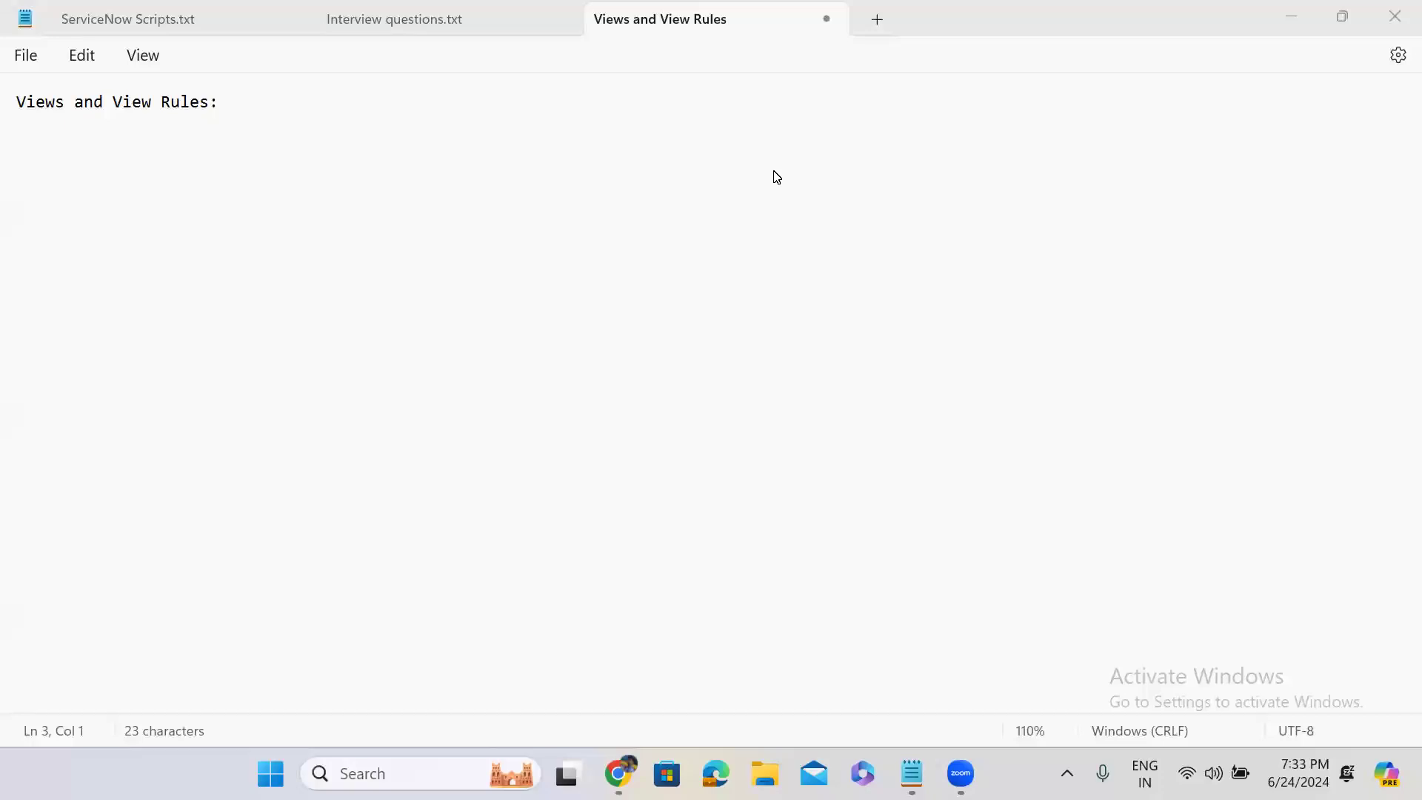
{"action": "left_click", "coordinate": [260, 108]}
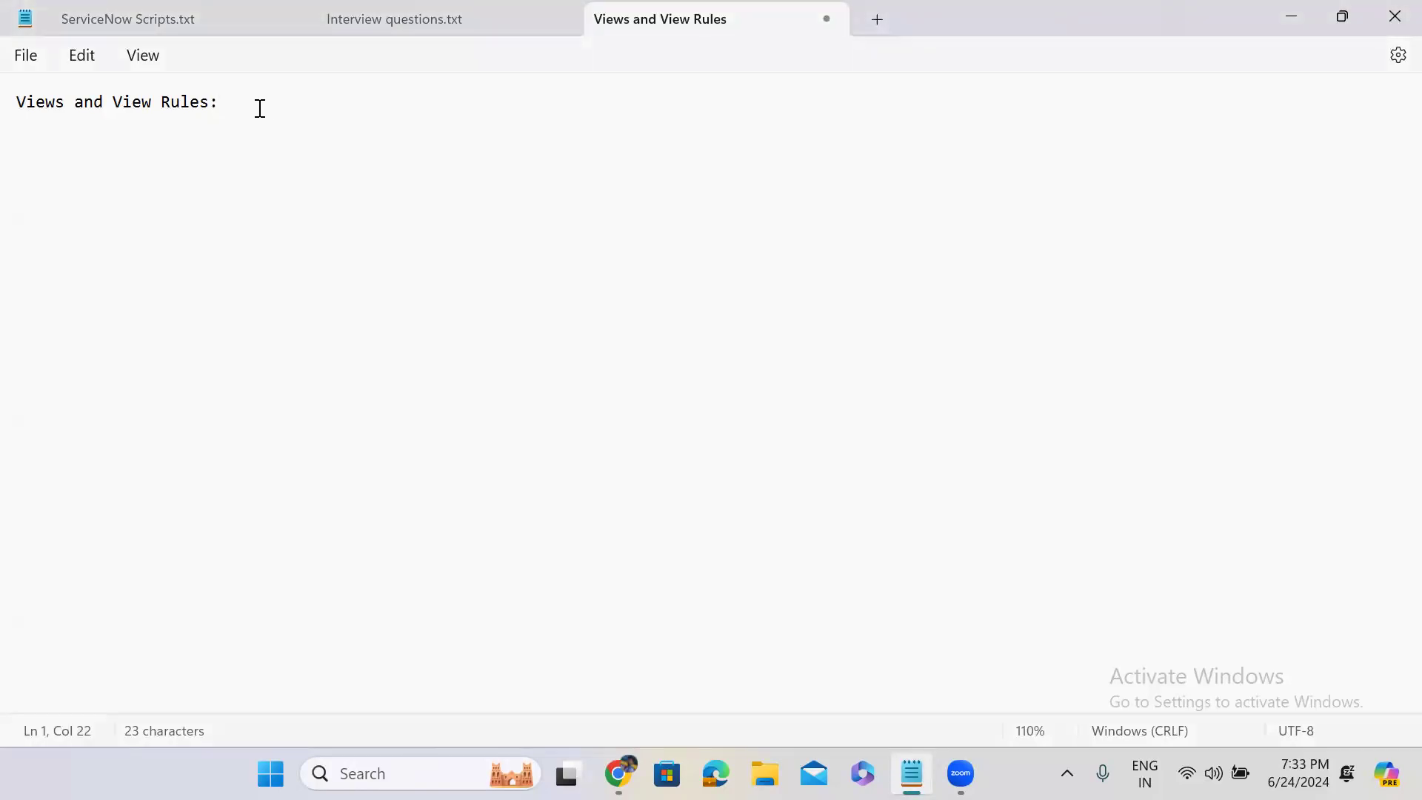
{"action": "key", "text": "alt+Tab"}
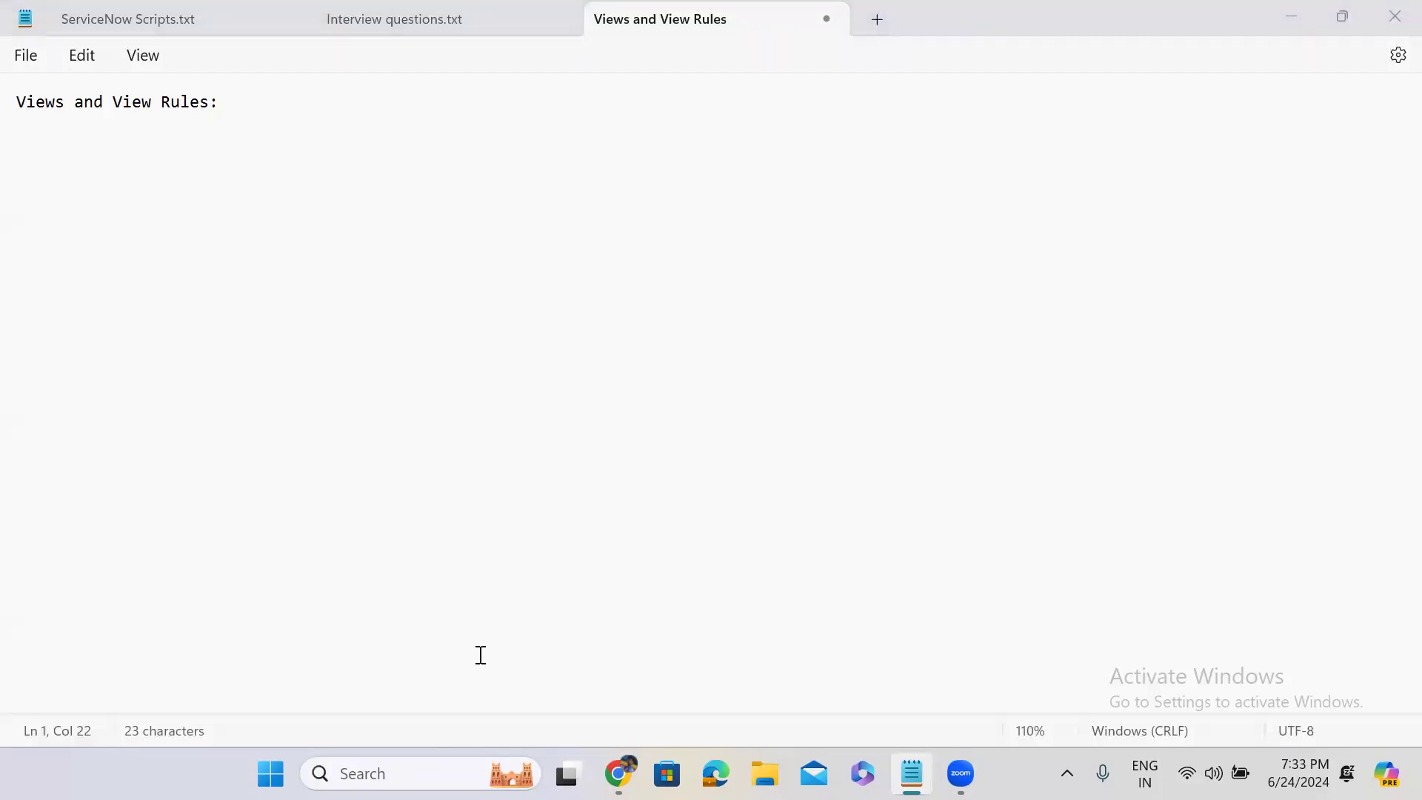
{"action": "left_click", "coordinate": [248, 104]}
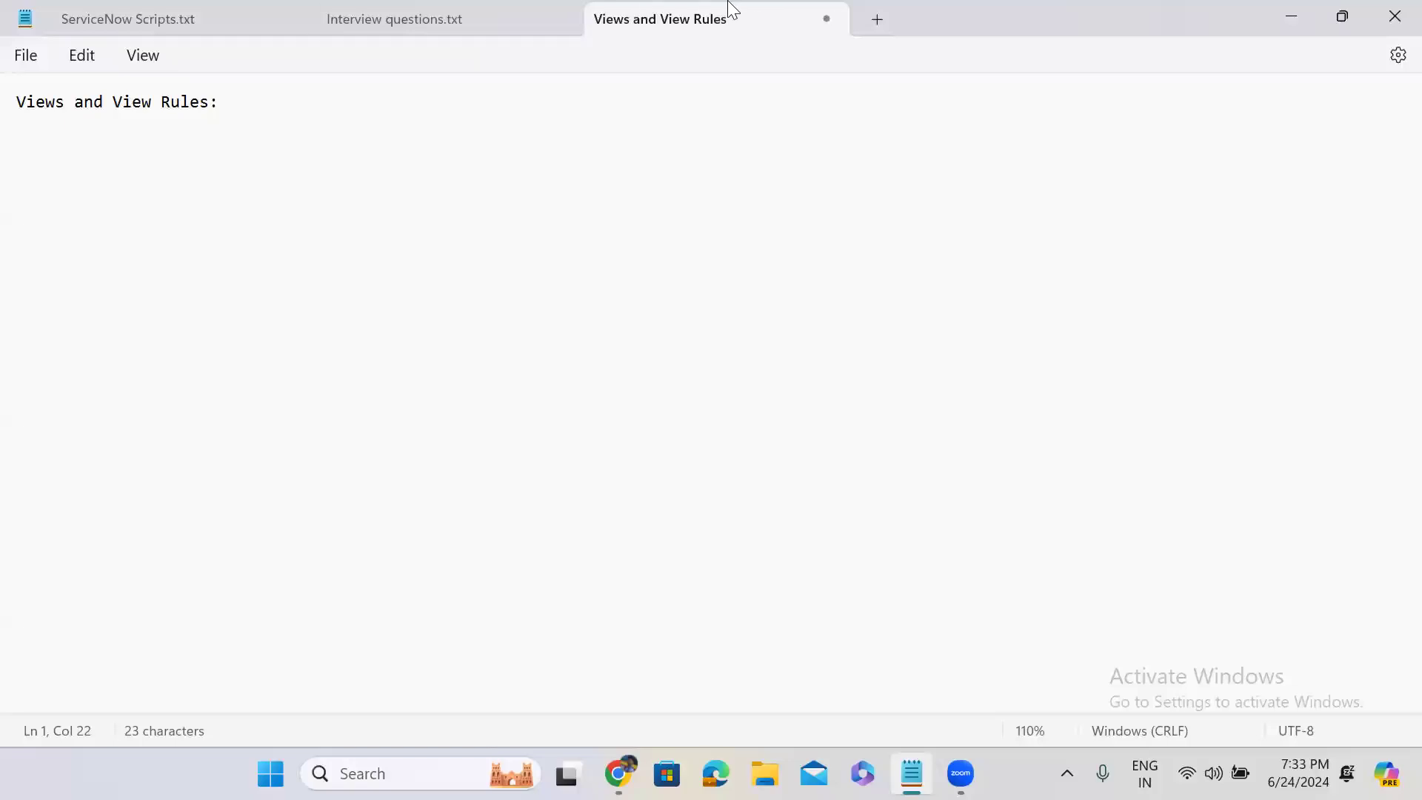
Switch to the ServiceNow instance in Chrome, search the navigator for "tables" and open System Definition's Tables list in a new browser tab
{"action": "left_click", "coordinate": [1291, 16]}
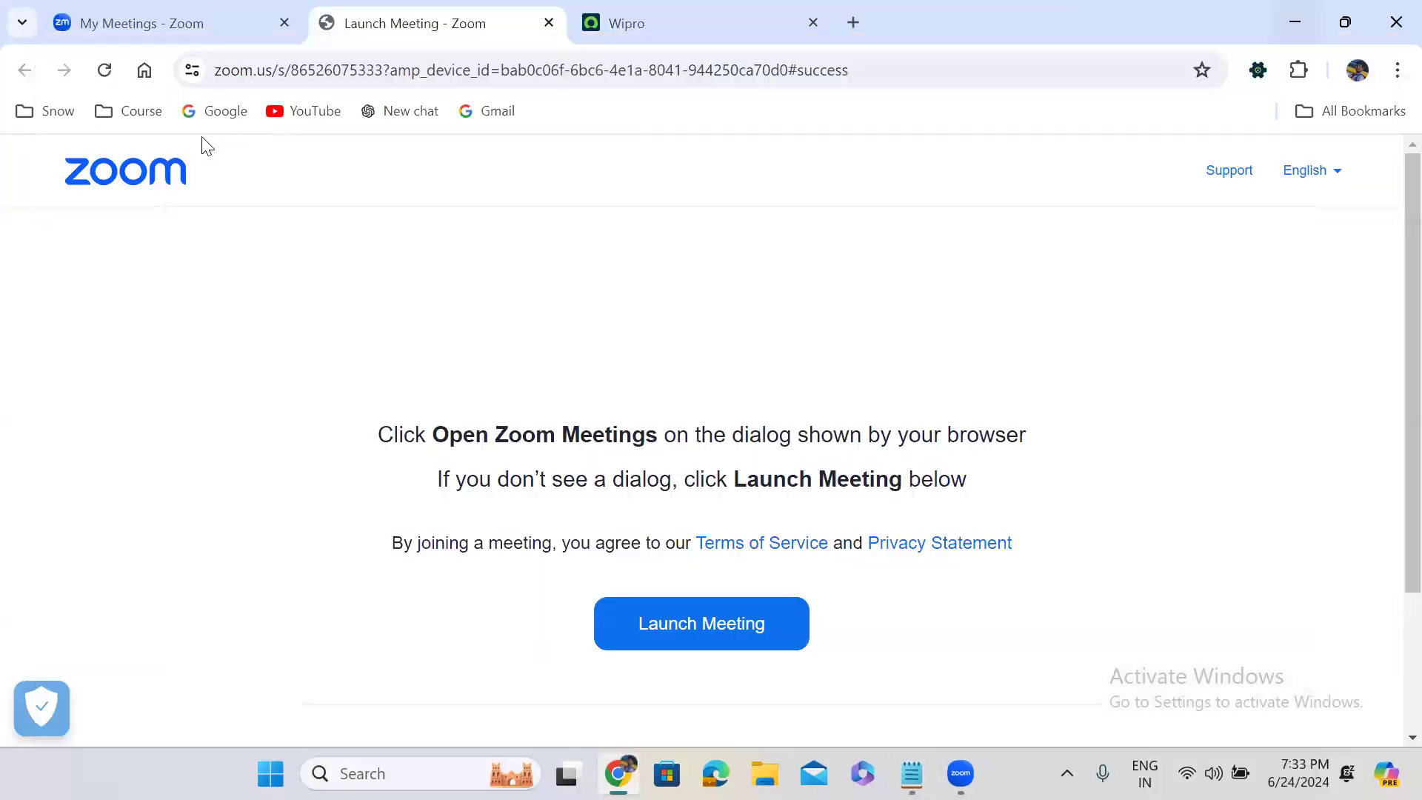
{"action": "left_click", "coordinate": [729, 10]}
{"action": "left_click", "coordinate": [143, 178]}
{"action": "left_click", "coordinate": [136, 220]}
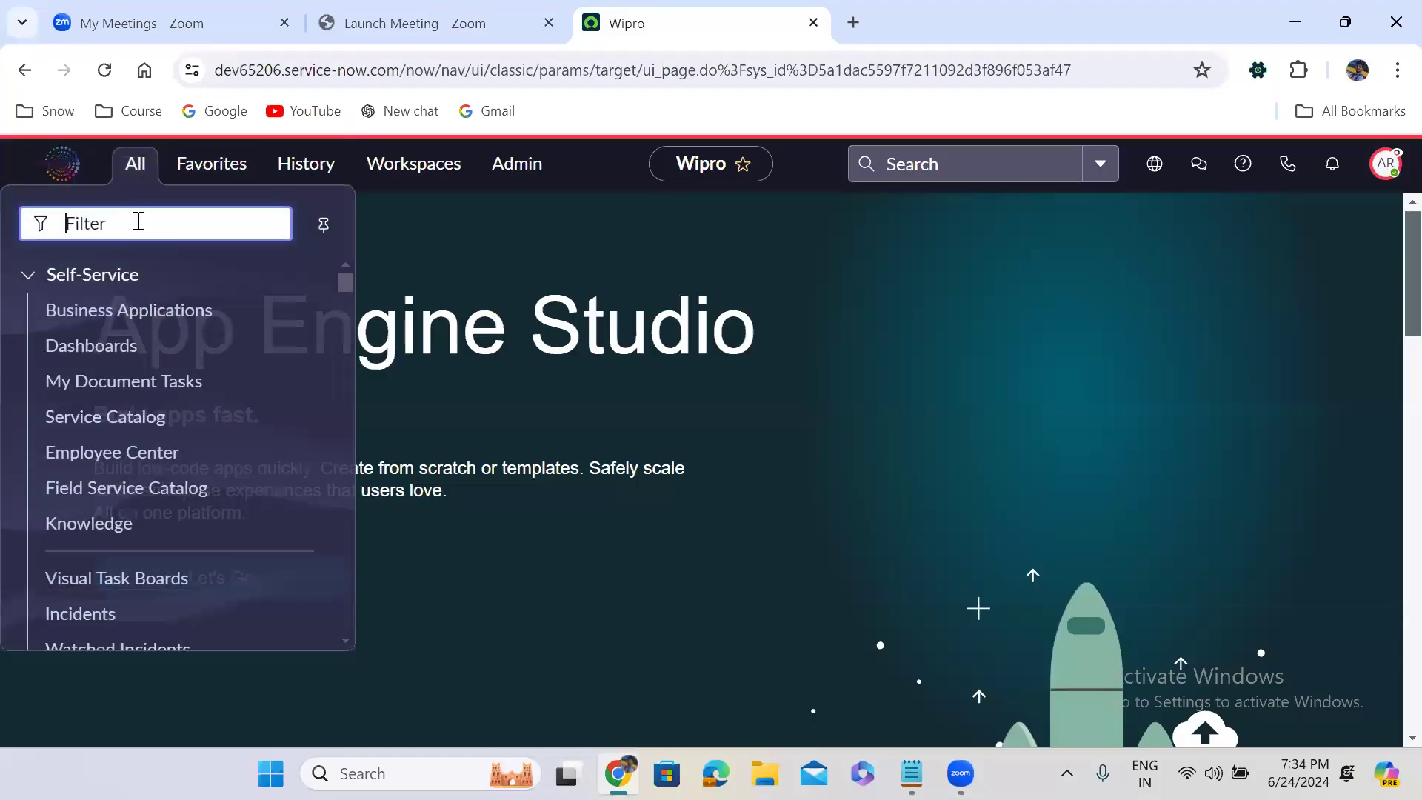
{"action": "type", "text": "tables"}
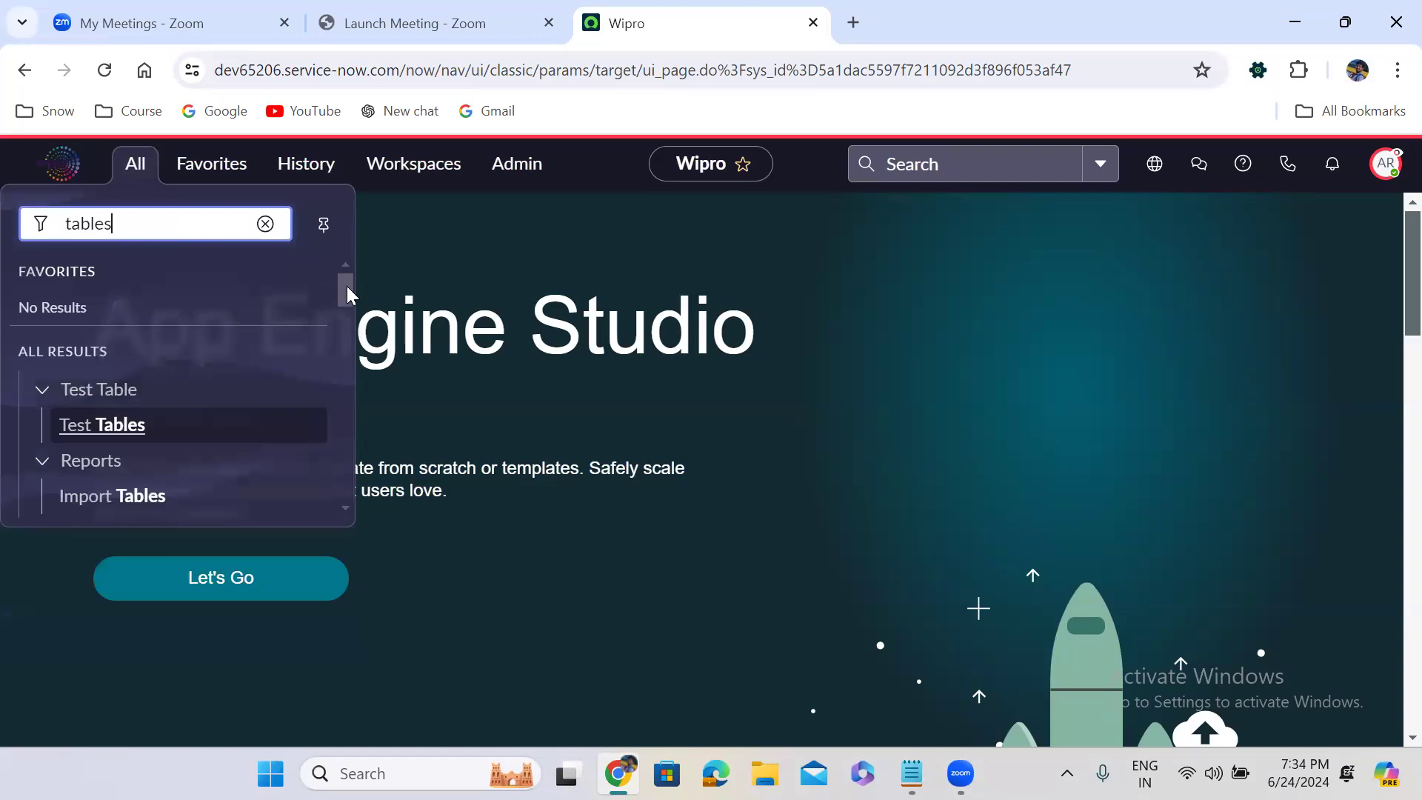
{"action": "left_click_drag", "start_coordinate": [347, 291], "coordinate": [349, 375]}
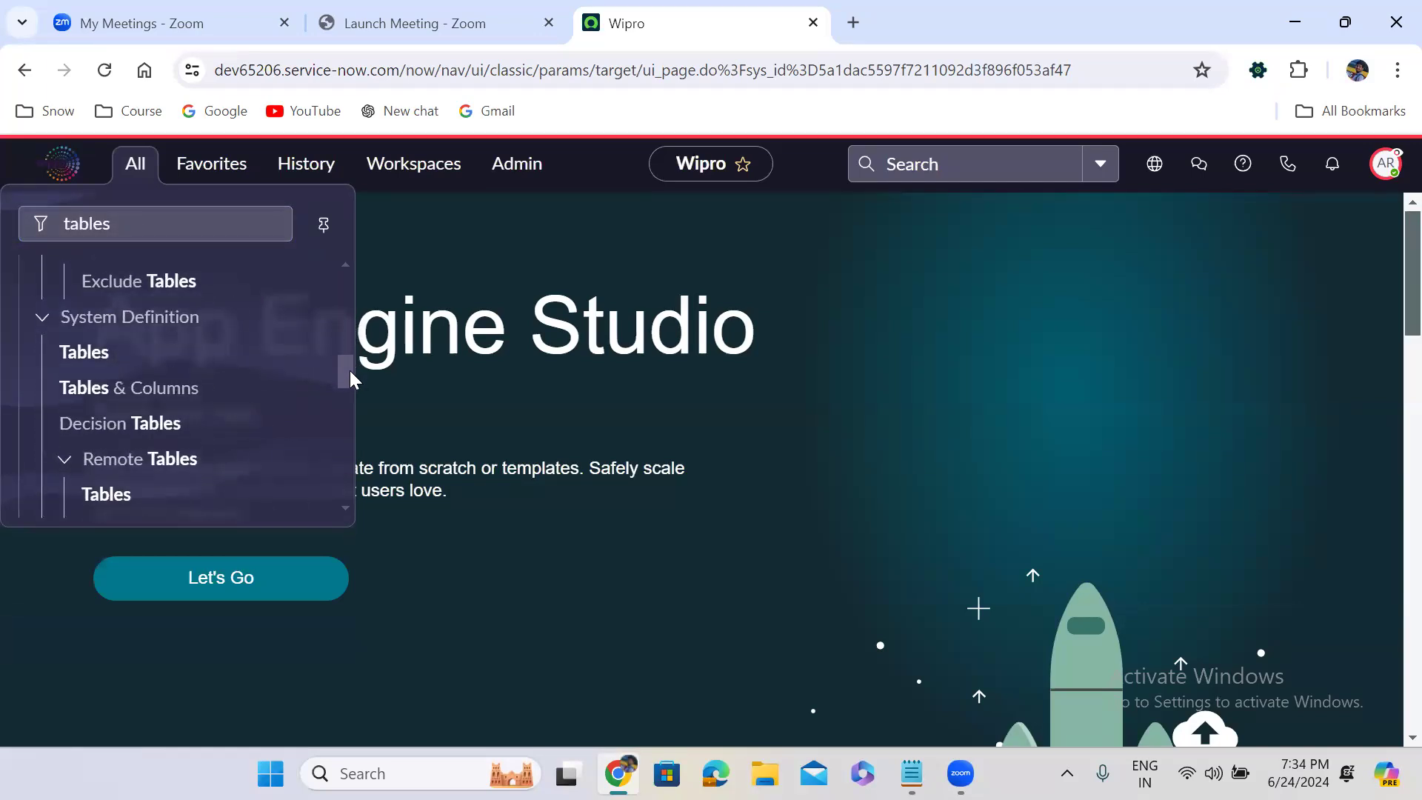
{"action": "middle_click", "coordinate": [89, 354]}
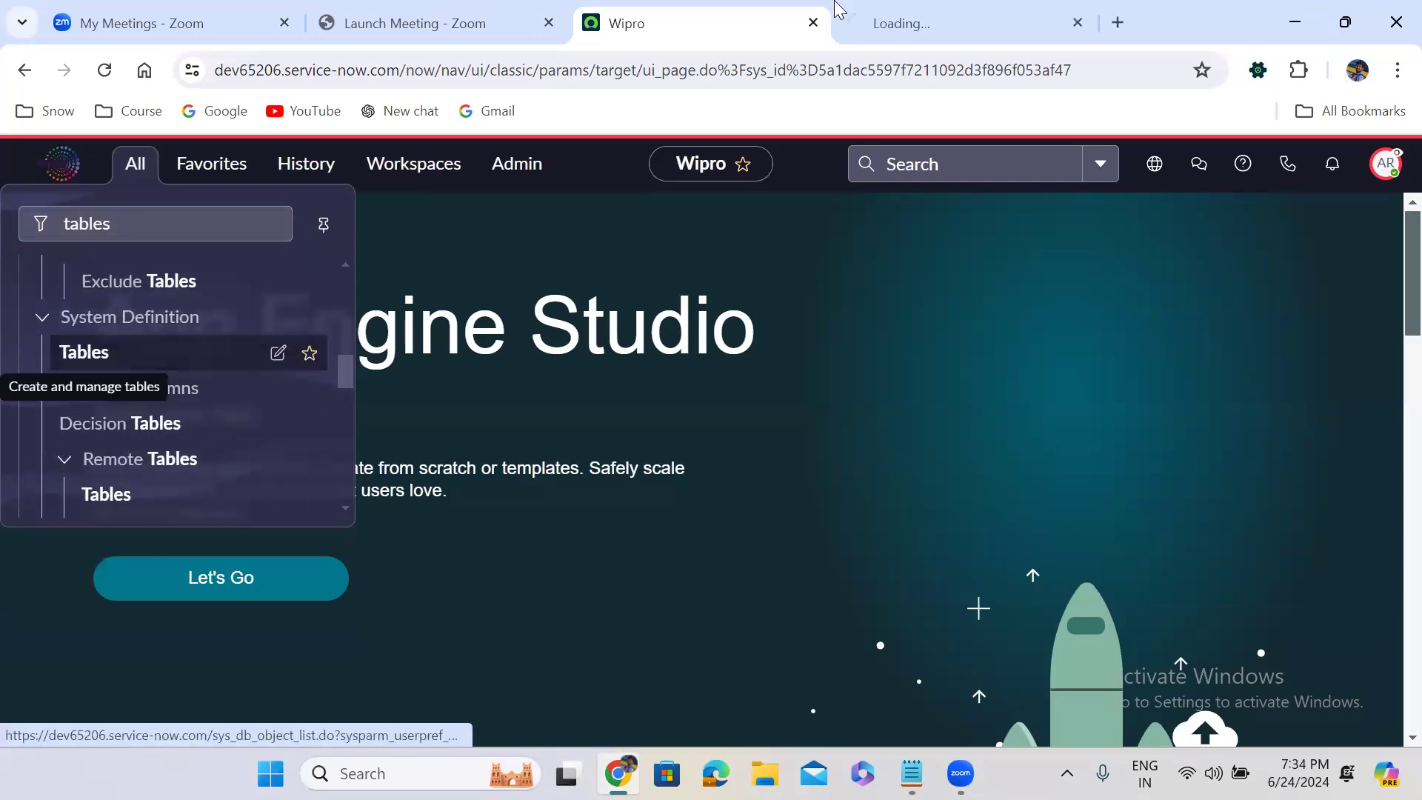
{"action": "left_click", "coordinate": [845, 8]}
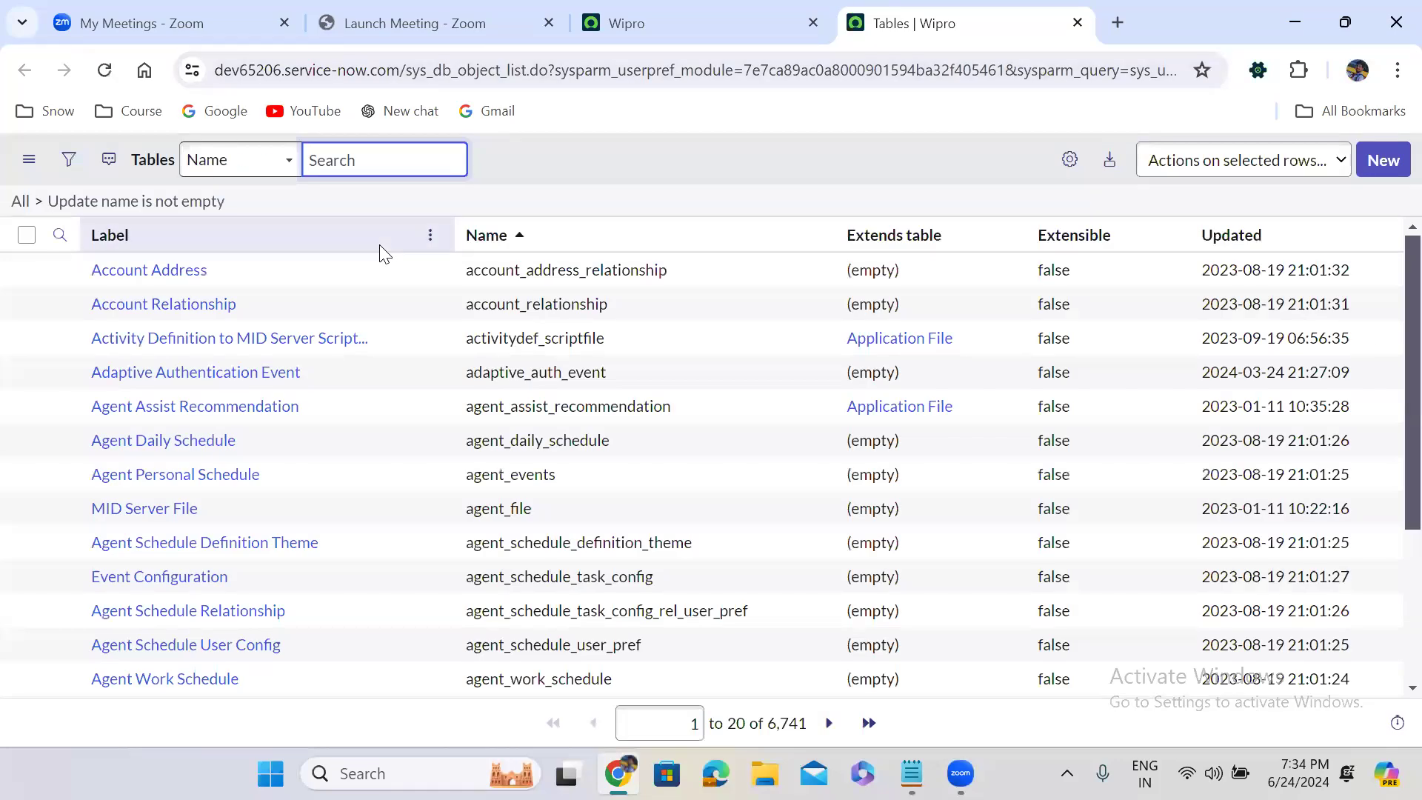
Sort the tables by Updated, newest first, and open the custom Incident (u_incident) table record in a new browser tab
{"action": "left_click", "coordinate": [1259, 237]}
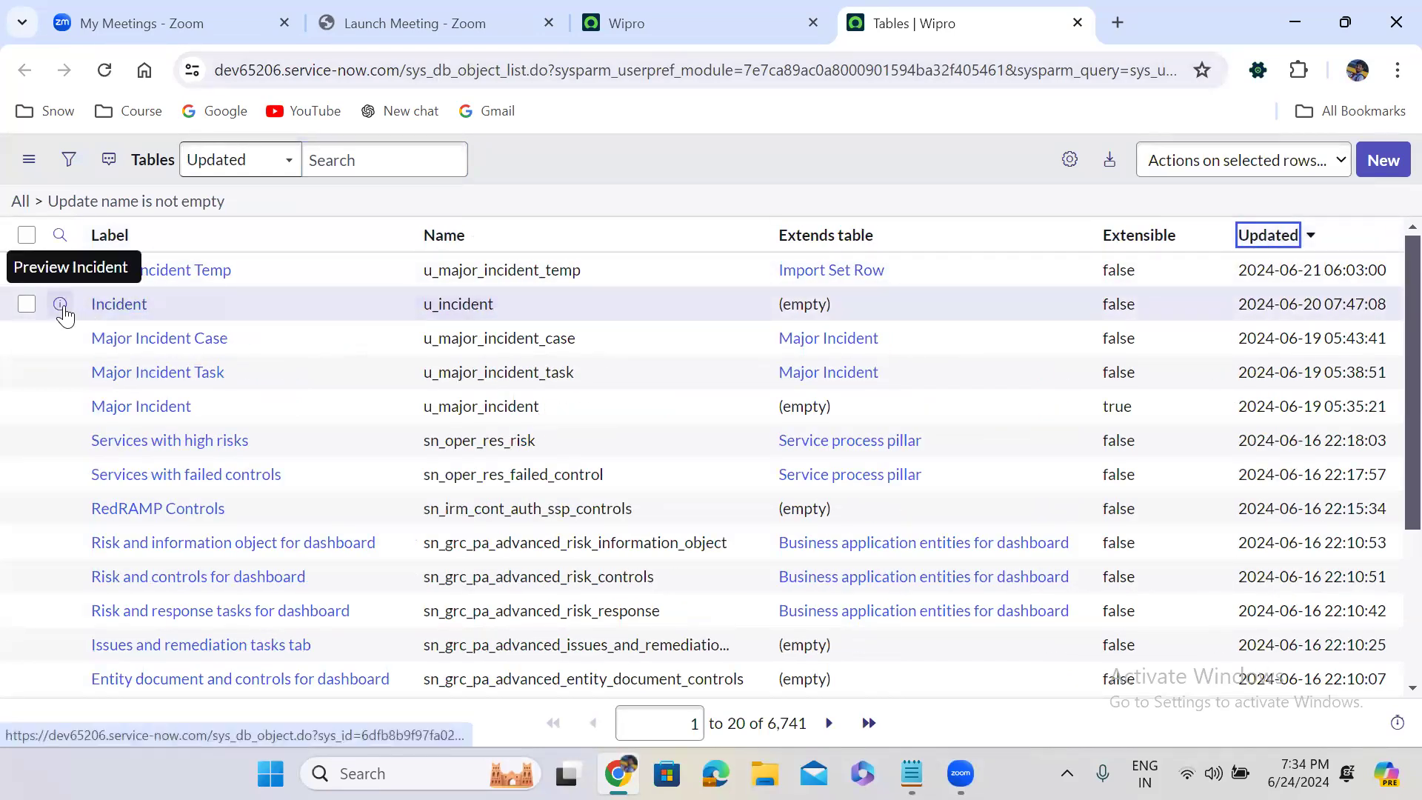
{"action": "right_click", "coordinate": [61, 304]}
{"action": "left_click", "coordinate": [126, 344]}
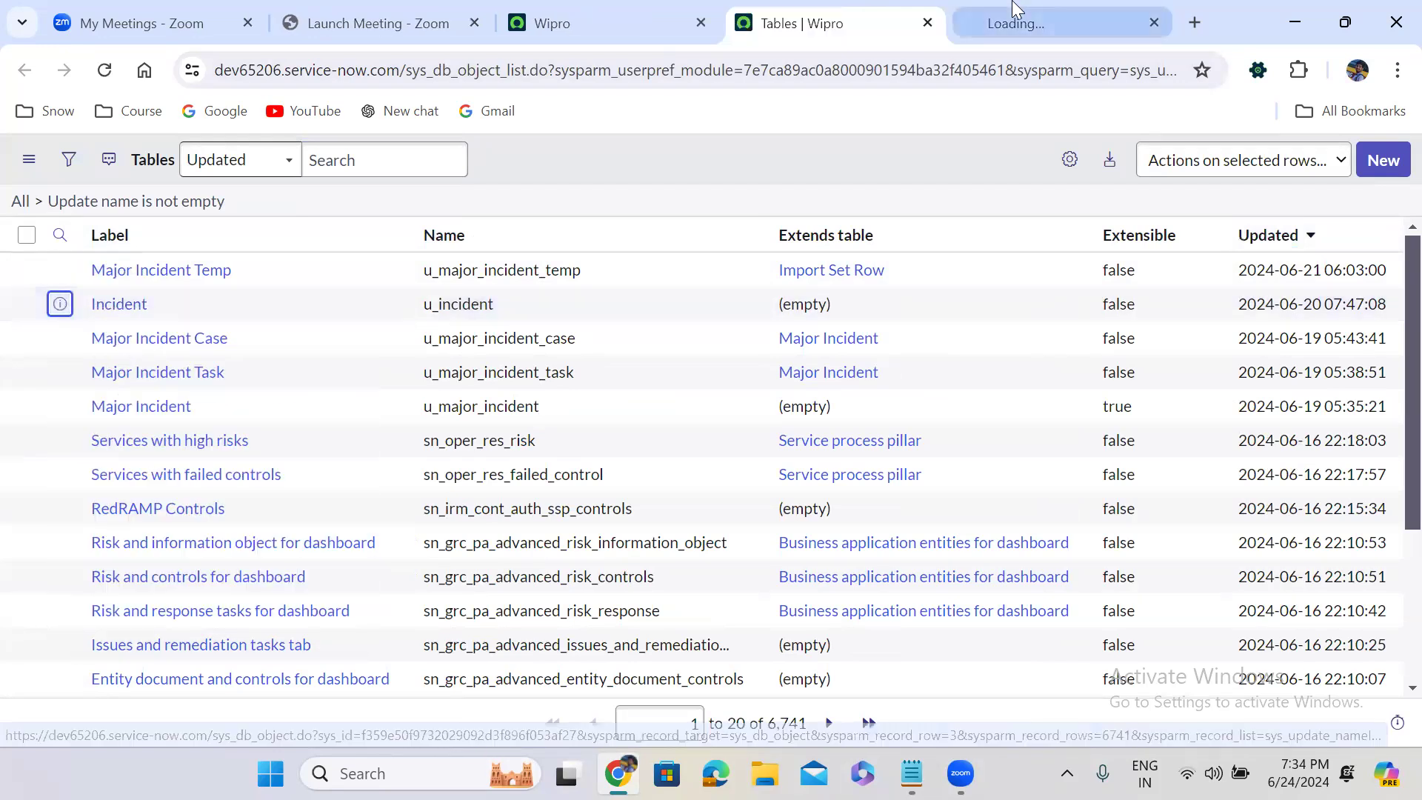
{"action": "left_click", "coordinate": [1015, 14]}
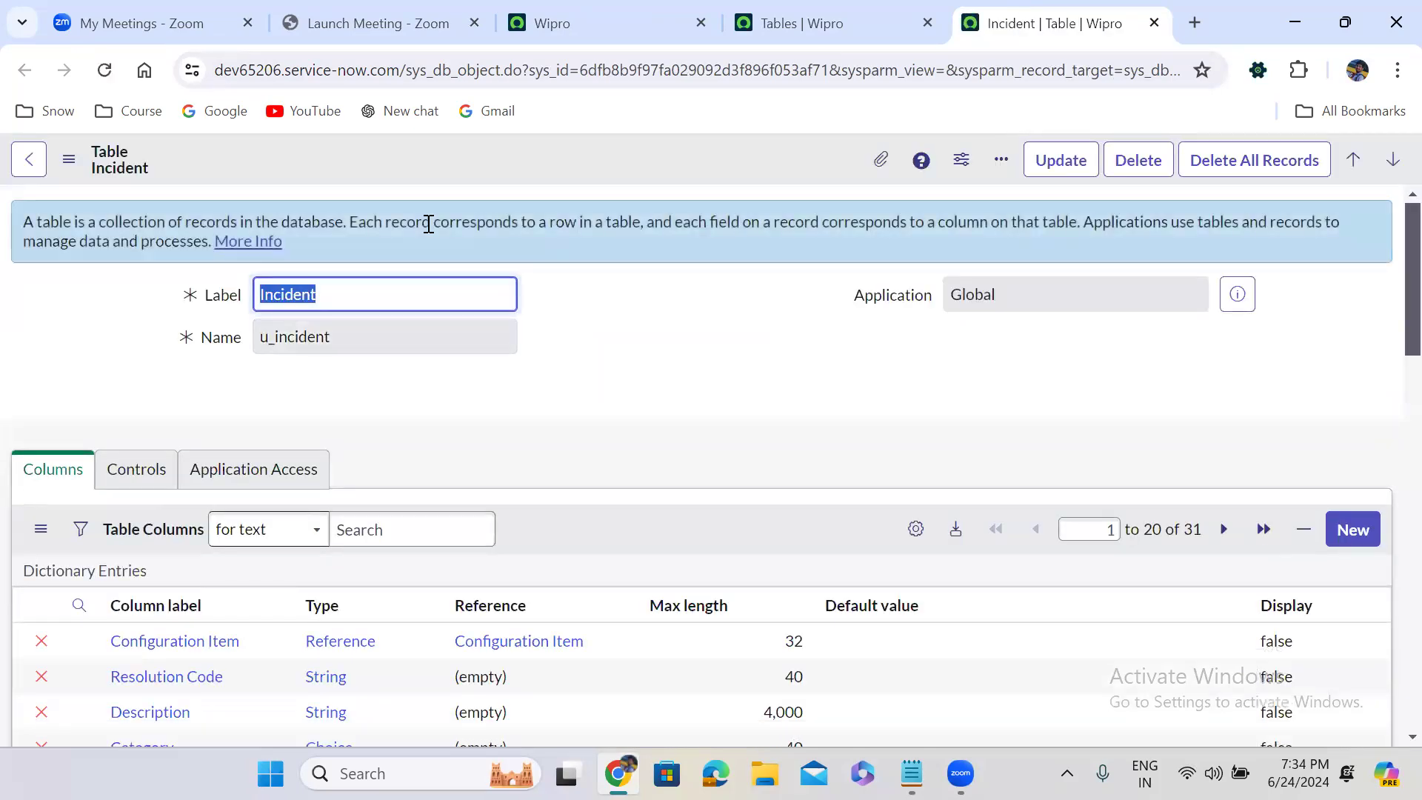
Open the Incident table's form in Form Design and decline the suggestion to use Form Builder
{"action": "left_click", "coordinate": [625, 353]}
{"action": "scroll", "coordinate": [628, 353], "scroll_direction": "down", "scroll_amount": 1}
{"action": "scroll", "coordinate": [628, 354], "scroll_direction": "down", "scroll_amount": 10}
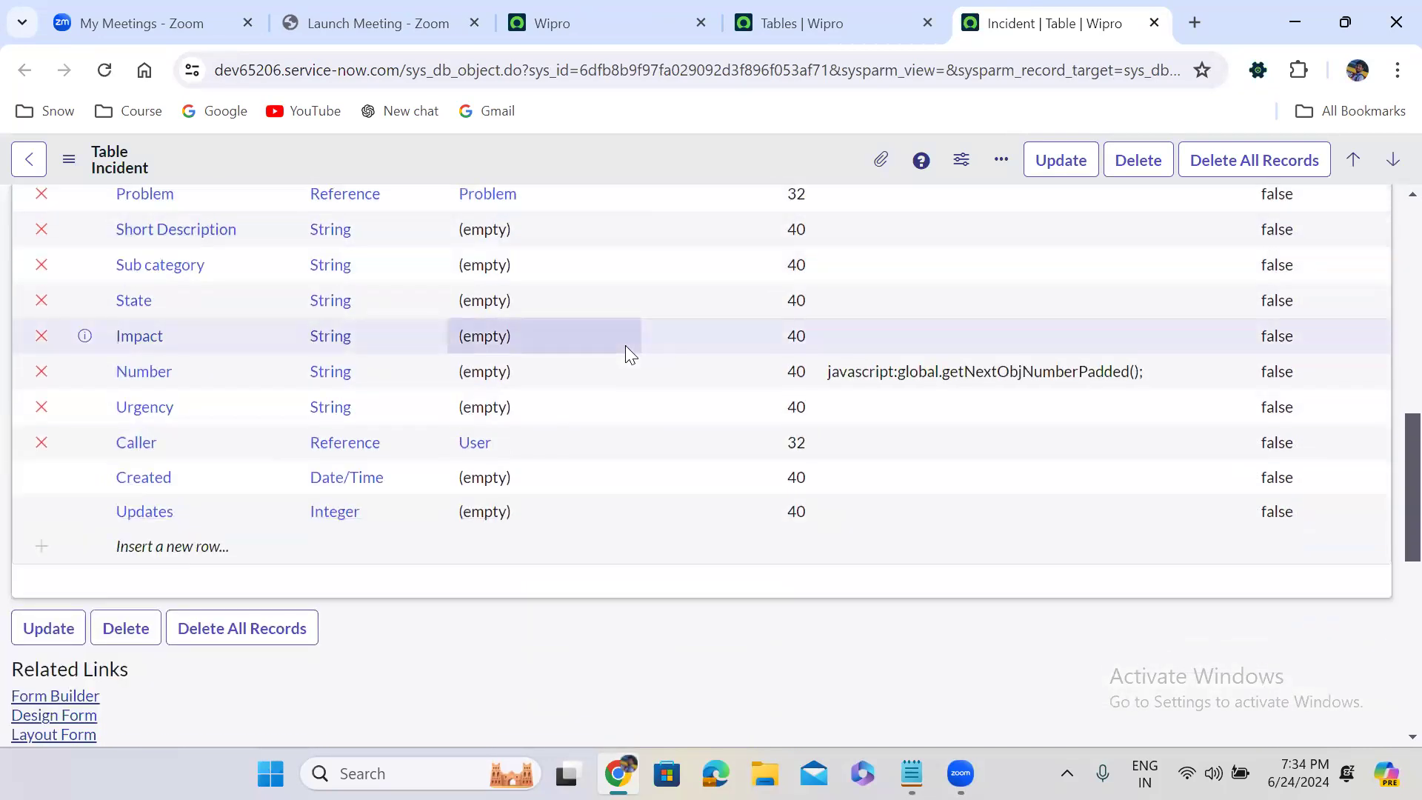
{"action": "scroll", "coordinate": [628, 353], "scroll_direction": "down", "scroll_amount": 3}
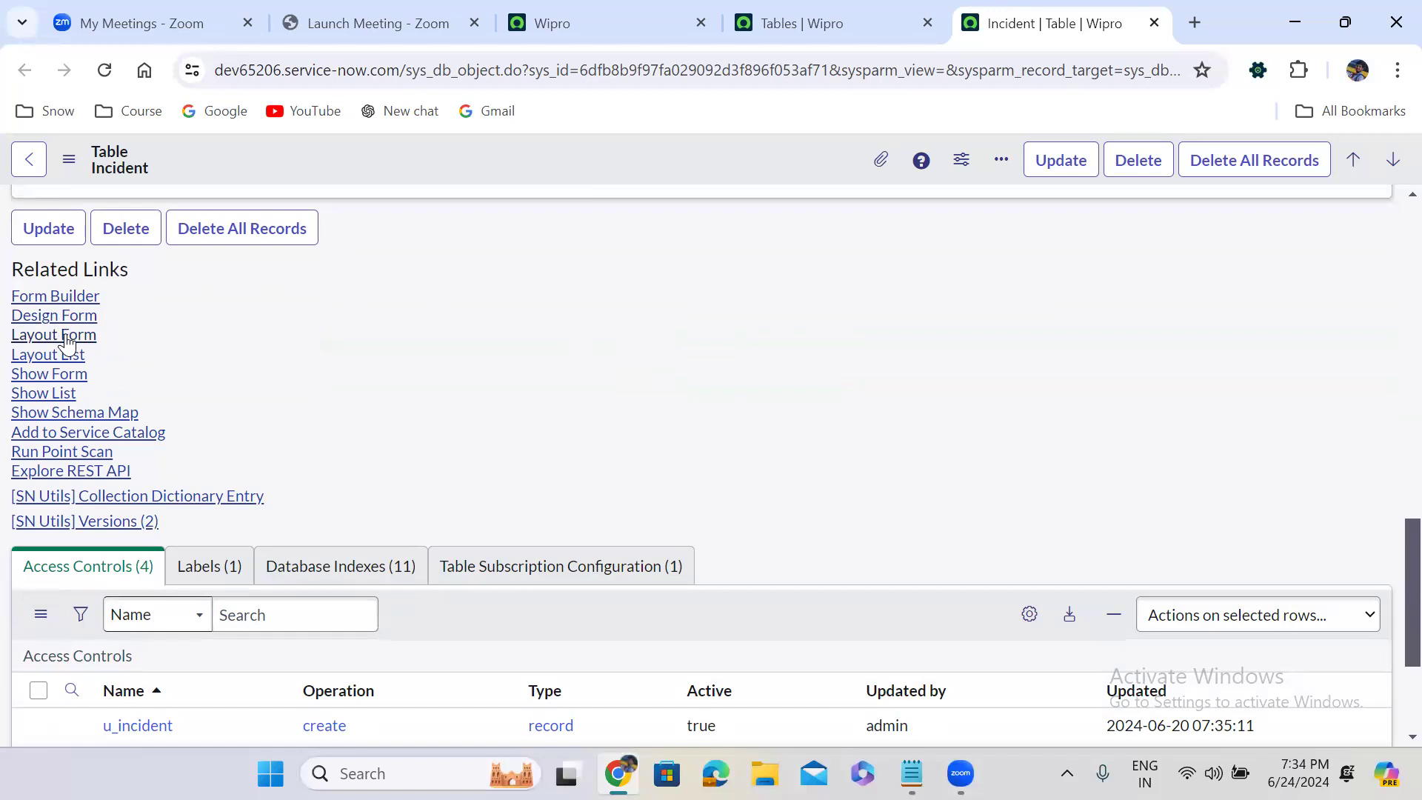
{"action": "left_click", "coordinate": [54, 324]}
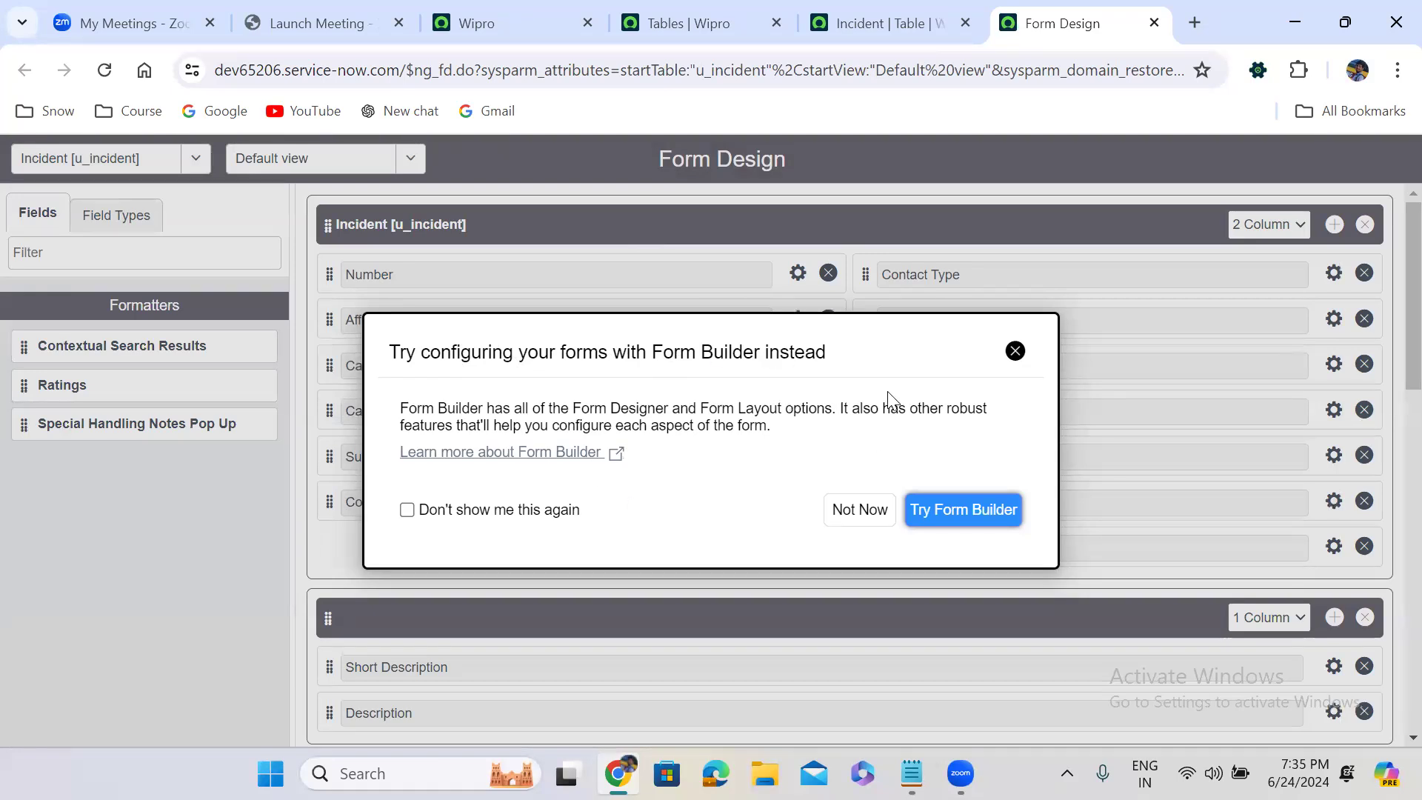
{"action": "left_click", "coordinate": [854, 509]}
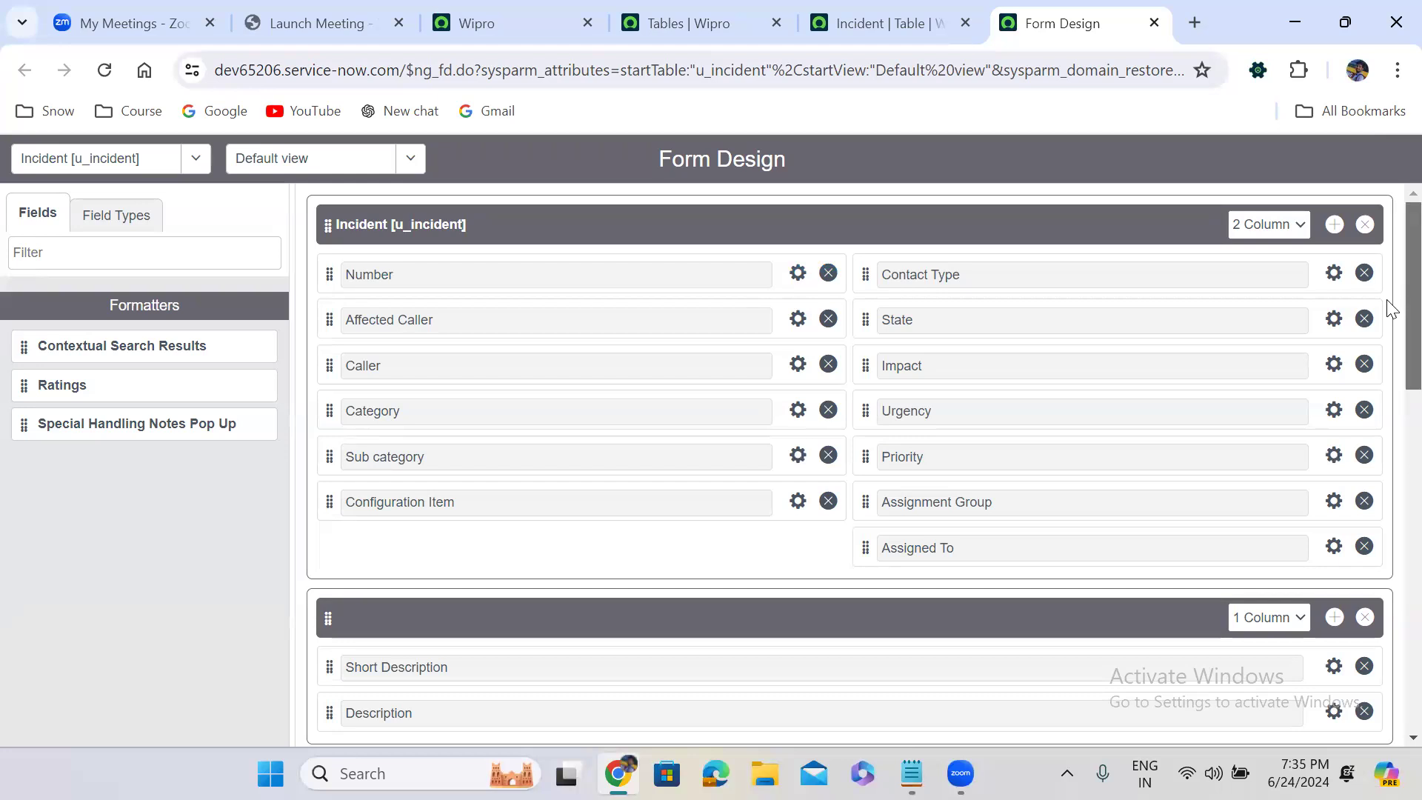
Examine the sections and fields laid out in the Incident form's Default view, down to System Information
{"action": "scroll", "coordinate": [1390, 310], "scroll_direction": "down", "scroll_amount": 3}
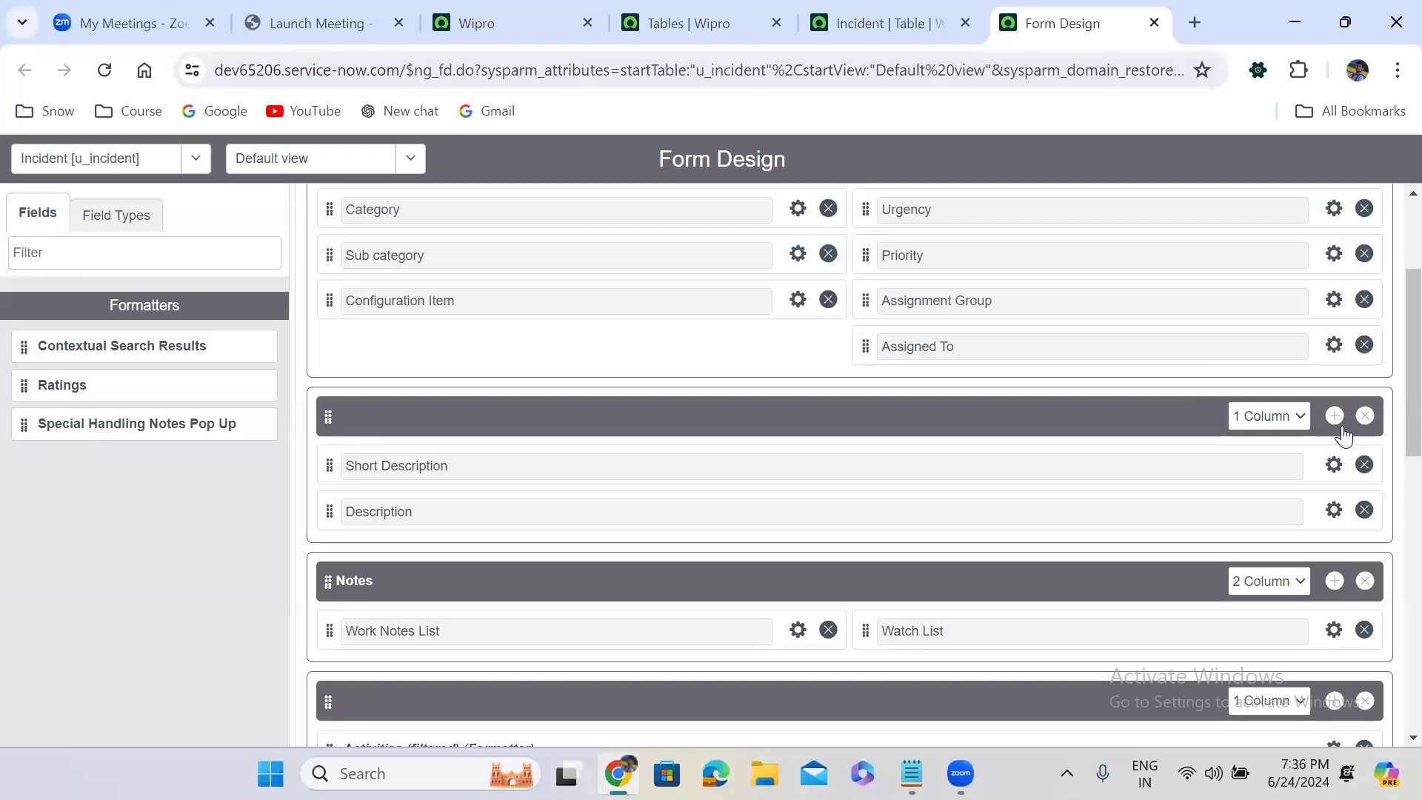
{"action": "scroll", "coordinate": [1387, 353], "scroll_direction": "down", "scroll_amount": 3}
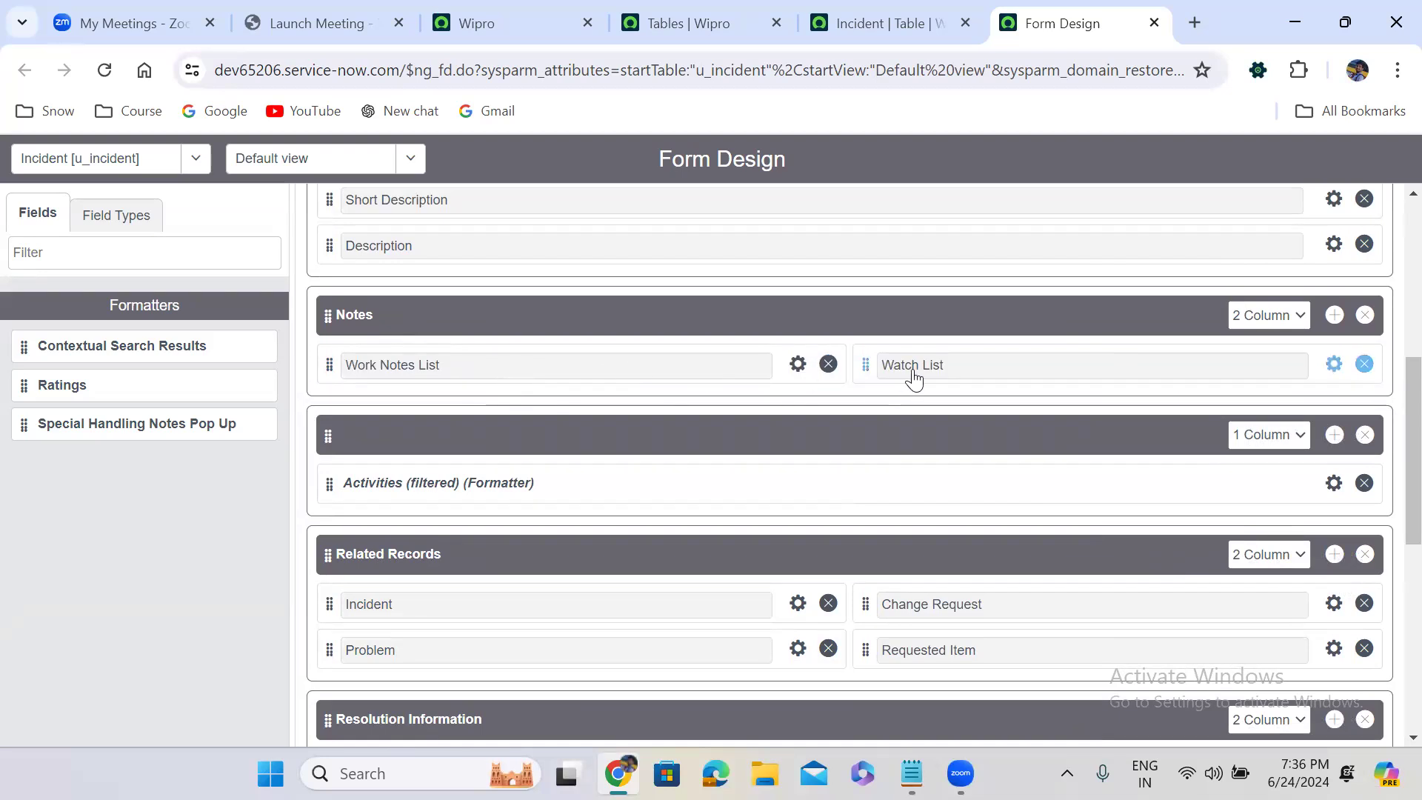
{"action": "left_click", "coordinate": [377, 432]}
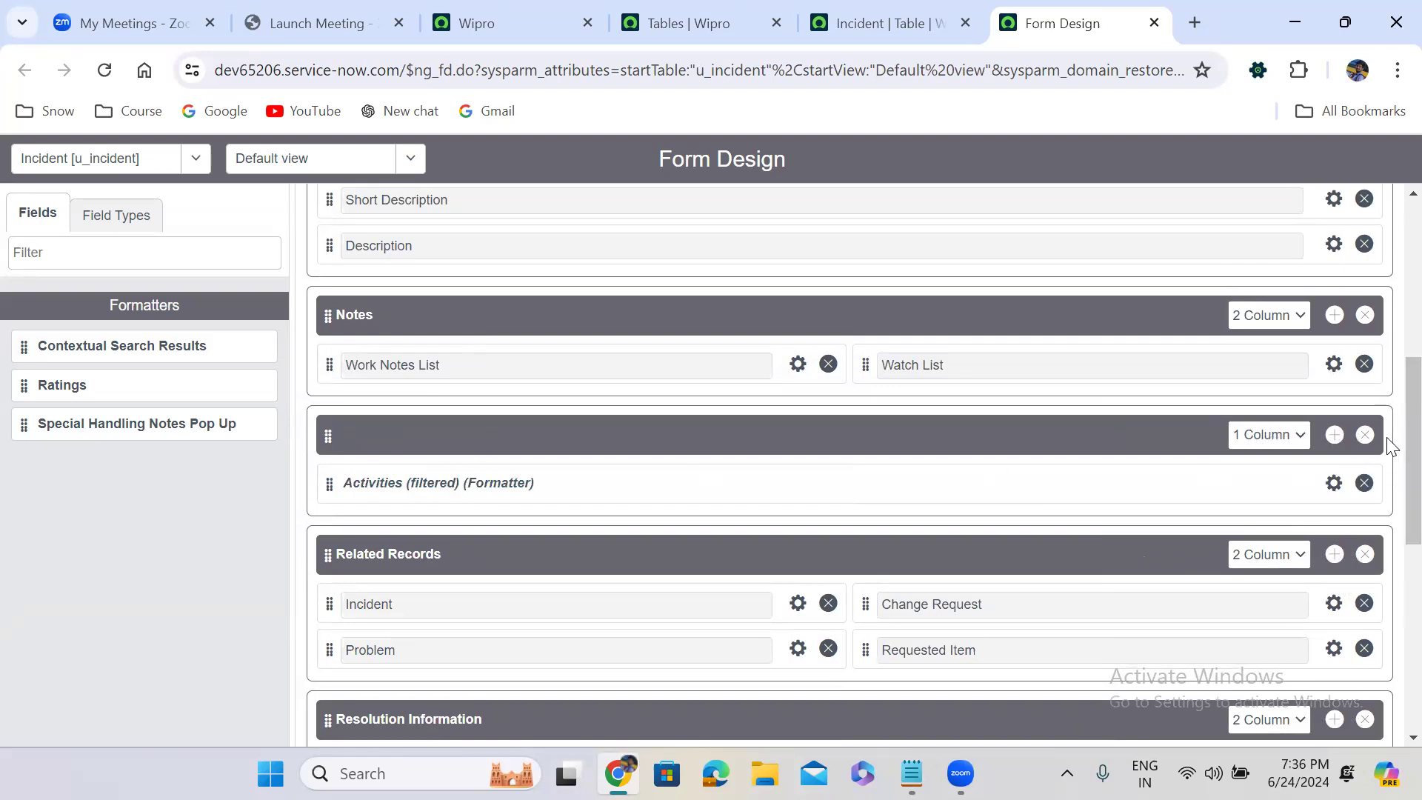
{"action": "scroll", "coordinate": [1391, 465], "scroll_direction": "down", "scroll_amount": 5}
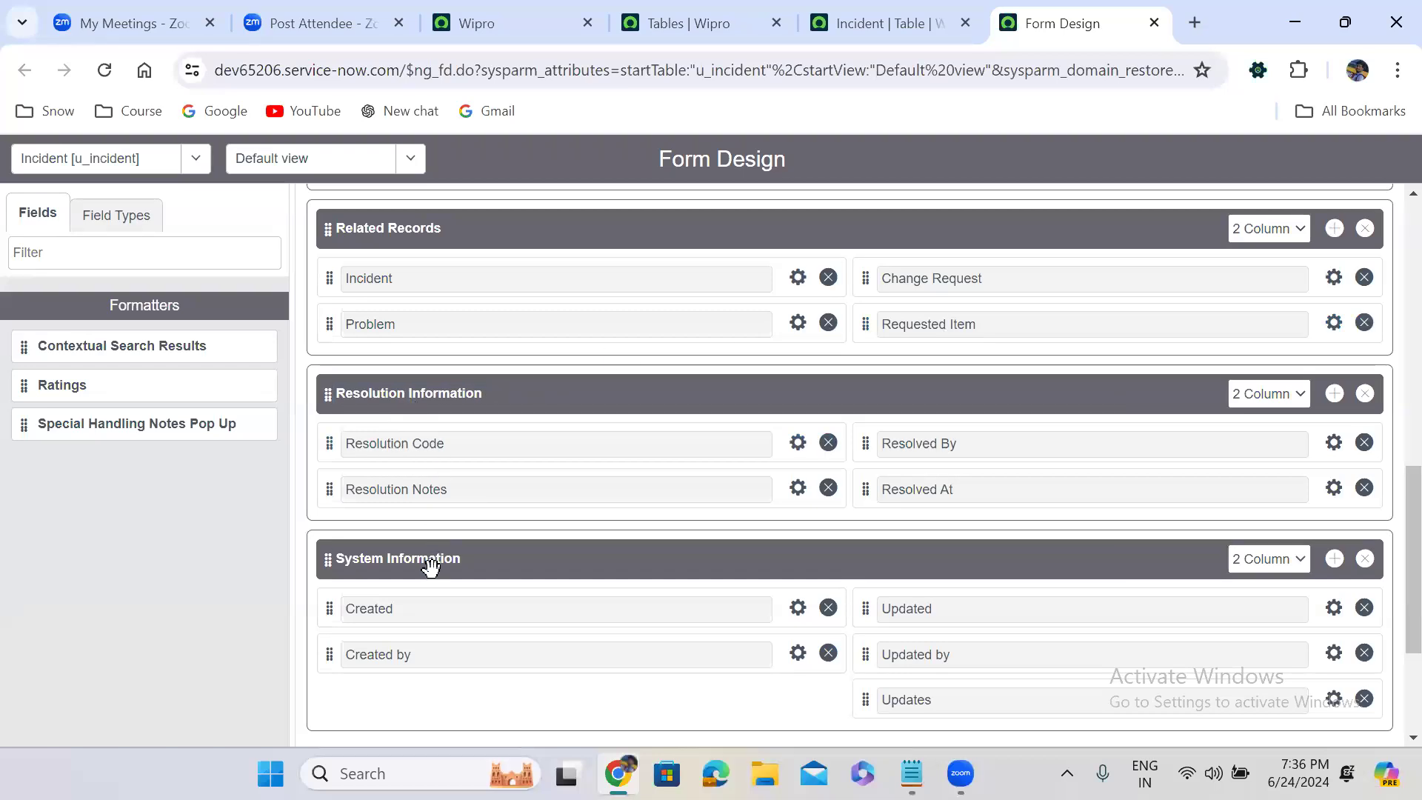
{"action": "scroll", "coordinate": [1389, 549], "scroll_direction": "down", "scroll_amount": 3}
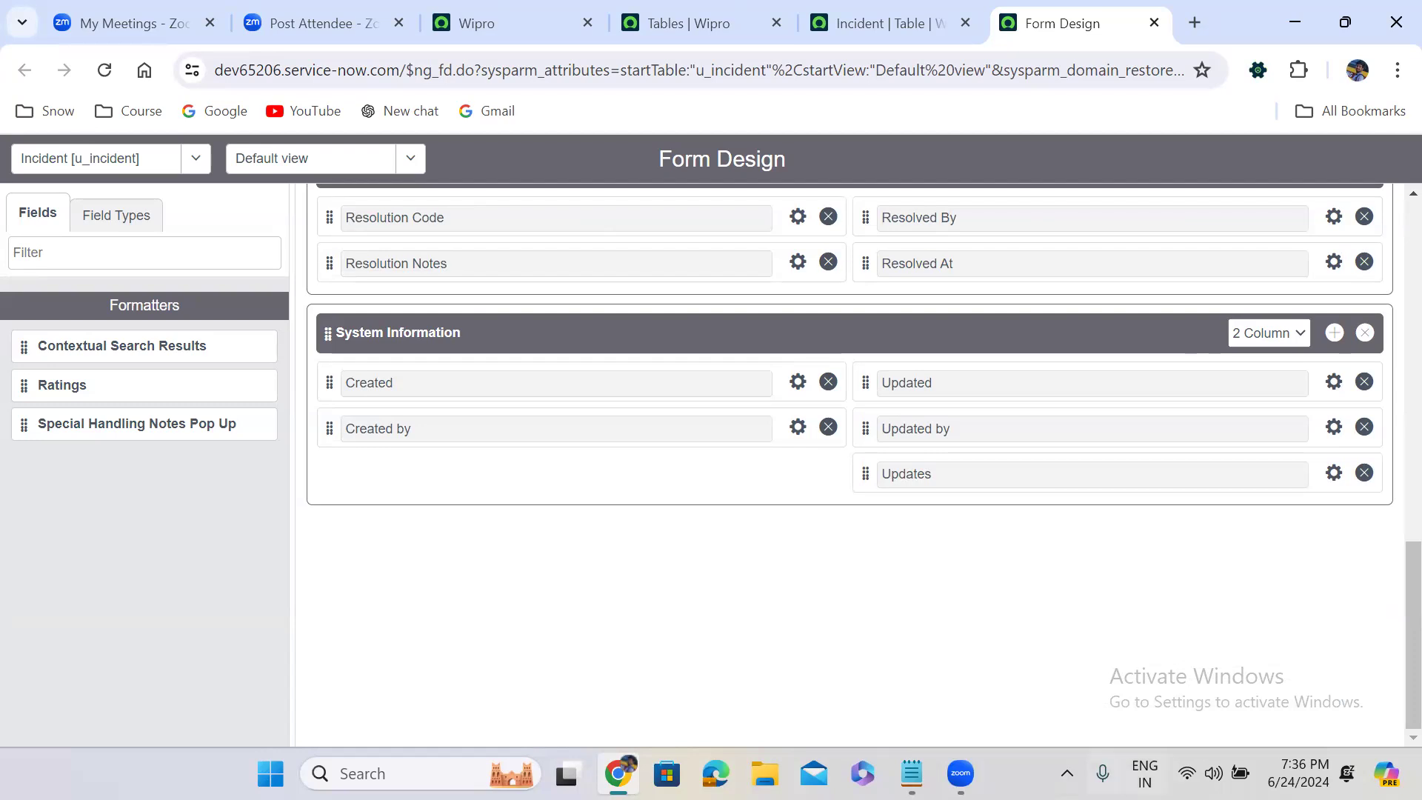
{"action": "left_click", "coordinate": [912, 774]}
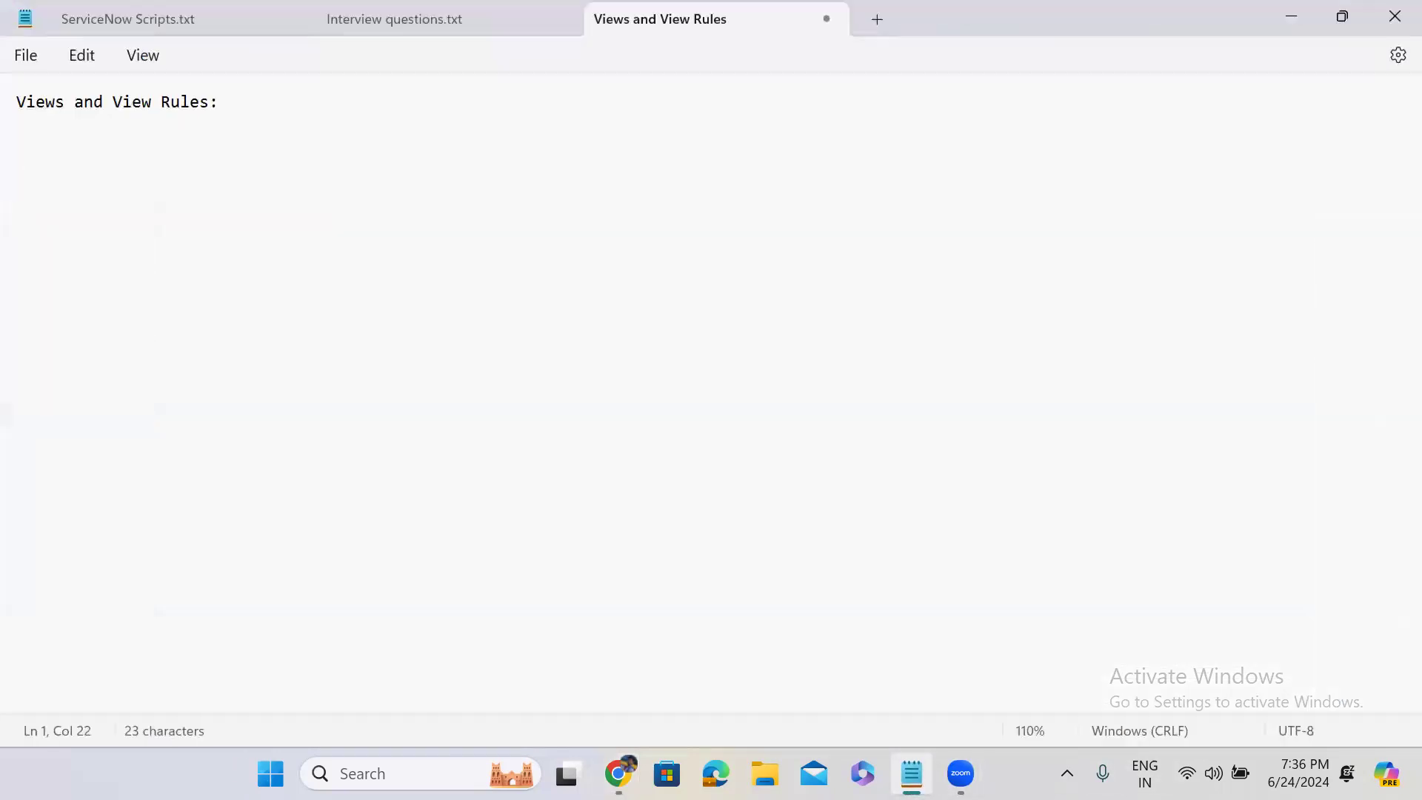
{"action": "left_click", "coordinate": [911, 773]}
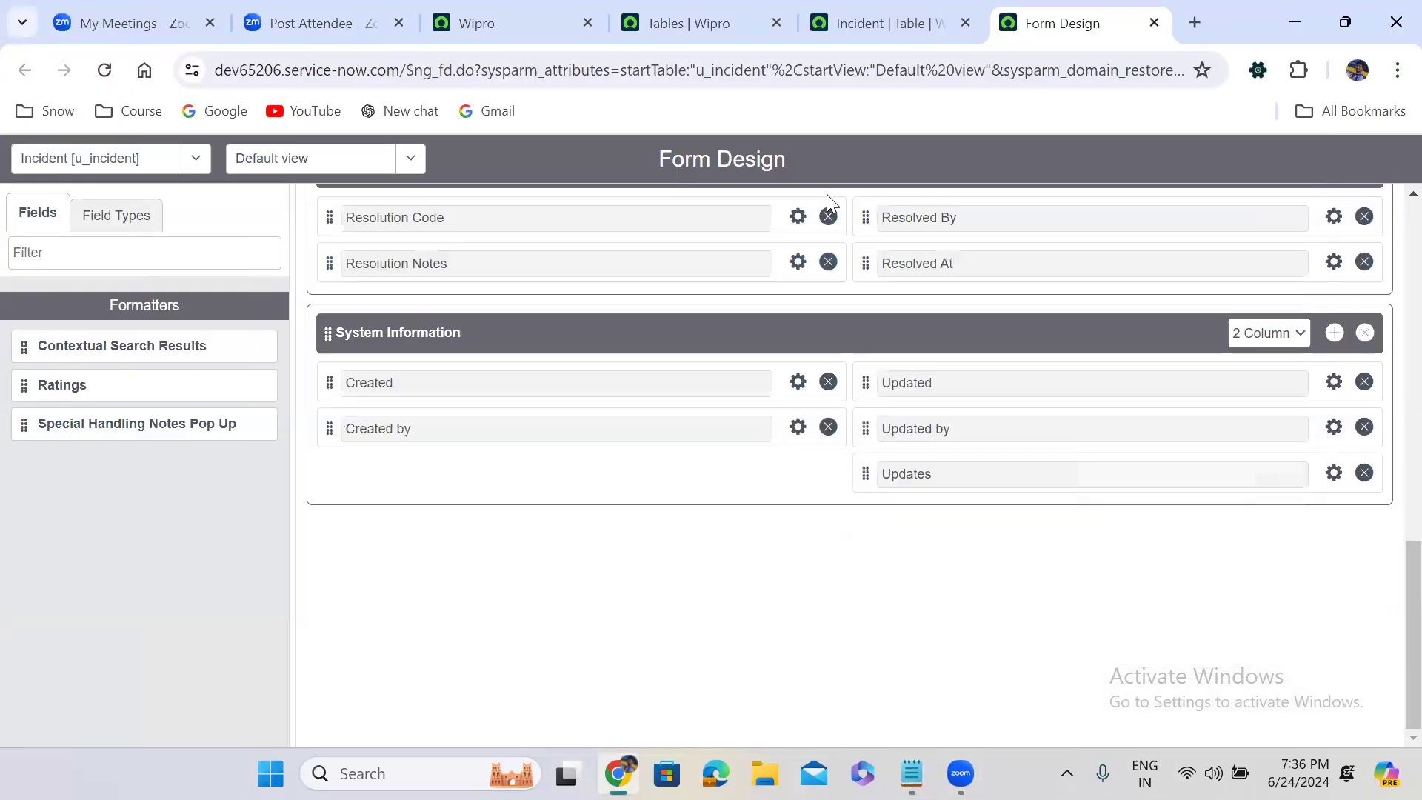
Show the Incident table's new record form and inspect its Category choices and the section tabs below the description
{"action": "left_click", "coordinate": [888, 35]}
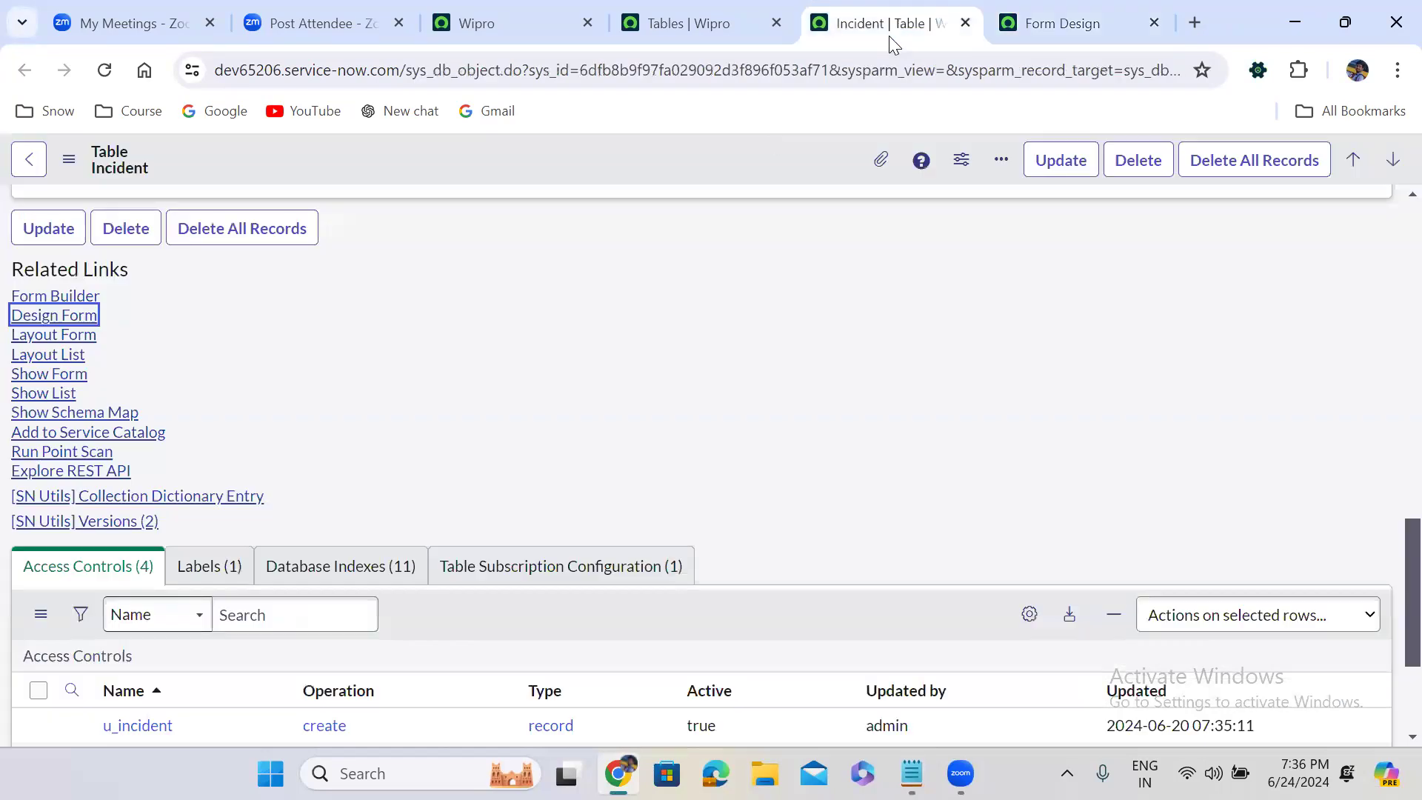
{"action": "left_click", "coordinate": [51, 373]}
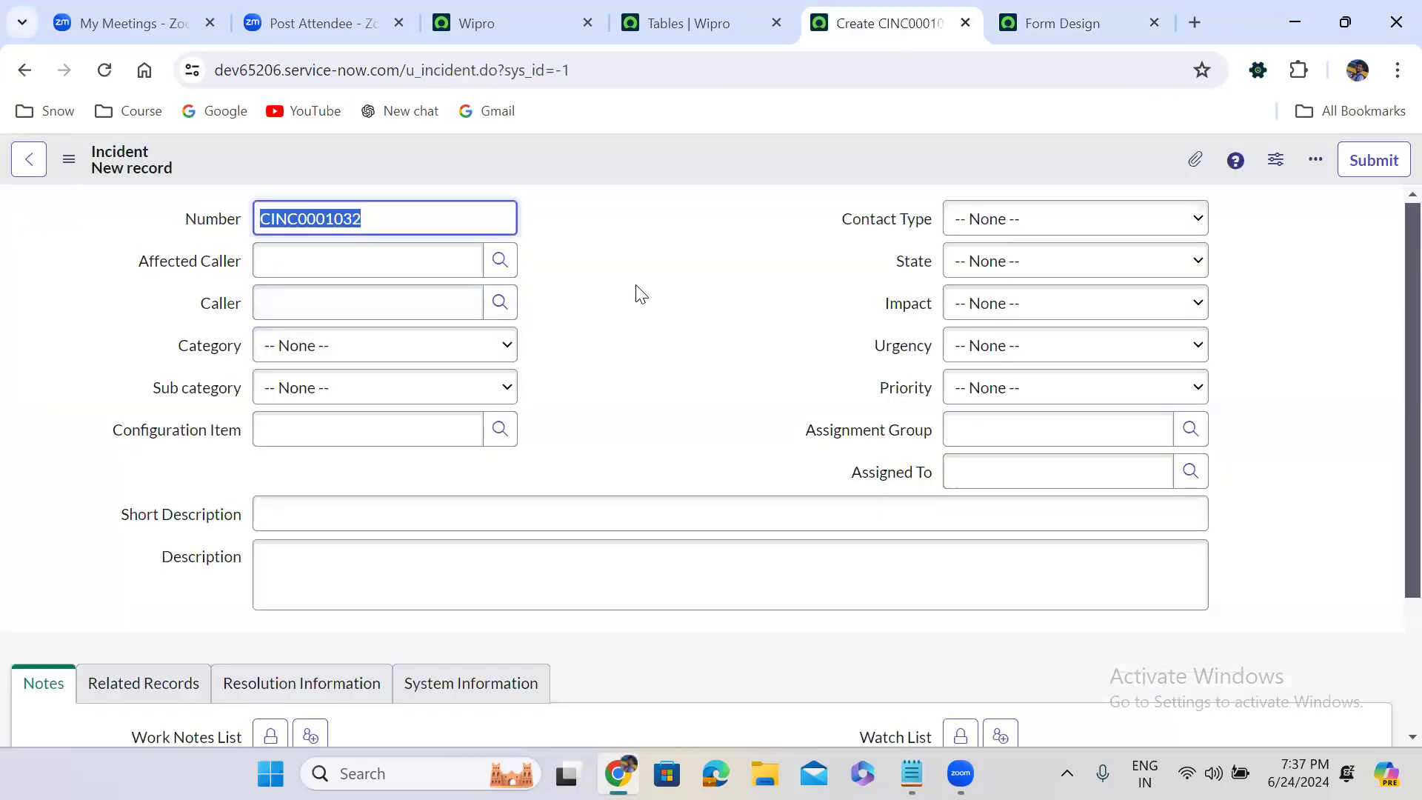
{"action": "double_click", "coordinate": [664, 293]}
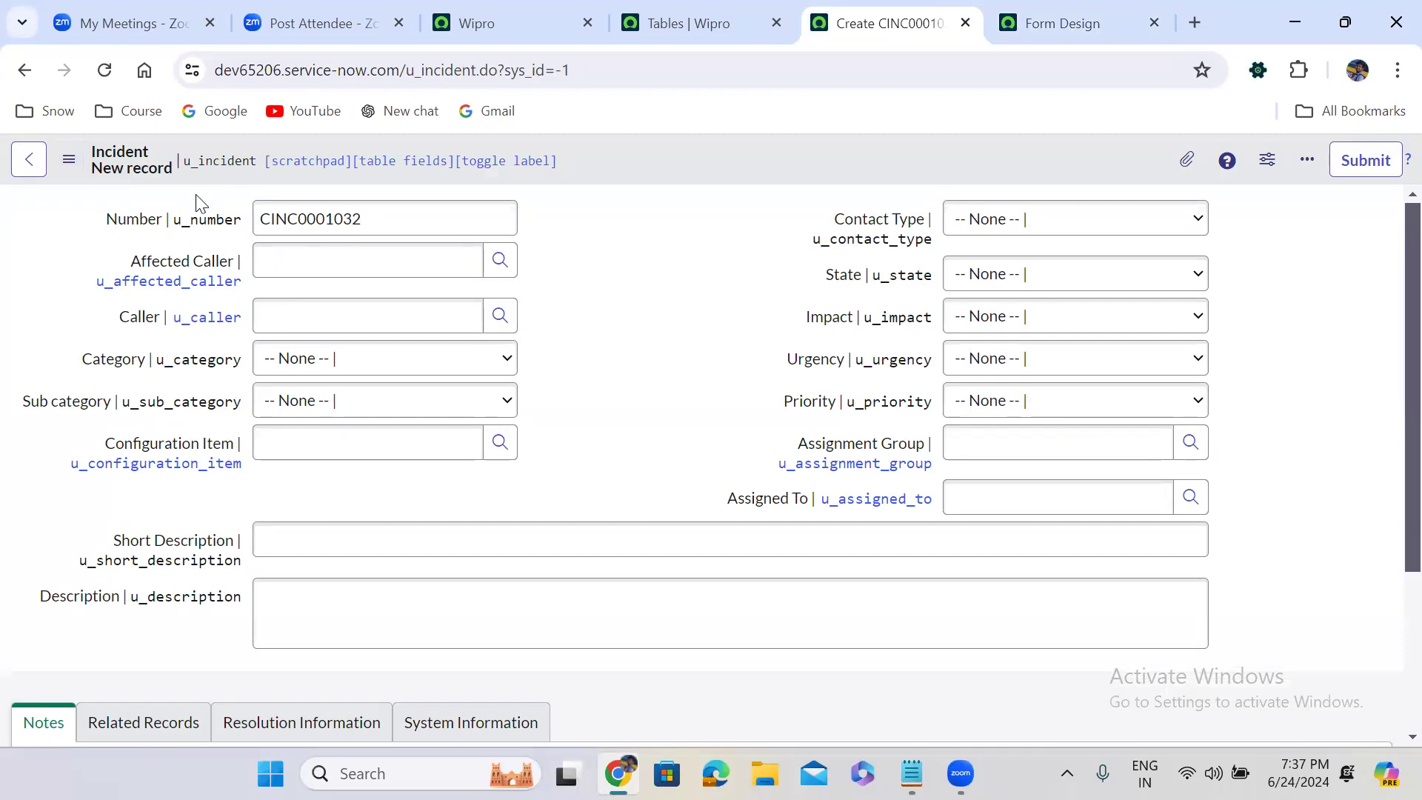
{"action": "left_click", "coordinate": [337, 358]}
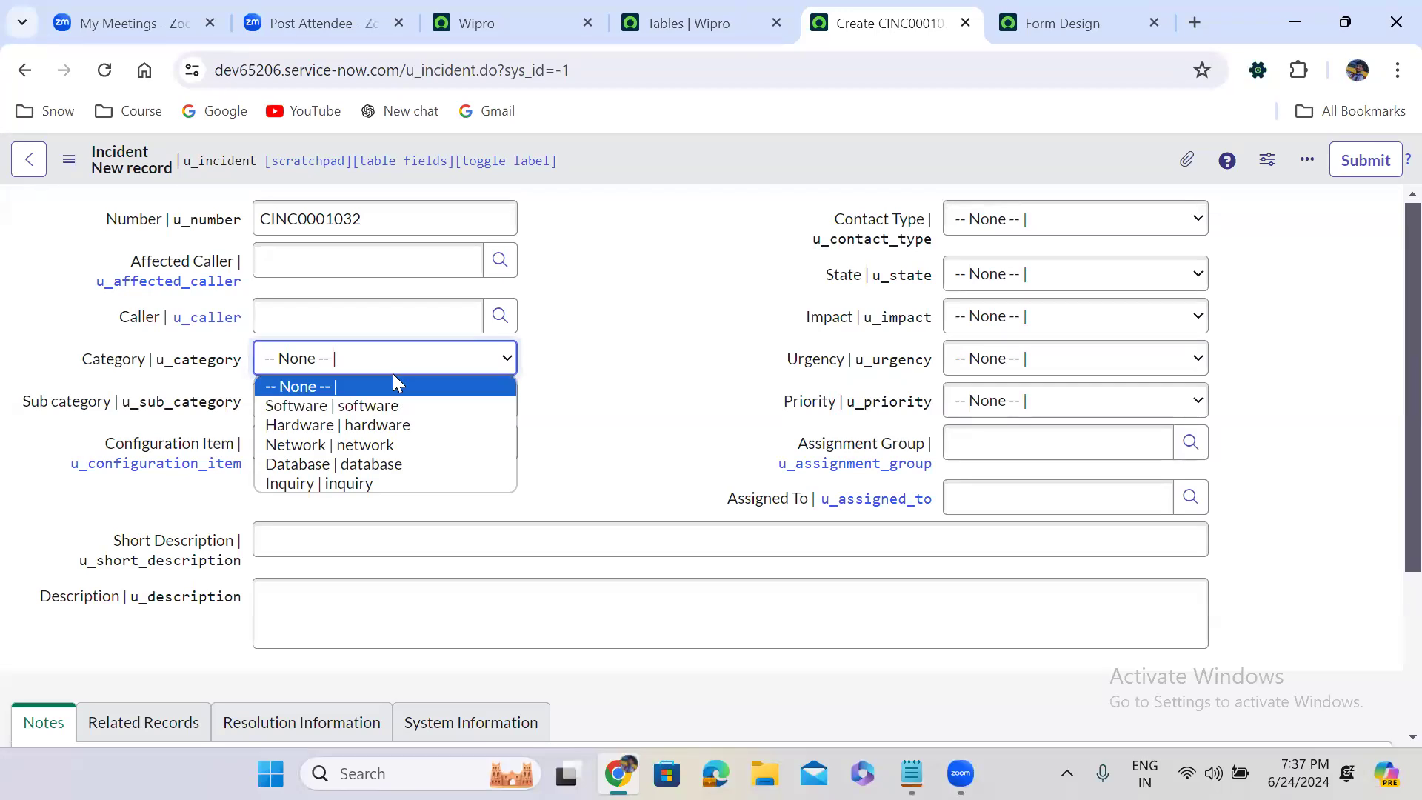
{"action": "left_click", "coordinate": [590, 373]}
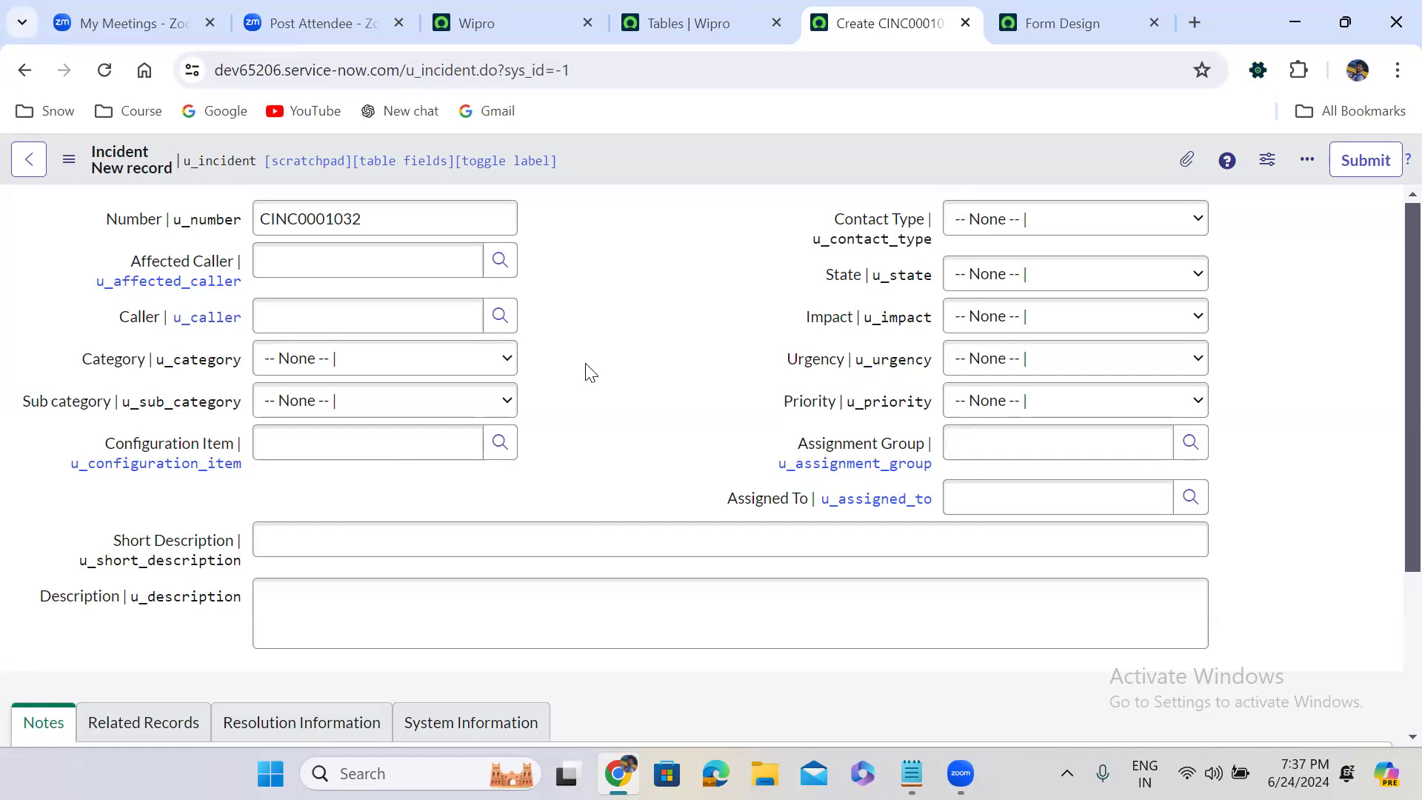
{"action": "scroll", "coordinate": [590, 372], "scroll_direction": "down", "scroll_amount": 3}
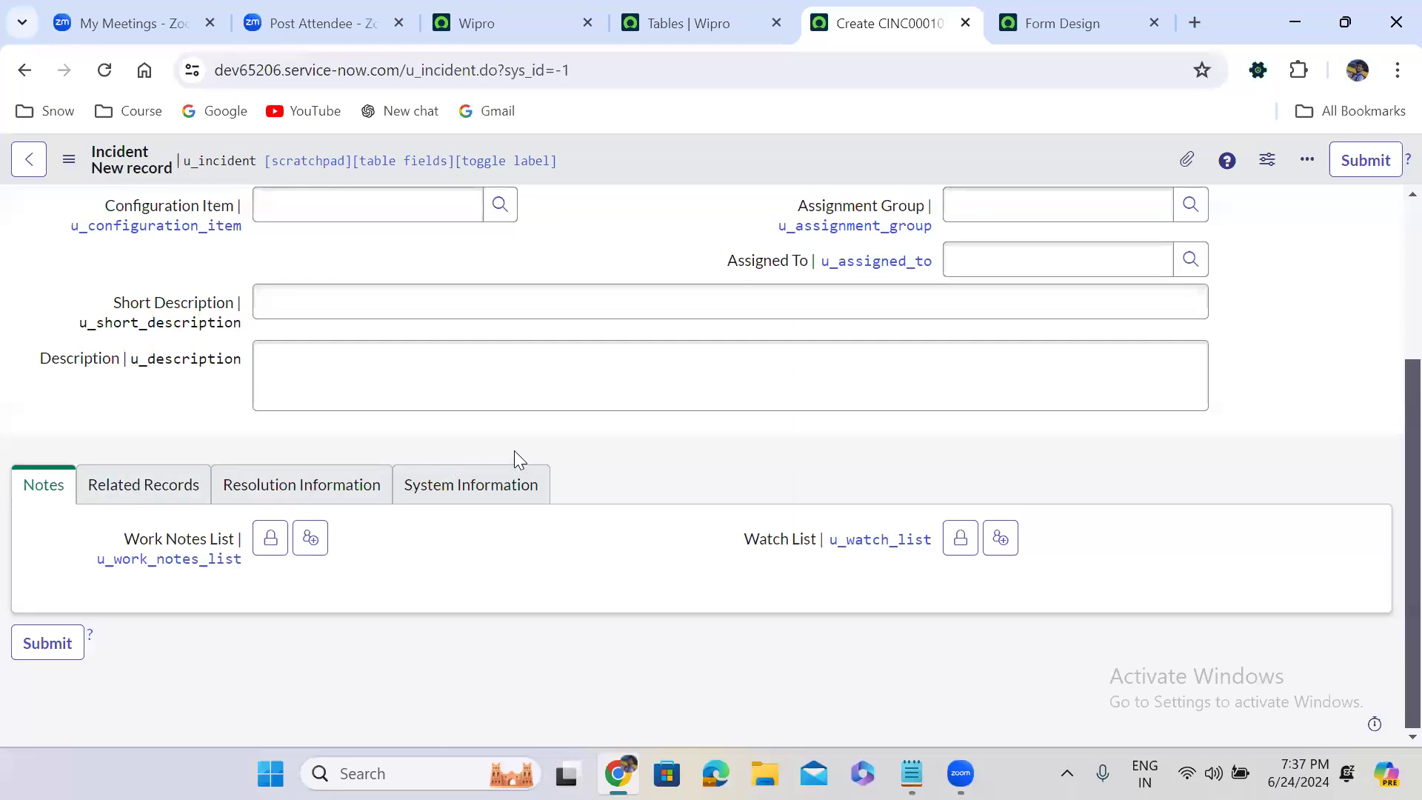
Switch to Notepad and add the heading "Section Names:" with "Notes" as the first entry beneath it
{"action": "left_click", "coordinate": [911, 773]}
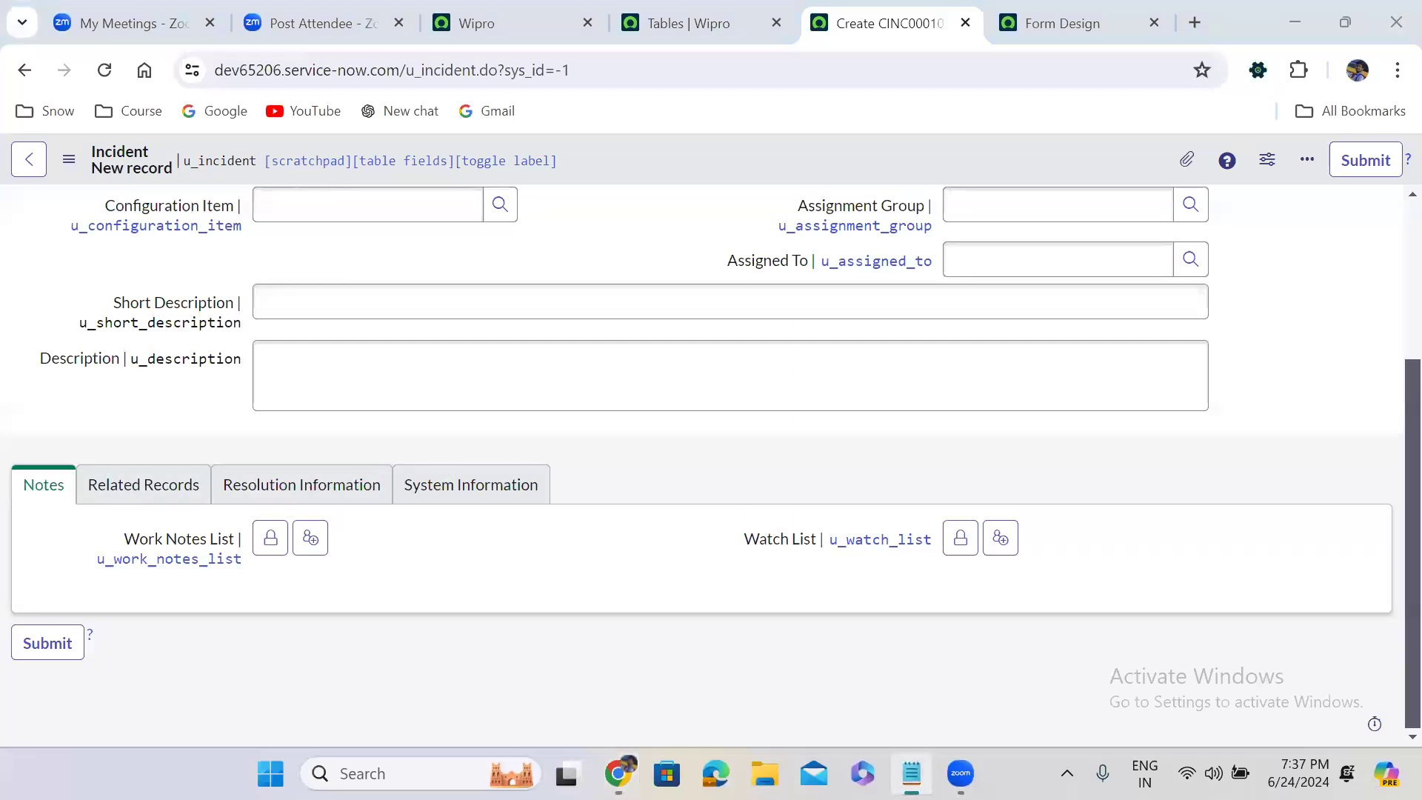
{"action": "left_click", "coordinate": [82, 190]}
{"action": "type", "text": "Section Names:"}
{"action": "key", "text": "Return"}
{"action": "key", "text": "Return"}
{"action": "type", "text": "Notes"}
{"action": "key", "text": "Return"}
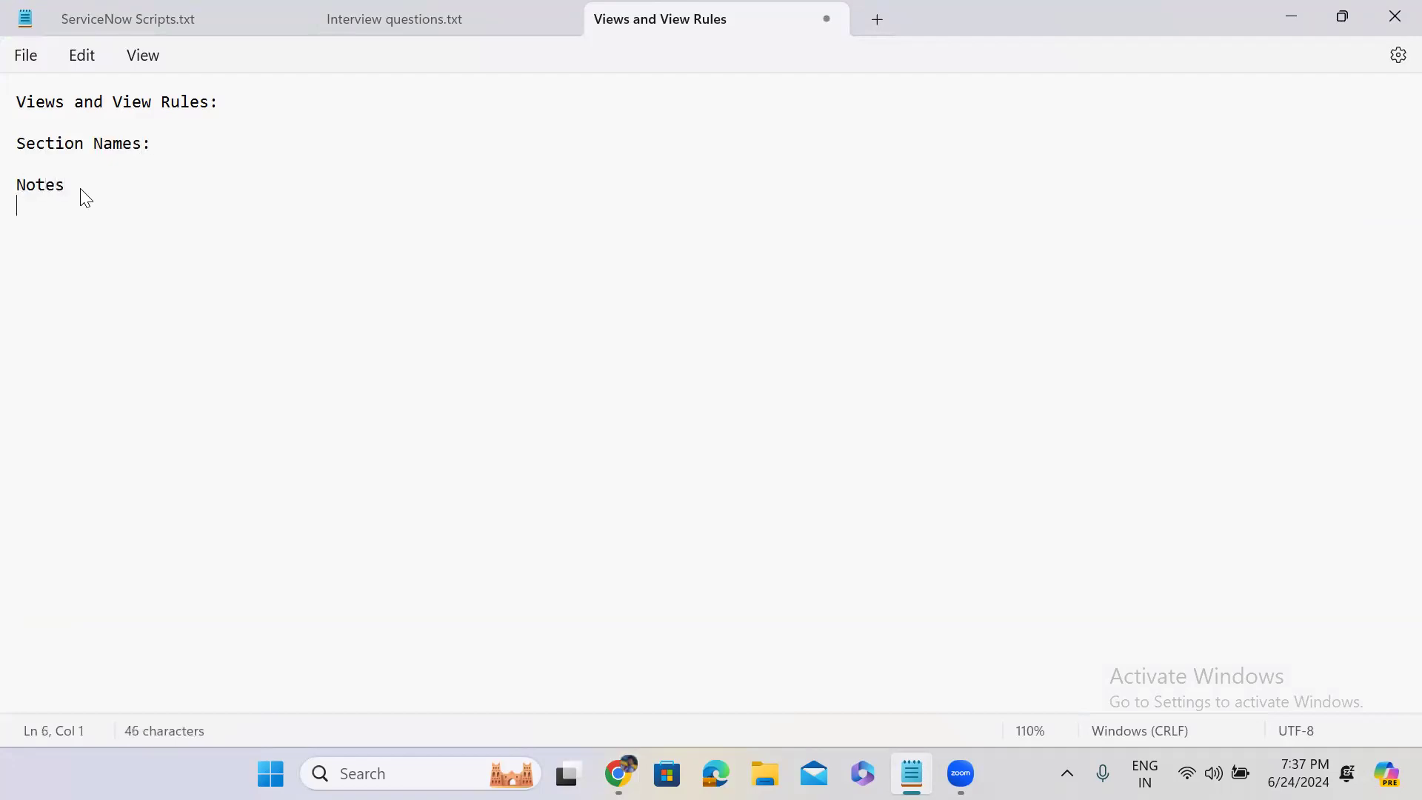
Add "Related Records", "Resolution Information" and "System Information" on separate lines beneath Notes
{"action": "type", "text": "Related Records"}
{"action": "key", "text": "Return"}
{"action": "type", "text": "Res"}
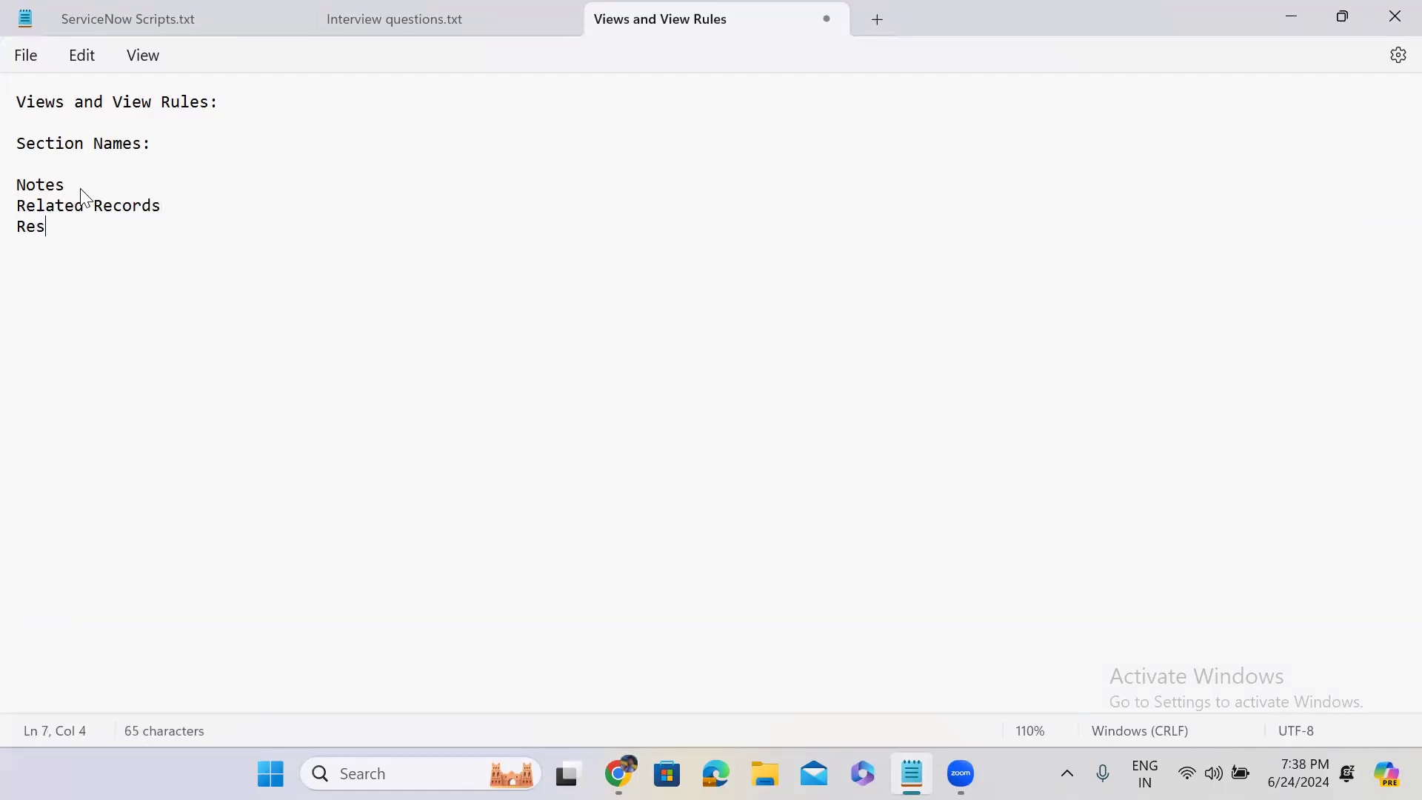
{"action": "type", "text": "olution Information"}
{"action": "key", "text": "Return"}
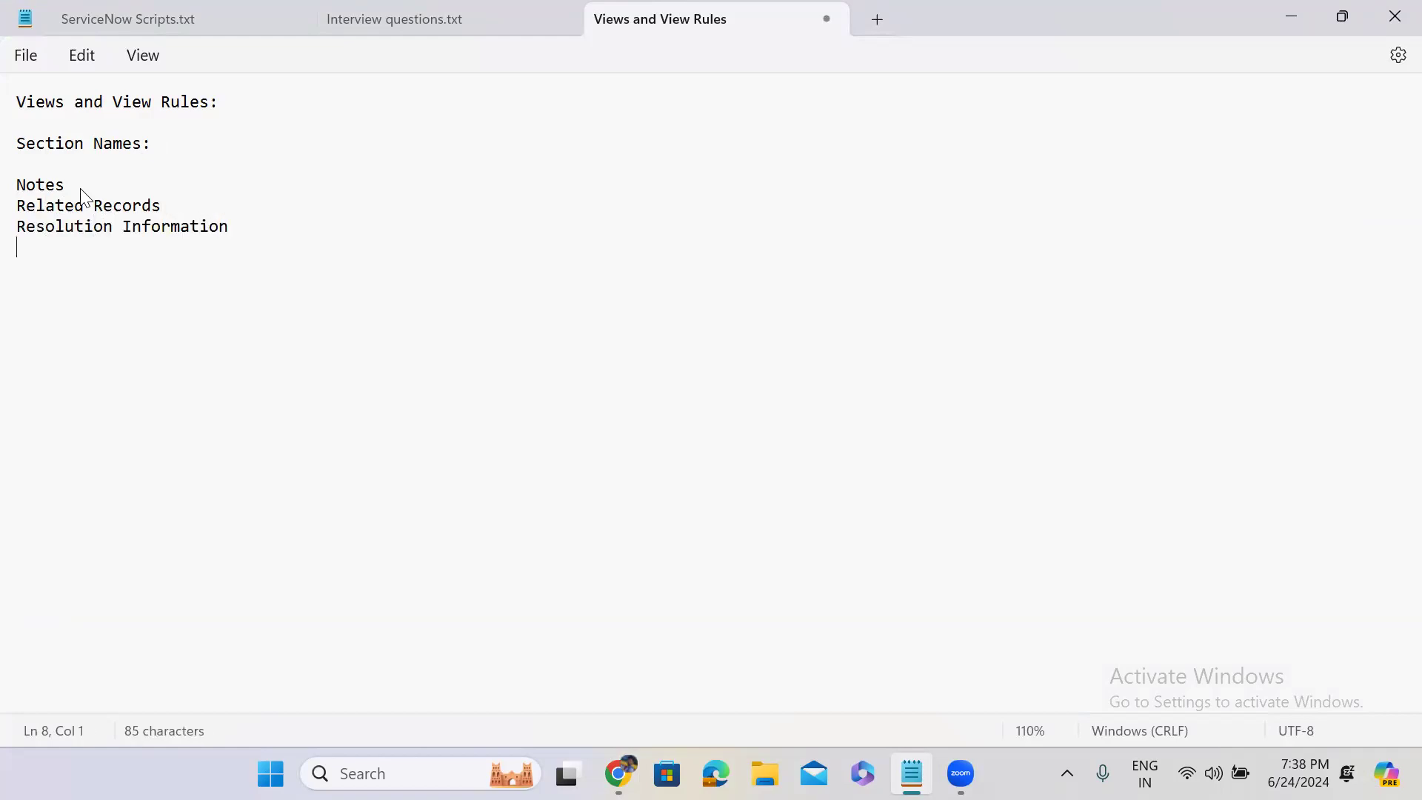
{"action": "type", "text": "System "}
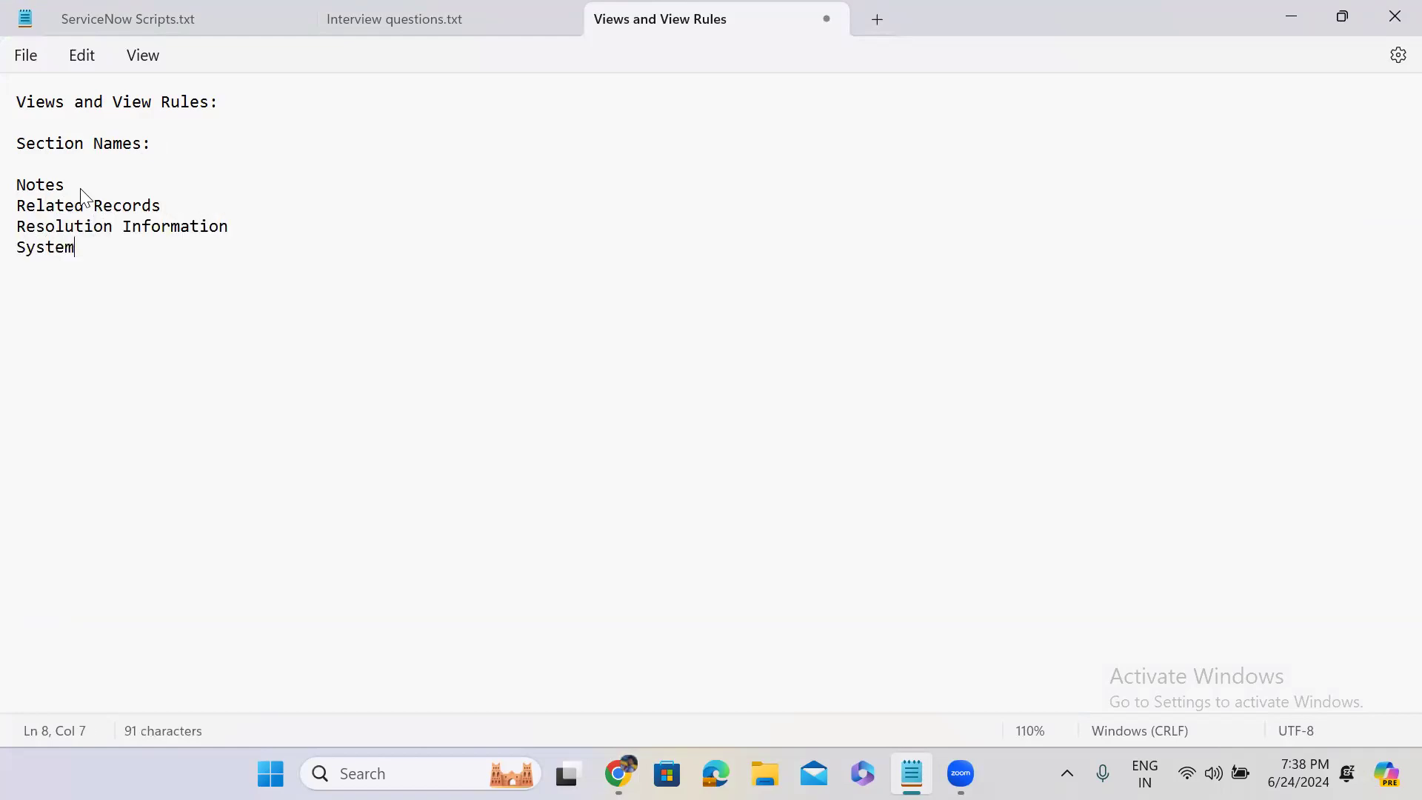
{"action": "type", "text": "Inform"}
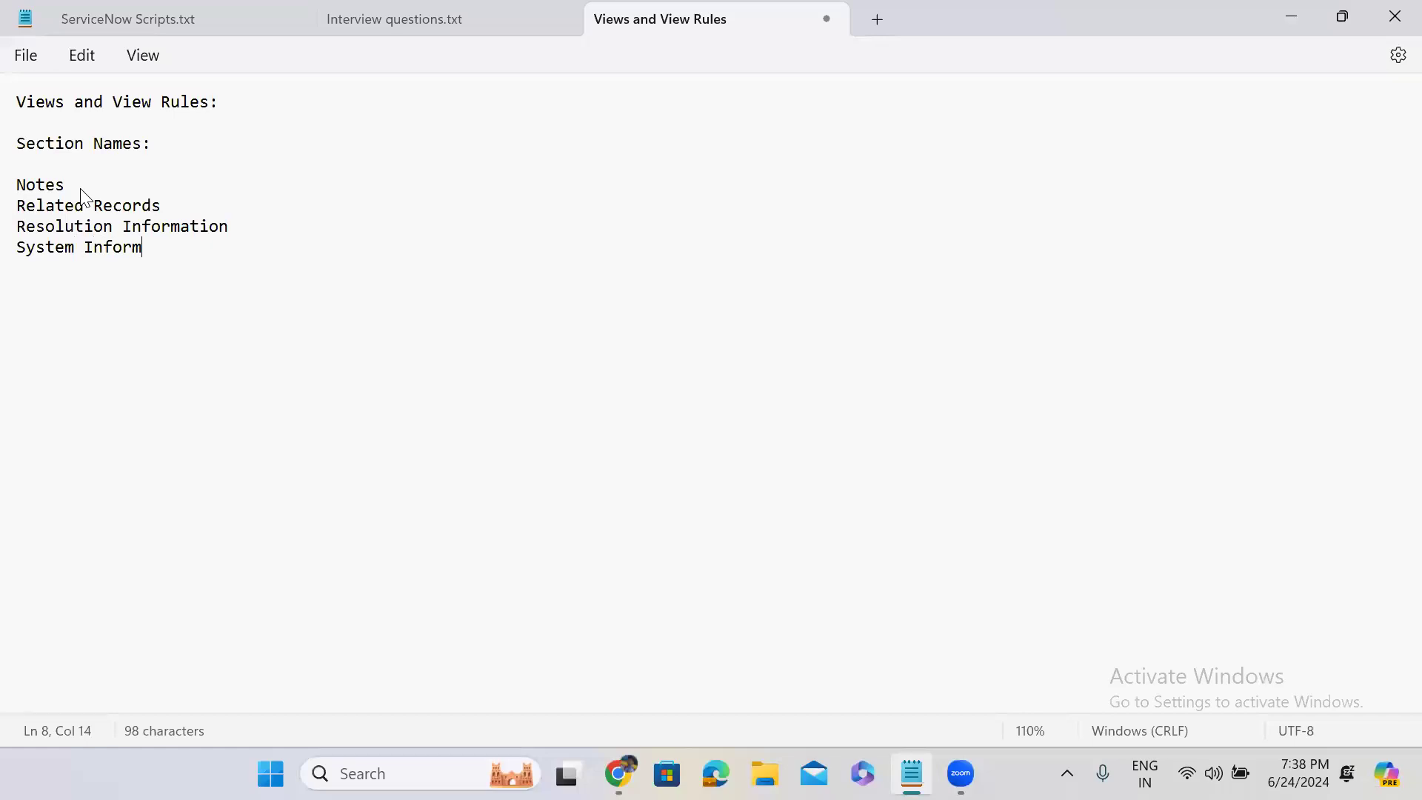
{"action": "type", "text": "ation"}
{"action": "key", "text": "Return"}
Annotate the Notes entry with the section name "notes" and the Related Records entry with "related_records"
{"action": "left_click", "coordinate": [87, 185]}
{"action": "type", "text": "-- notes"}
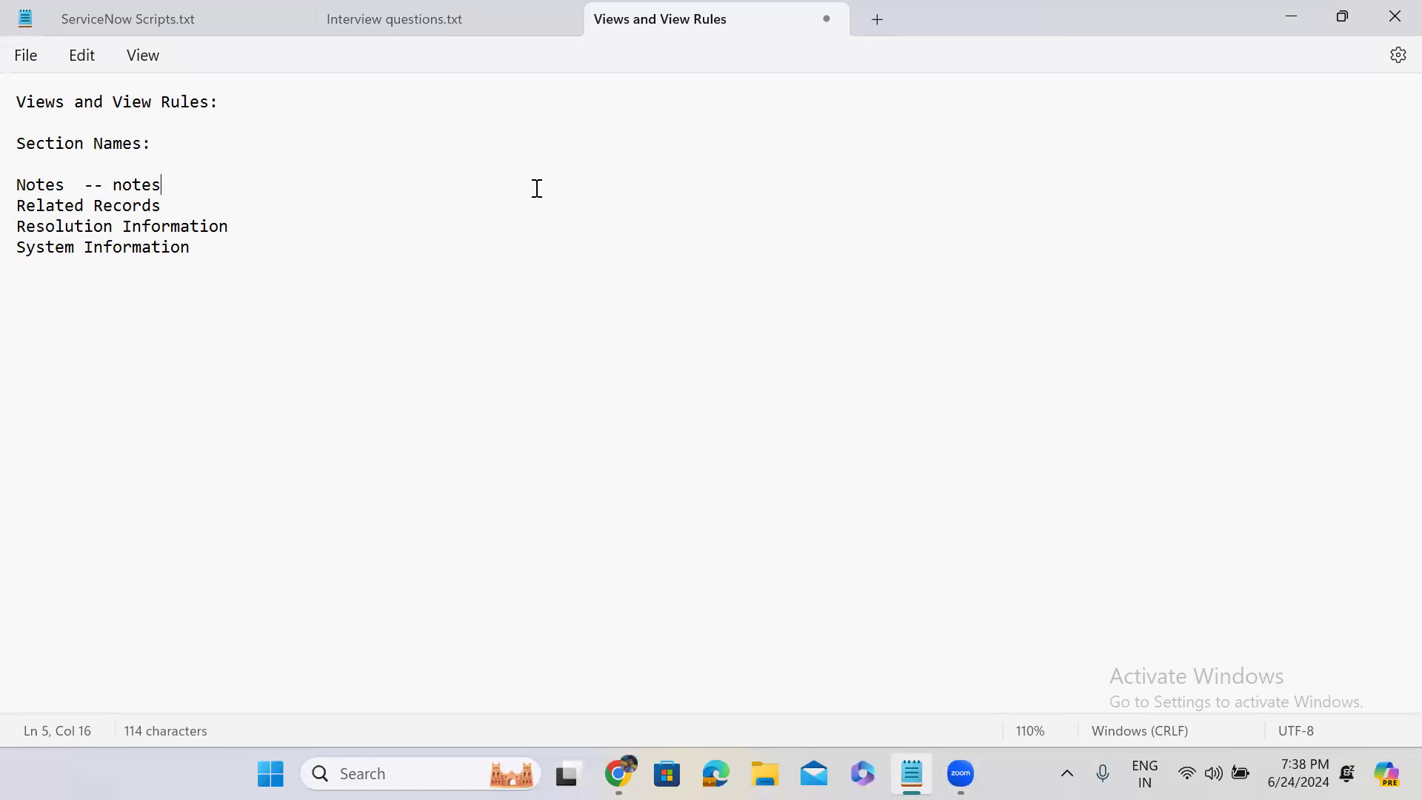
{"action": "double_click", "coordinate": [123, 186]}
{"action": "left_click", "coordinate": [170, 207]}
{"action": "type", "text": "--- related"}
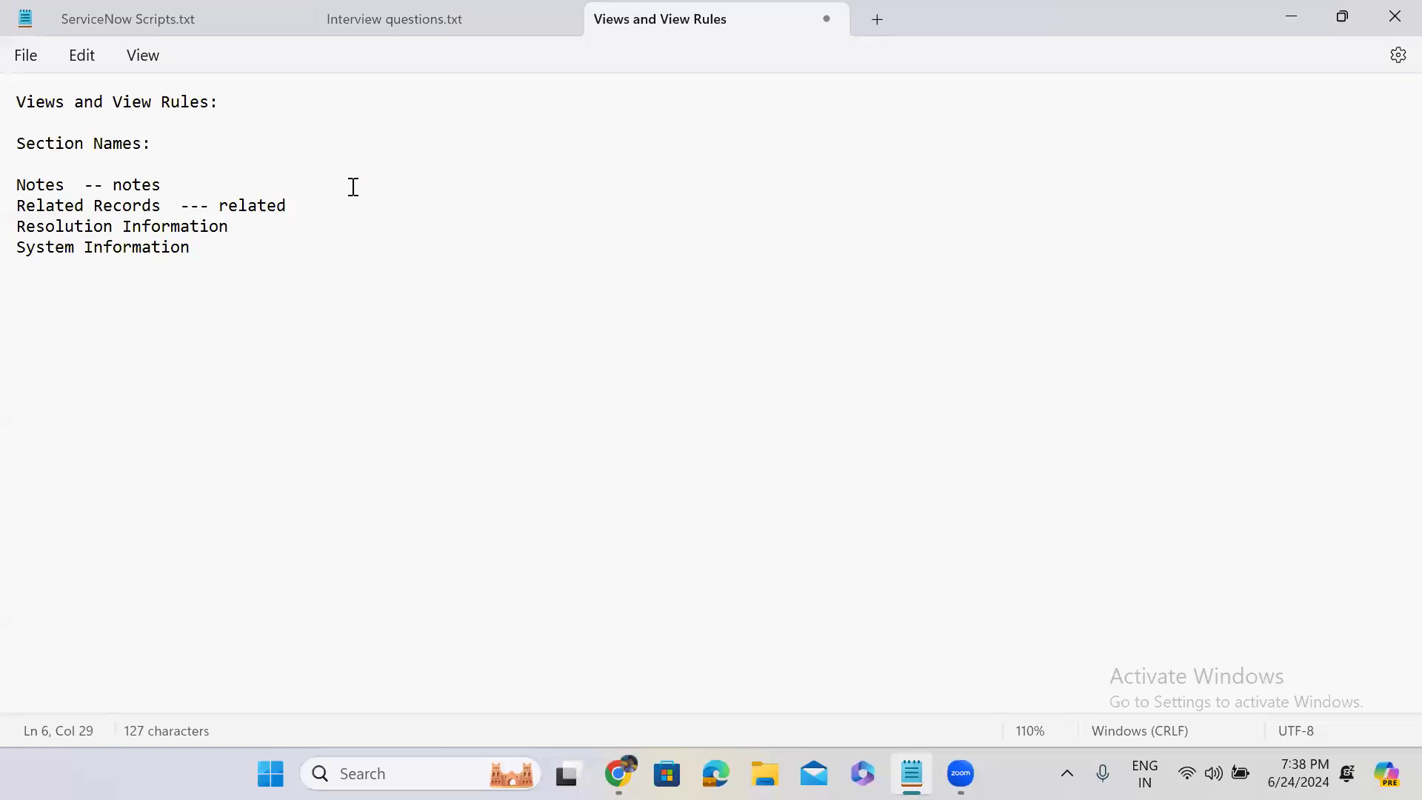
{"action": "type", "text": " related"}
{"action": "key", "text": "BackSpace"}
{"action": "key", "text": "BackSpace"}
{"action": "key", "text": "BackSpace"}
{"action": "key", "text": "BackSpace"}
{"action": "key", "text": "BackSpace"}
{"action": "key", "text": "BackSpace"}
{"action": "type", "text": "ecords"}
Annotate the Resolution Information entry with the section name "resolution_information"
{"action": "left_click", "coordinate": [260, 231]}
{"action": "type", "text": "--"}
{"action": "type", "text": "resolution_information"}
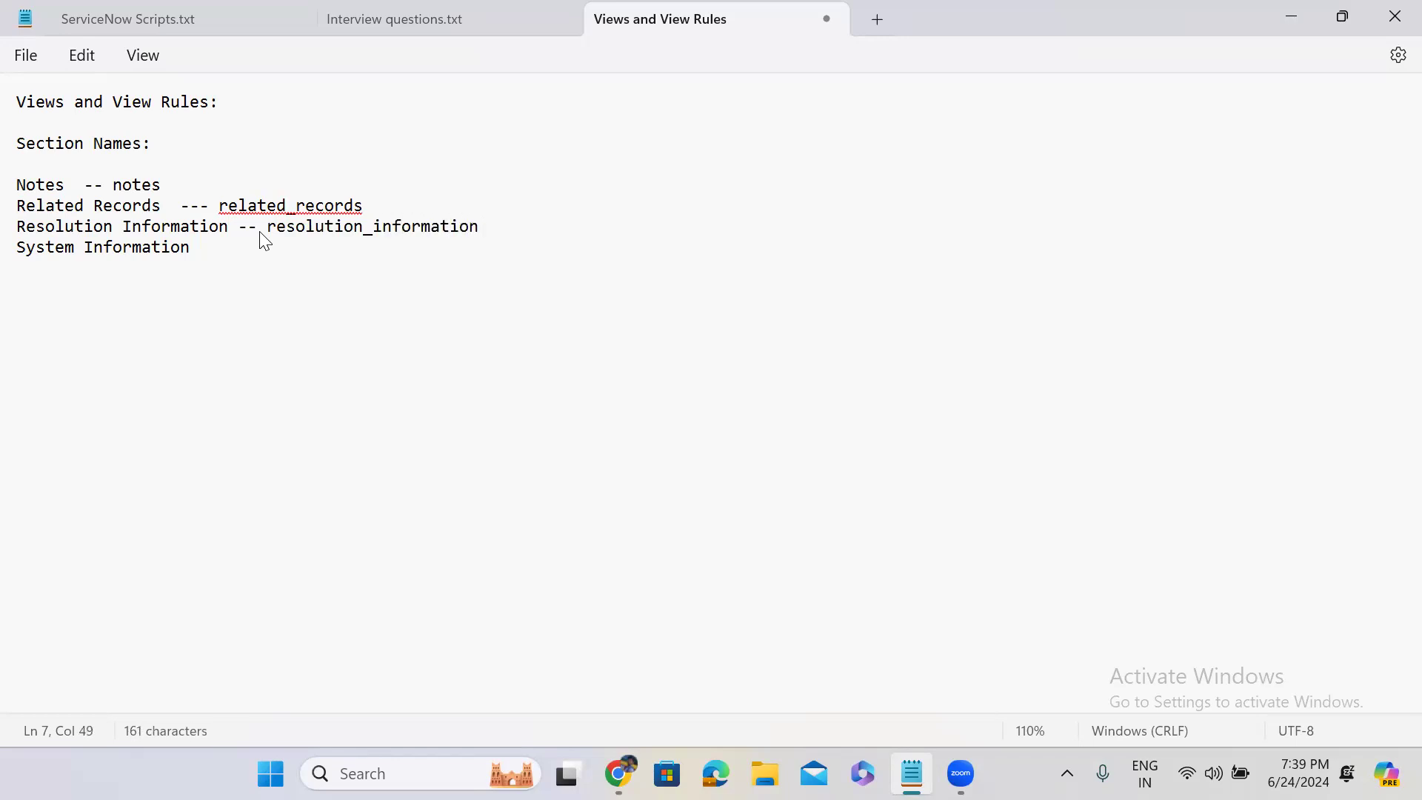
Annotate the System Information entry with the section name "system_information", all in lowercase
{"action": "left_click", "coordinate": [249, 252]}
{"action": "type", "text": "--"}
{"action": "type", "text": " syst"}
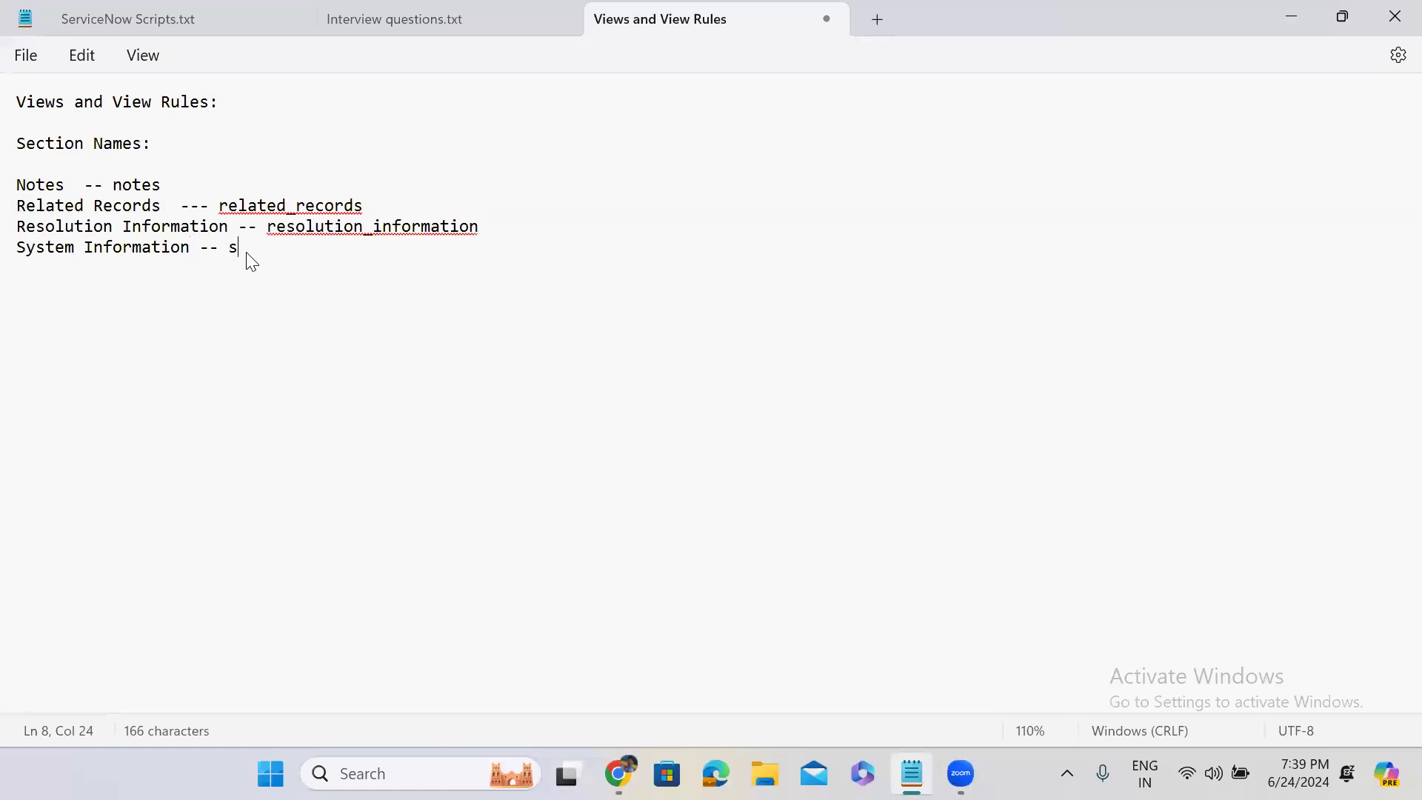
{"action": "type", "text": "em_Information"}
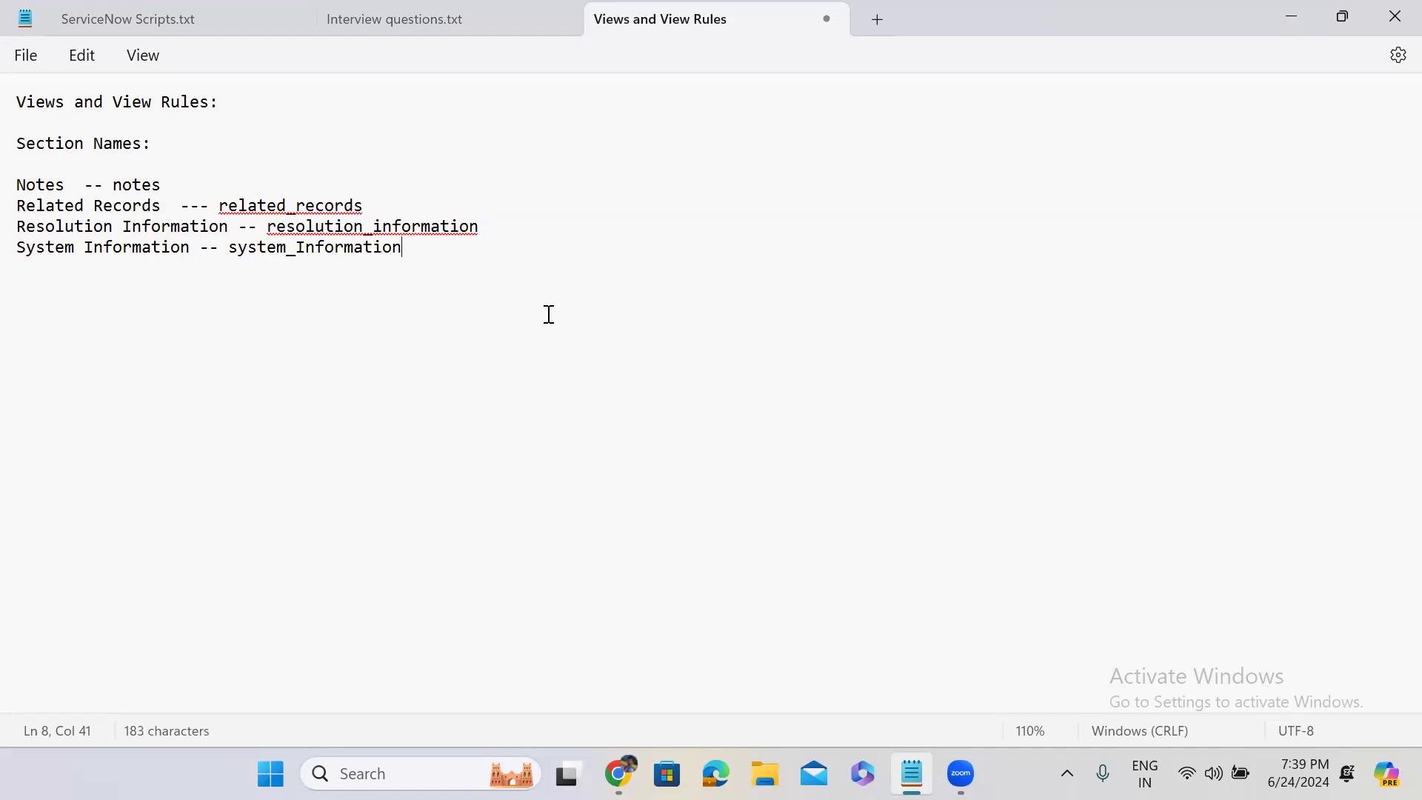
{"action": "left_click", "coordinate": [306, 248]}
{"action": "key", "text": "BackSpace"}
{"action": "type", "text": "i"}
Add "Root Cause Analysis --" below the section list, separated by a blank line
{"action": "key", "text": "Return"}
{"action": "key", "text": "Return"}
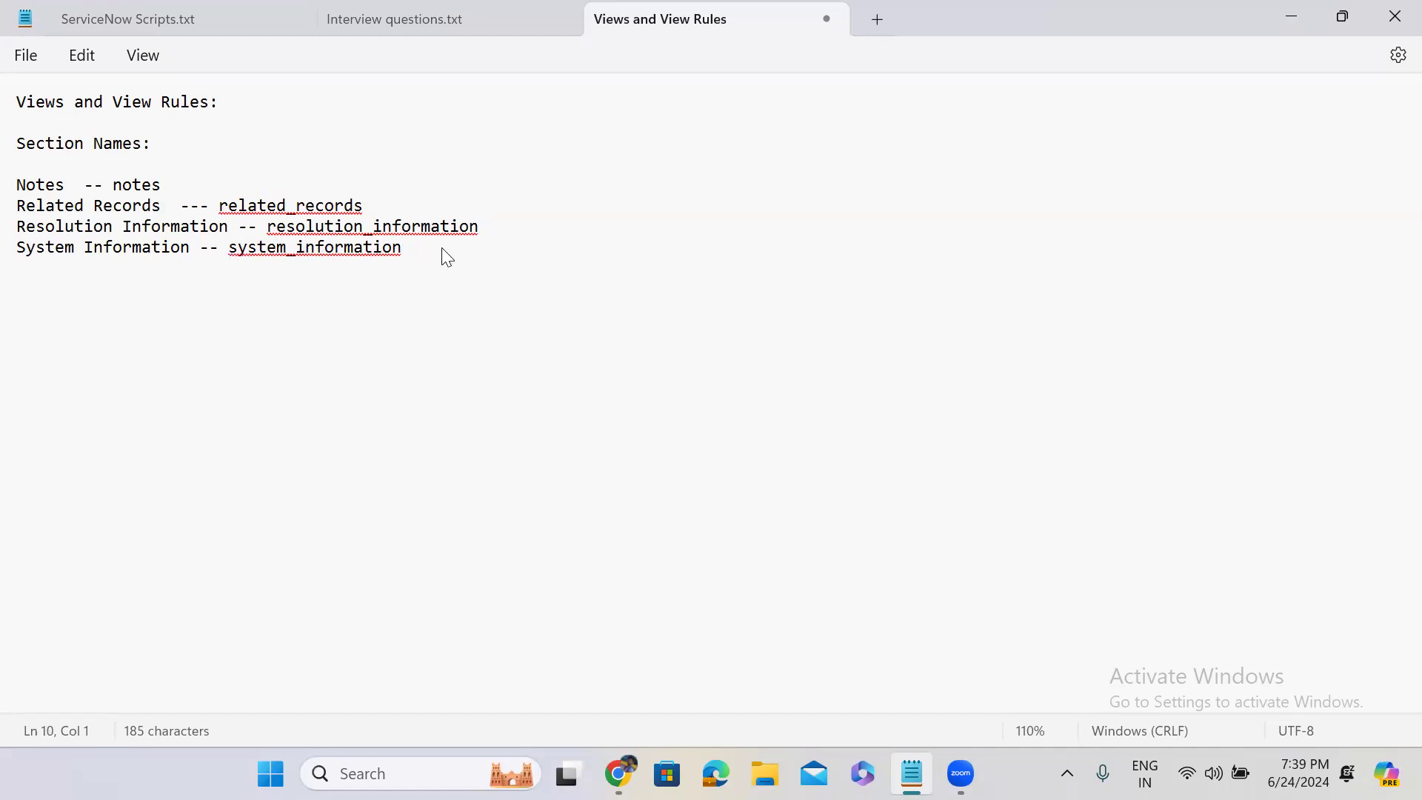
{"action": "type", "text": "Root Cause Anal"}
{"action": "key", "text": "BackSpace"}
{"action": "type", "text": "ysis --"}
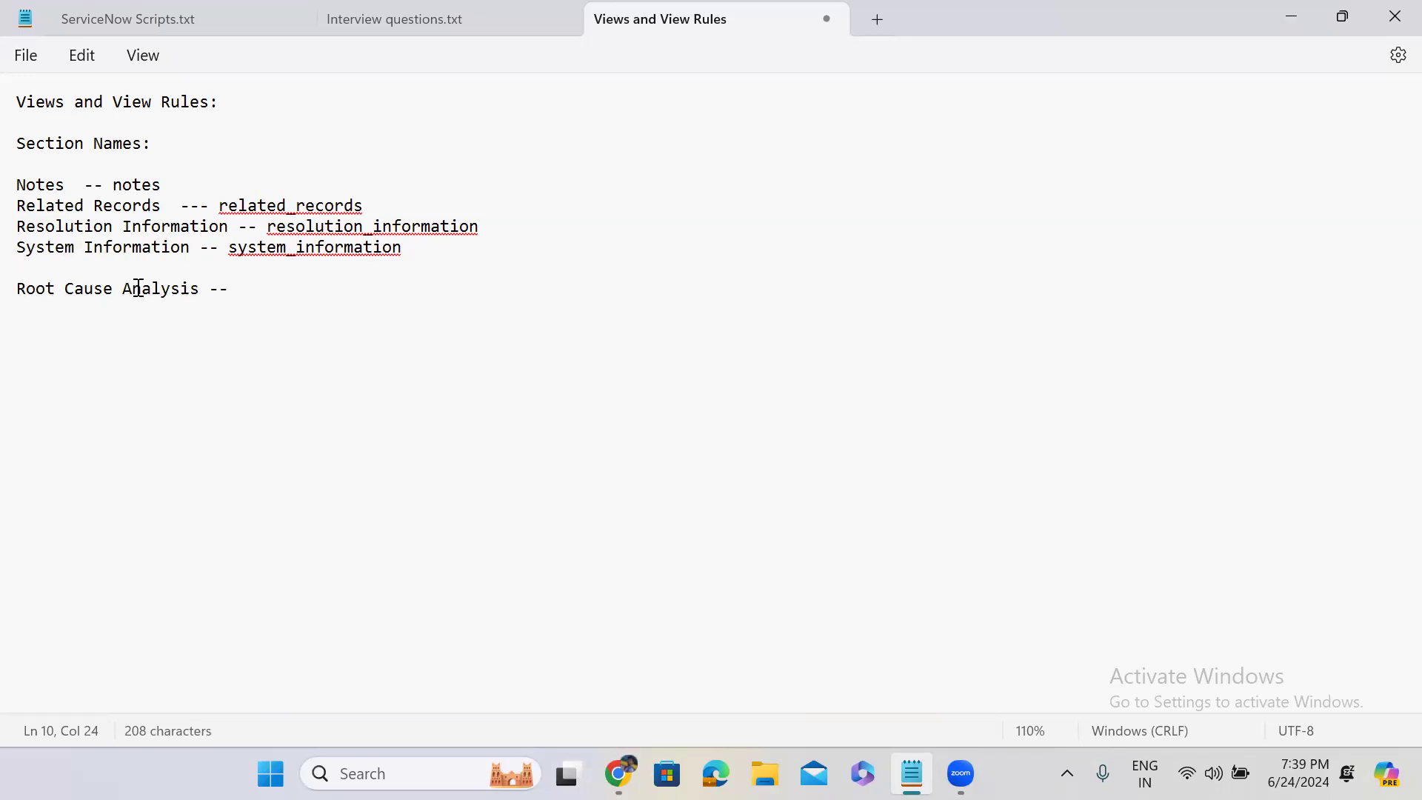
Complete the Root Cause Analysis line with the section name "root_causeanalysis"
{"action": "type", "text": "root_"}
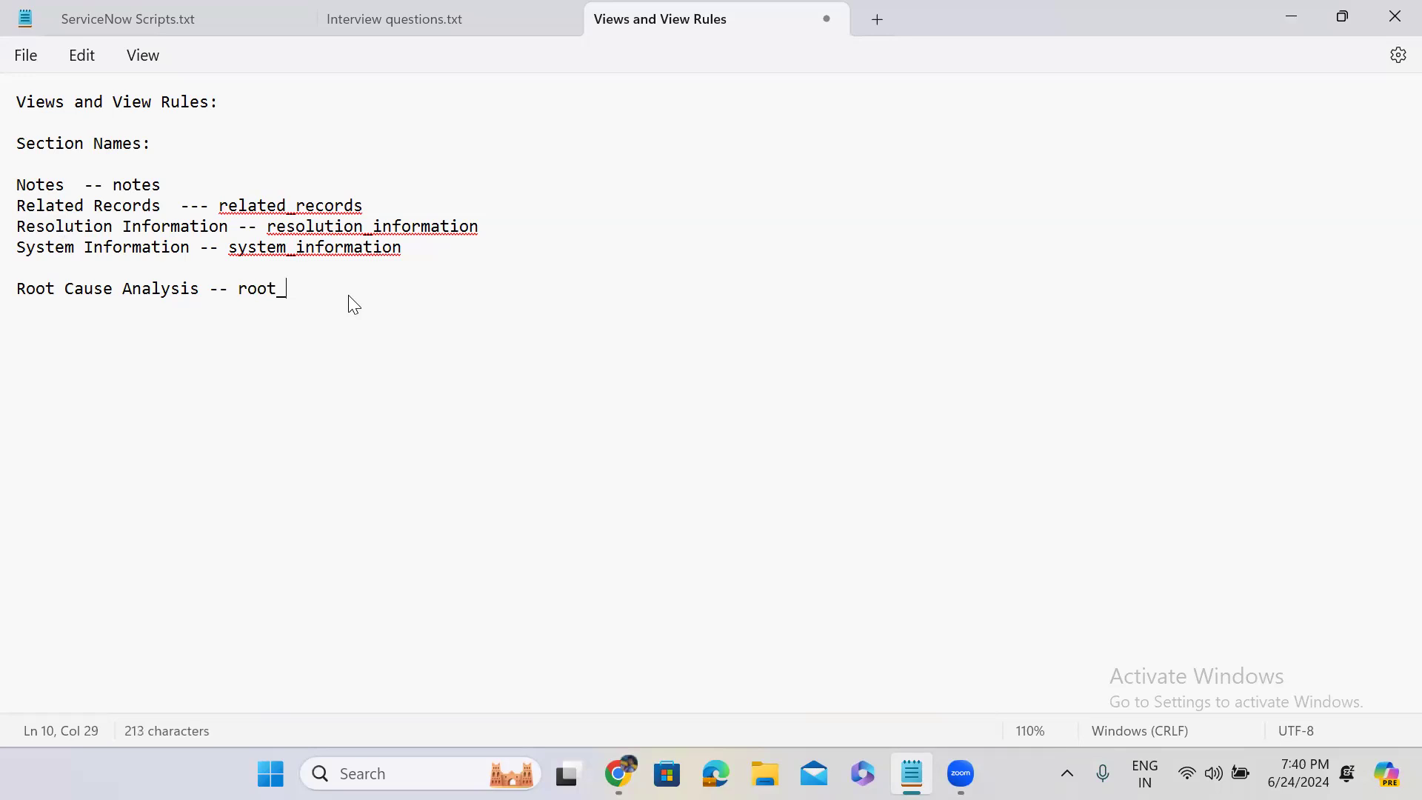
{"action": "type", "text": "cause"}
{"action": "left_click", "coordinate": [65, 289]}
{"action": "left_click", "coordinate": [115, 289]}
{"action": "left_click", "coordinate": [339, 290]}
{"action": "type", "text": "analysis"}
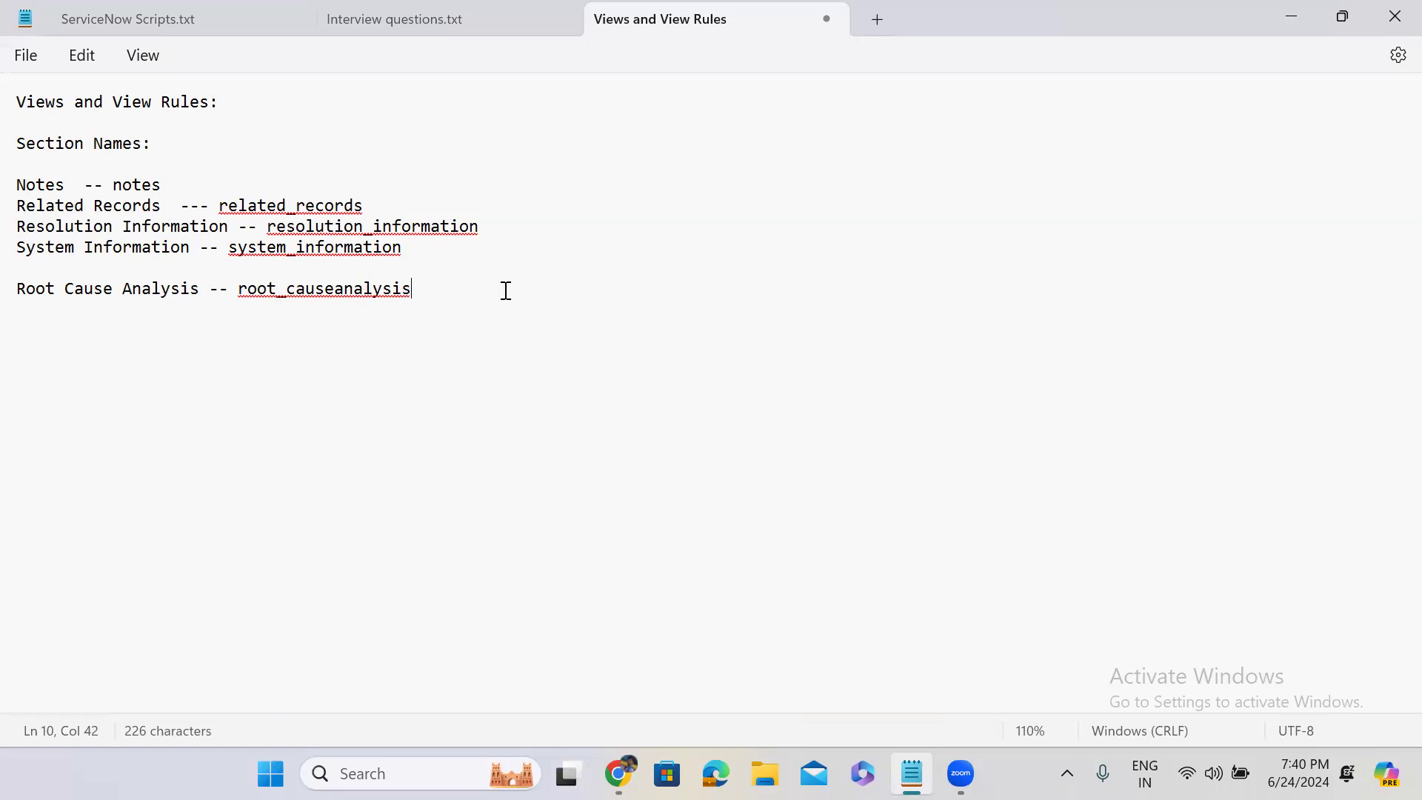
Return to the Incident new record form in Chrome and view the Category choices
{"action": "left_click", "coordinate": [1278, 15]}
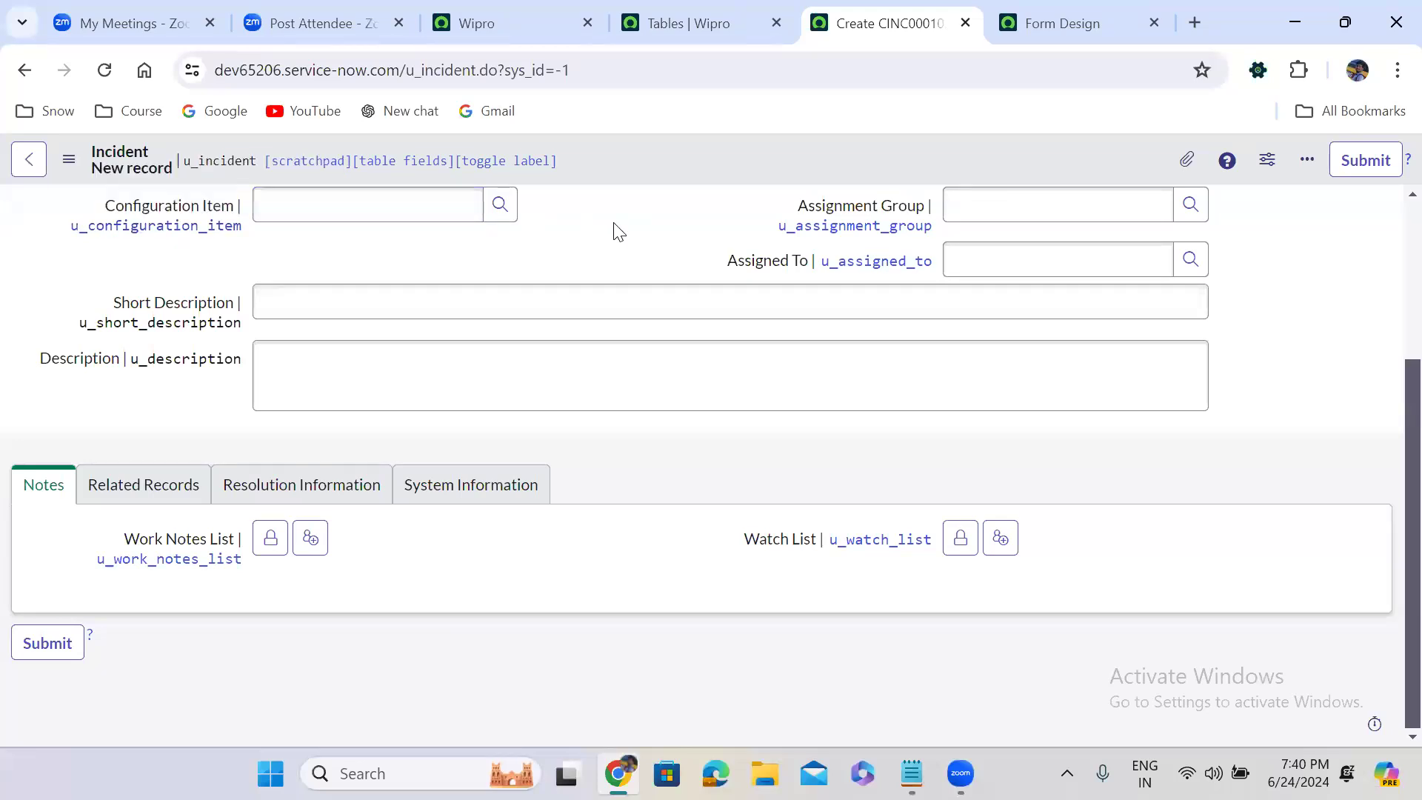
{"action": "scroll", "coordinate": [613, 231], "scroll_direction": "up", "scroll_amount": 3}
{"action": "left_click", "coordinate": [381, 339]}
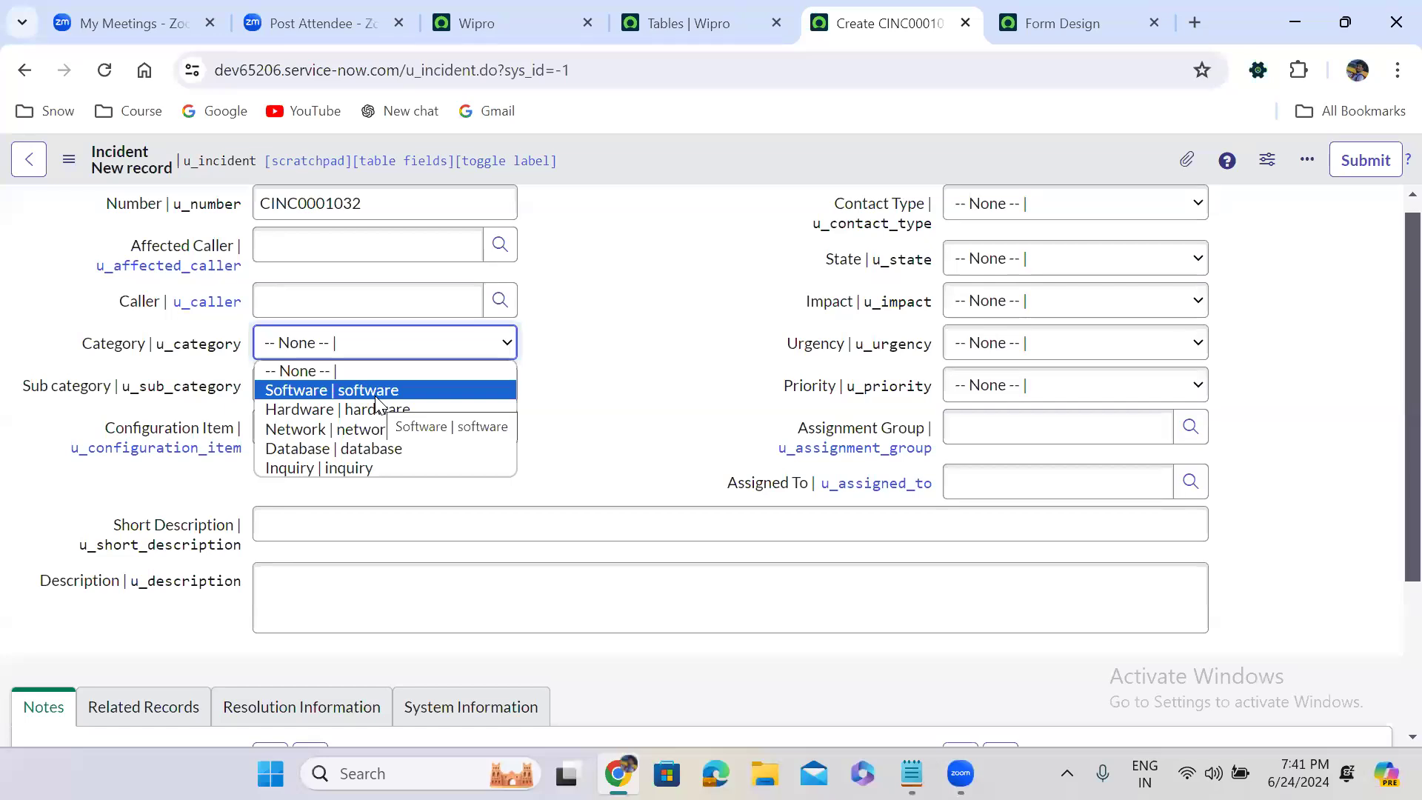
Close the Category choices and toggle the display of technical field names on the Incident form
{"action": "left_click", "coordinate": [626, 301]}
{"action": "double_click", "coordinate": [626, 301]}
{"action": "double_click", "coordinate": [593, 263]}
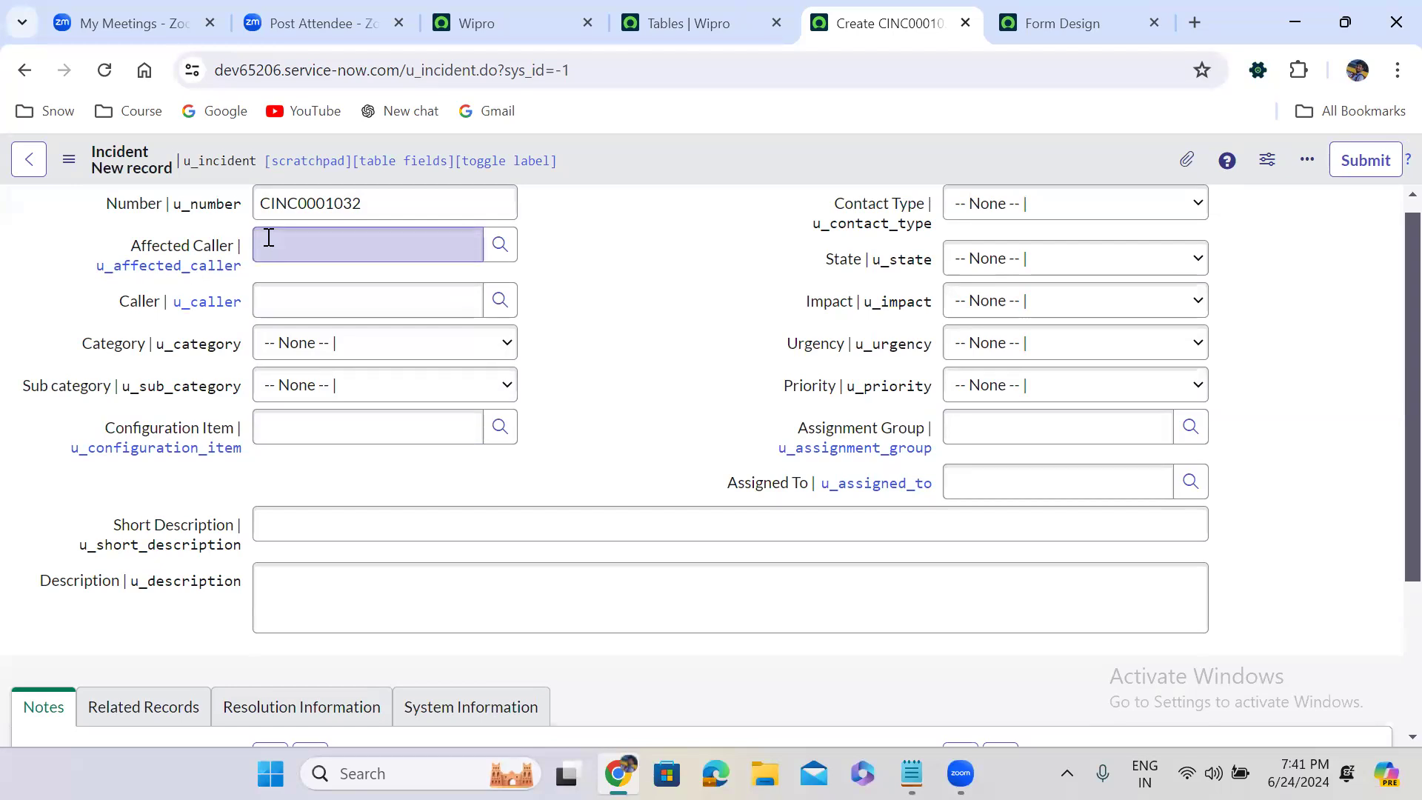
{"action": "double_click", "coordinate": [669, 283]}
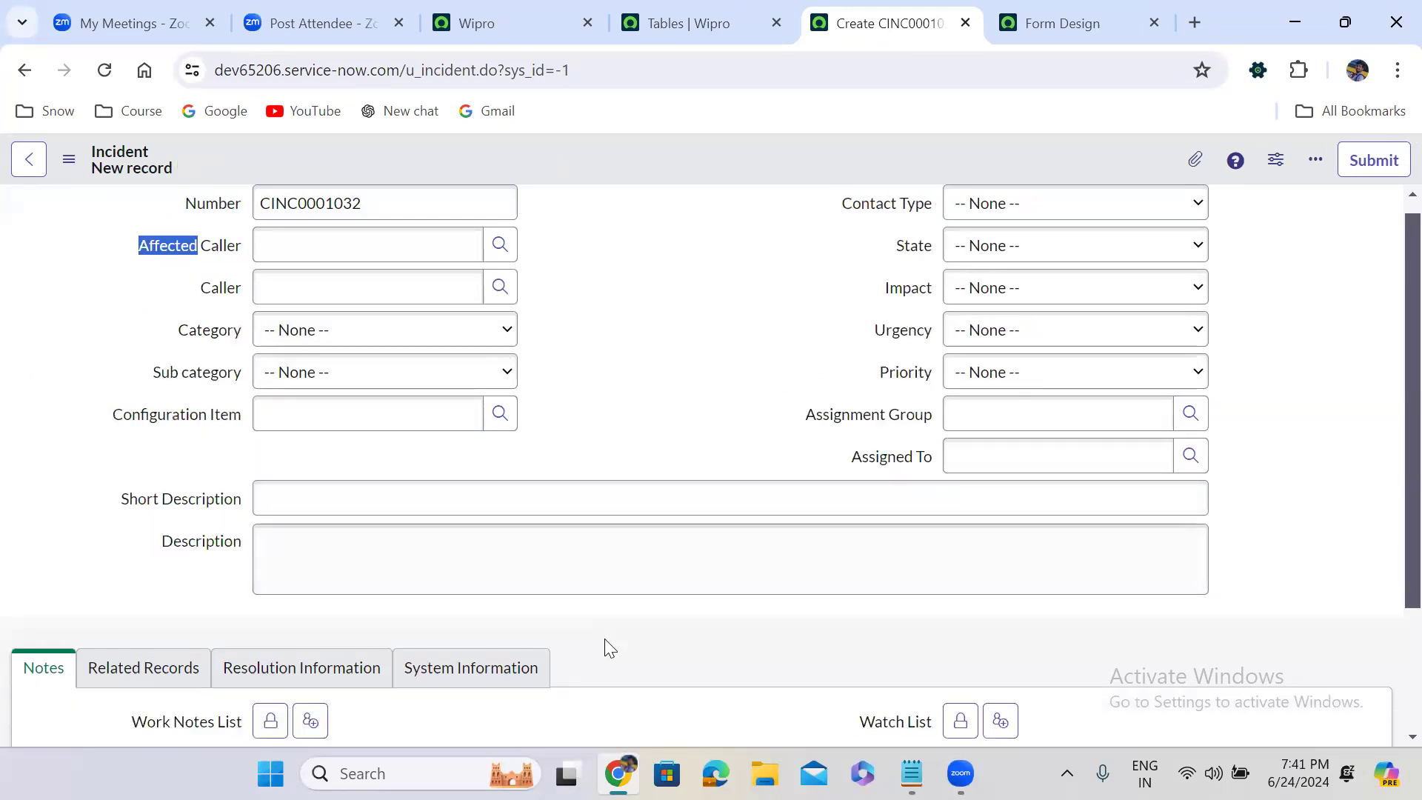
{"action": "double_click", "coordinate": [603, 303]}
{"action": "double_click", "coordinate": [603, 300]}
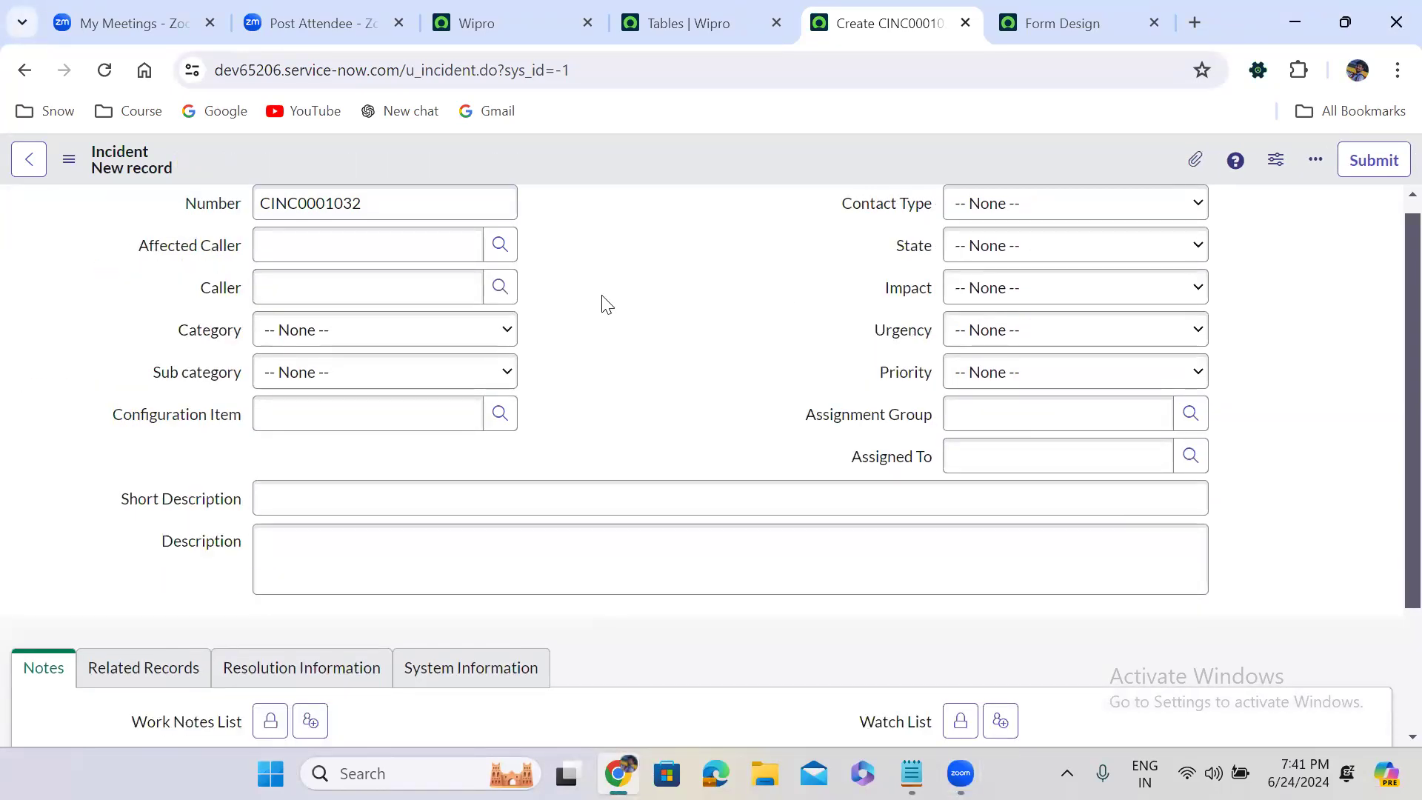
Search Google for "sn utils for chrome" in a new tab and open the SN Utils page in the Chrome Web Store
{"action": "left_click", "coordinate": [1190, 23]}
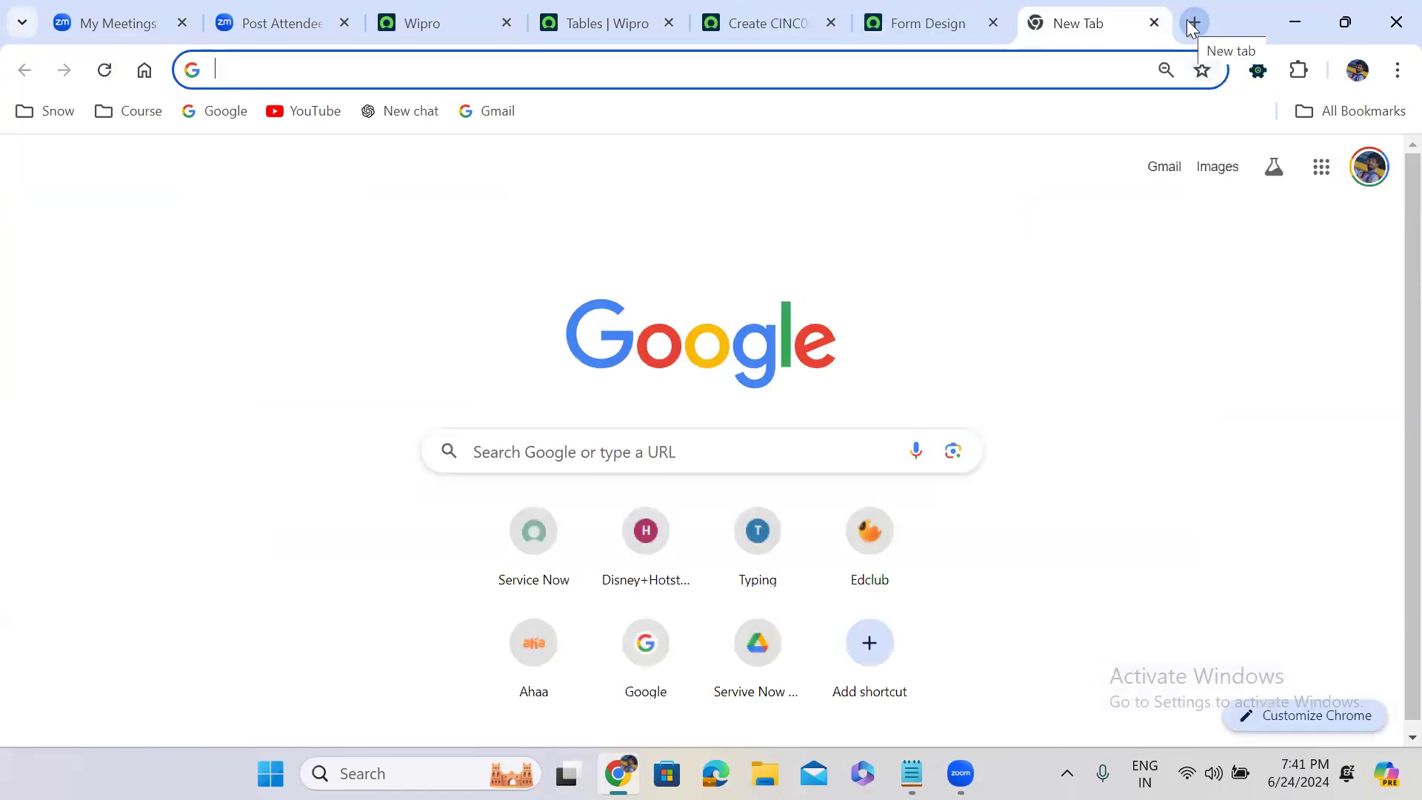
{"action": "type", "text": "sn "}
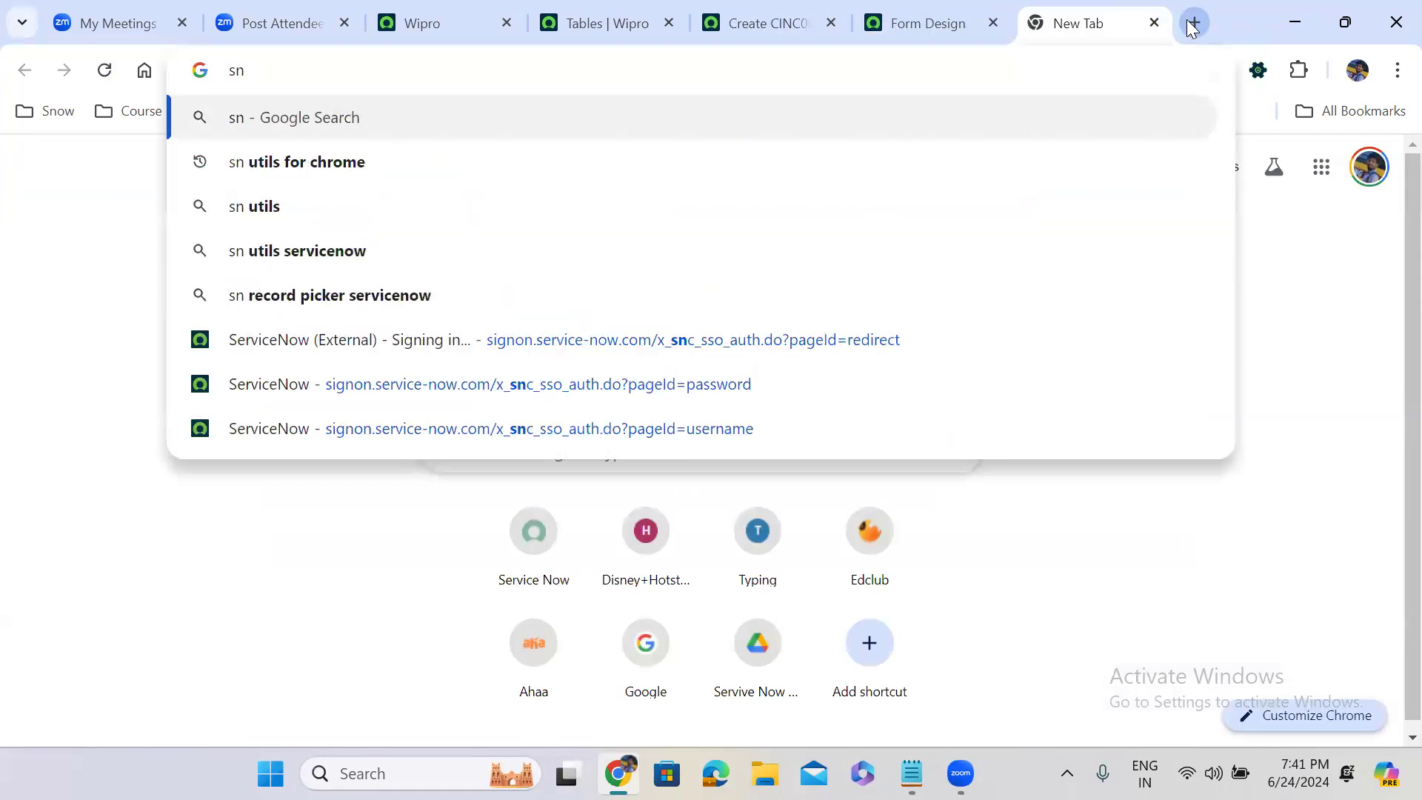
{"action": "type", "text": "util"}
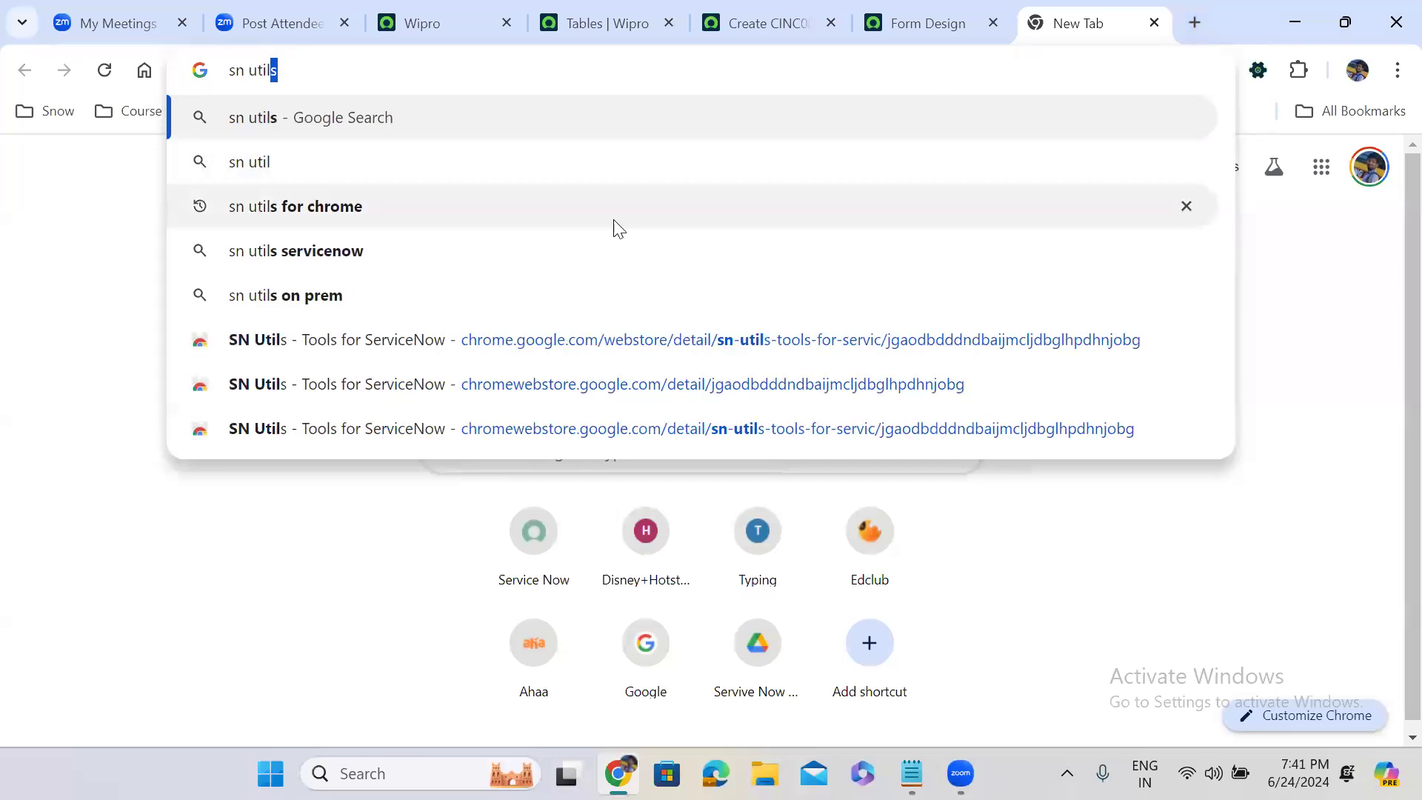
{"action": "left_click", "coordinate": [451, 207]}
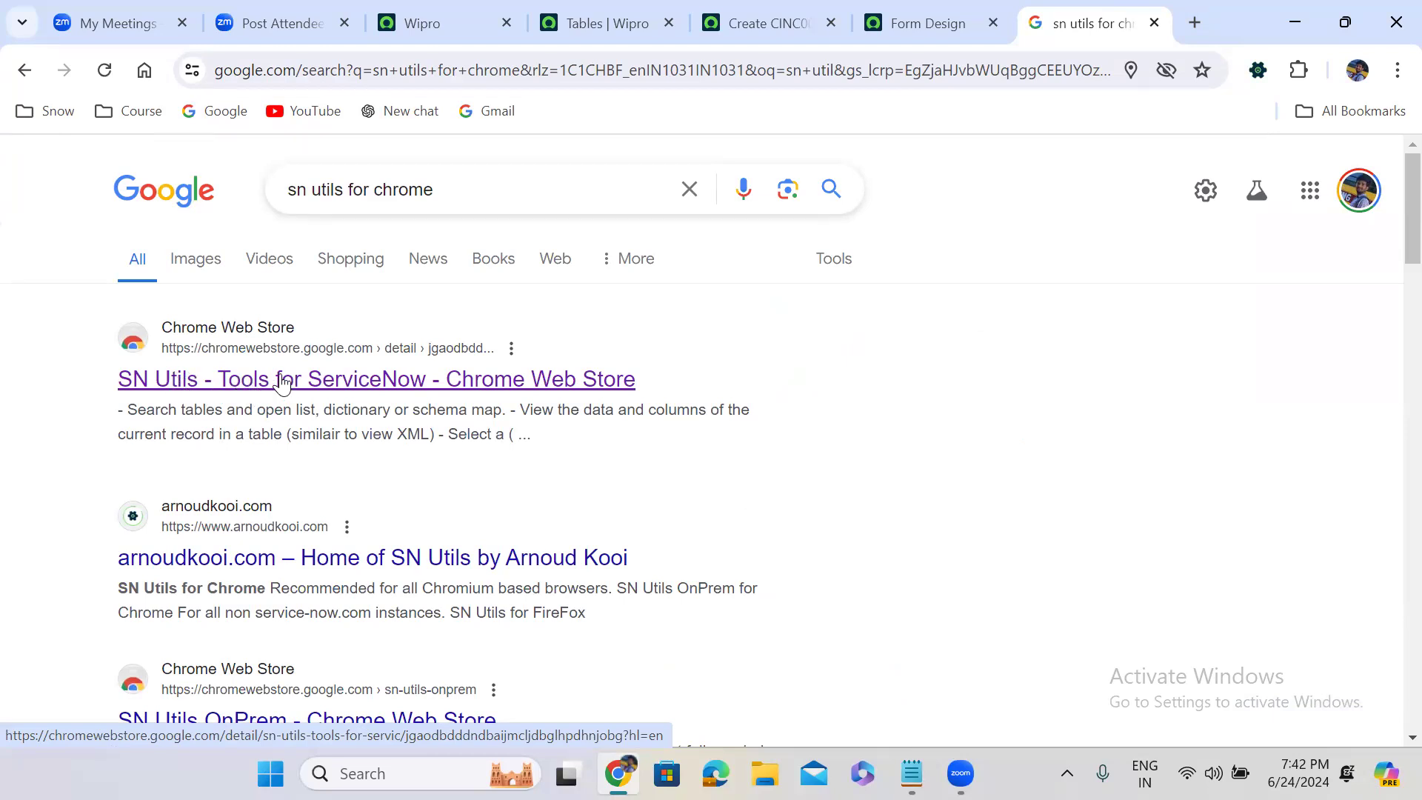
{"action": "left_click", "coordinate": [376, 383]}
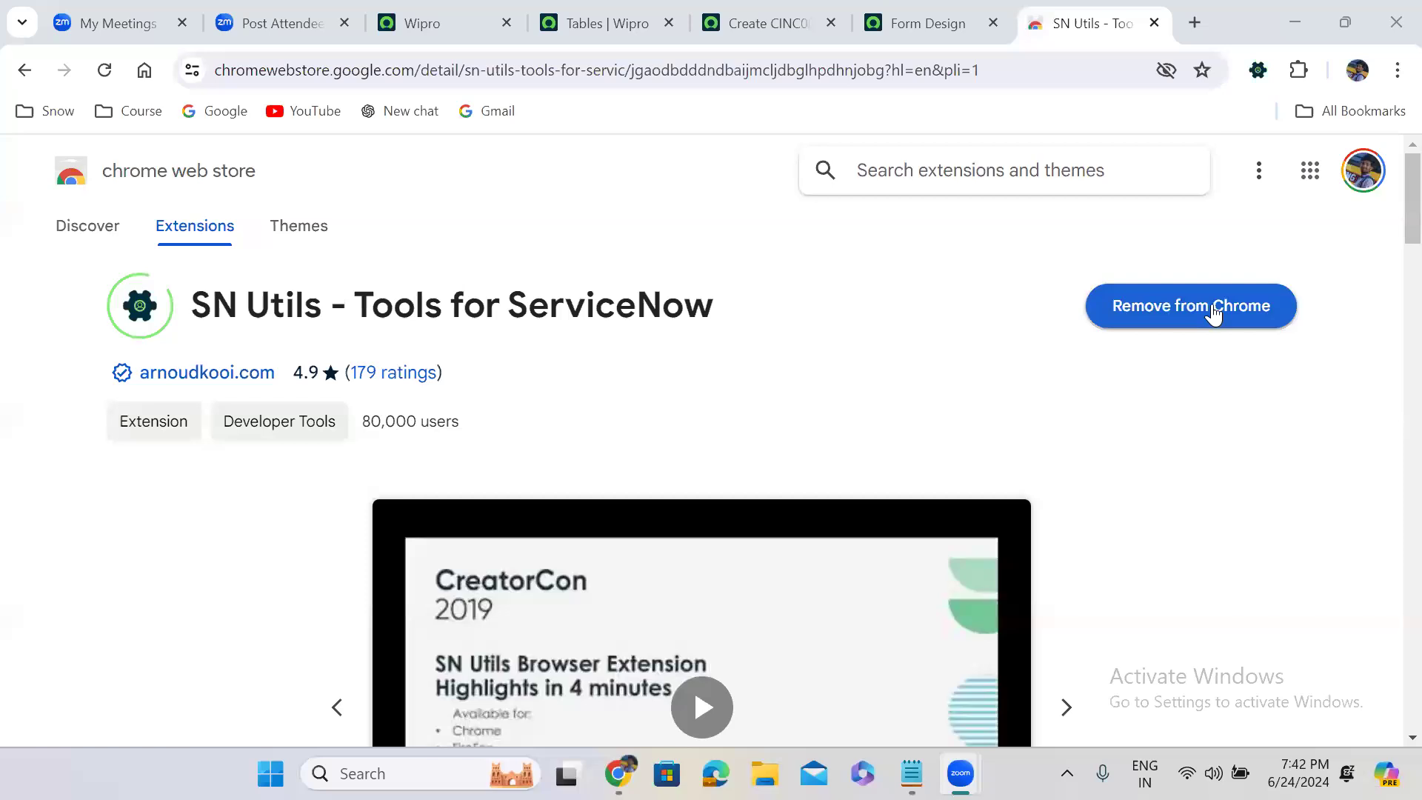
View the SN Utils extension's settings from the ServiceNow home page, then close them
{"action": "left_click", "coordinate": [458, 14]}
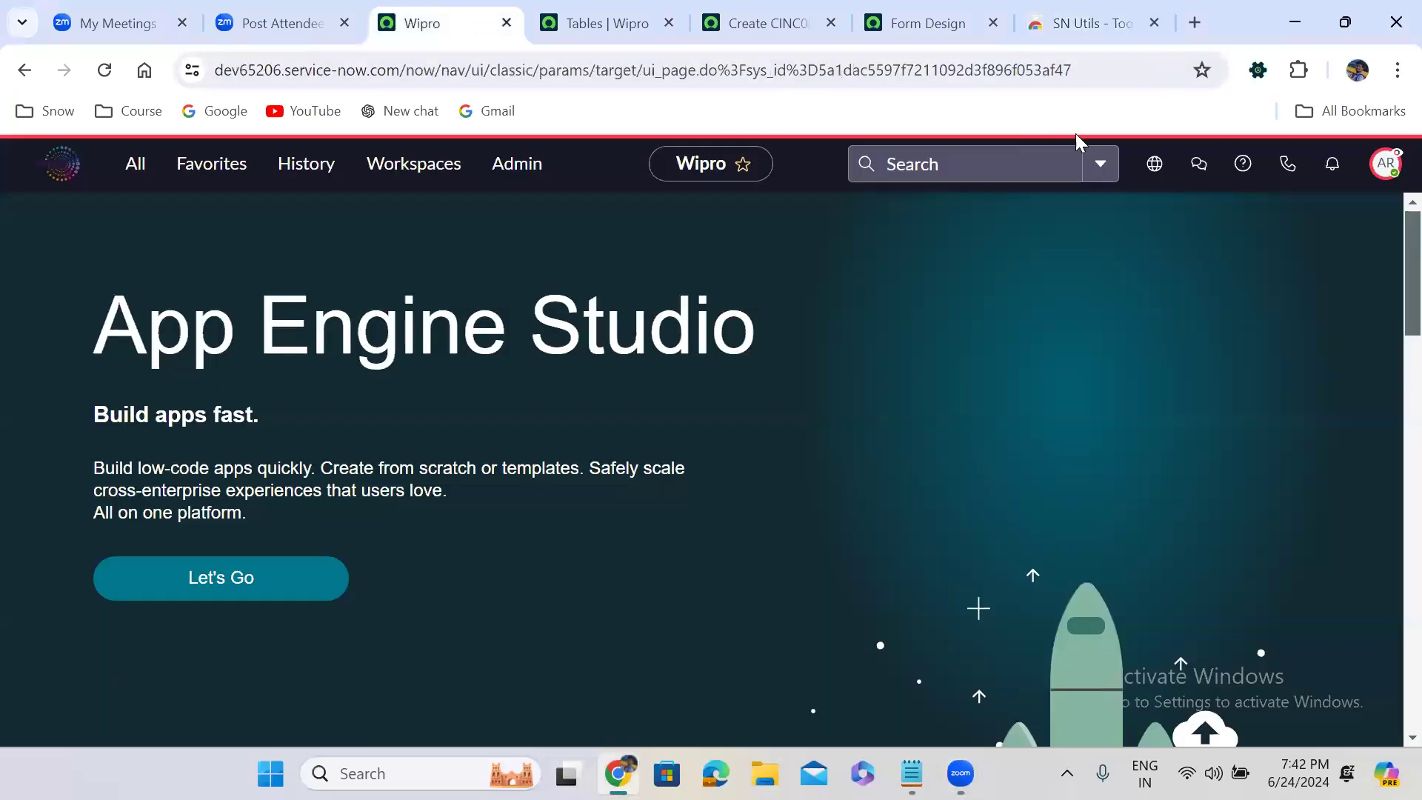
{"action": "left_click", "coordinate": [1259, 72]}
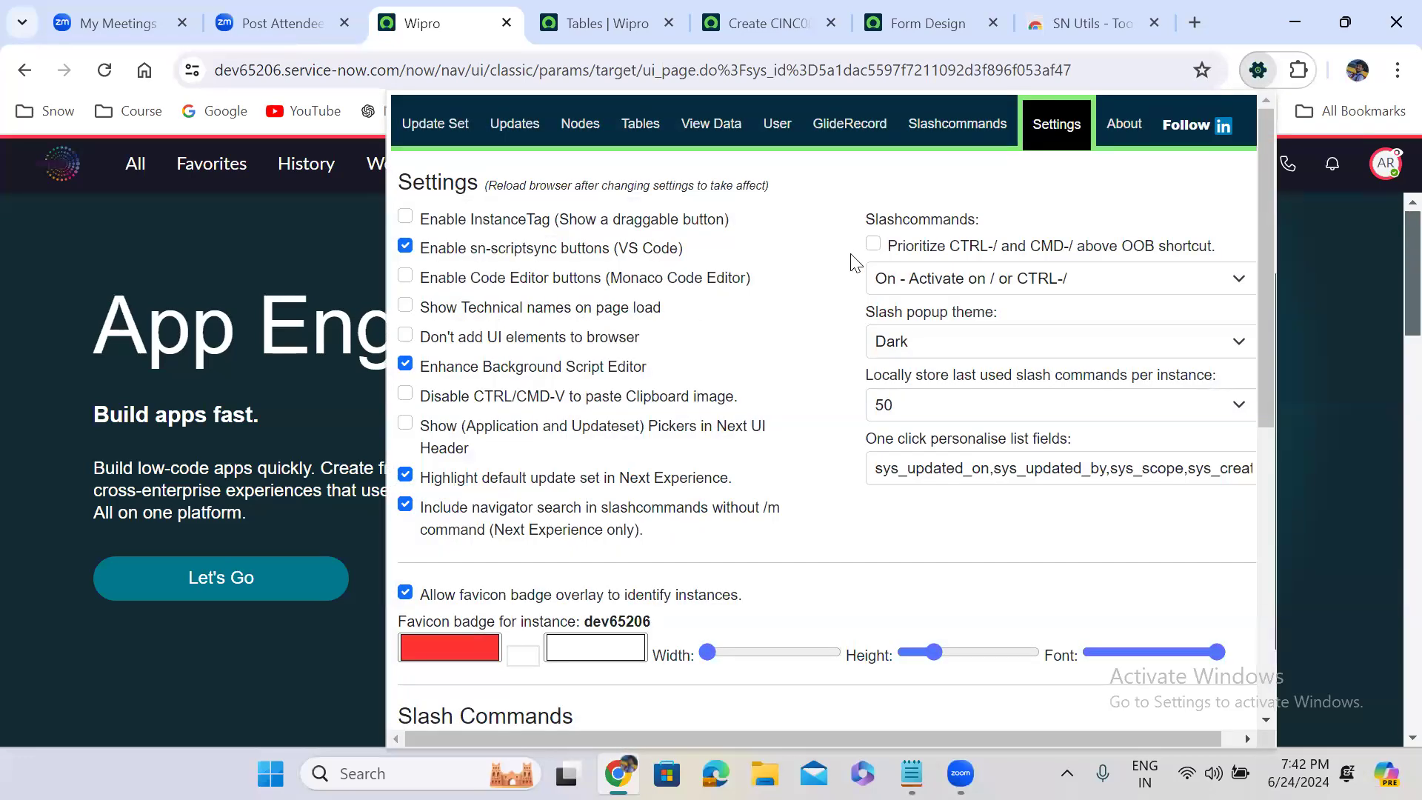
{"action": "left_click", "coordinate": [1259, 71]}
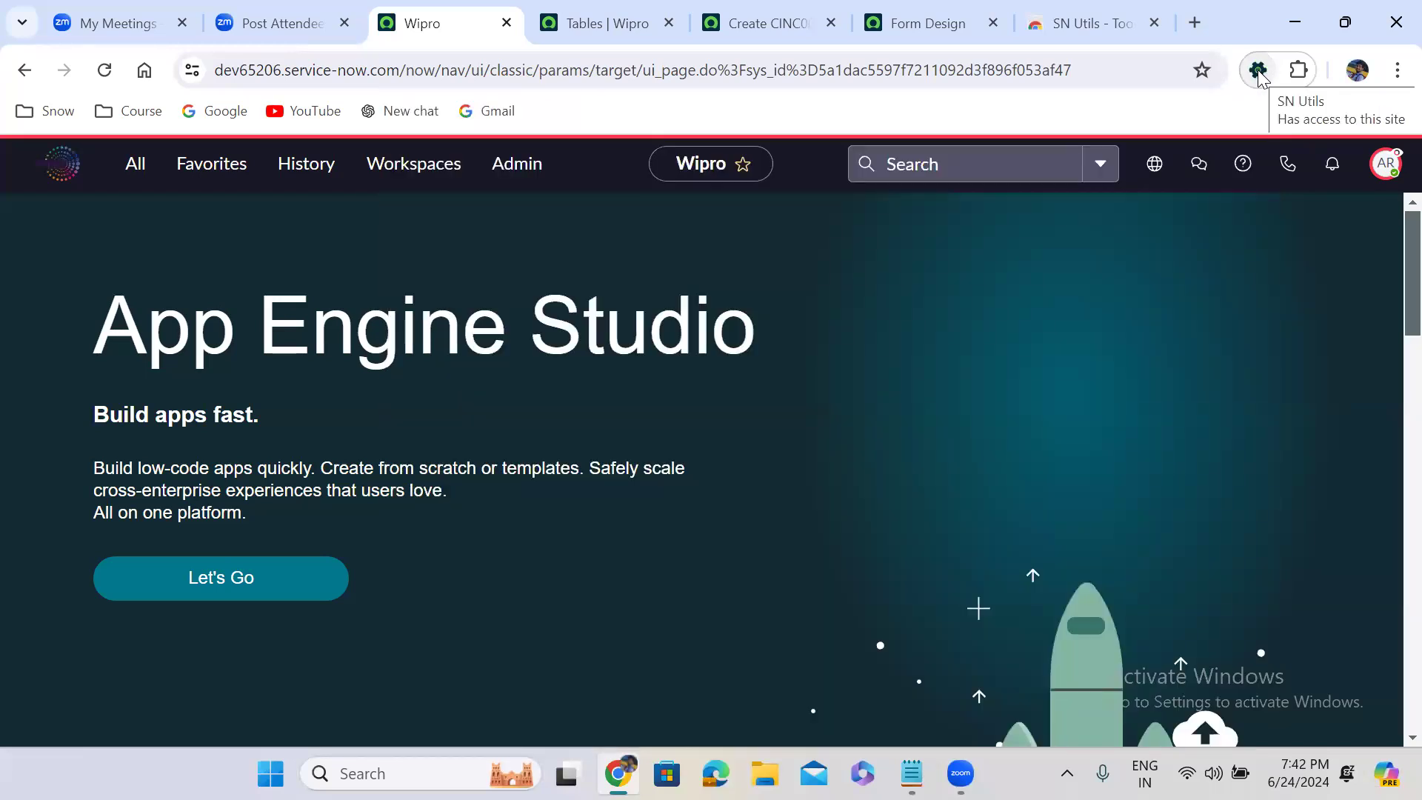
Go back to the Incident new record form and toggle the technical names repeatedly, leaving them displayed
{"action": "left_click", "coordinate": [763, 21]}
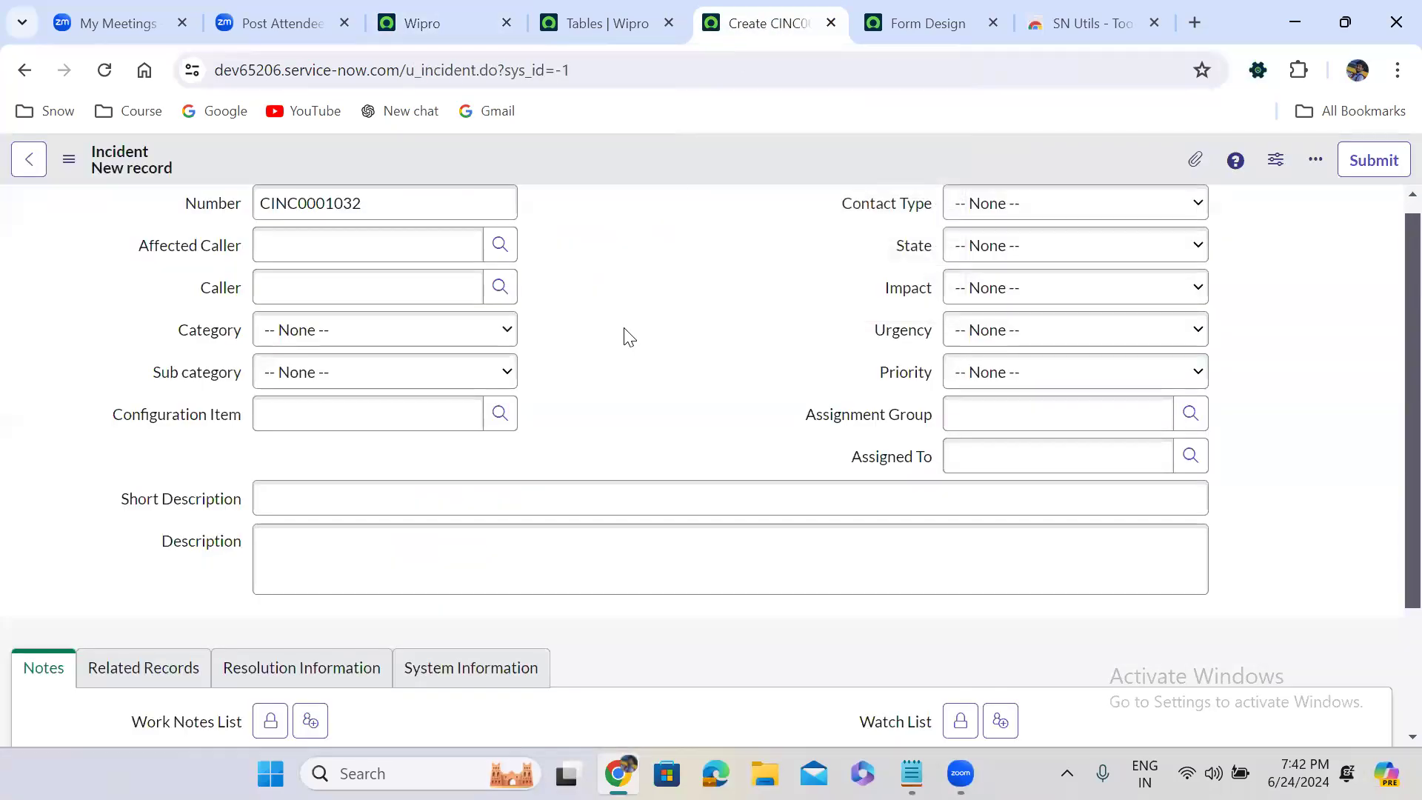
{"action": "scroll", "coordinate": [629, 337], "scroll_direction": "up", "scroll_amount": 1}
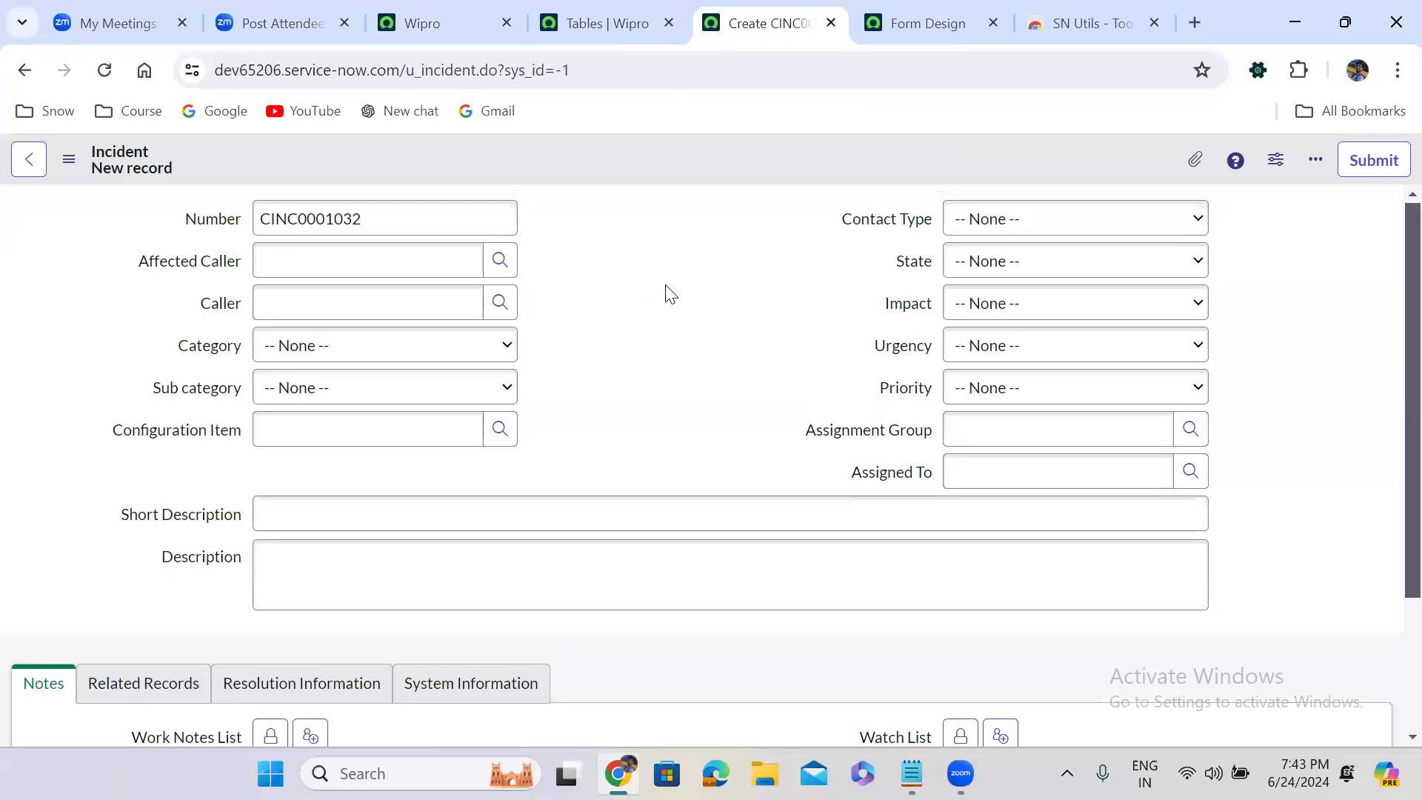
{"action": "double_click", "coordinate": [685, 325]}
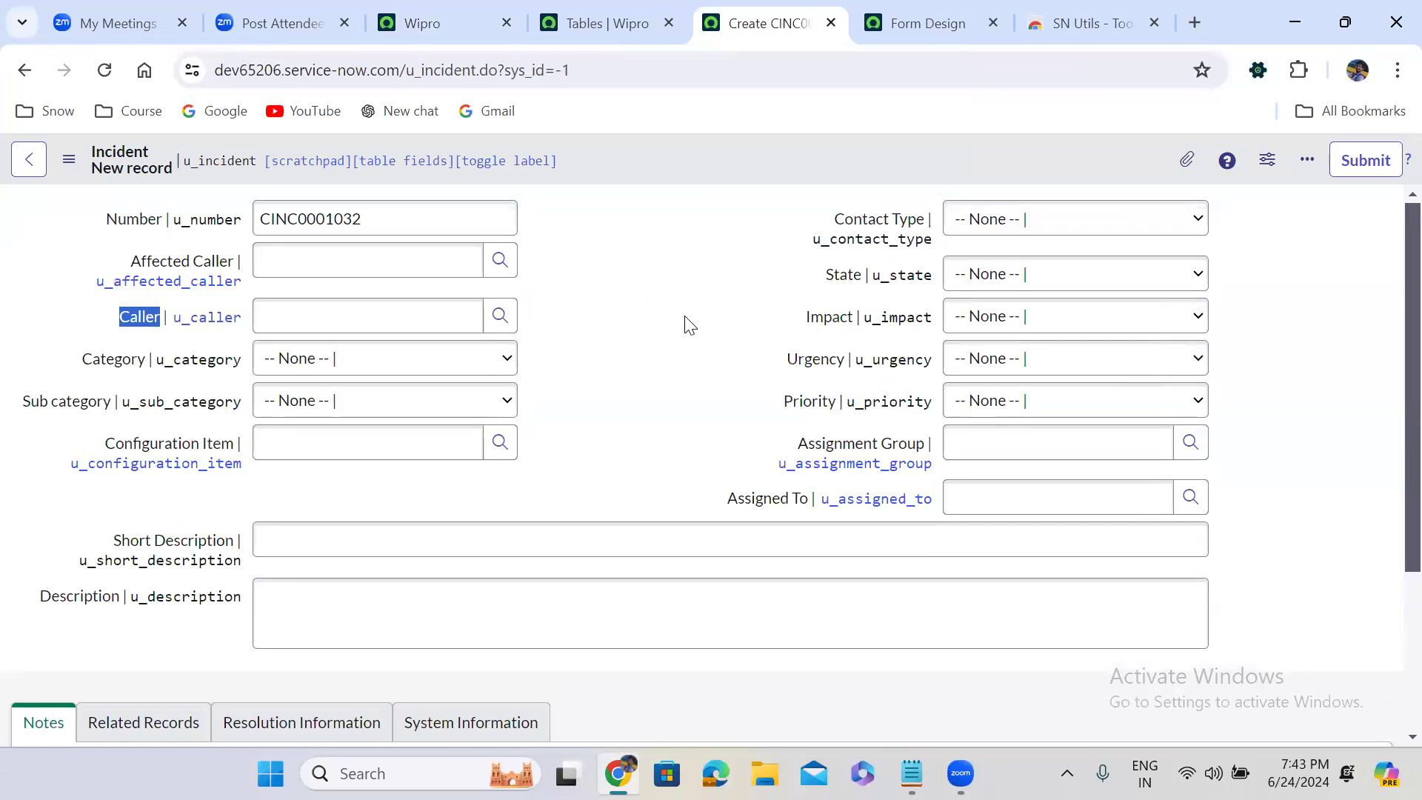
{"action": "double_click", "coordinate": [685, 317]}
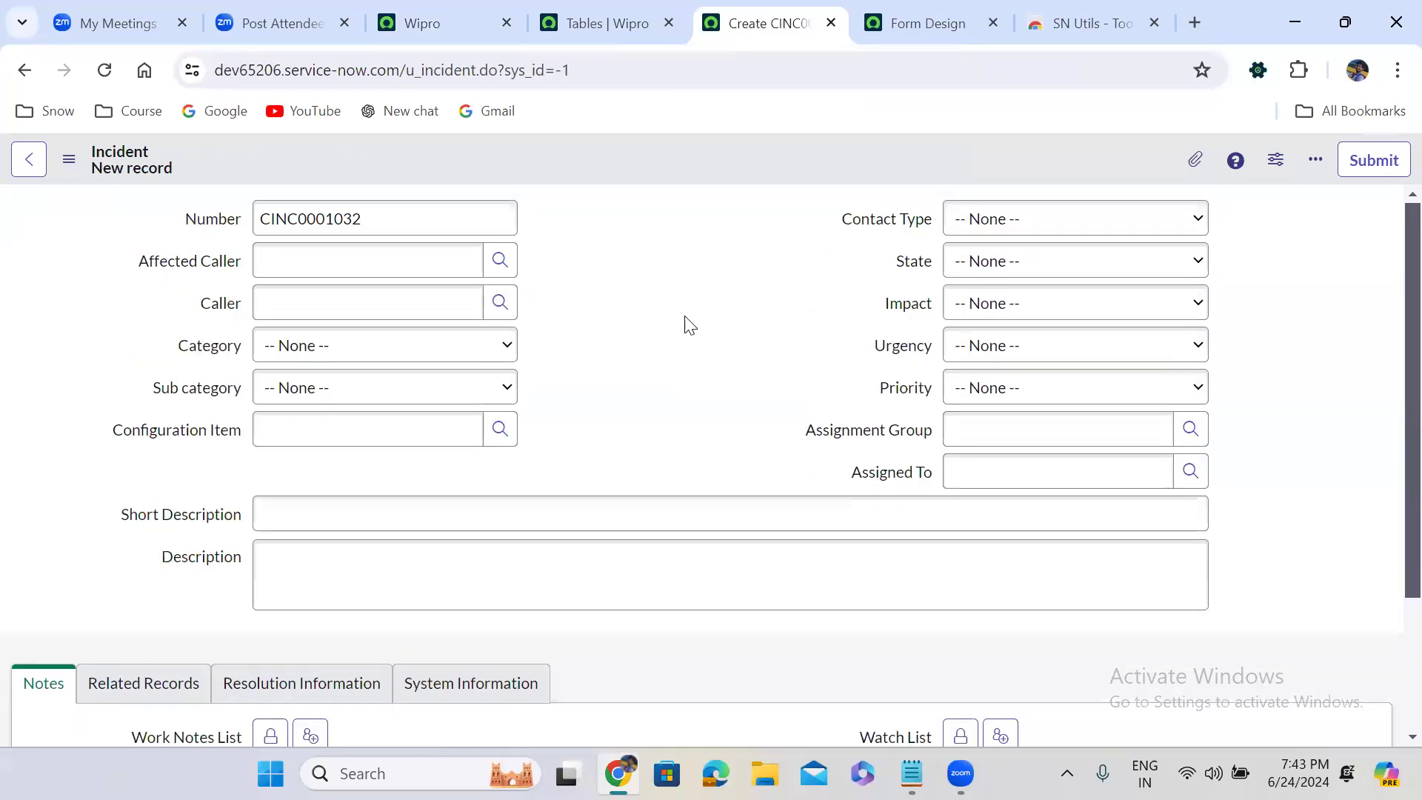
{"action": "double_click", "coordinate": [686, 318]}
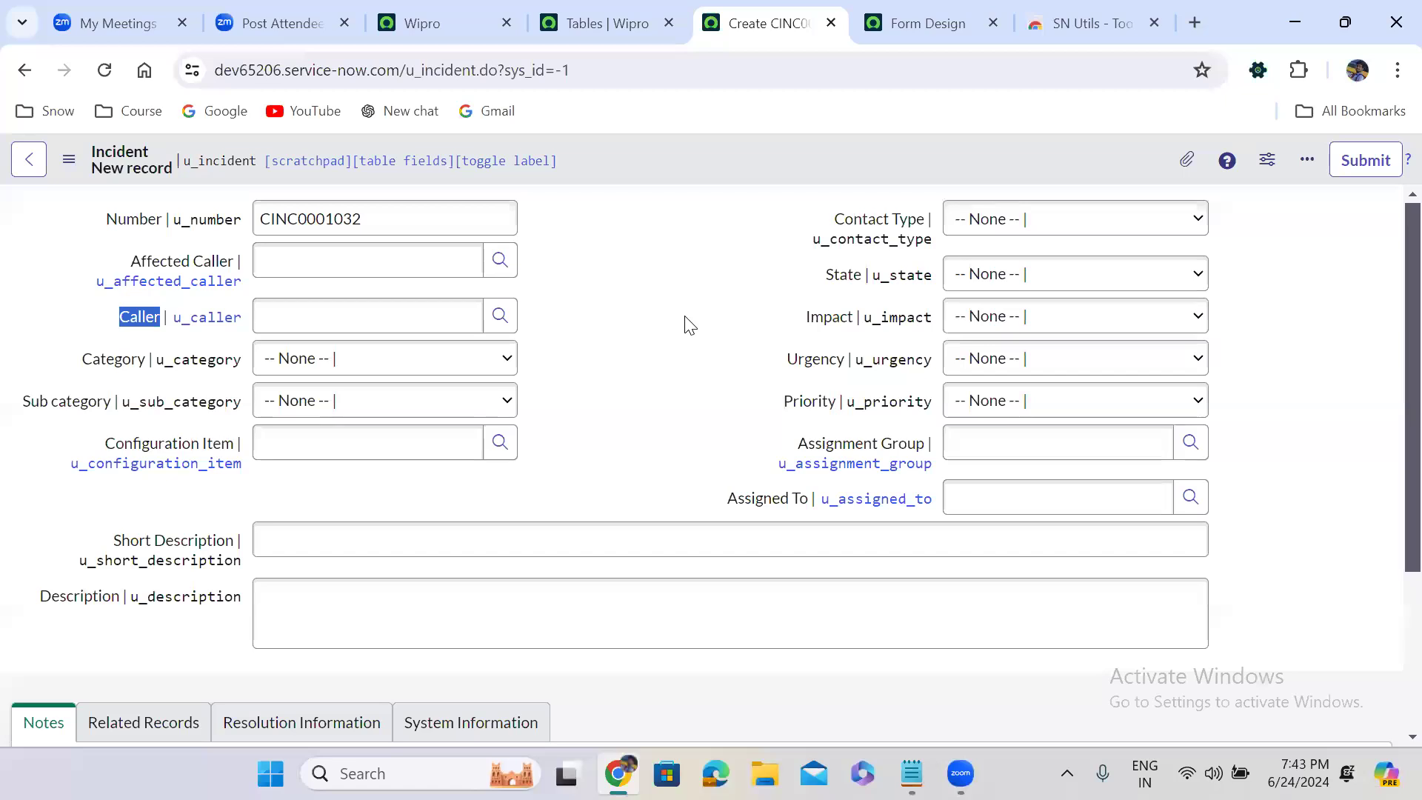
{"action": "double_click", "coordinate": [685, 317]}
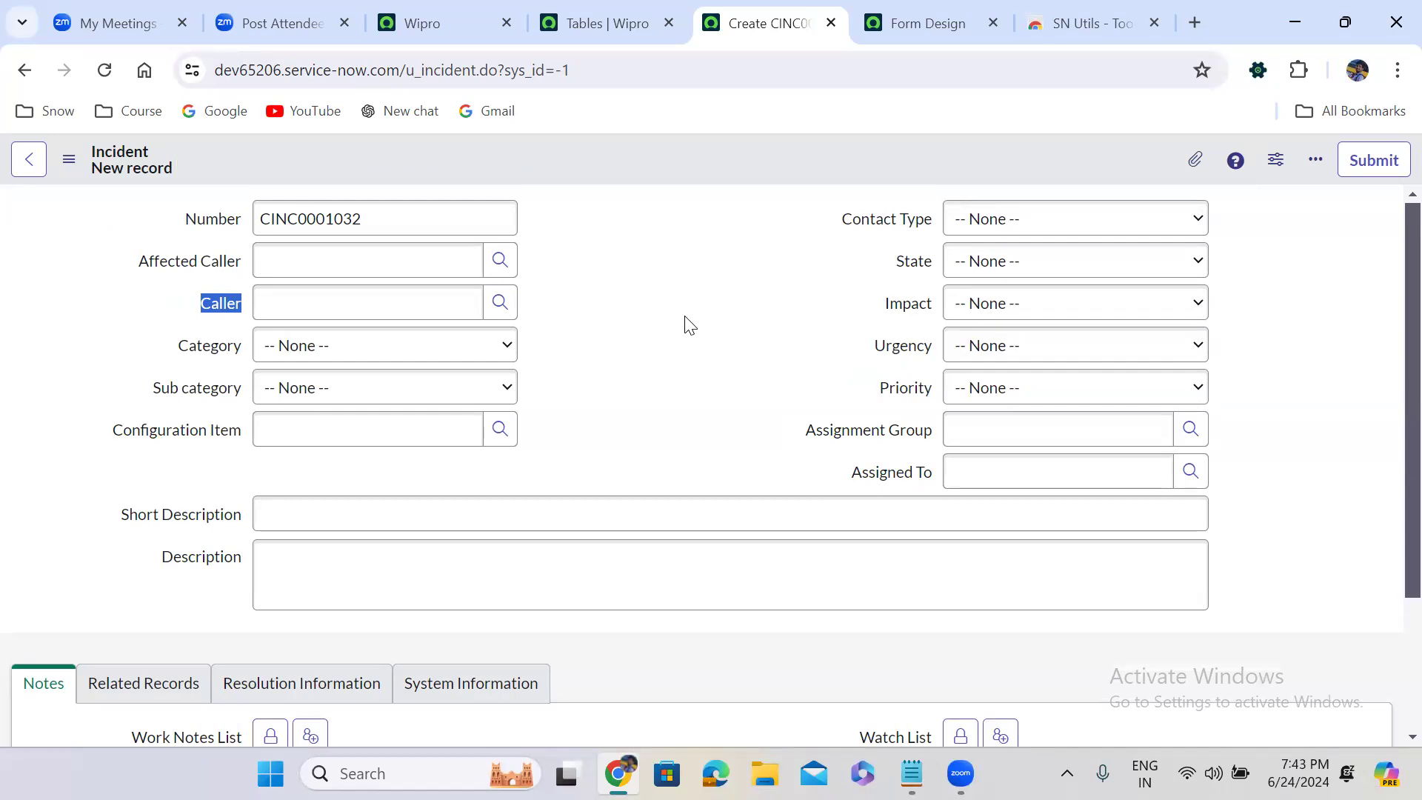
{"action": "double_click", "coordinate": [686, 318]}
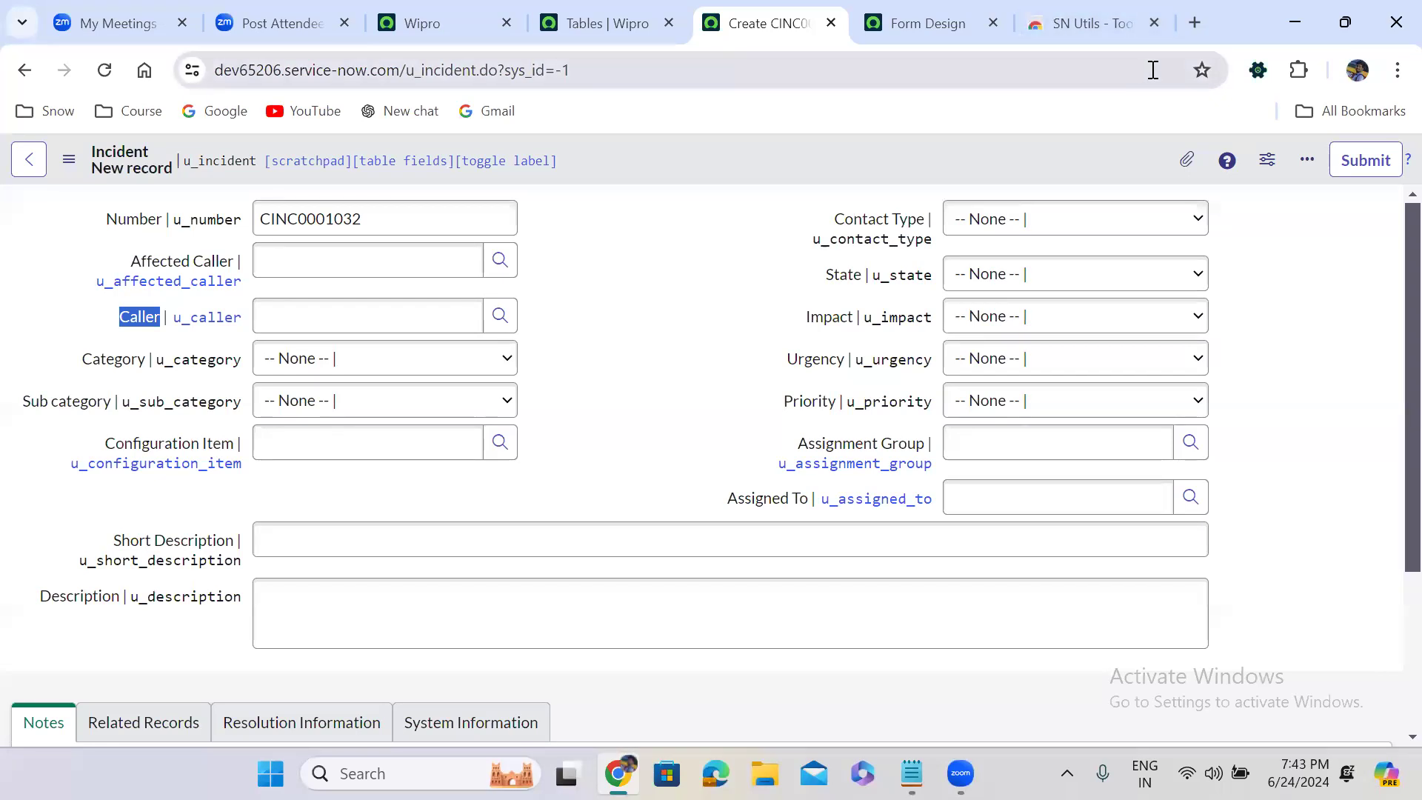
Open the SN Utils extension's Settings page over the Incident form
{"action": "left_click", "coordinate": [1257, 75]}
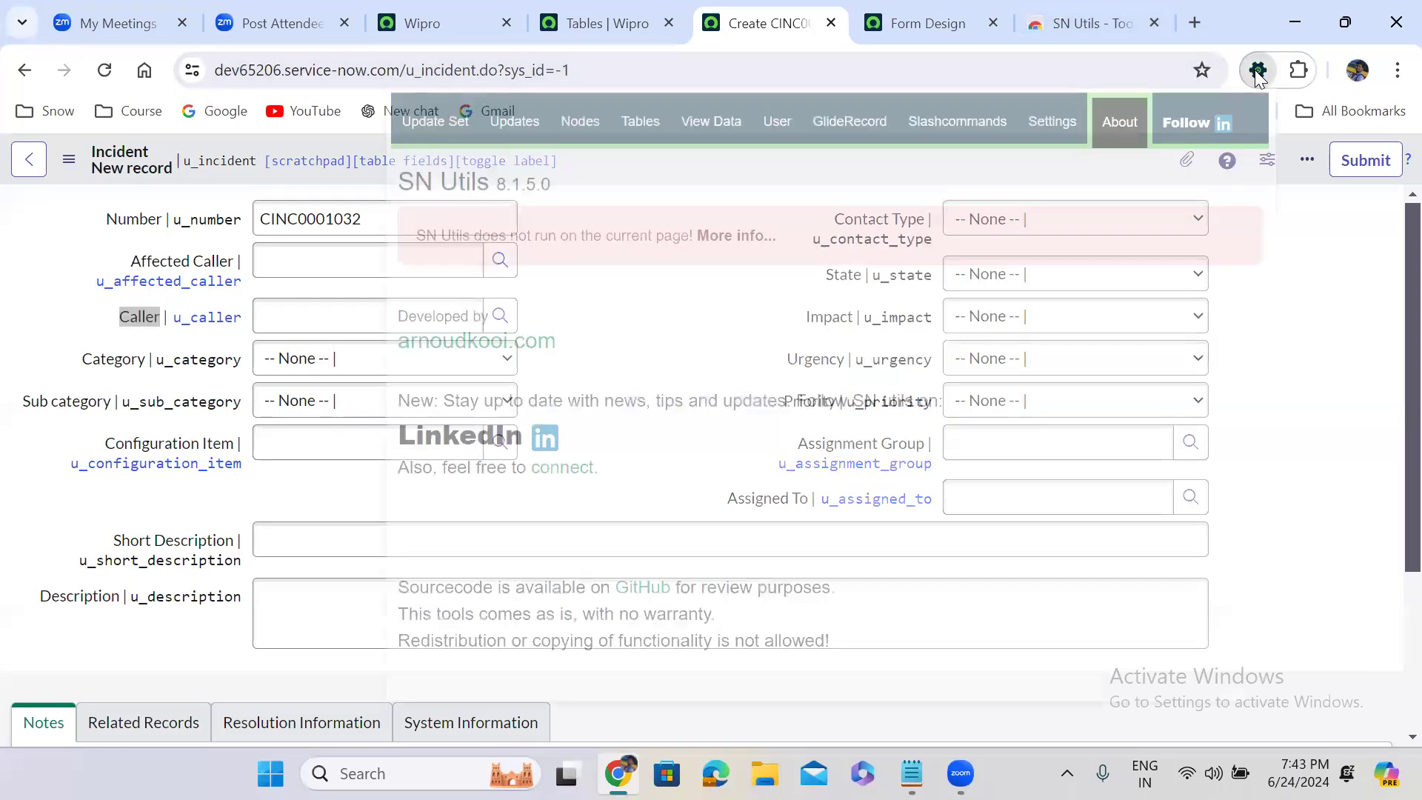
{"action": "left_click", "coordinate": [1055, 140]}
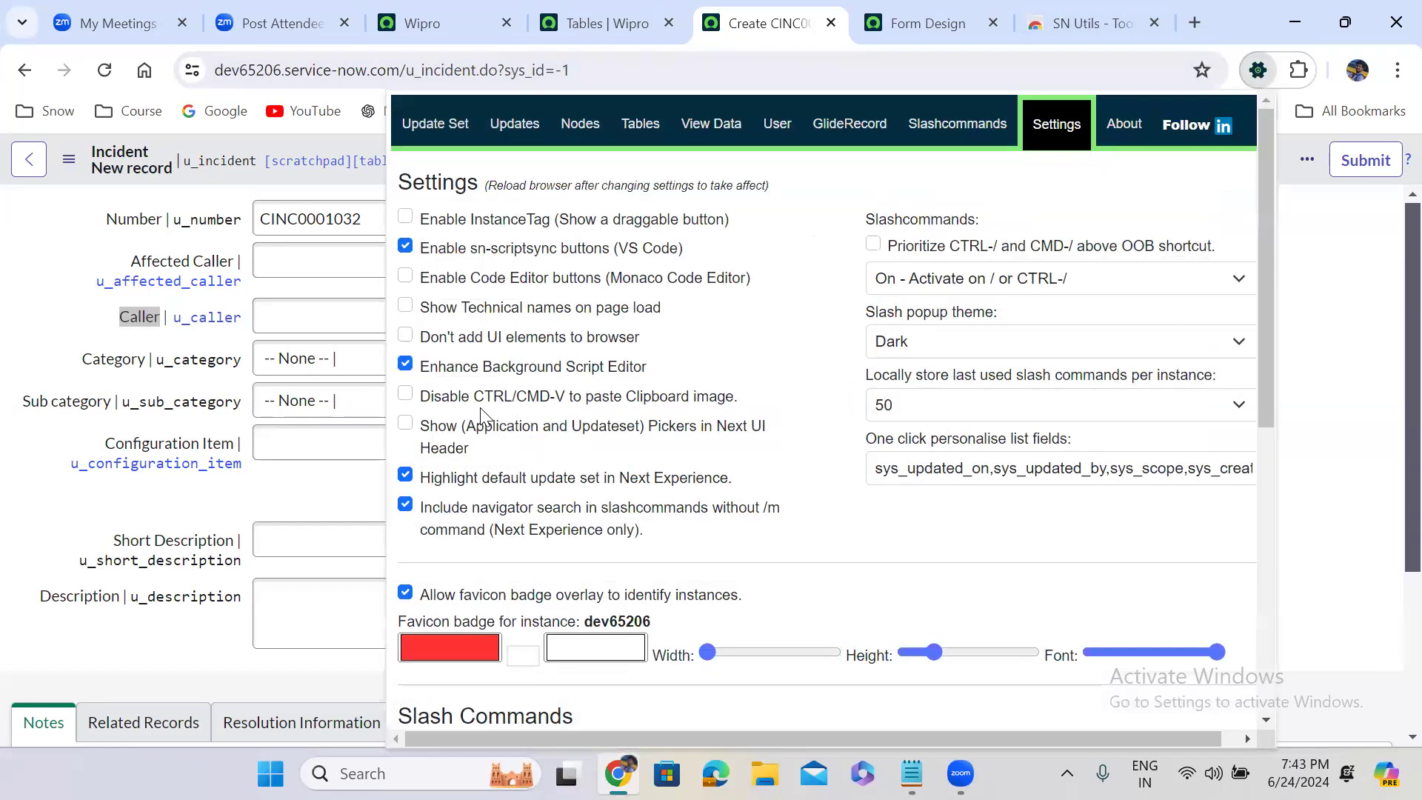
Enable the SN Utils option to show technical names on page load, close its settings and reload the Incident form
{"action": "left_click", "coordinate": [408, 308]}
{"action": "left_click", "coordinate": [1303, 296]}
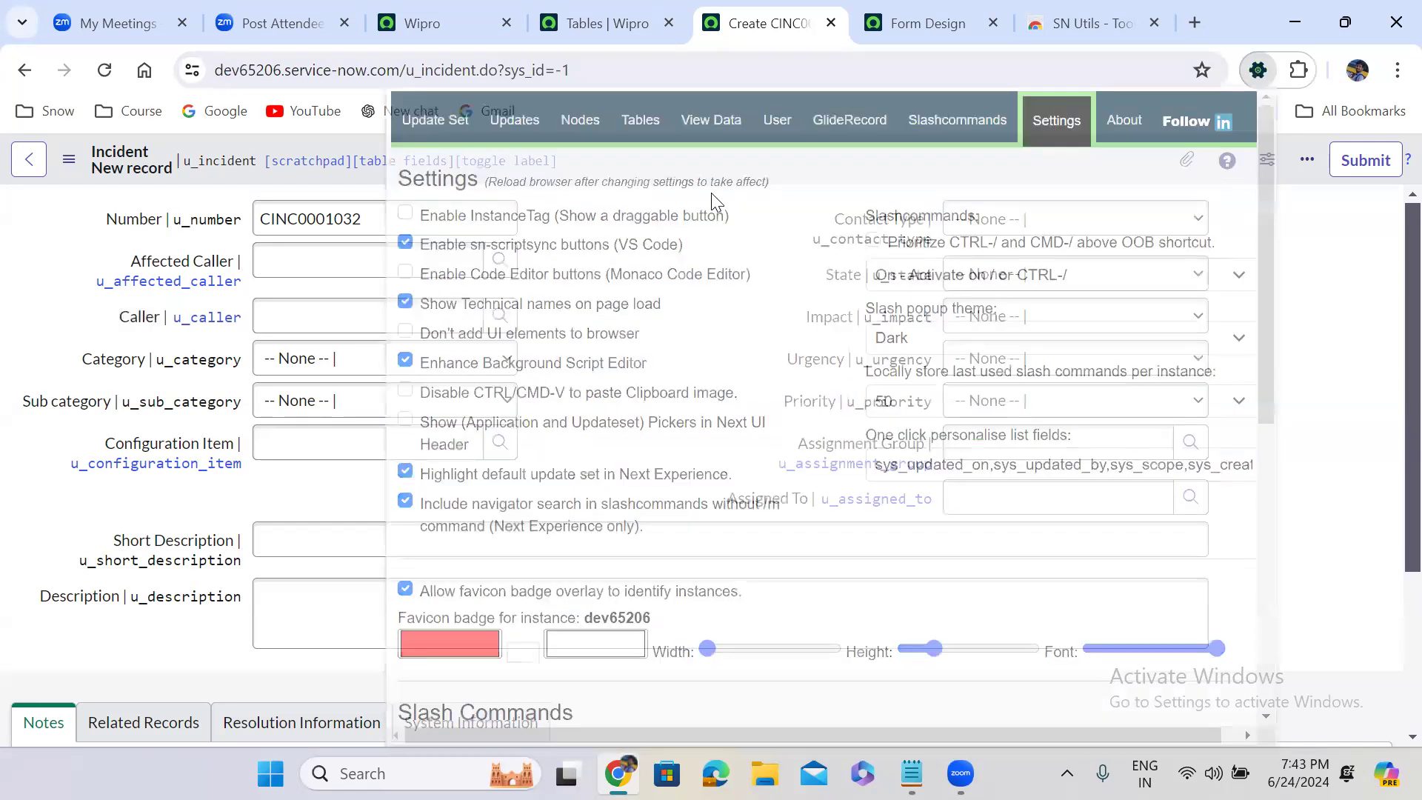
{"action": "left_click", "coordinate": [104, 70]}
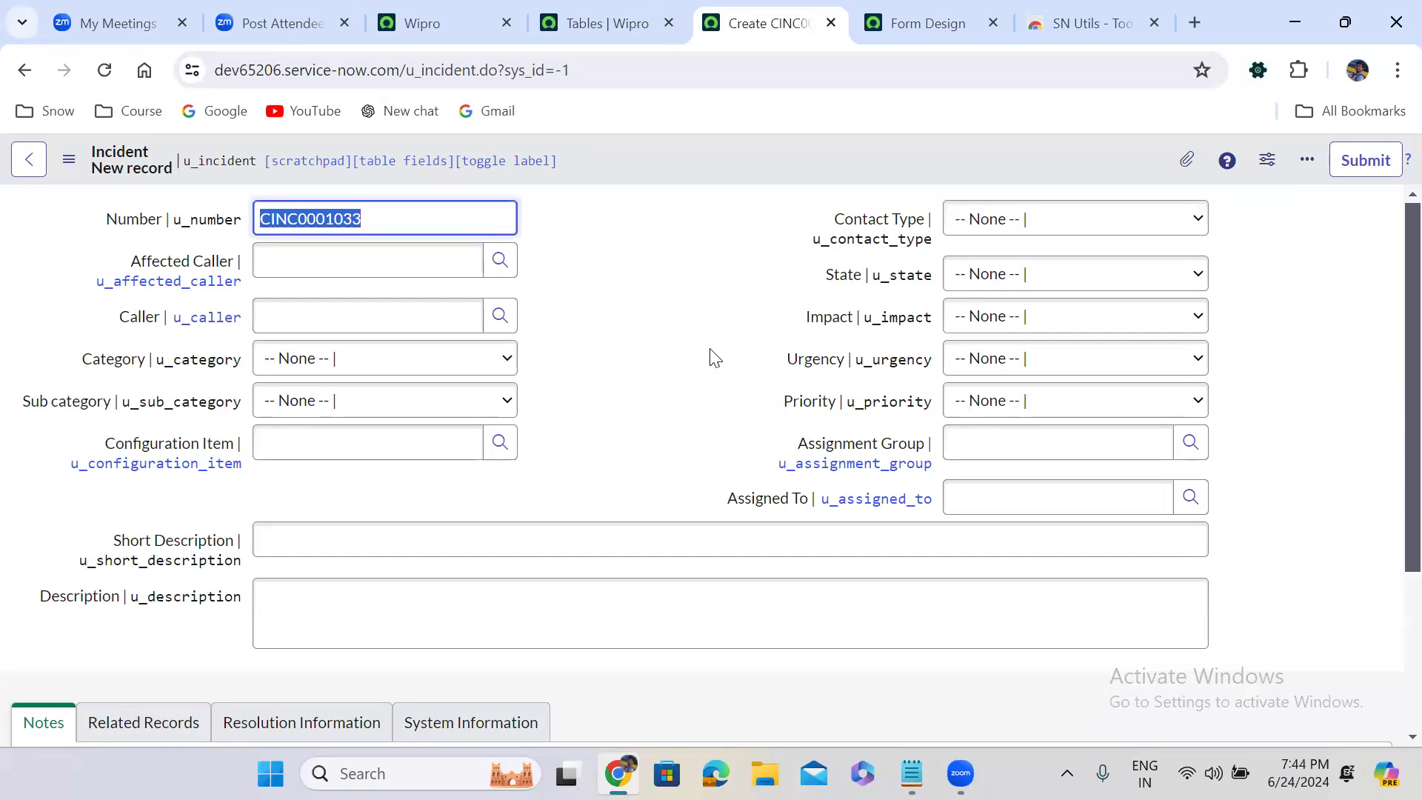
Disable the SN Utils option to show technical names on page load and reload the Incident form
{"action": "left_click", "coordinate": [1258, 71]}
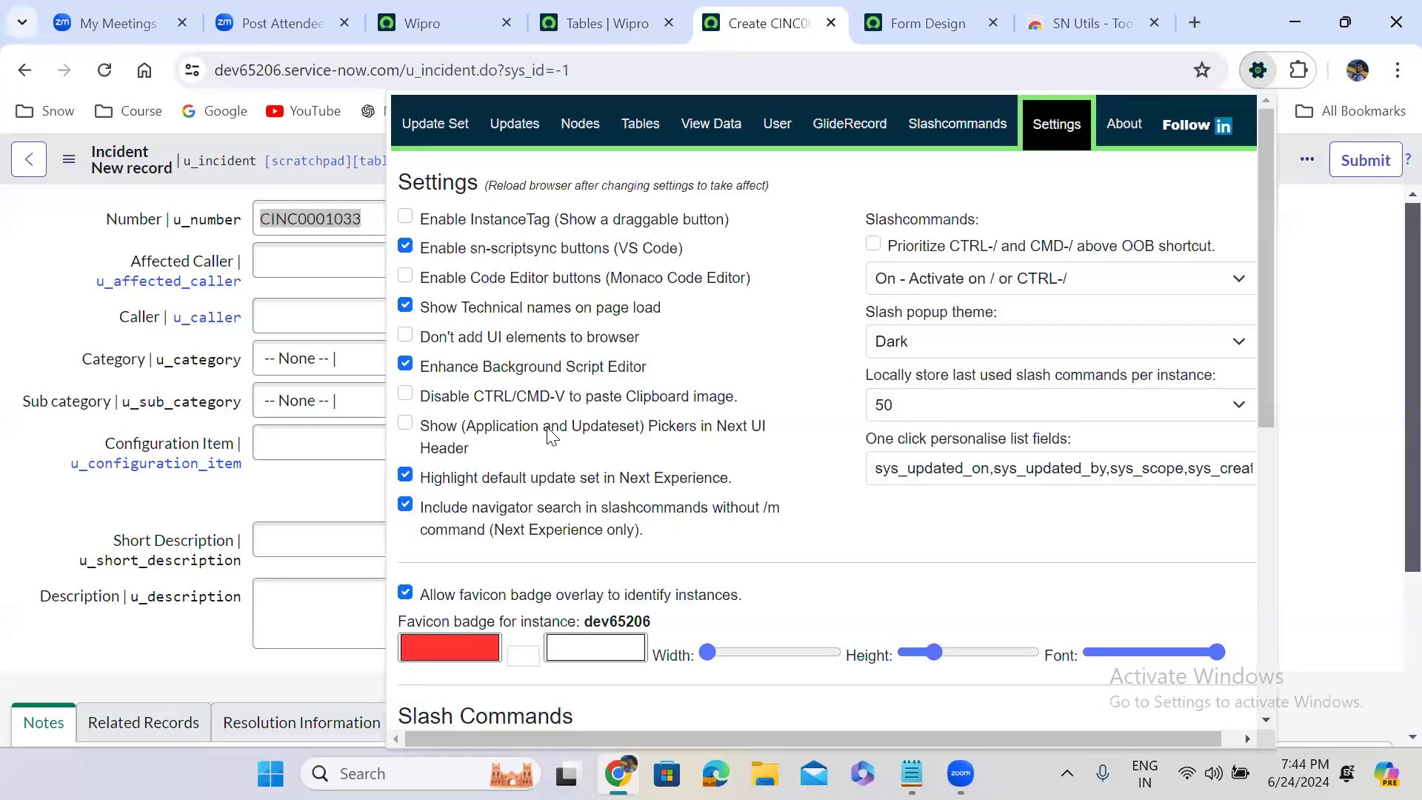
{"action": "left_click", "coordinate": [405, 308]}
{"action": "left_click", "coordinate": [403, 310]}
{"action": "left_click", "coordinate": [1345, 460]}
{"action": "left_click", "coordinate": [104, 69]}
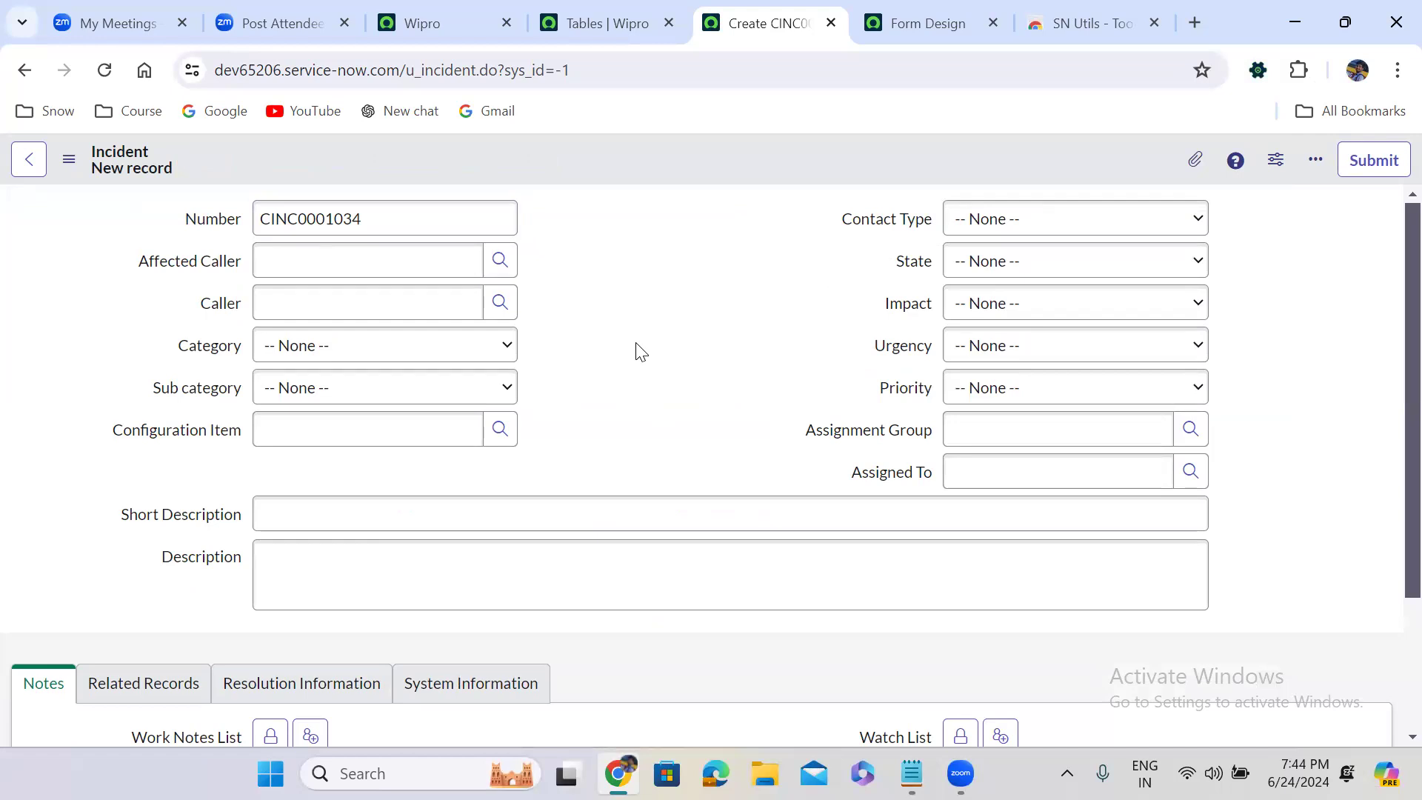
Open the JavaScript Executor on the Incident form, close the developer tools, and enter g_form.setSectionDisplay('') as the code
{"action": "key", "text": "ctrl+shift+j"}
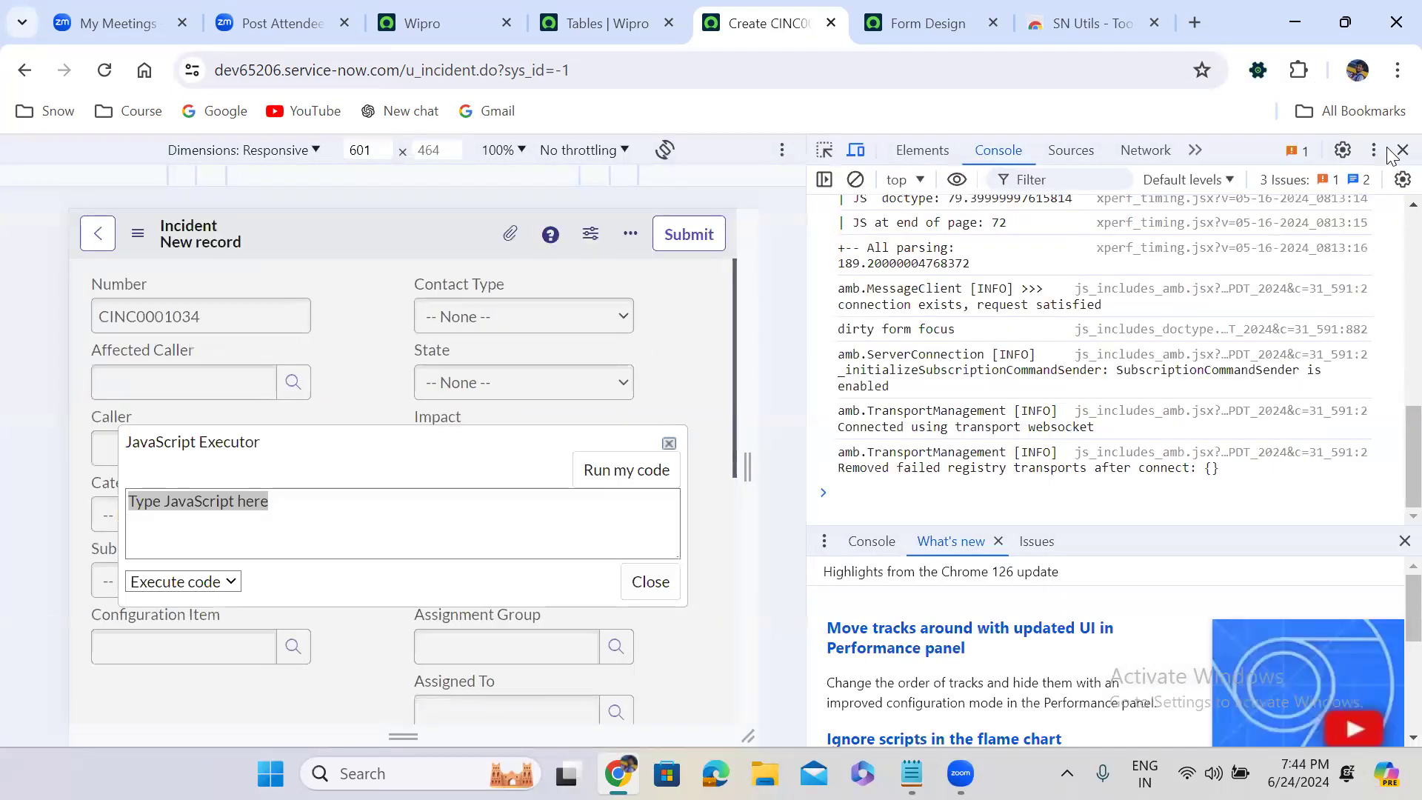
{"action": "left_click", "coordinate": [1400, 151]}
{"action": "key", "text": "BackSpace"}
{"action": "type", "text": "g_form.setSectionDisplay()"}
{"action": "key", "text": "Left"}
{"action": "type", "text": "'"}
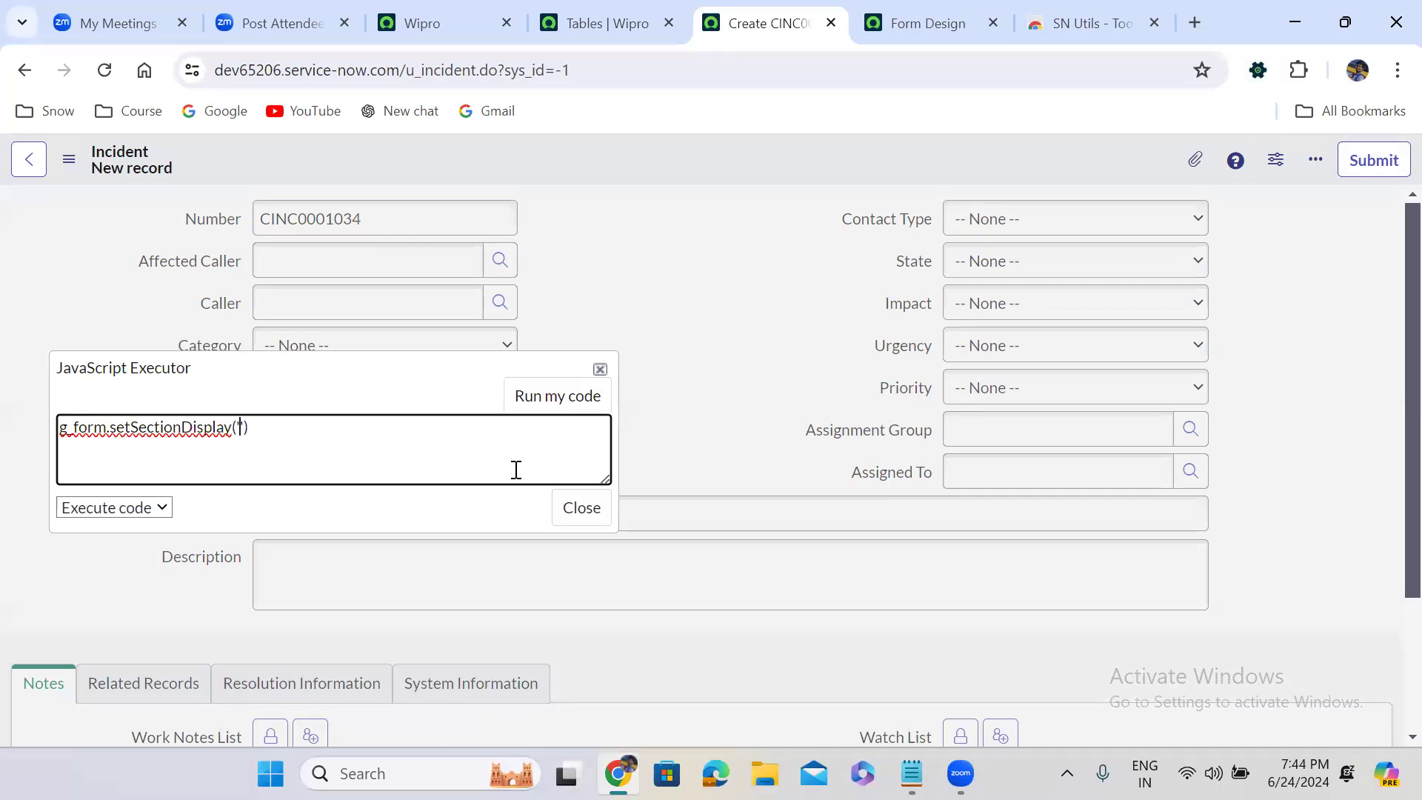
Copy the section name system_information from the Views and View Rules notes in Notepad, then return to the Incident form in Chrome
{"action": "type", "text": "g_user.lastName"}
{"action": "key", "text": "ctrl+z"}
{"action": "key", "text": "alt+Tab"}
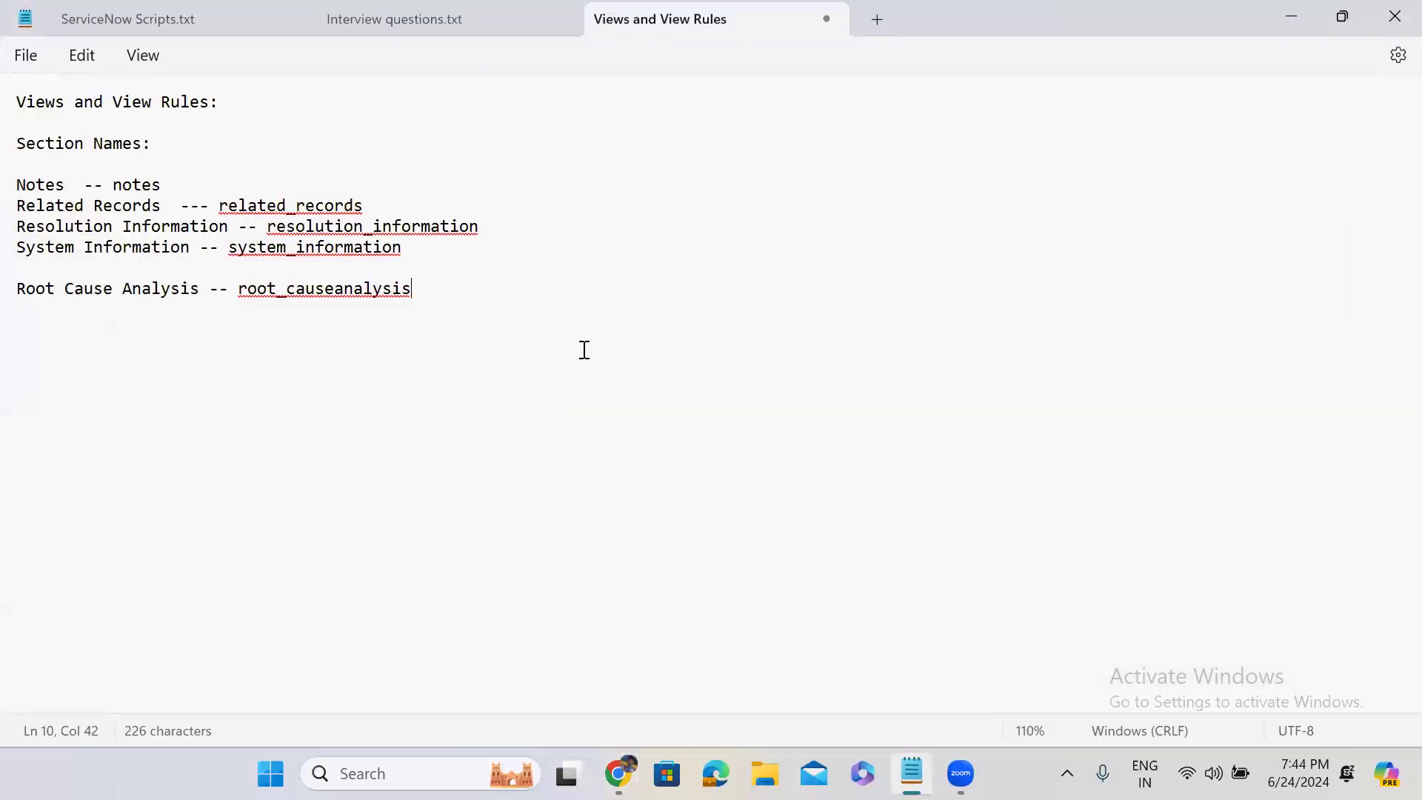
{"action": "left_click", "coordinate": [238, 289]}
{"action": "left_click_drag", "start_coordinate": [324, 296], "coordinate": [415, 291]}
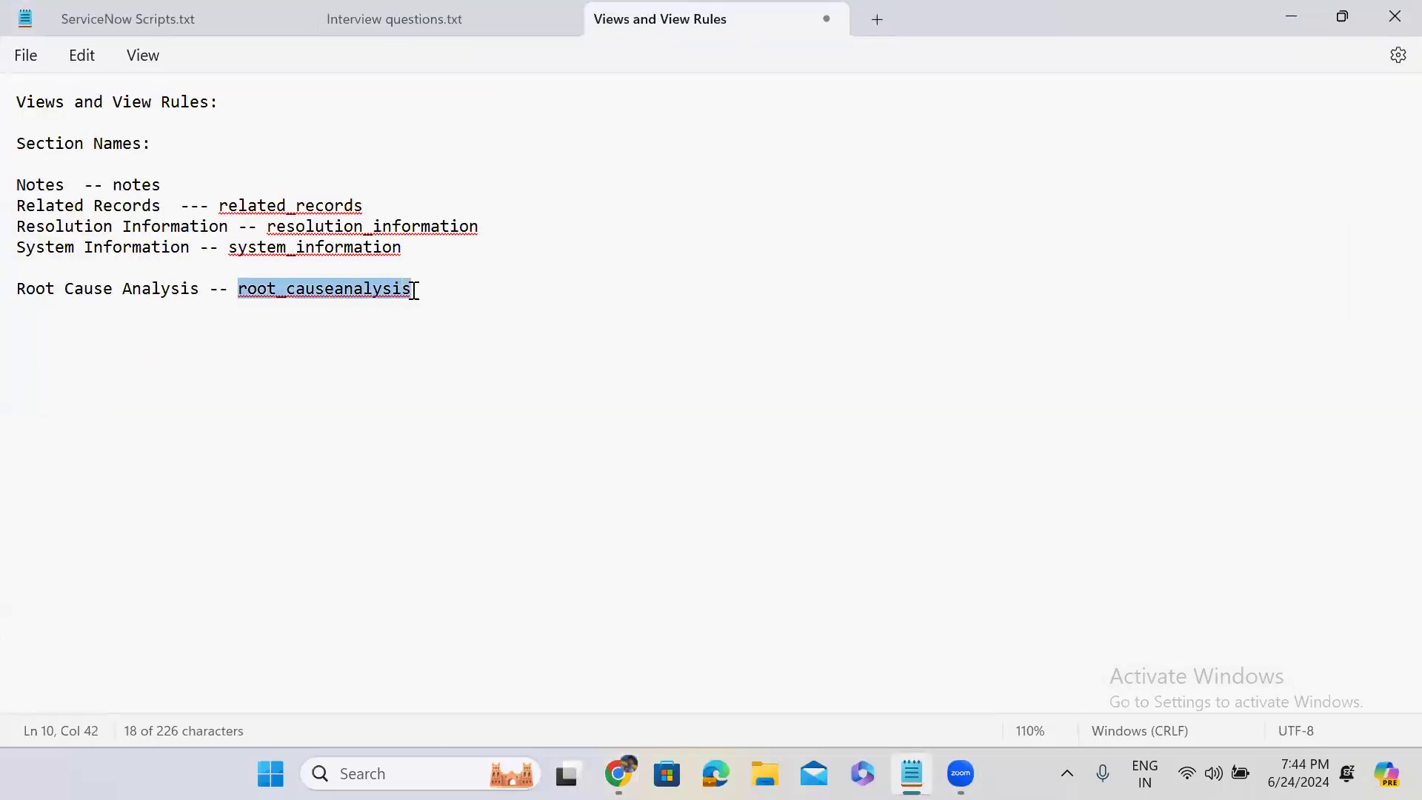
{"action": "left_click_drag", "start_coordinate": [229, 246], "coordinate": [407, 246]}
{"action": "key", "text": "ctrl+c"}
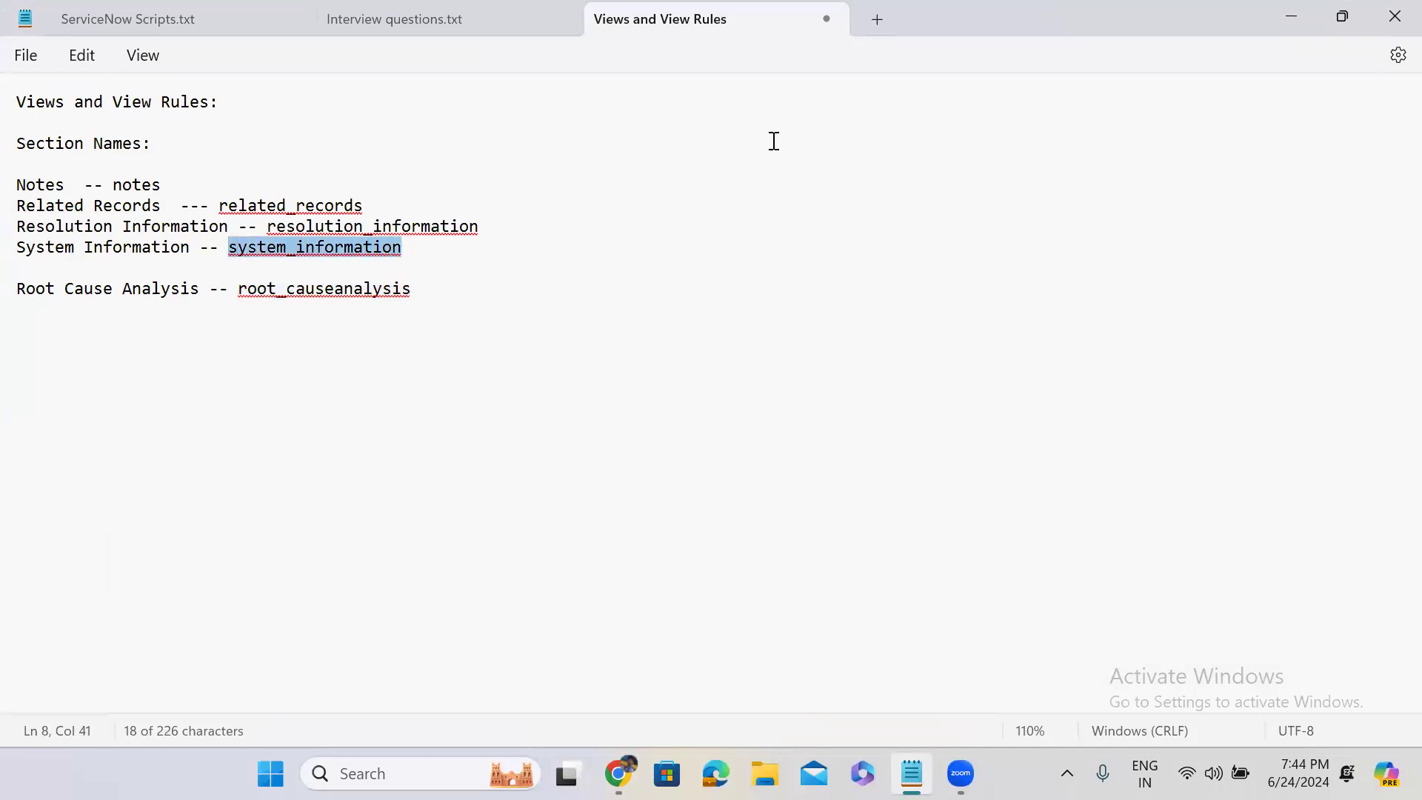
{"action": "left_click", "coordinate": [1284, 25]}
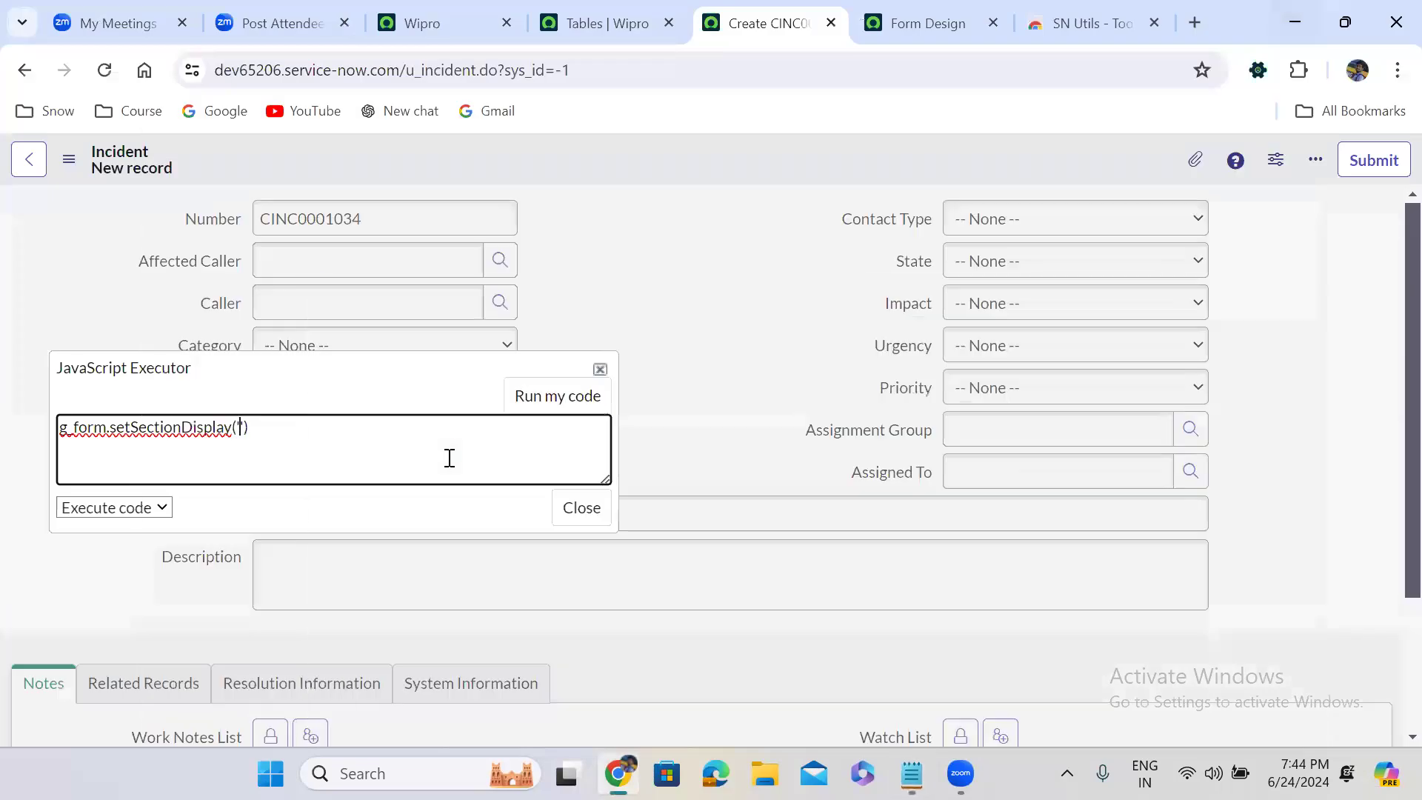
Complete the code as g_form.setSectionDisplay('system_information', false) and run it to hide the System Information section
{"action": "key", "text": "ctrl+v"}
{"action": "key", "text": "Right"}
{"action": "type", "text": ", false"}
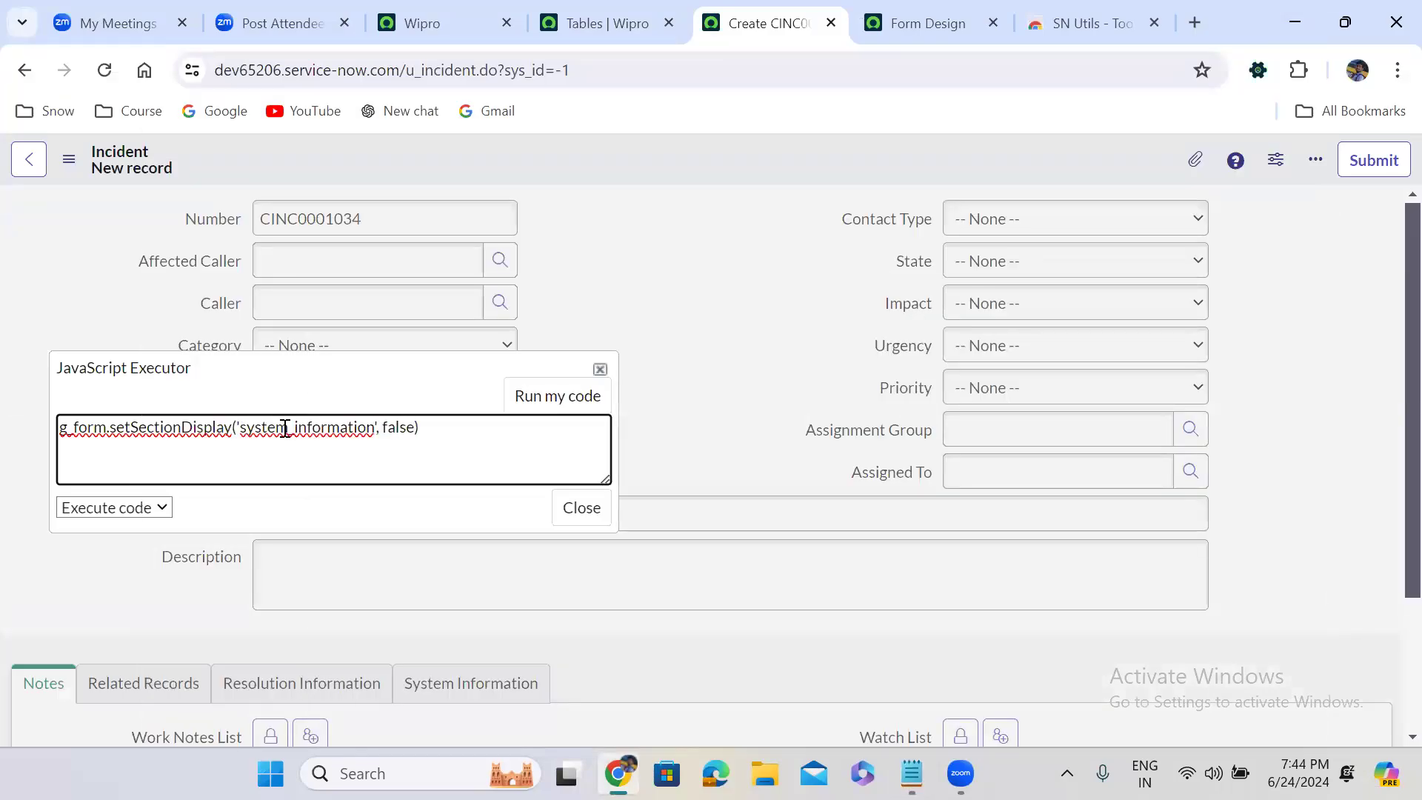
{"action": "left_click", "coordinate": [546, 403]}
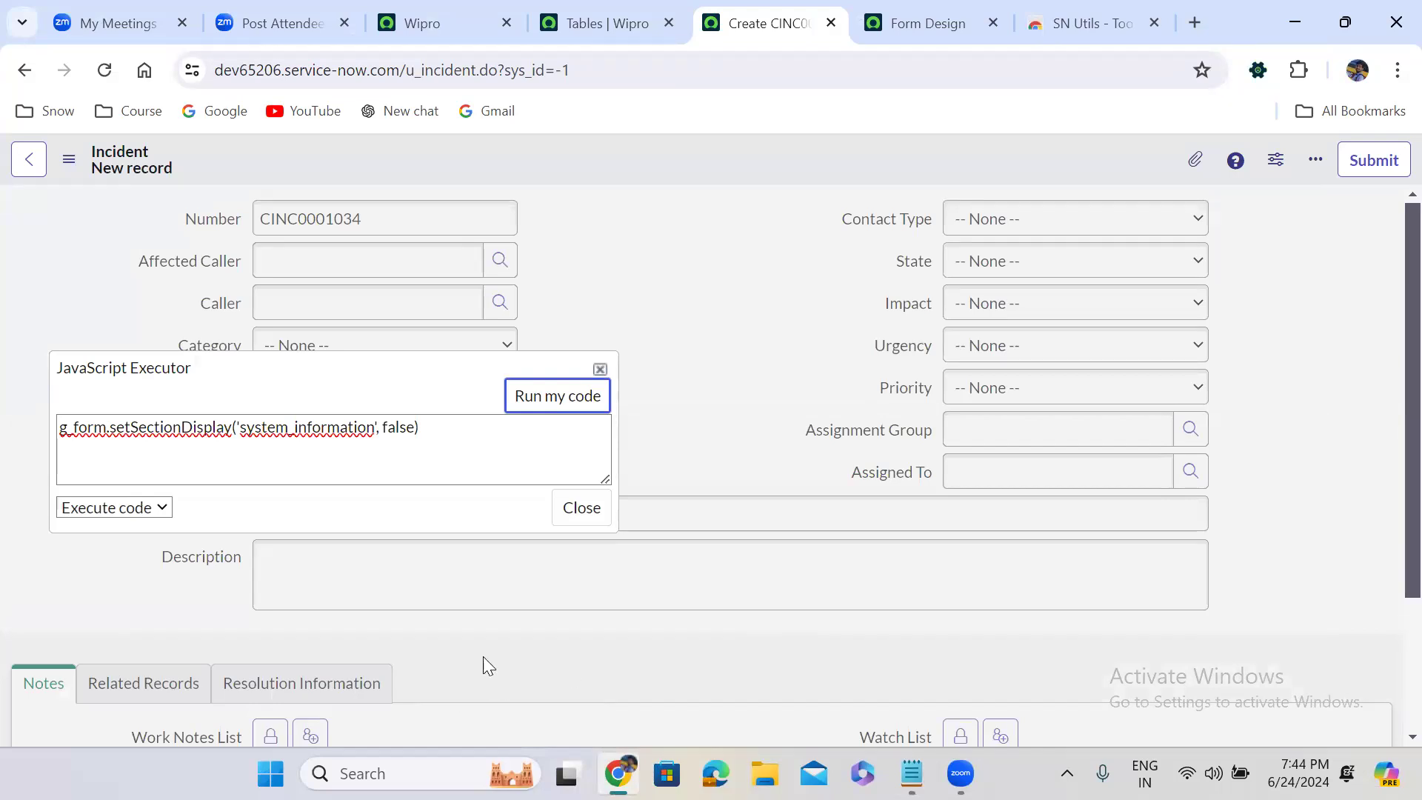
Change the section display argument to true and run the code to show the System Information section
{"action": "double_click", "coordinate": [391, 427]}
{"action": "type", "text": "true"}
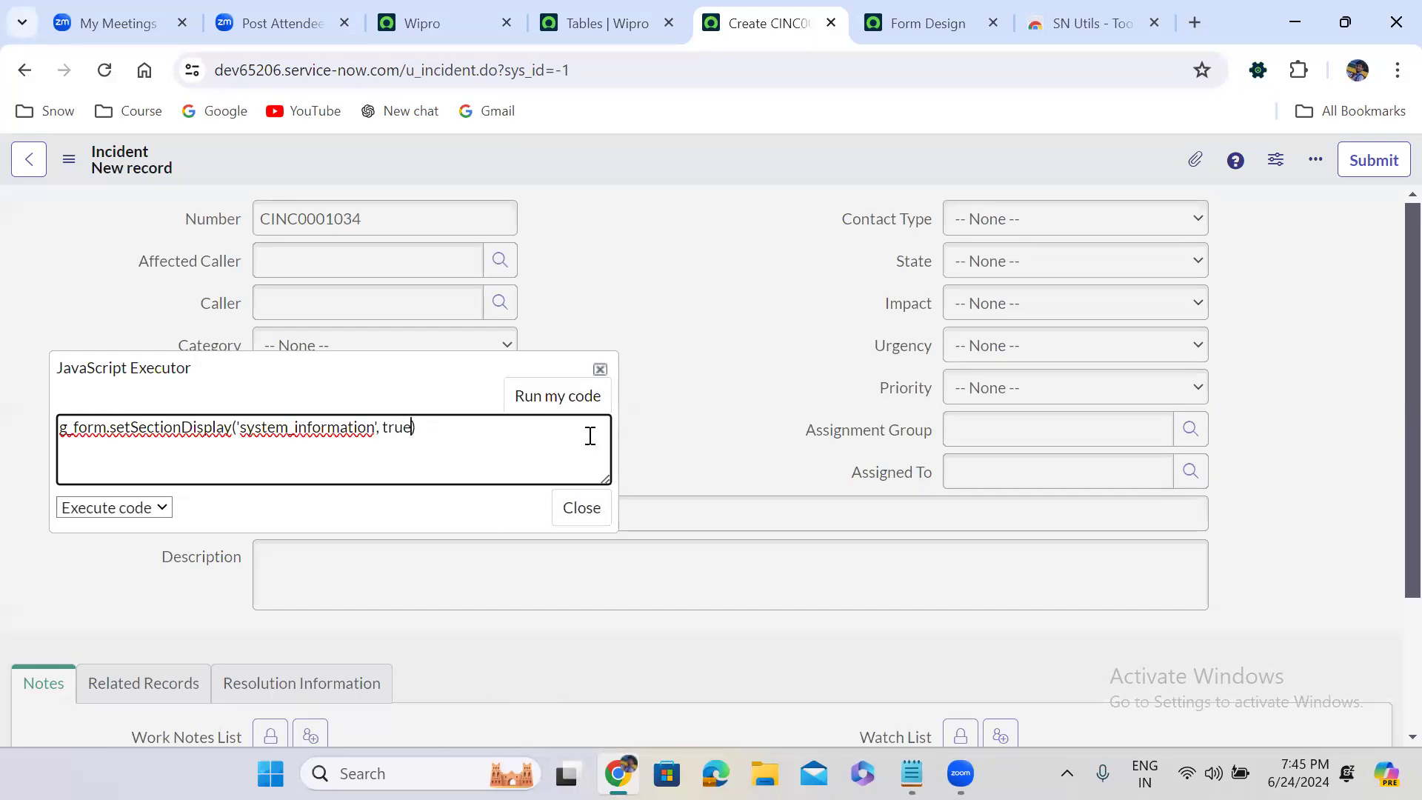
{"action": "left_click", "coordinate": [568, 405]}
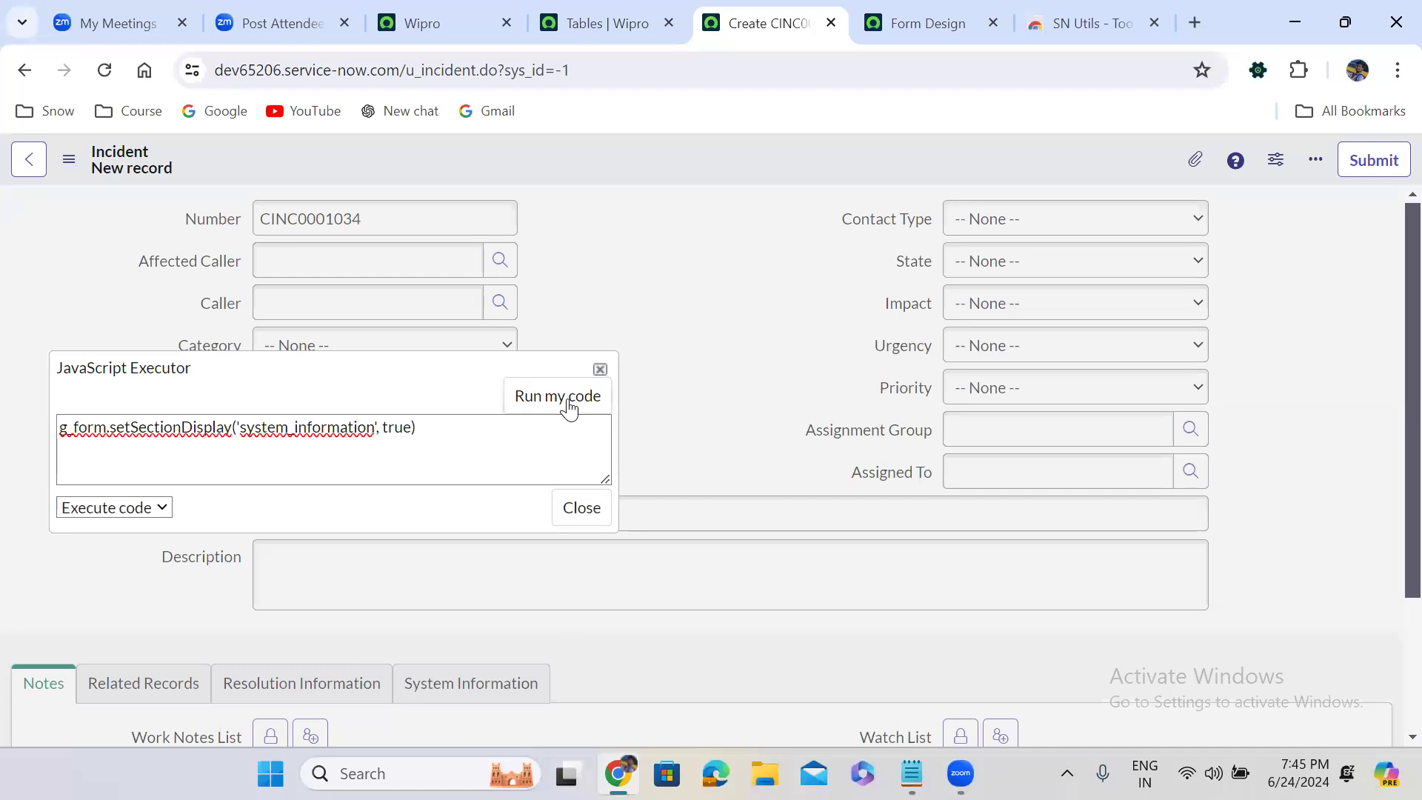
Set the section display argument back to false and run the code to hide System Information again
{"action": "double_click", "coordinate": [395, 429]}
{"action": "type", "text": "false"}
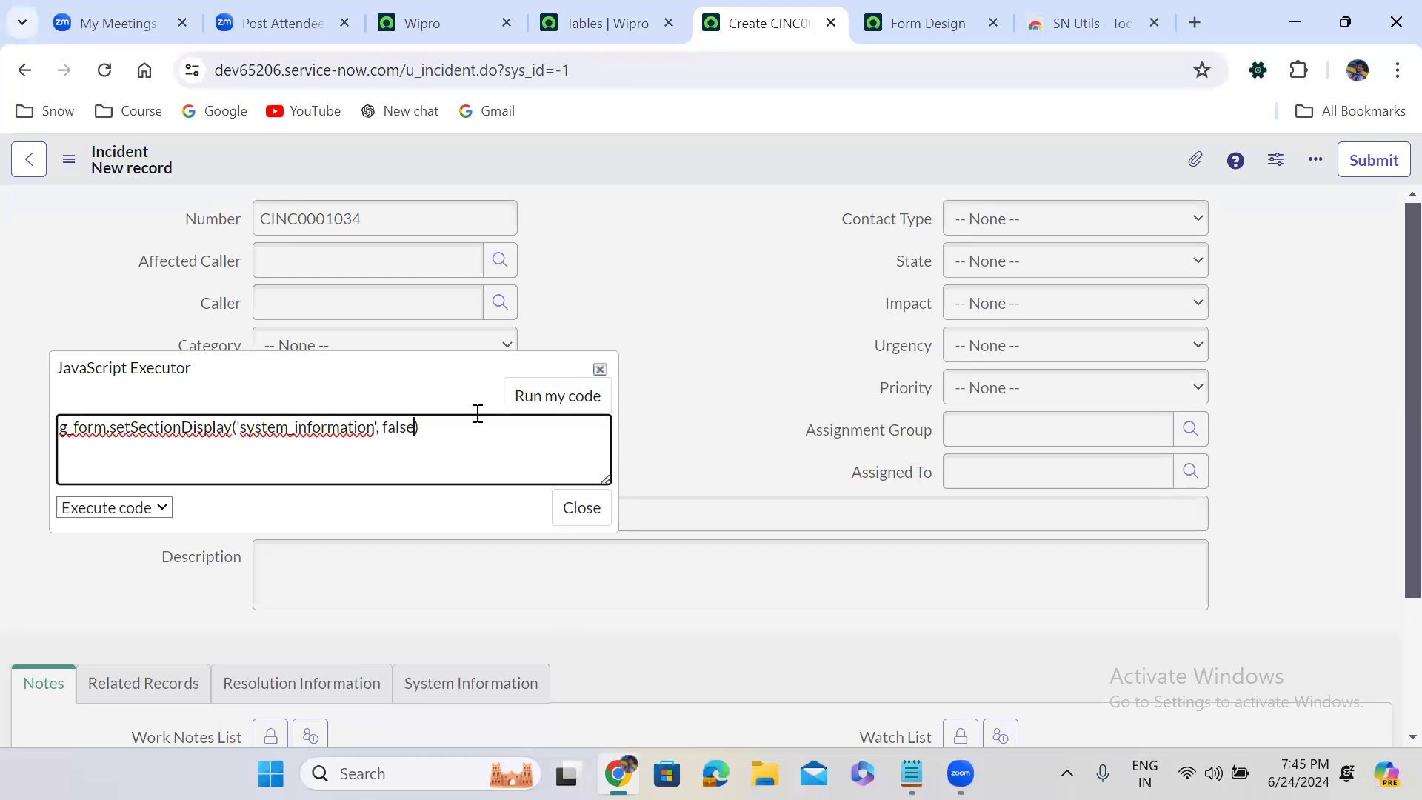
{"action": "left_click", "coordinate": [564, 404]}
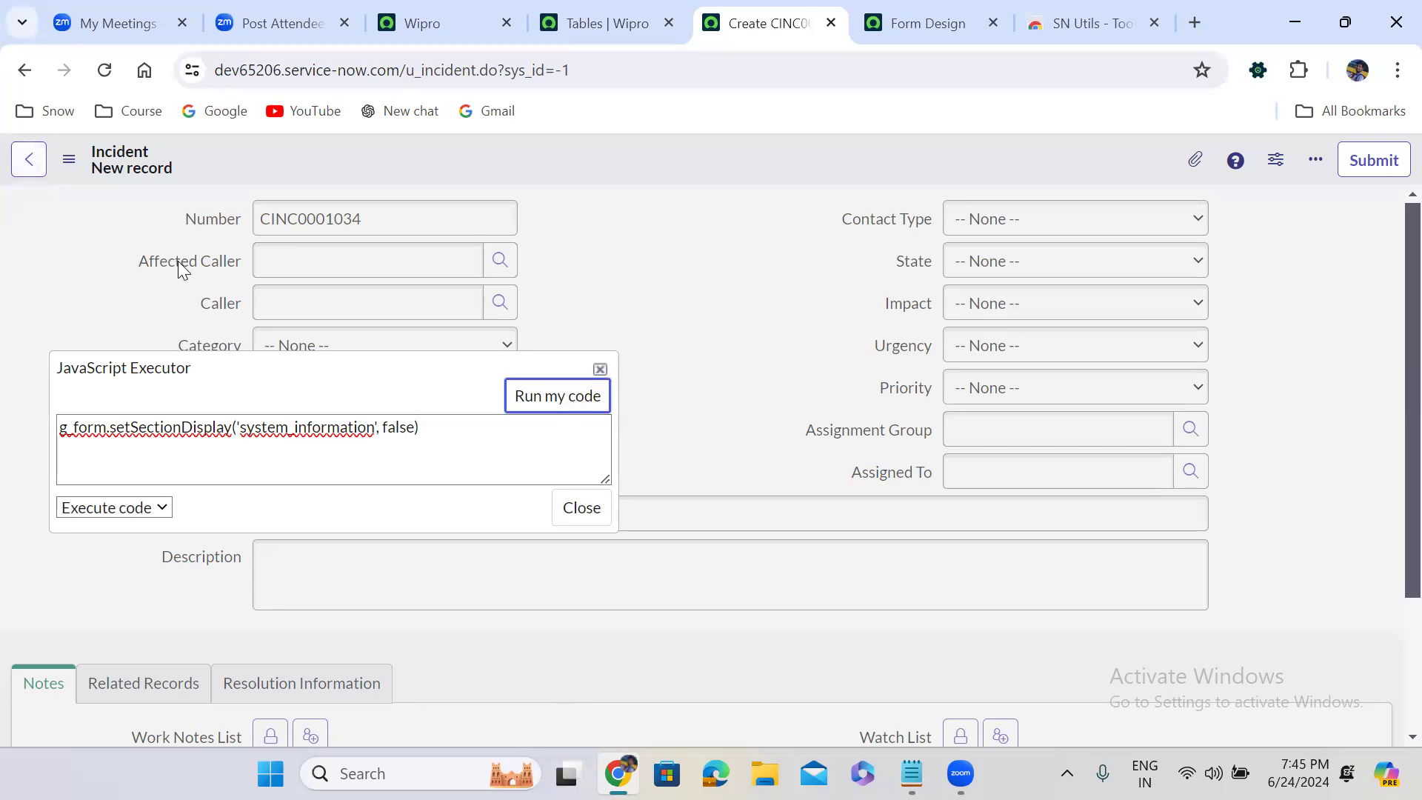
Rewrite the code as g_form.setDisplay('u_affected_caller', false) and run it to hide the Affected Caller field
{"action": "double_click", "coordinate": [149, 427]}
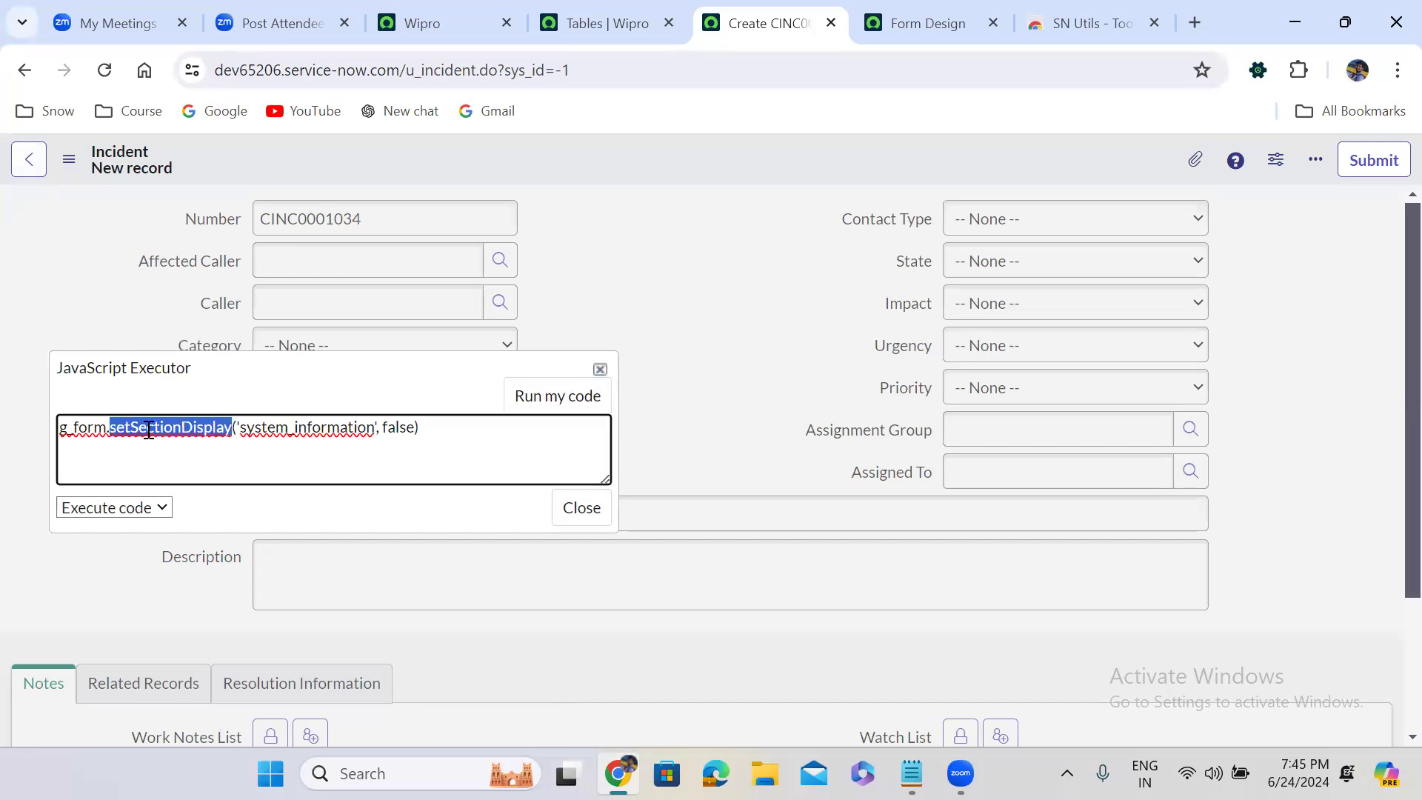
{"action": "type", "text": "setDisp"}
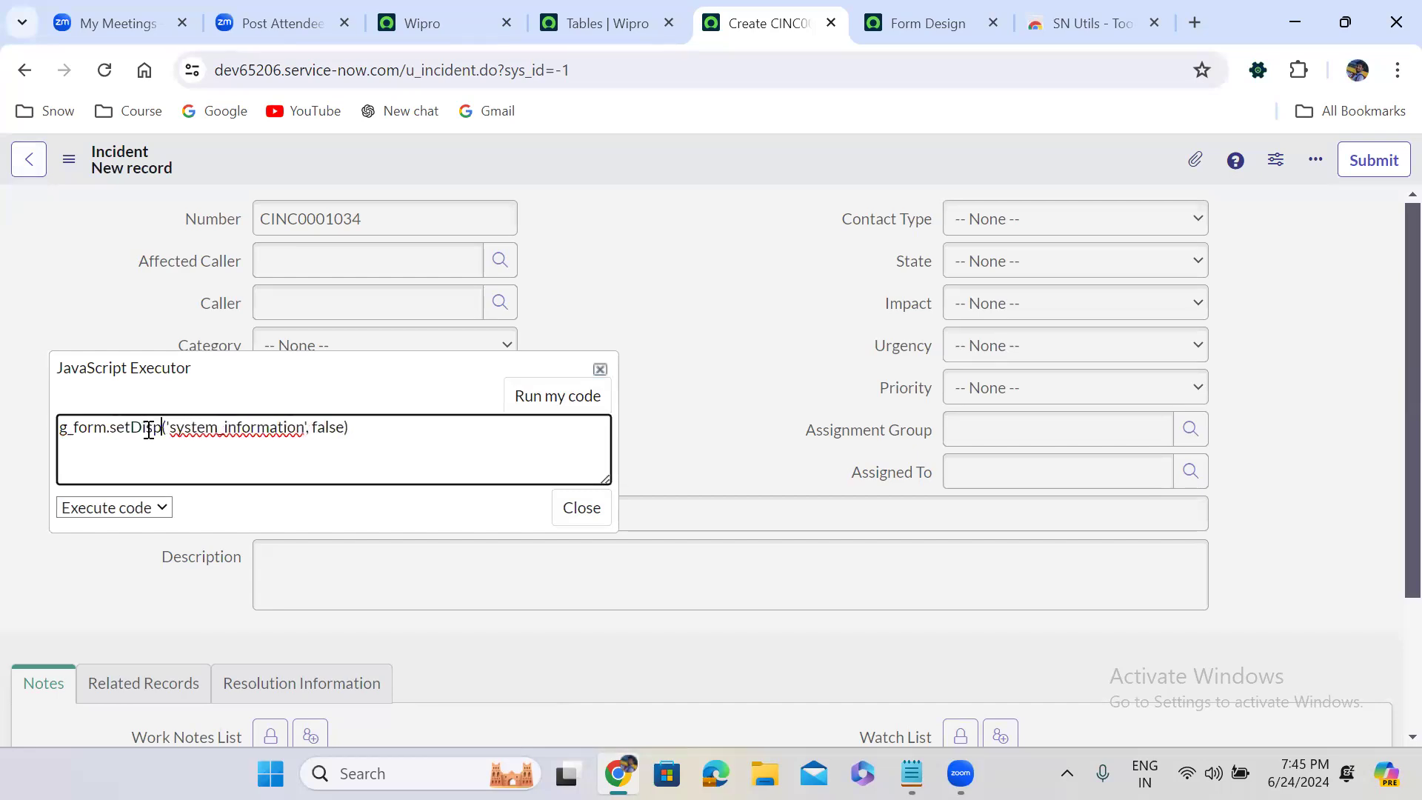
{"action": "type", "text": "la"}
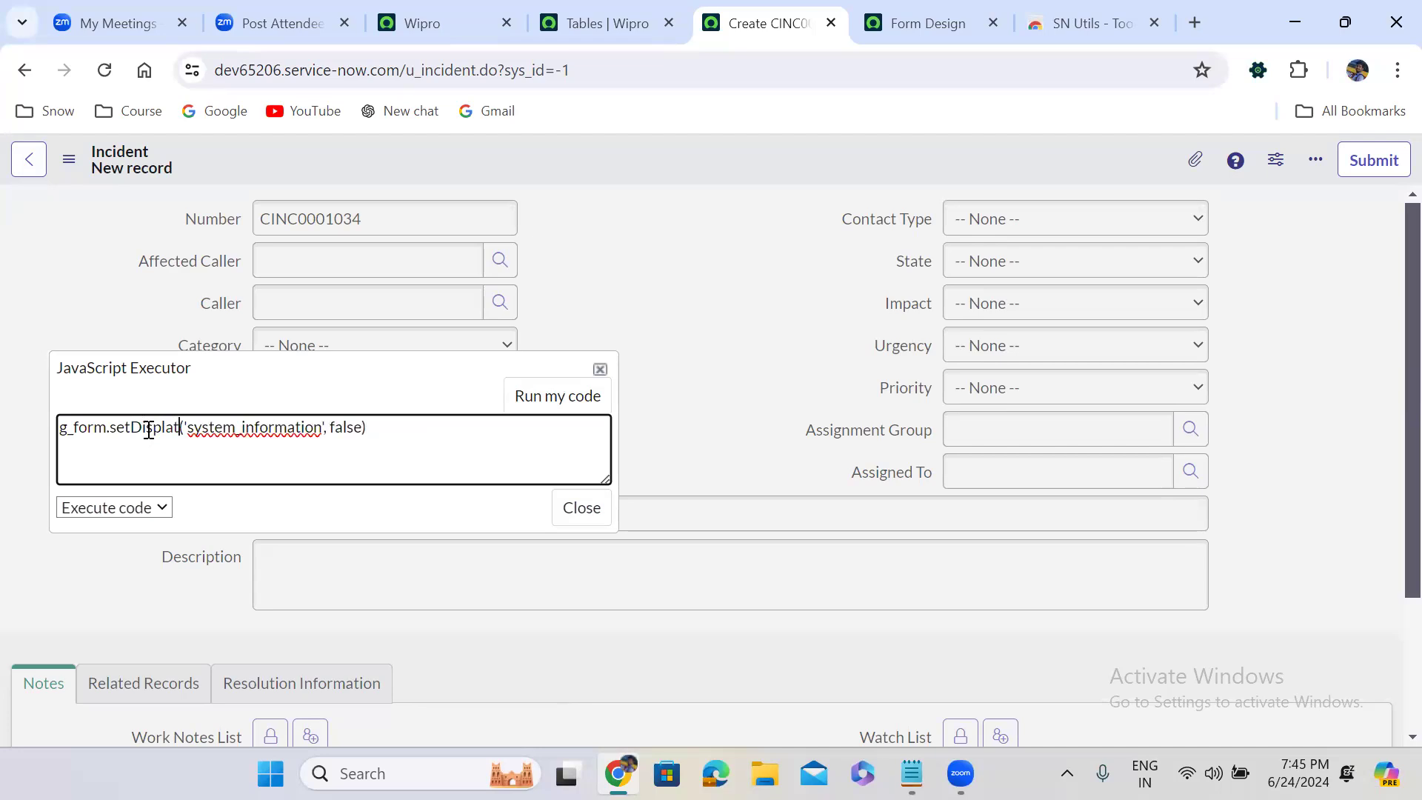
{"action": "type", "text": "y"}
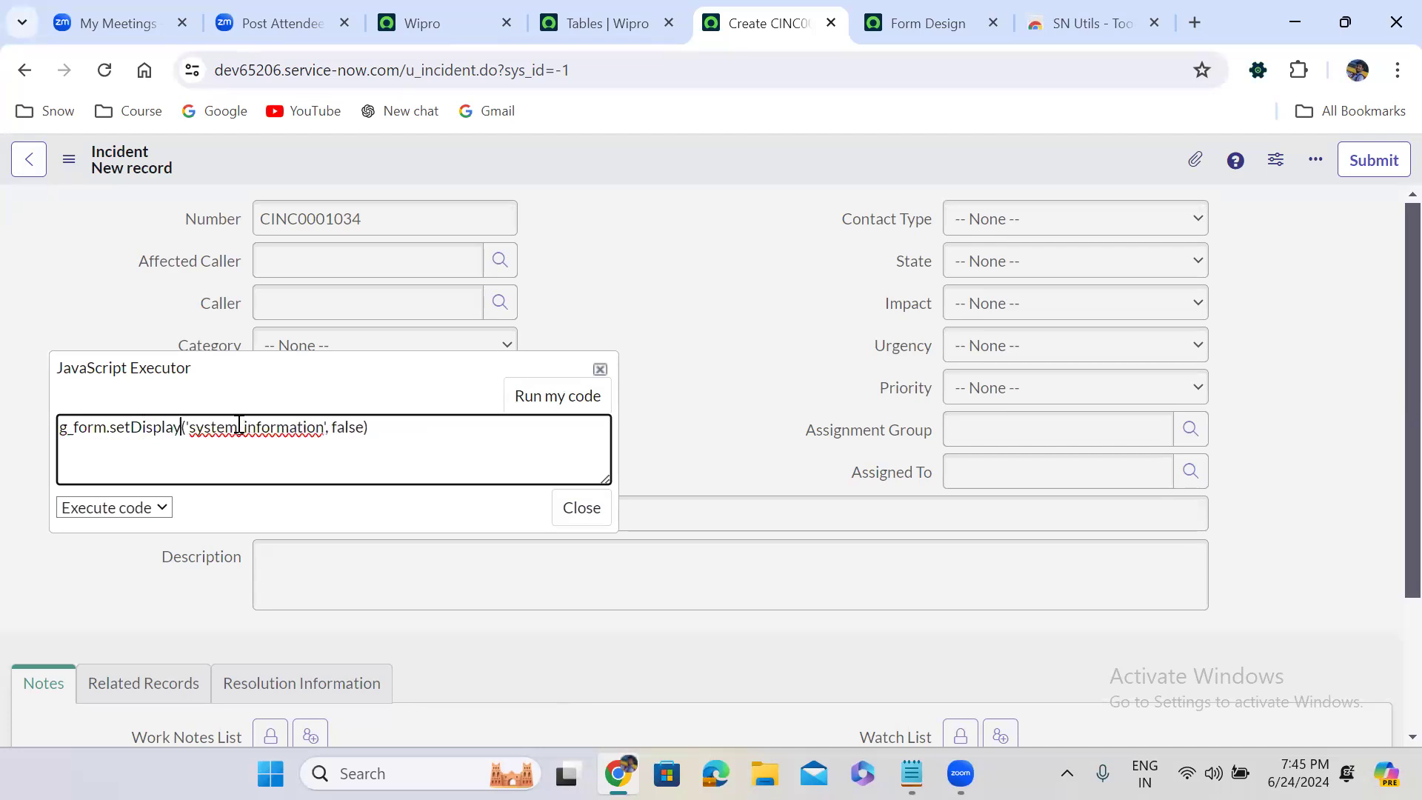
{"action": "double_click", "coordinate": [249, 430]}
{"action": "type", "text": "u_a"}
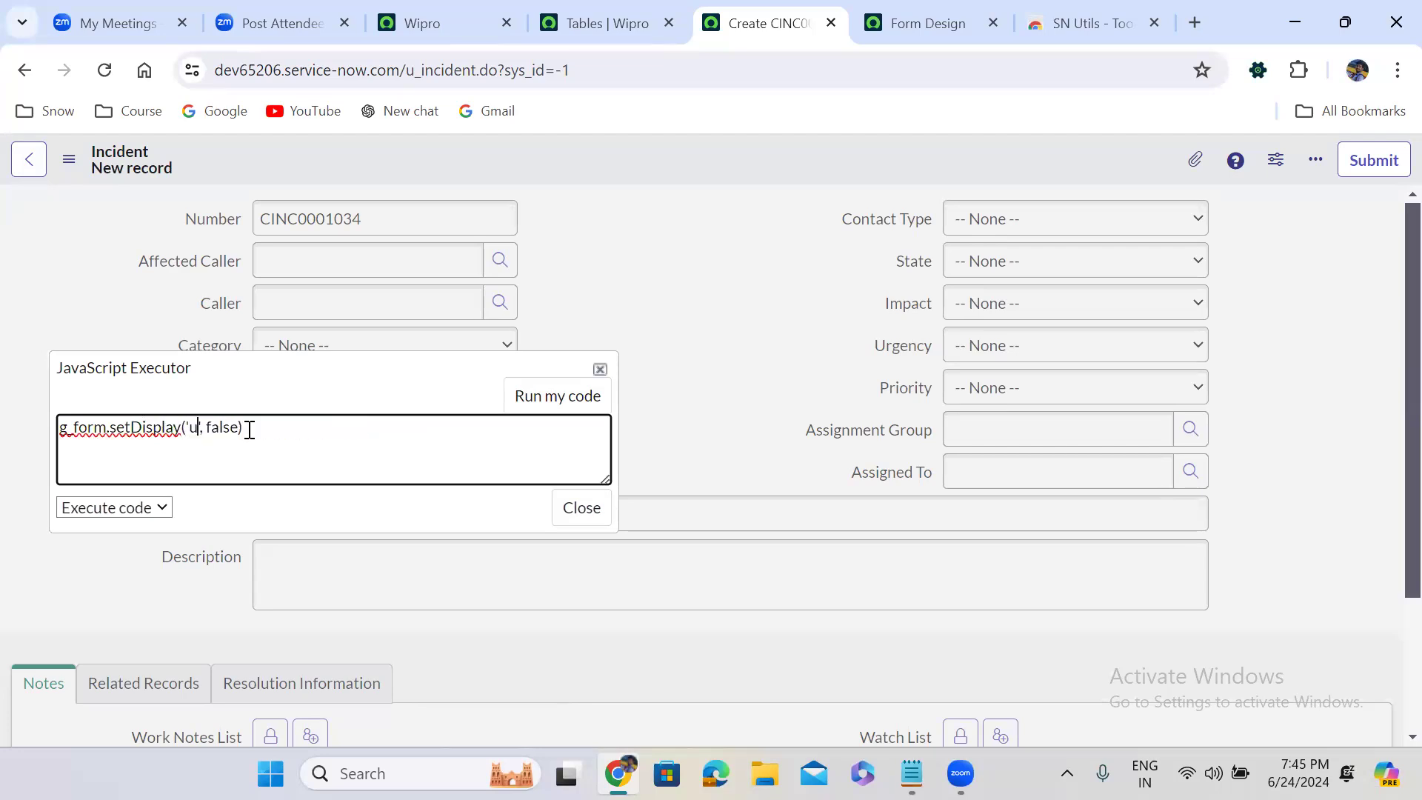
{"action": "type", "text": "ffected_caller"}
{"action": "left_click", "coordinate": [533, 404]}
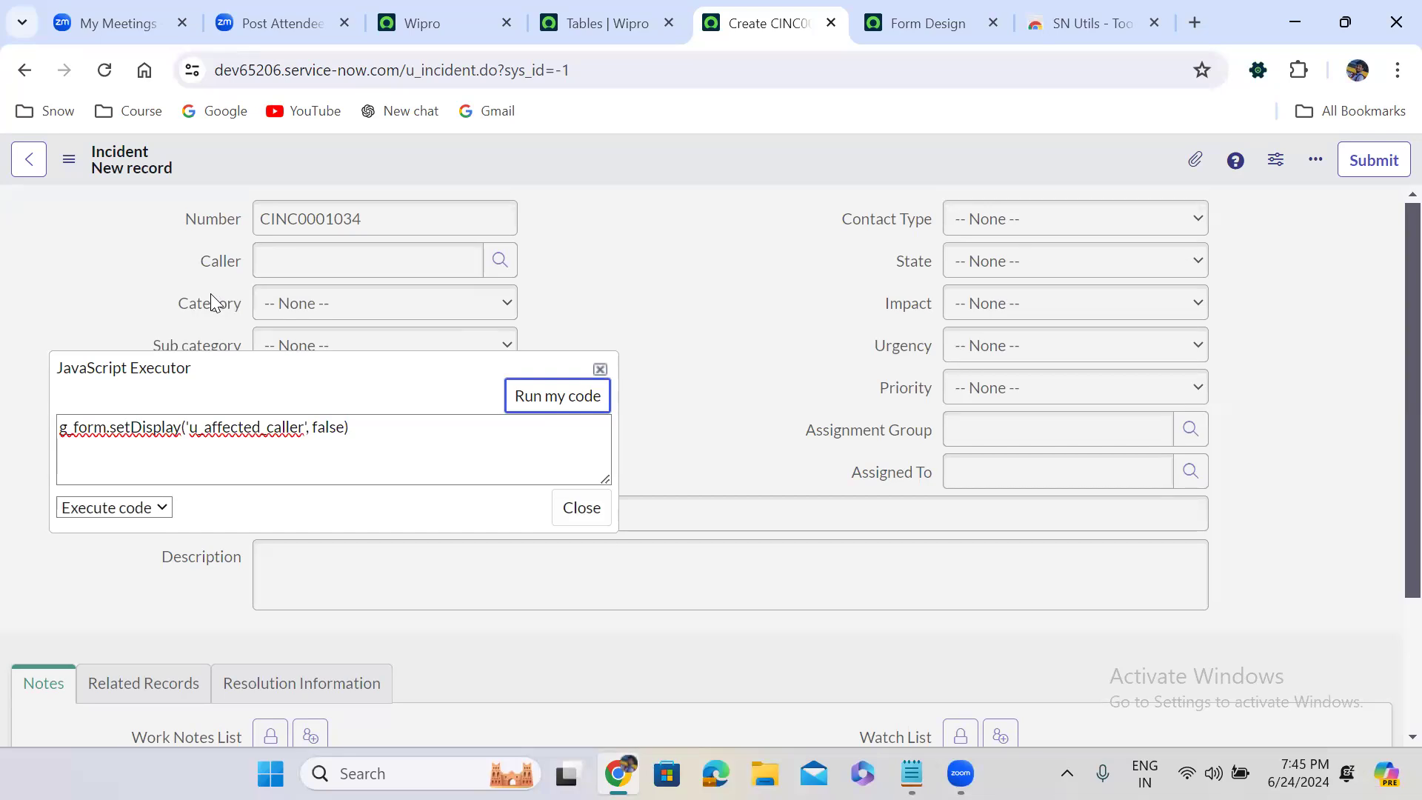
Close the JavaScript Executor and reload the Incident form to restore its original fields and sections
{"action": "double_click", "coordinate": [215, 432]}
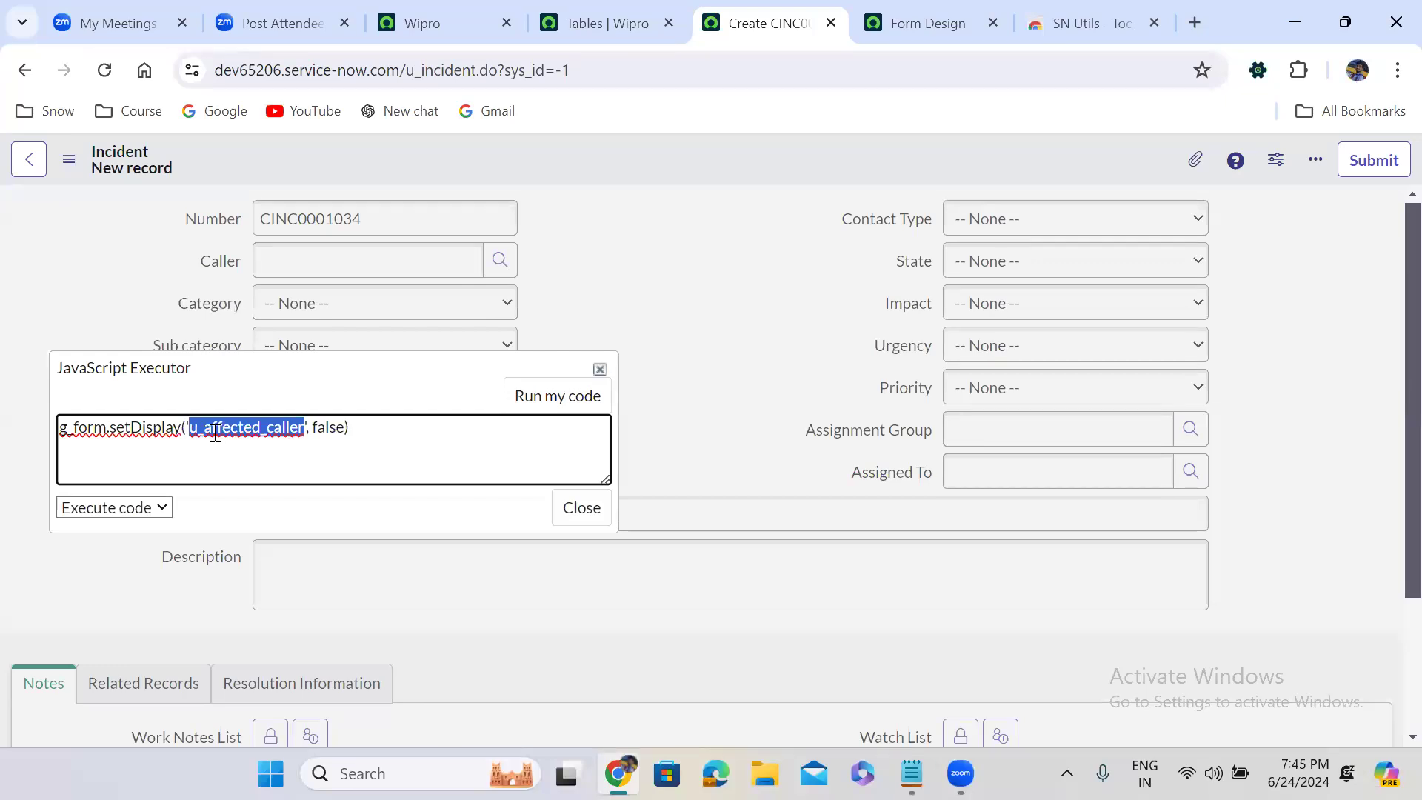
{"action": "left_click", "coordinate": [581, 507]}
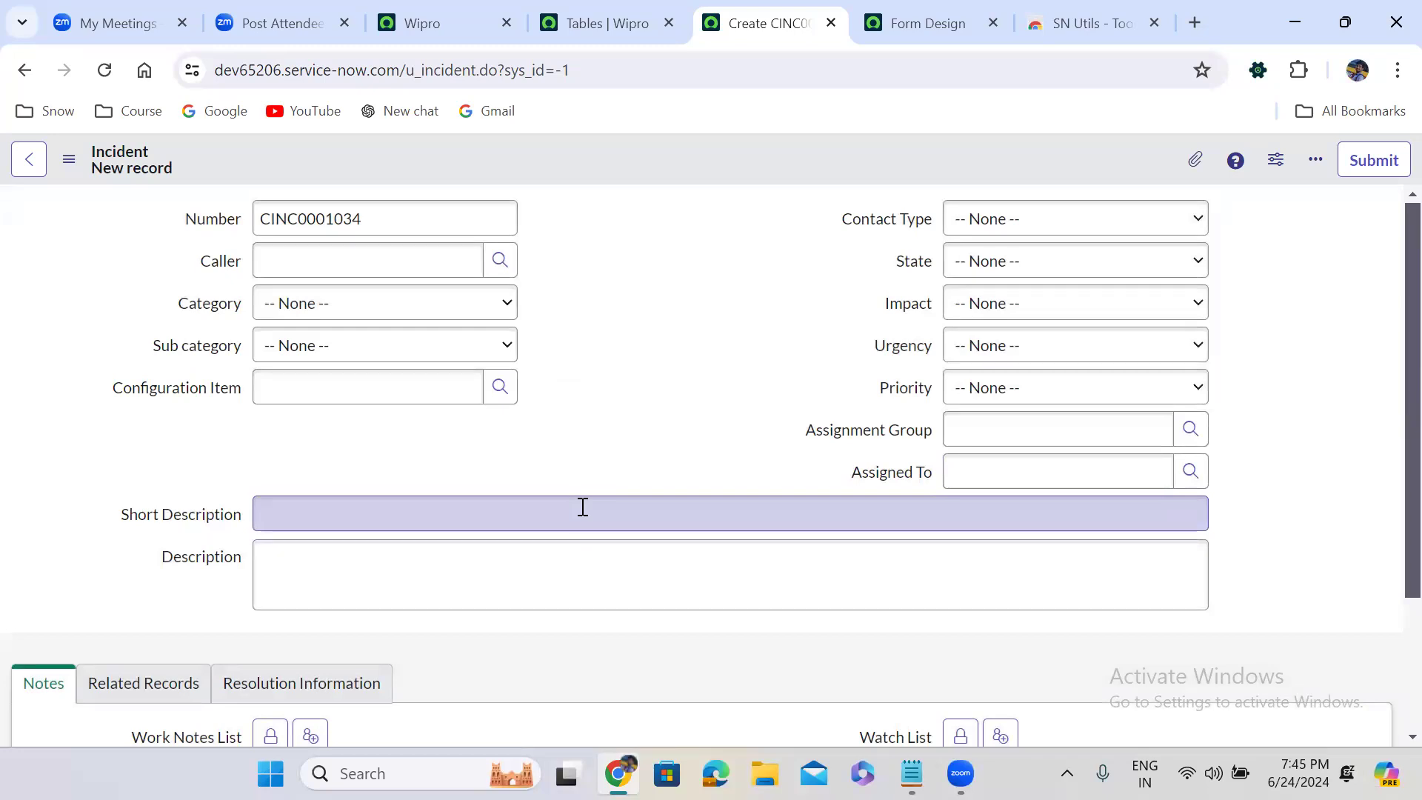
{"action": "left_click", "coordinate": [107, 55]}
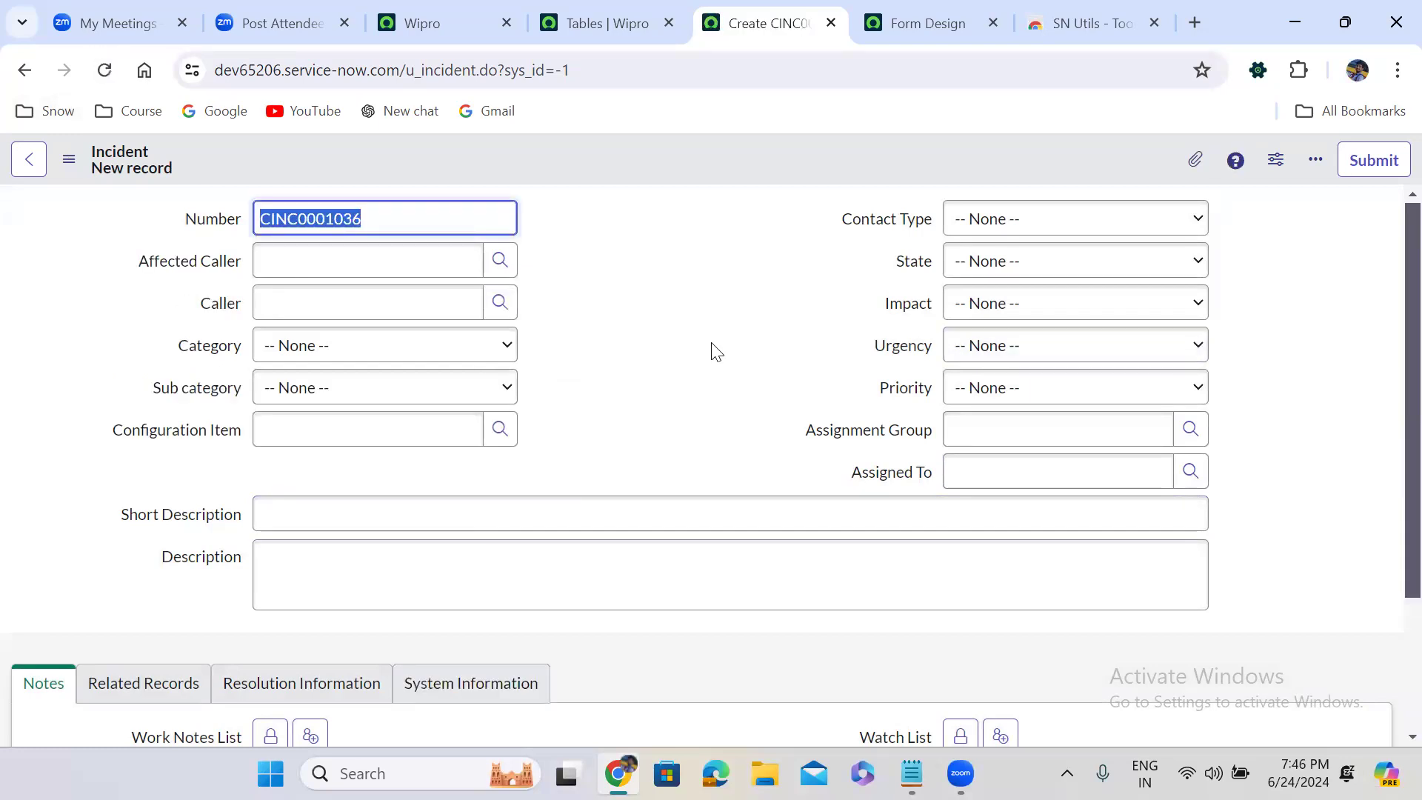
{"action": "left_click", "coordinate": [603, 316]}
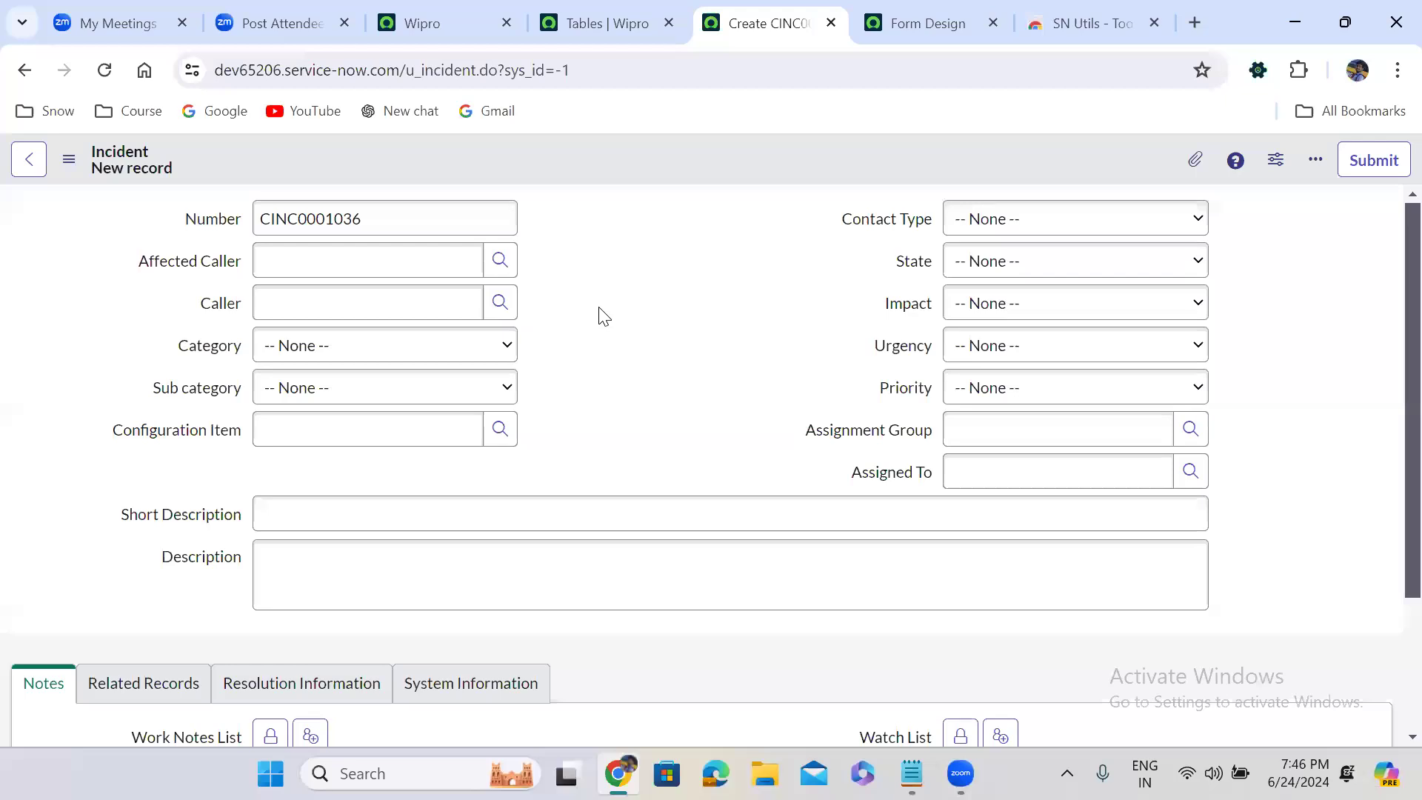
{"action": "scroll", "coordinate": [603, 316], "scroll_direction": "down", "scroll_amount": 3}
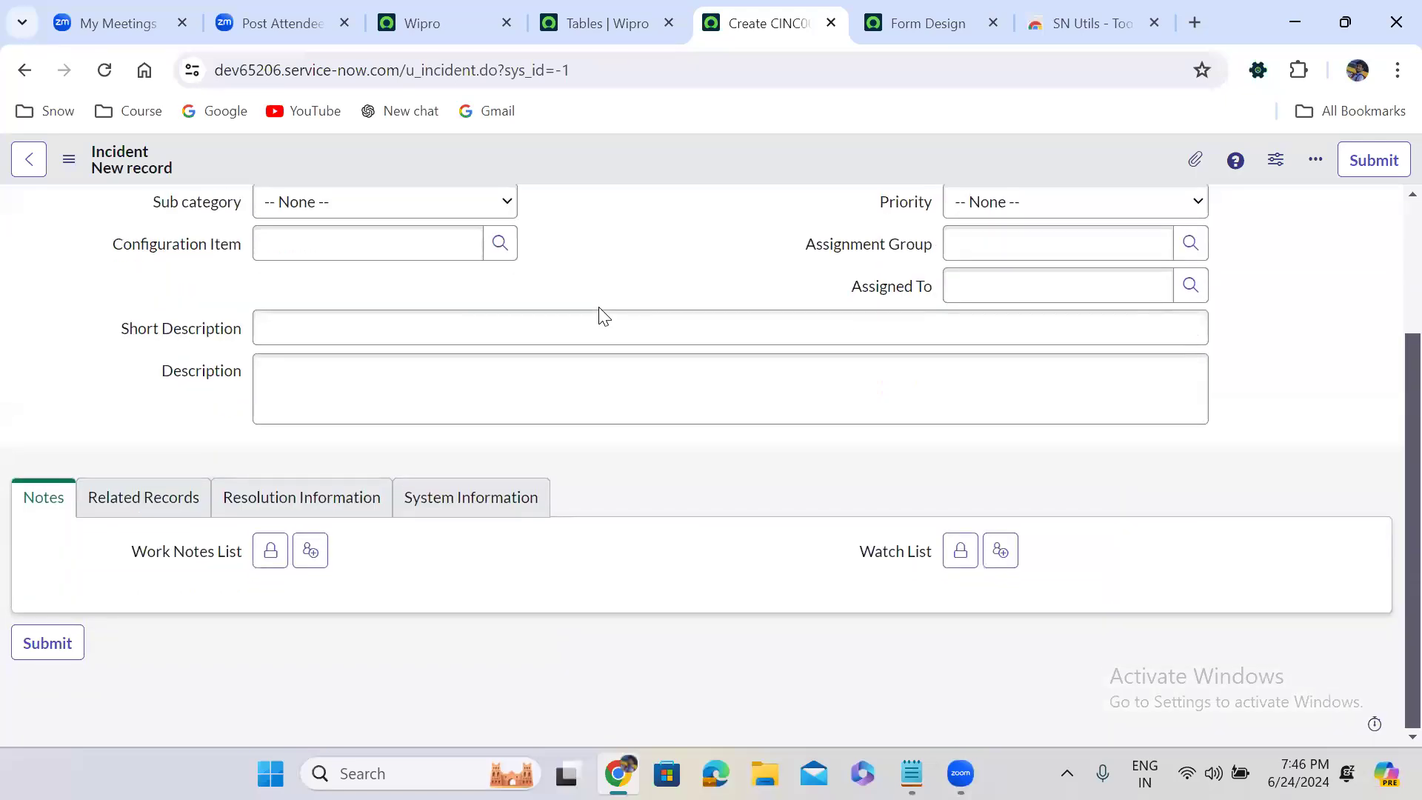
Switch to the Incident table's Form Design page, check the available views and review the Default view layout
{"action": "left_click", "coordinate": [924, 6]}
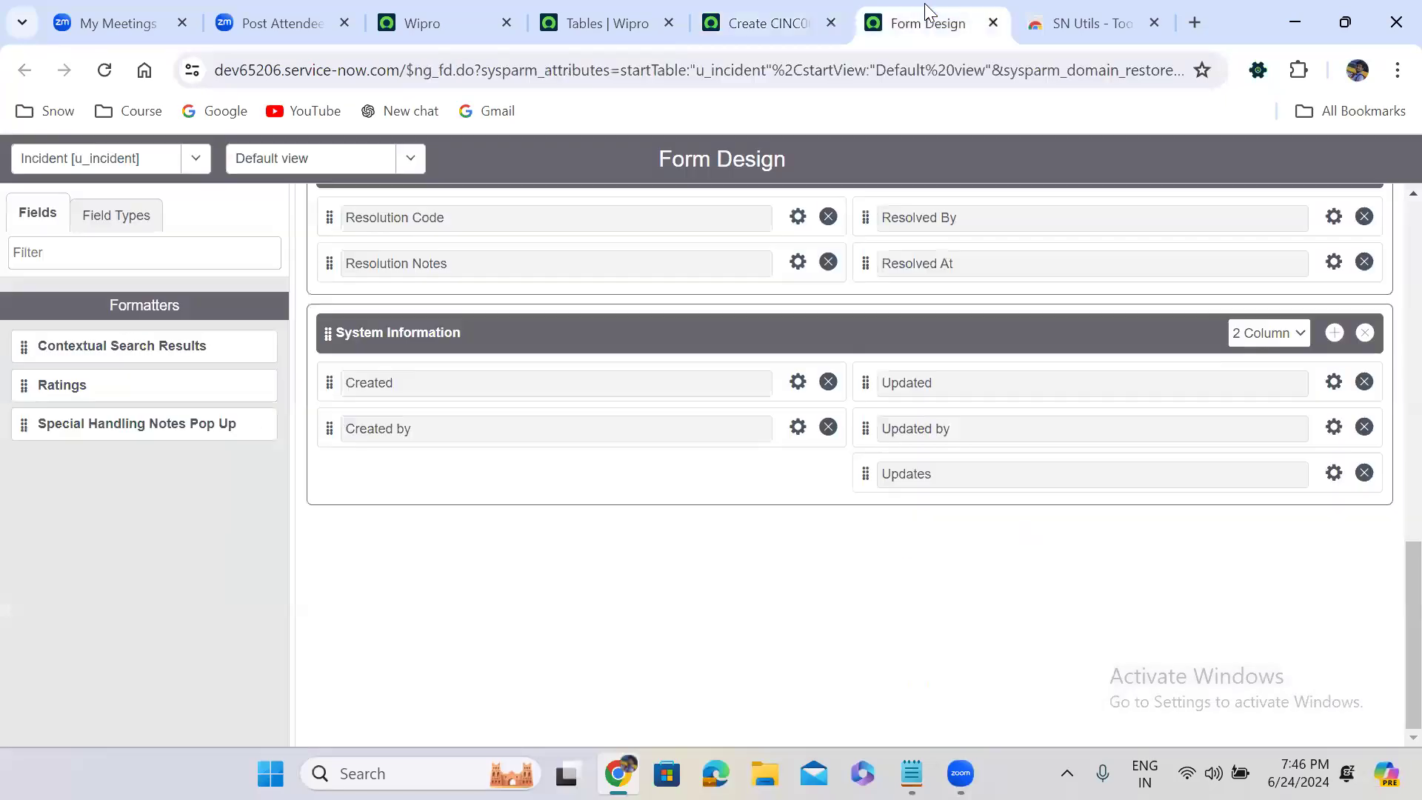
{"action": "left_click", "coordinate": [329, 156]}
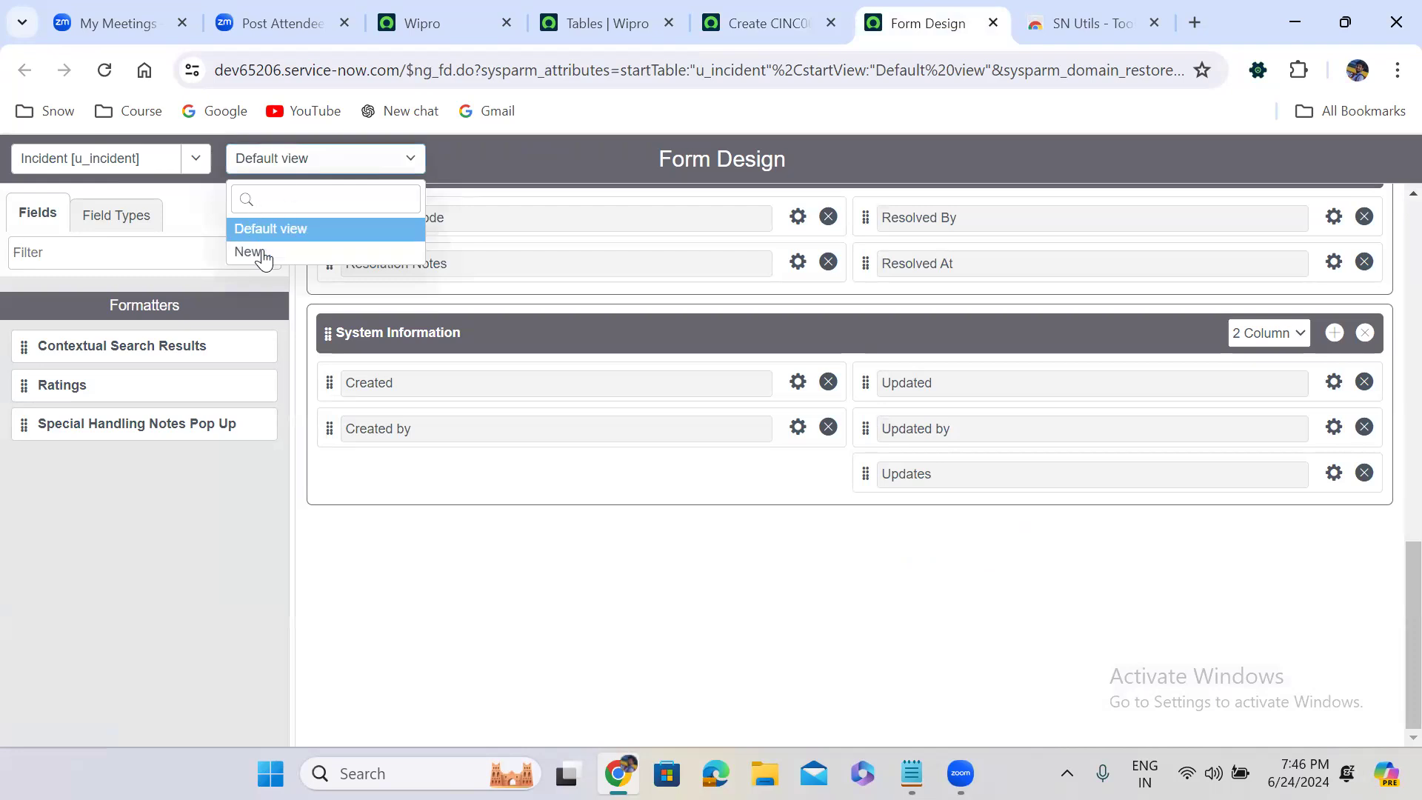
{"action": "left_click", "coordinate": [276, 231]}
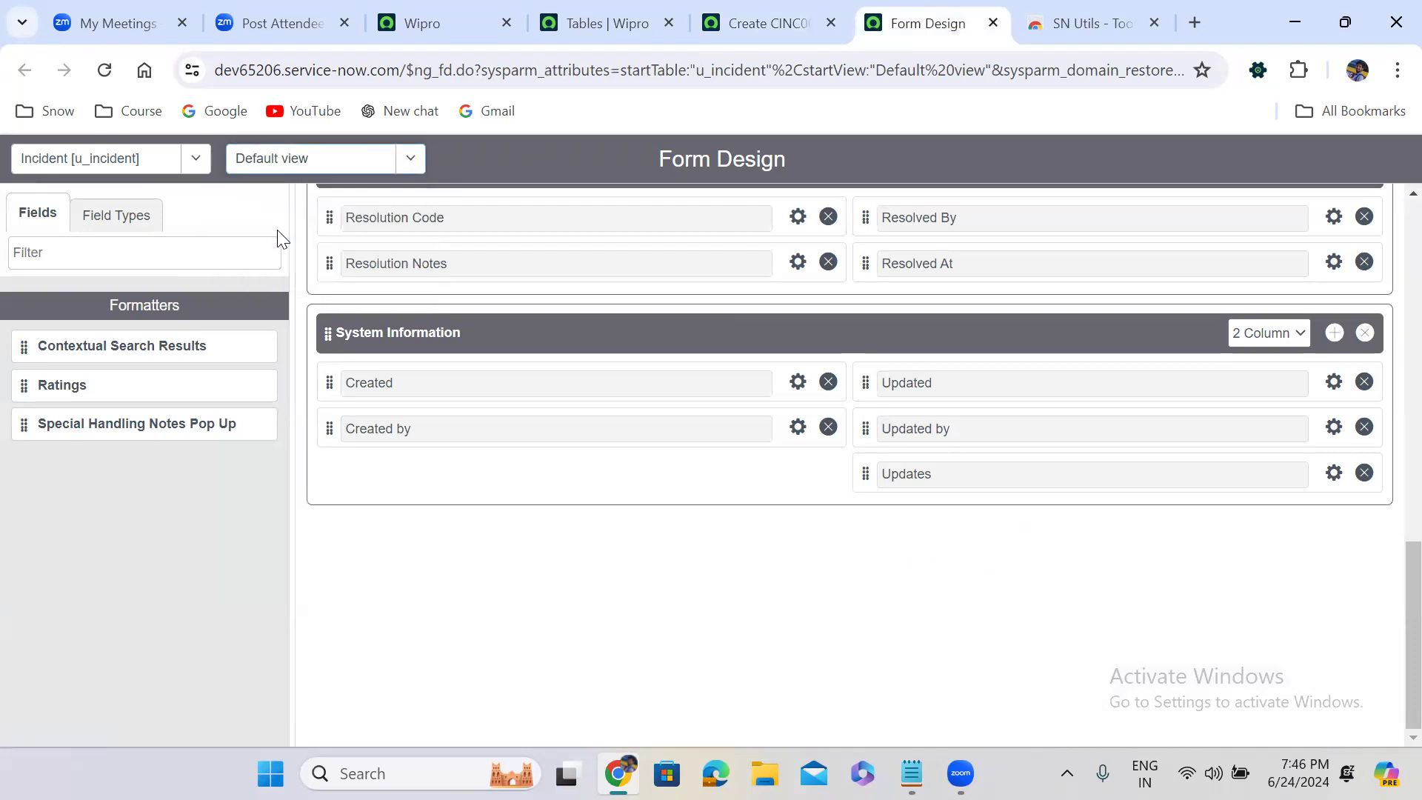
{"action": "scroll", "coordinate": [1390, 222], "scroll_direction": "up", "scroll_amount": 15}
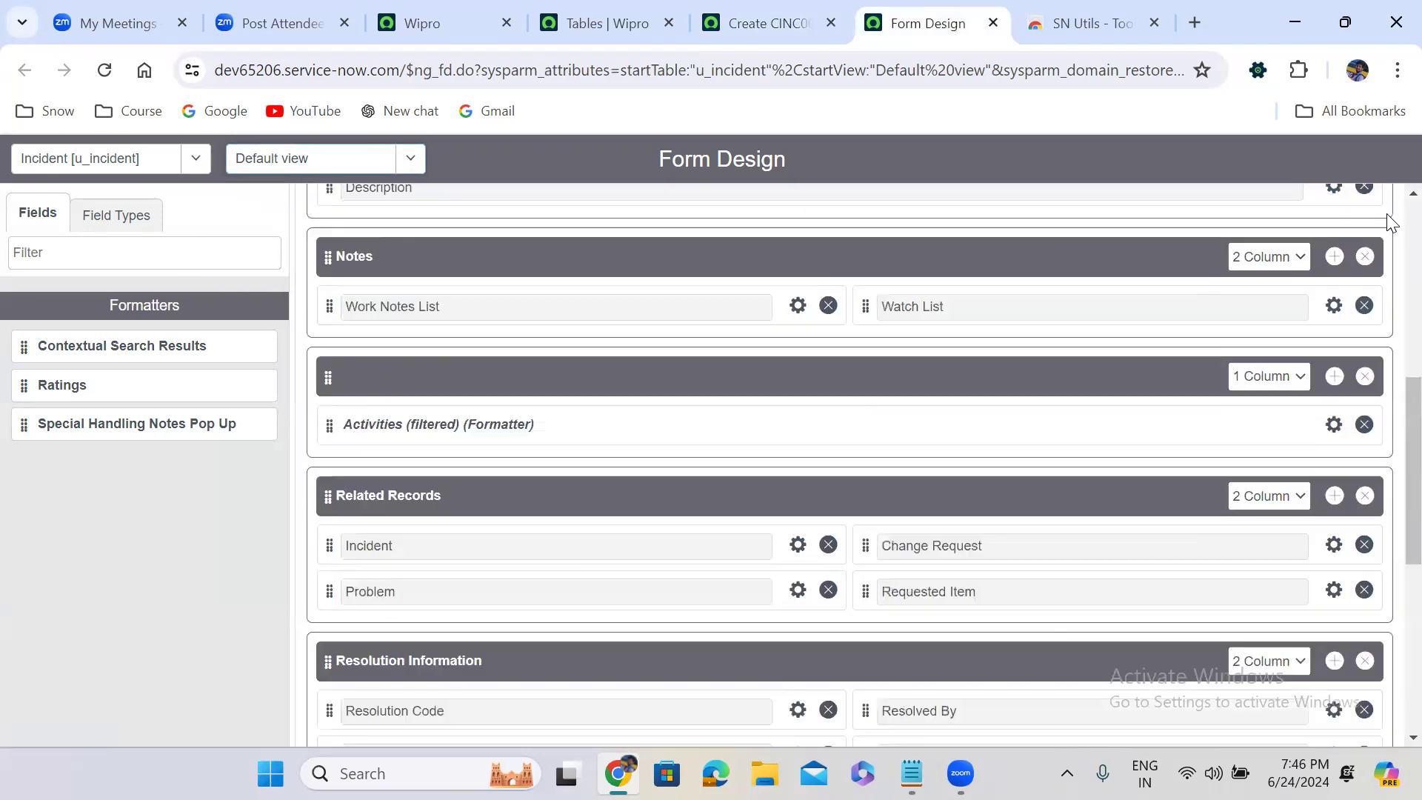
Create a new form view named Major Incident from the Default view
{"action": "left_click", "coordinate": [333, 169]}
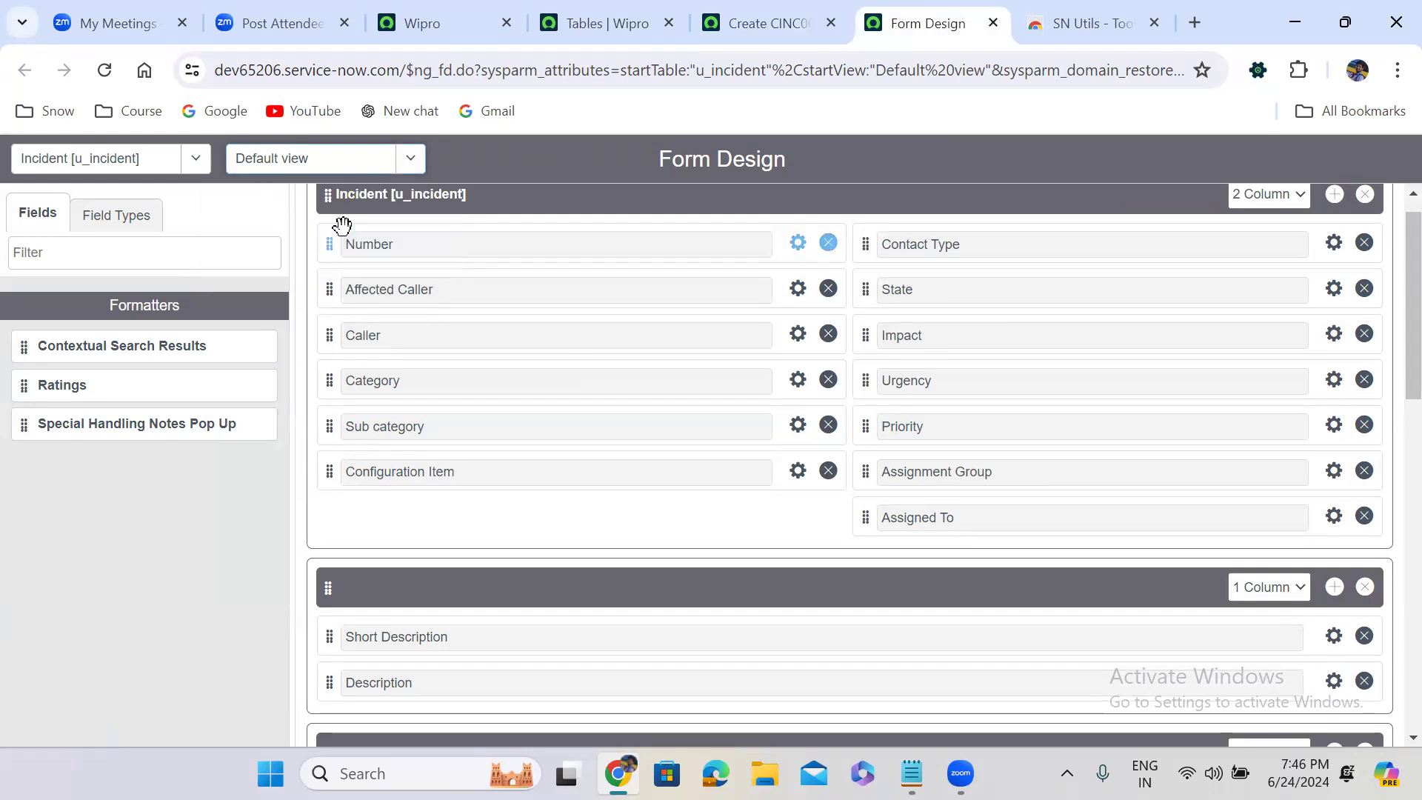
{"action": "left_click", "coordinate": [336, 167]}
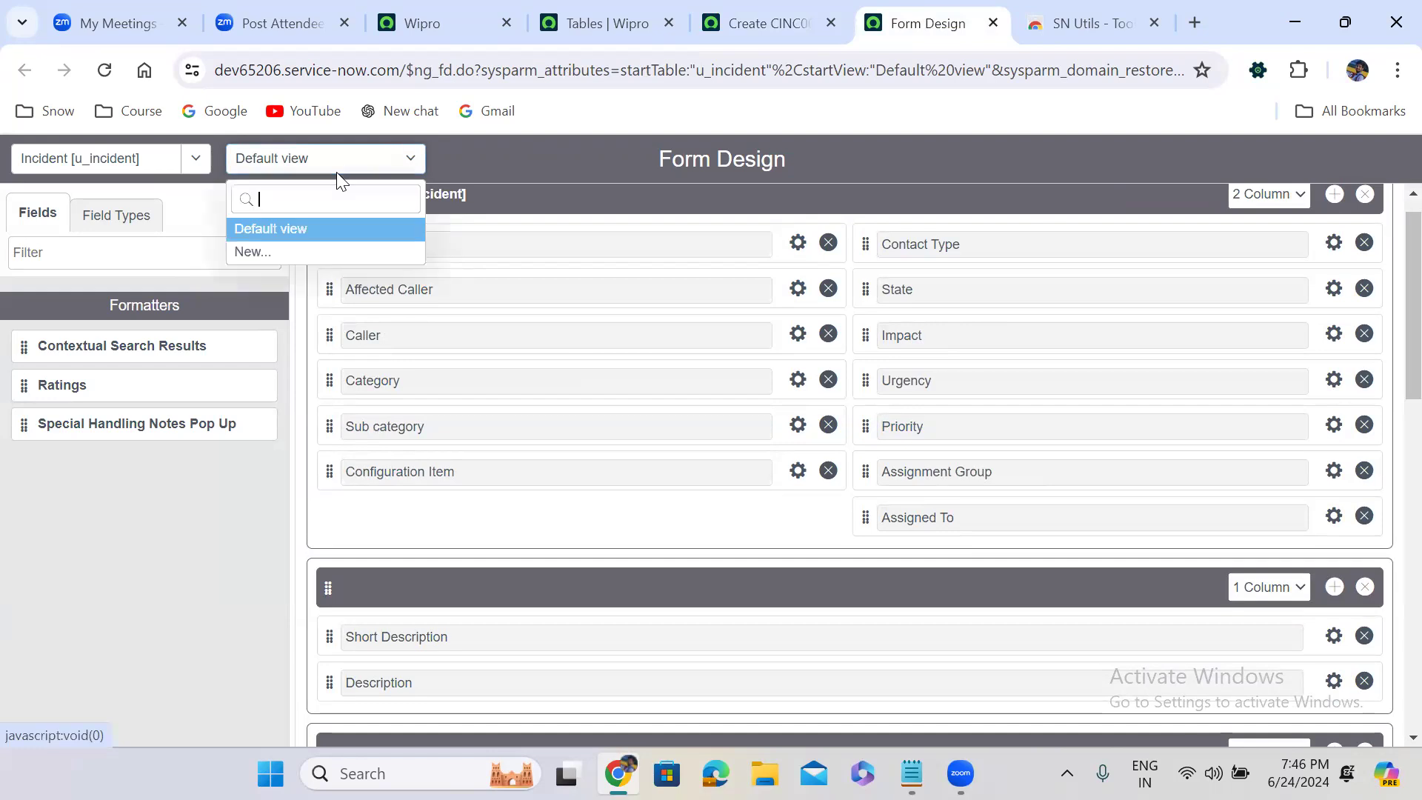
{"action": "left_click", "coordinate": [262, 256]}
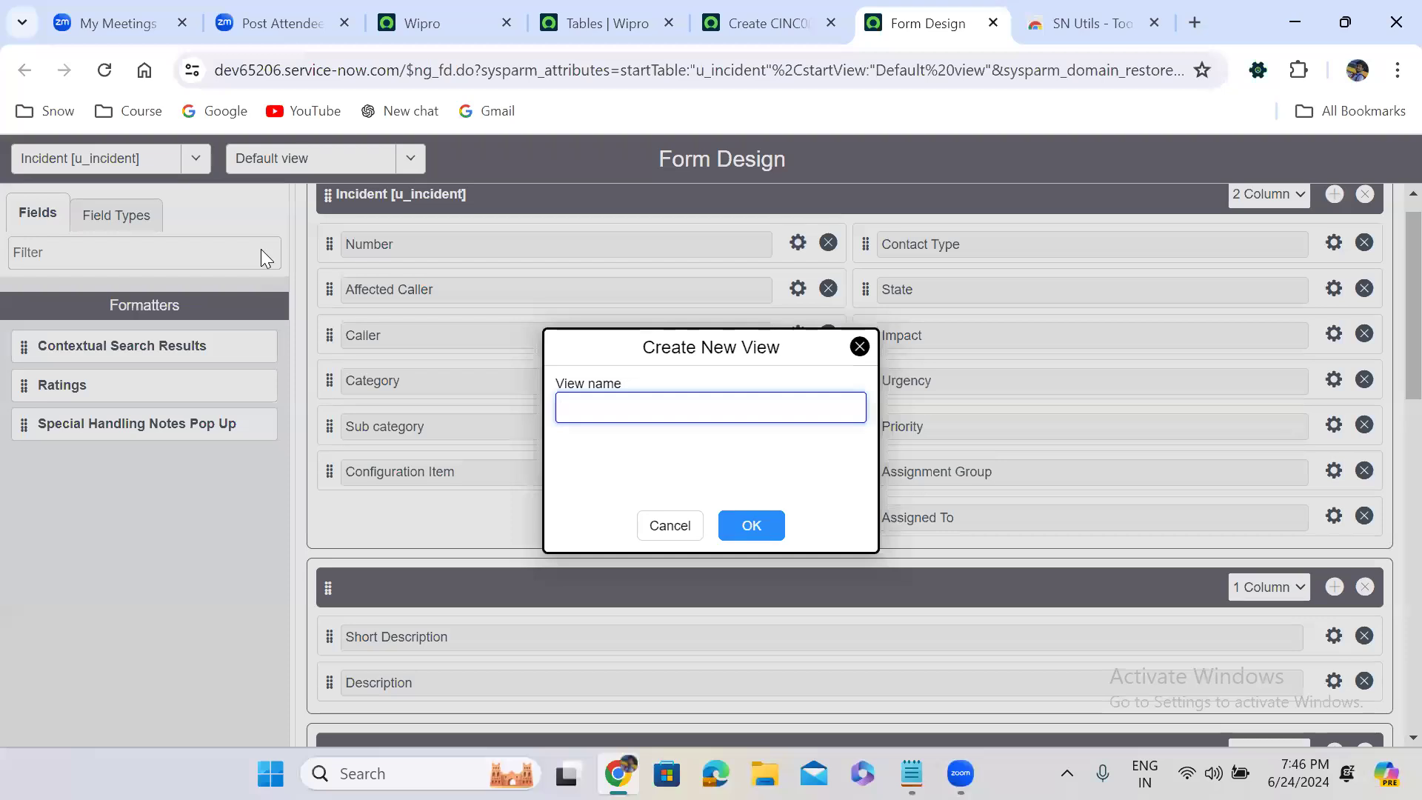
{"action": "left_click", "coordinate": [581, 407]}
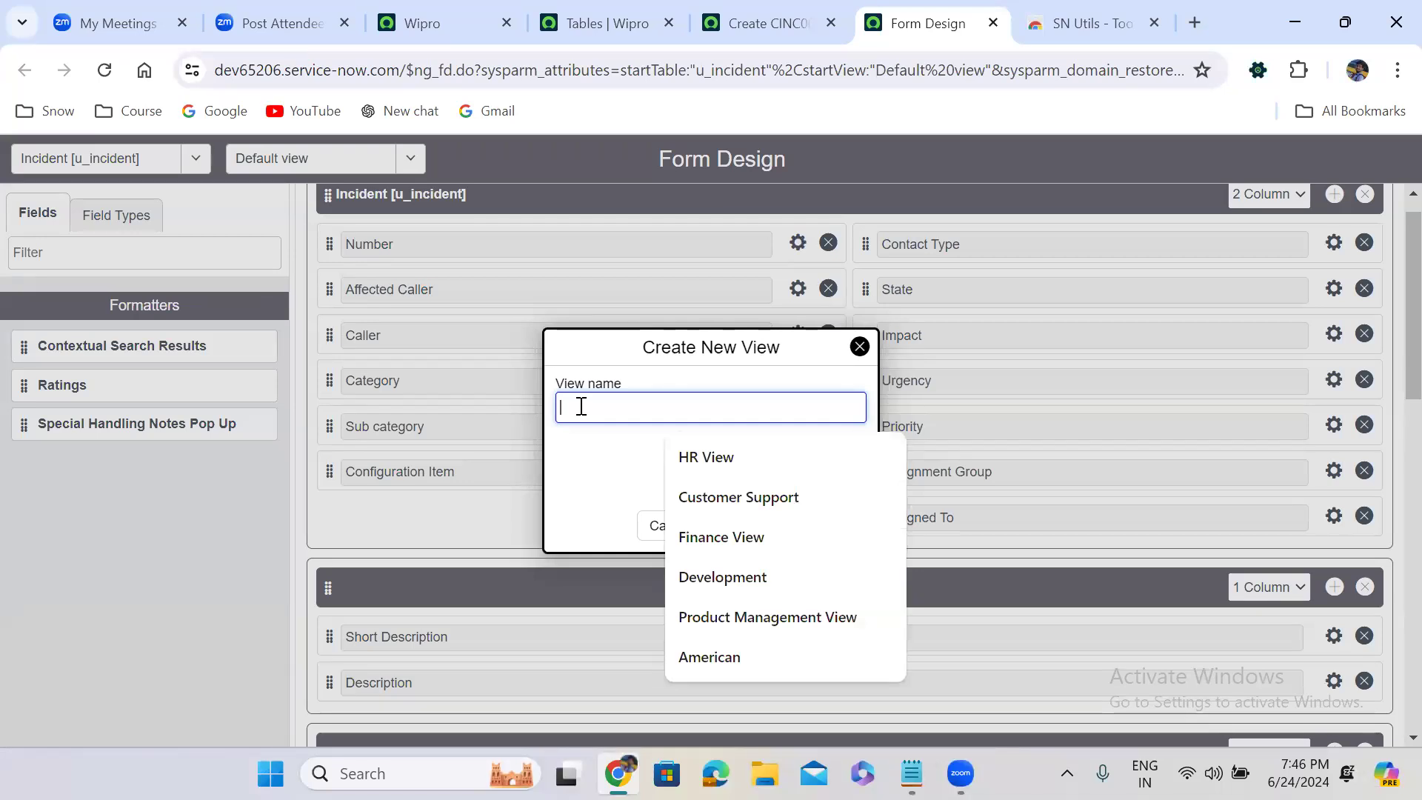
{"action": "type", "text": "Major "}
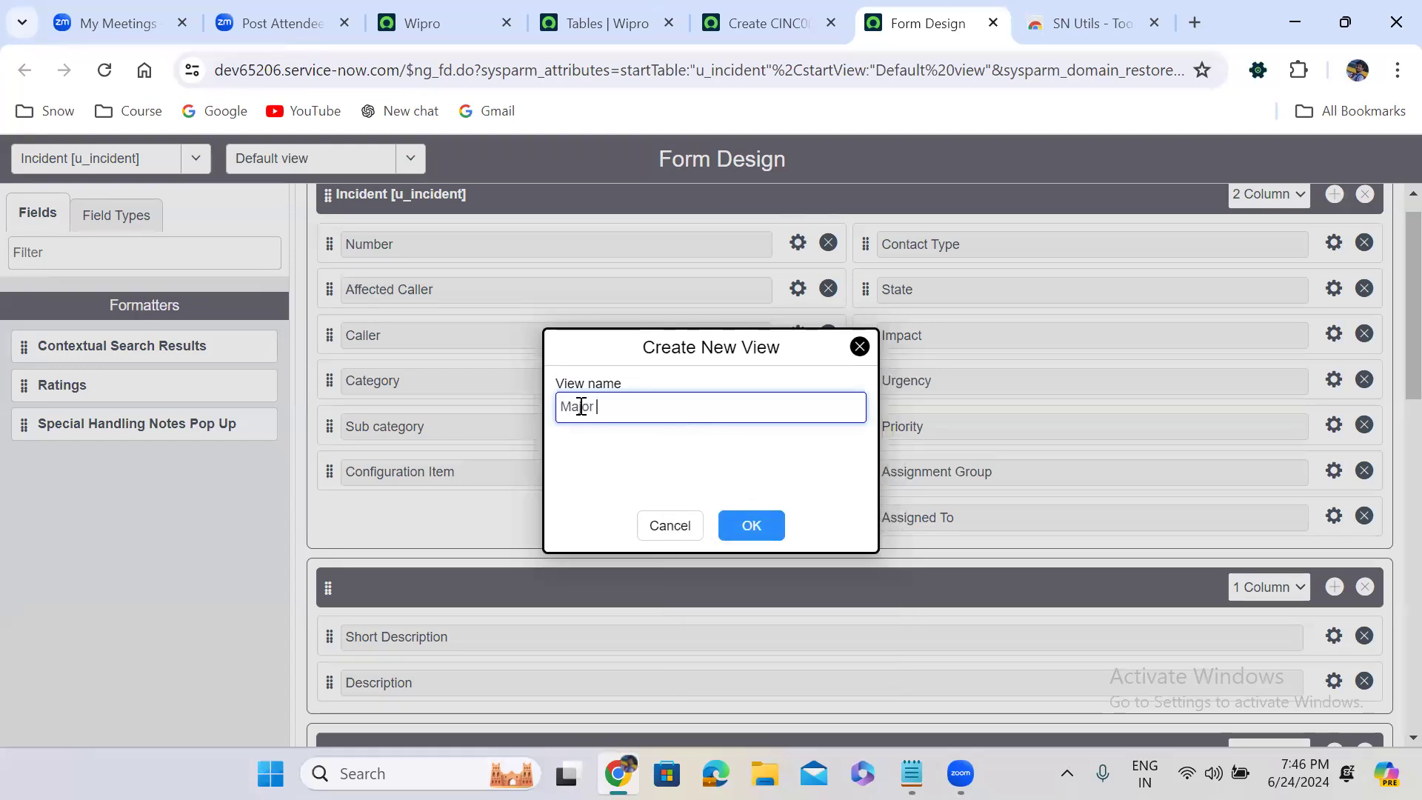
{"action": "type", "text": "Incident"}
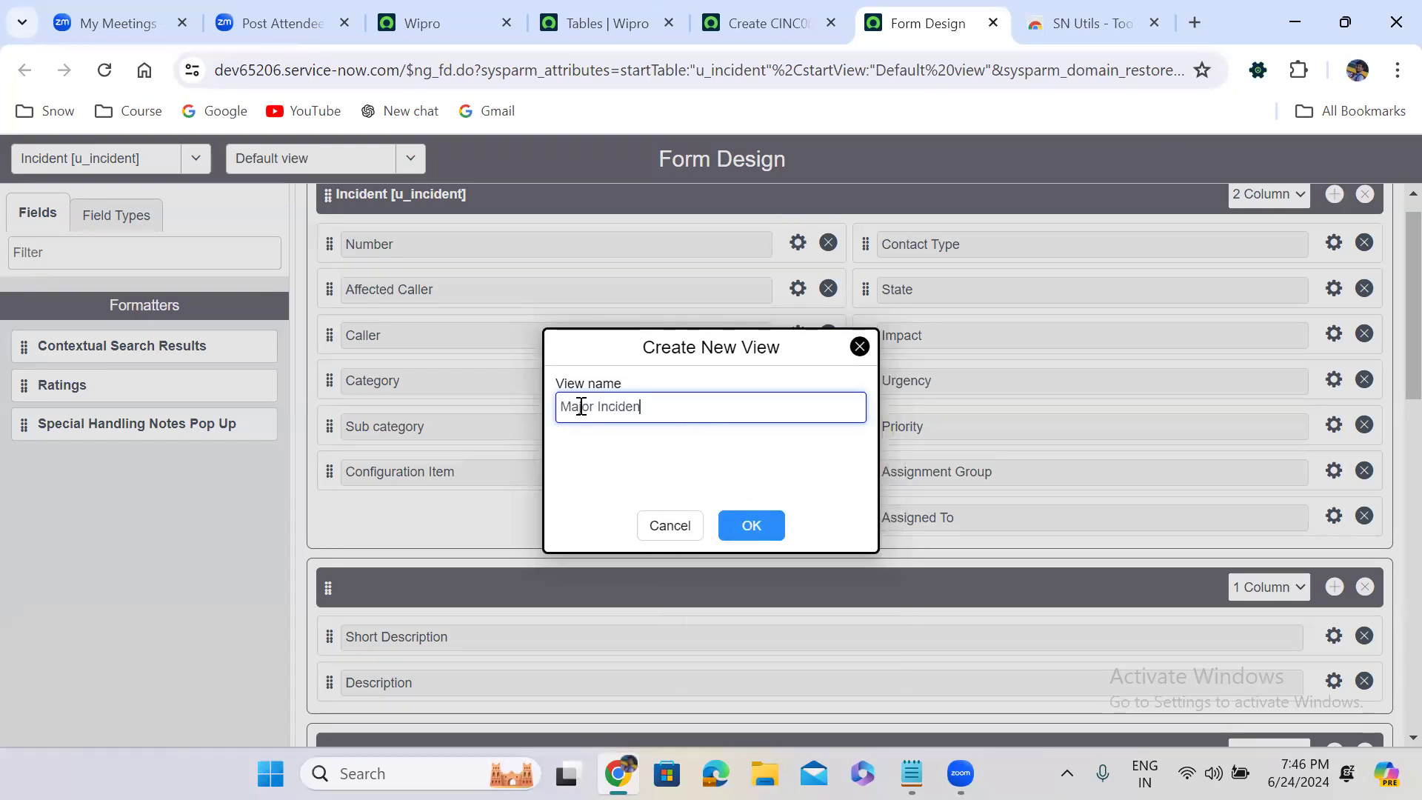
{"action": "left_click", "coordinate": [764, 527]}
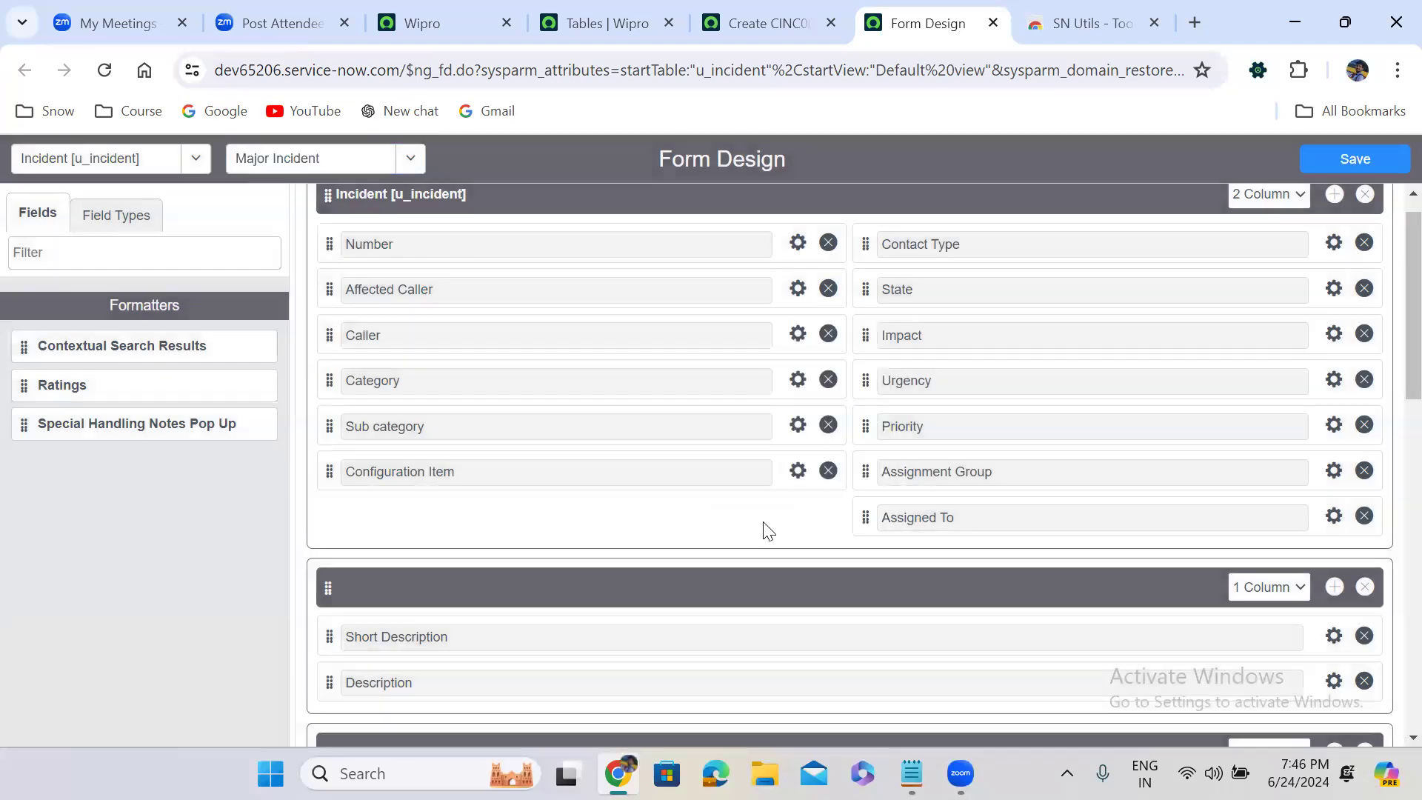
Delete the System Information and Related Records sections from the Major Incident view and save it
{"action": "left_click_drag", "start_coordinate": [1387, 343], "coordinate": [1391, 539]}
{"action": "scroll", "coordinate": [1390, 548], "scroll_direction": "down", "scroll_amount": 2}
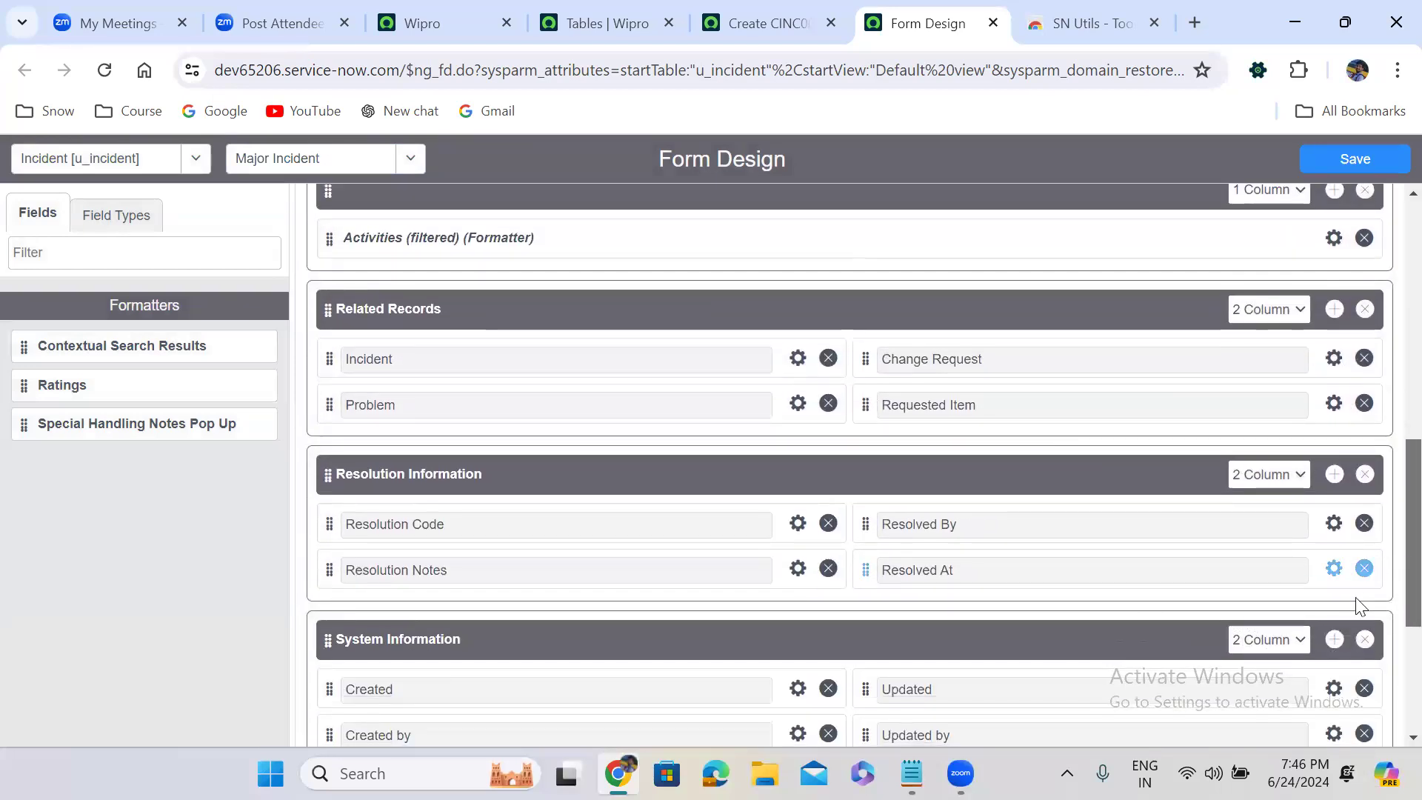
{"action": "left_click", "coordinate": [1365, 640]}
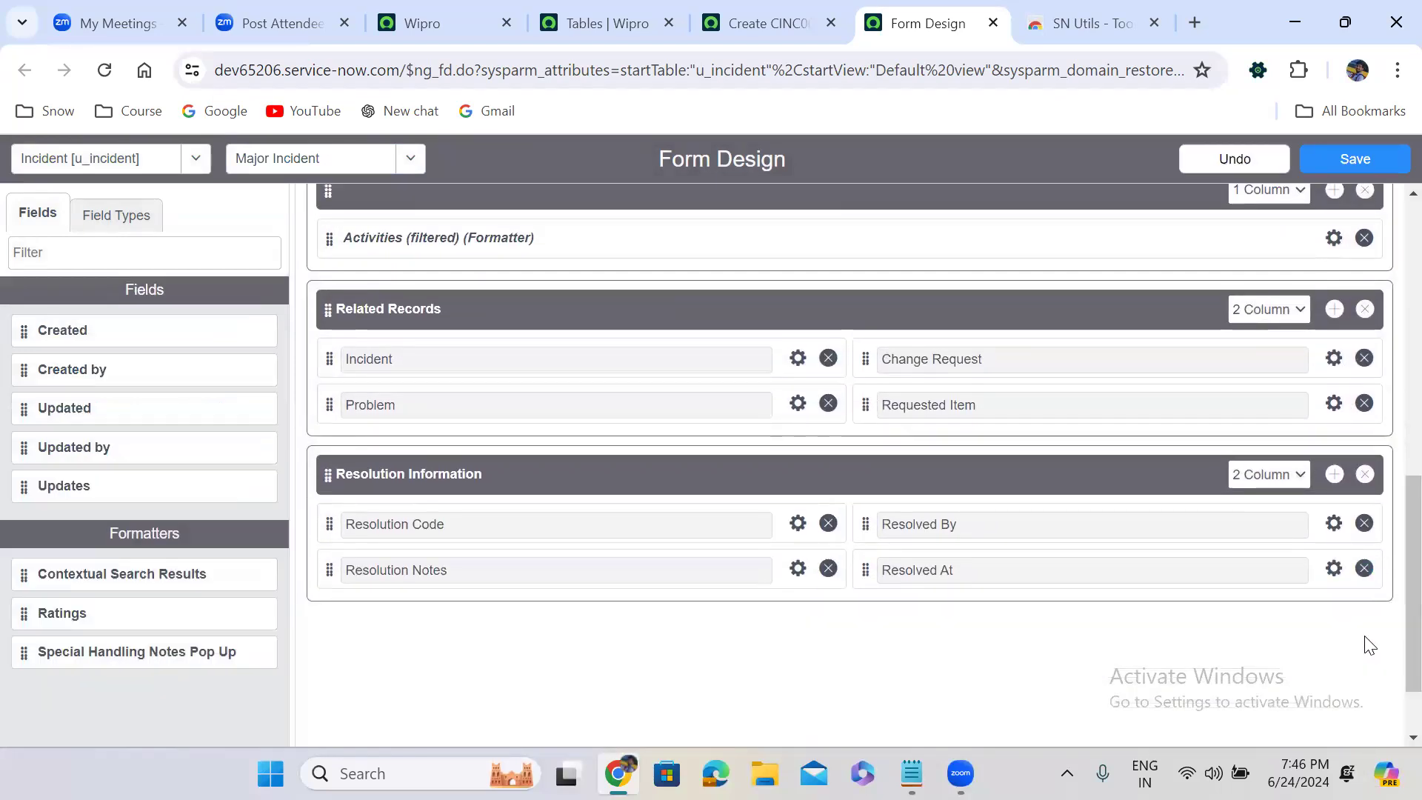
{"action": "left_click", "coordinate": [1365, 311]}
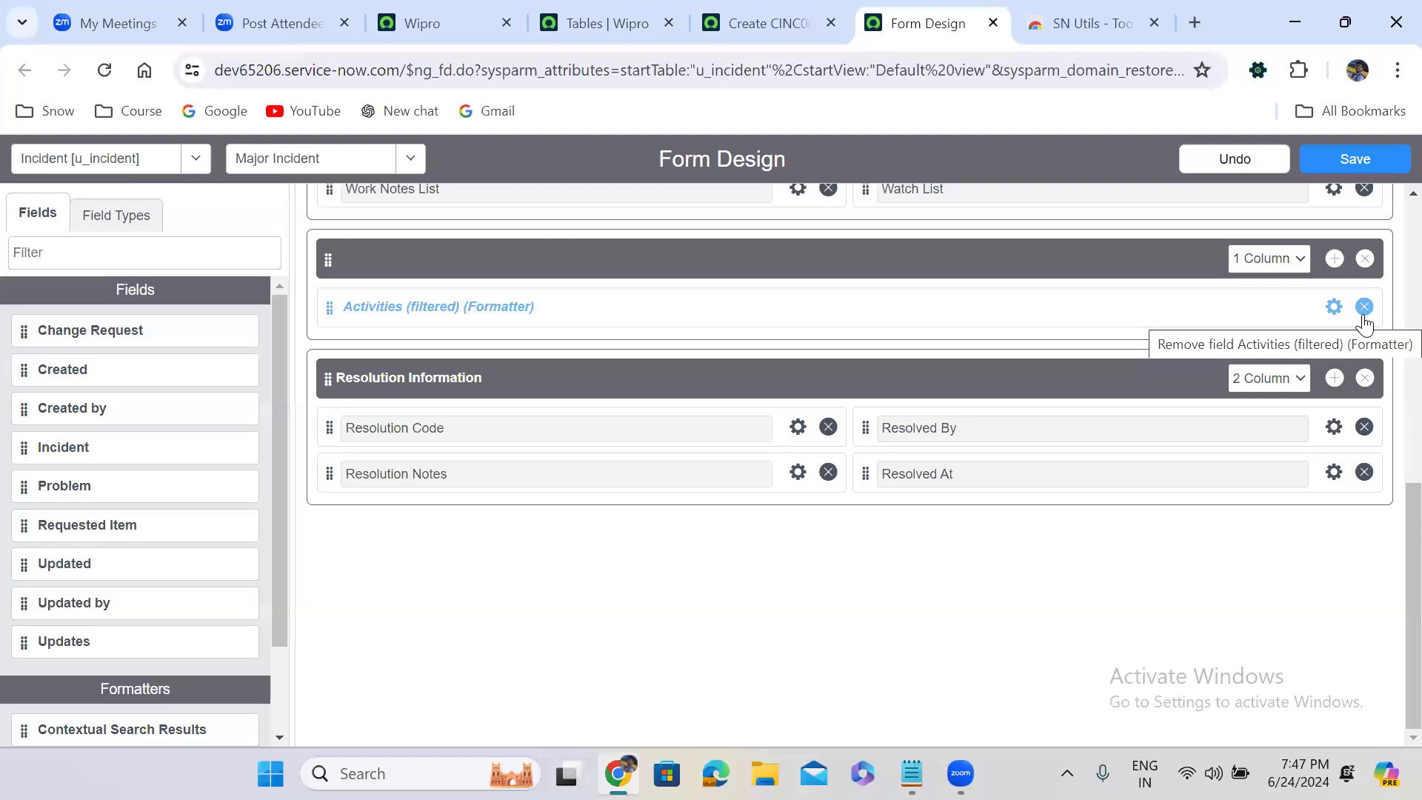
{"action": "left_click", "coordinate": [1355, 160]}
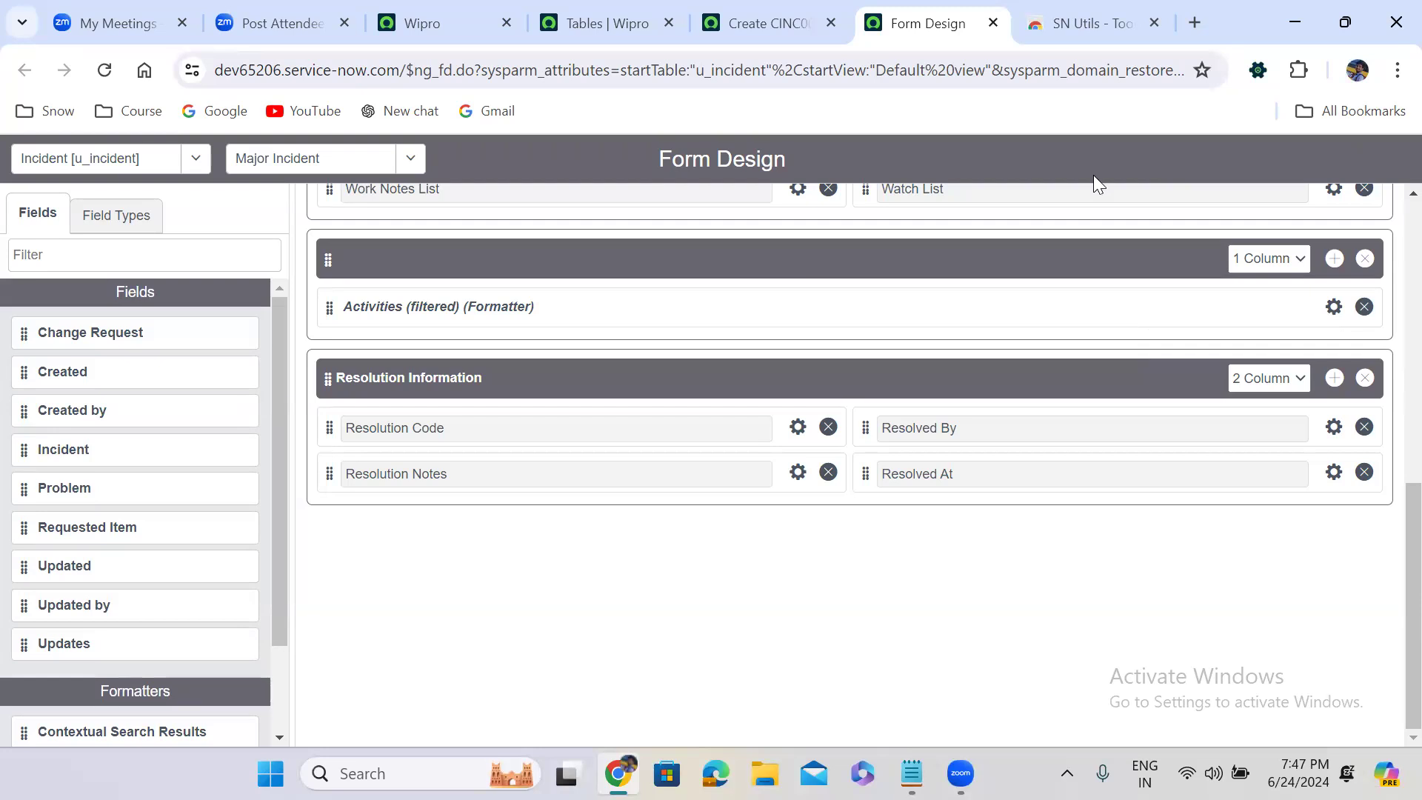
Return to the Default view and create another new view named Self Service from it
{"action": "scroll", "coordinate": [1384, 422], "scroll_direction": "up", "scroll_amount": 10}
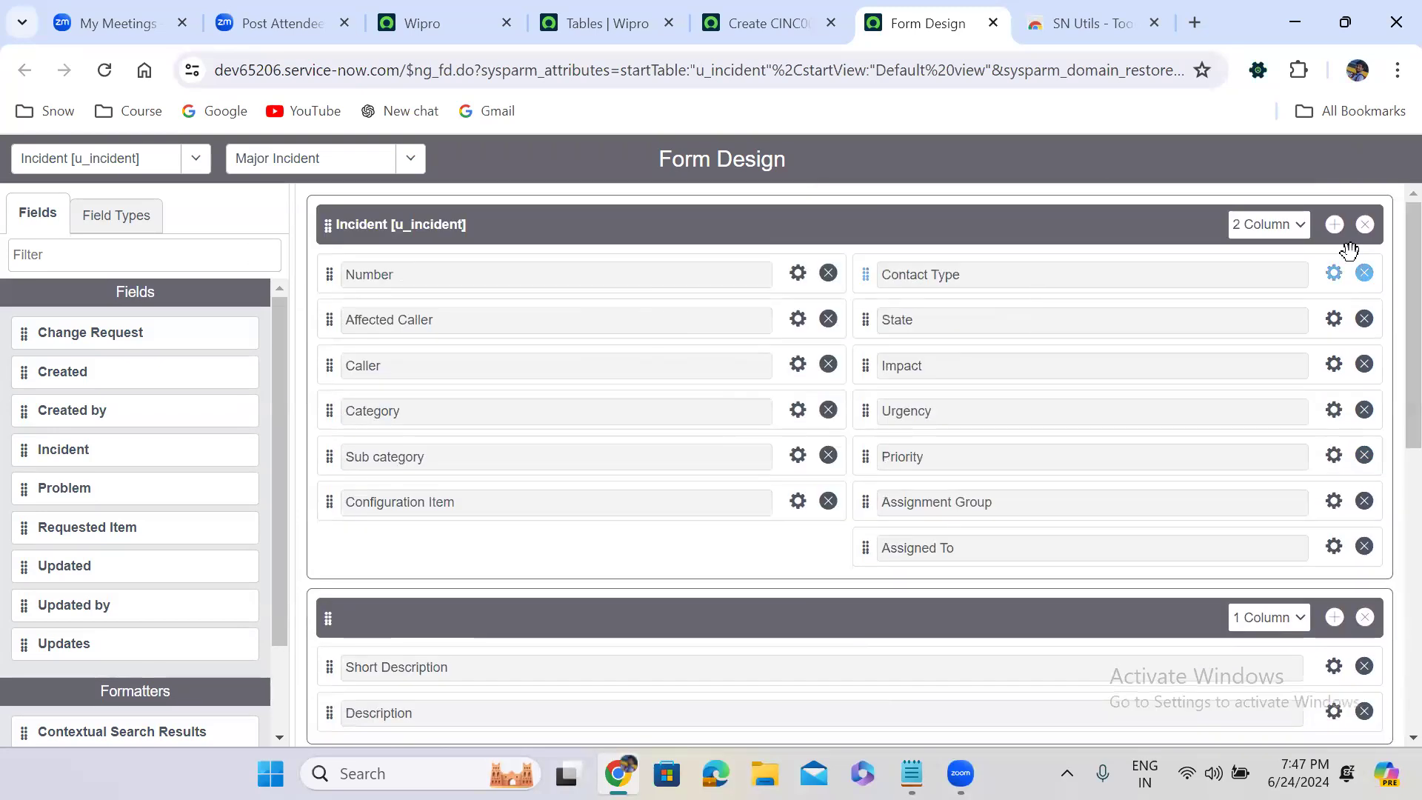
{"action": "left_click", "coordinate": [341, 158]}
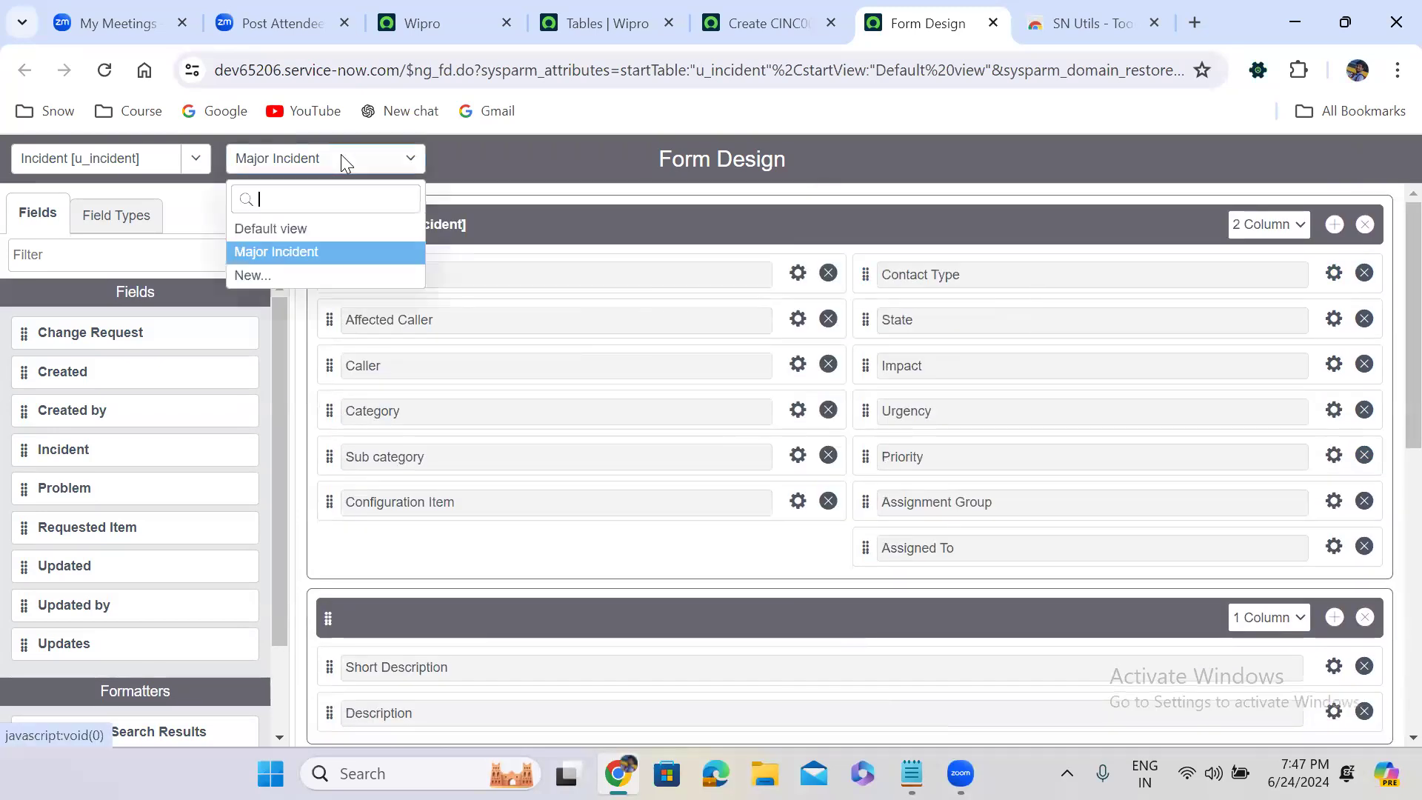
{"action": "left_click", "coordinate": [288, 234]}
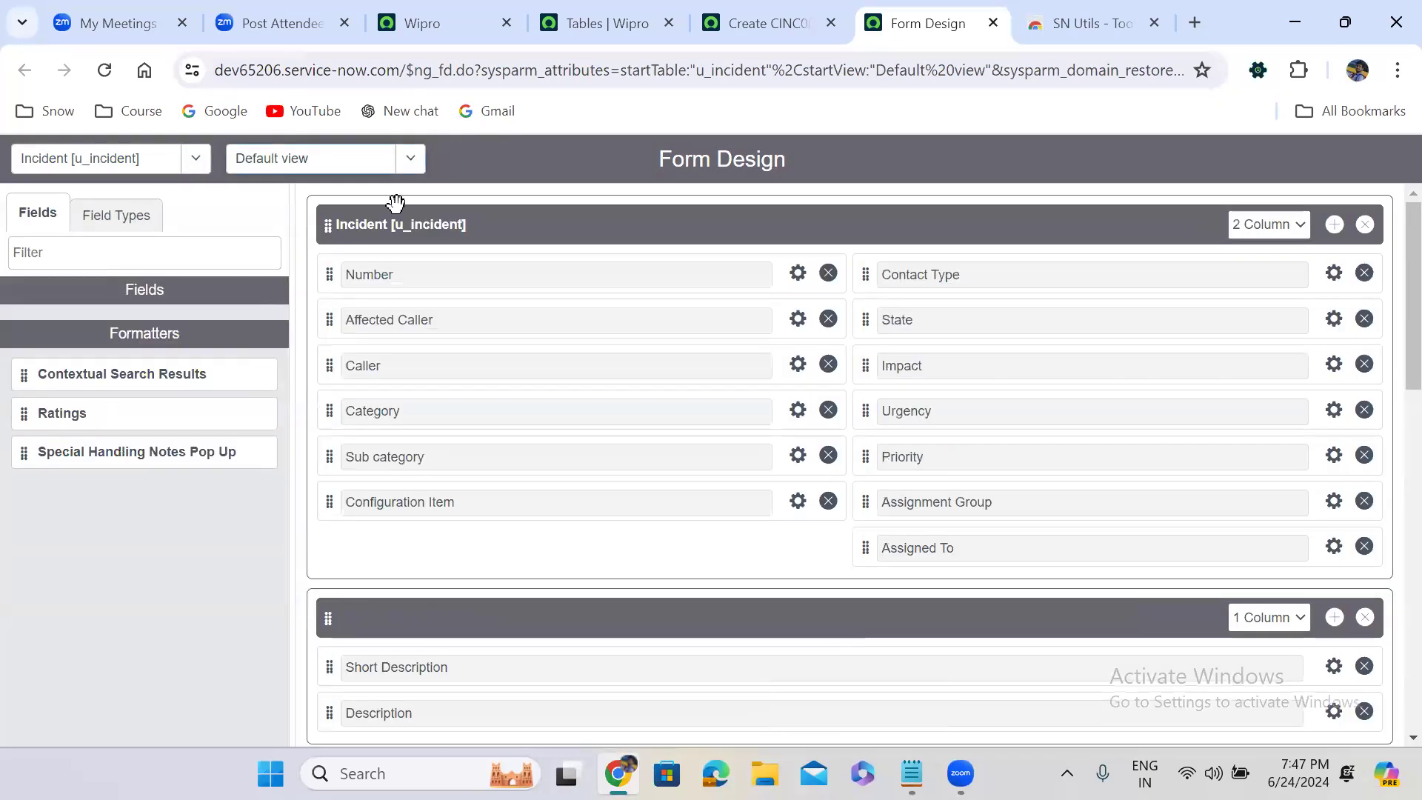
{"action": "left_click", "coordinate": [323, 157]}
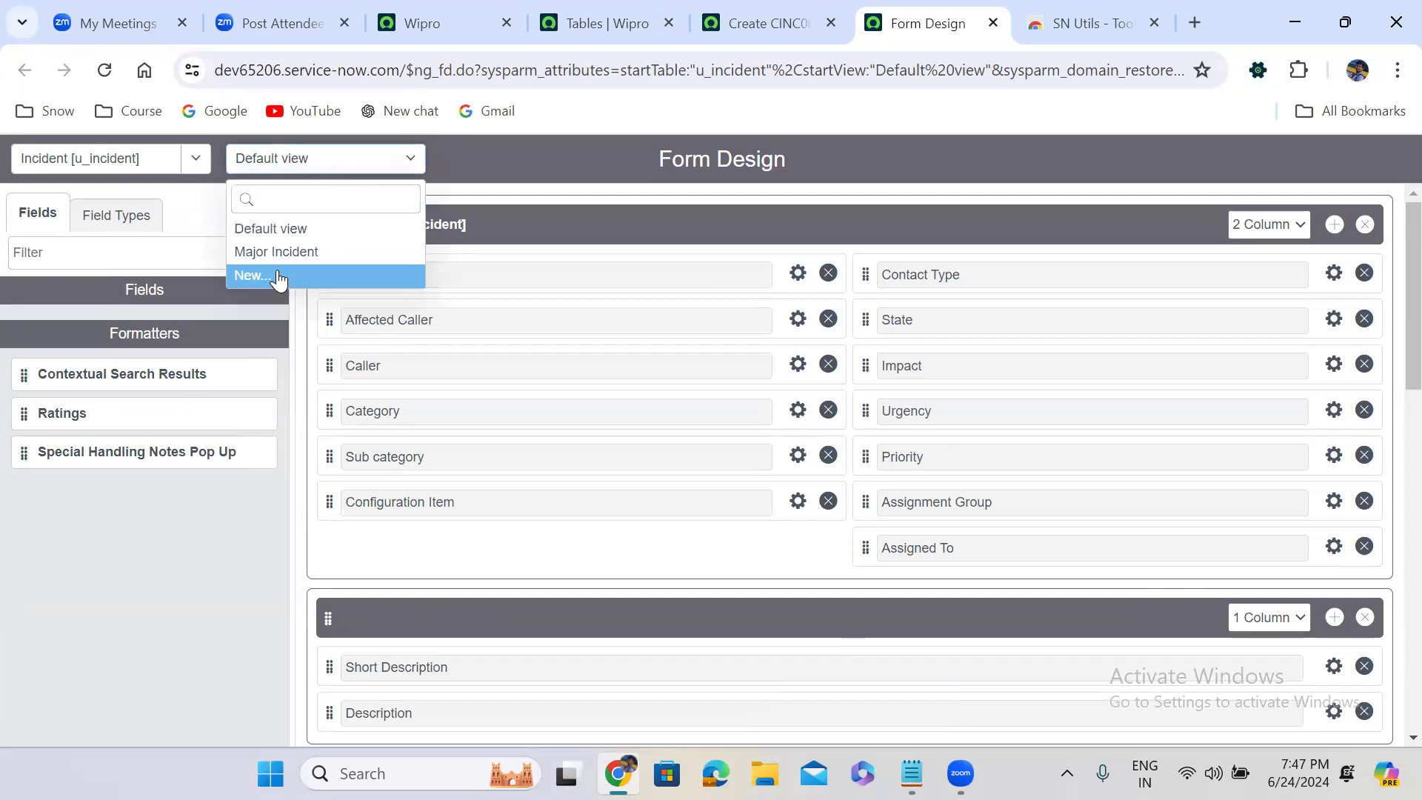
{"action": "left_click", "coordinate": [252, 275]}
{"action": "type", "text": "S"}
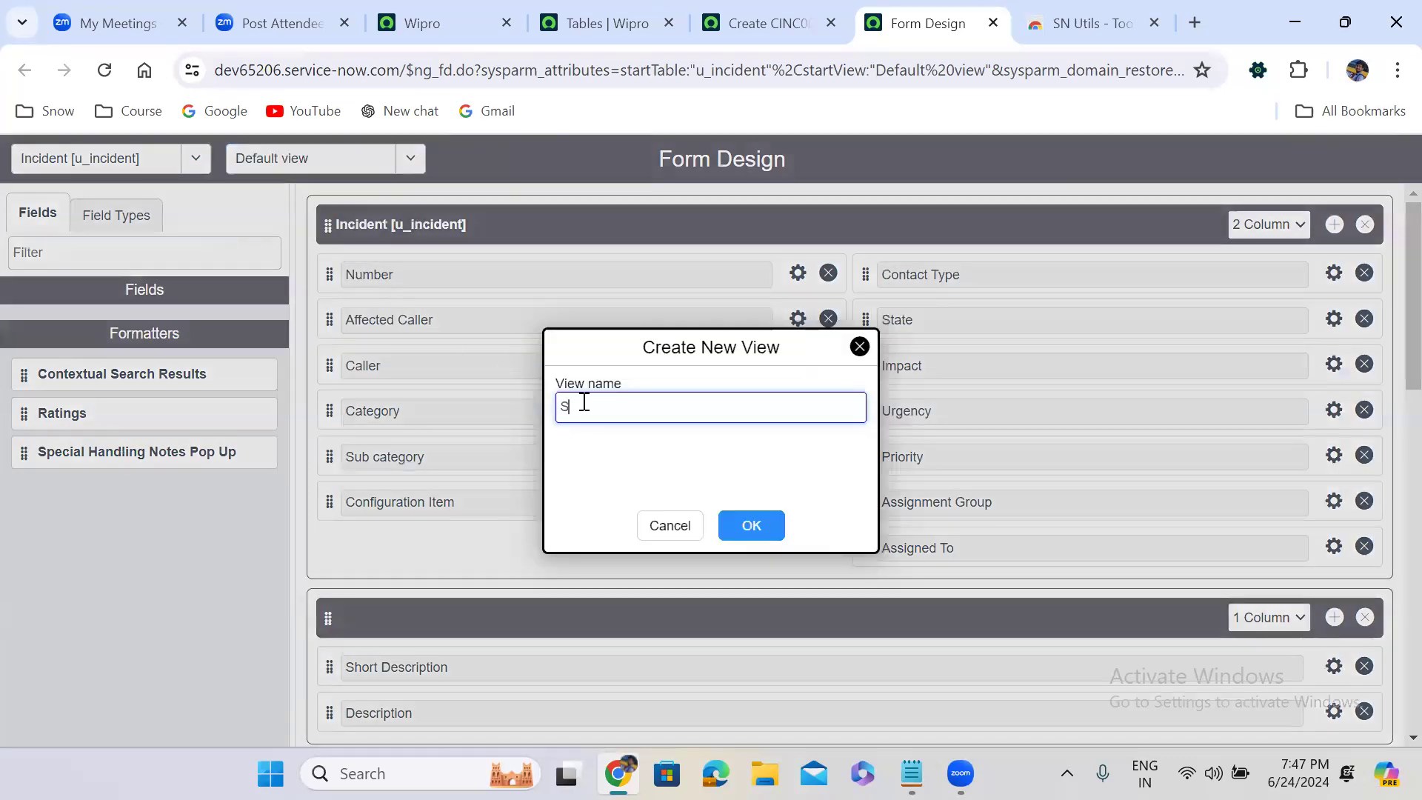
{"action": "type", "text": "elf Service"}
{"action": "left_click", "coordinate": [752, 528]}
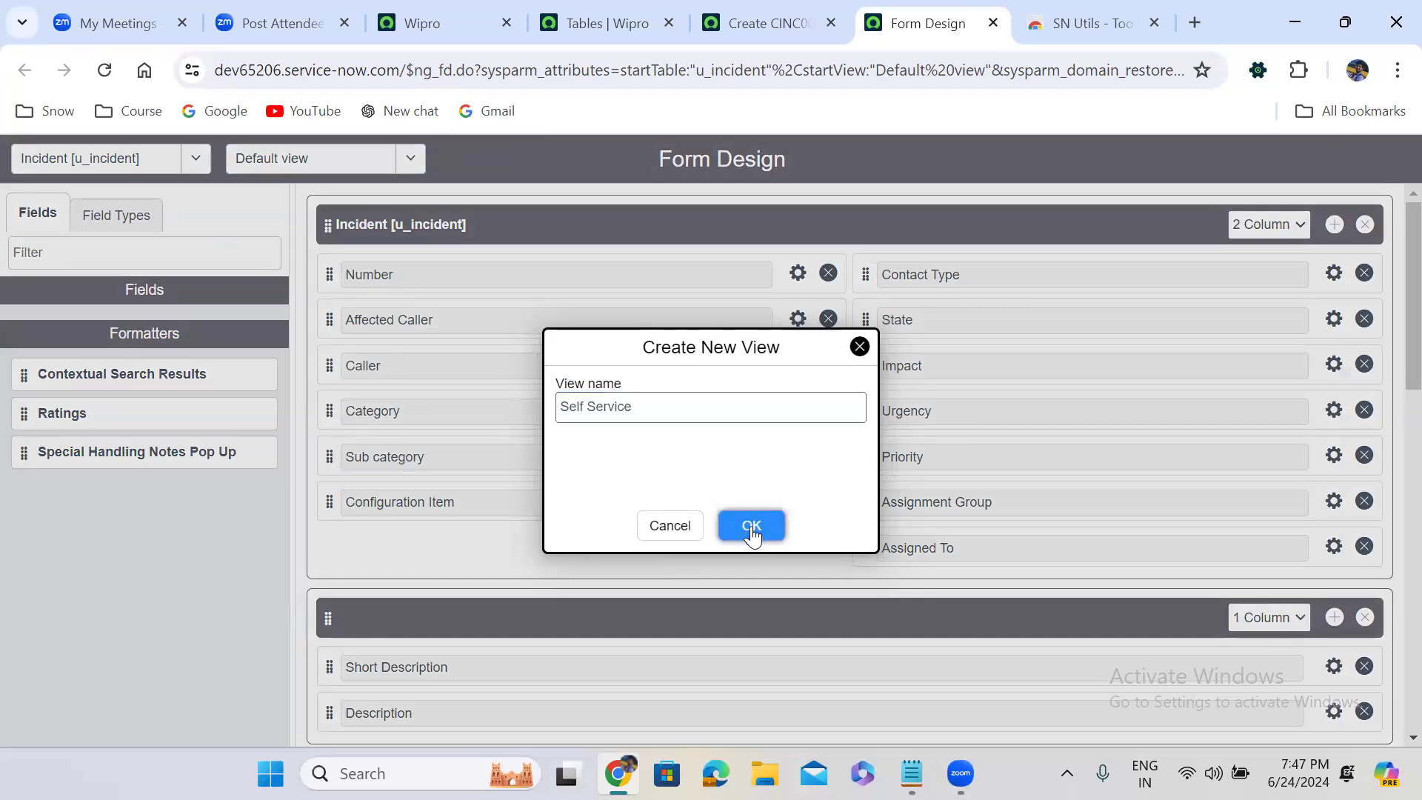
Set the main Incident section to 1 Column and remove Configuration Item, Contact Type, Impact, Urgency and Priority
{"action": "left_click", "coordinate": [1263, 233]}
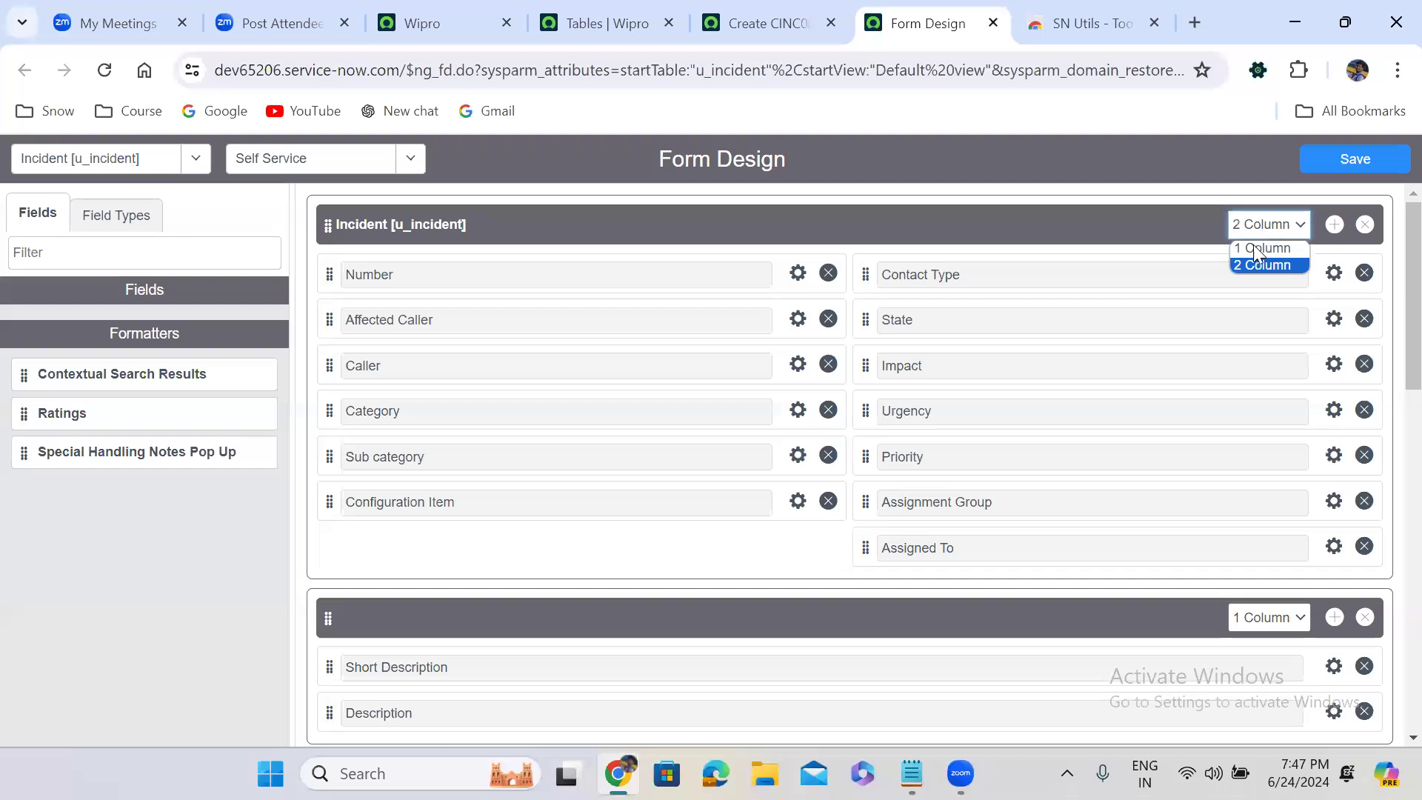
{"action": "left_click", "coordinate": [1252, 252]}
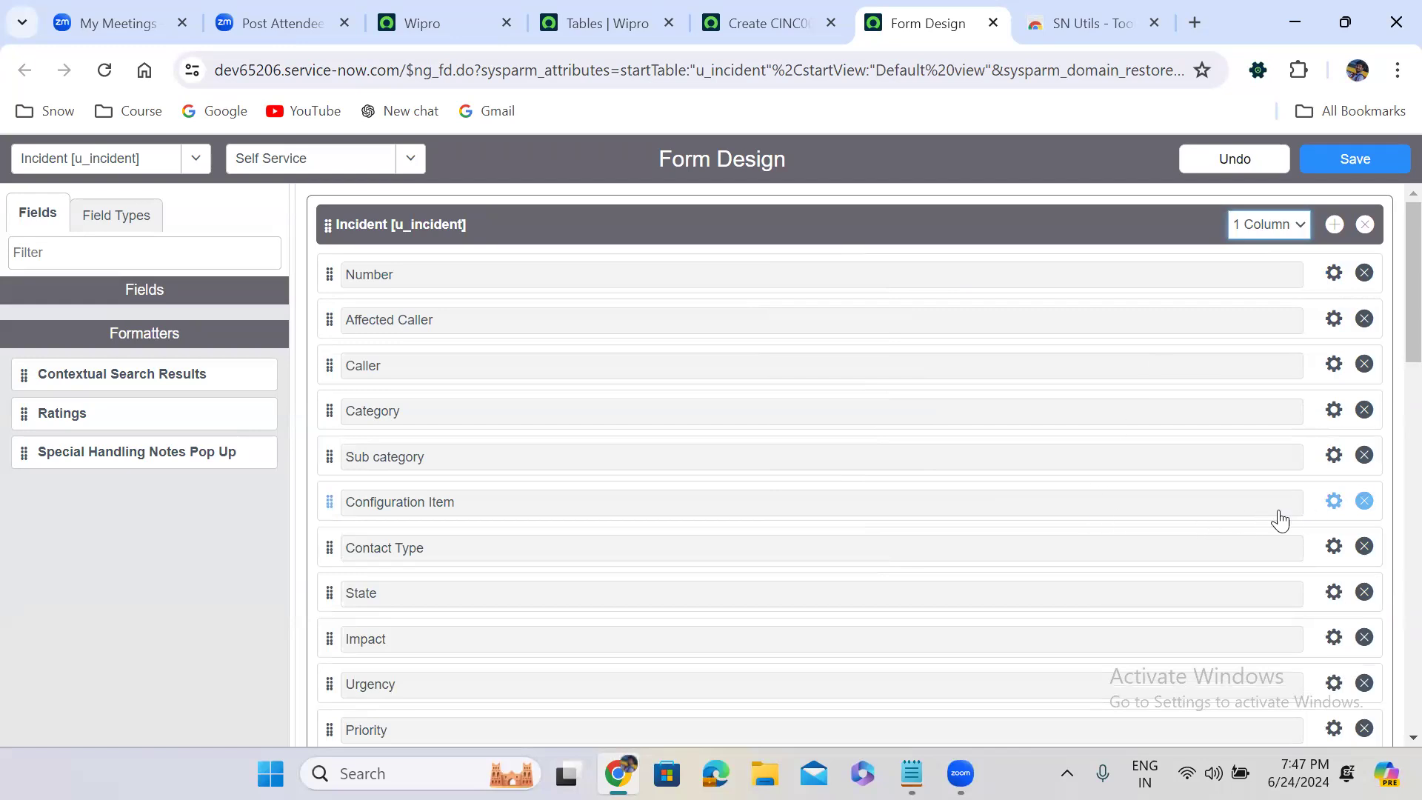
{"action": "left_click", "coordinate": [1363, 501]}
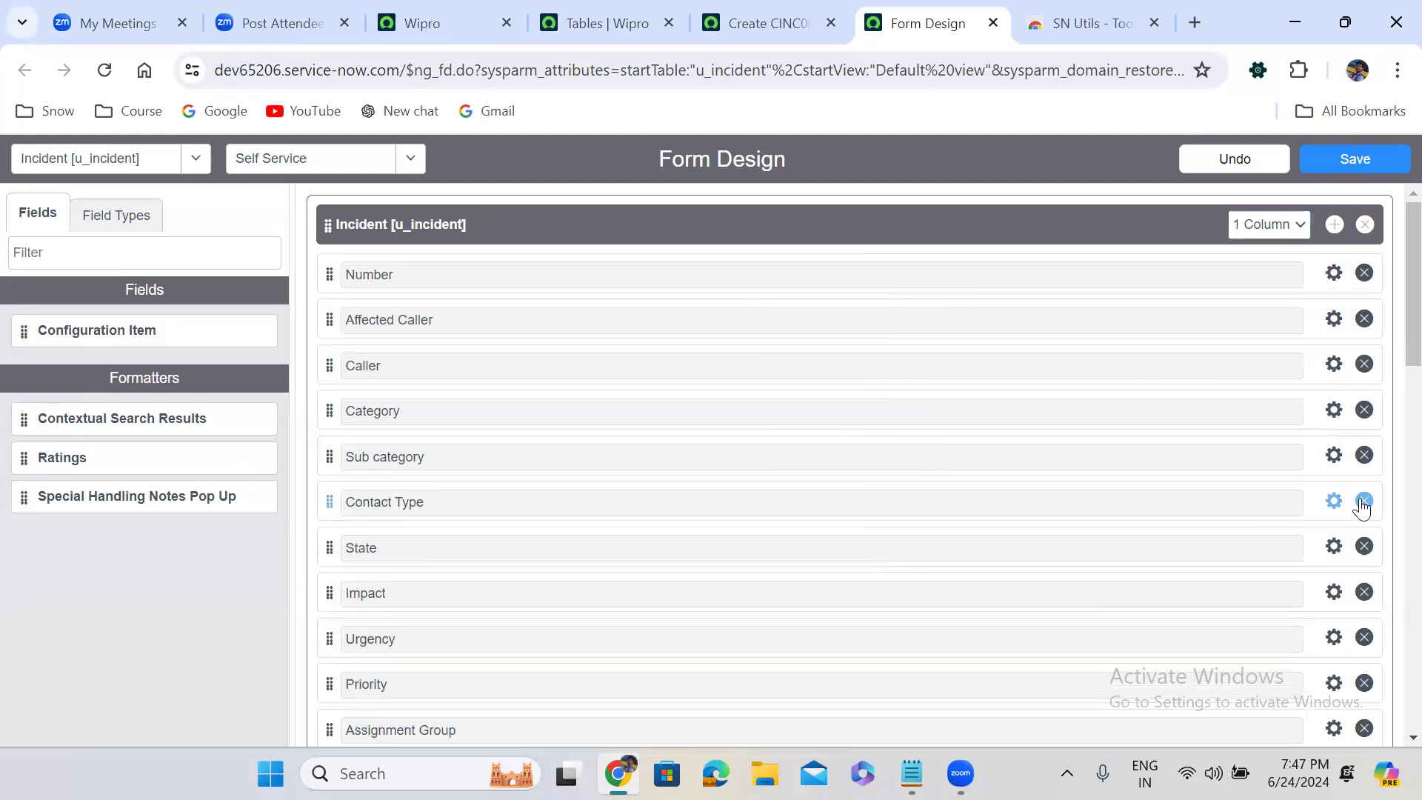
{"action": "left_click", "coordinate": [1364, 503]}
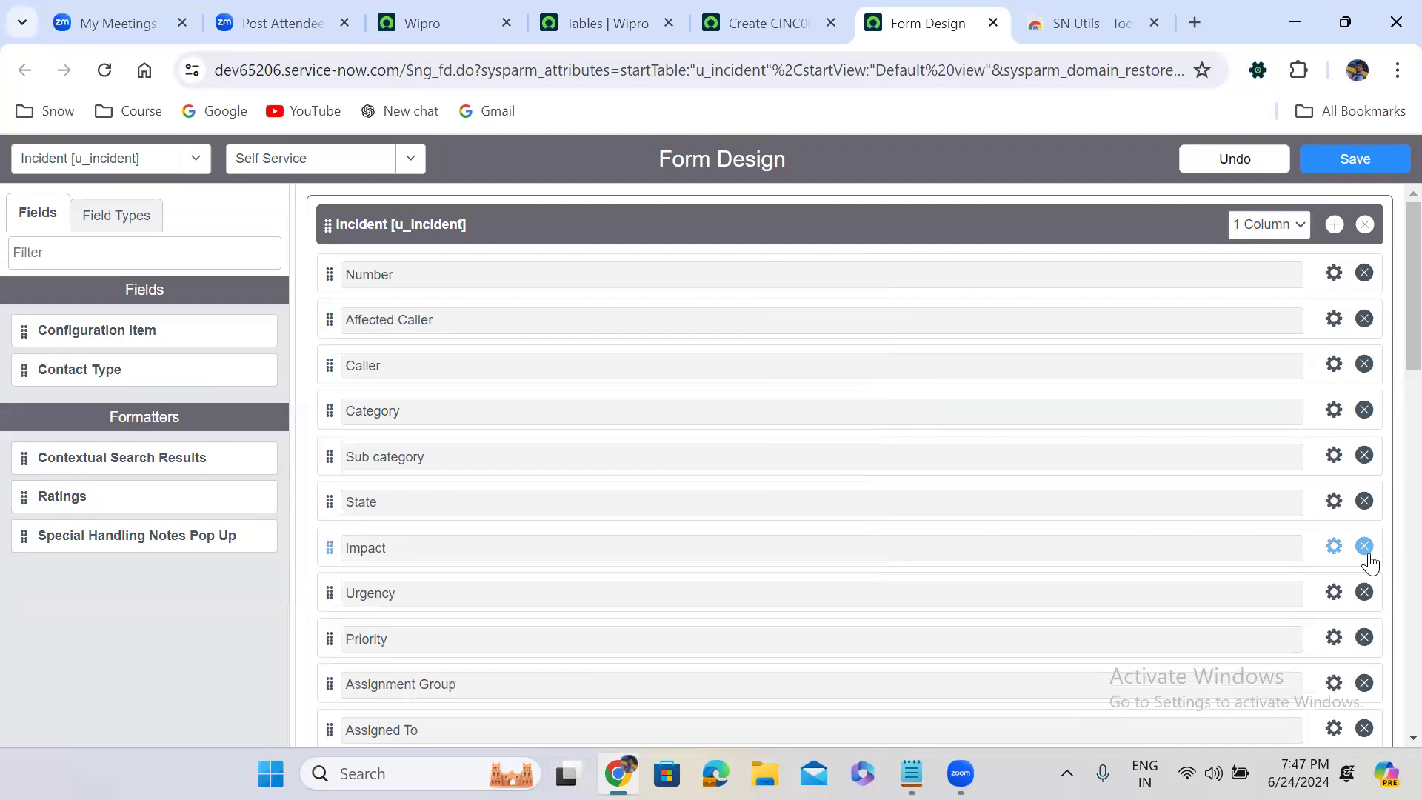
{"action": "left_click", "coordinate": [1363, 547]}
{"action": "left_click", "coordinate": [1364, 546]}
{"action": "left_click", "coordinate": [1364, 547]}
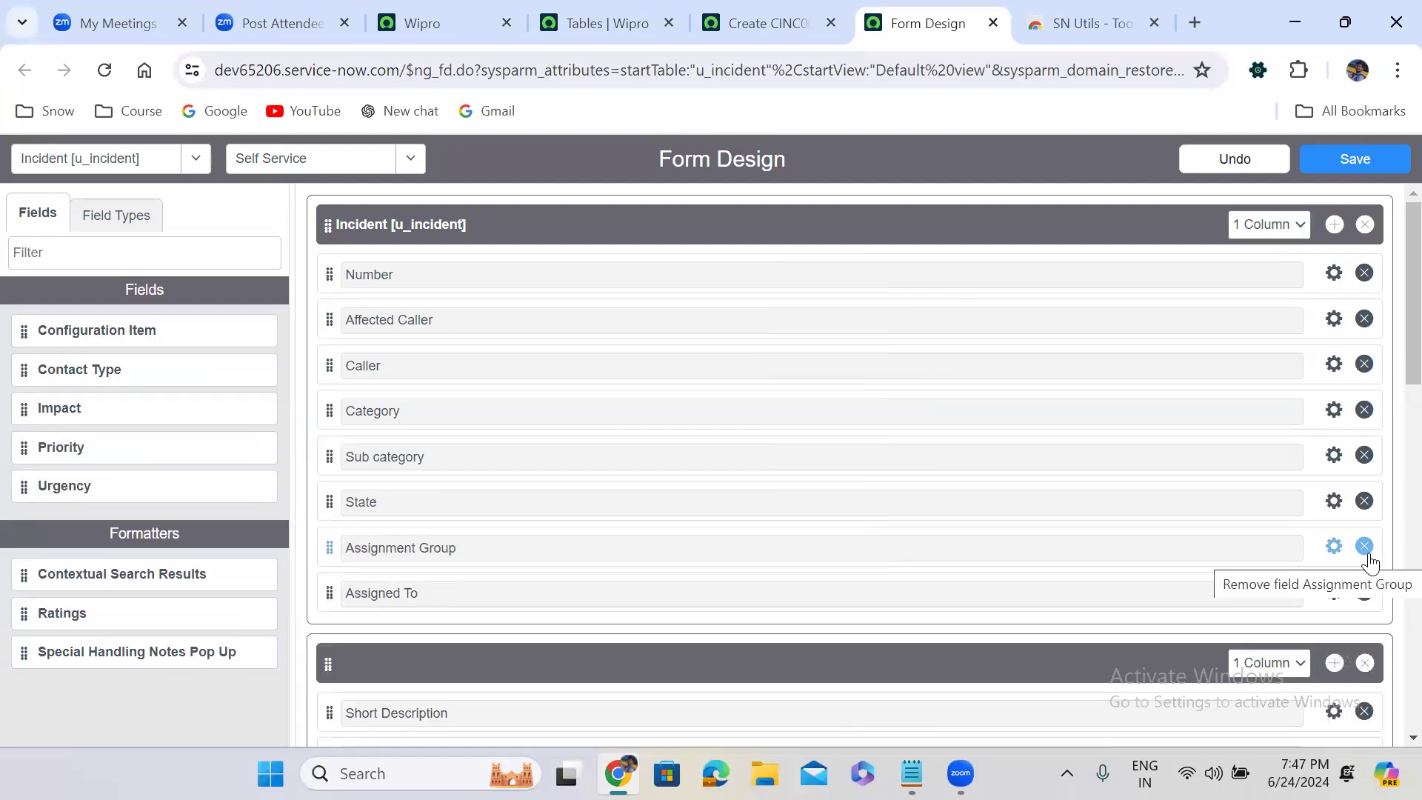
Delete the Related Records, Resolution Information and System Information sections from the Self Service view and save it
{"action": "scroll", "coordinate": [1387, 400], "scroll_direction": "down", "scroll_amount": 3}
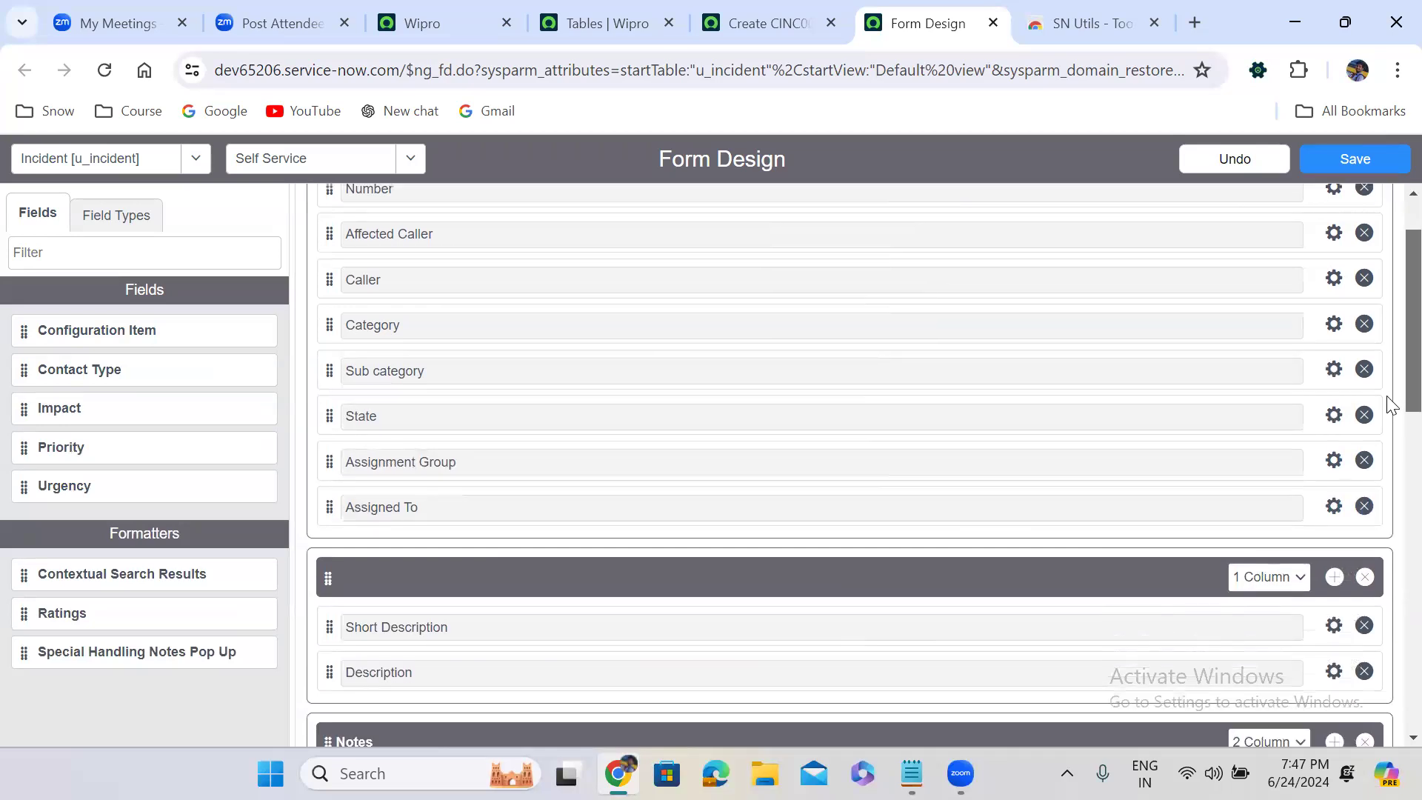
{"action": "scroll", "coordinate": [1388, 462], "scroll_direction": "down", "scroll_amount": 2}
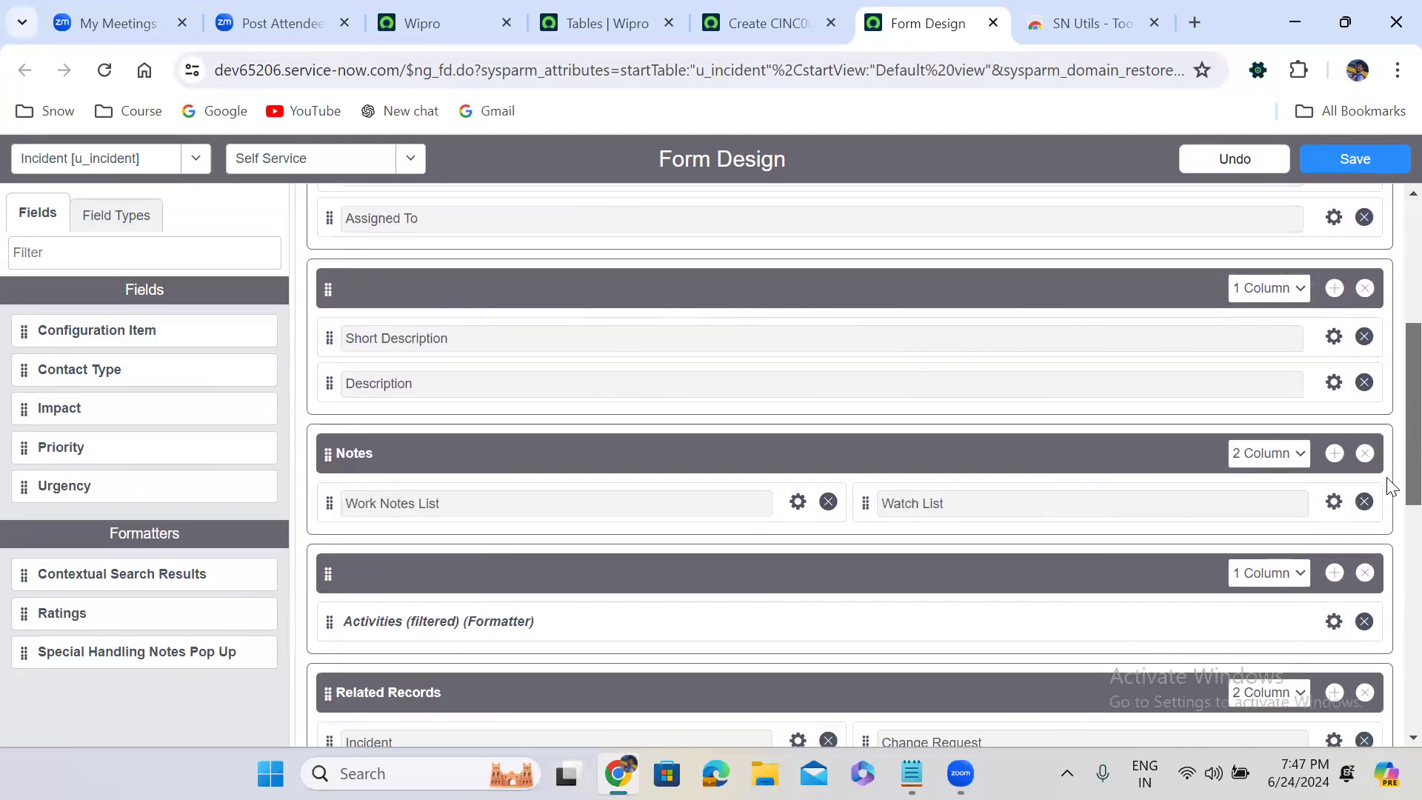
{"action": "scroll", "coordinate": [1387, 495], "scroll_direction": "down", "scroll_amount": 1}
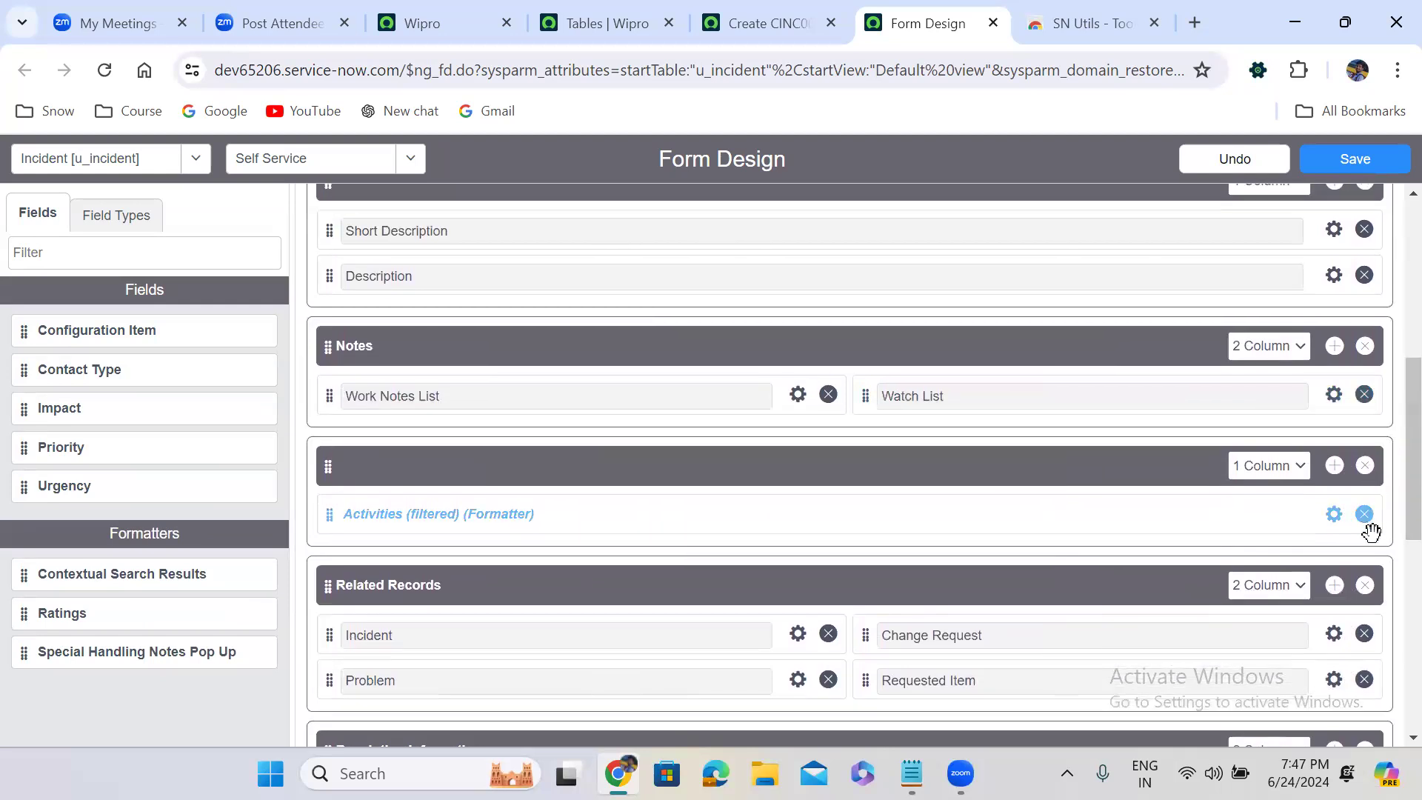
{"action": "left_click", "coordinate": [1365, 585]}
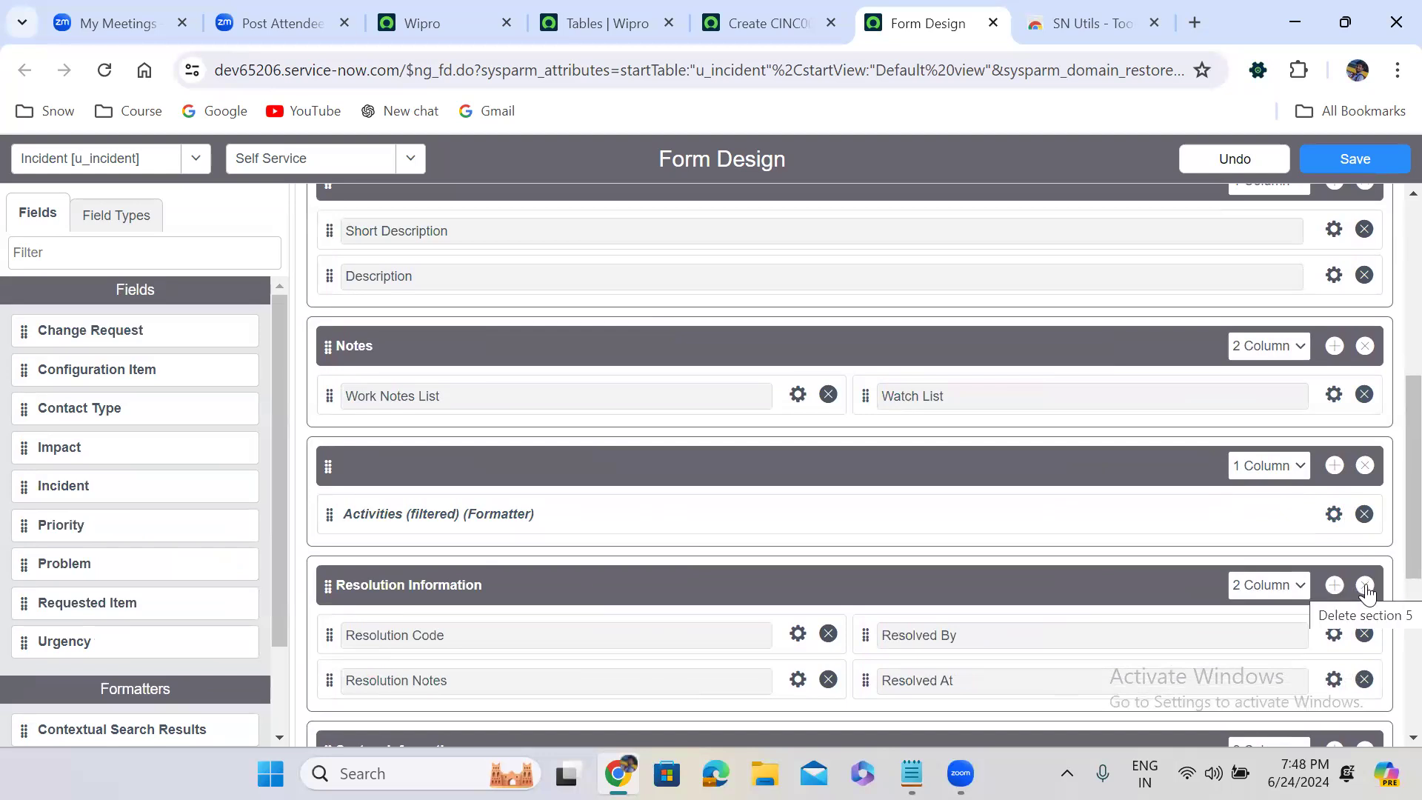
{"action": "left_click", "coordinate": [1365, 587]}
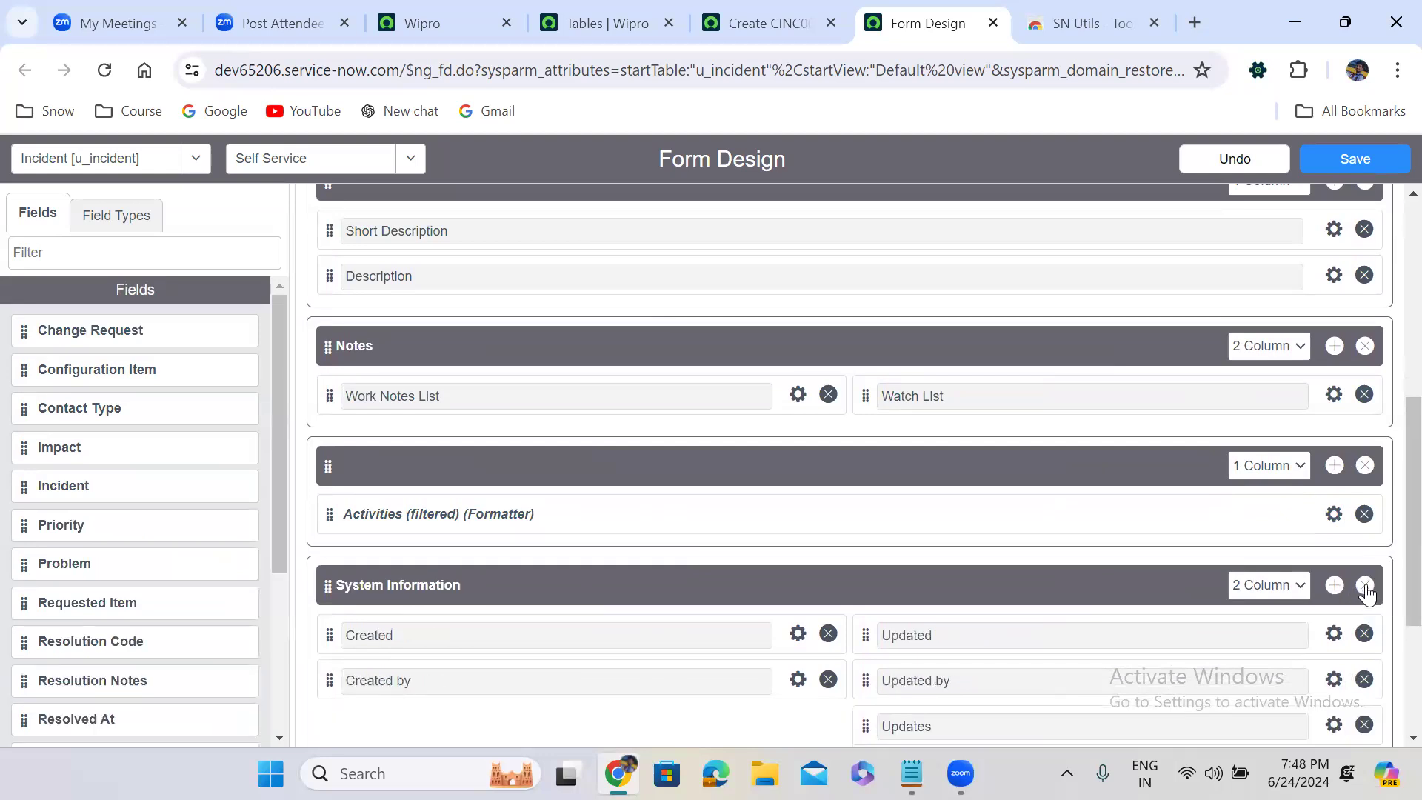
{"action": "left_click", "coordinate": [1364, 586]}
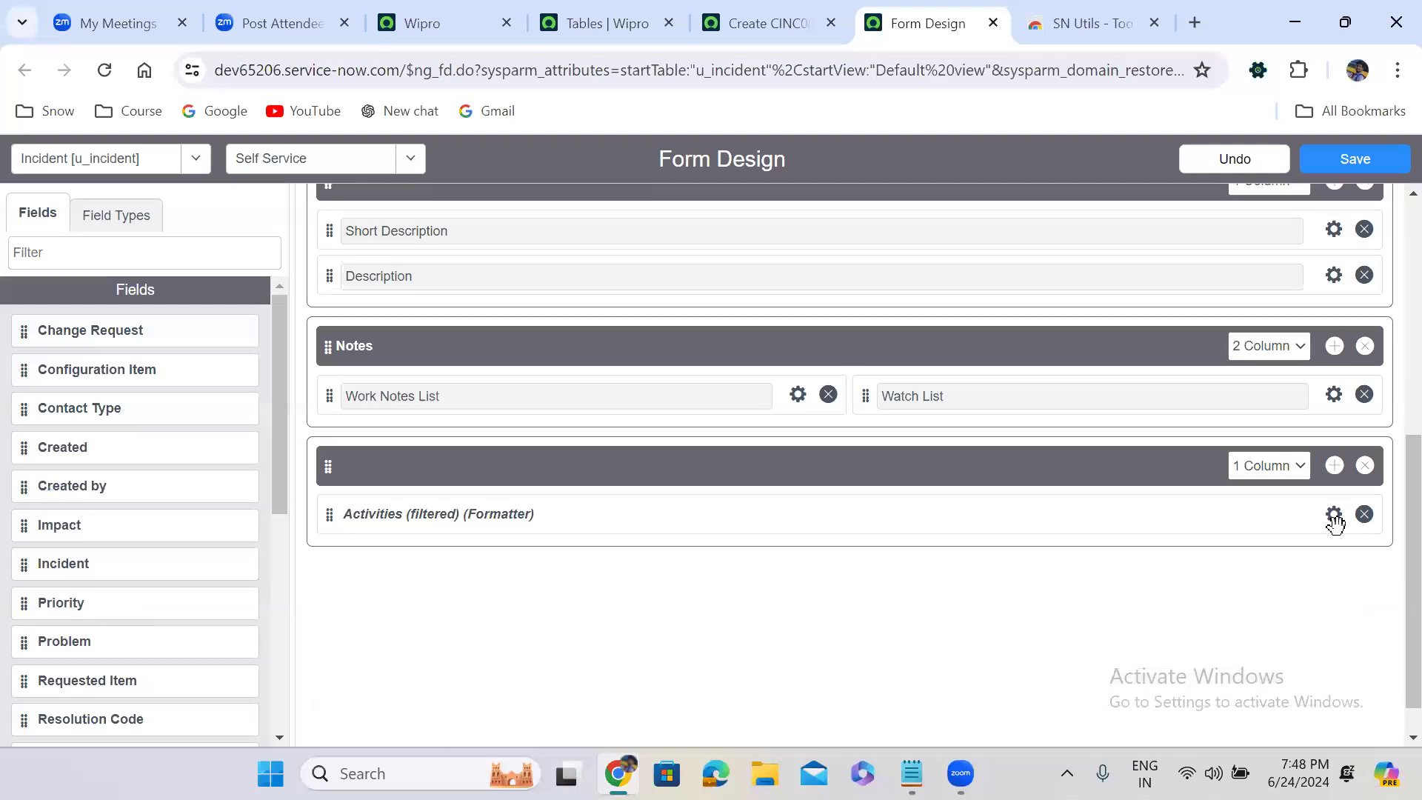
{"action": "left_click", "coordinate": [1356, 159]}
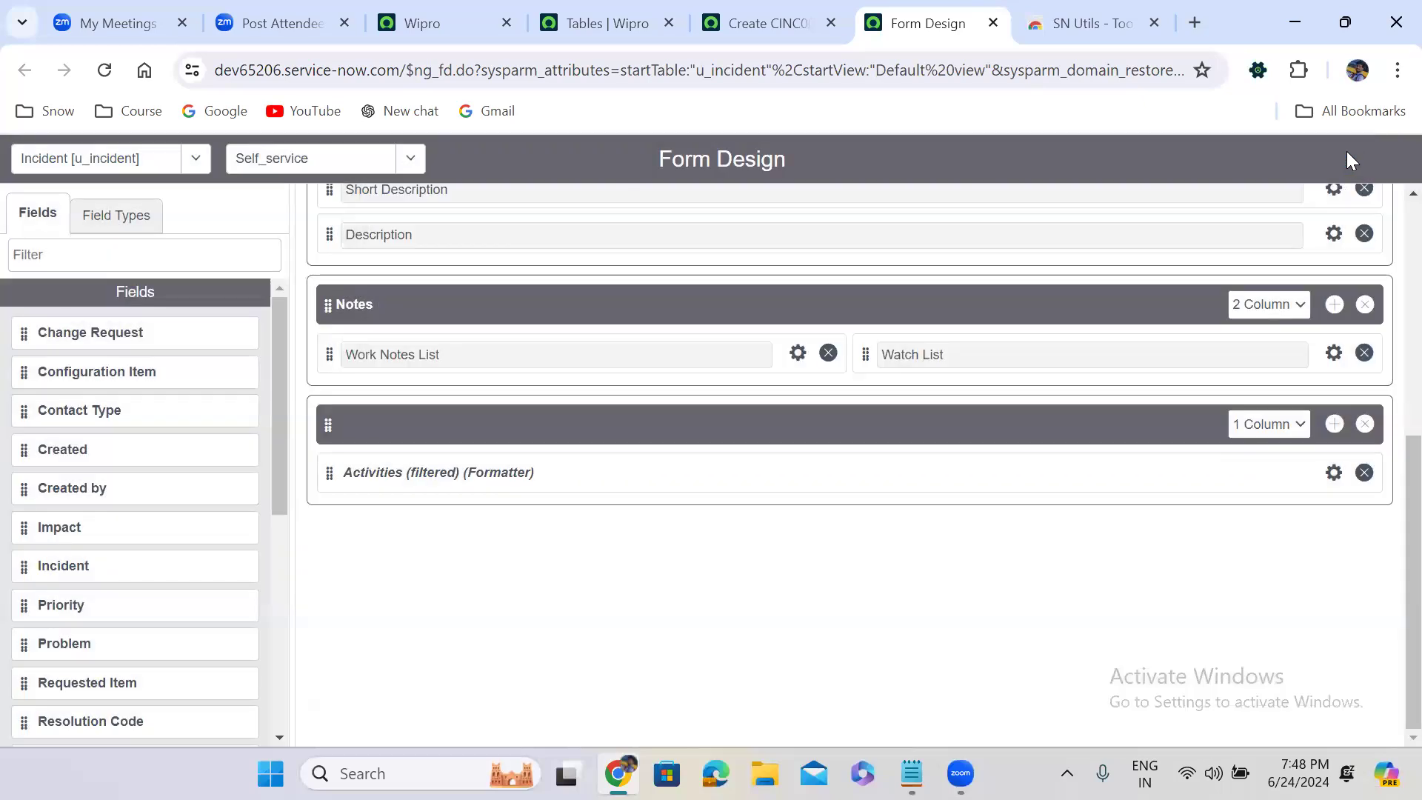
Return to the Default view and create a new view named Password from it
{"action": "left_click", "coordinate": [326, 156]}
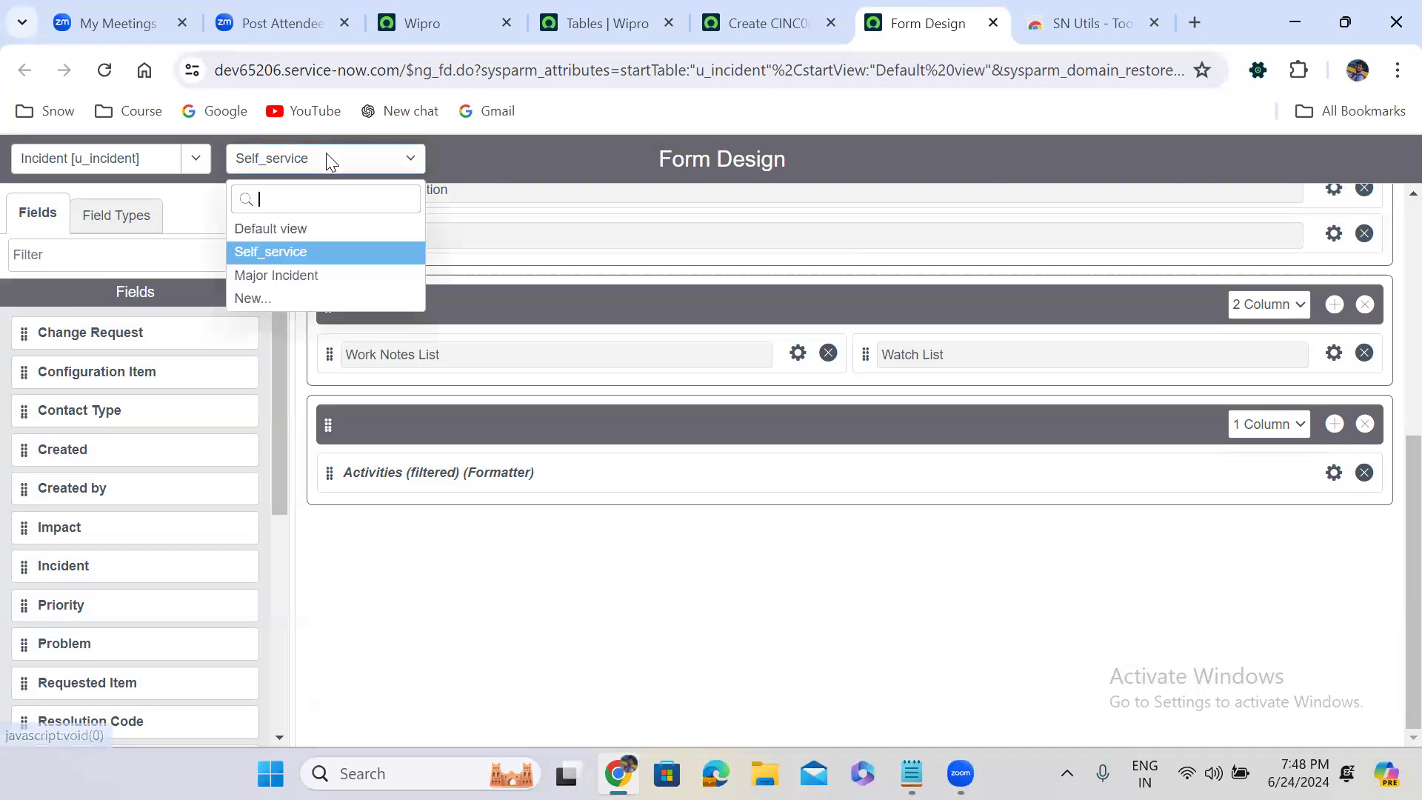
{"action": "left_click", "coordinate": [297, 230]}
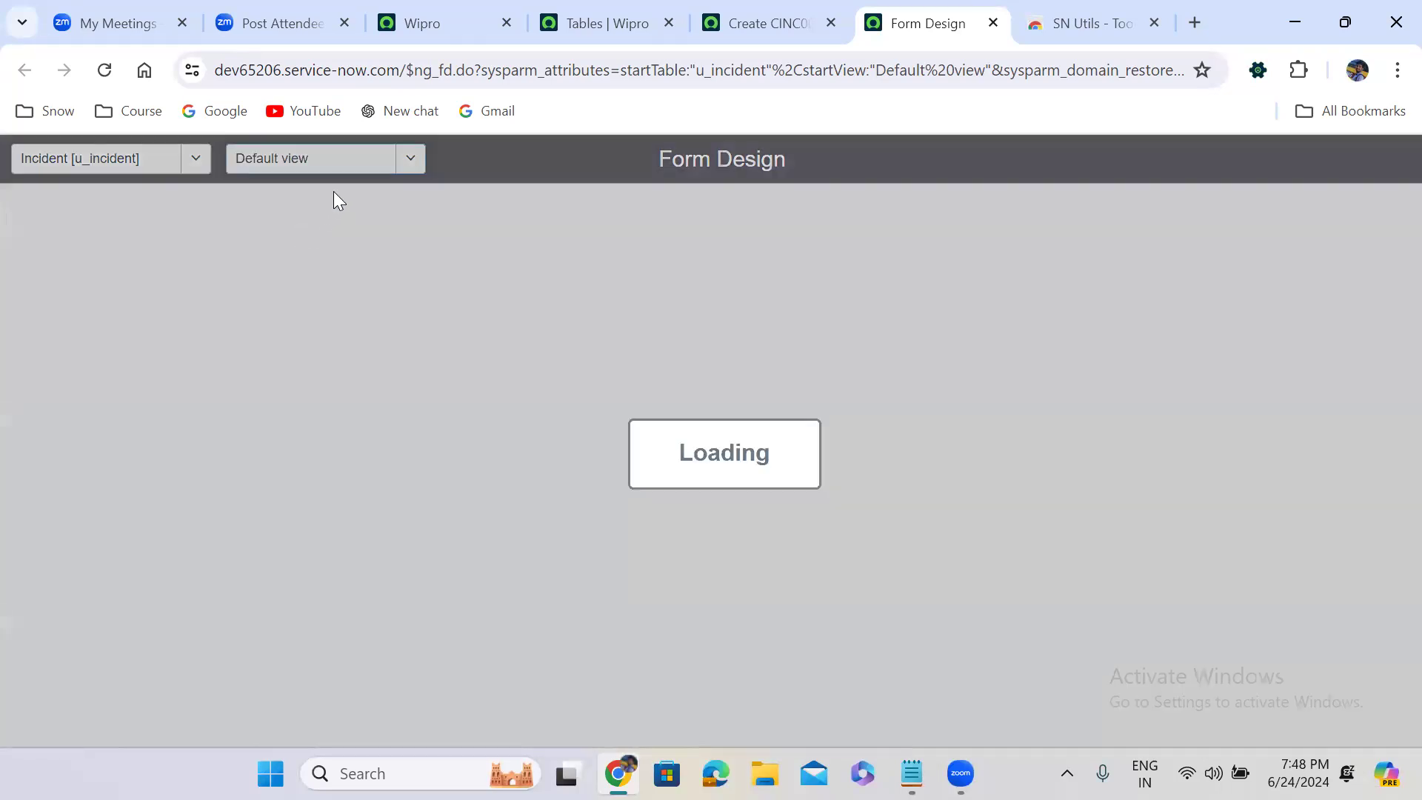
{"action": "left_click", "coordinate": [330, 164]}
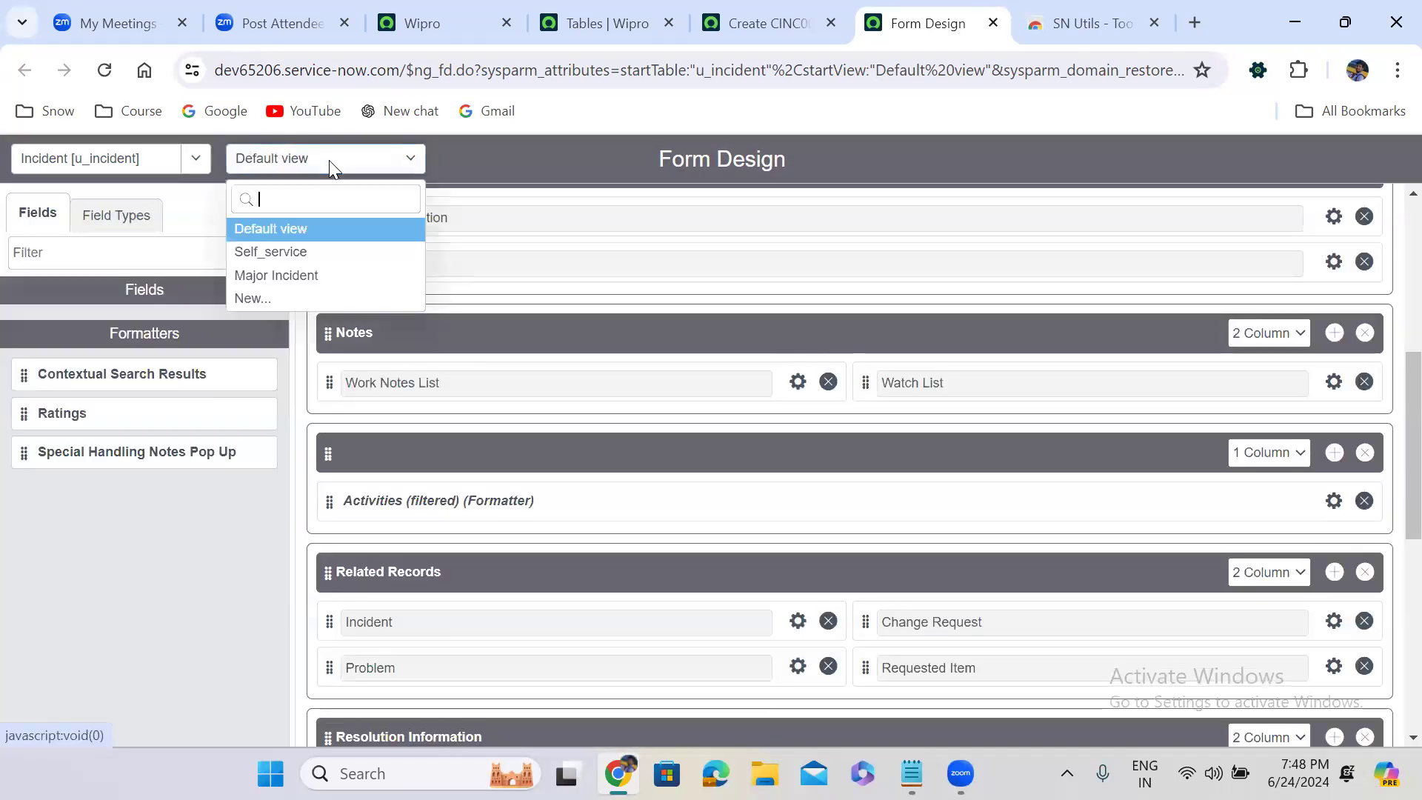
{"action": "left_click", "coordinate": [293, 294]}
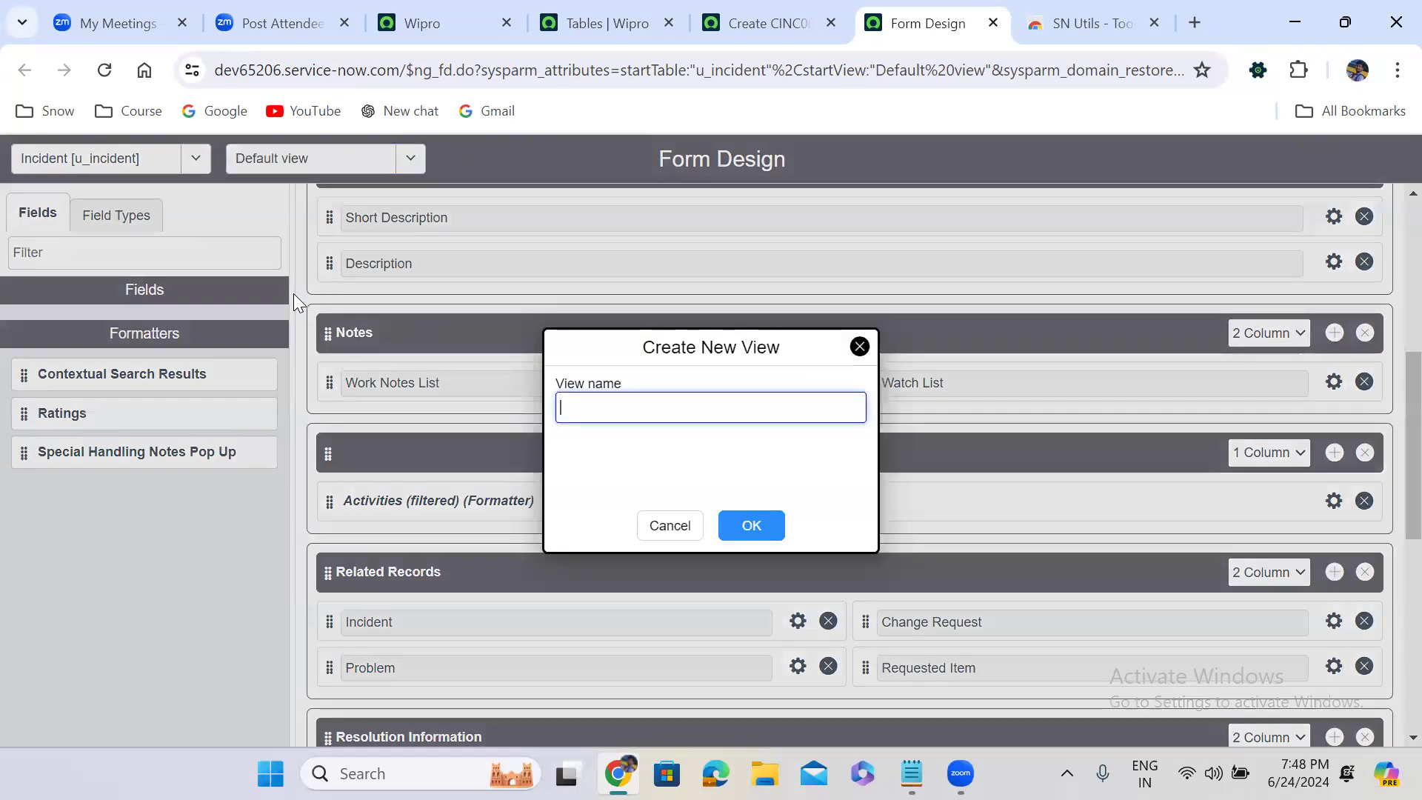
{"action": "left_click", "coordinate": [598, 404]}
{"action": "type", "text": "P"}
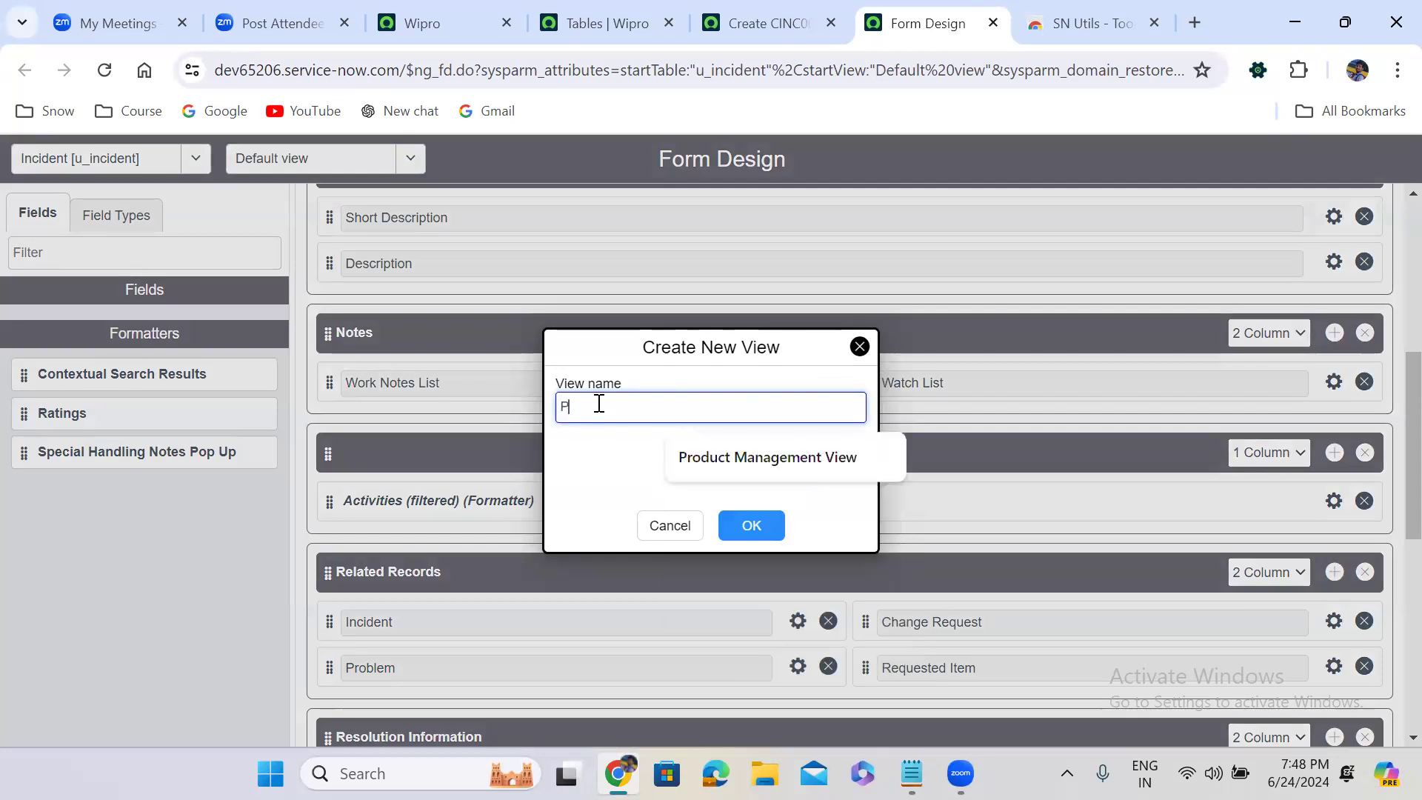
{"action": "type", "text": "assword"}
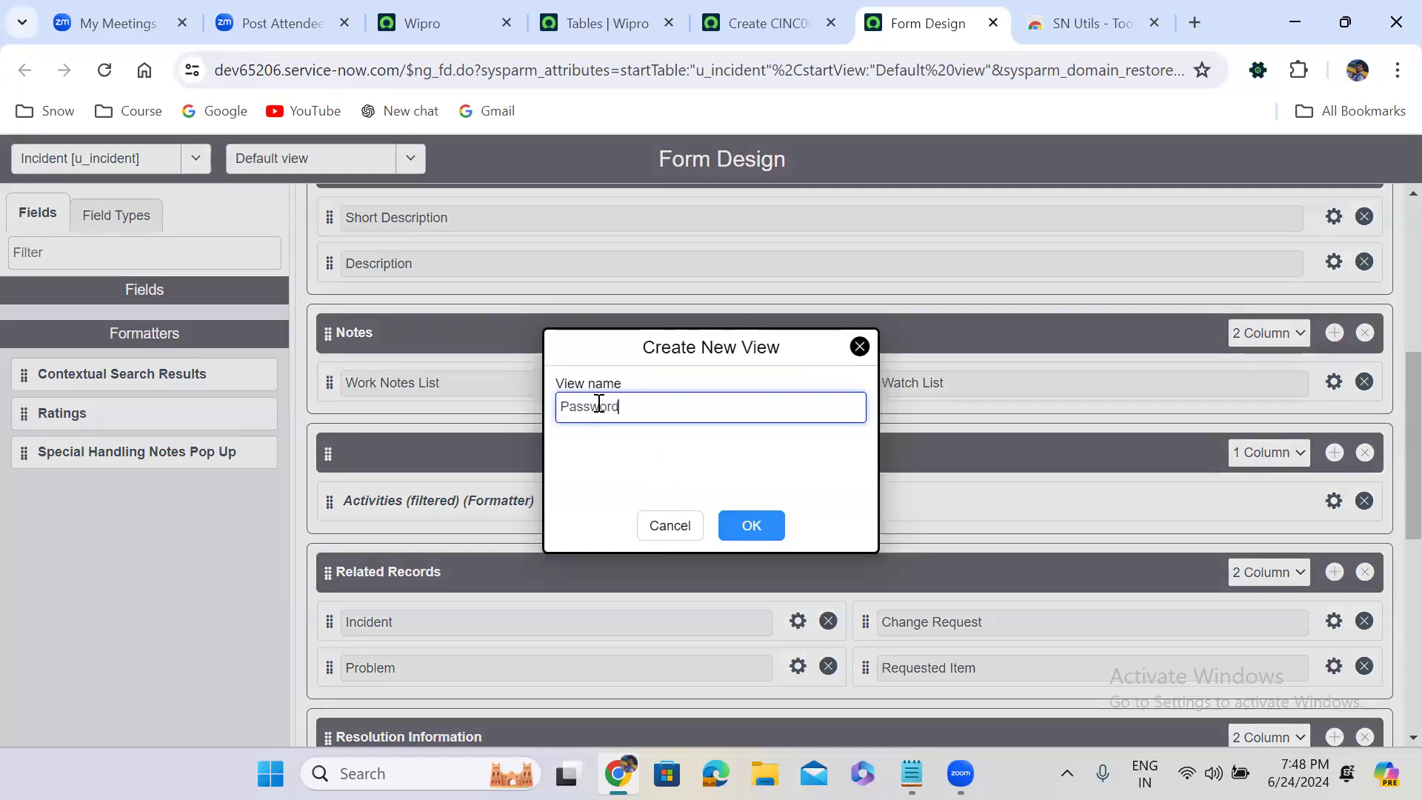
{"action": "left_click", "coordinate": [755, 527]}
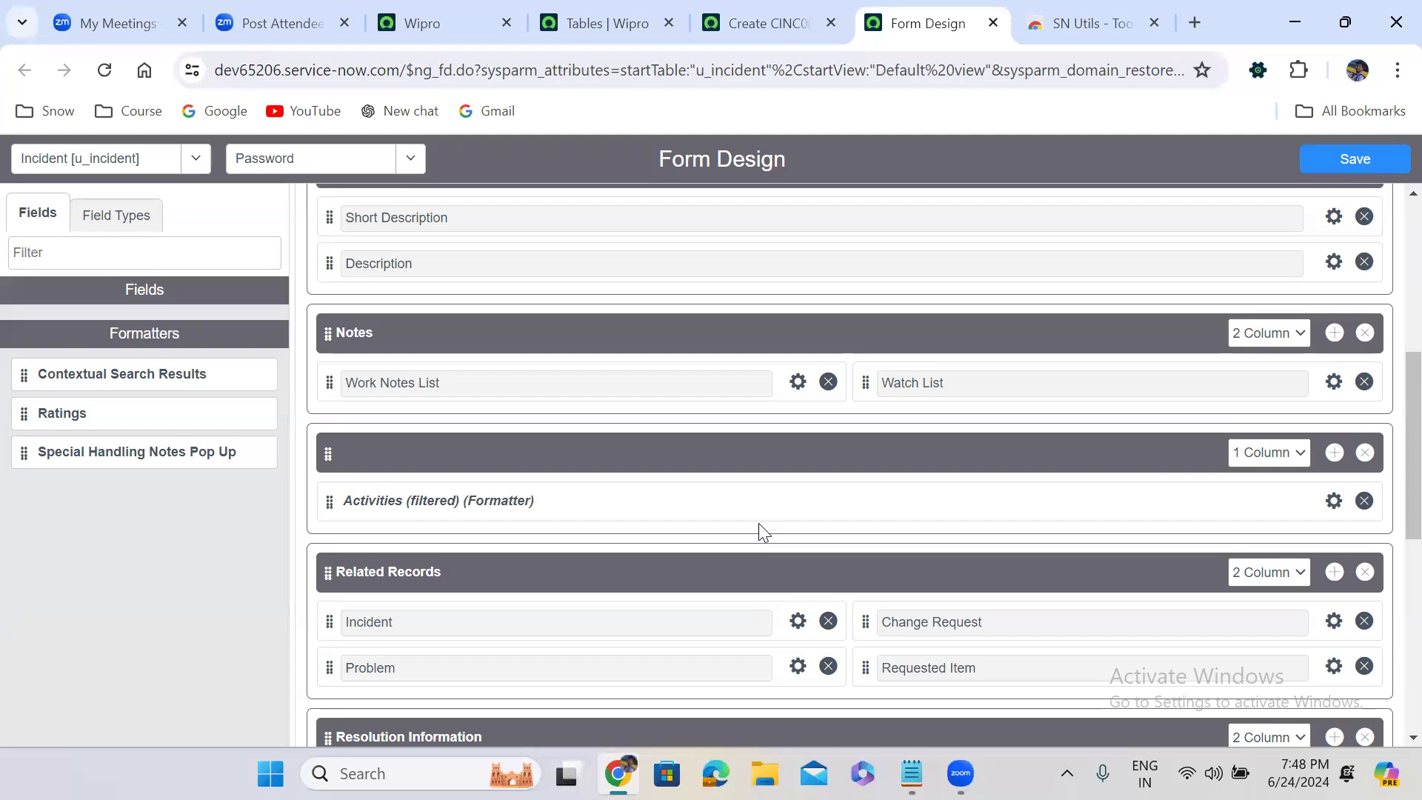
Set the main Incident section to 1 Column and remove Affected Caller, Category, Sub category and Configuration Item
{"action": "scroll", "coordinate": [1391, 495], "scroll_direction": "up", "scroll_amount": 1}
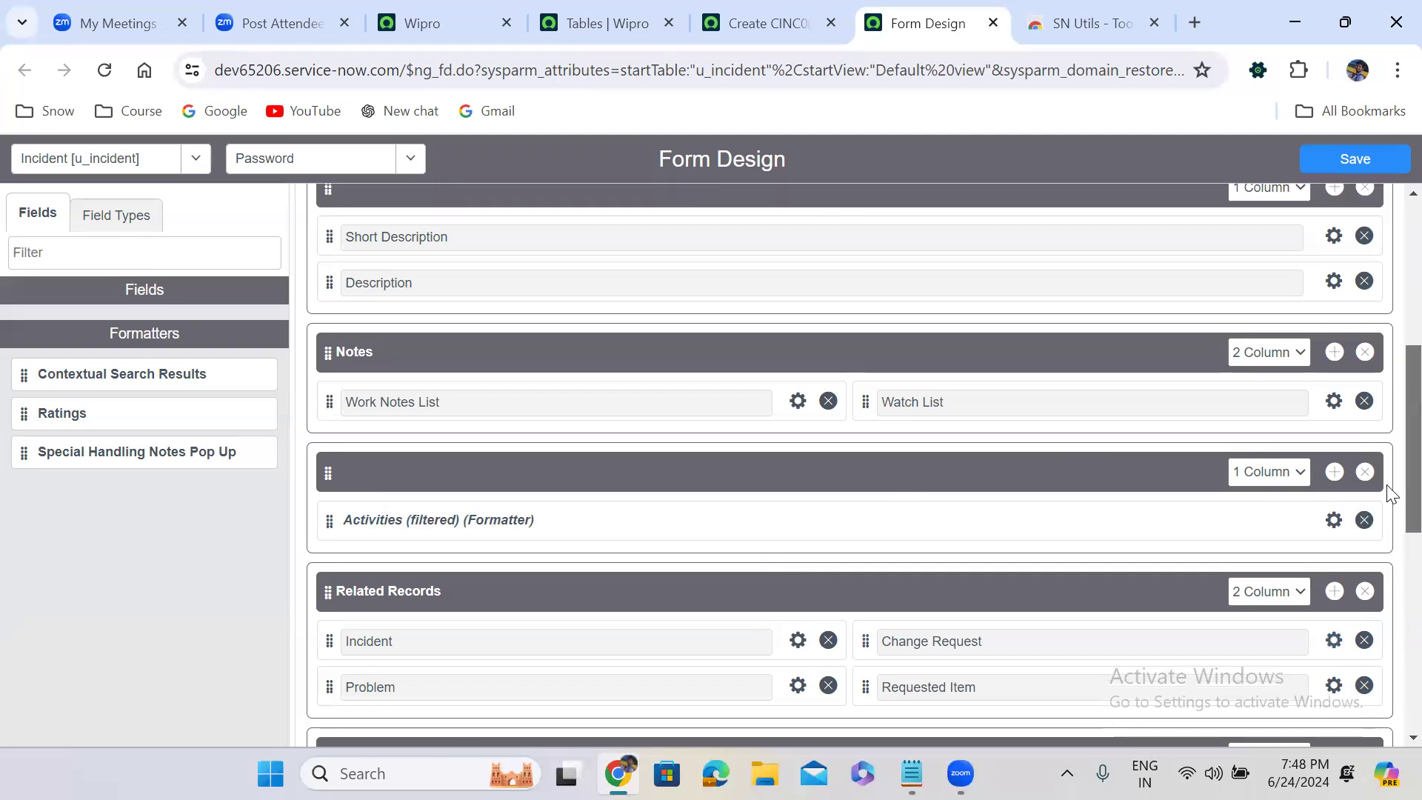
{"action": "scroll", "coordinate": [1391, 495], "scroll_direction": "up", "scroll_amount": 2}
{"action": "scroll", "coordinate": [1391, 459], "scroll_direction": "up", "scroll_amount": 1}
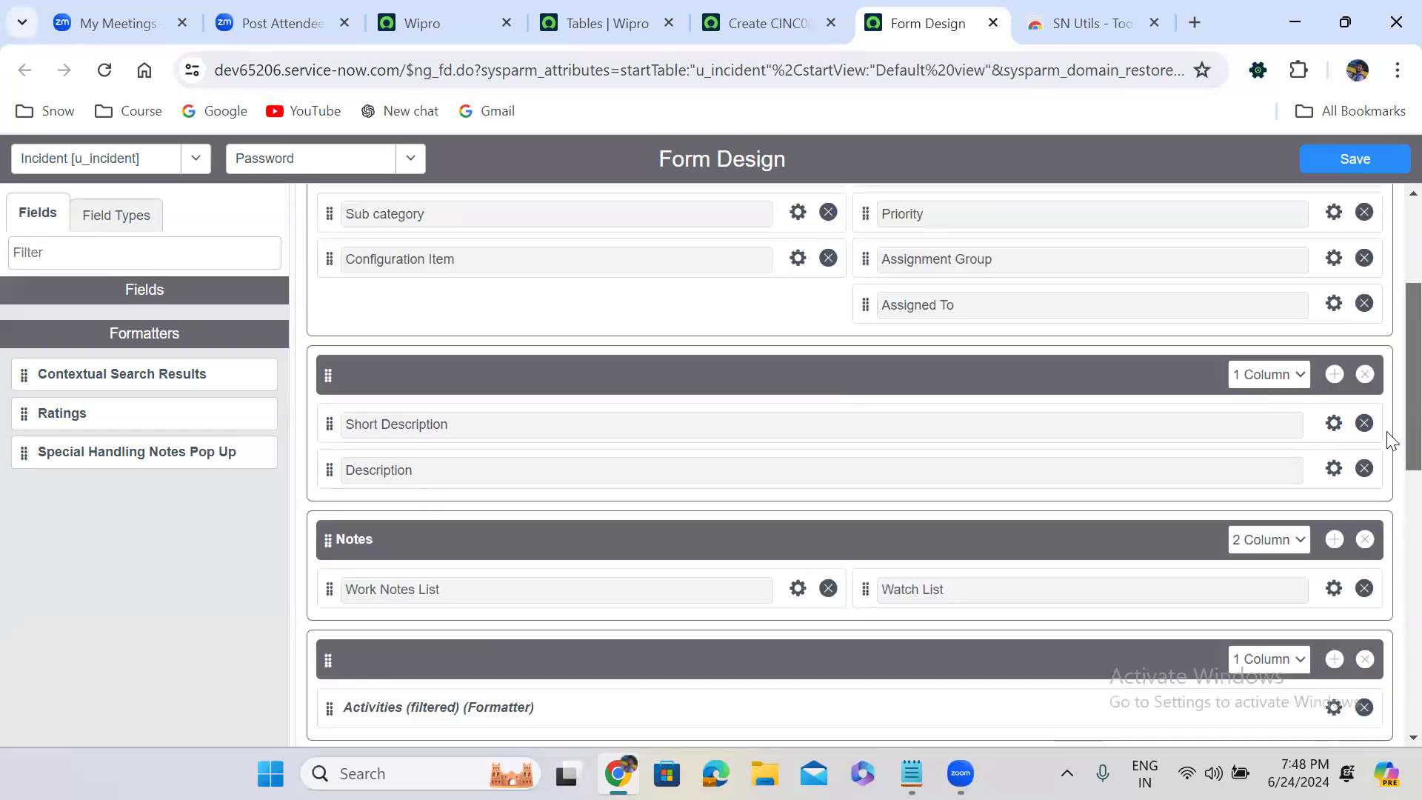
{"action": "scroll", "coordinate": [1391, 441], "scroll_direction": "up", "scroll_amount": 3}
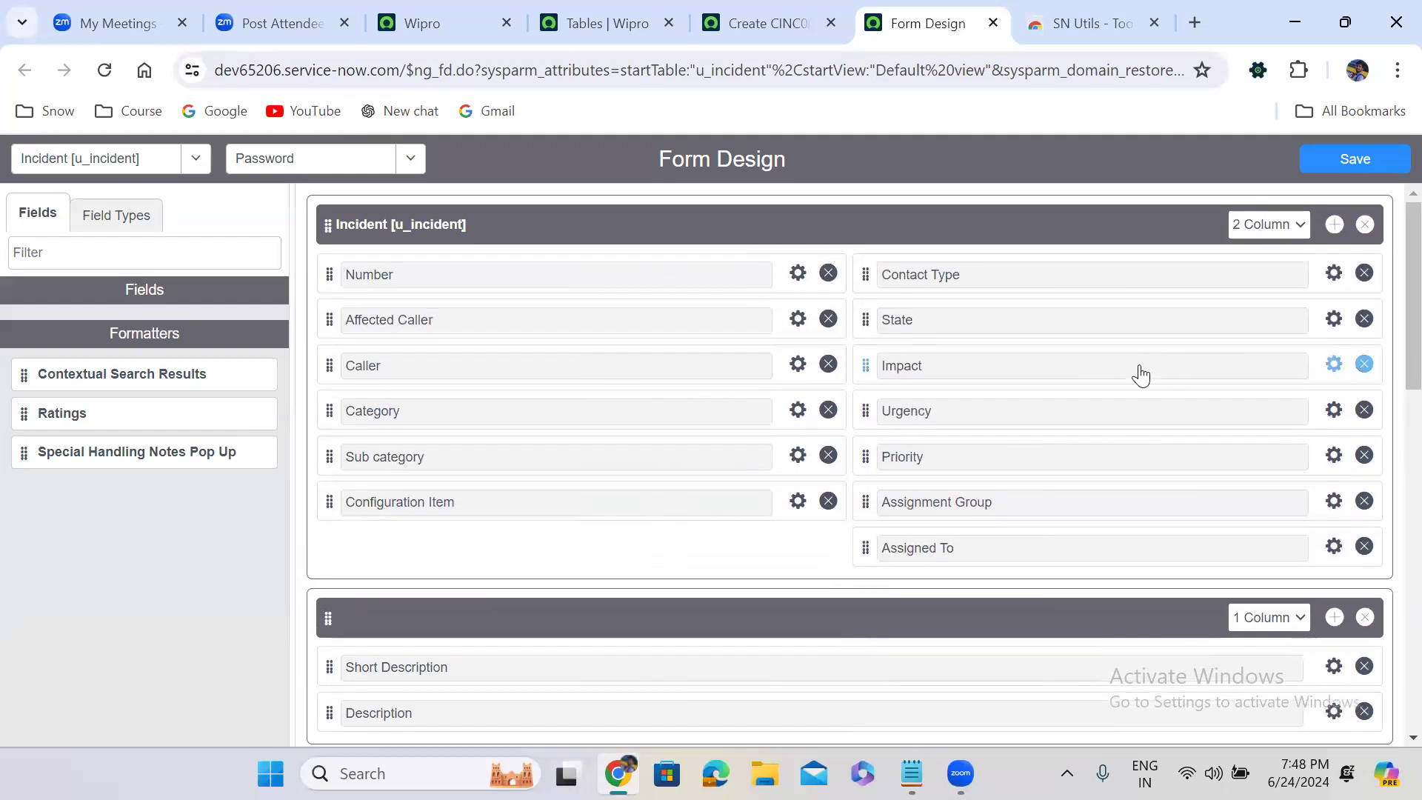
{"action": "left_click", "coordinate": [1280, 224]}
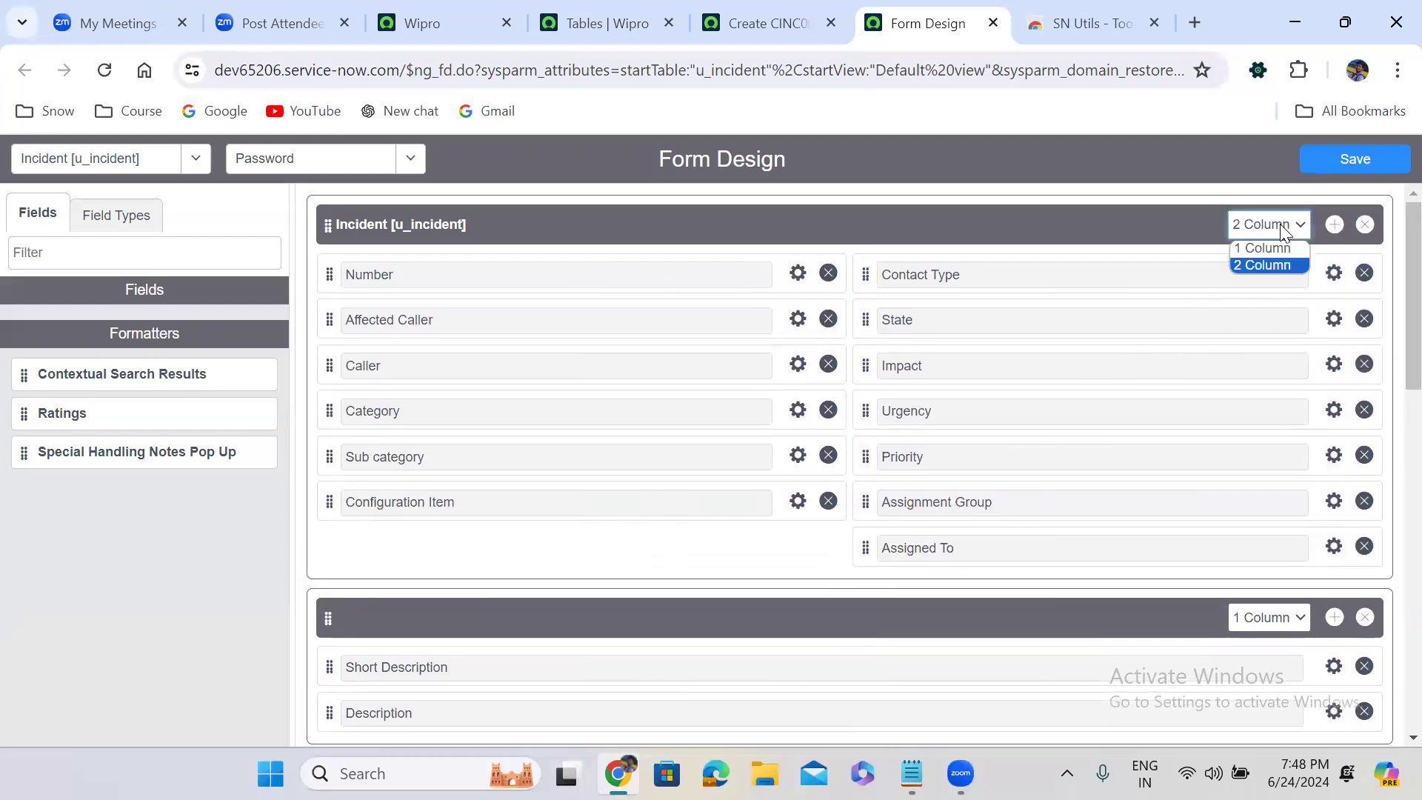
{"action": "left_click", "coordinate": [1271, 248]}
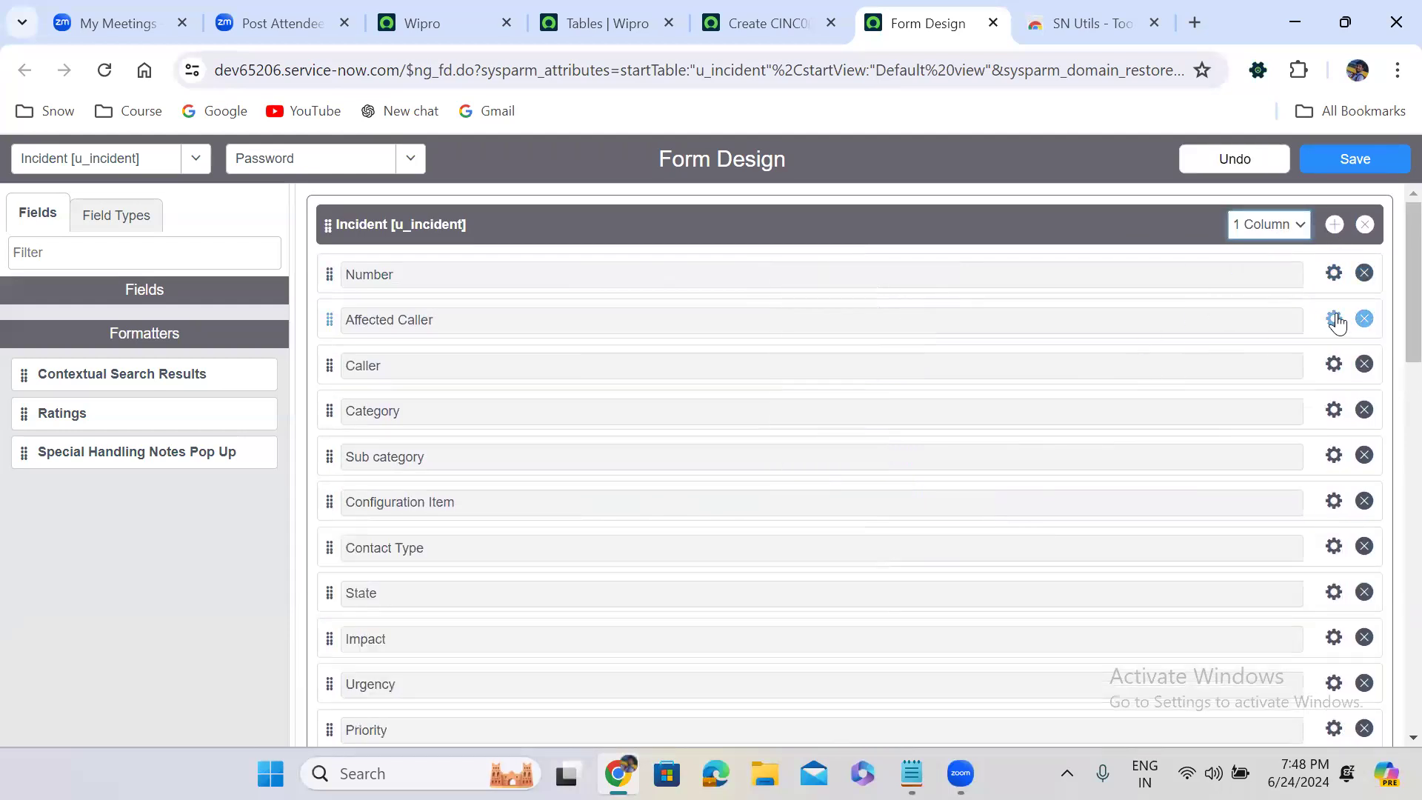
{"action": "left_click", "coordinate": [1364, 320]}
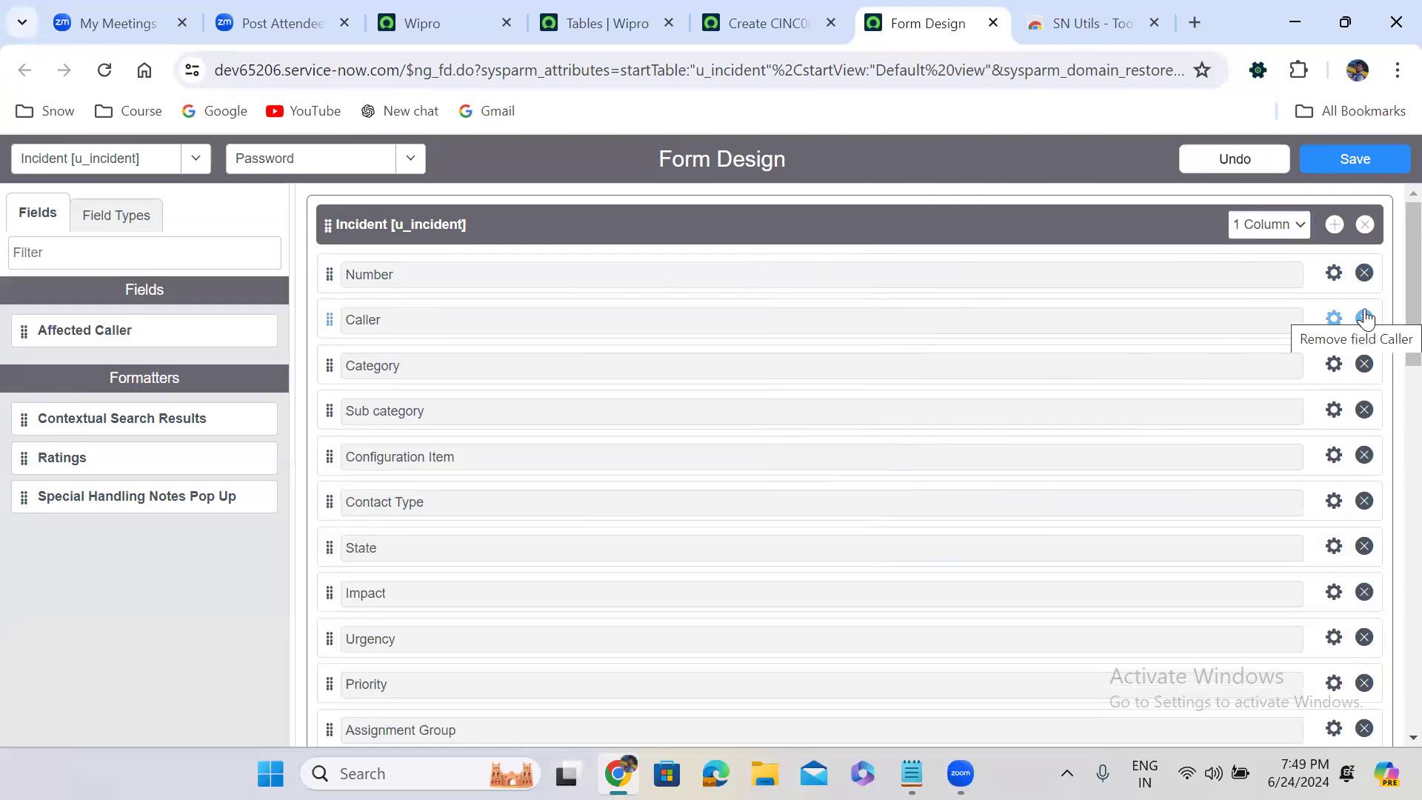
{"action": "left_click", "coordinate": [1364, 365]}
{"action": "left_click", "coordinate": [1365, 365]}
{"action": "left_click", "coordinate": [1365, 365]}
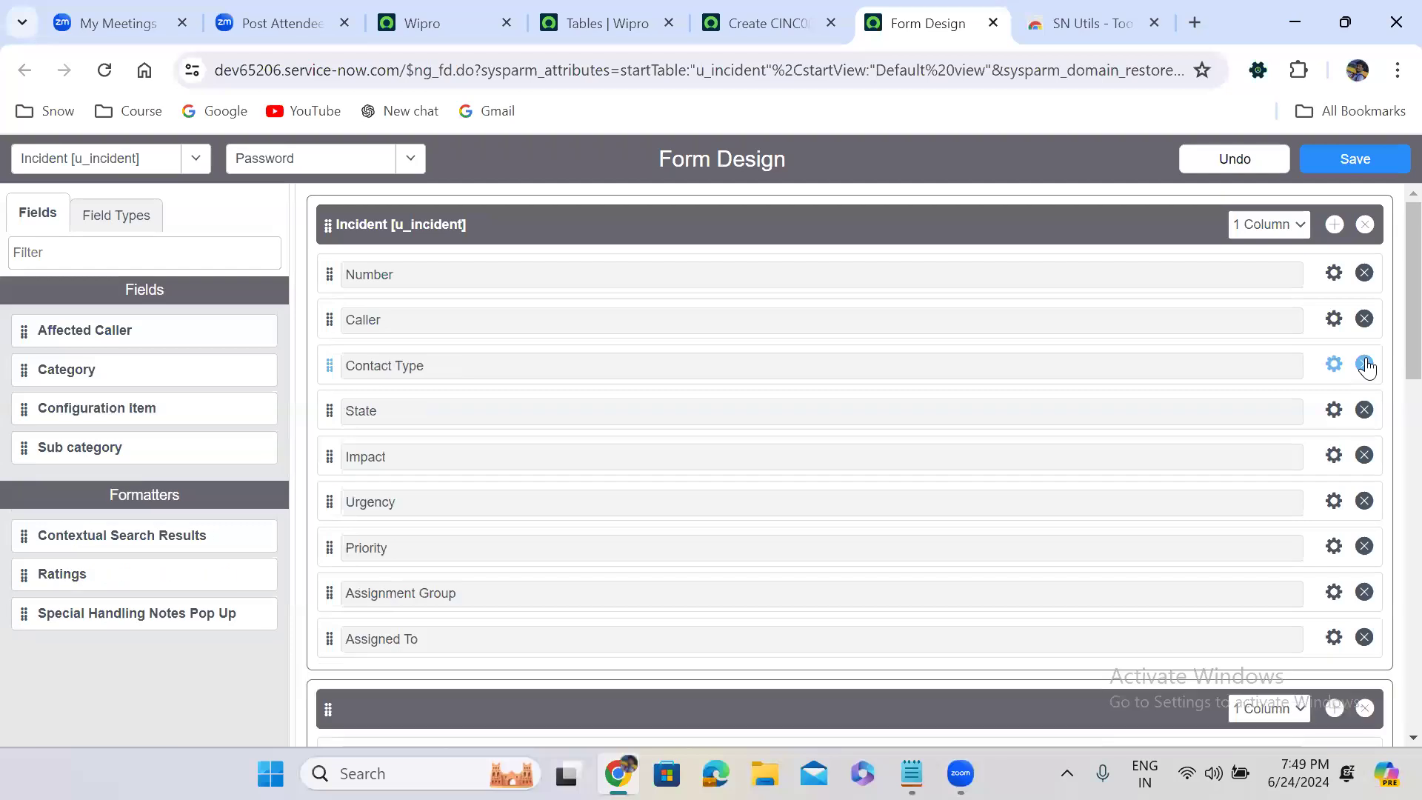
Remove Contact Type, State, Impact, Urgency and Priority from the main Incident section
{"action": "left_click", "coordinate": [1365, 364]}
{"action": "left_click", "coordinate": [1365, 365]}
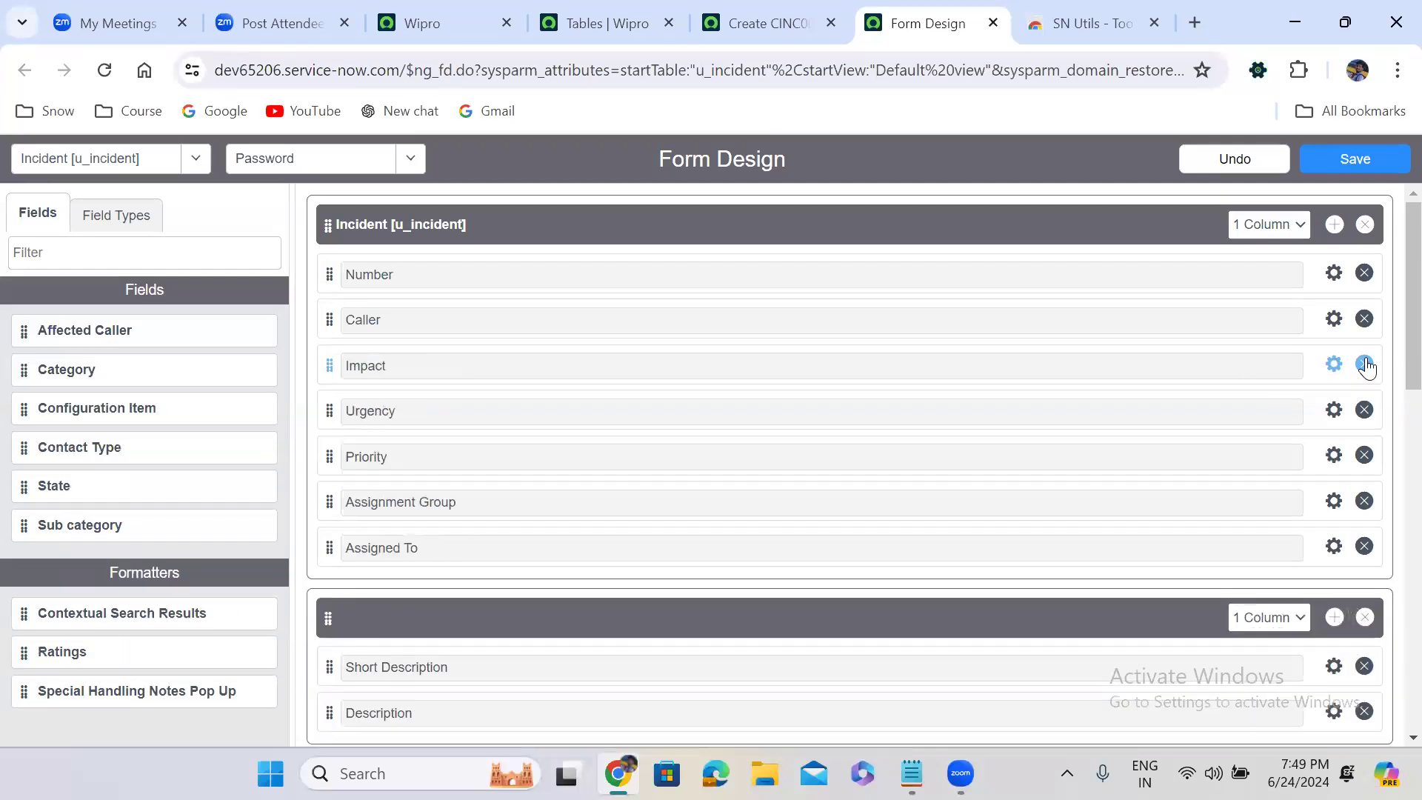
{"action": "left_click", "coordinate": [1365, 365]}
{"action": "left_click", "coordinate": [1365, 364]}
{"action": "left_click", "coordinate": [1365, 365]}
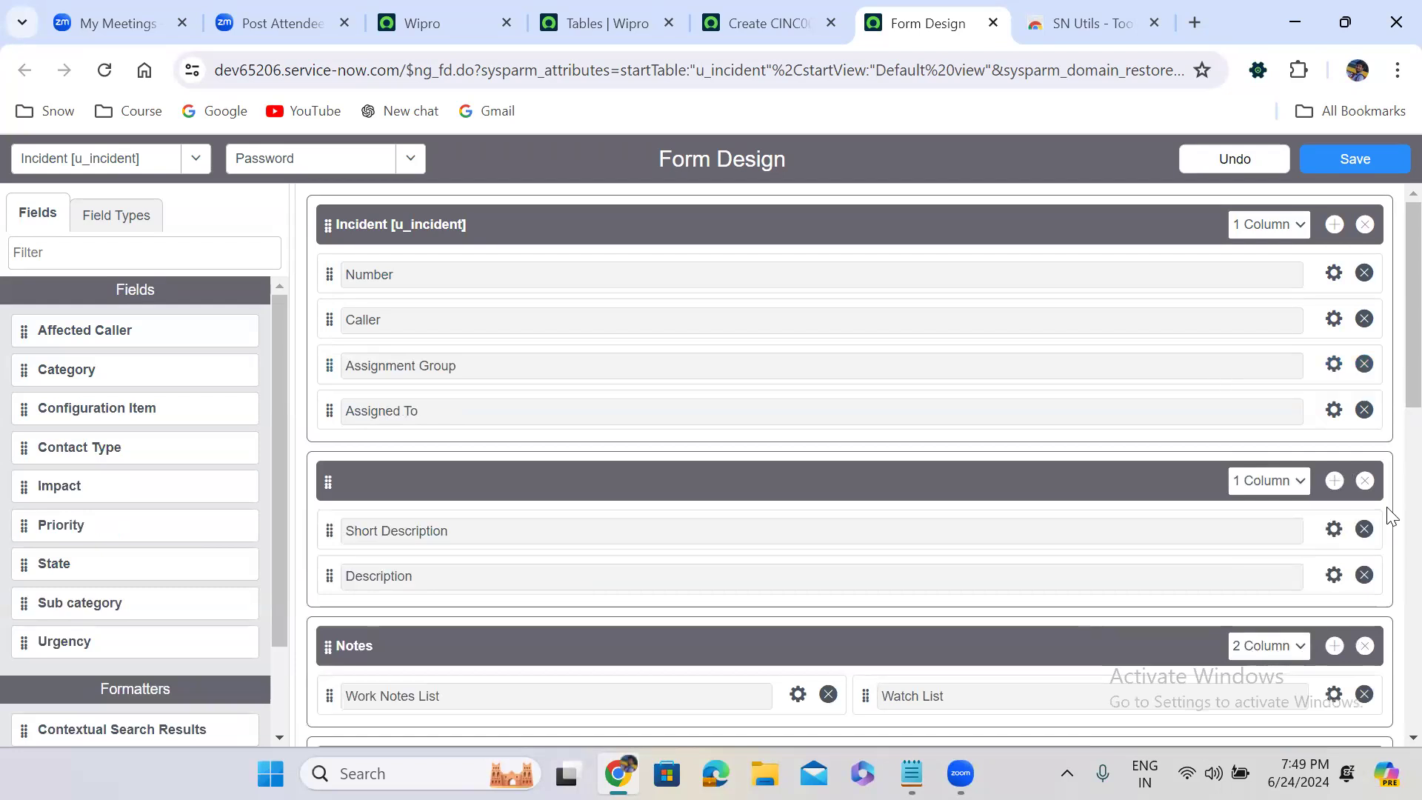
Delete the Notes, Activities, Related Records, Resolution Information and System Information sections from the Password view and save it
{"action": "scroll", "coordinate": [1389, 385], "scroll_direction": "down", "scroll_amount": 3}
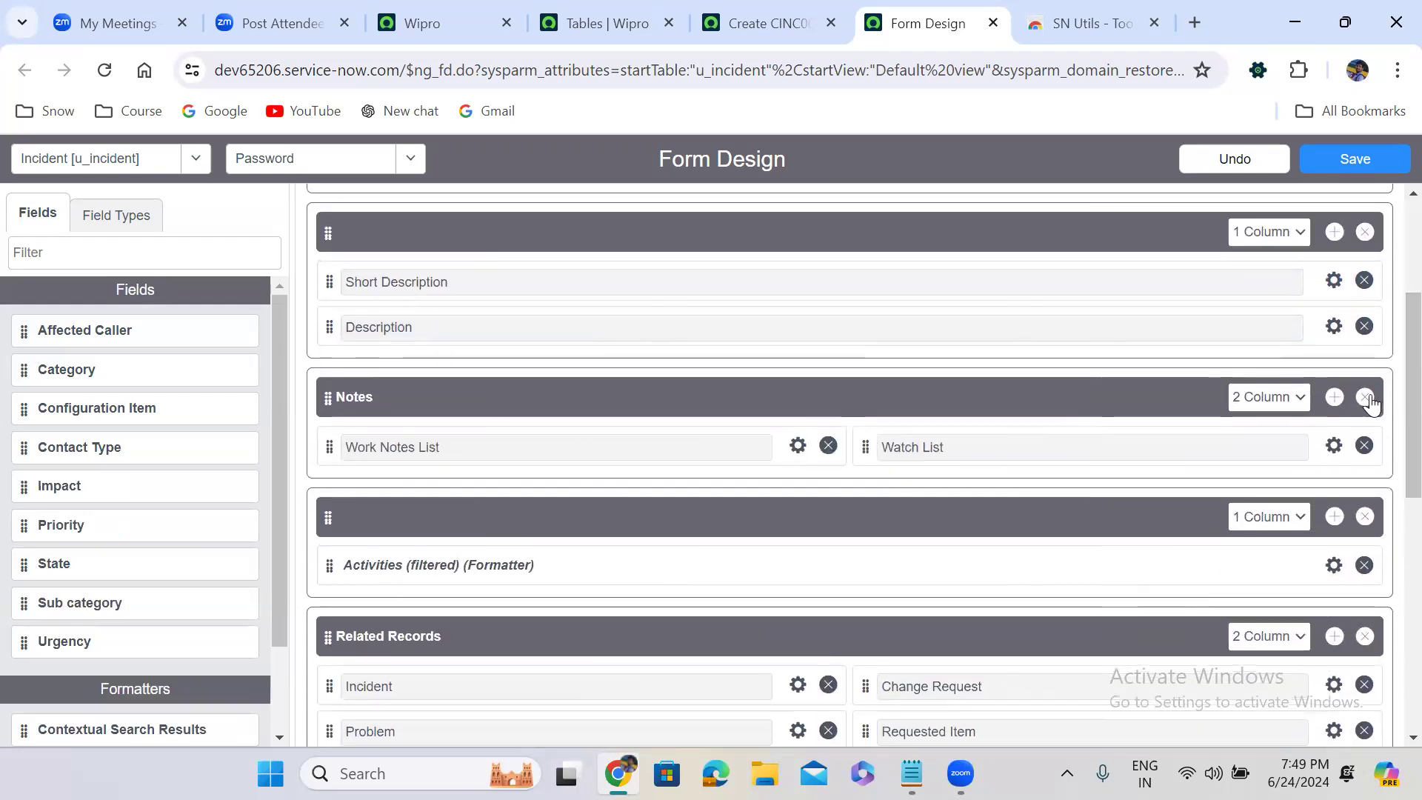
{"action": "left_click", "coordinate": [1365, 398]}
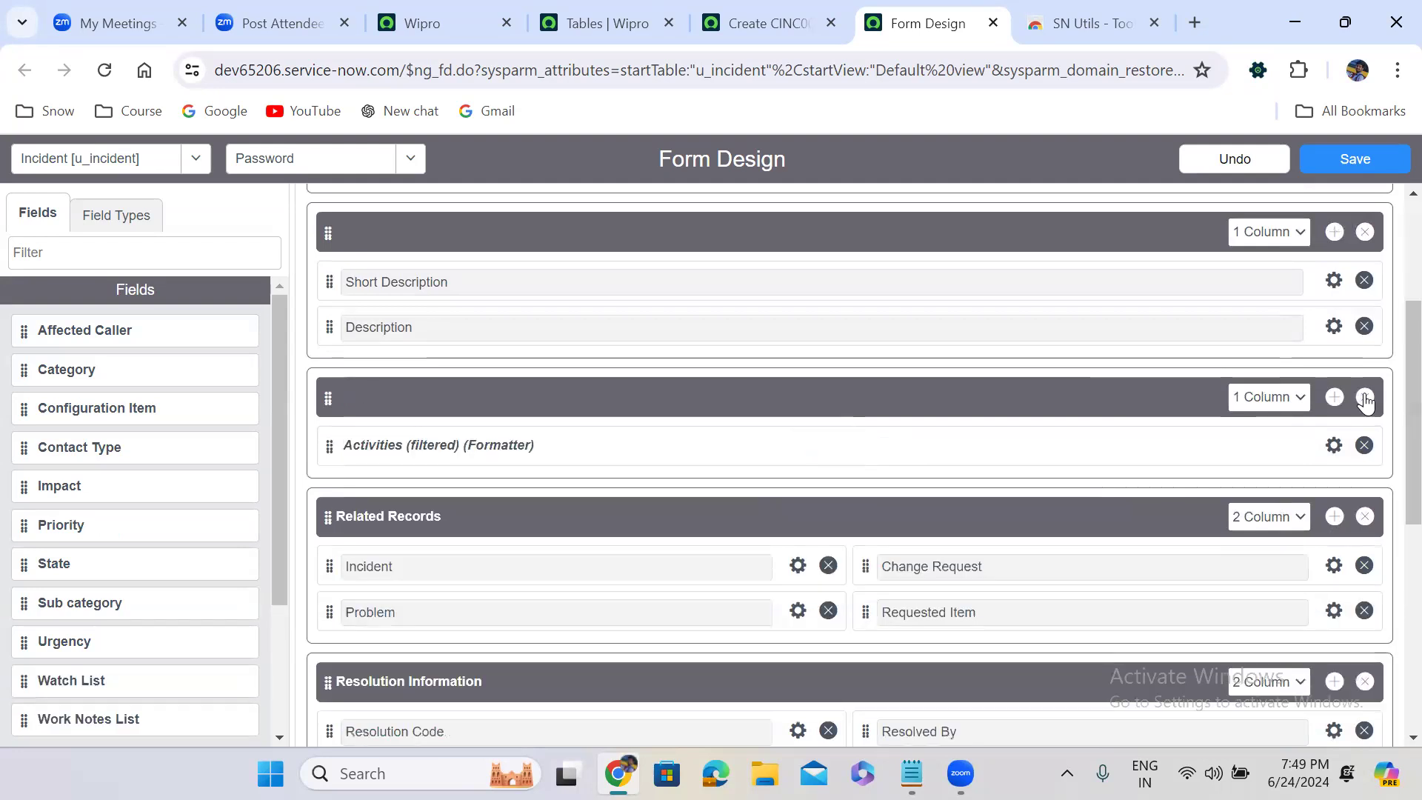
{"action": "left_click", "coordinate": [1365, 398]}
{"action": "left_click", "coordinate": [1365, 397]}
{"action": "left_click", "coordinate": [1365, 398]}
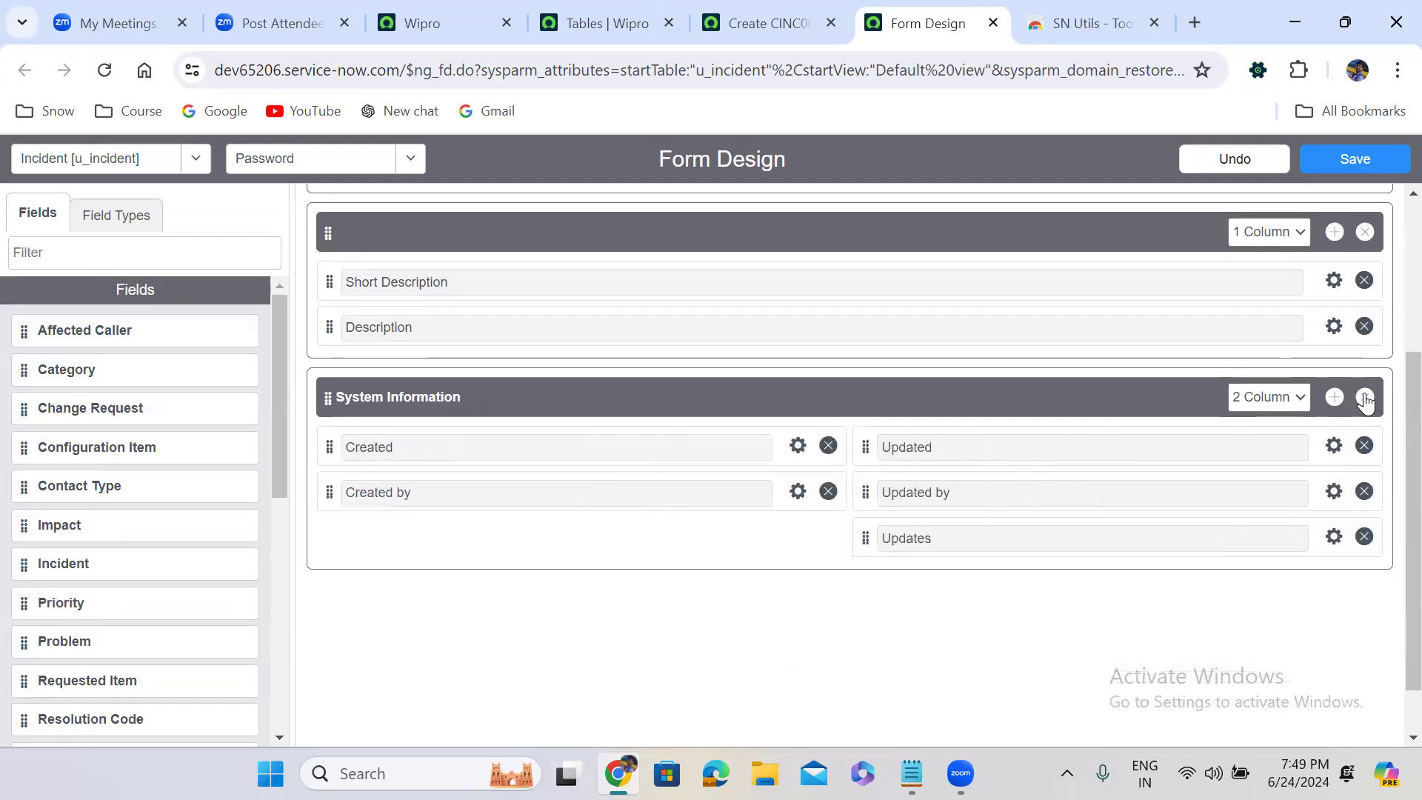
{"action": "left_click", "coordinate": [1364, 398]}
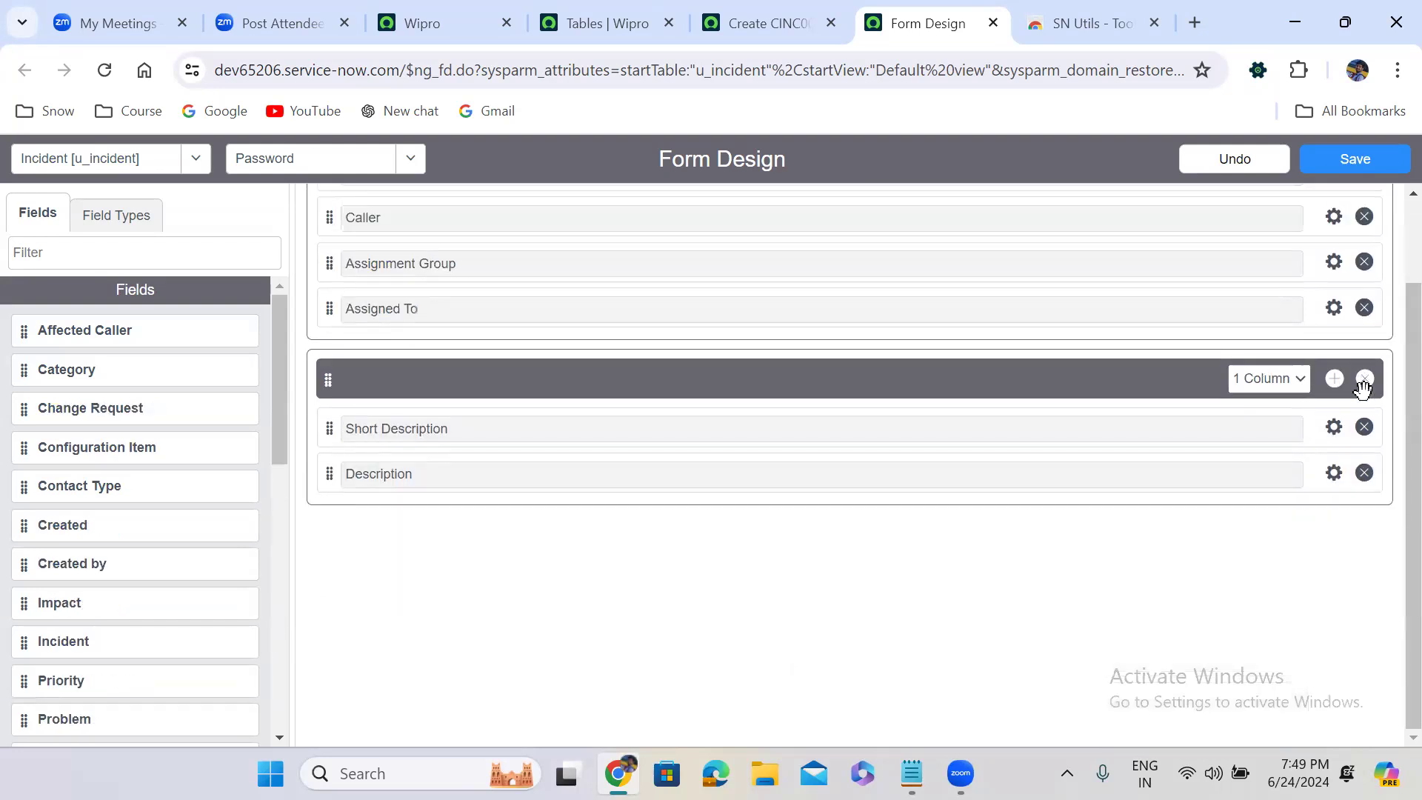
{"action": "left_click", "coordinate": [1368, 155]}
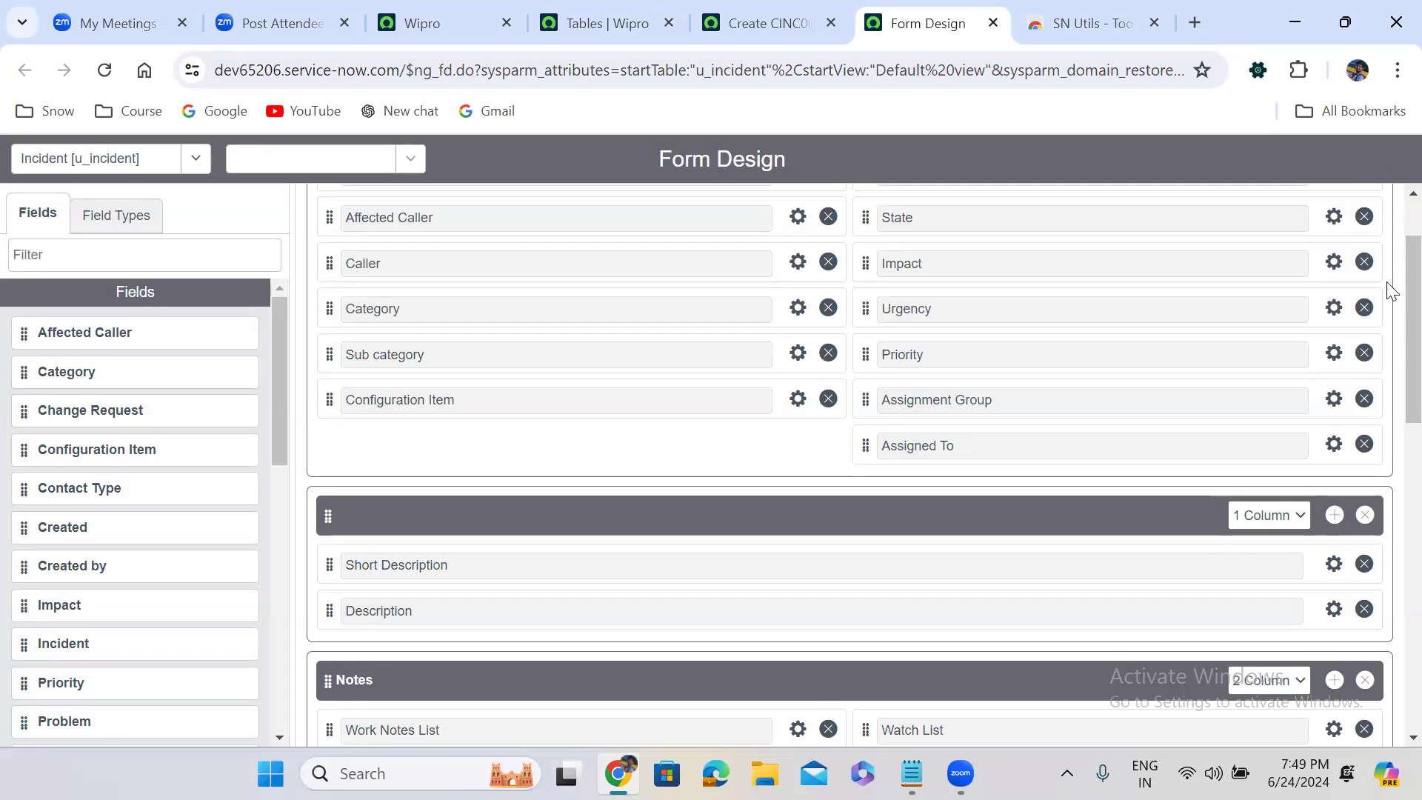
Check the blank-named entry among the Incident table's views by selecting it repeatedly
{"action": "scroll", "coordinate": [1387, 357], "scroll_direction": "up", "scroll_amount": 2}
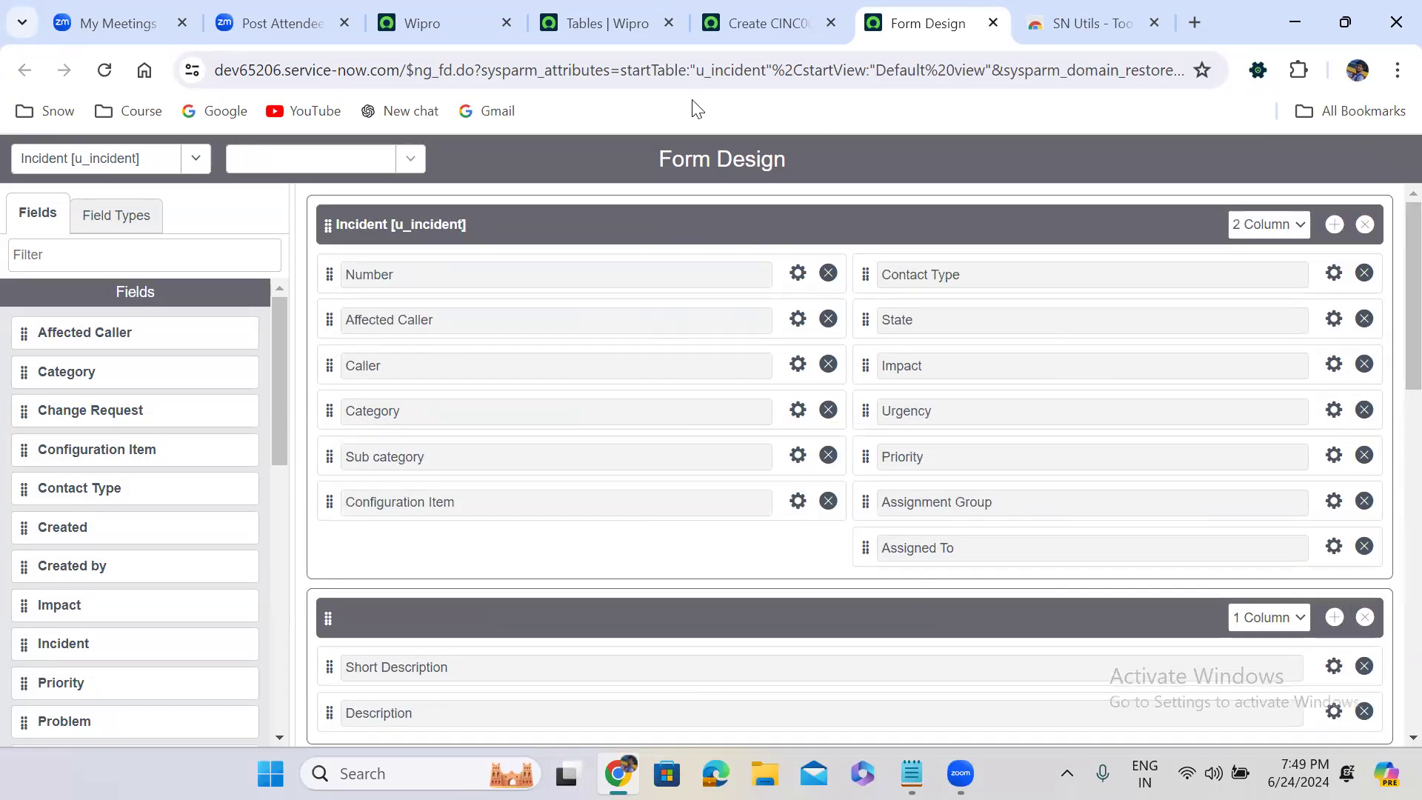
{"action": "left_click", "coordinate": [346, 160]}
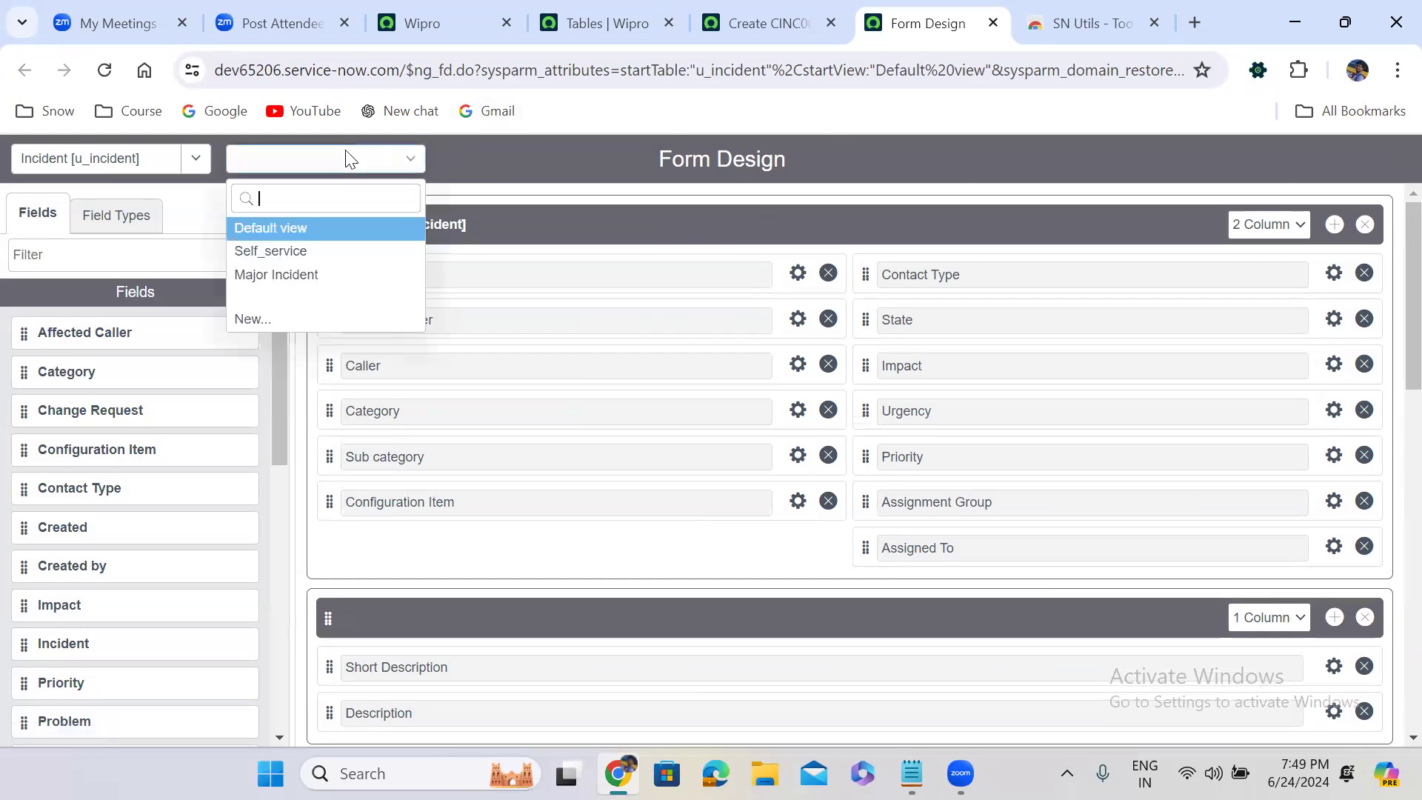
{"action": "left_click", "coordinate": [293, 304]}
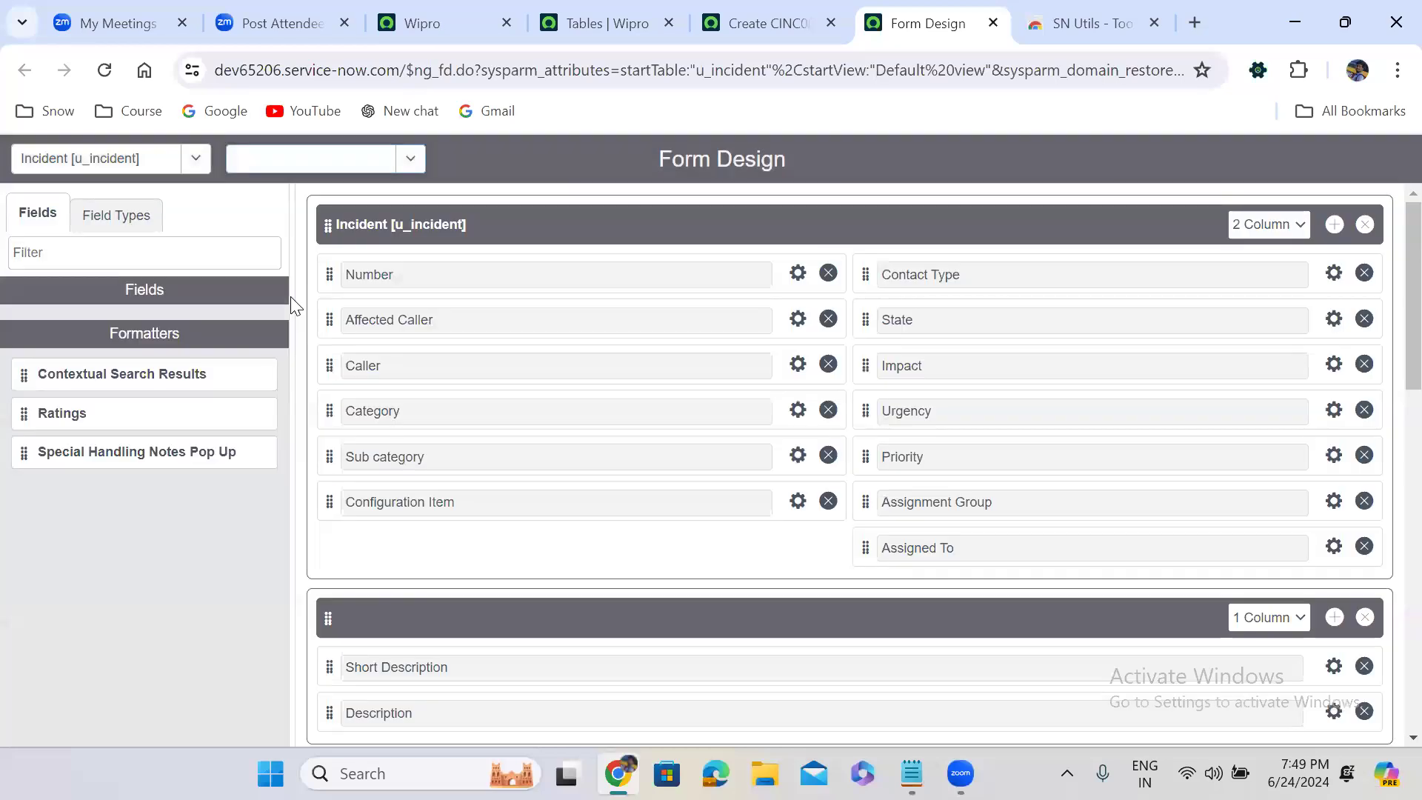
{"action": "left_click", "coordinate": [329, 158]}
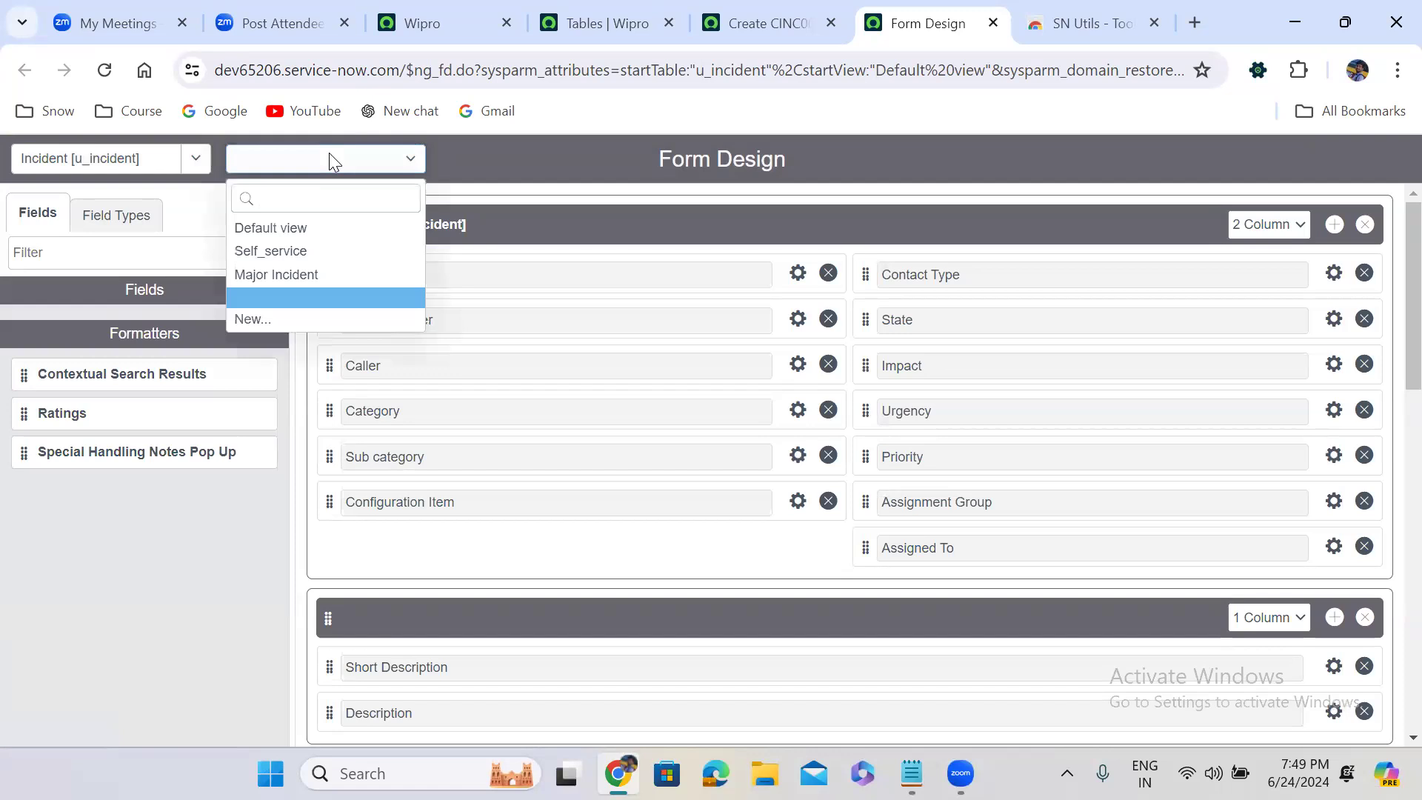
{"action": "left_click", "coordinate": [332, 300]}
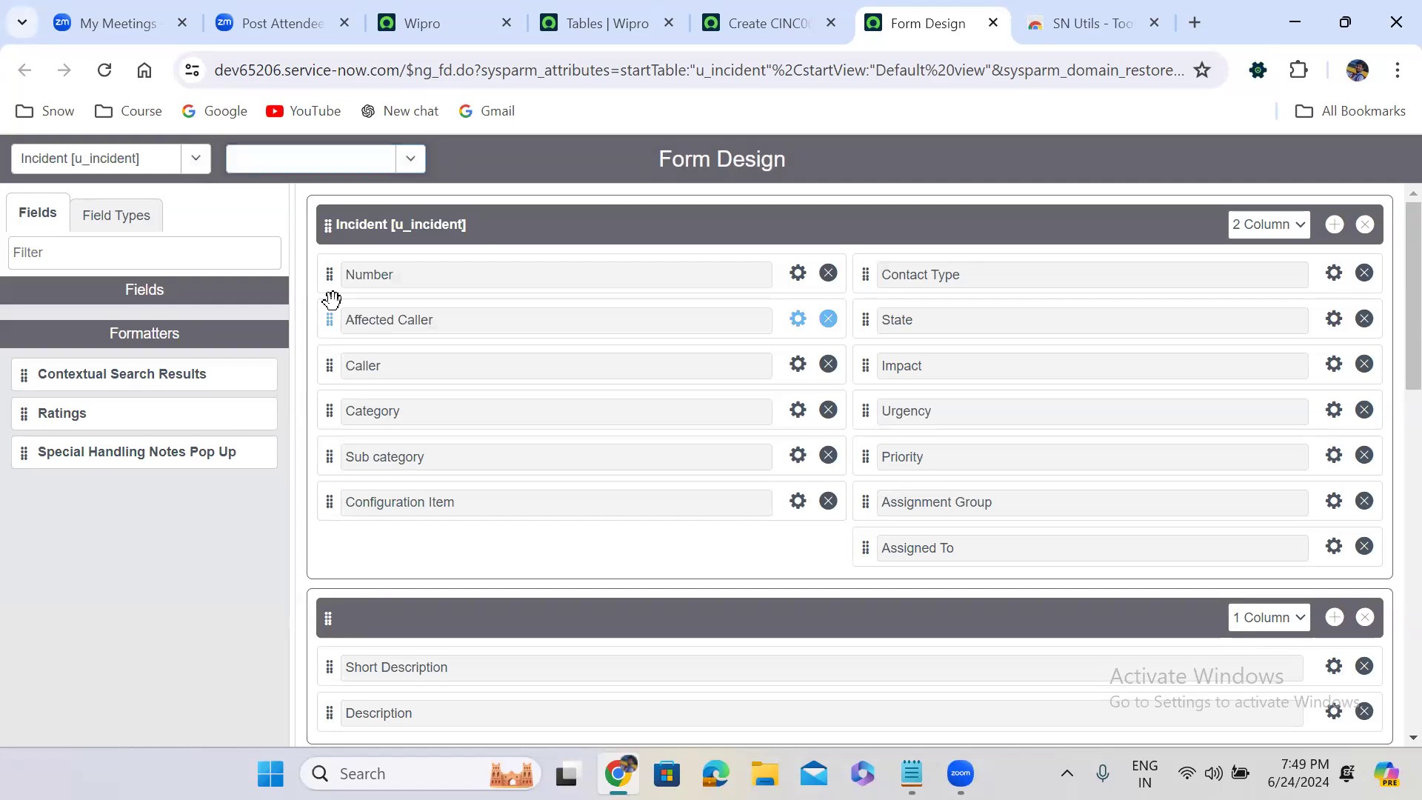
{"action": "left_click", "coordinate": [330, 170]}
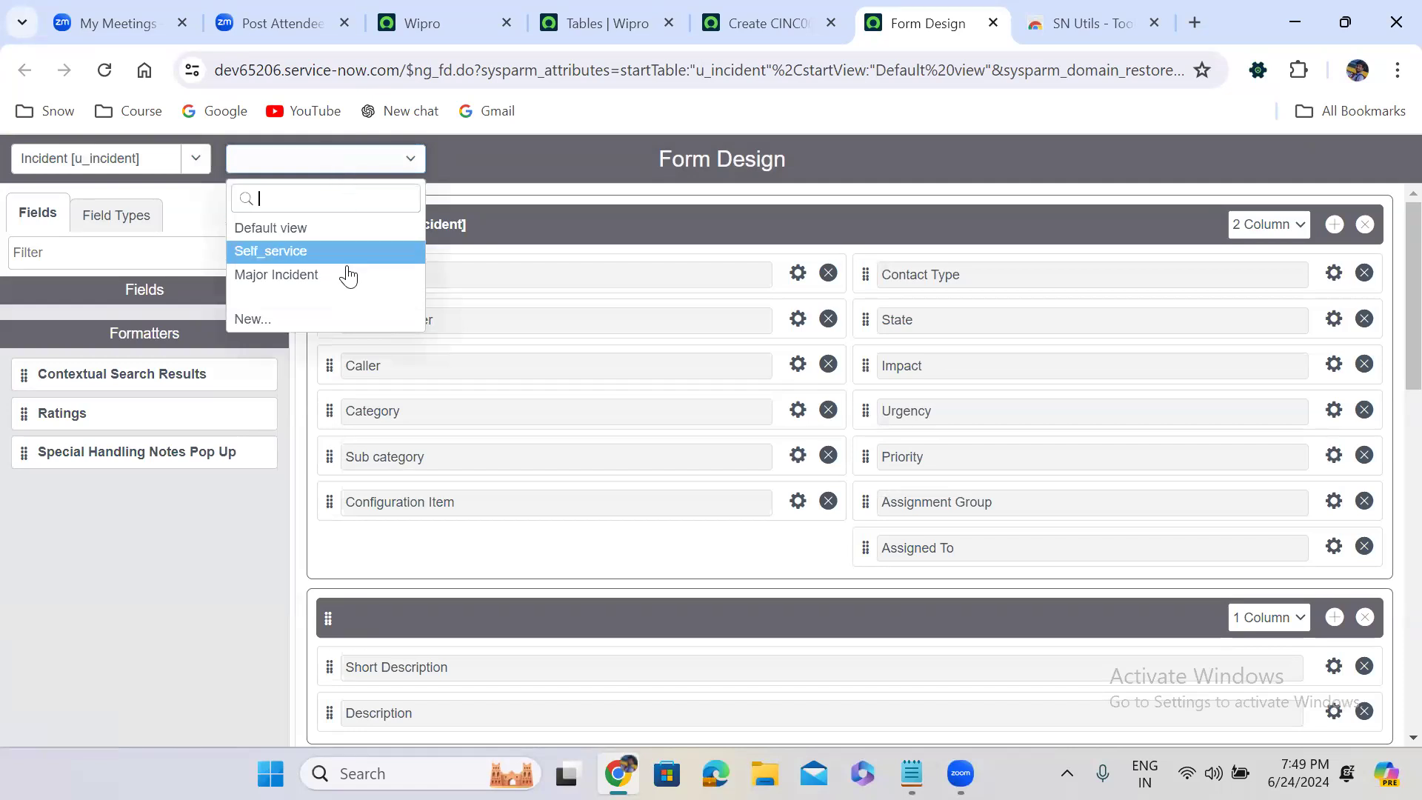
{"action": "left_click", "coordinate": [341, 298]}
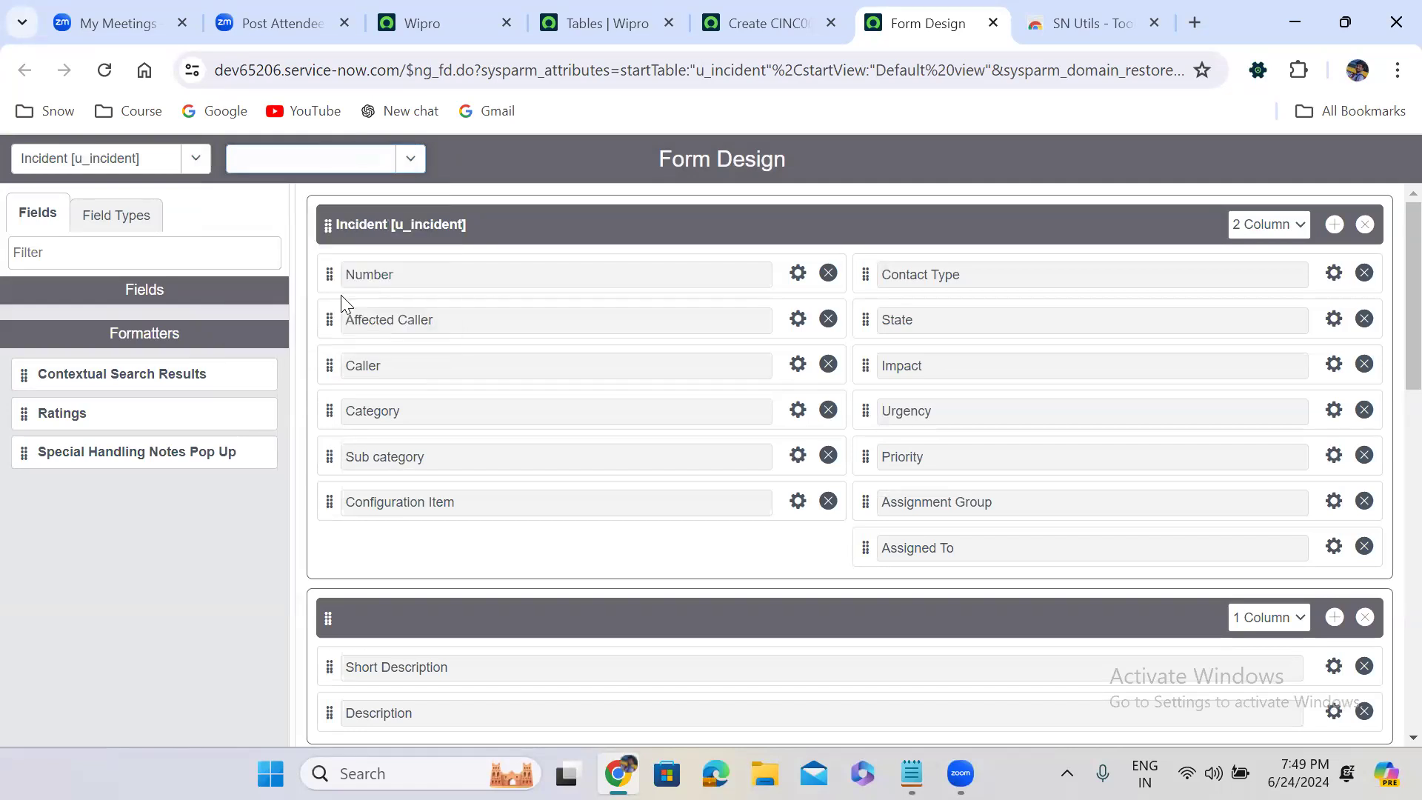
Return to the Default view and create another new view named ITIL from it
{"action": "left_click", "coordinate": [334, 163]}
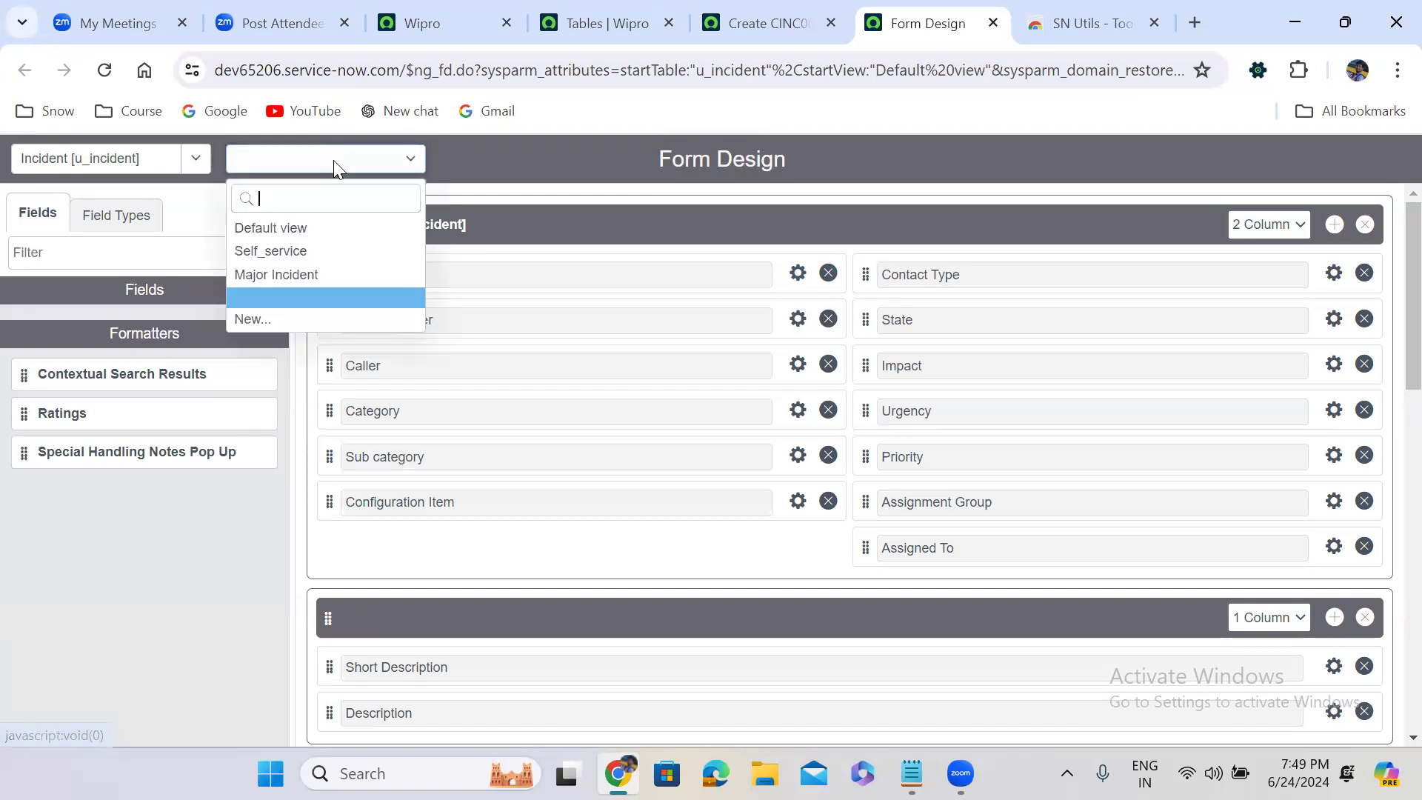
{"action": "left_click", "coordinate": [295, 231]}
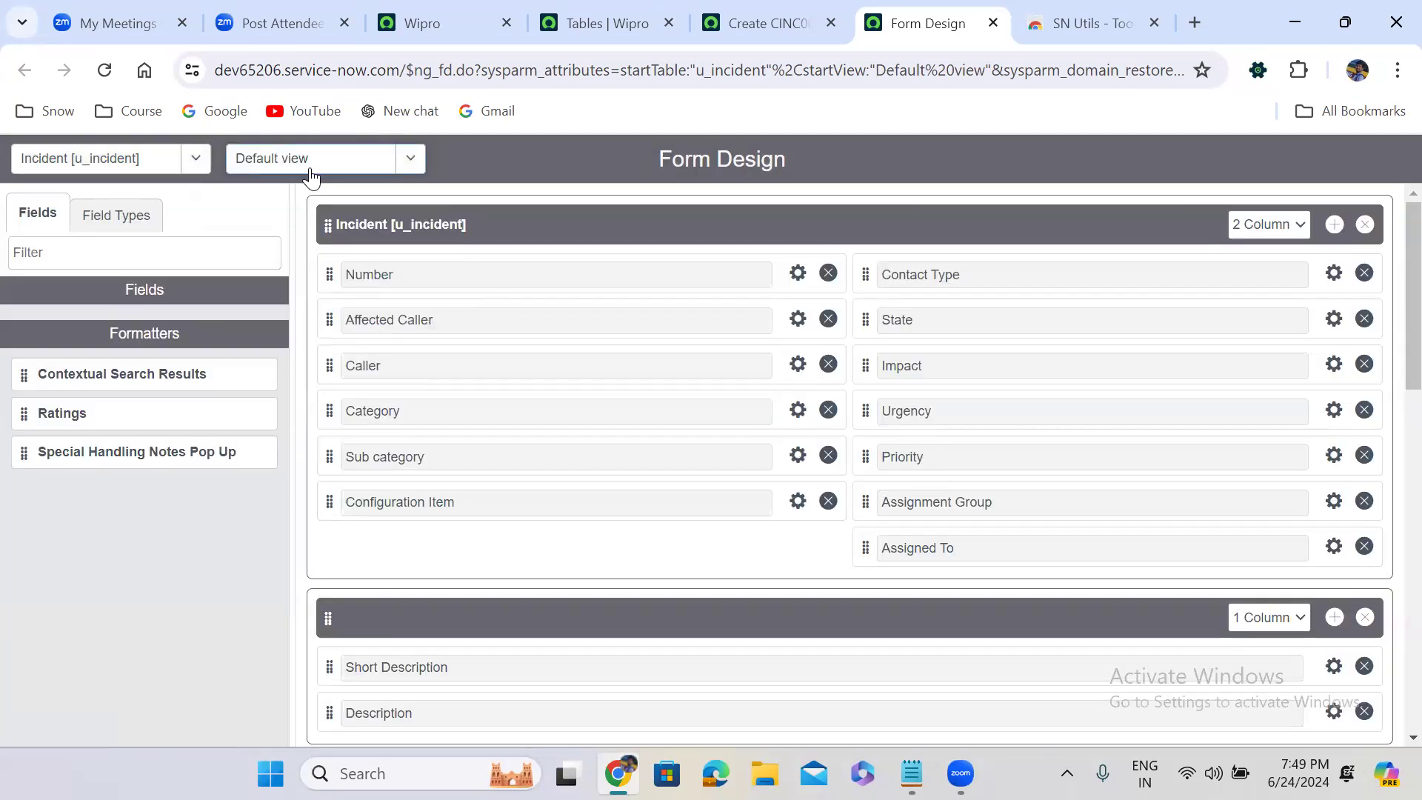
{"action": "left_click", "coordinate": [311, 172]}
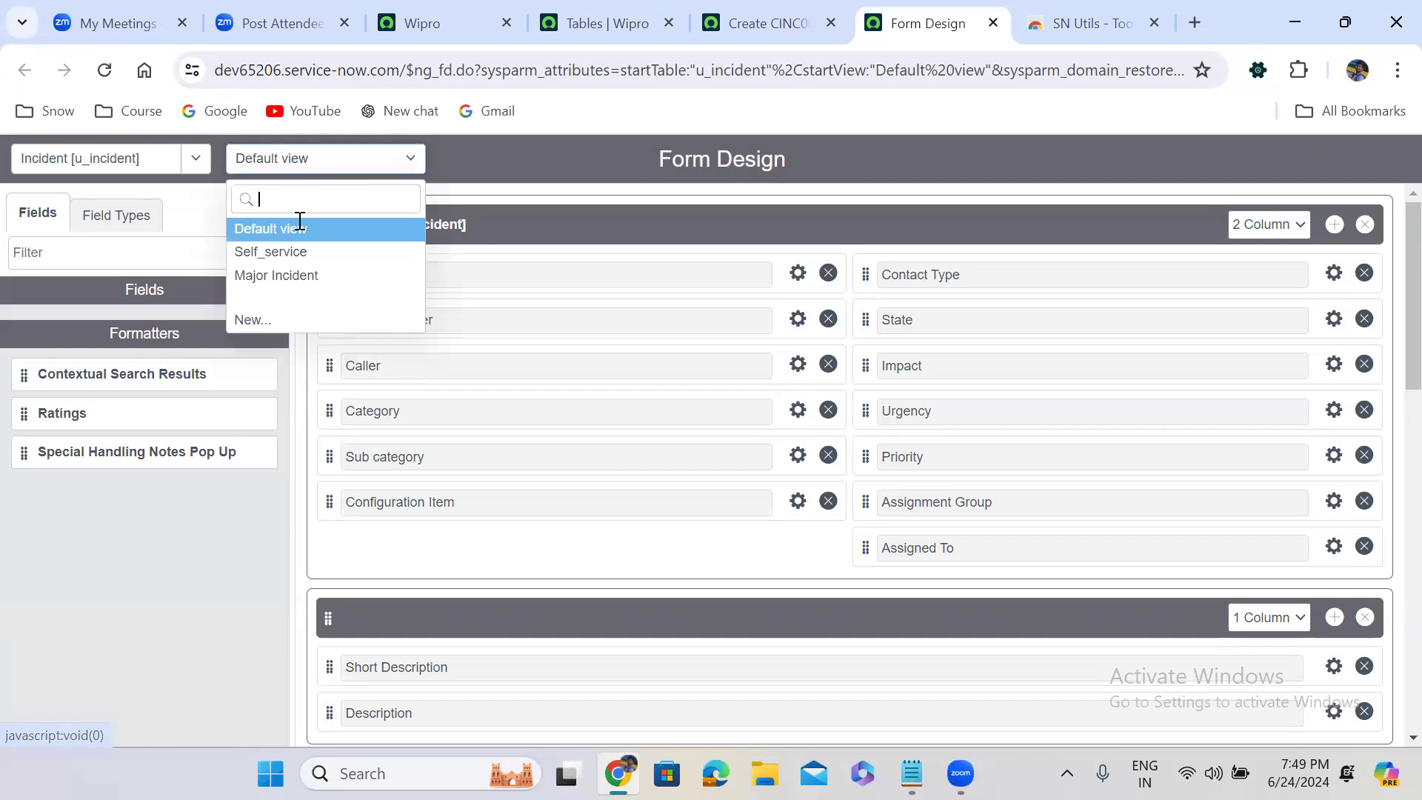
{"action": "left_click", "coordinate": [286, 323]}
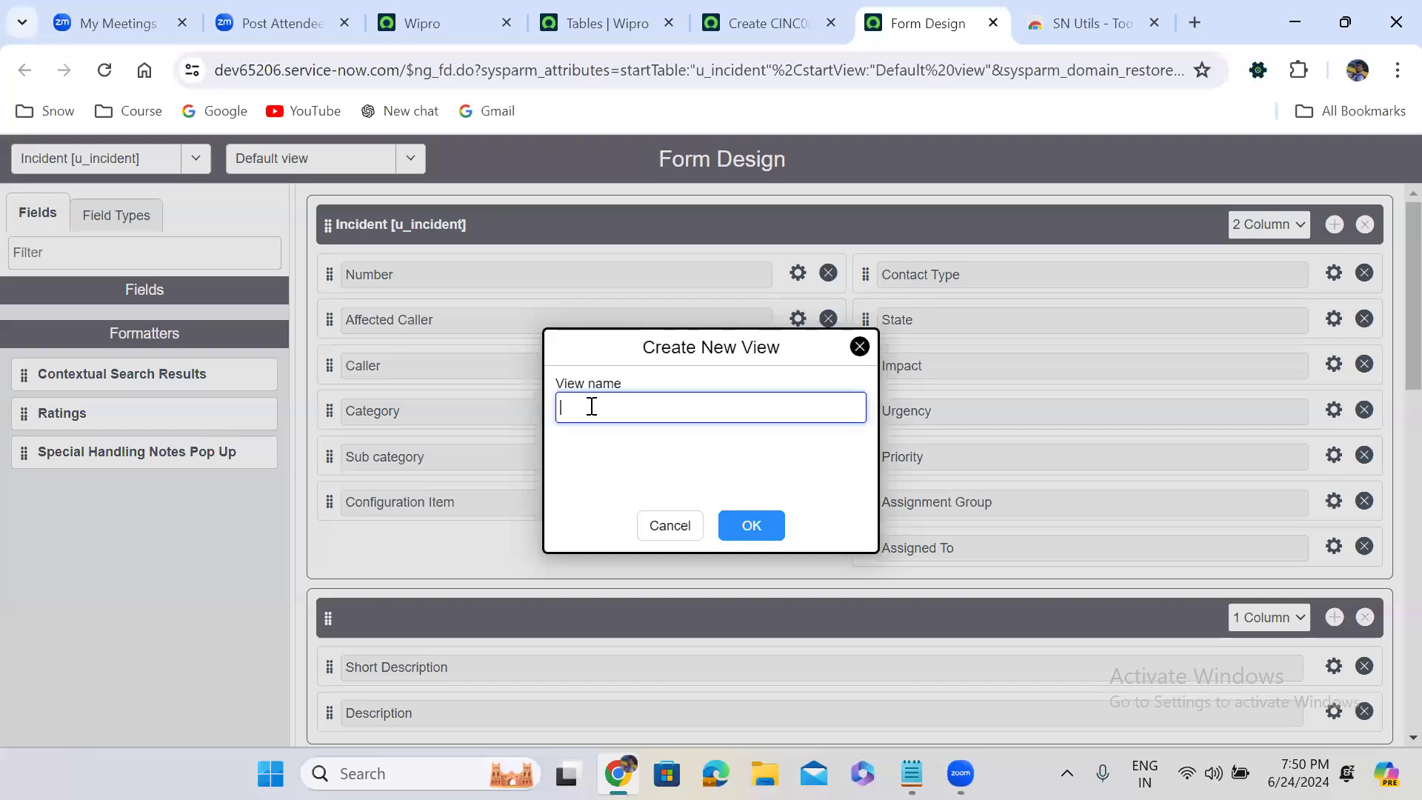
{"action": "left_click", "coordinate": [591, 406]}
{"action": "type", "text": "ITIL"}
{"action": "left_click", "coordinate": [766, 531]}
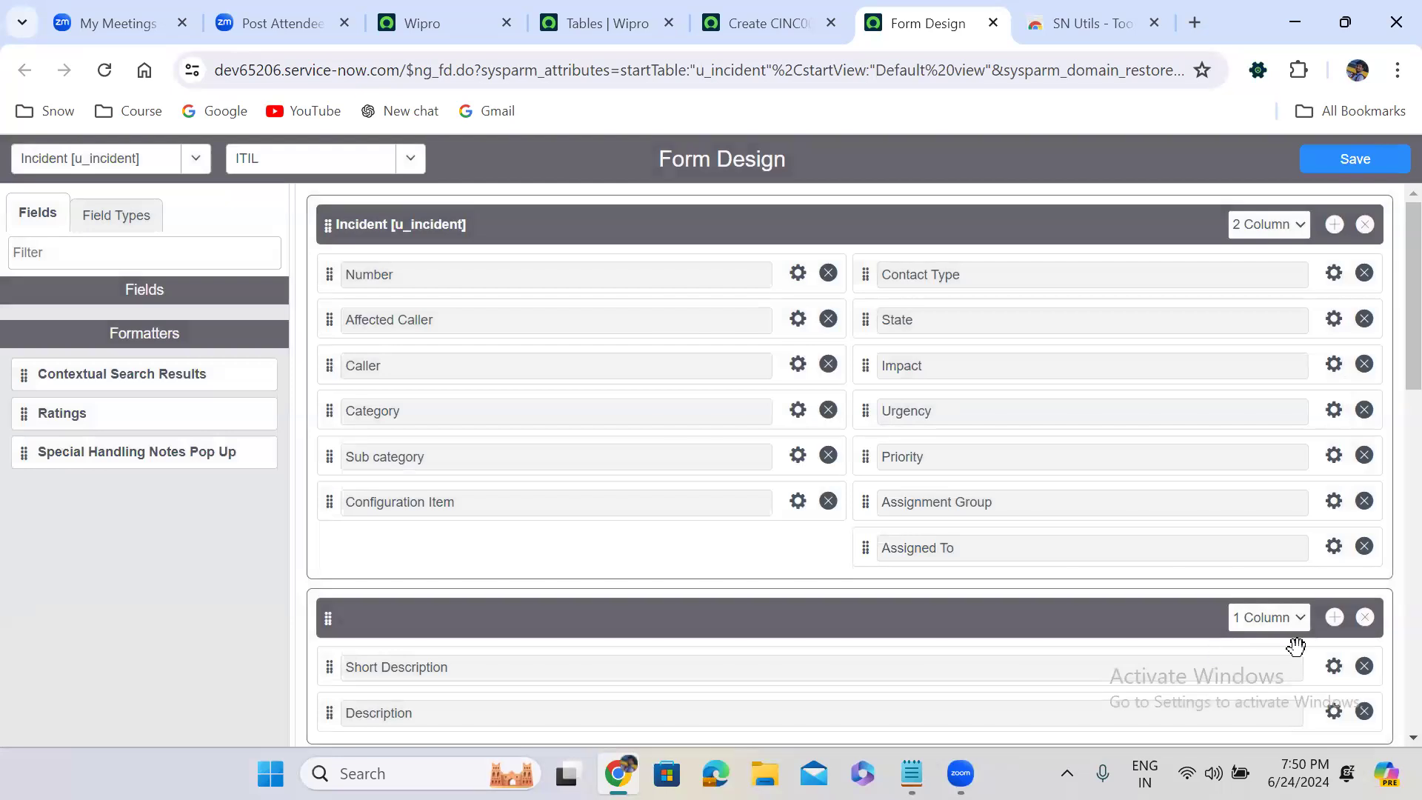
{"action": "scroll", "coordinate": [1391, 429], "scroll_direction": "down", "scroll_amount": 2}
{"action": "scroll", "coordinate": [1391, 430], "scroll_direction": "down", "scroll_amount": 3}
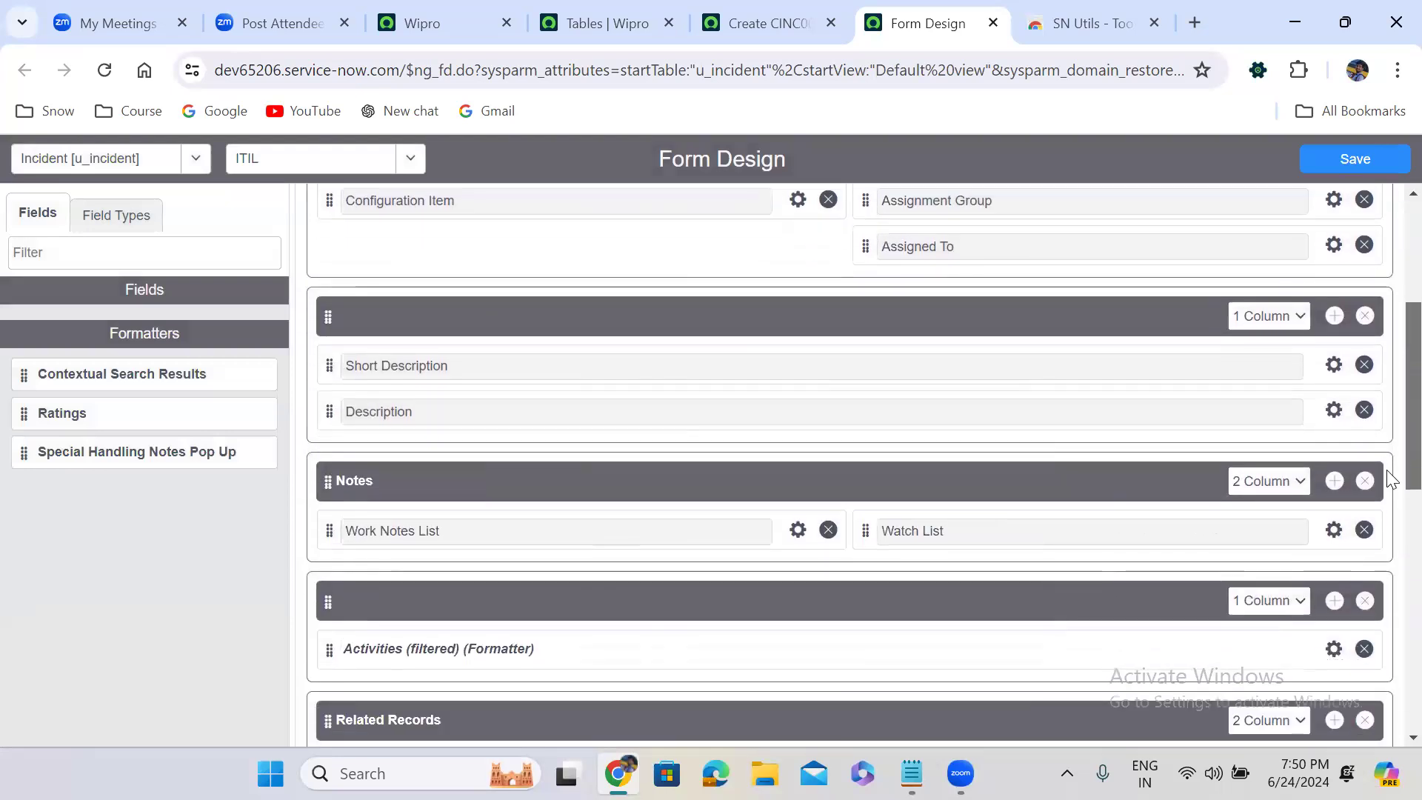
{"action": "scroll", "coordinate": [1391, 484], "scroll_direction": "up", "scroll_amount": 5}
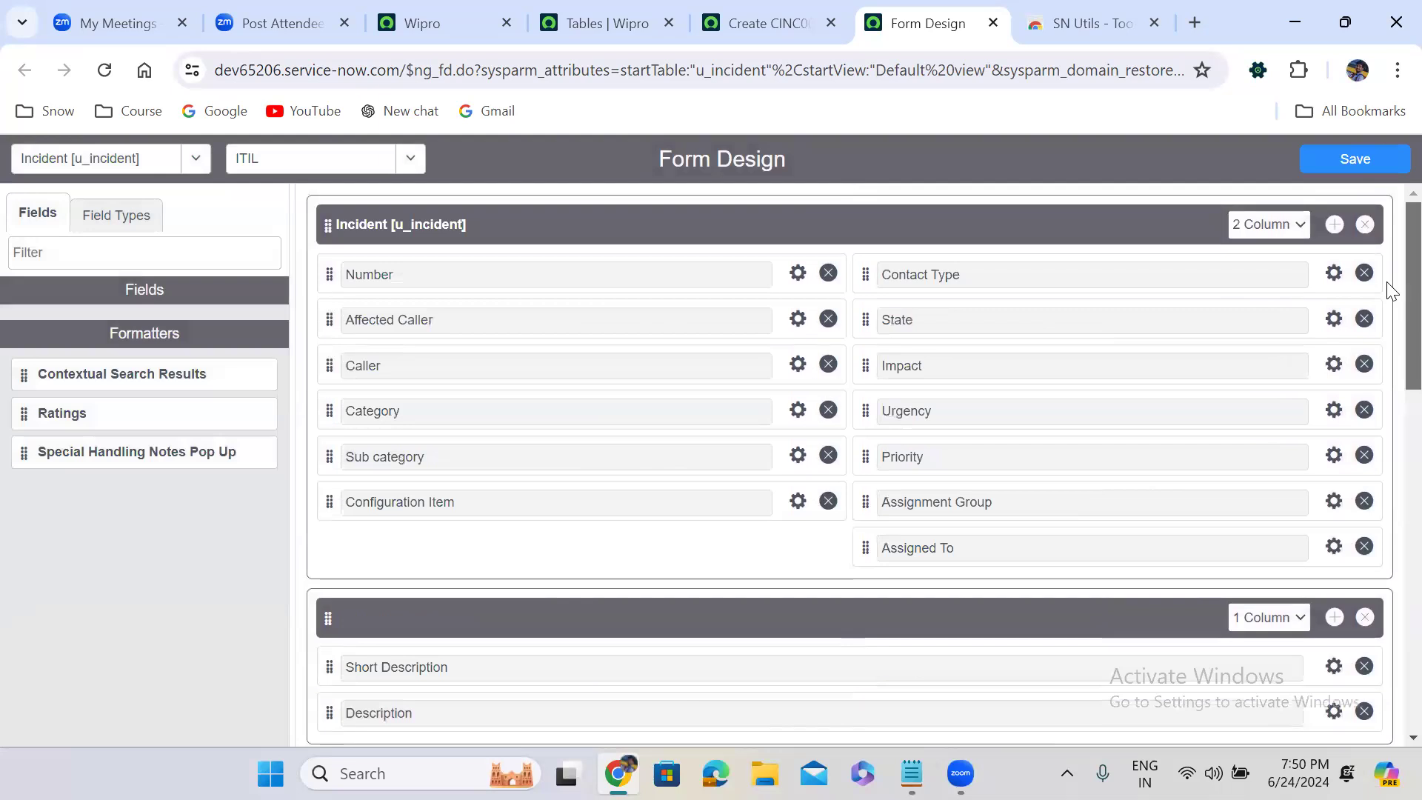
Set the main Incident section of the ITIL view to a 1 Column layout, save it and check the list of views
{"action": "left_click", "coordinate": [1257, 225]}
{"action": "left_click", "coordinate": [1253, 250]}
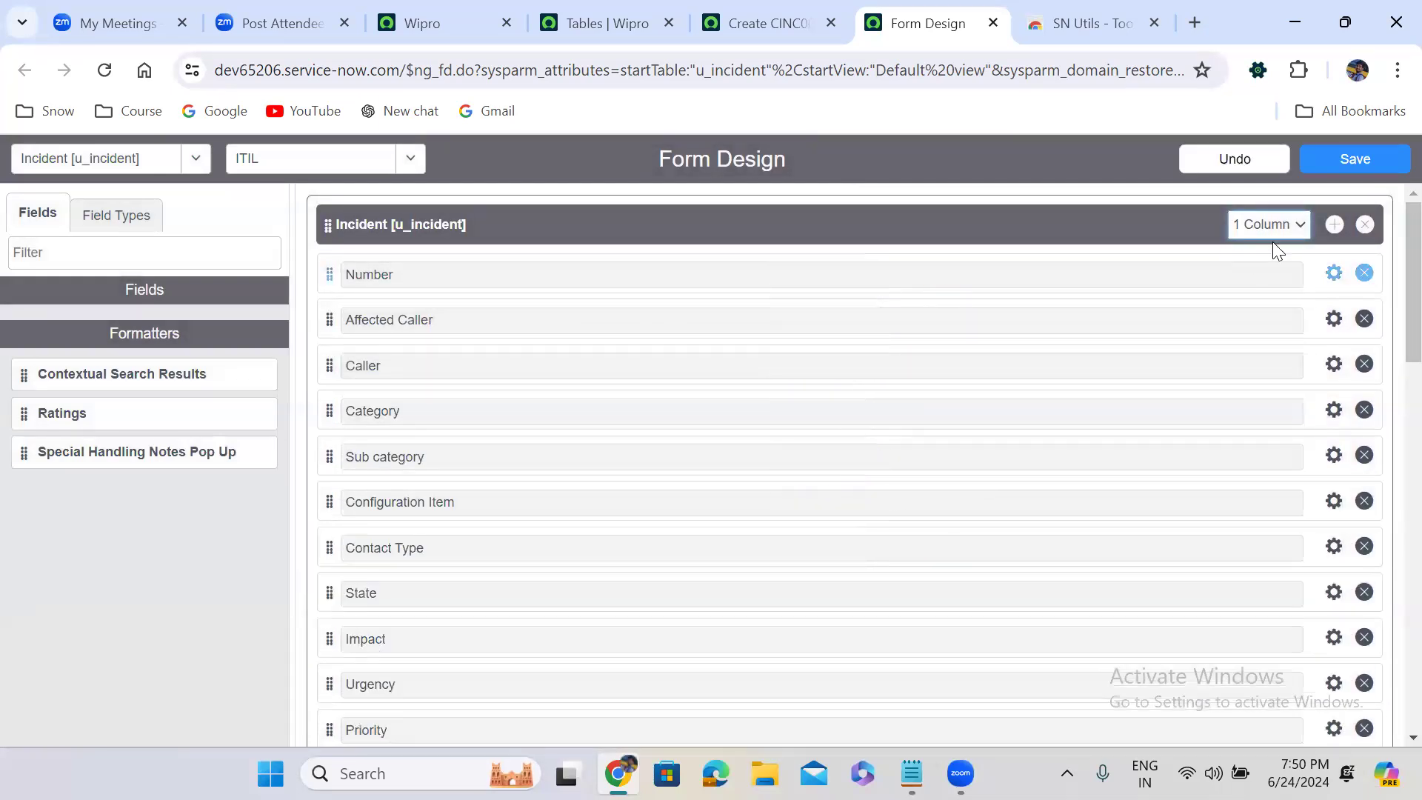
{"action": "left_click", "coordinate": [1356, 160]}
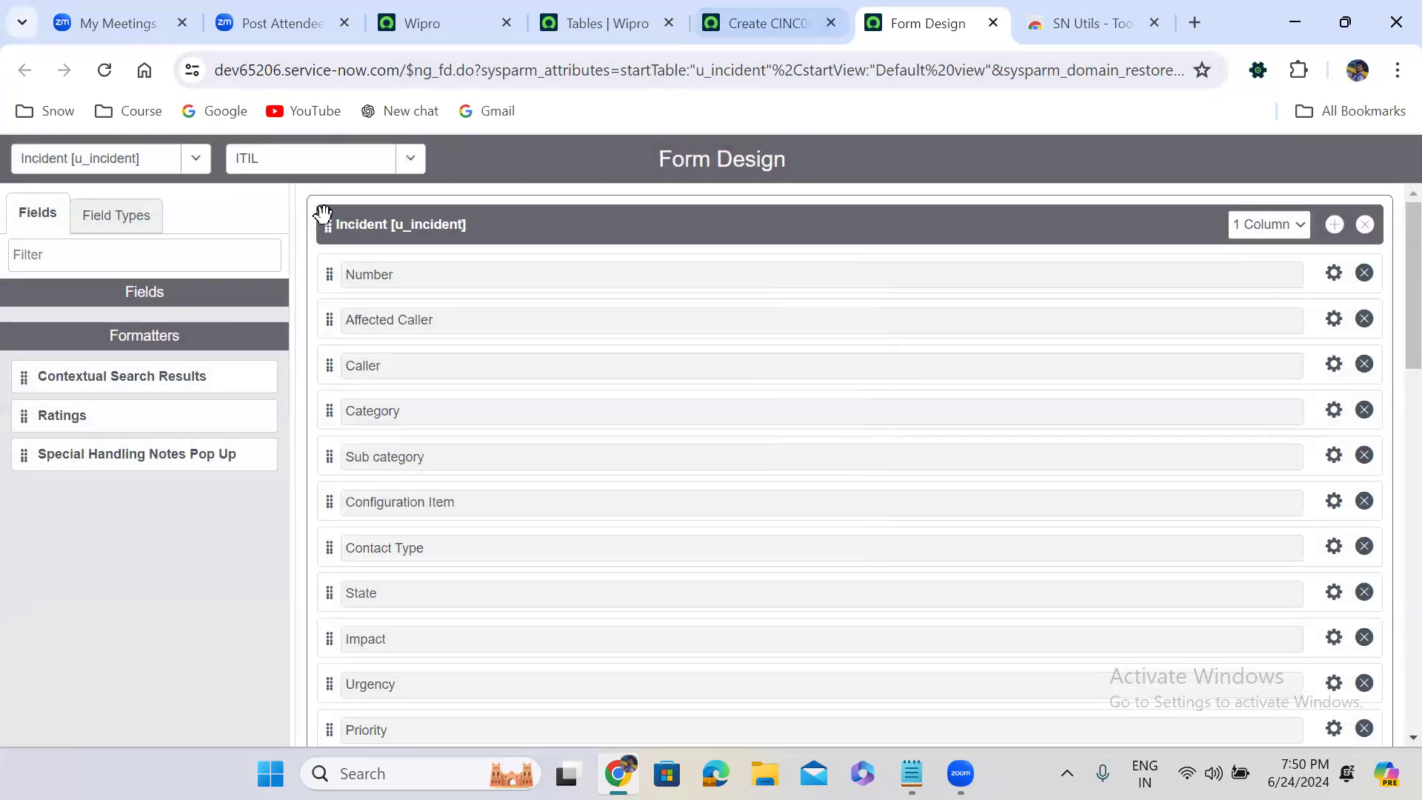
{"action": "left_click", "coordinate": [314, 164]}
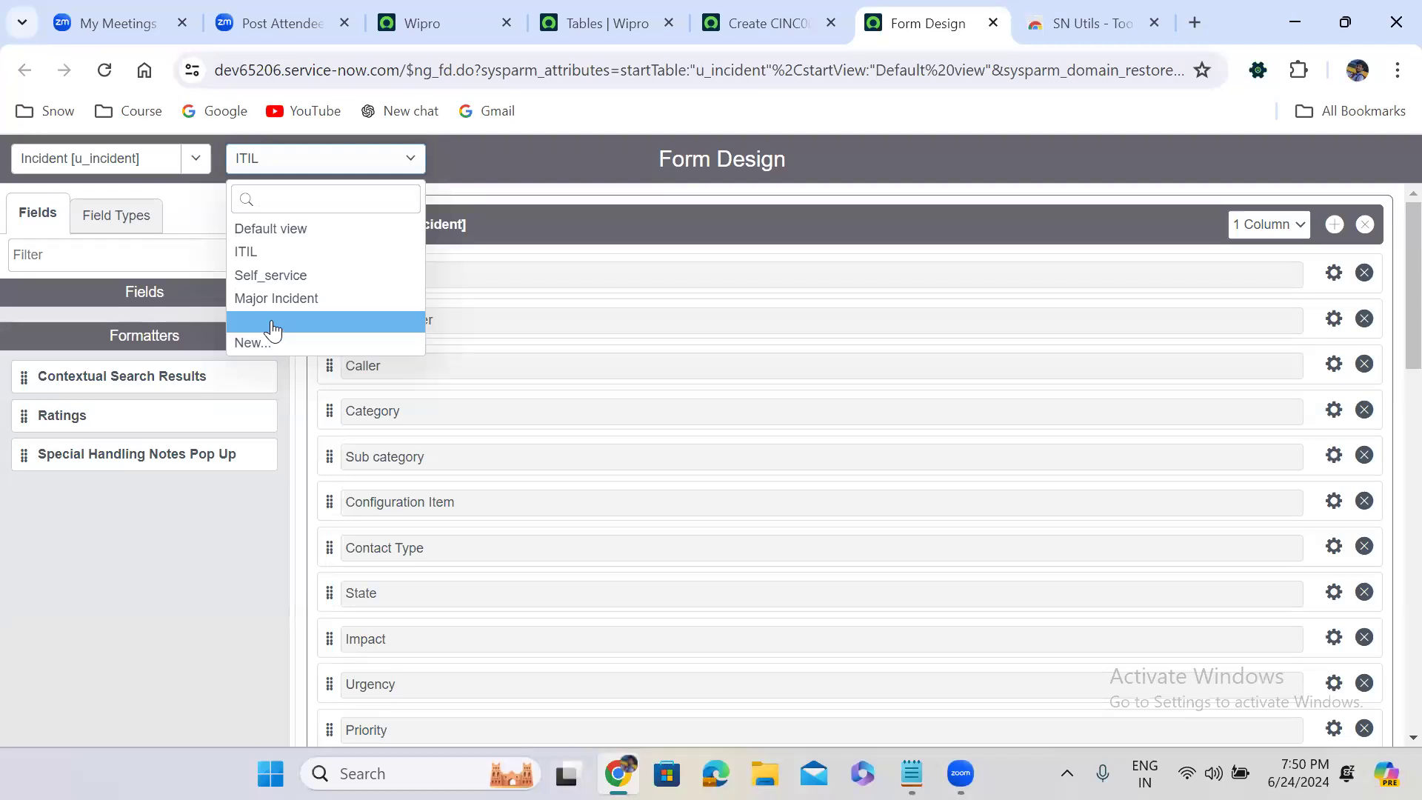
{"action": "left_click", "coordinate": [909, 146]}
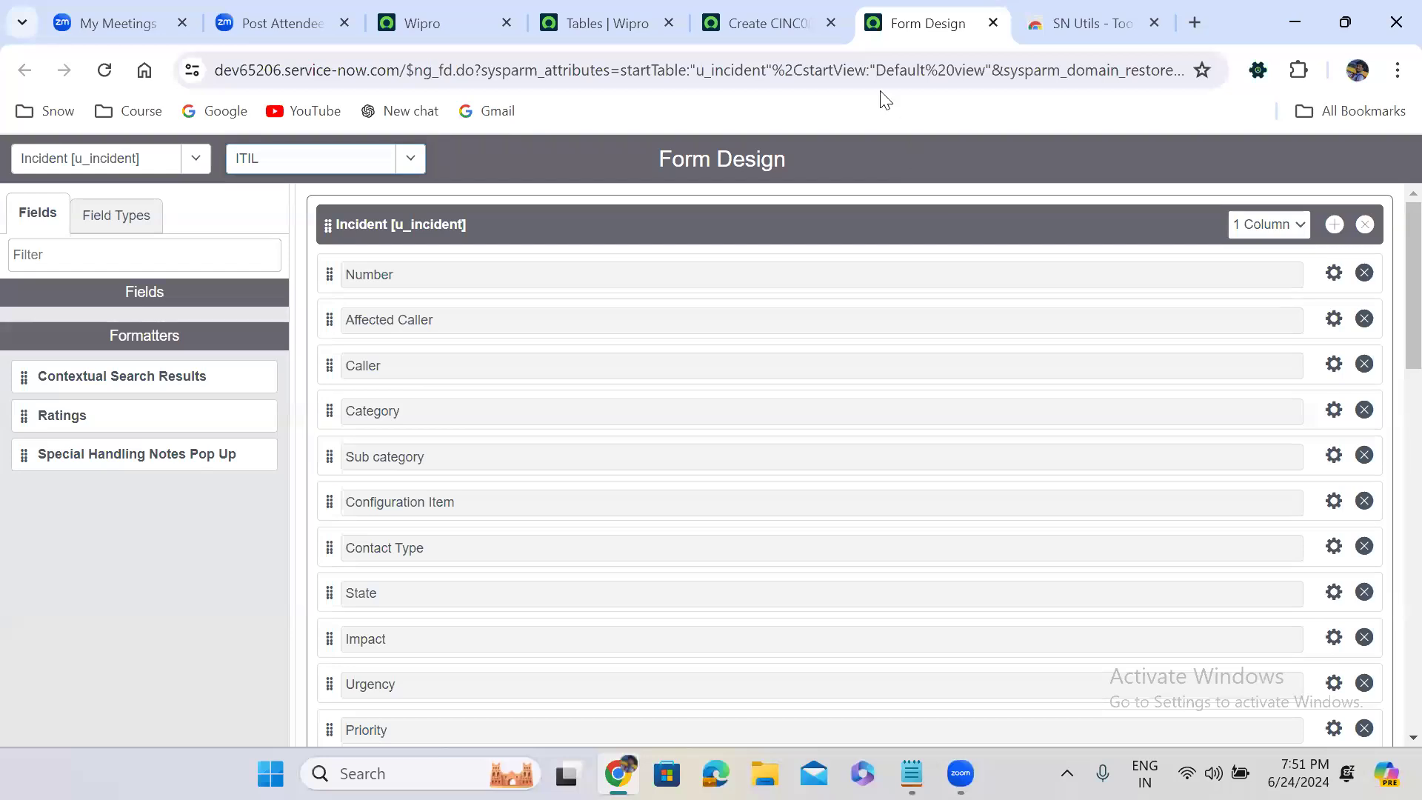
On the new Incident record form, set Category to Software and Sub category to Unix
{"action": "left_click", "coordinate": [761, 21]}
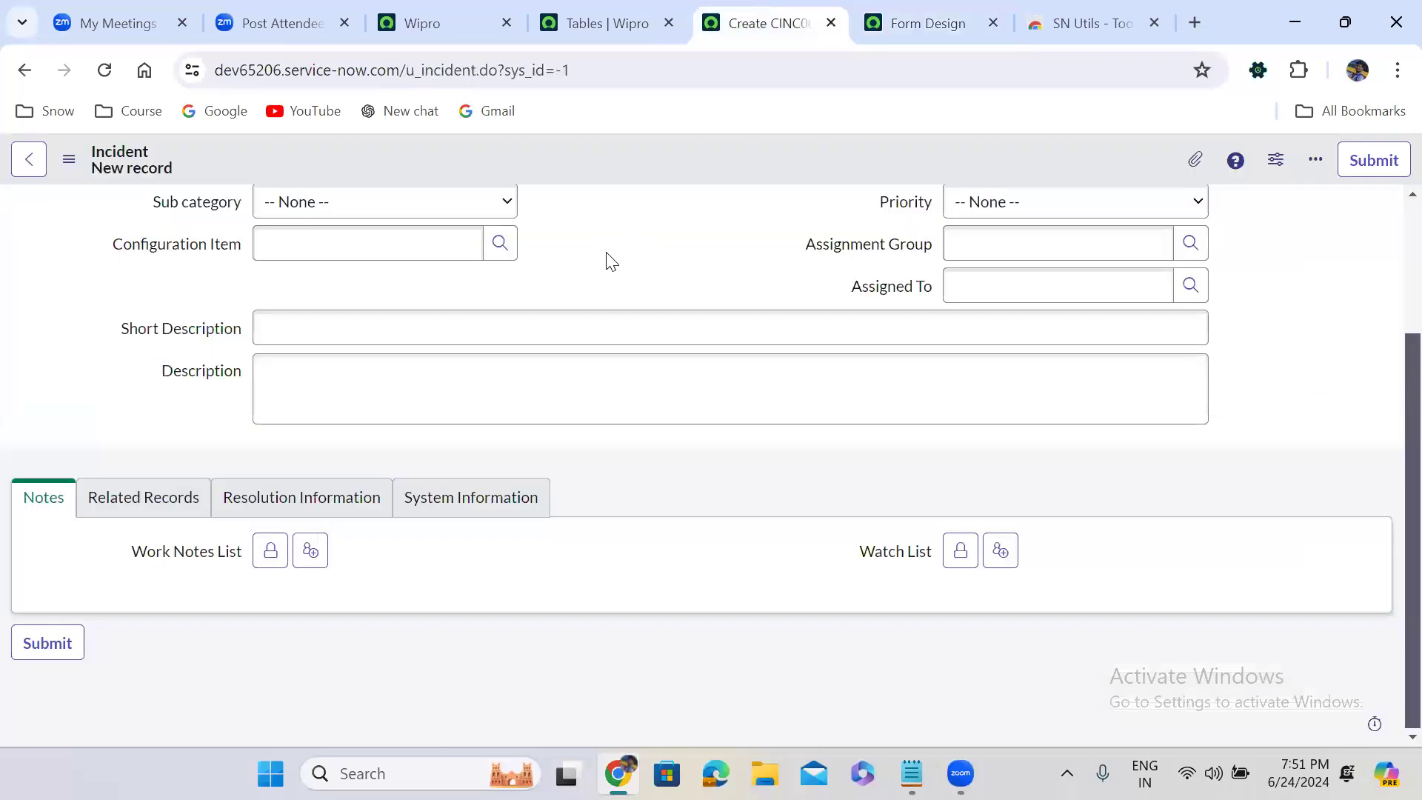
{"action": "scroll", "coordinate": [627, 263], "scroll_direction": "up", "scroll_amount": 2}
{"action": "scroll", "coordinate": [626, 263], "scroll_direction": "up", "scroll_amount": 1}
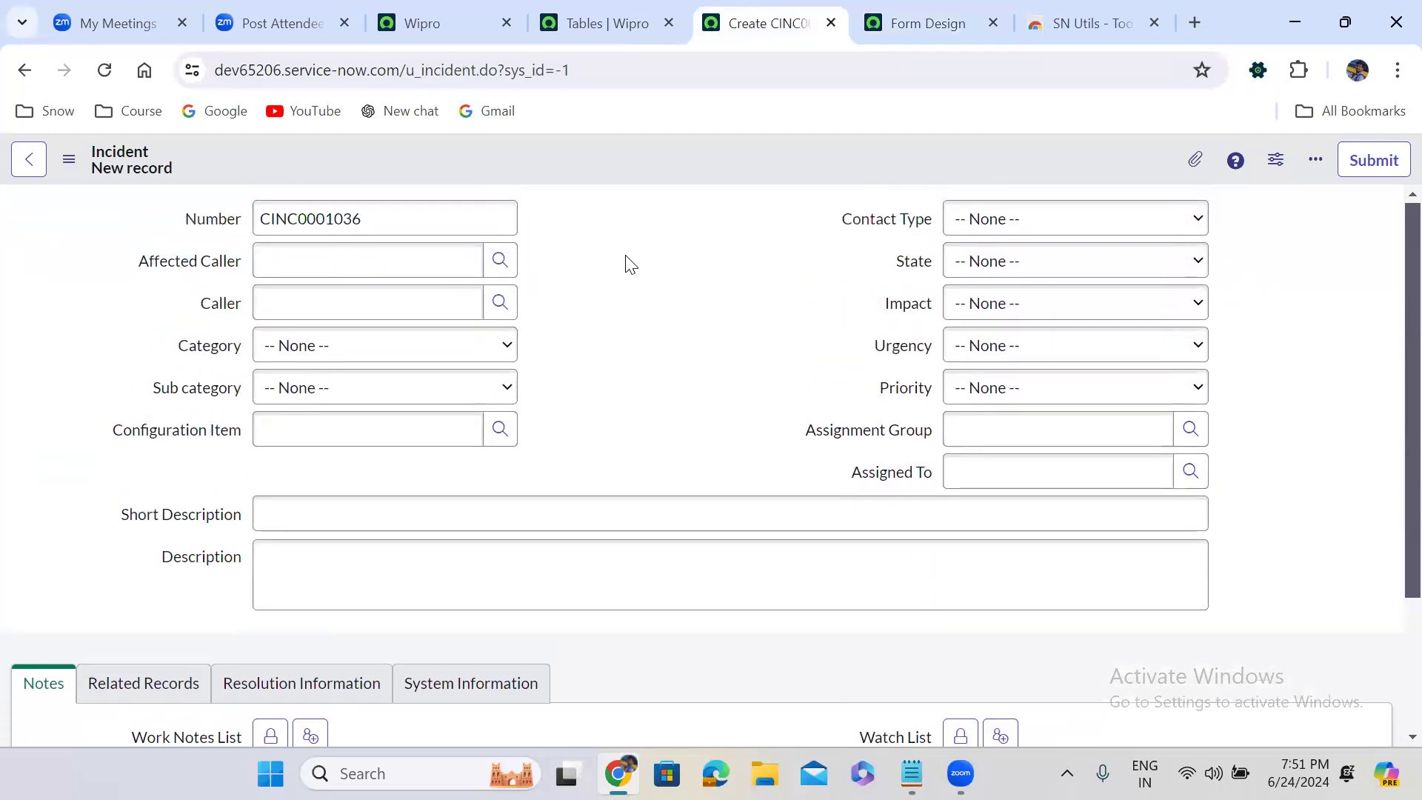
{"action": "left_click", "coordinate": [353, 352]}
{"action": "left_click", "coordinate": [328, 354]}
{"action": "left_click", "coordinate": [329, 354]}
{"action": "left_click", "coordinate": [323, 390]}
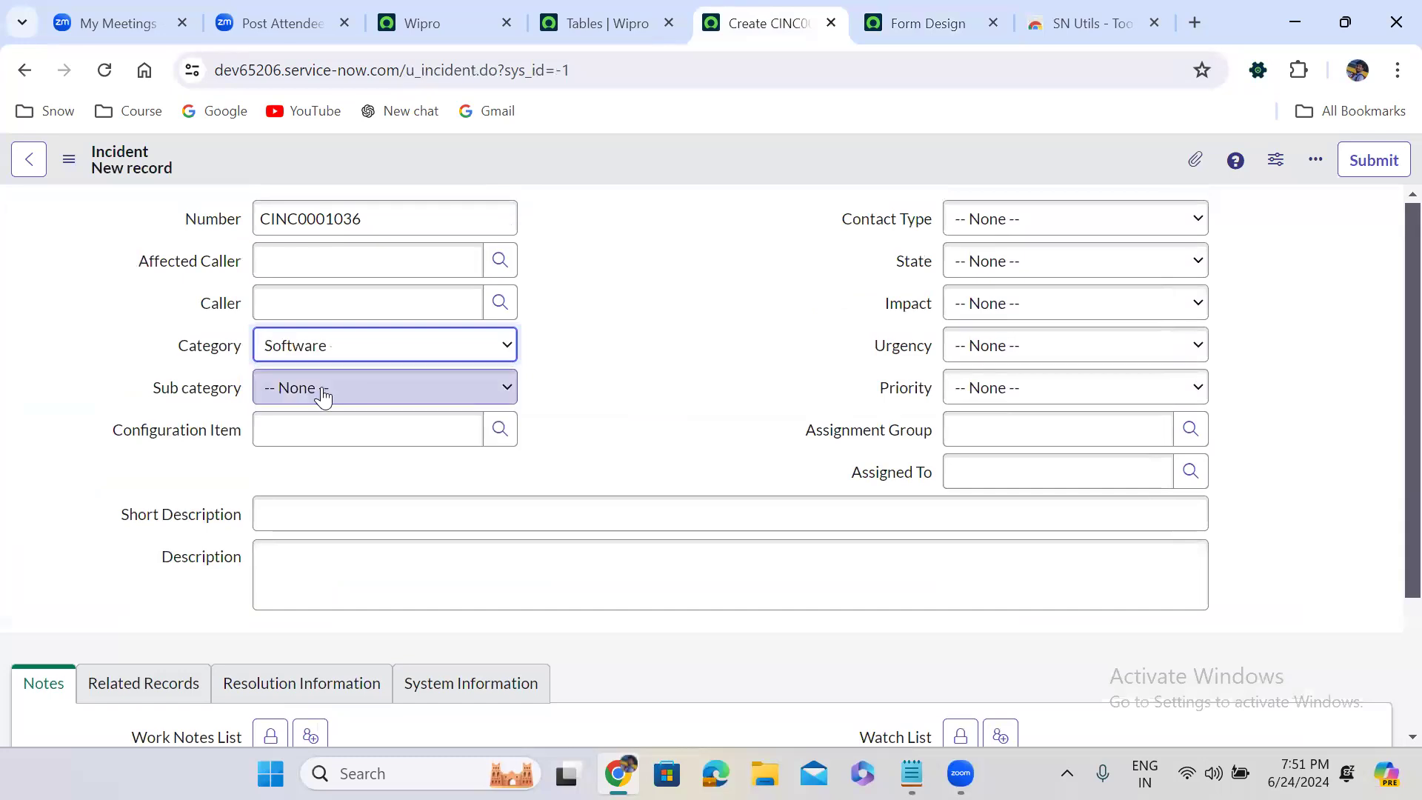
{"action": "left_click", "coordinate": [320, 402]}
{"action": "left_click", "coordinate": [318, 435]}
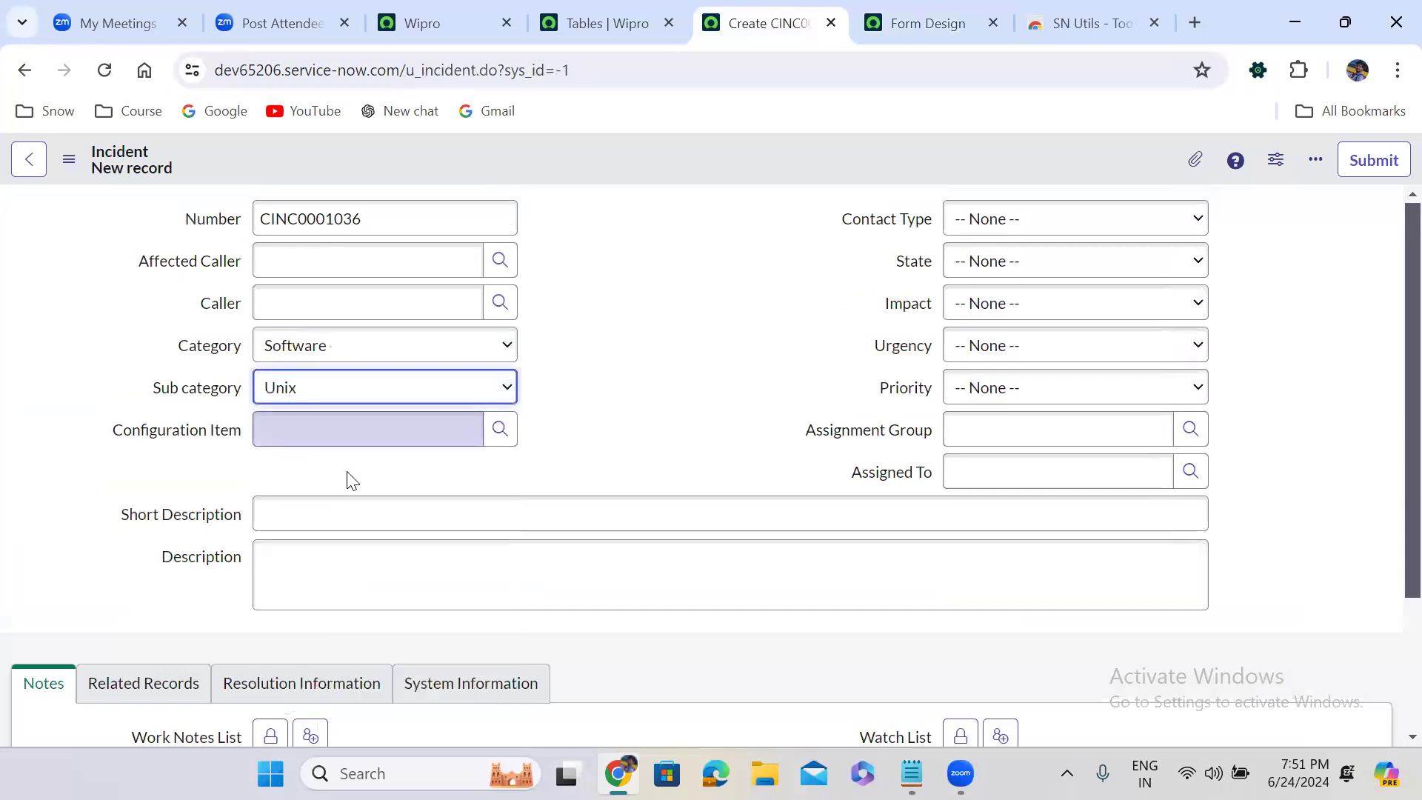
Enter "test record" as the Short Description and save the incident, keeping its form open
{"action": "left_click", "coordinate": [355, 501]}
{"action": "type", "text": "test "}
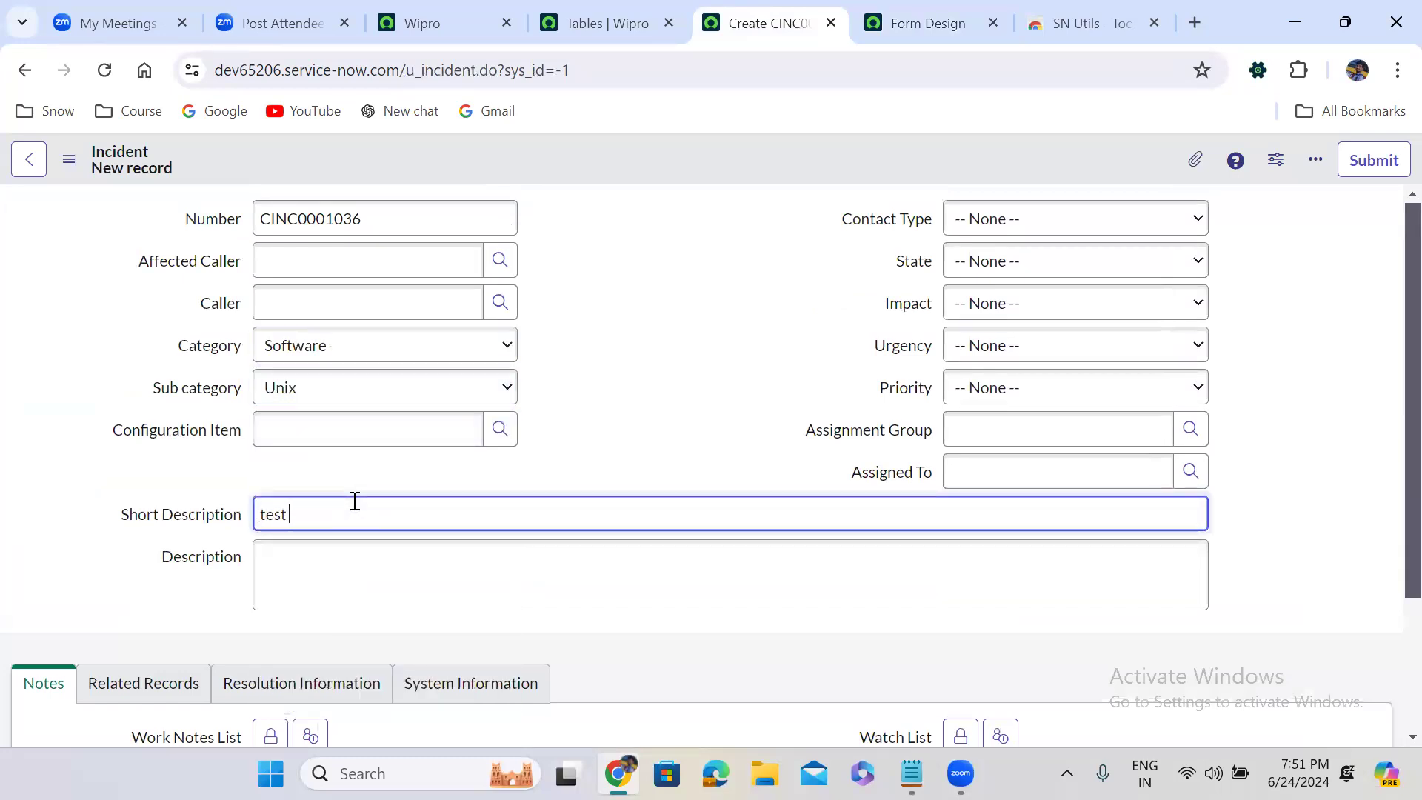
{"action": "type", "text": "record"}
{"action": "left_click", "coordinate": [614, 445]}
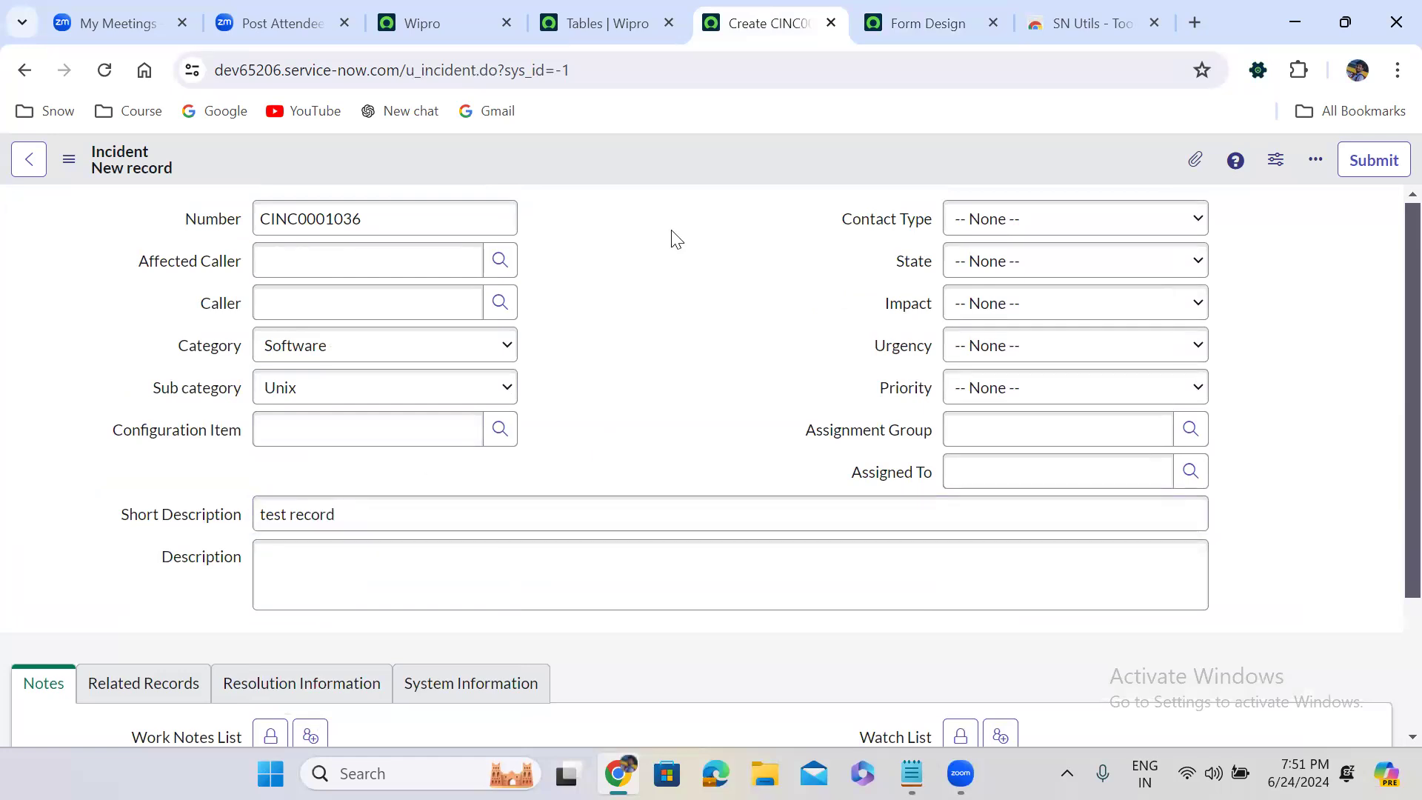
{"action": "right_click", "coordinate": [665, 169]}
{"action": "left_click", "coordinate": [690, 184]}
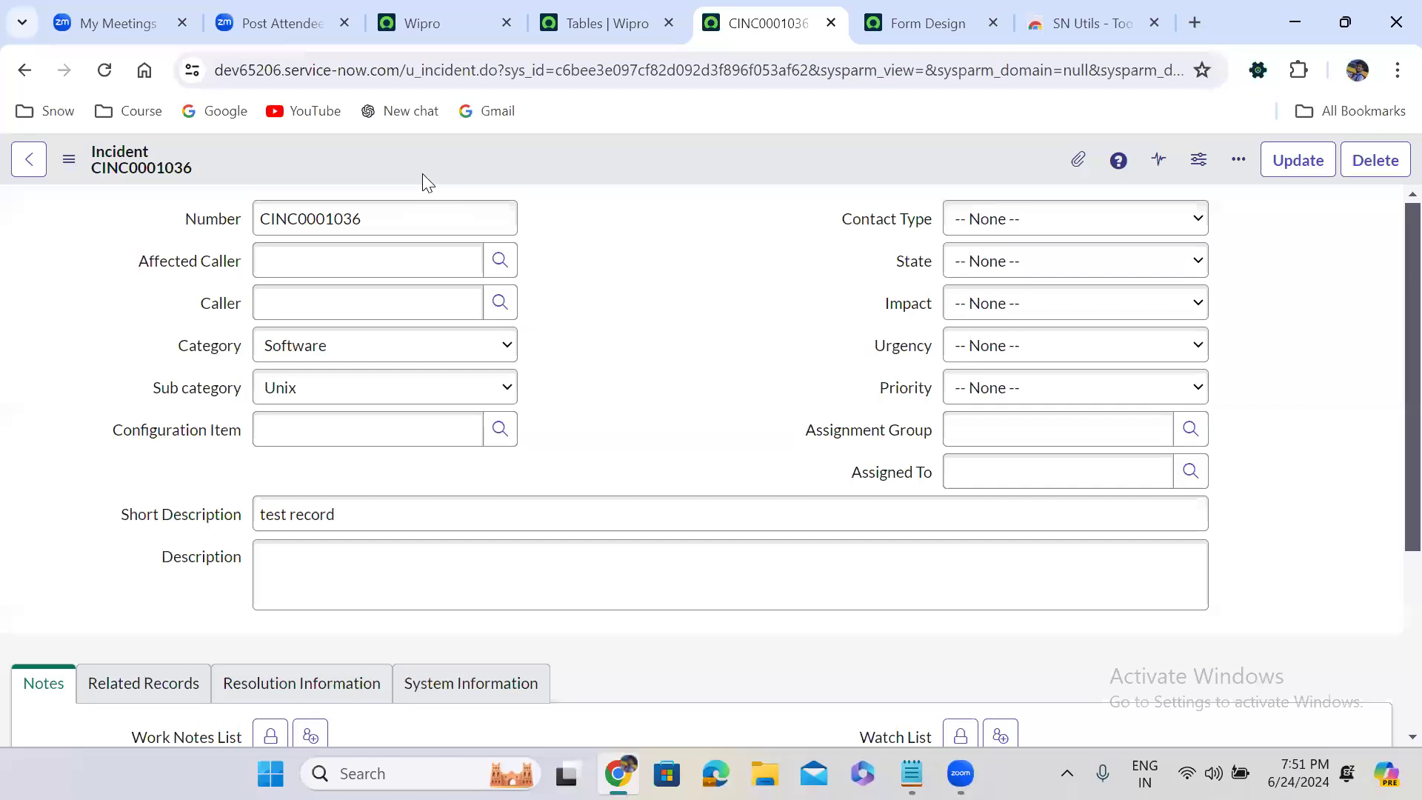
Display the saved incident in the ITIL view and look through its layout
{"action": "left_click", "coordinate": [68, 163]}
{"action": "mouse_move", "coordinate": [137, 342]}
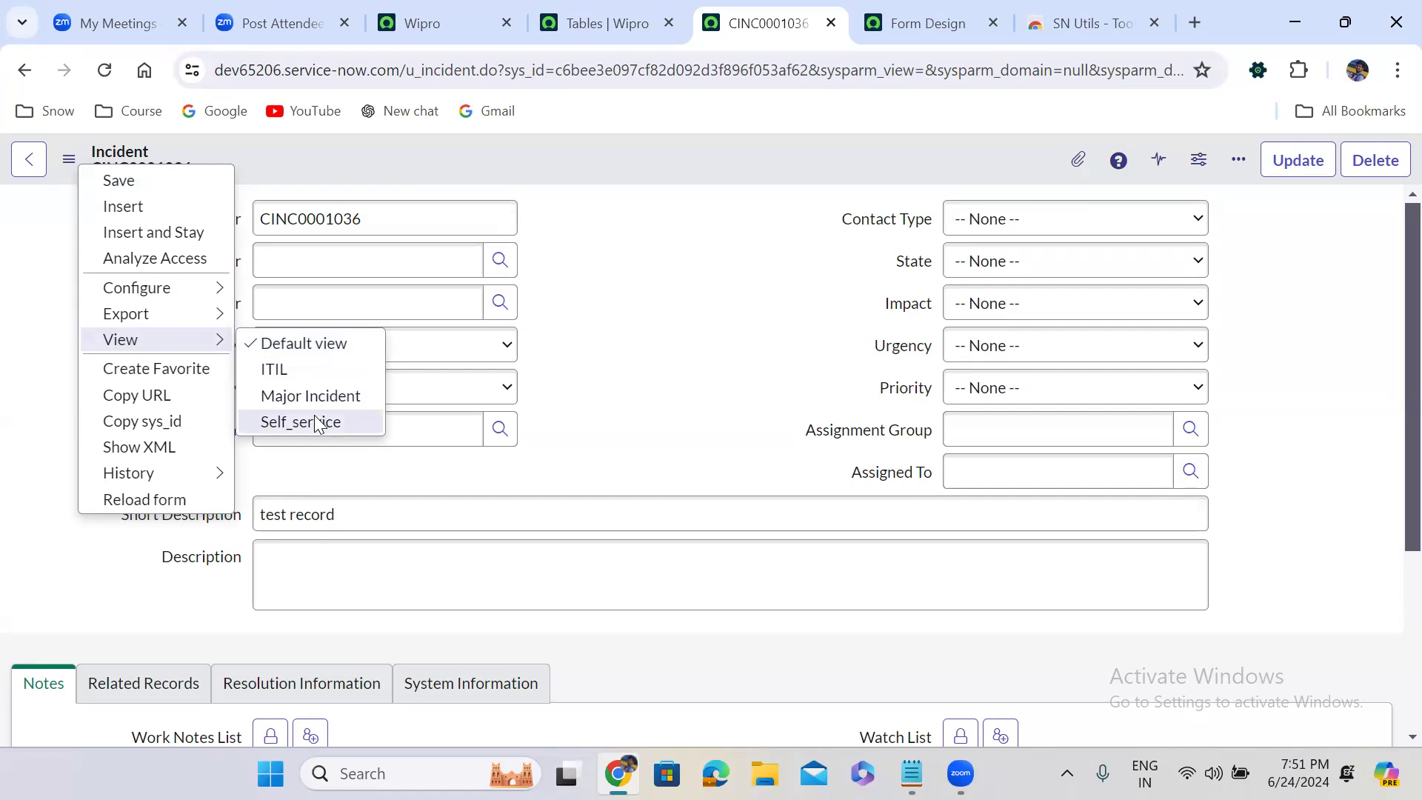
{"action": "left_click", "coordinate": [304, 365]}
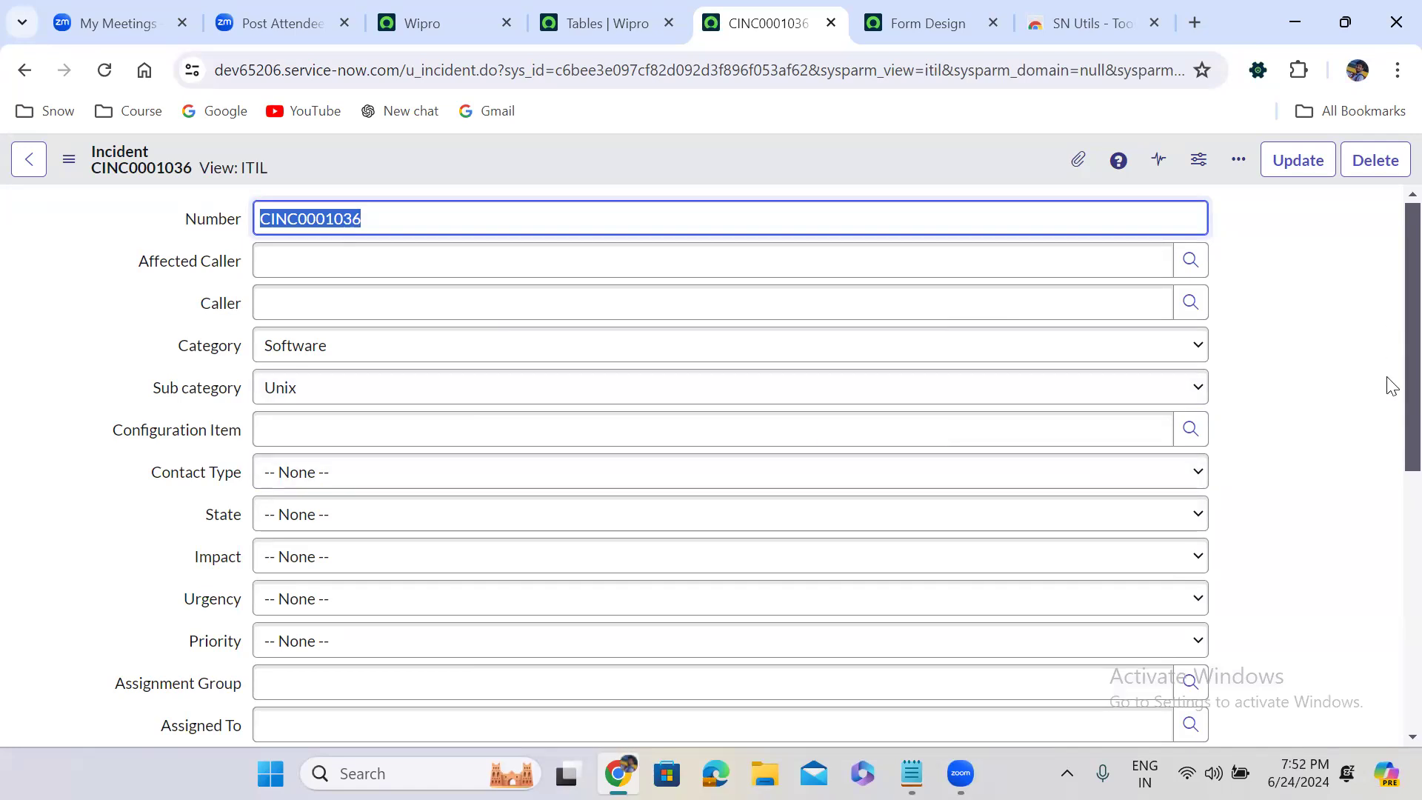
{"action": "scroll", "coordinate": [1386, 529], "scroll_direction": "down", "scroll_amount": 5}
{"action": "scroll", "coordinate": [1385, 482], "scroll_direction": "up", "scroll_amount": 5}
Switch the incident to the Major Incident view and examine its fields and sections
{"action": "left_click", "coordinate": [69, 159]}
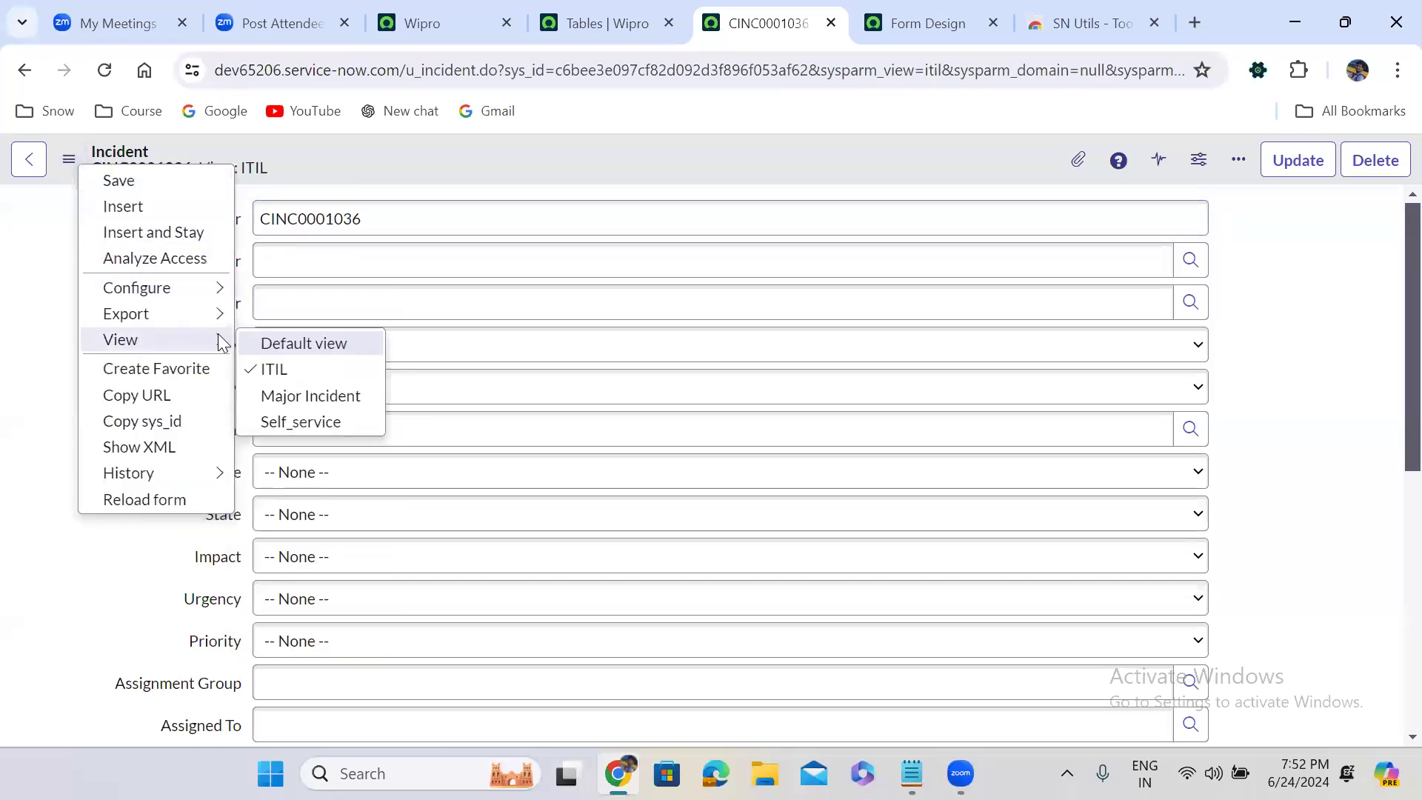
{"action": "left_click", "coordinate": [319, 400]}
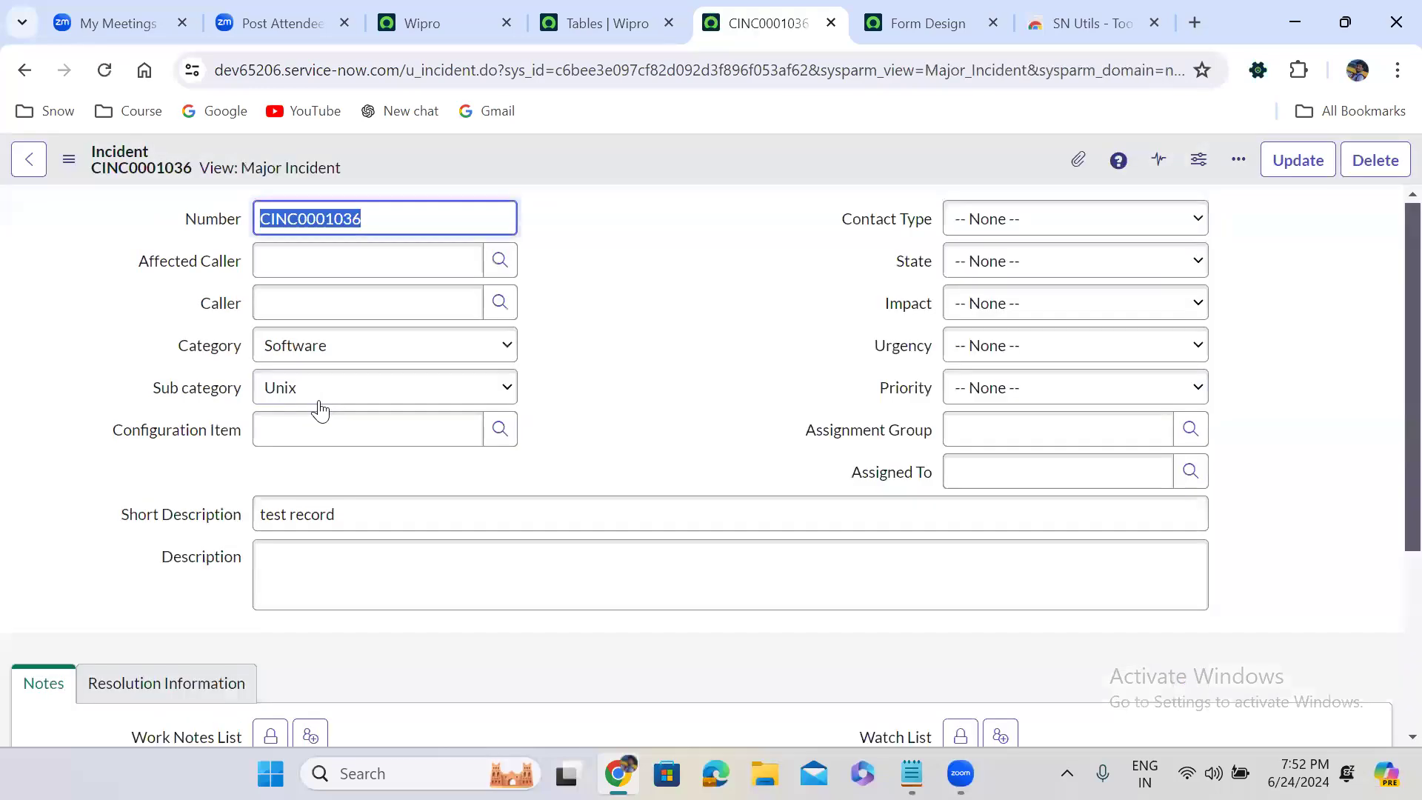
{"action": "scroll", "coordinate": [1391, 292], "scroll_direction": "down", "scroll_amount": 4}
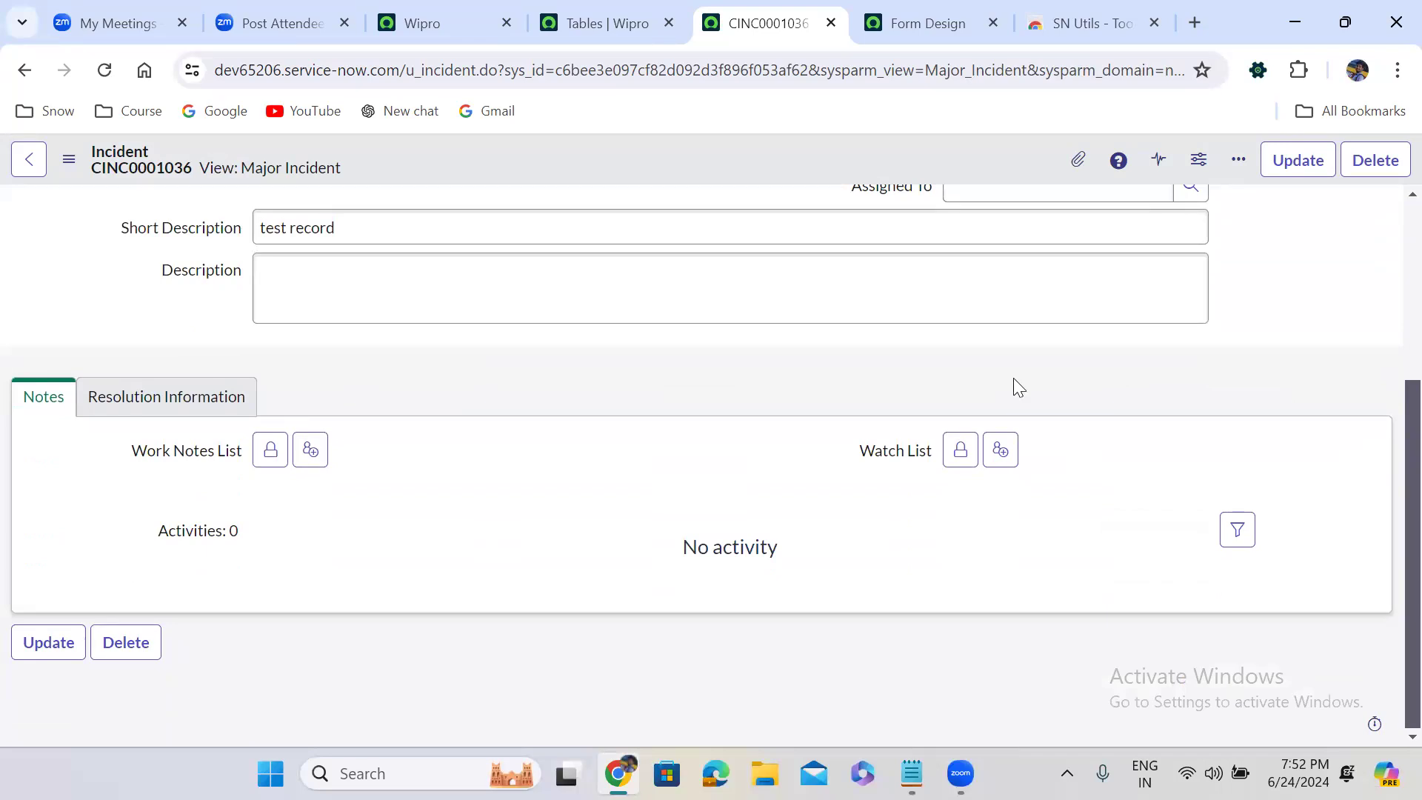
{"action": "scroll", "coordinate": [1391, 657], "scroll_direction": "up", "scroll_amount": 4}
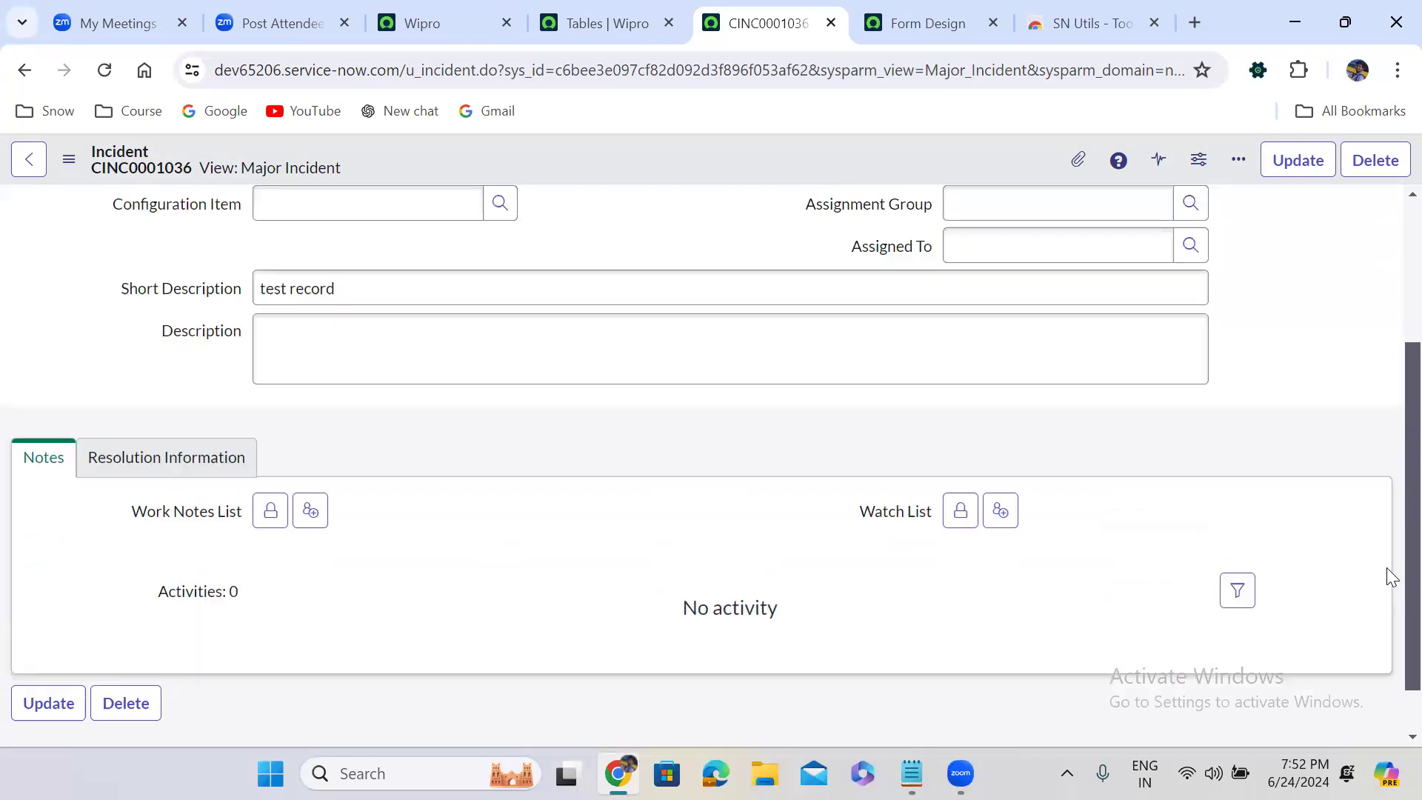
Switch the incident to the Self_service view and examine its reduced fields and Notes section
{"action": "left_click", "coordinate": [69, 160]}
{"action": "mouse_move", "coordinate": [138, 341]}
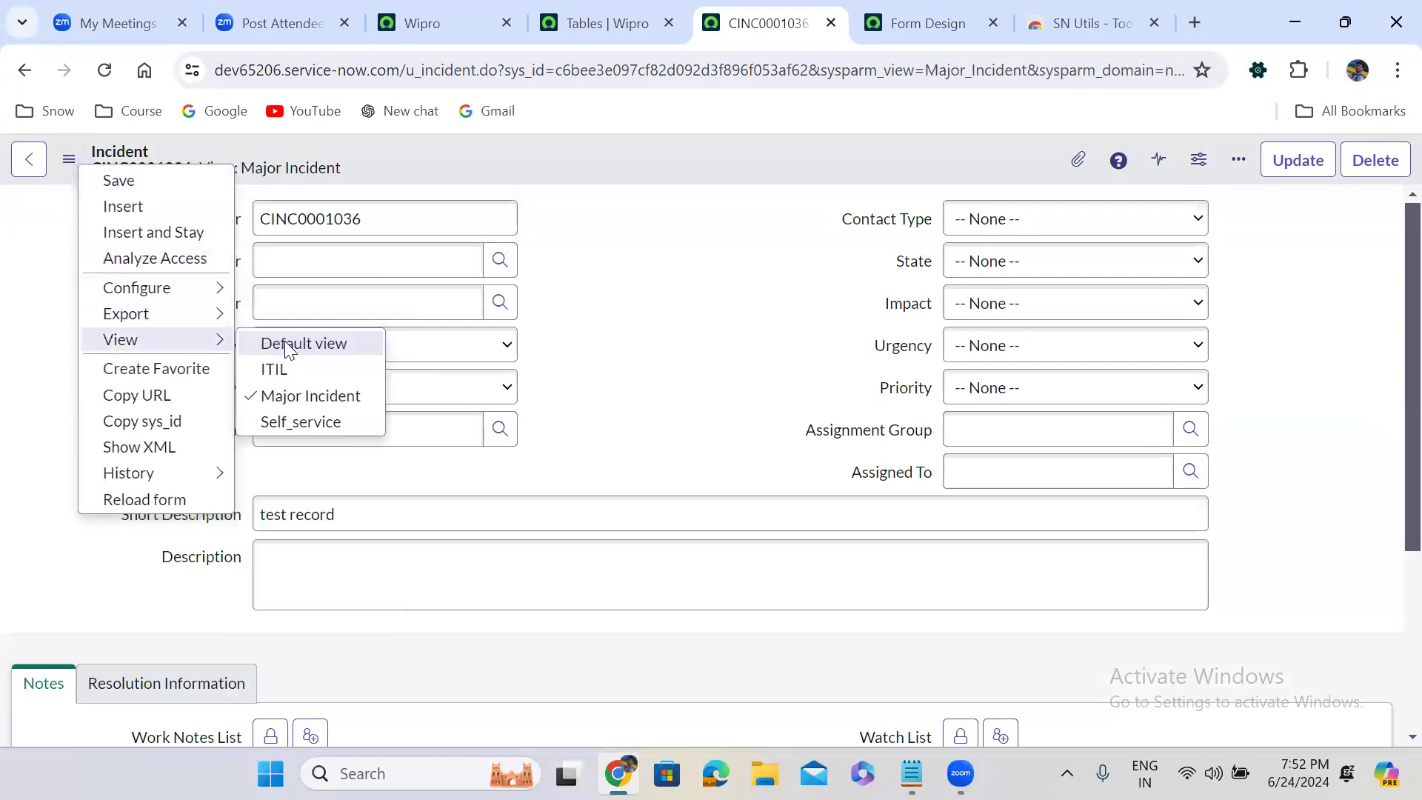
{"action": "left_click", "coordinate": [314, 419]}
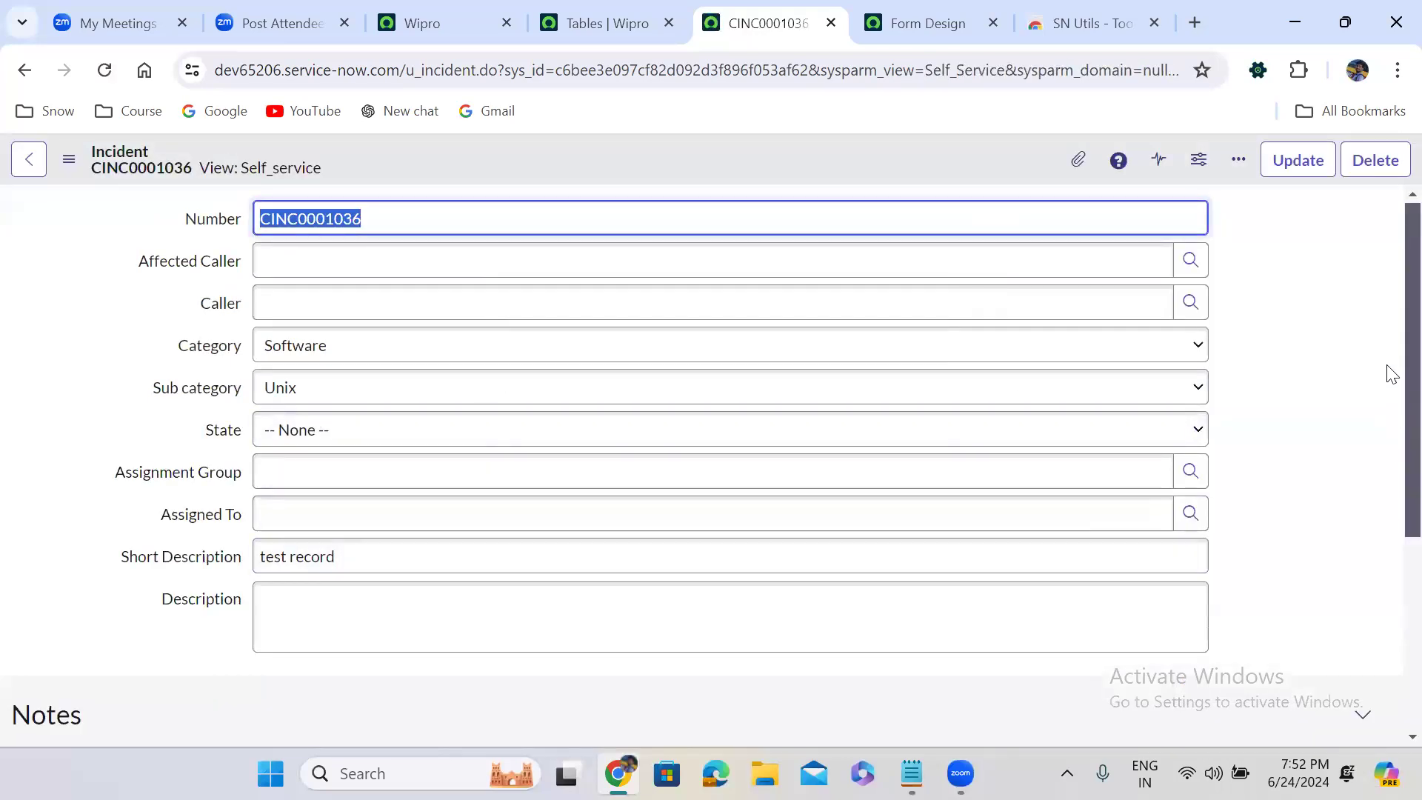
{"action": "scroll", "coordinate": [1387, 518], "scroll_direction": "down", "scroll_amount": 5}
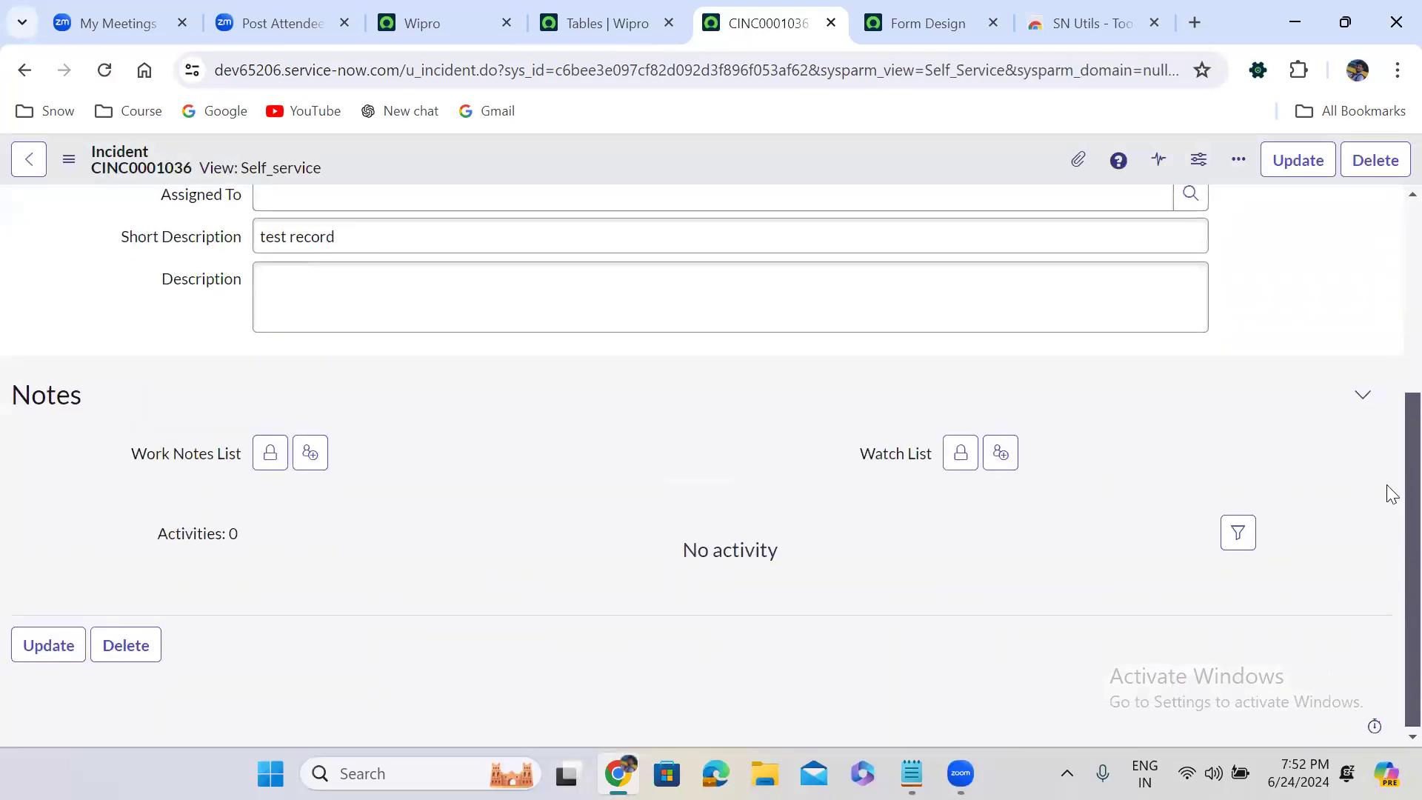
{"action": "scroll", "coordinate": [1391, 286], "scroll_direction": "up", "scroll_amount": 5}
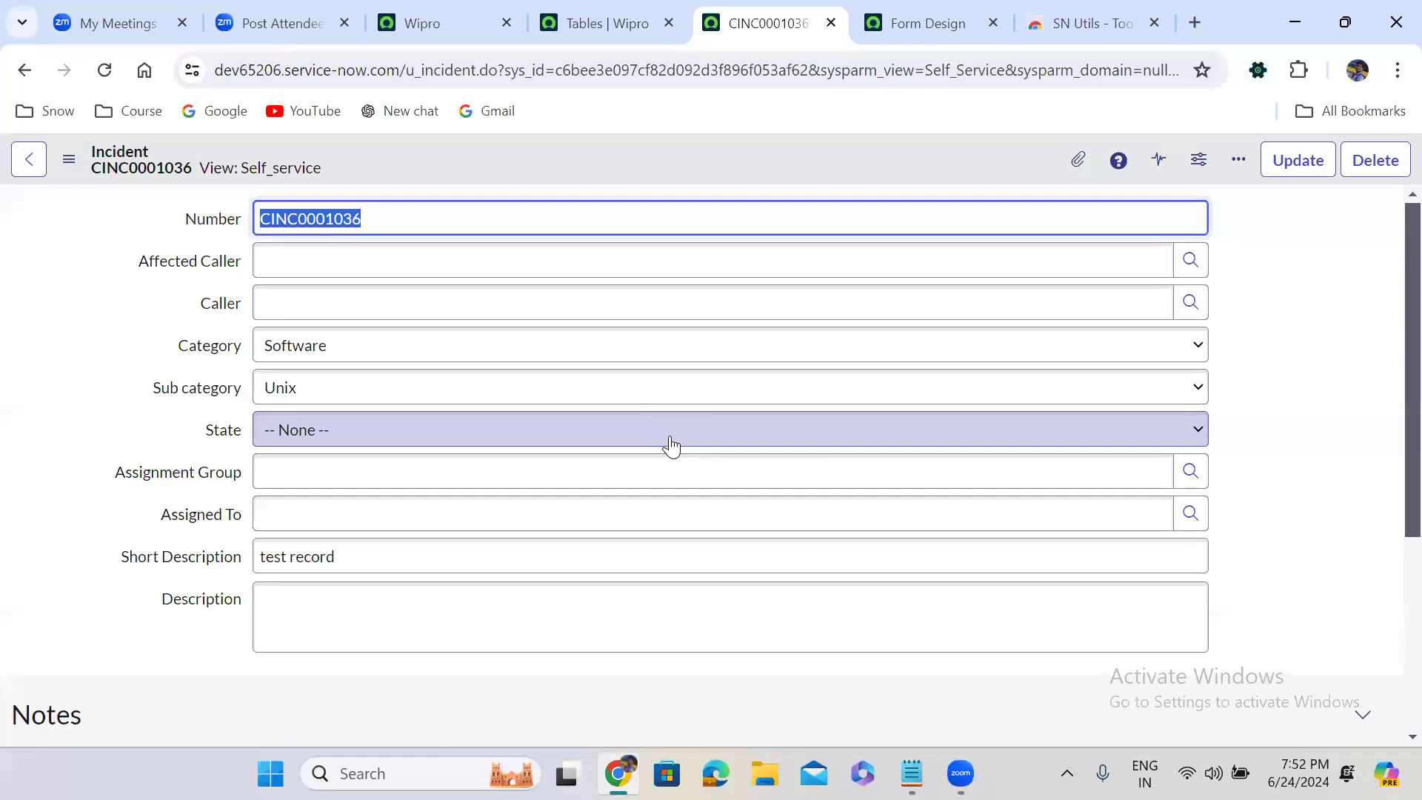
Bring the incident back to the Default view, and switch to Self_service again to compare the two layouts
{"action": "left_click", "coordinate": [73, 169]}
{"action": "mouse_move", "coordinate": [154, 341]}
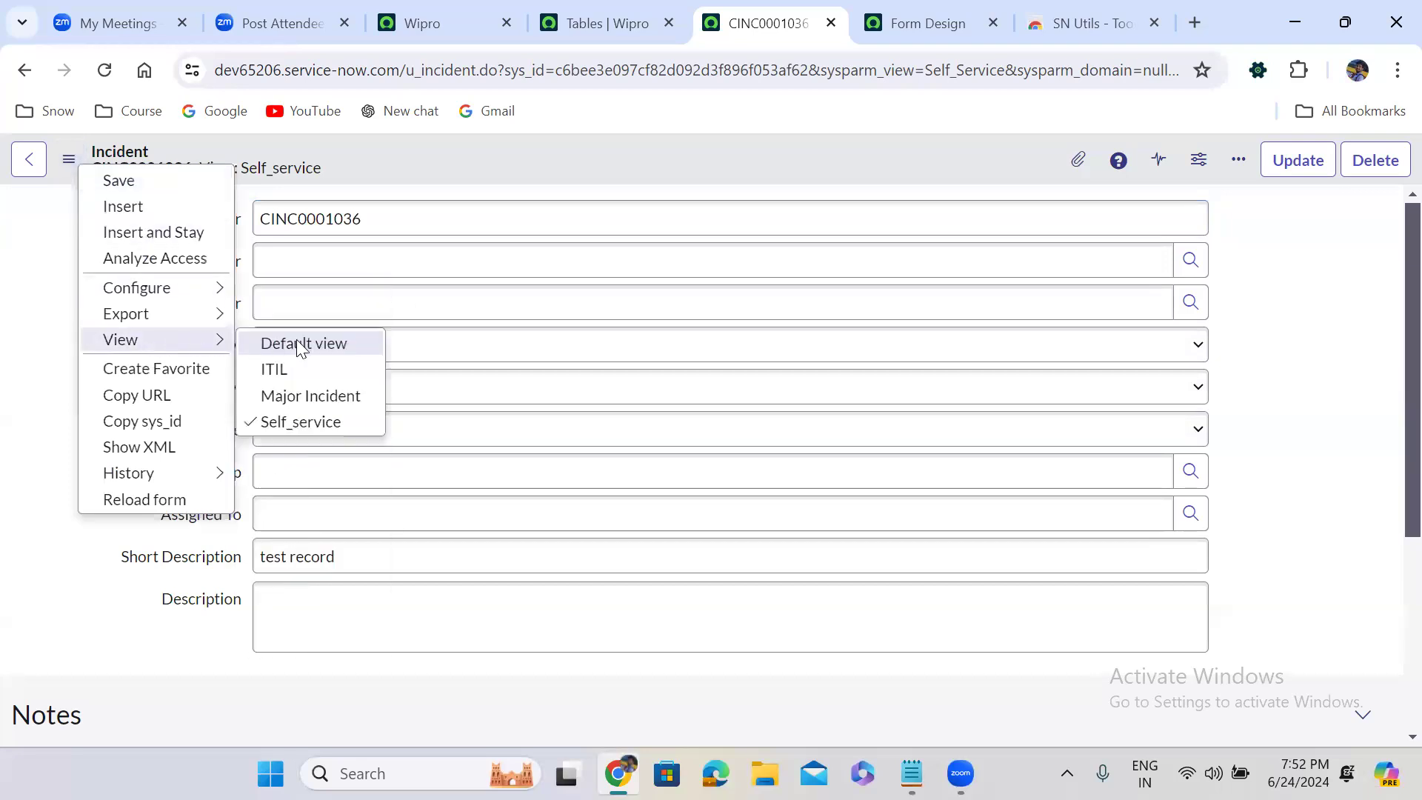
{"action": "left_click", "coordinate": [317, 344]}
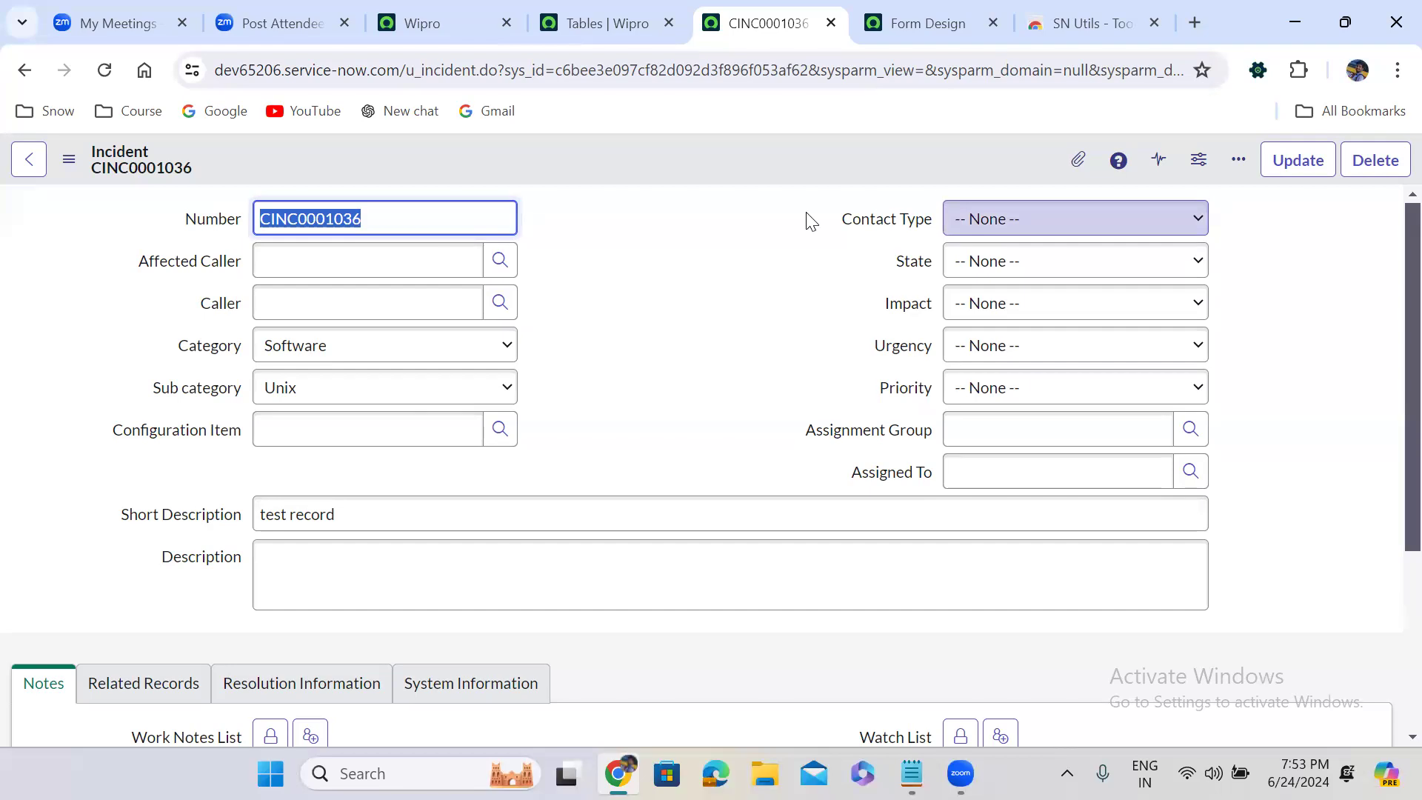
{"action": "left_click", "coordinate": [69, 159]}
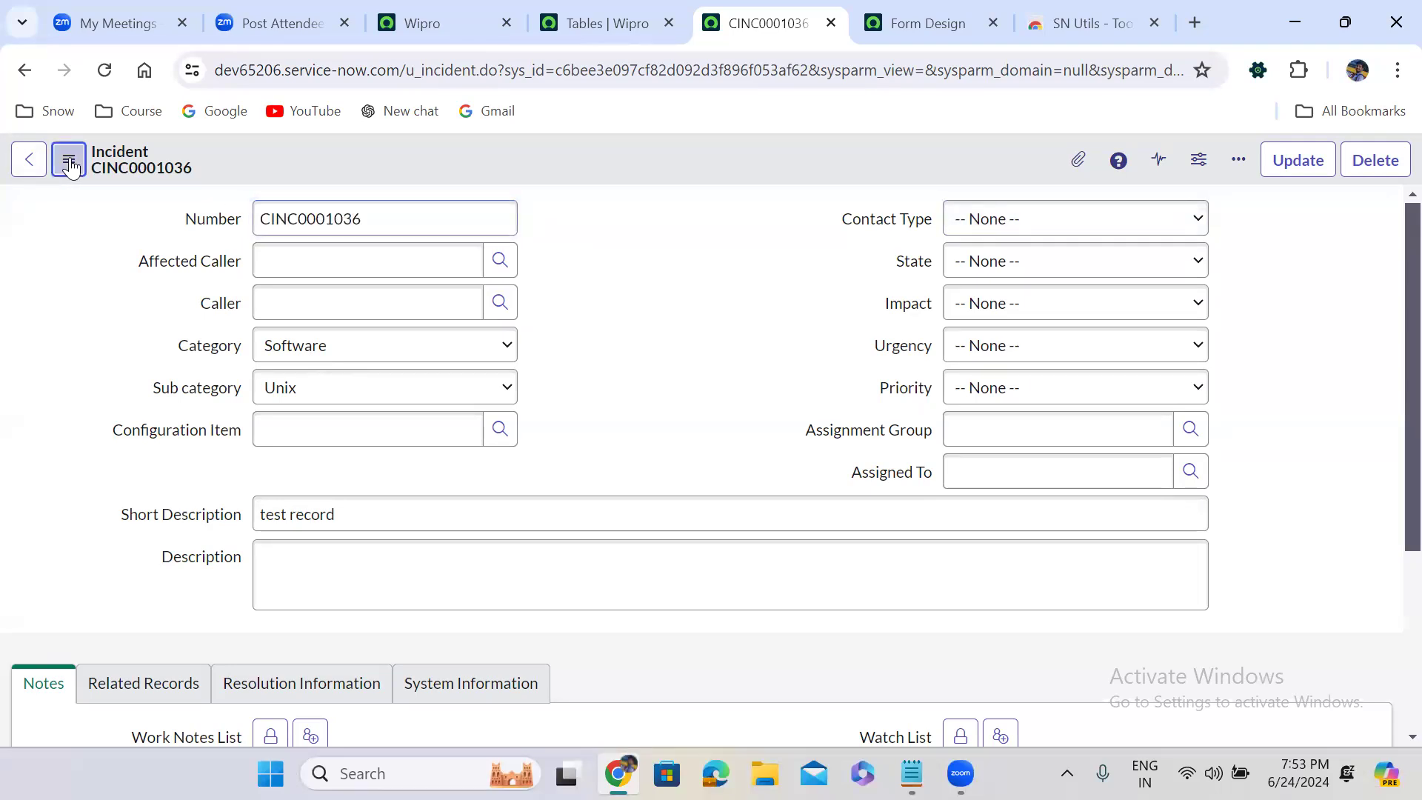
{"action": "mouse_move", "coordinate": [148, 340]}
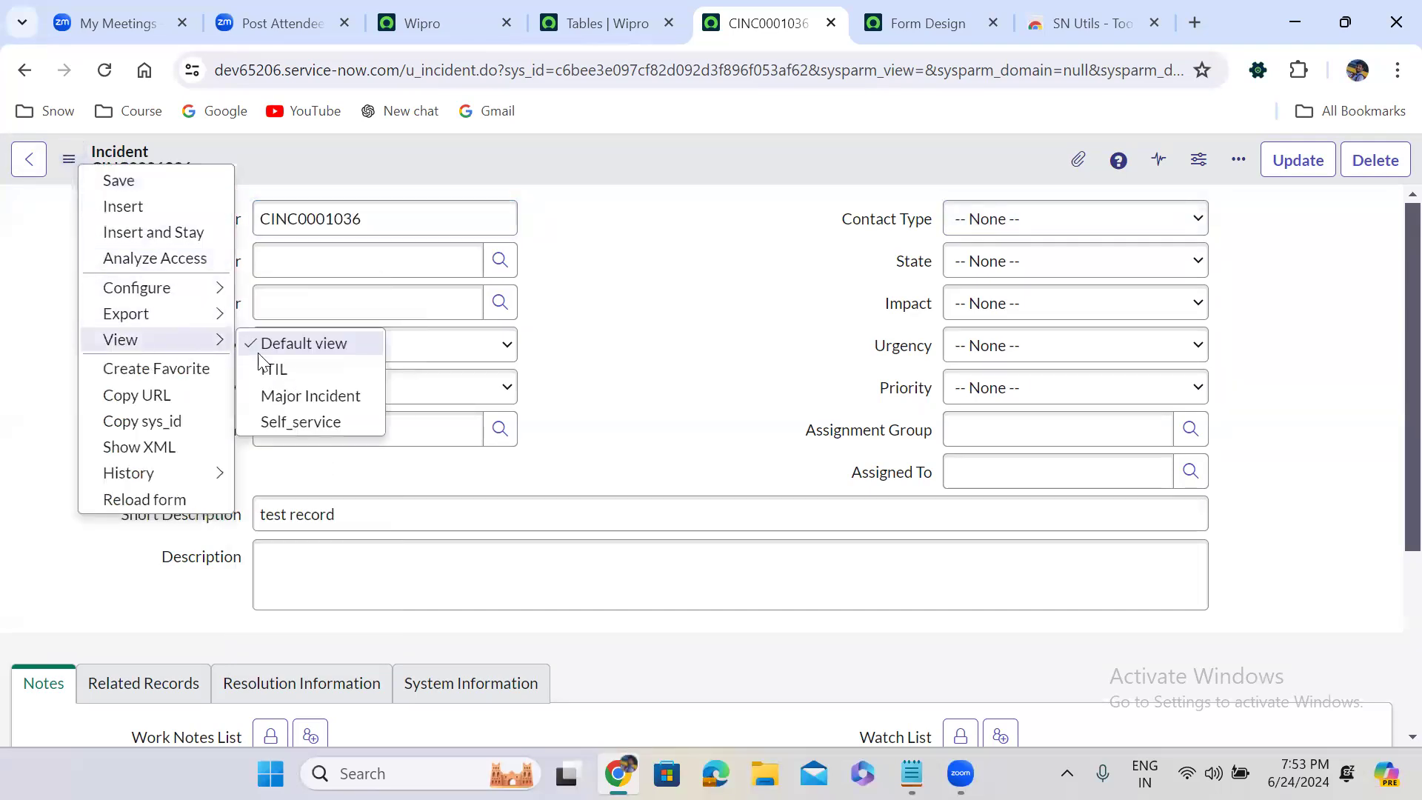
{"action": "left_click", "coordinate": [299, 419]}
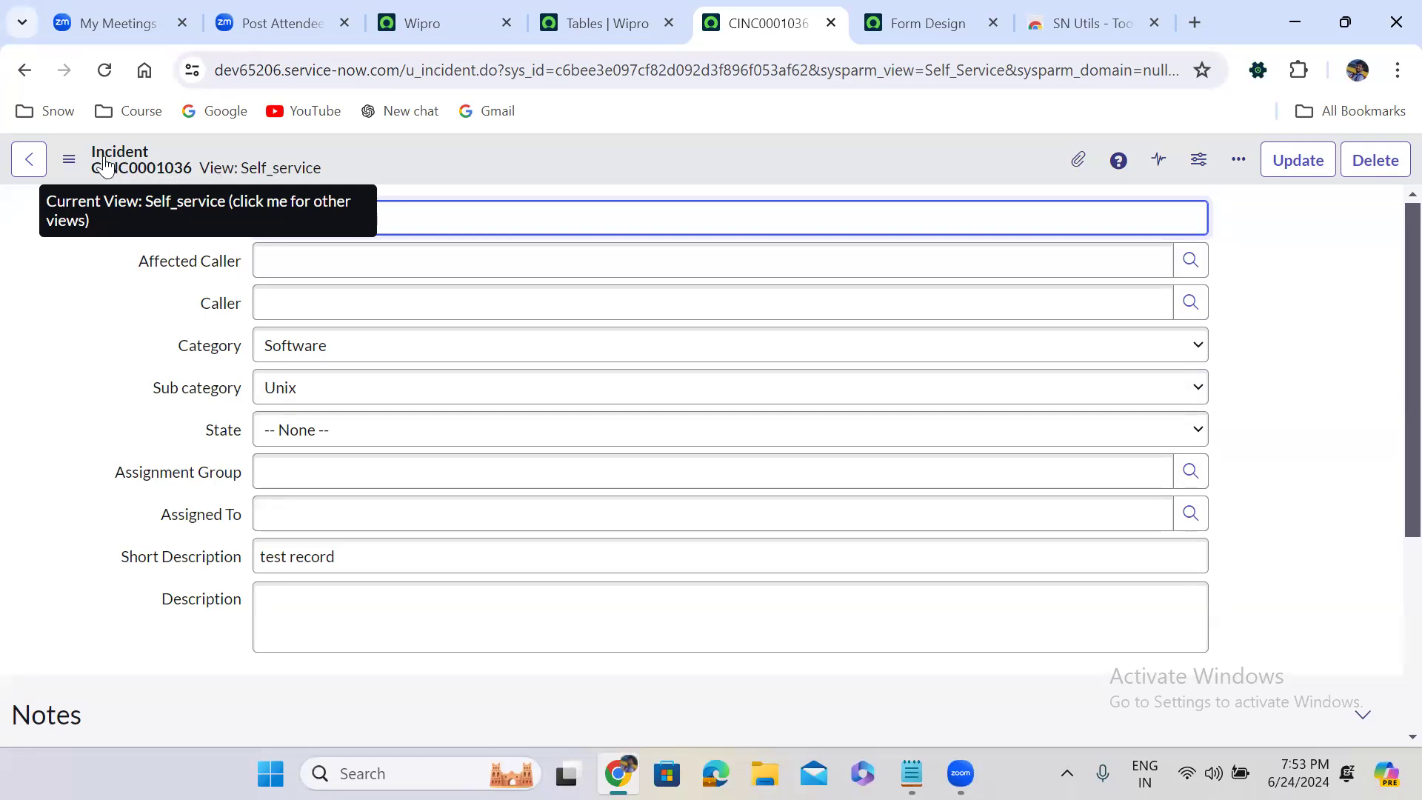
Show the incident in the ITIL view again, followed by the Major Incident view, to compare their layouts
{"action": "left_click", "coordinate": [69, 161]}
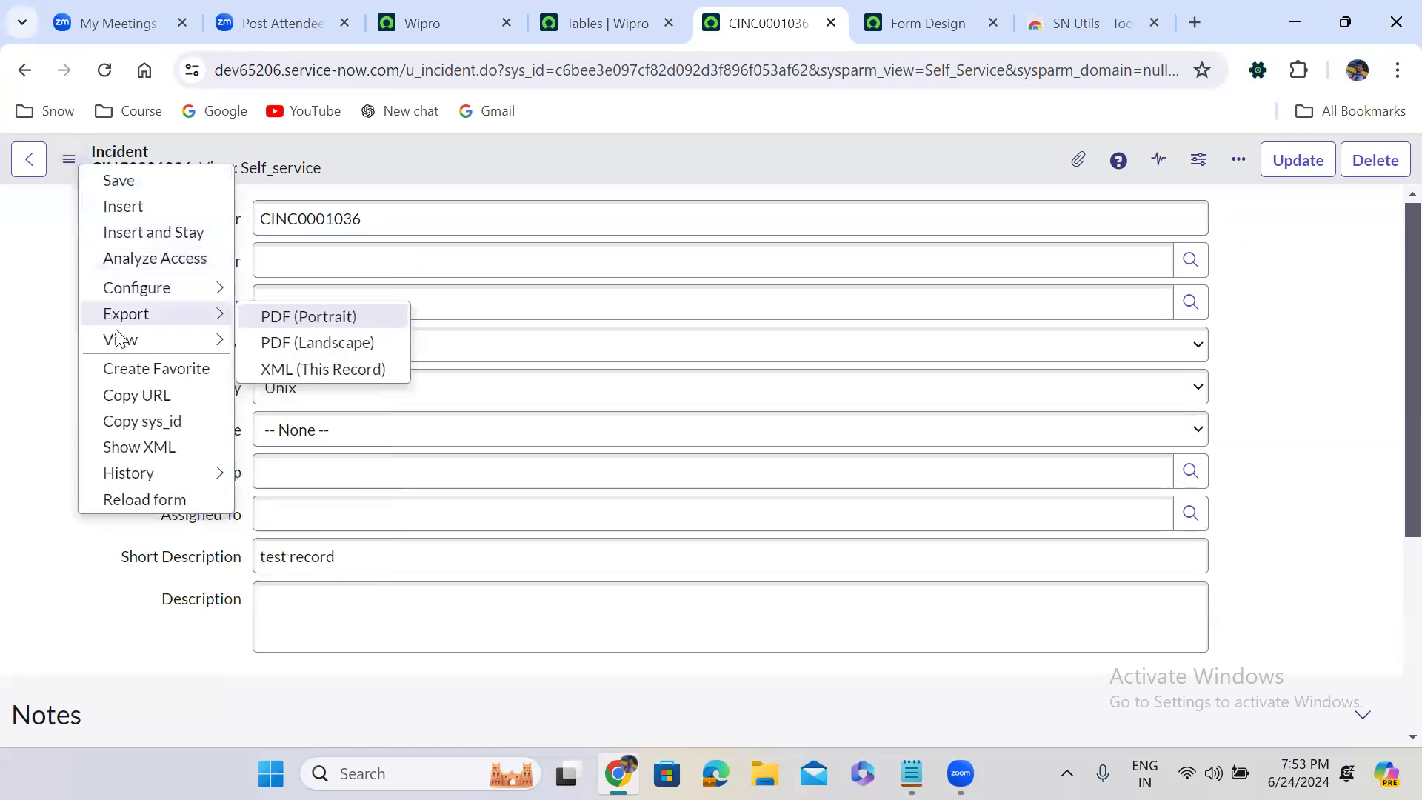
{"action": "mouse_move", "coordinate": [122, 344]}
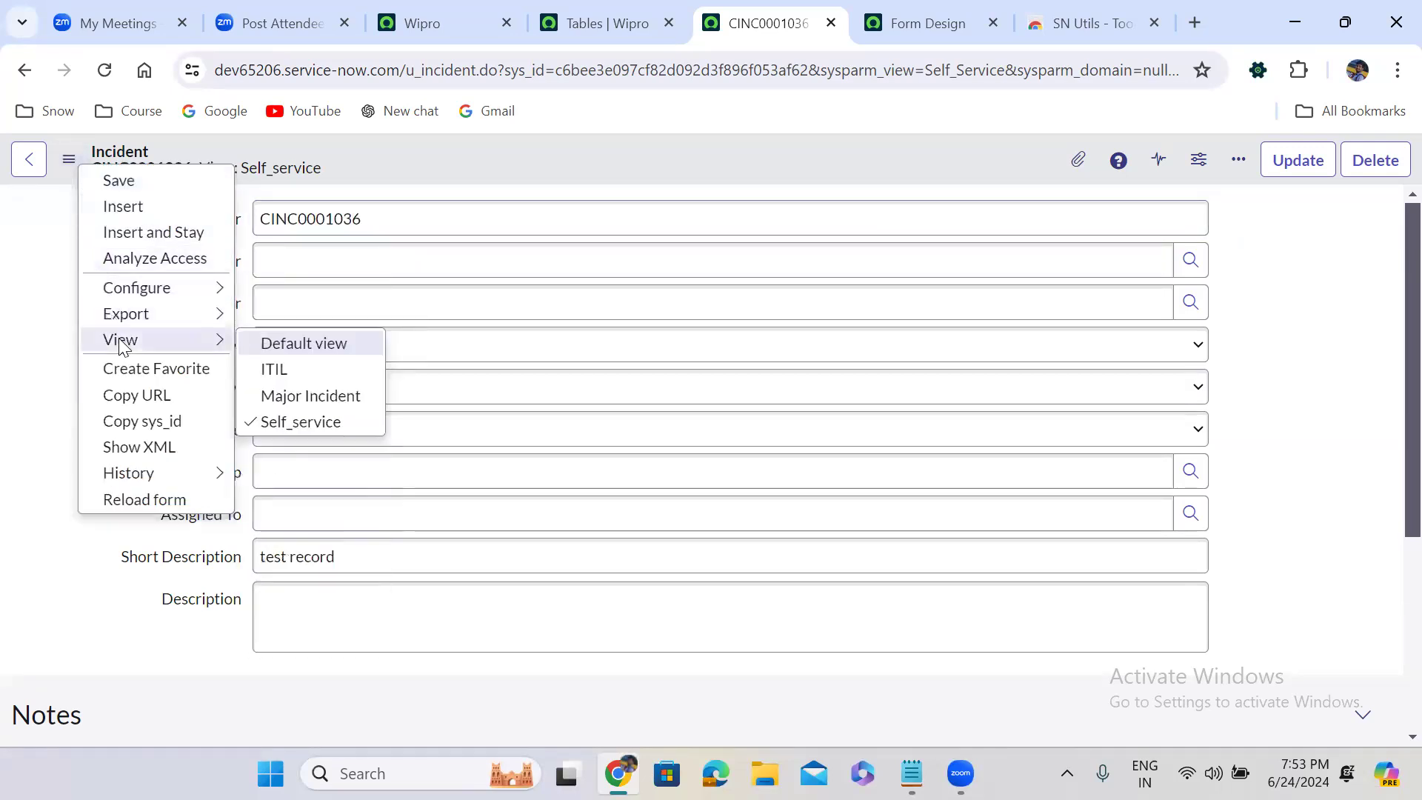
{"action": "left_click", "coordinate": [296, 374]}
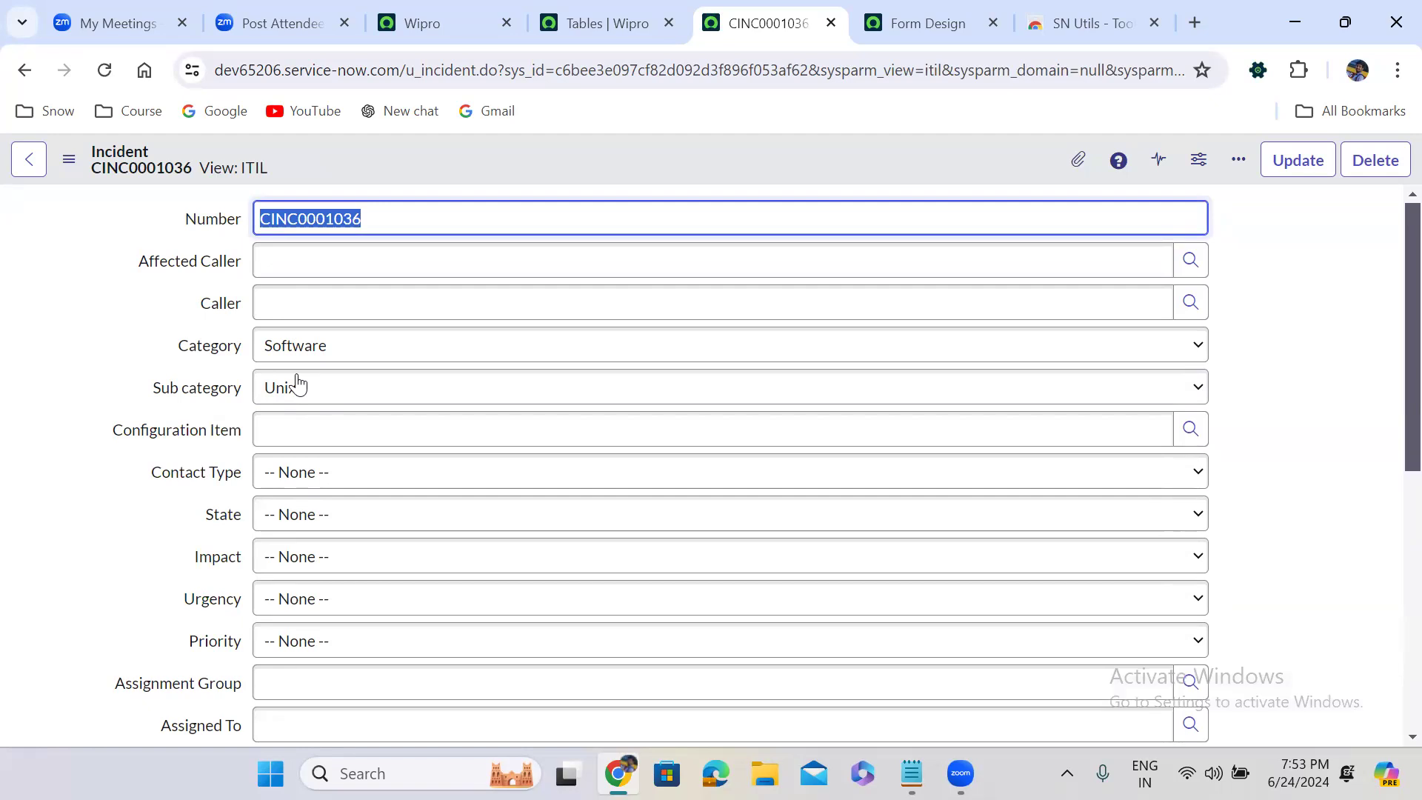
{"action": "left_click", "coordinate": [68, 161]}
{"action": "mouse_move", "coordinate": [107, 341]}
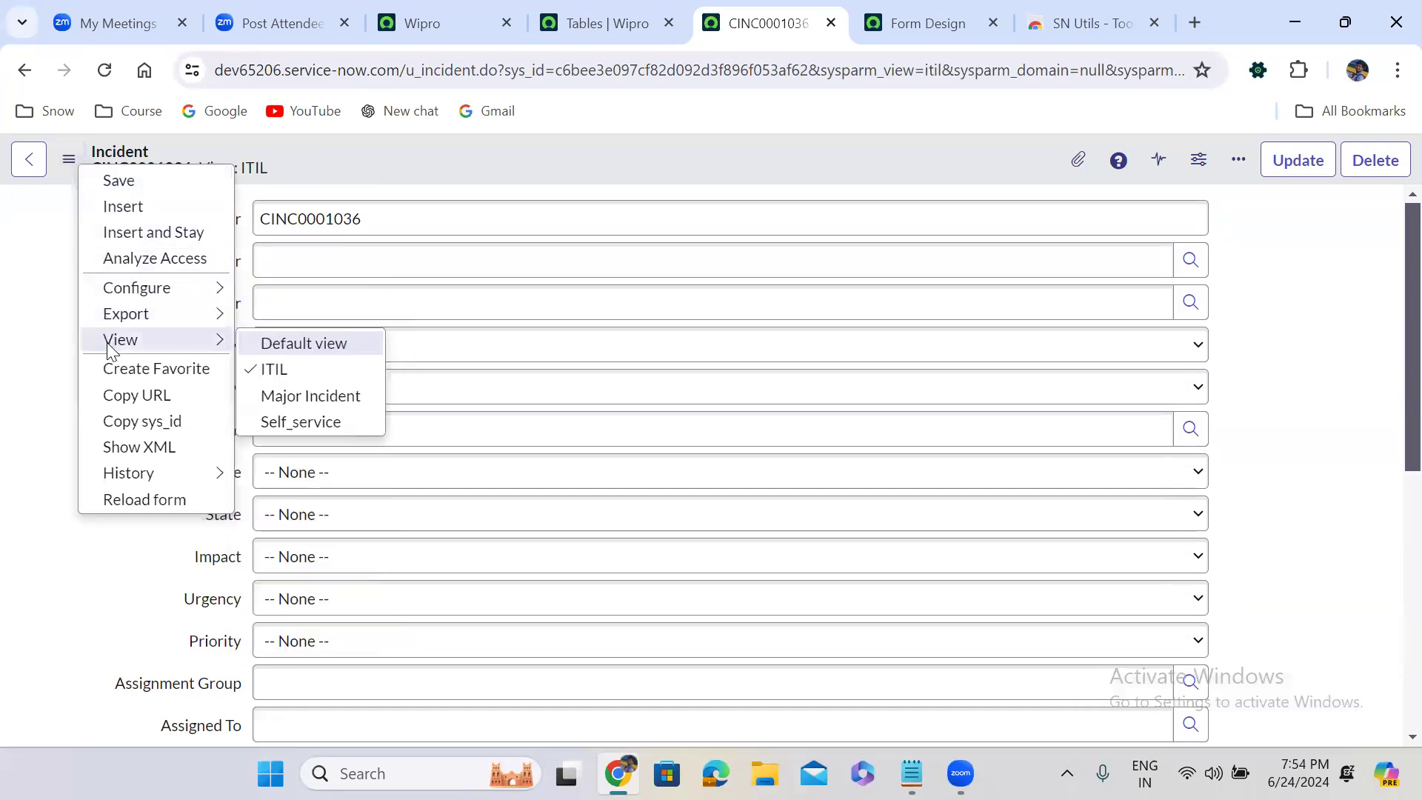
{"action": "left_click", "coordinate": [308, 396]}
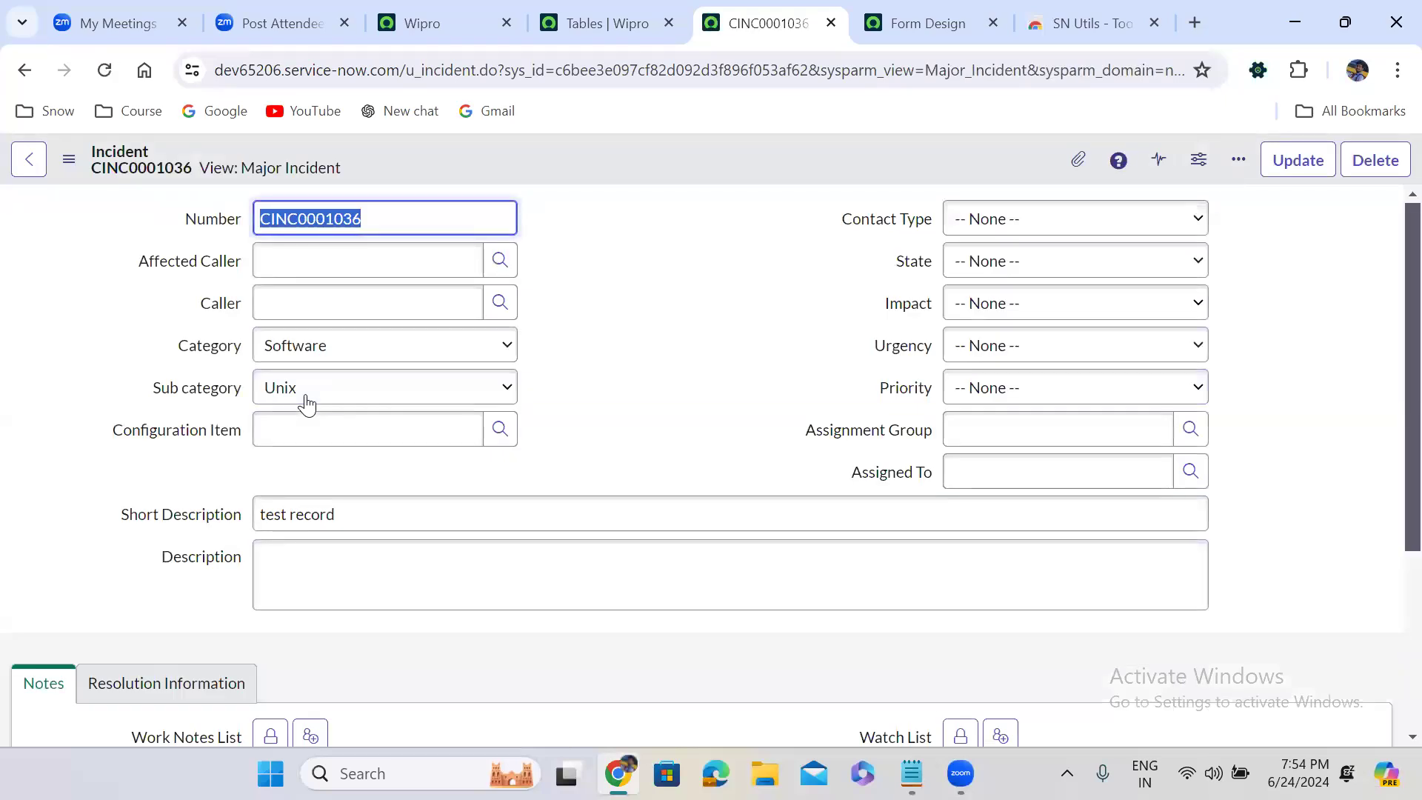
Return the incident to the Default view and check the list of available views
{"action": "left_click", "coordinate": [68, 160]}
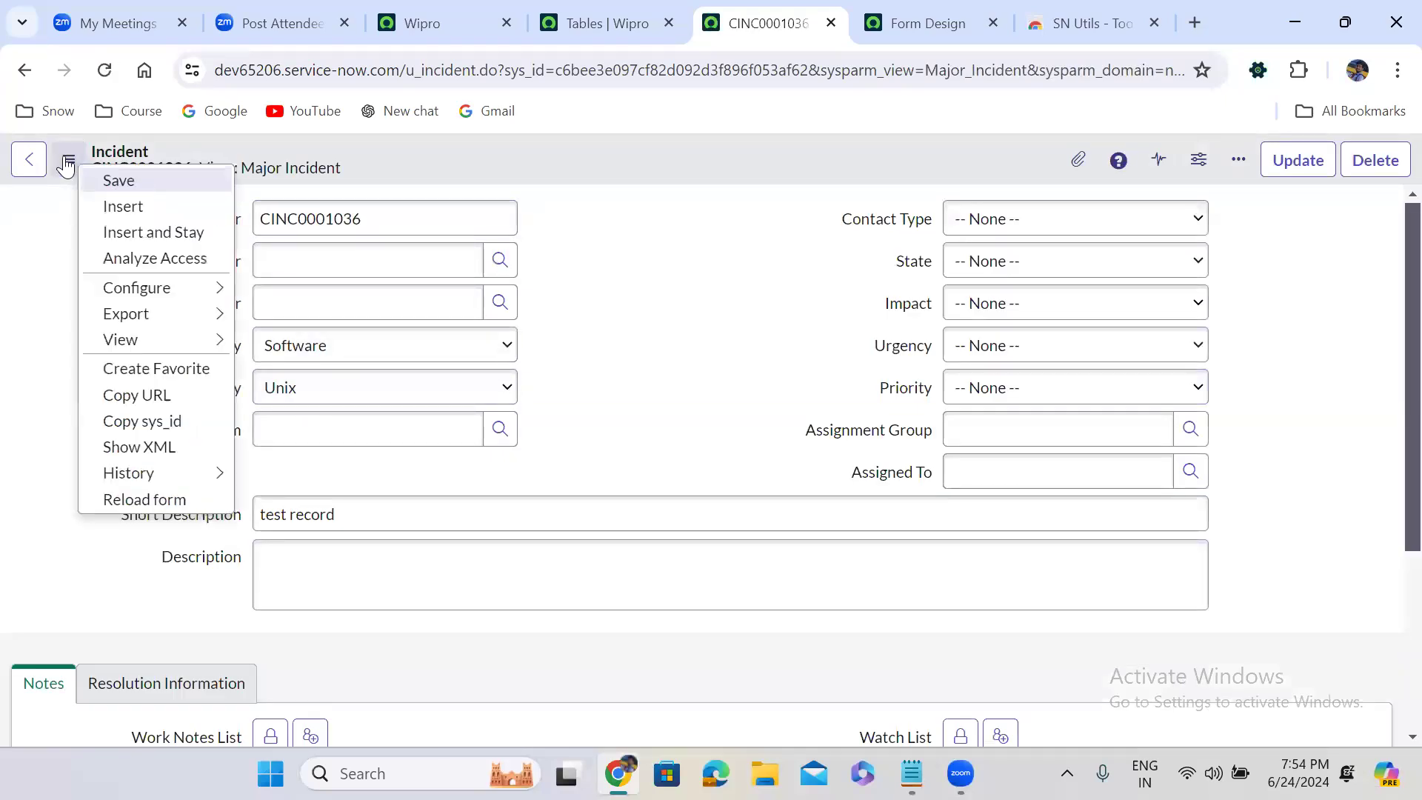
{"action": "mouse_move", "coordinate": [153, 343]}
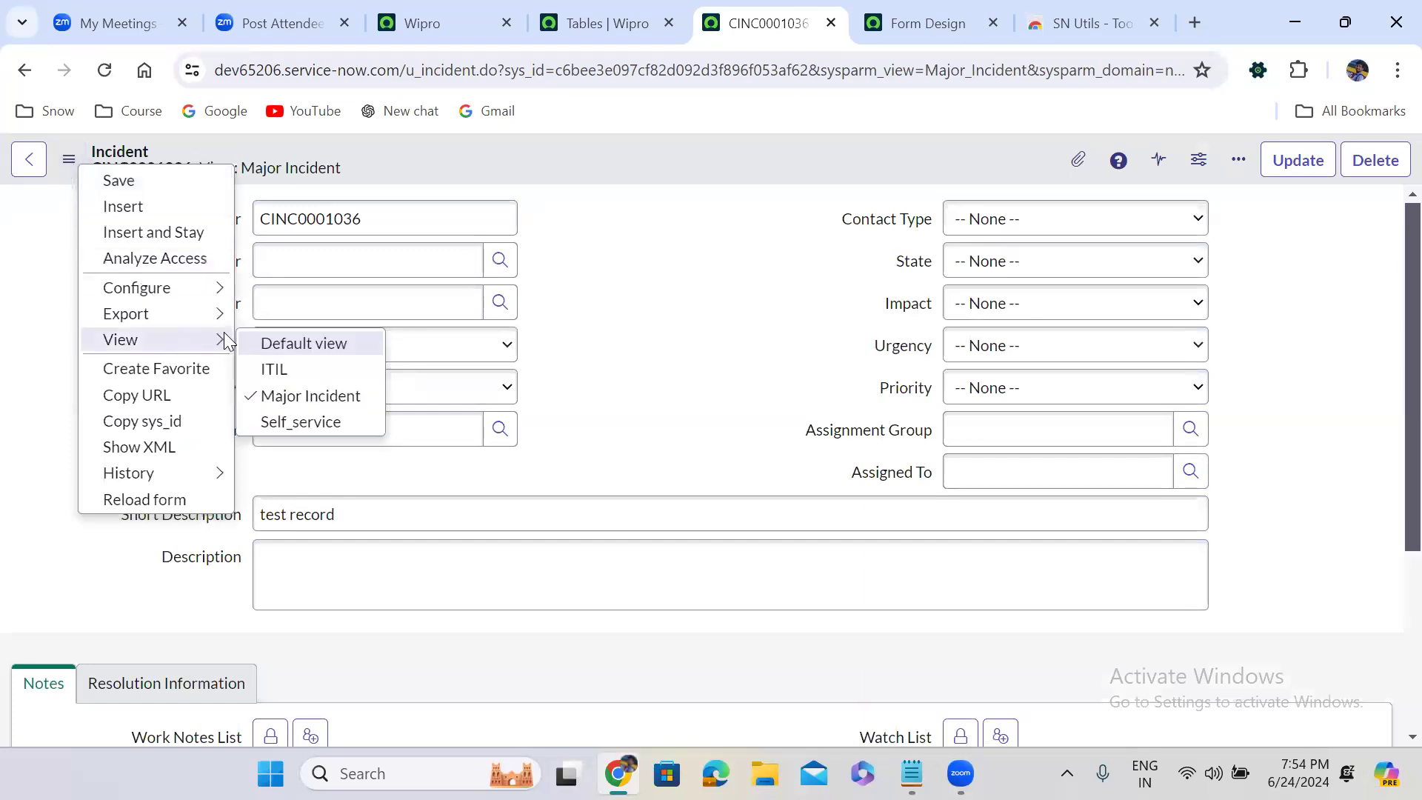
{"action": "left_click", "coordinate": [306, 344]}
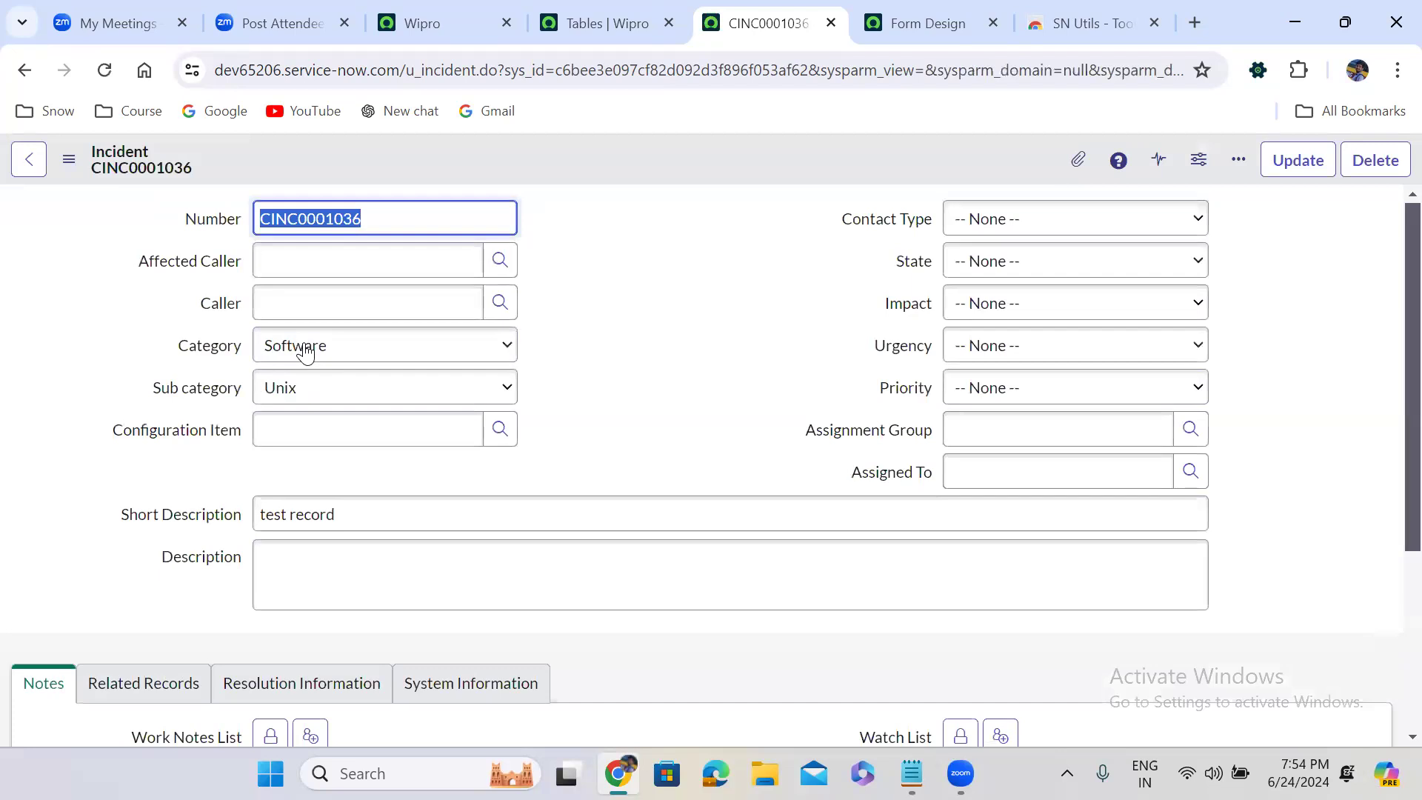
{"action": "left_click", "coordinate": [67, 158]}
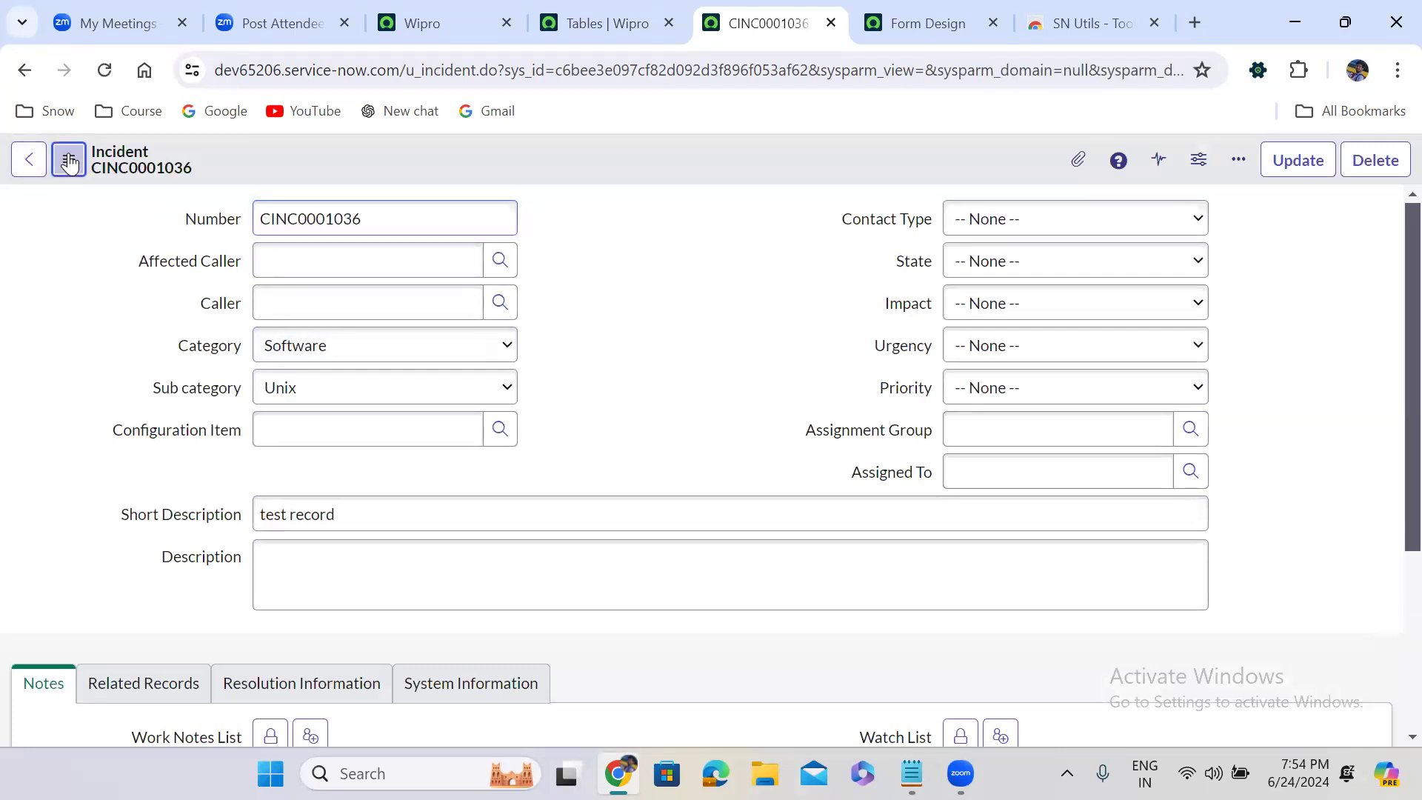
{"action": "mouse_move", "coordinate": [170, 339]}
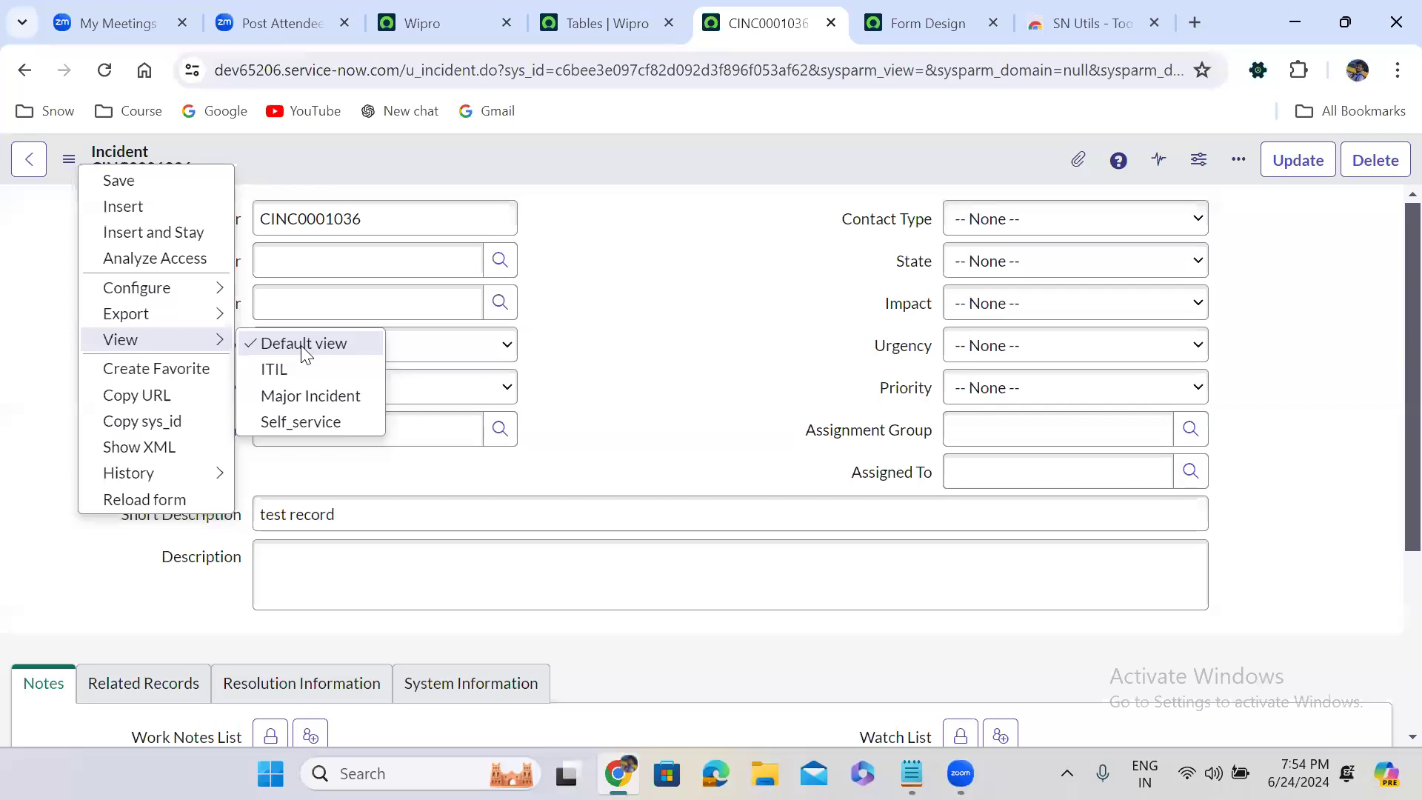
Open a blank new Incident record by changing the sys_id in the URL to -1, and reload the form
{"action": "double_click", "coordinate": [635, 72]}
{"action": "type", "text": "-1"}
{"action": "key", "text": "Return"}
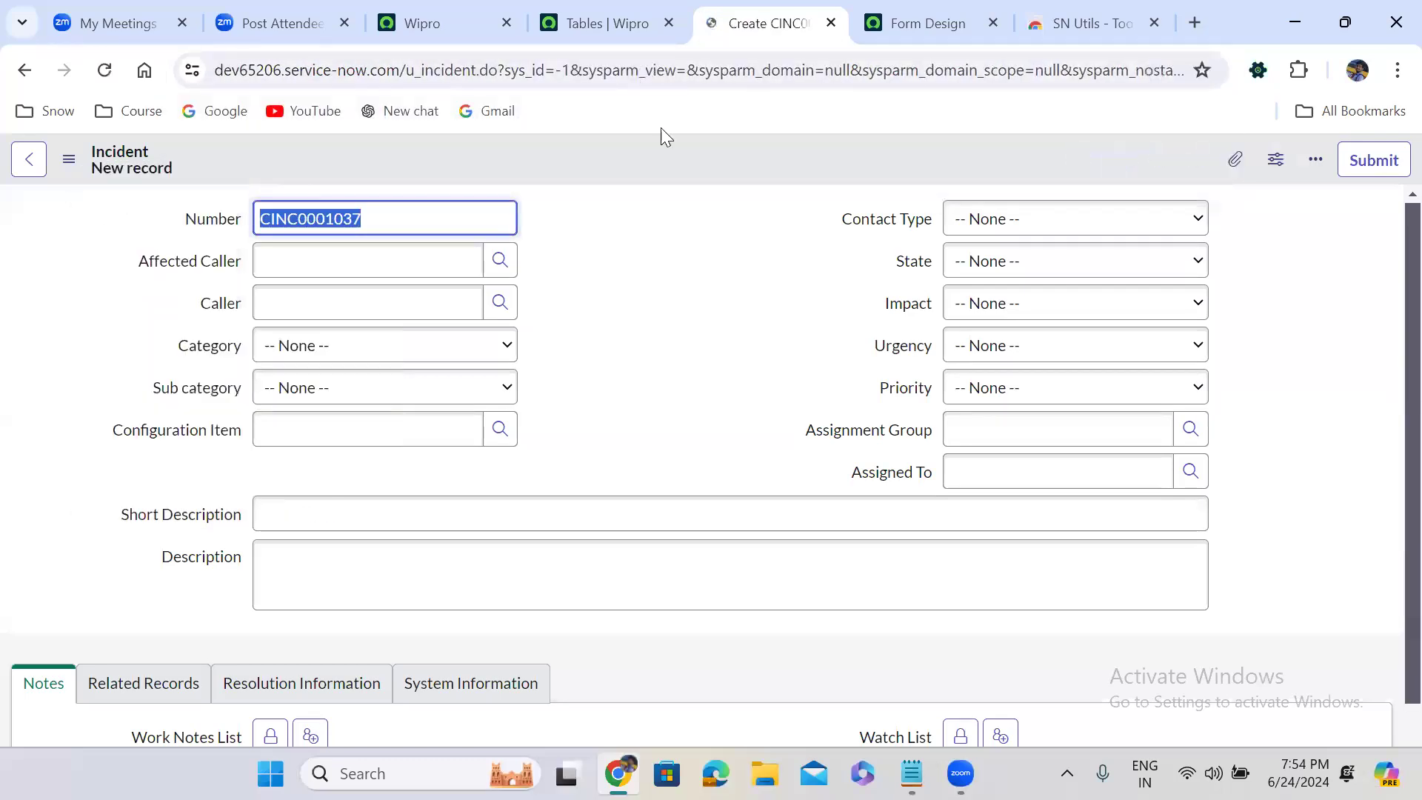
{"action": "left_click", "coordinate": [104, 70]}
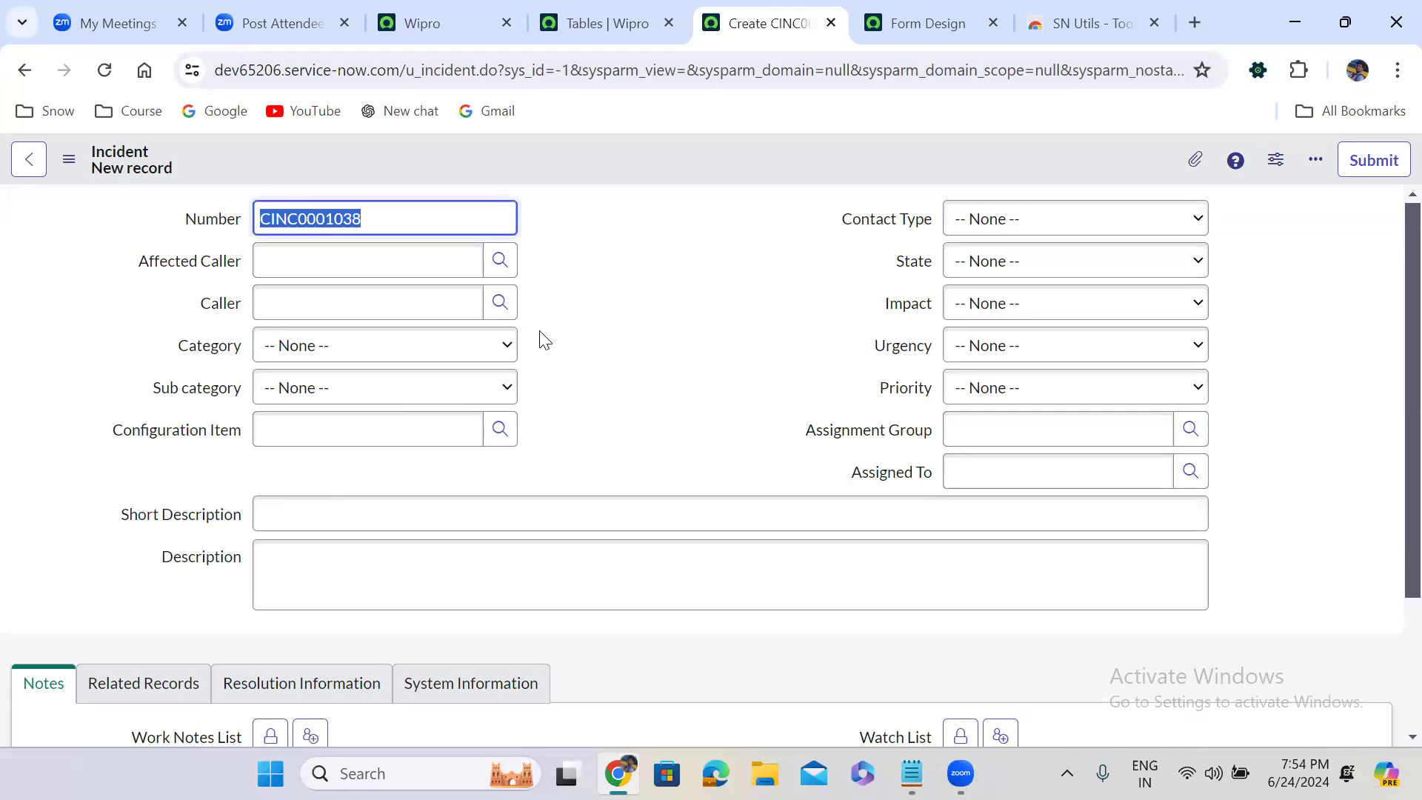
{"action": "left_click", "coordinate": [608, 306]}
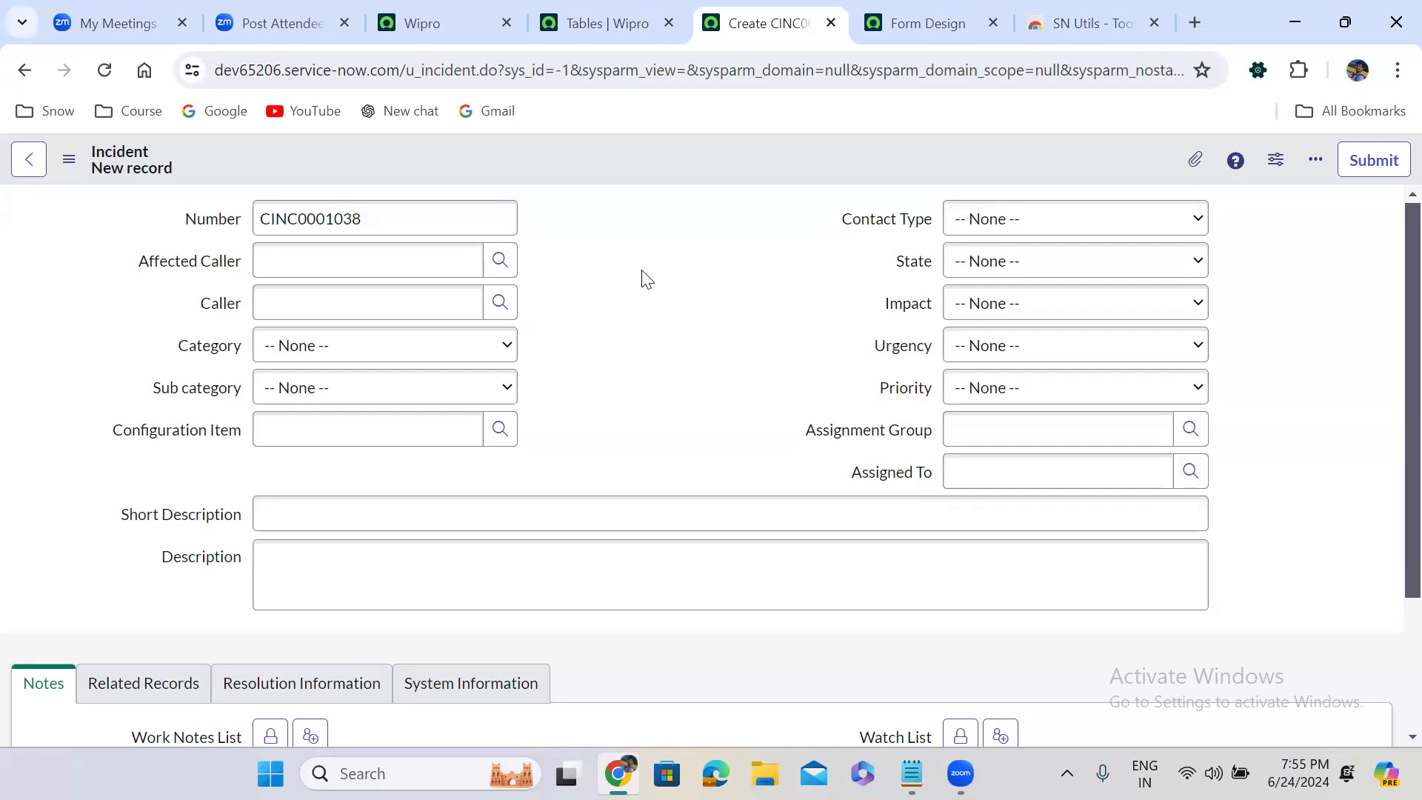
Check the Incident form's available views in Form Design, and open the System UI Views list in a new browser tab
{"action": "left_click", "coordinate": [937, 21]}
{"action": "left_click", "coordinate": [342, 154]}
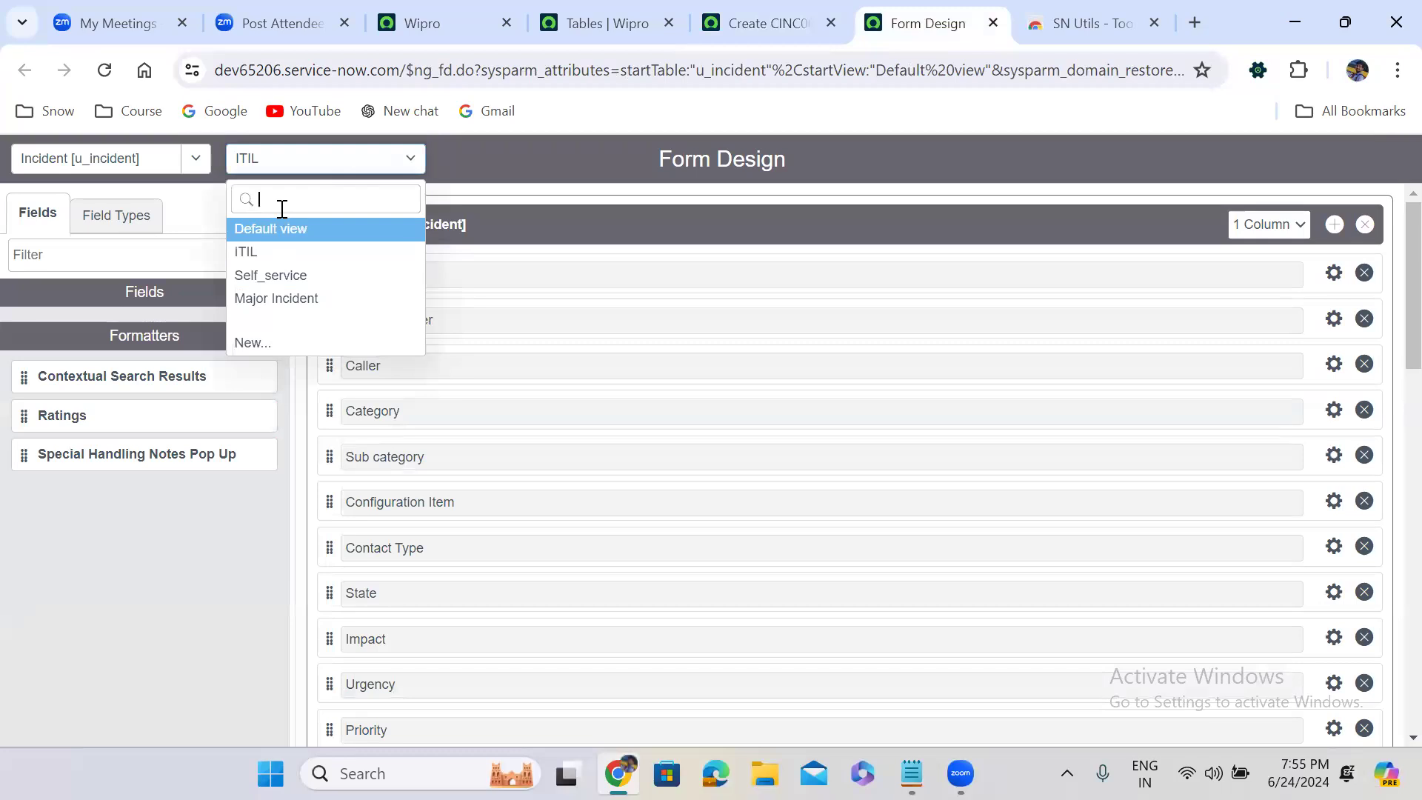
{"action": "left_click", "coordinate": [430, 19]}
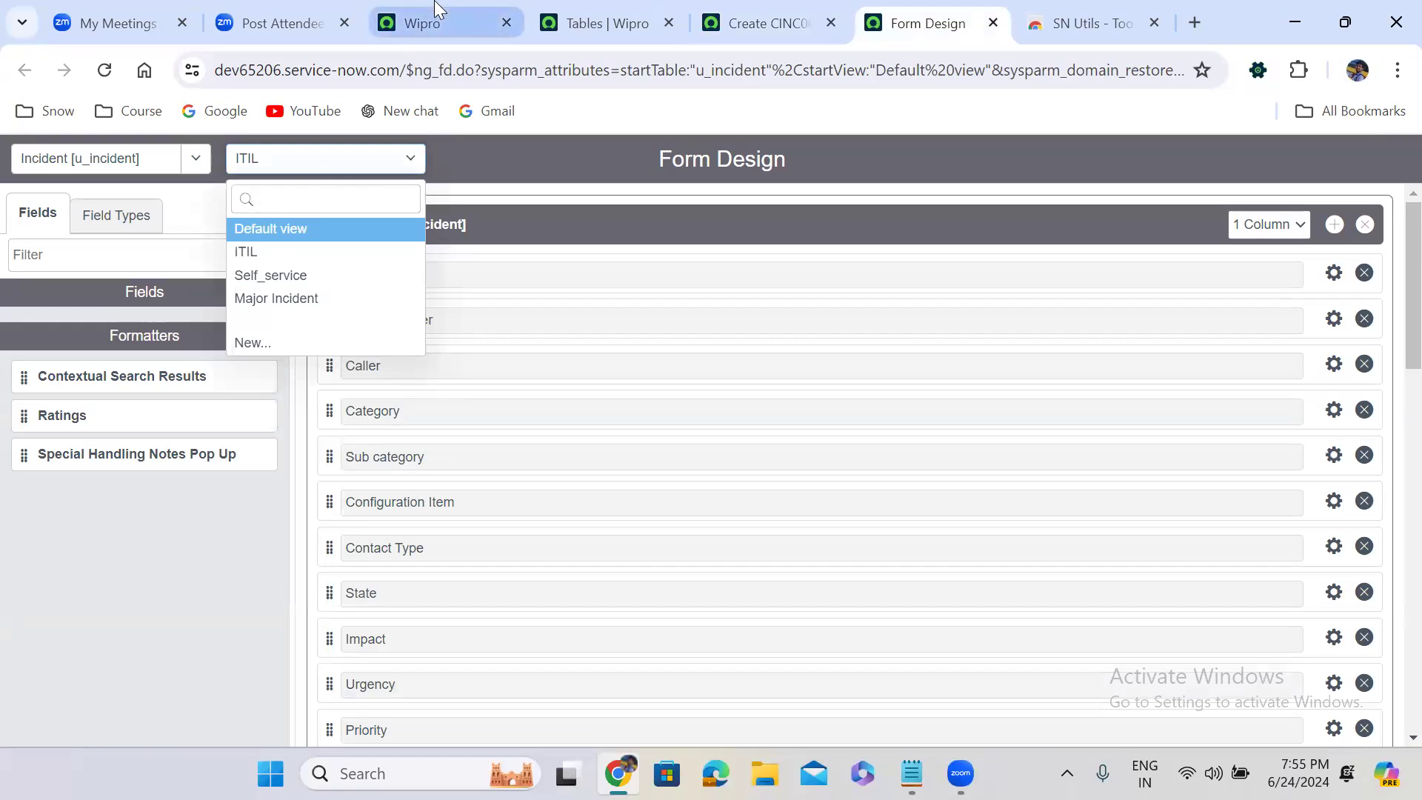
{"action": "left_click", "coordinate": [134, 167]}
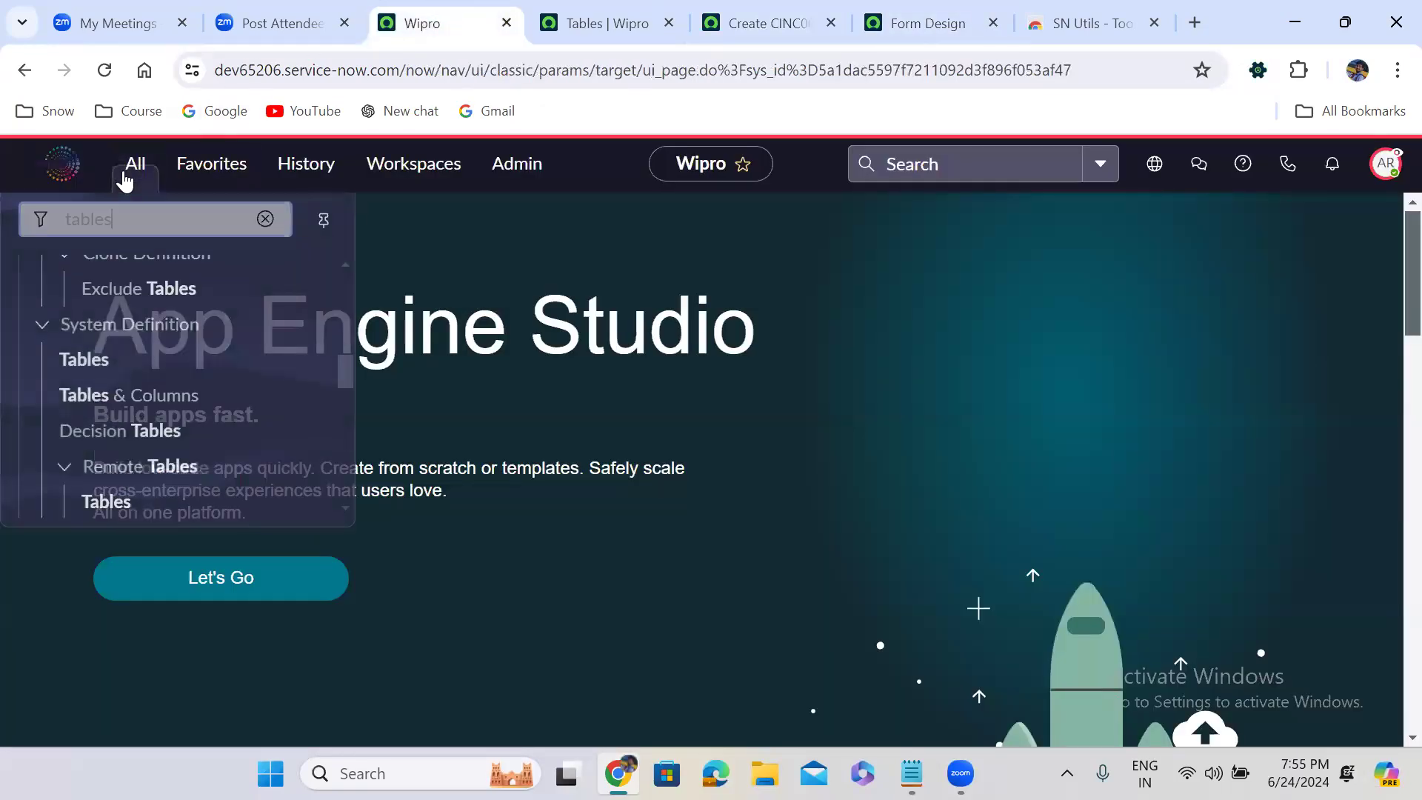
{"action": "type", "text": "vi"}
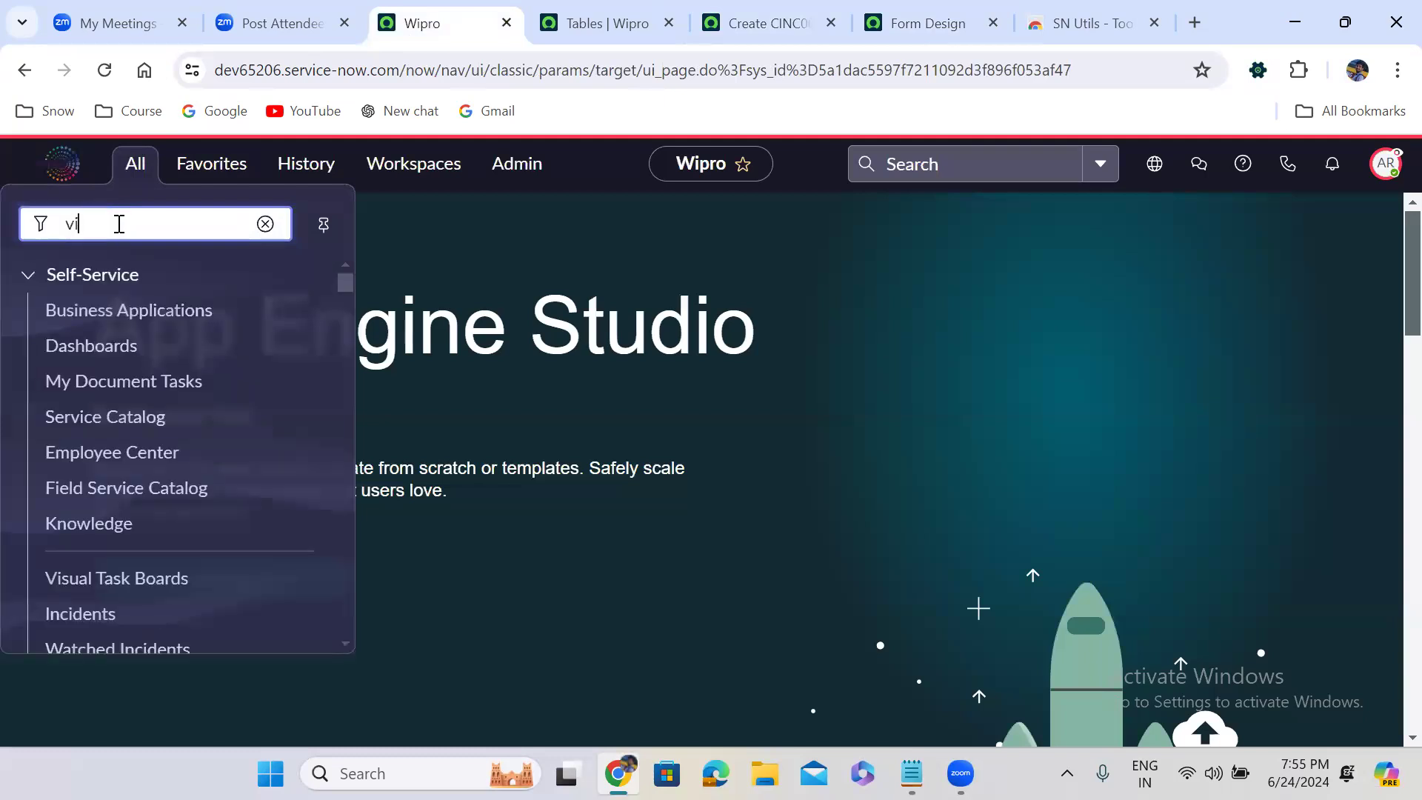
{"action": "type", "text": "ews"}
{"action": "left_click_drag", "start_coordinate": [337, 293], "coordinate": [349, 492]}
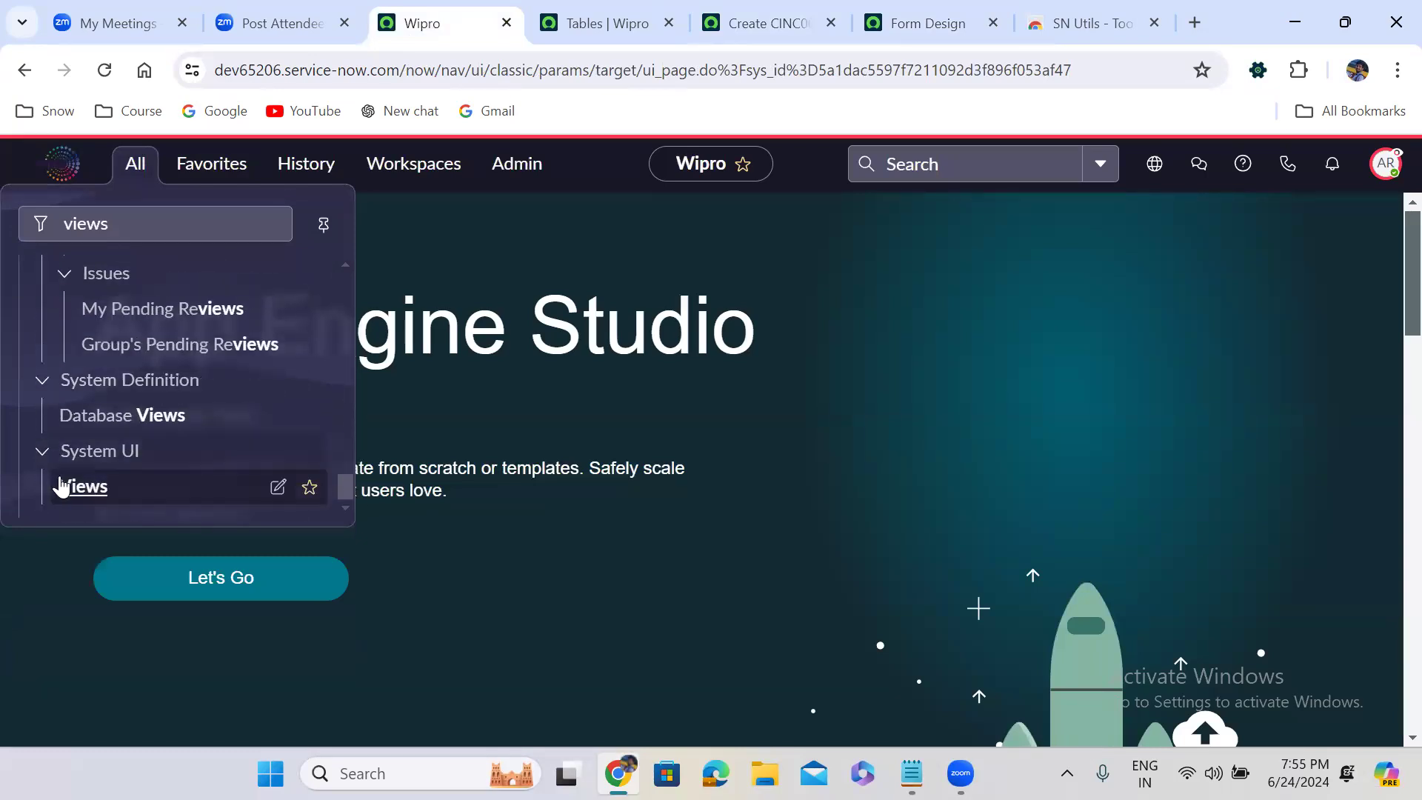
{"action": "right_click", "coordinate": [84, 492]}
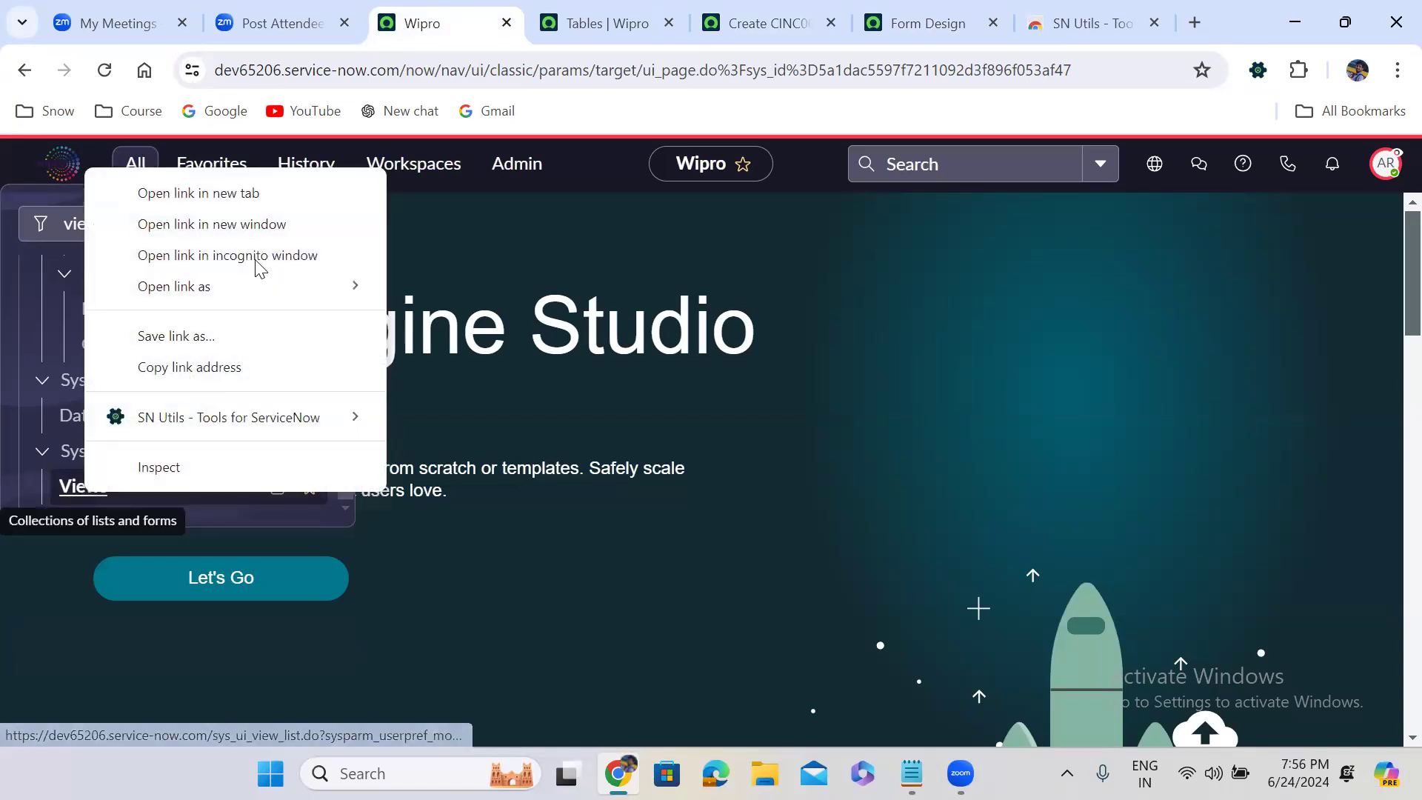
{"action": "left_click", "coordinate": [228, 193]}
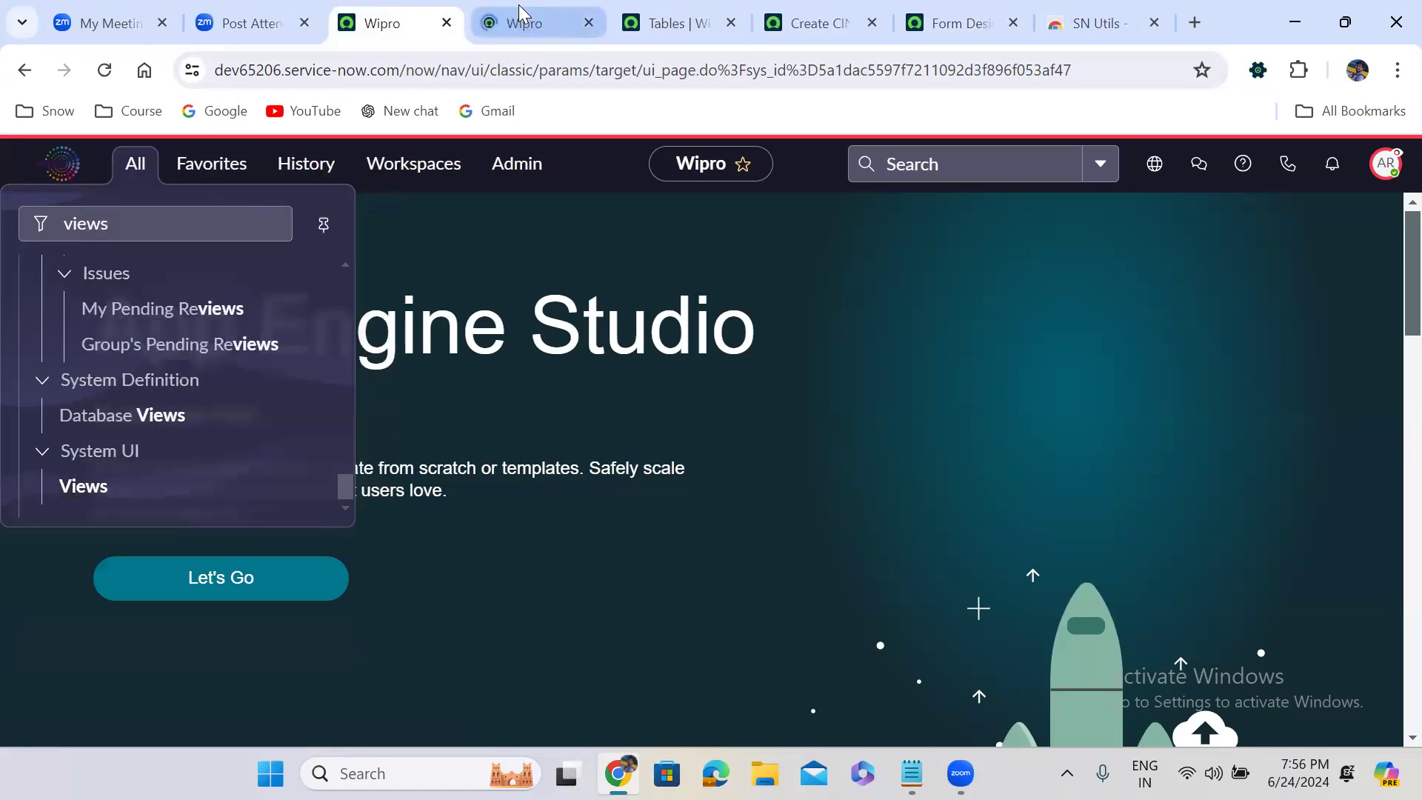
{"action": "left_click", "coordinate": [518, 13]}
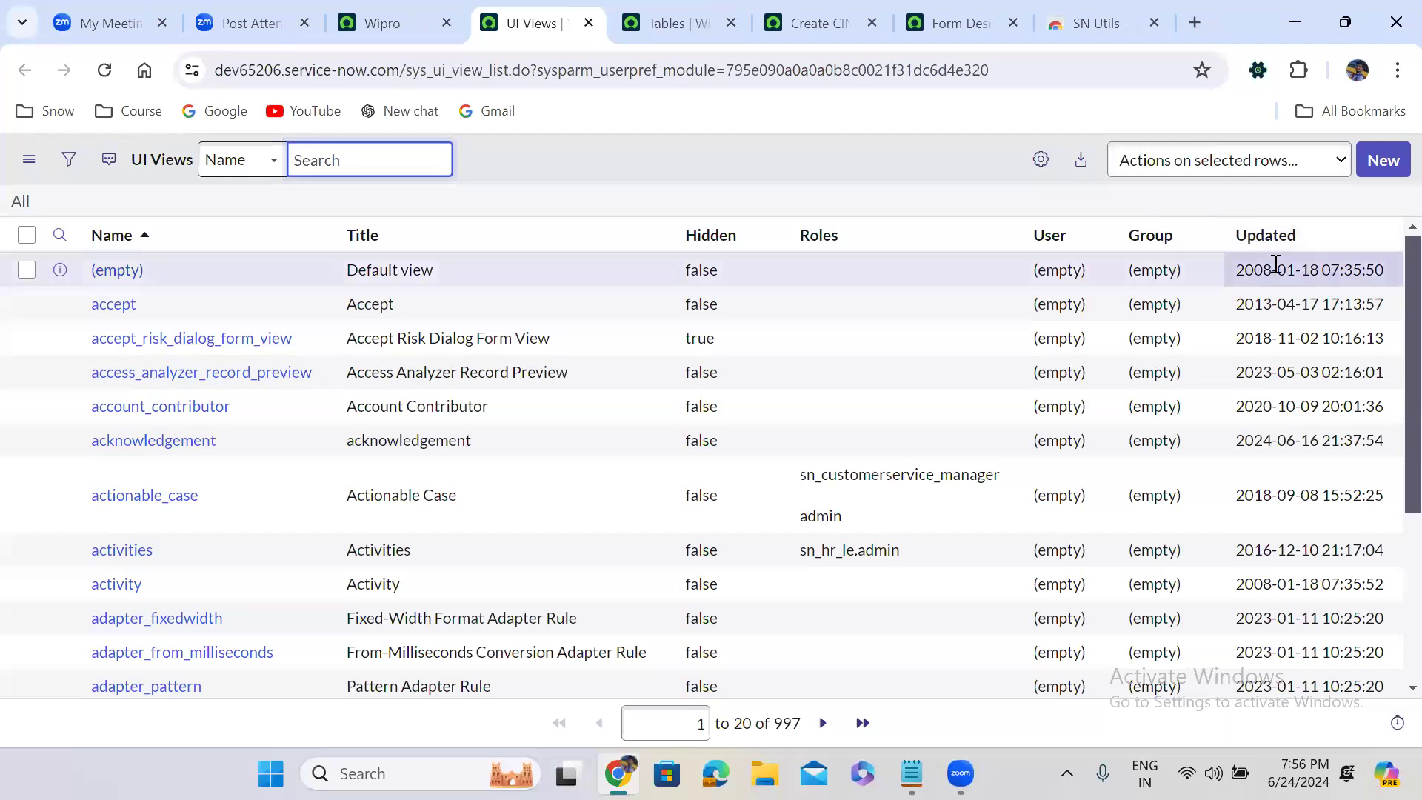
Sort the UI Views list by Updated, newest first, and add the Created column to the list
{"action": "left_click", "coordinate": [1257, 238]}
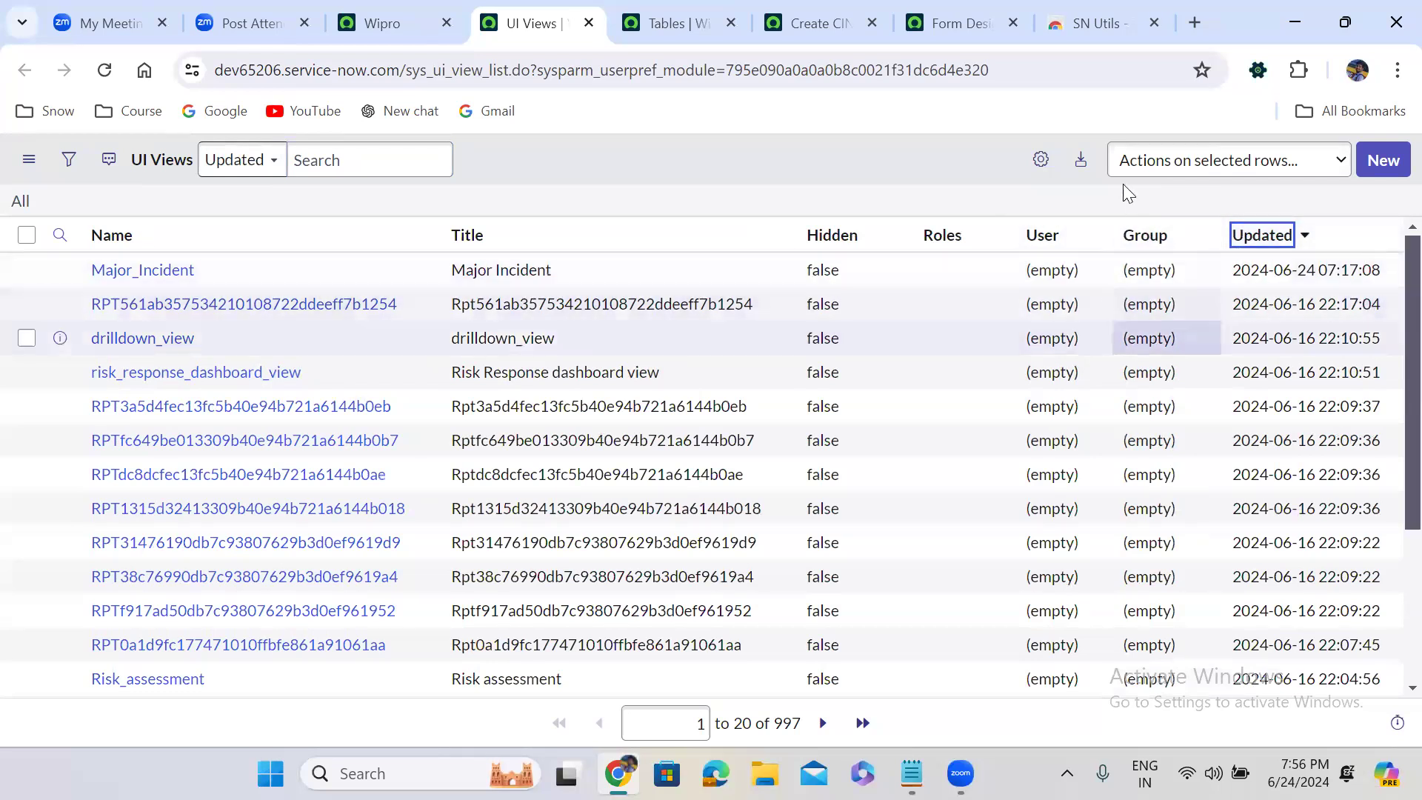
{"action": "left_click", "coordinate": [1050, 162]}
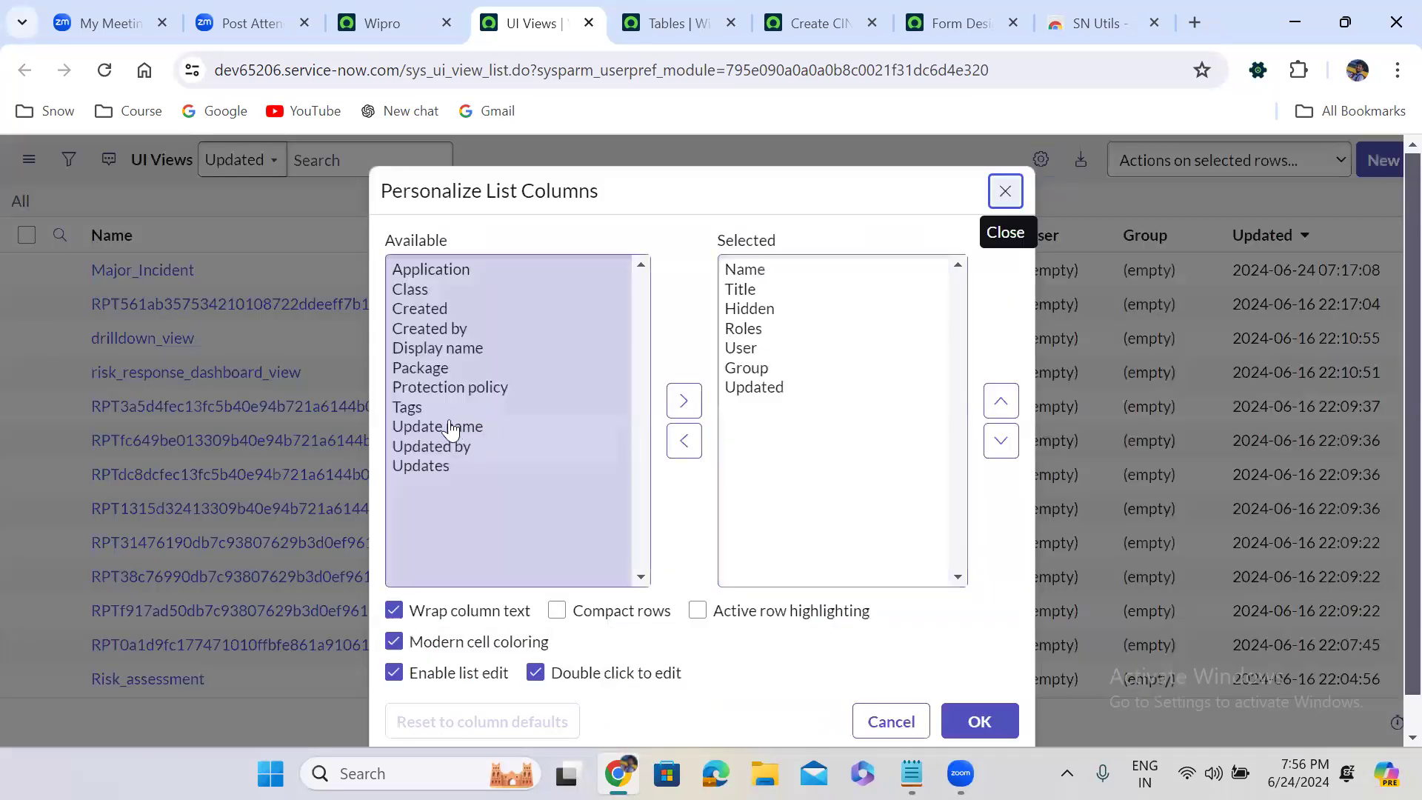
{"action": "double_click", "coordinate": [418, 310]}
{"action": "left_click", "coordinate": [983, 722]}
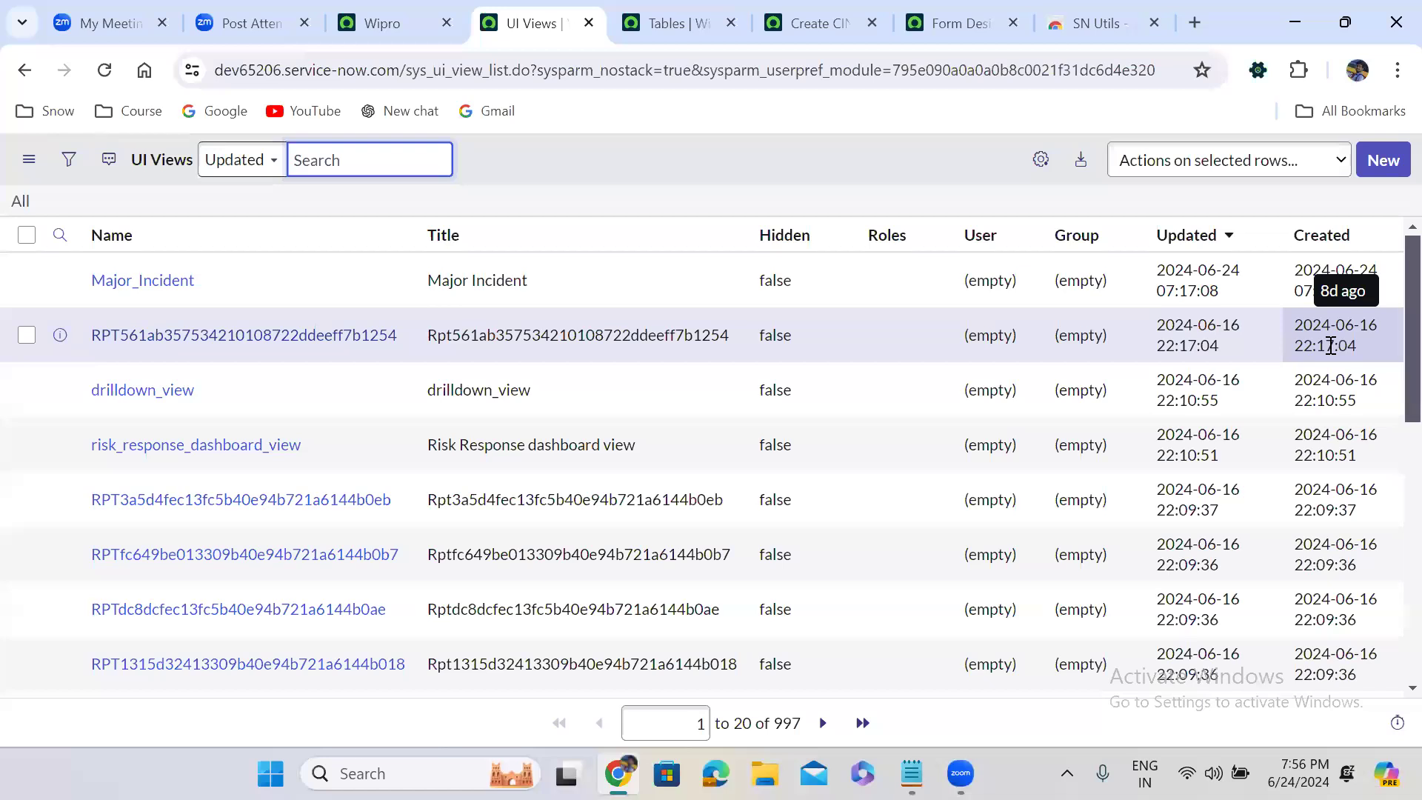
Filter the UI Views list to views with Created on Today, and clear the filter again
{"action": "left_click", "coordinate": [72, 164]}
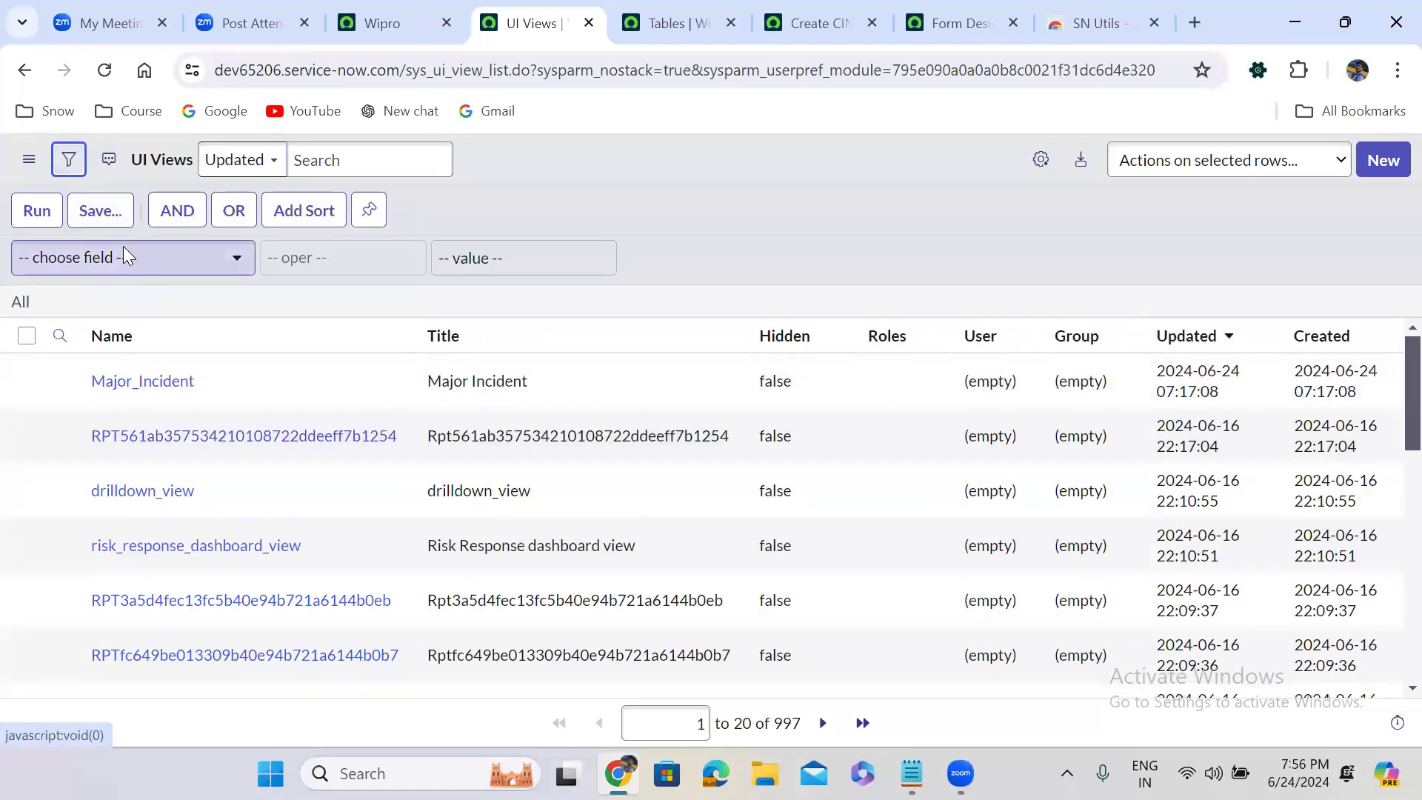
{"action": "left_click", "coordinate": [127, 256]}
{"action": "type", "text": "crea"}
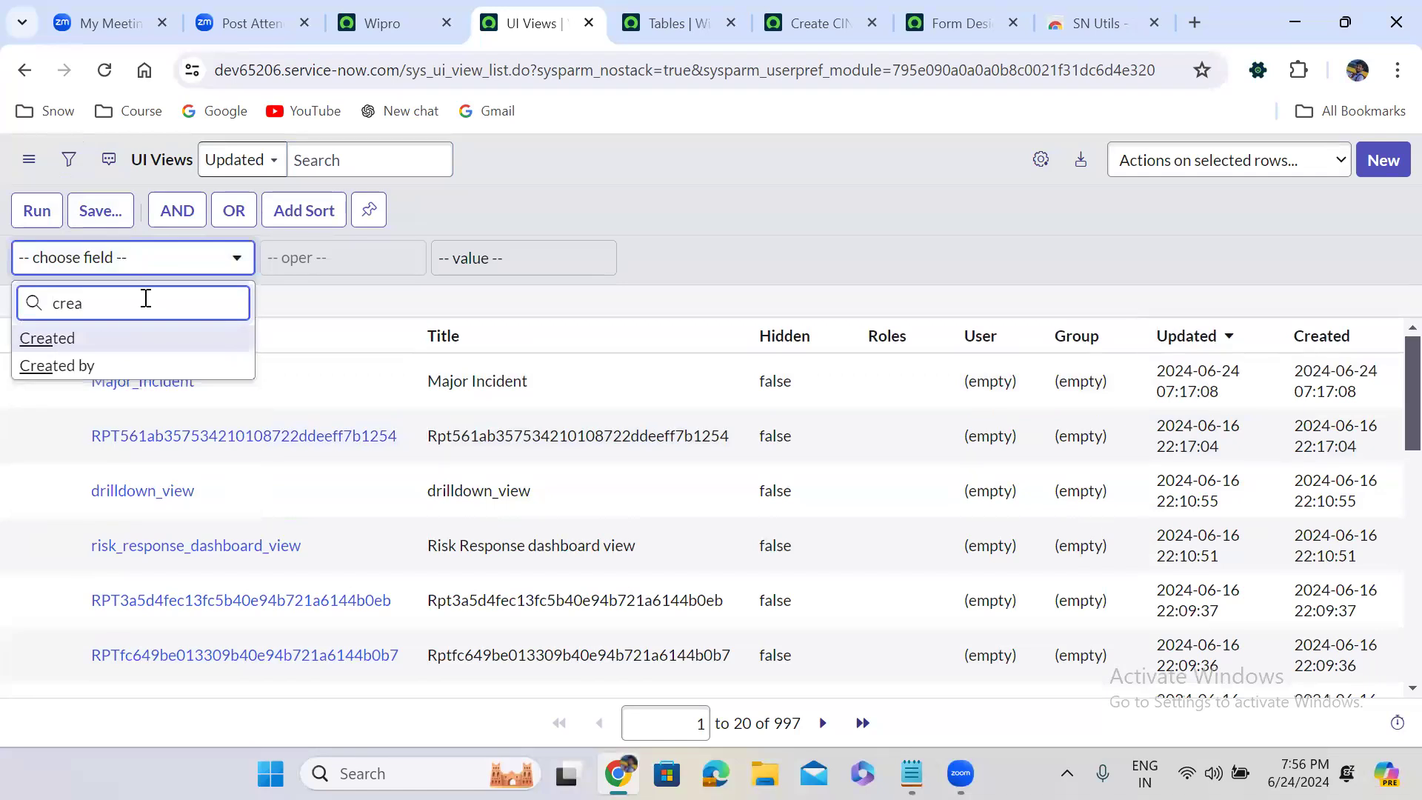
{"action": "left_click", "coordinate": [150, 342]}
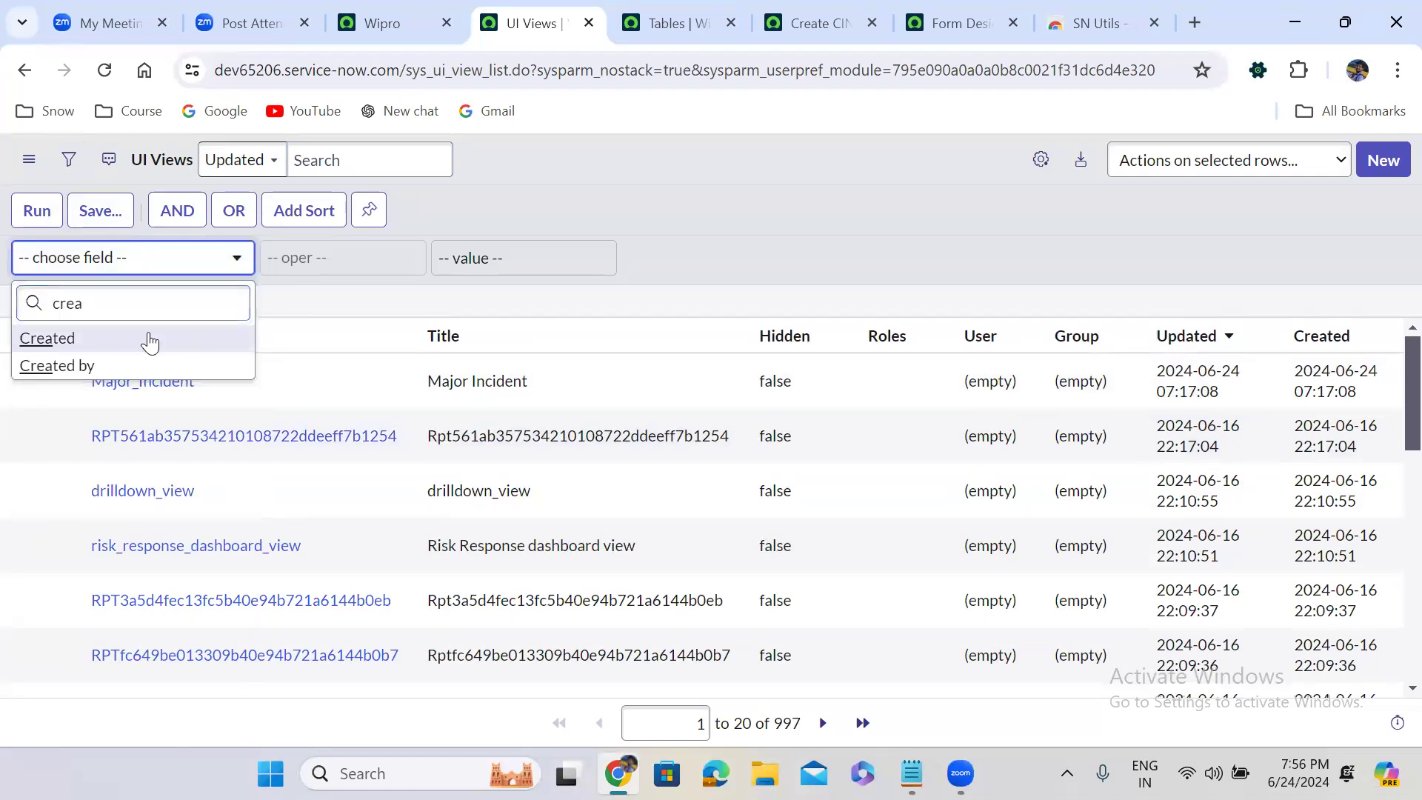
{"action": "left_click", "coordinate": [157, 345]}
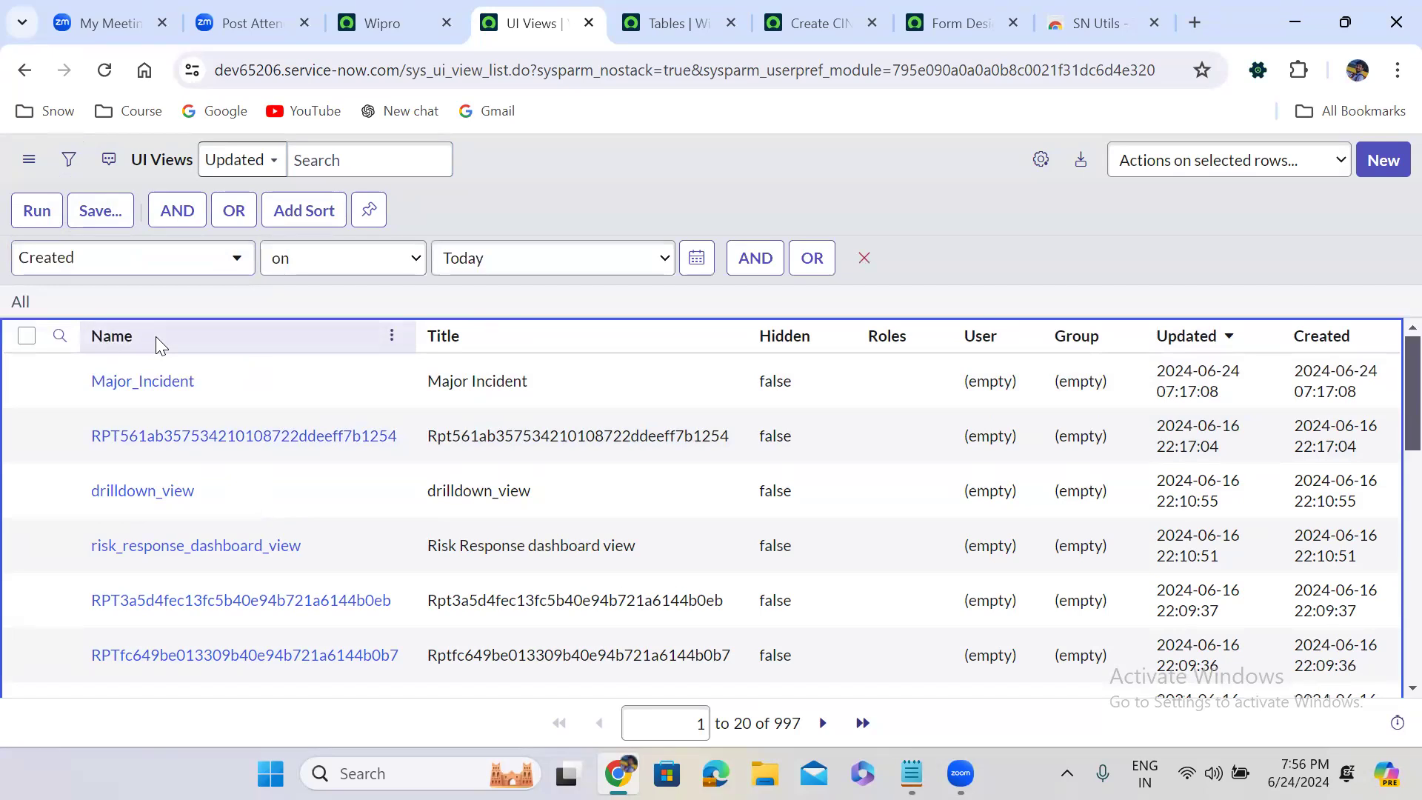
{"action": "left_click", "coordinate": [39, 215]}
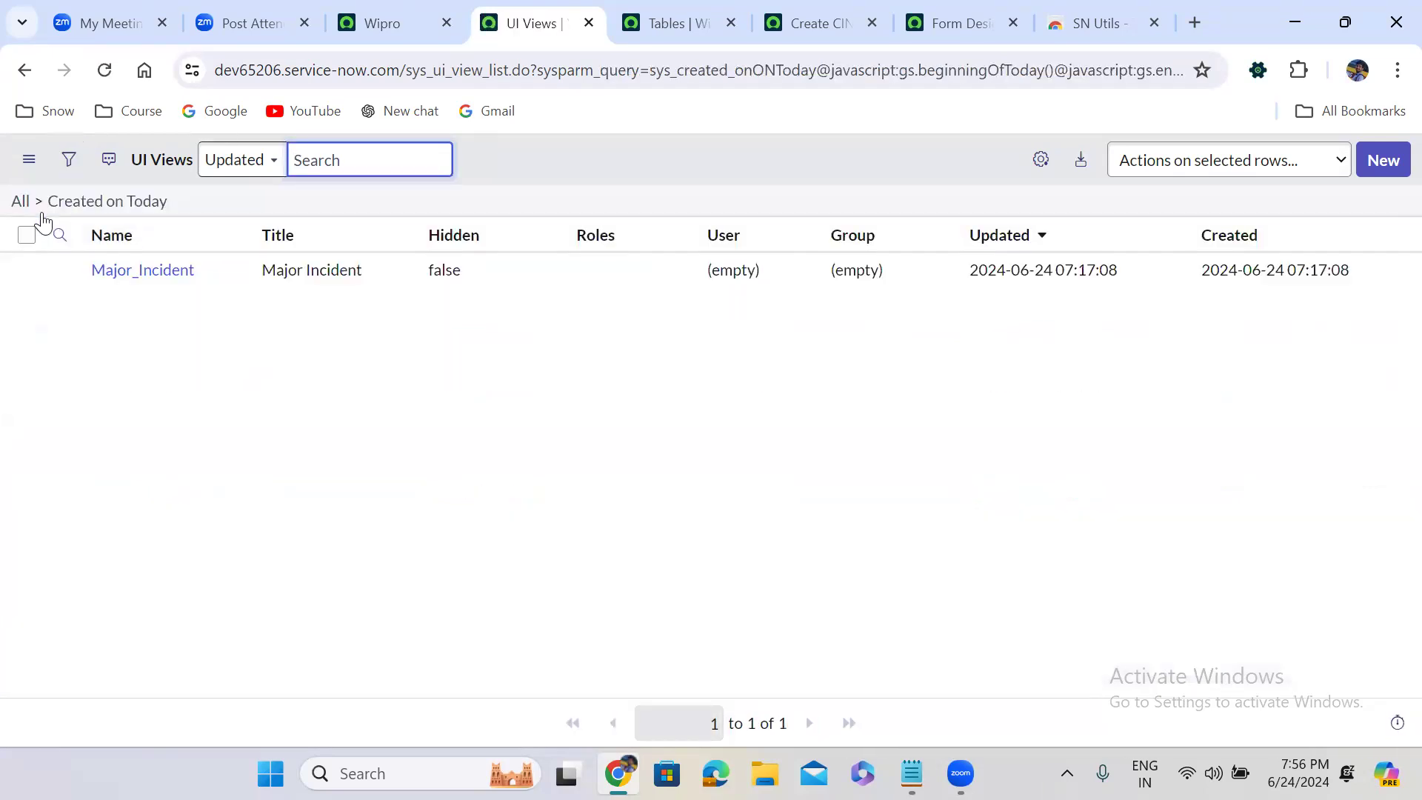
{"action": "left_click", "coordinate": [23, 204]}
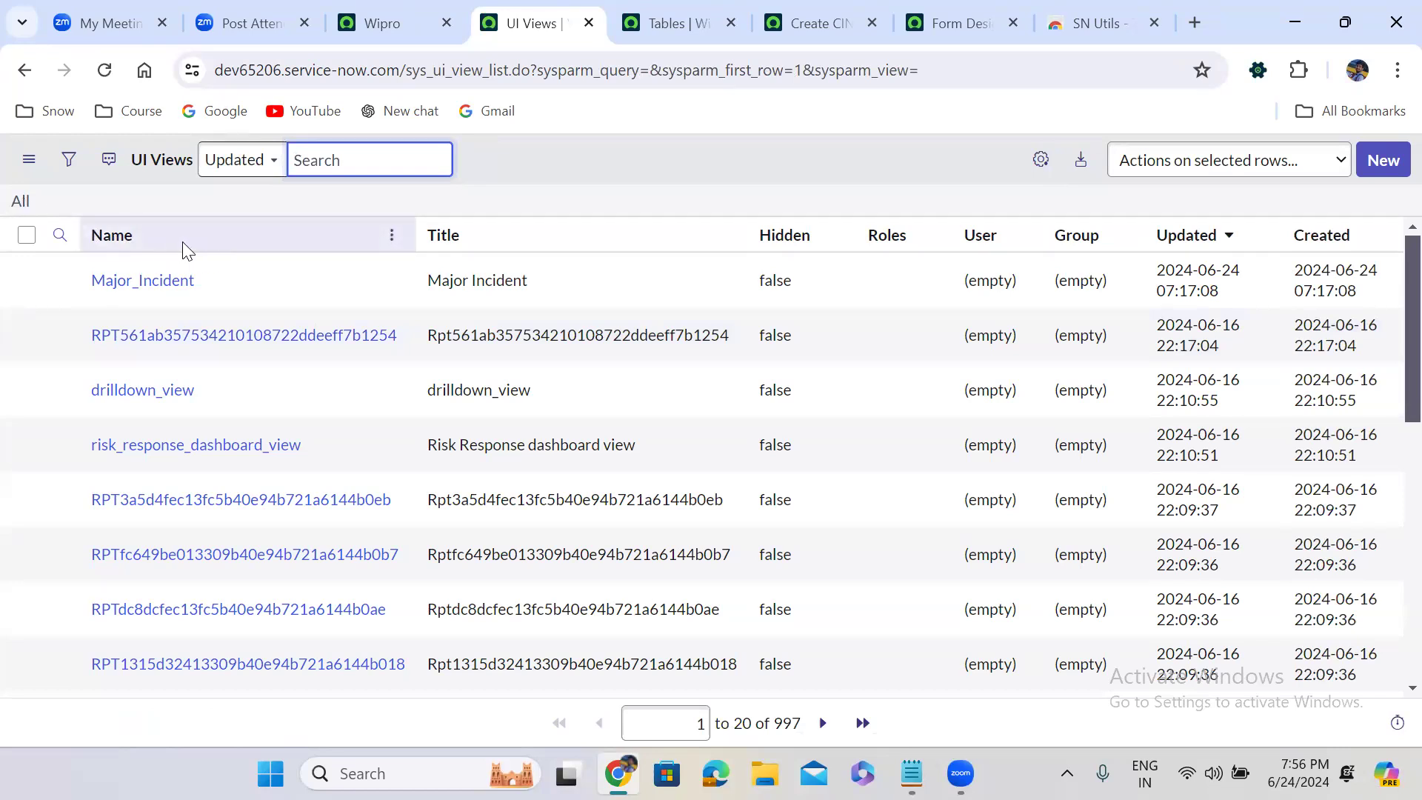
Show the column search row in the UI Views list and search the Title column for ITIL
{"action": "left_click", "coordinate": [61, 237]}
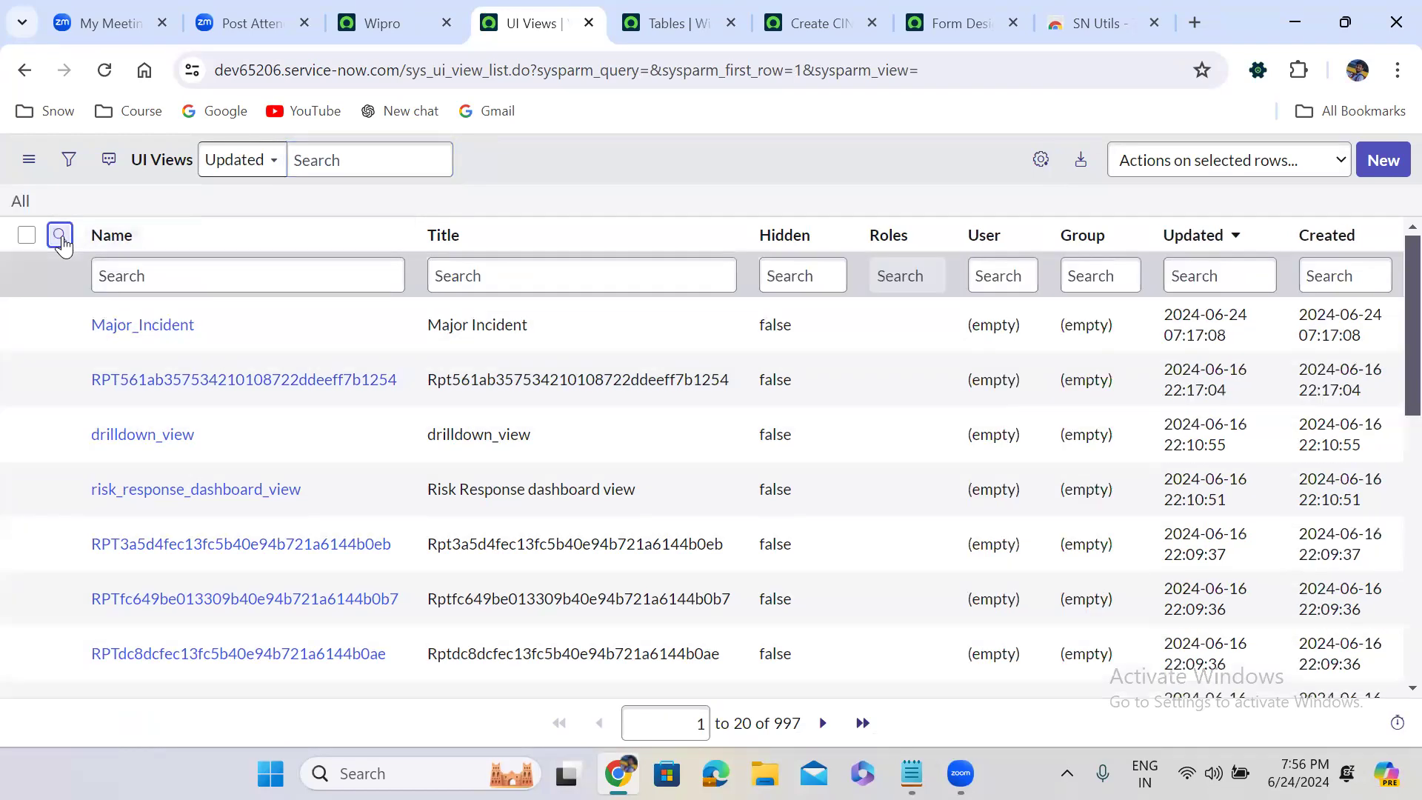
{"action": "left_click", "coordinate": [118, 272]}
{"action": "left_click", "coordinate": [122, 274]}
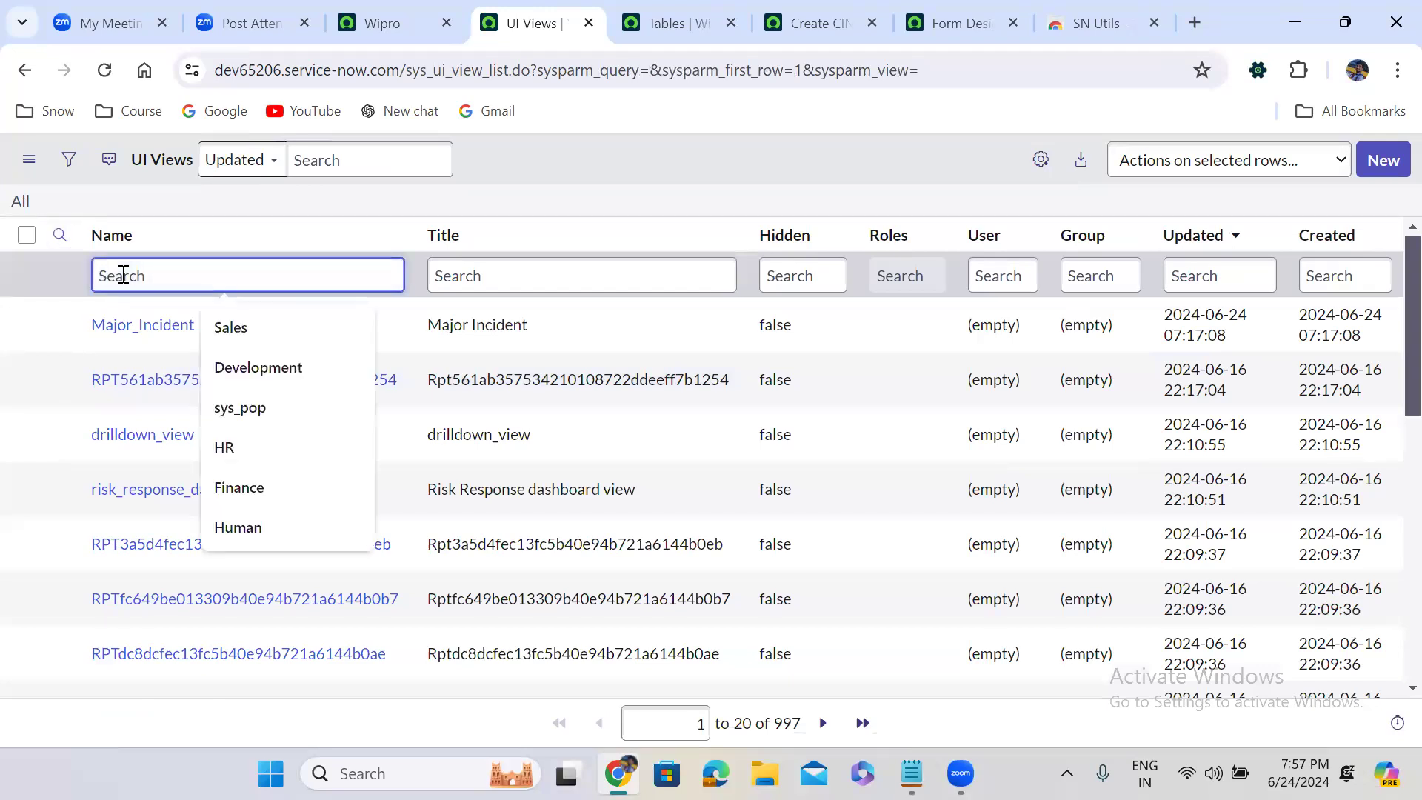
{"action": "type", "text": "it"}
{"action": "key", "text": "BackSpace"}
{"action": "key", "text": "BackSpace"}
{"action": "left_click", "coordinate": [466, 276]}
{"action": "type", "text": "lTK"}
{"action": "key", "text": "BackSpace"}
{"action": "type", "text": "ITIL"}
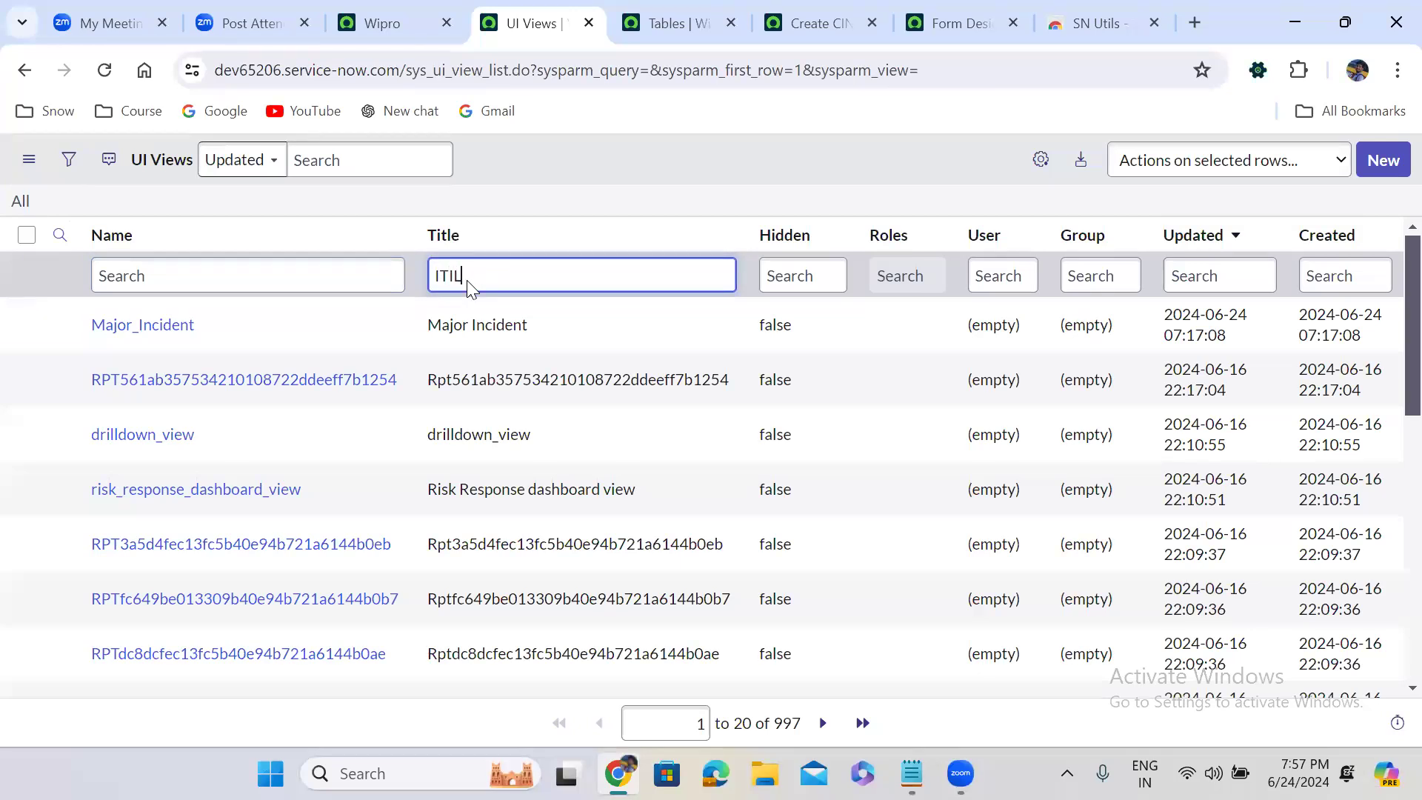
{"action": "key", "text": "Return"}
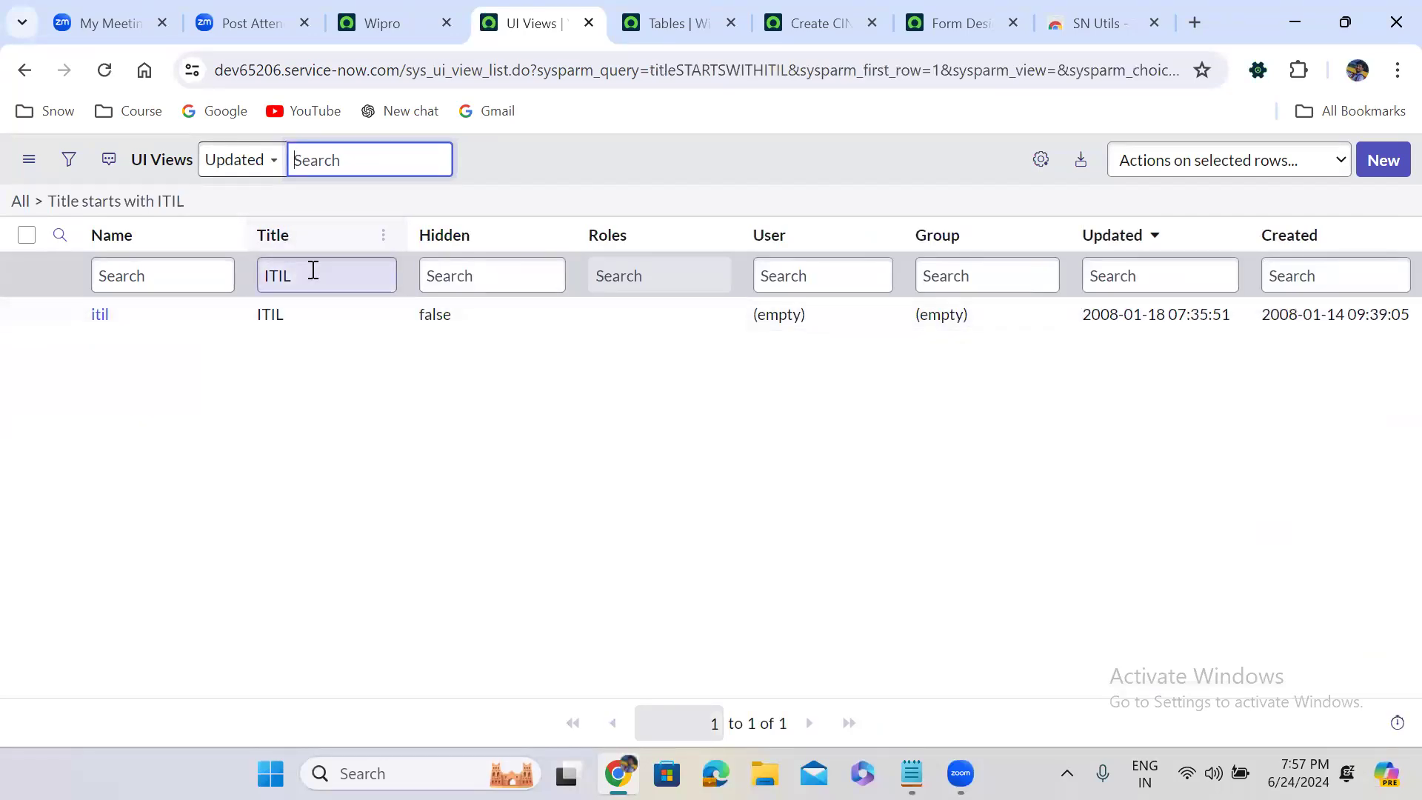
Switch to Notepad and record the ITIL view's title and name below the section names as "ITIL -- itil"
{"action": "left_click_drag", "start_coordinate": [289, 317], "coordinate": [254, 319]}
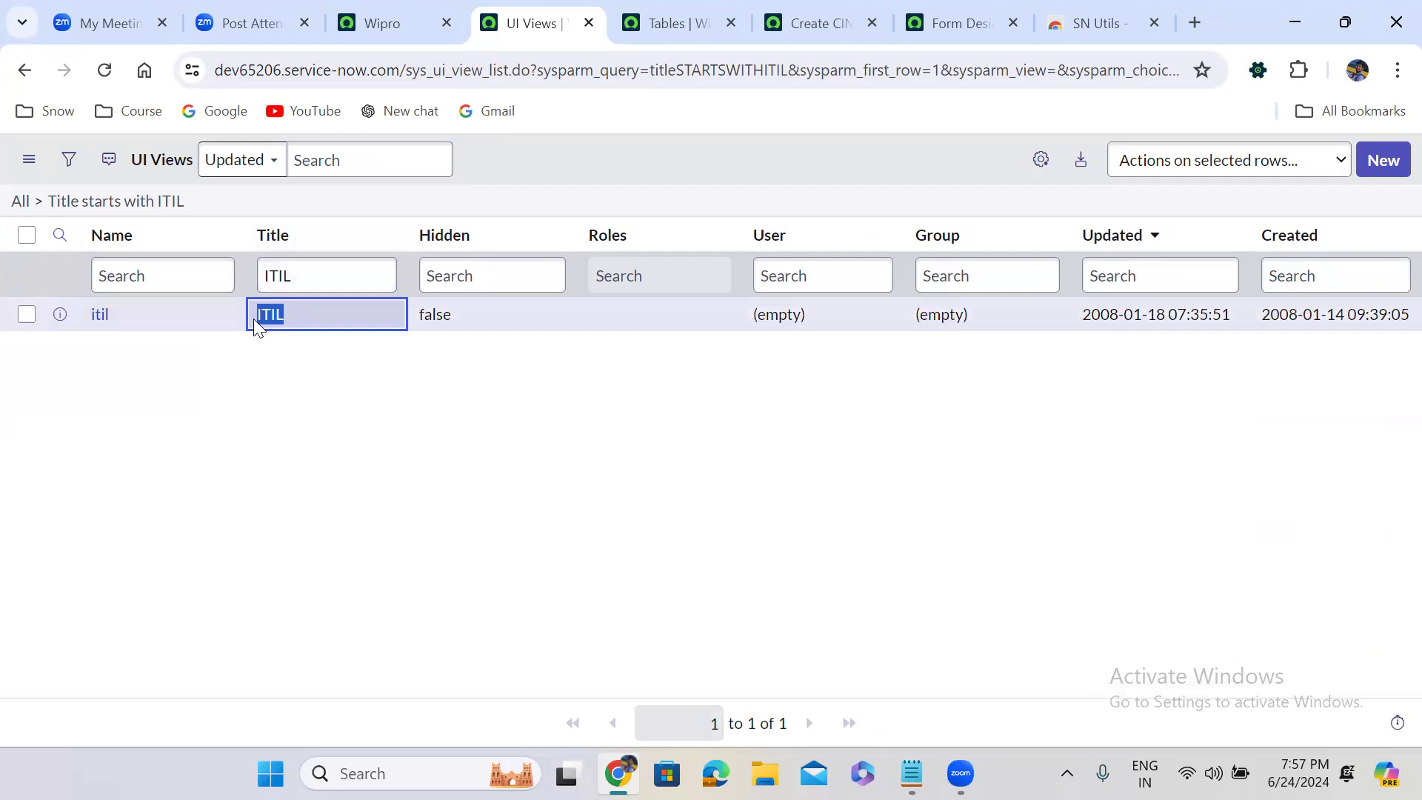
{"action": "left_click", "coordinate": [114, 316]}
{"action": "double_click", "coordinate": [91, 314]}
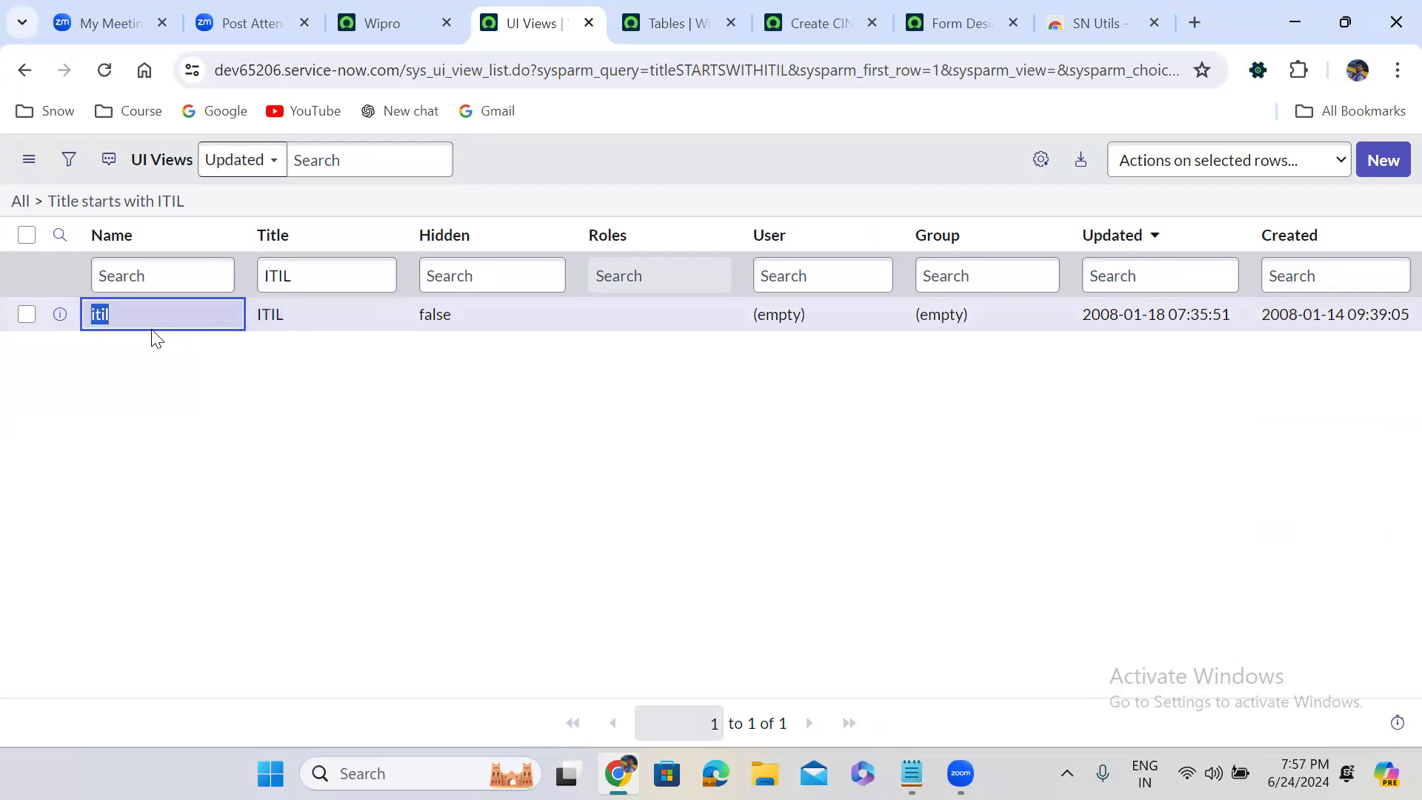
{"action": "left_click", "coordinate": [911, 773]}
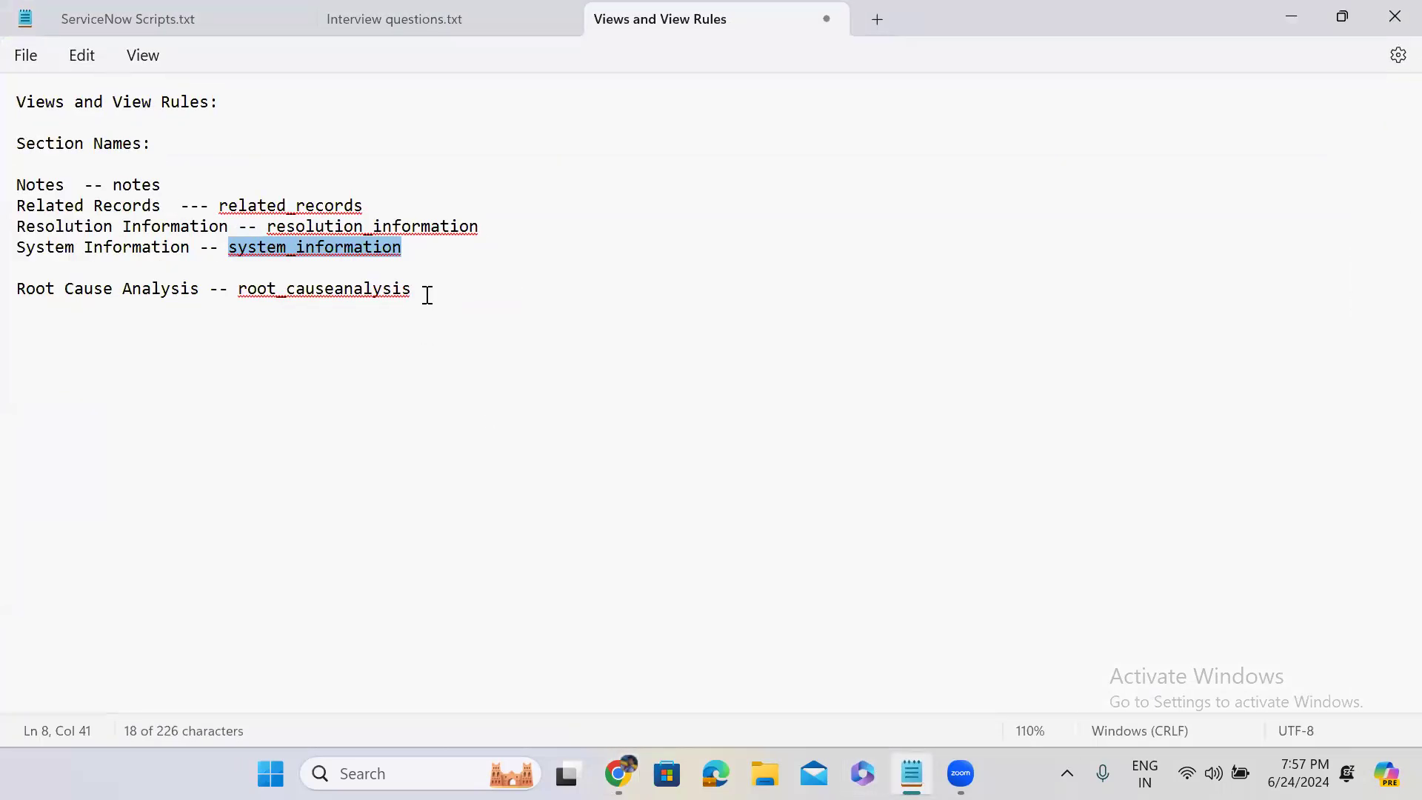
{"action": "left_click", "coordinate": [427, 296]}
{"action": "key", "text": "Return"}
{"action": "key", "text": "Return"}
{"action": "key", "text": "Return"}
{"action": "type", "text": "ITIL"}
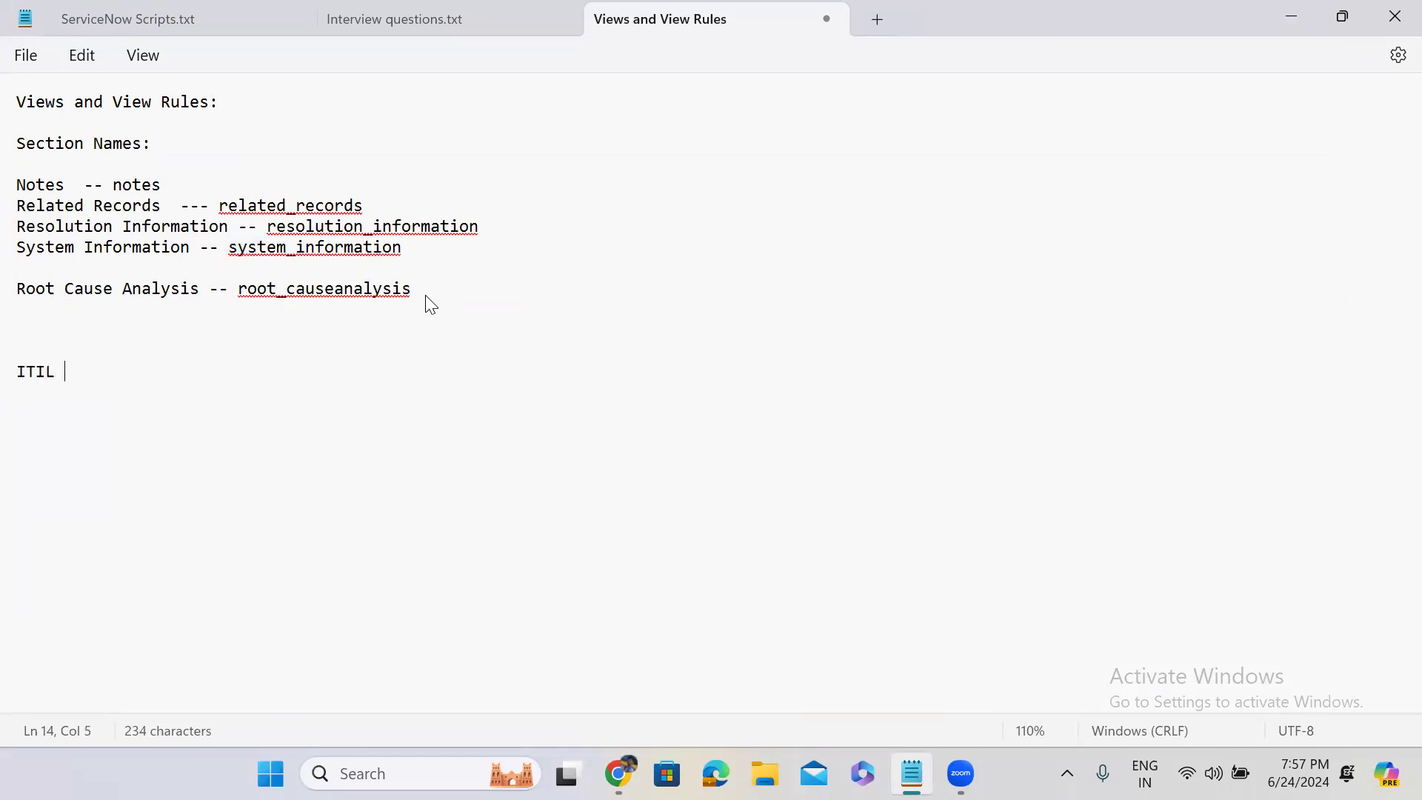
{"action": "type", "text": " -- itil"}
{"action": "key", "text": "Return"}
{"action": "key", "text": "Return"}
Return to the UI Views list in Chrome and search the Title column for Major Incident
{"action": "key", "text": "alt+Tab"}
{"action": "double_click", "coordinate": [282, 275]}
{"action": "type", "text": "M"}
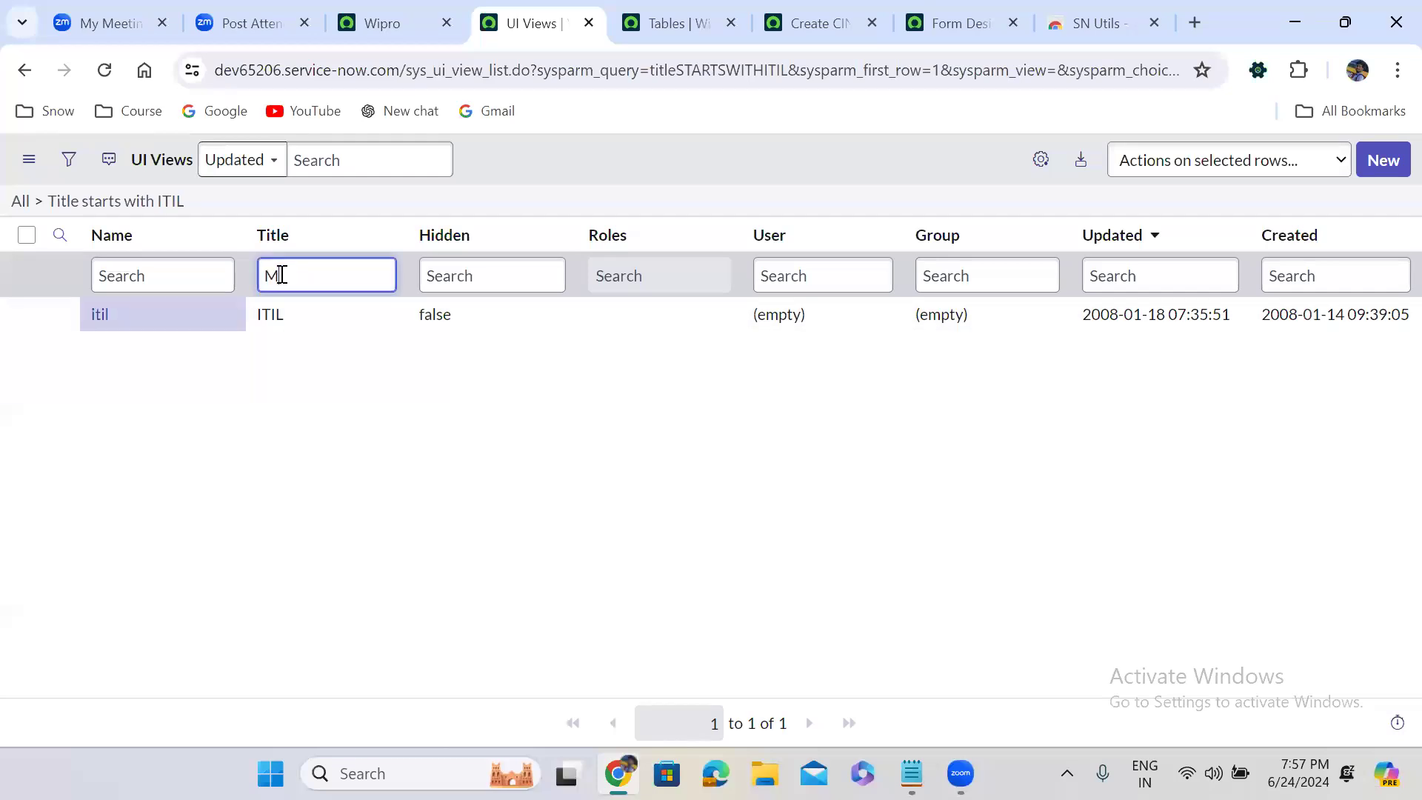
{"action": "type", "text": "ajot Incident"}
{"action": "key", "text": "Return"}
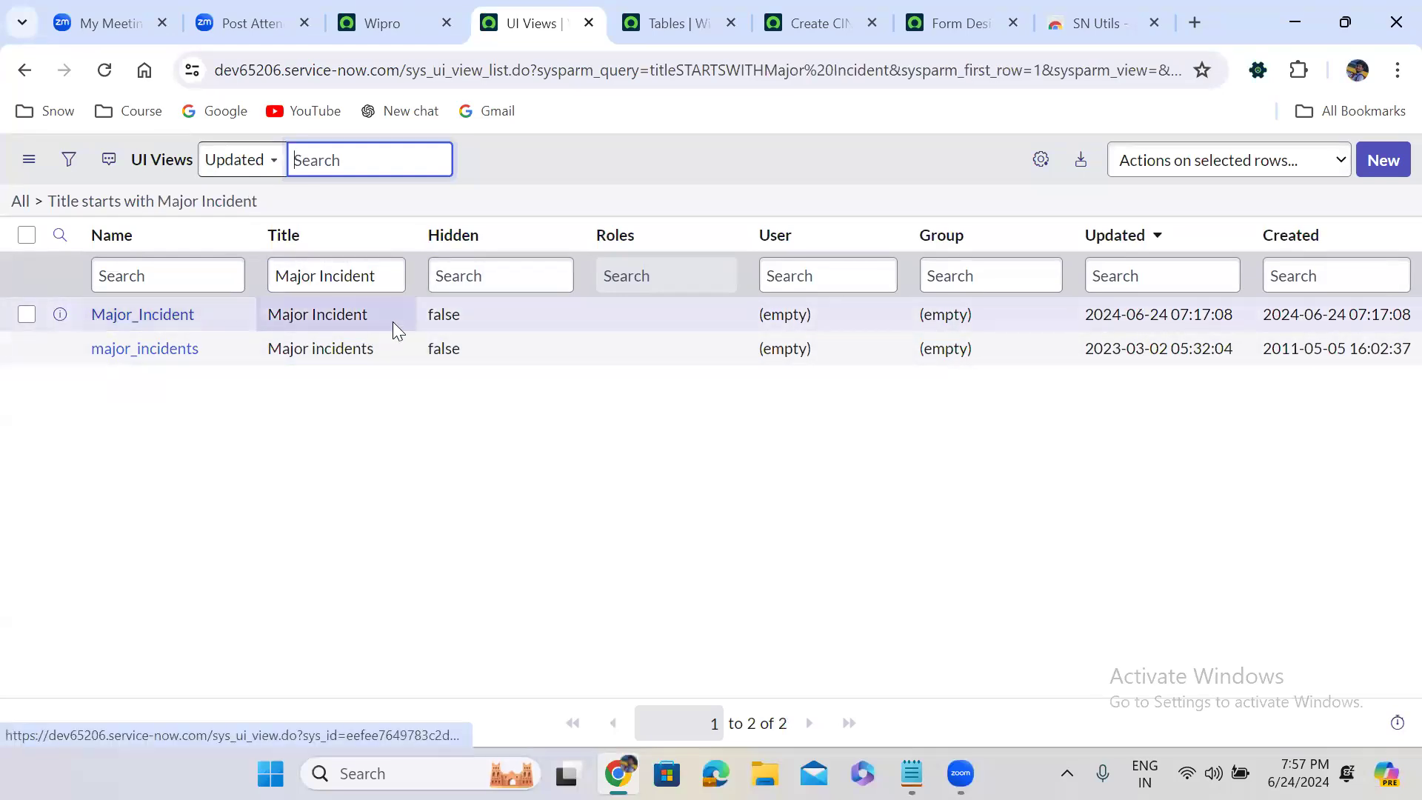
Copy the Major Incident view's title and name into the Notepad notes as "Major Incident -- Major_Incident"
{"action": "left_click_drag", "start_coordinate": [370, 314], "coordinate": [267, 314]}
{"action": "key", "text": "ctrl+c"}
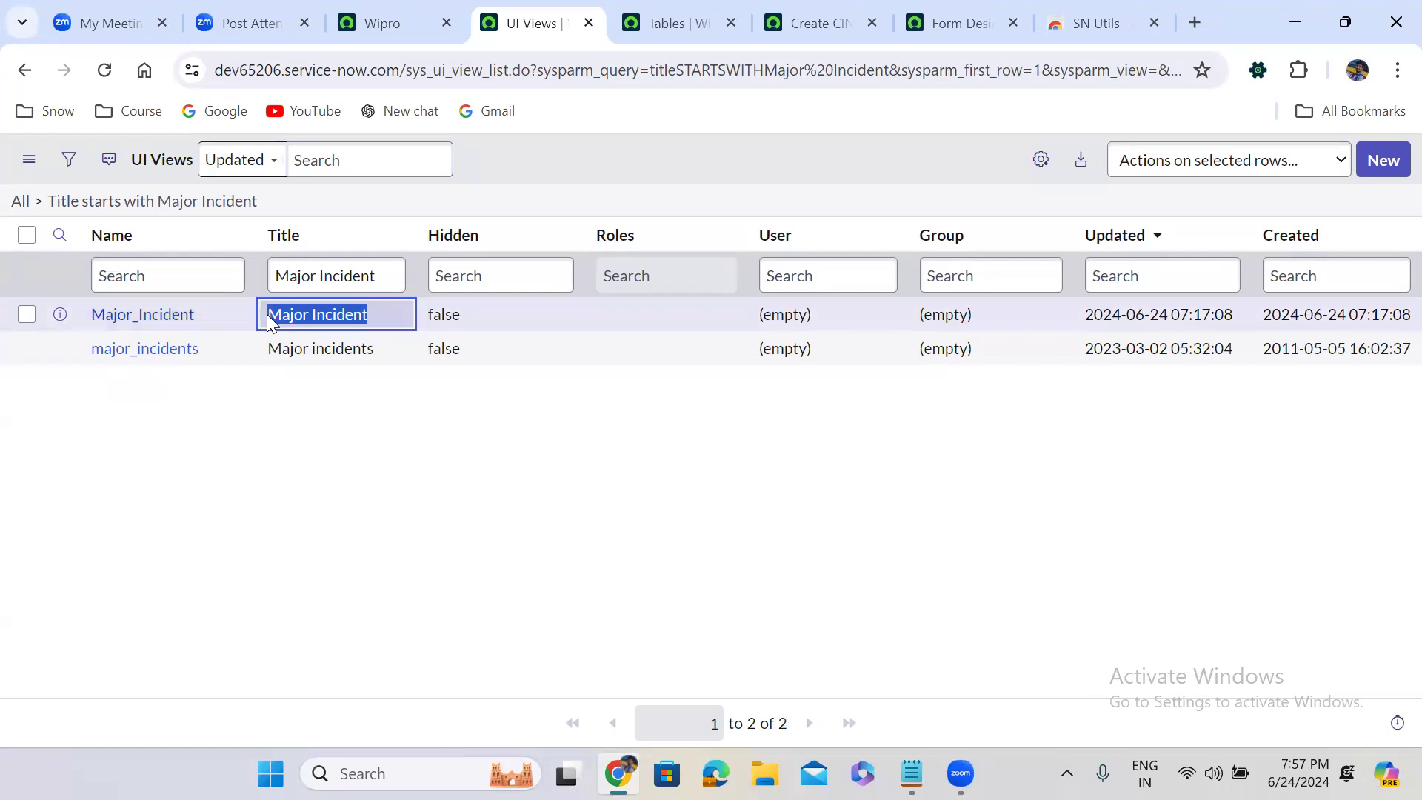
{"action": "left_click", "coordinate": [912, 773]}
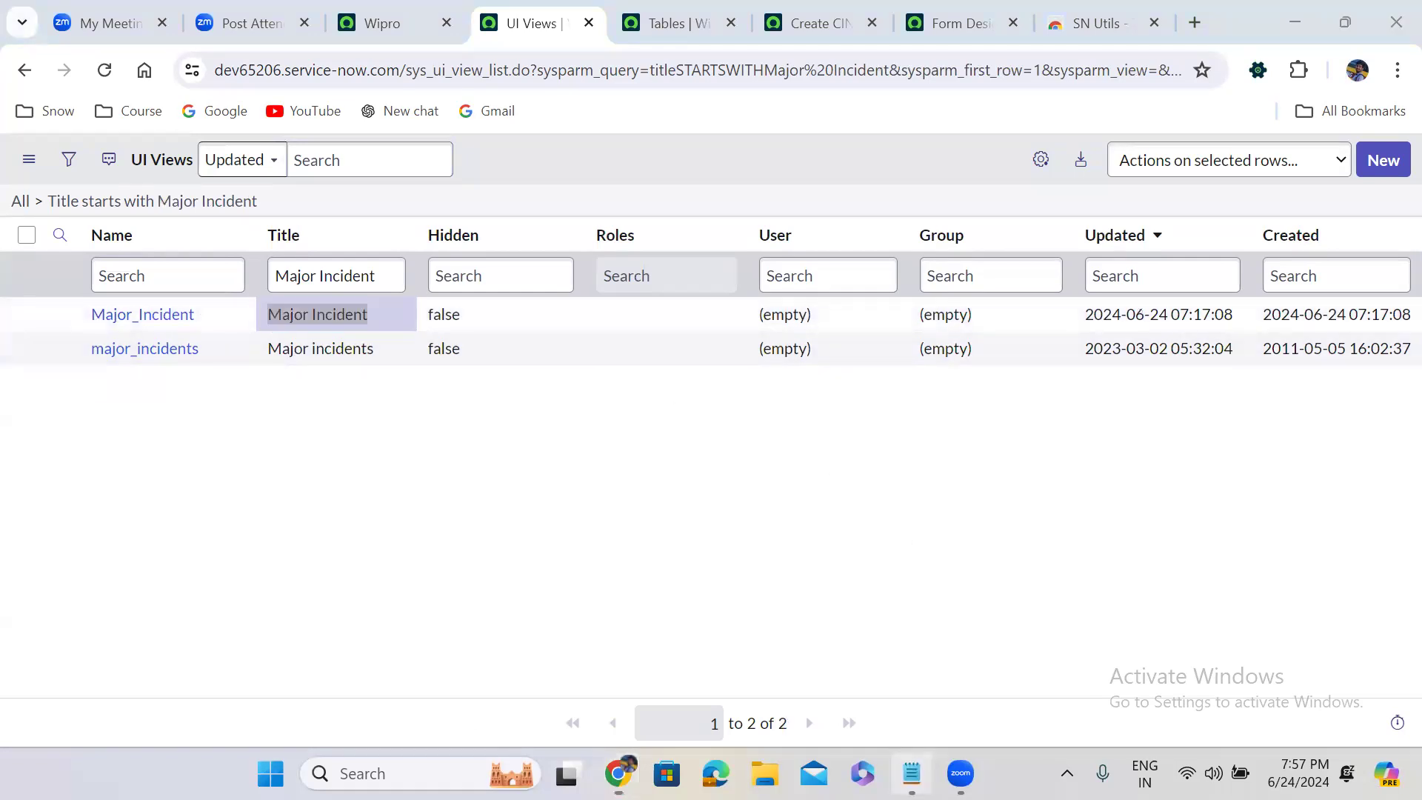
{"action": "key", "text": "ctrl+v"}
{"action": "type", "text": "--"}
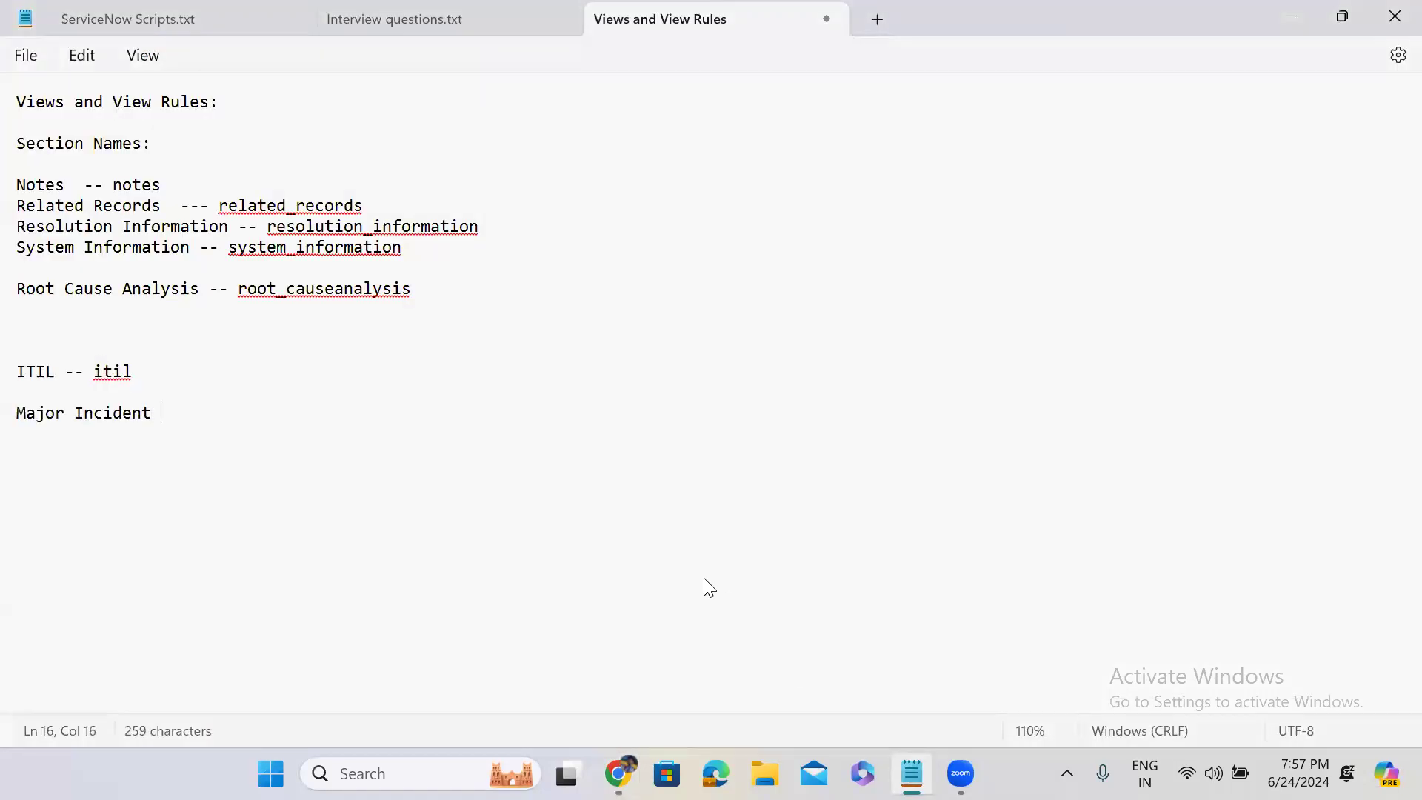
{"action": "key", "text": "alt+Tab"}
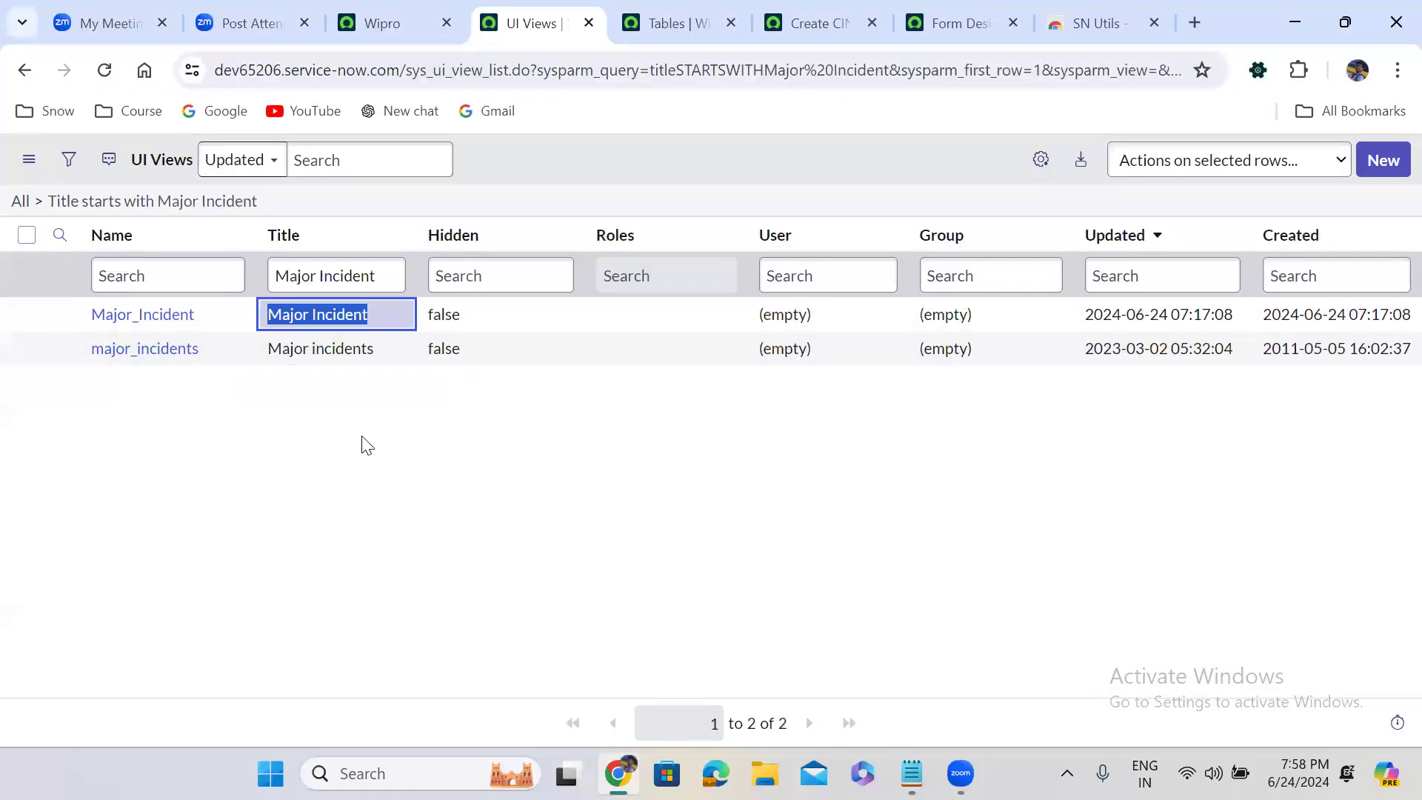
{"action": "left_click_drag", "start_coordinate": [206, 315], "coordinate": [96, 322]}
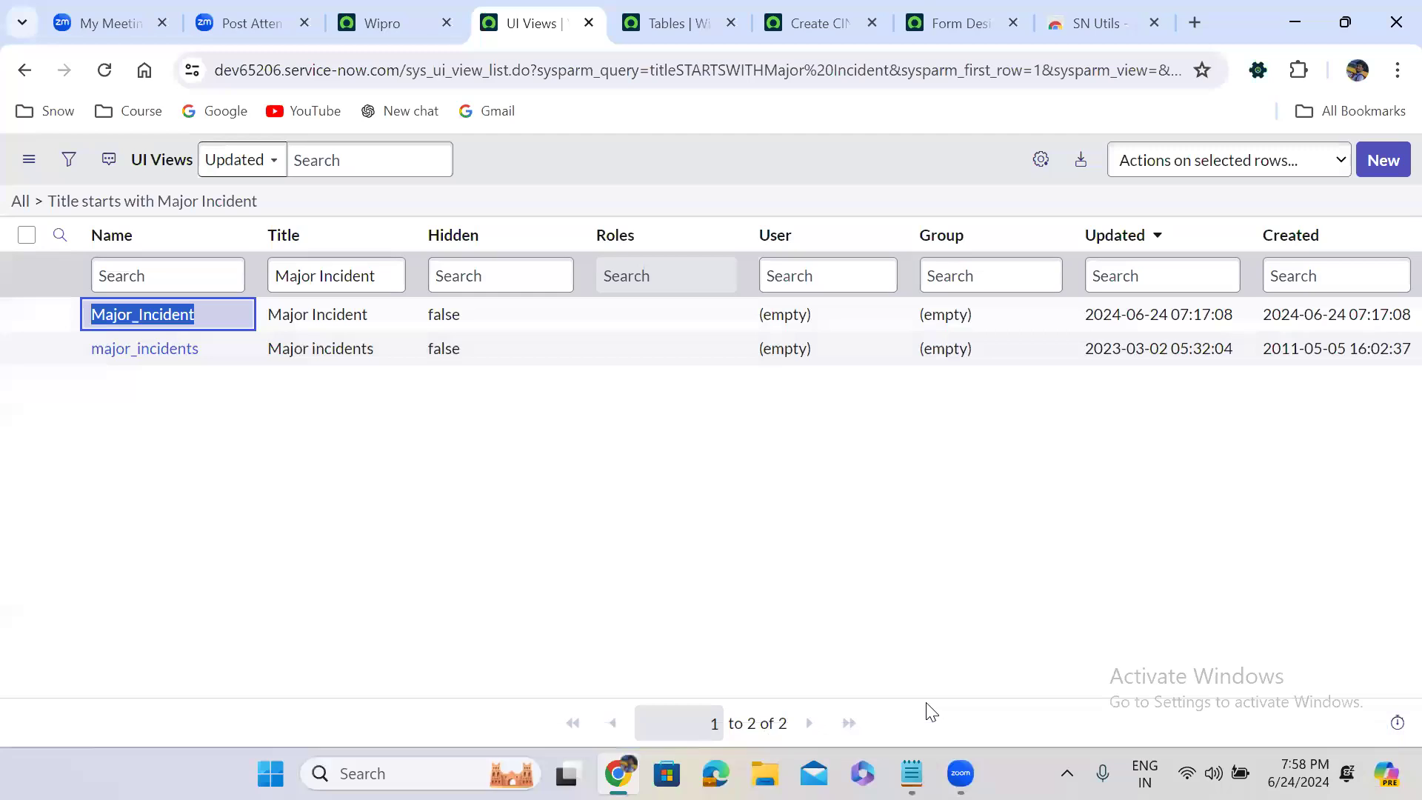
{"action": "key", "text": "ctrl+c"}
{"action": "left_click", "coordinate": [911, 774]}
{"action": "key", "text": "ctrl+v"}
{"action": "key", "text": "Return"}
{"action": "key", "text": "Return"}
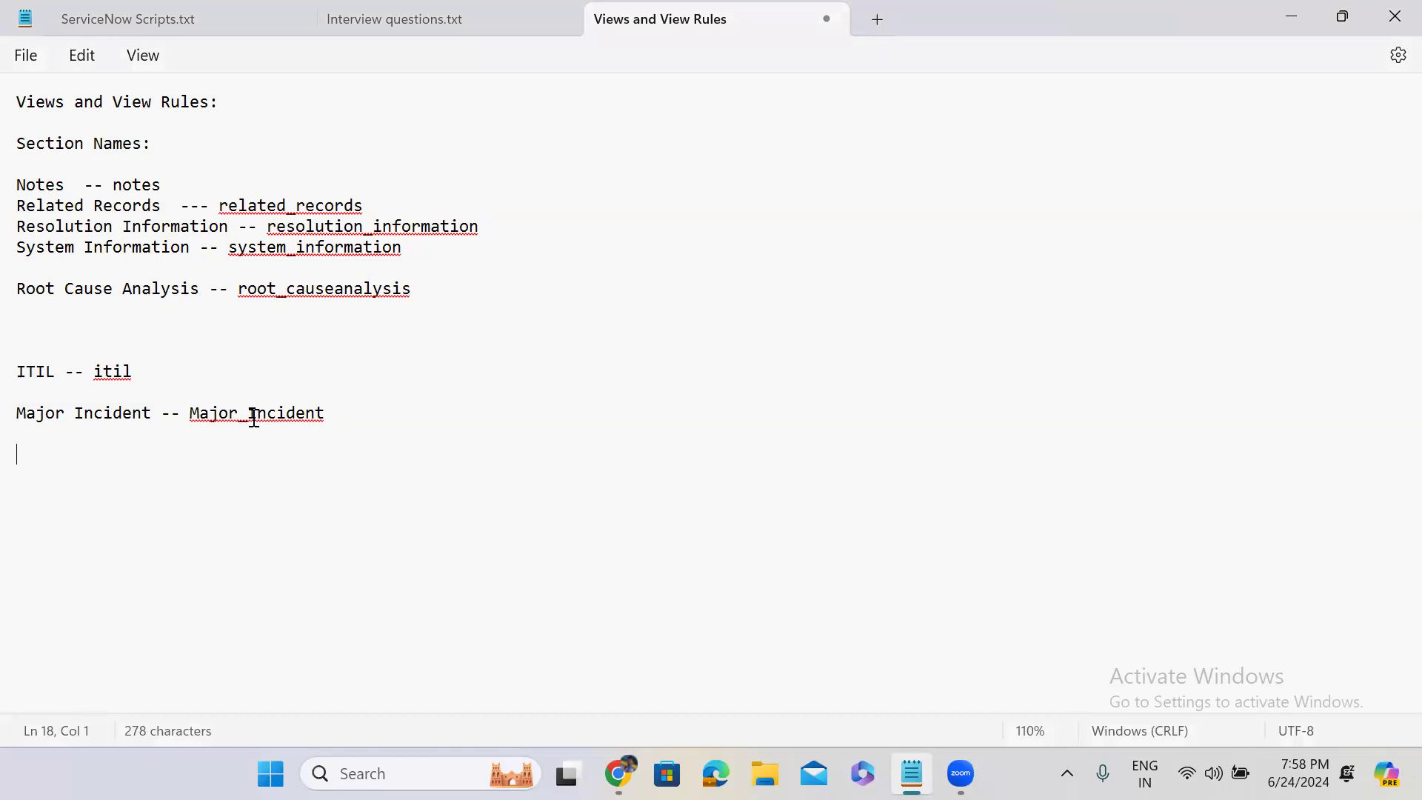
Return to the UI Views list in Chrome and search the Title column for Self Service
{"action": "key", "text": "alt+Tab"}
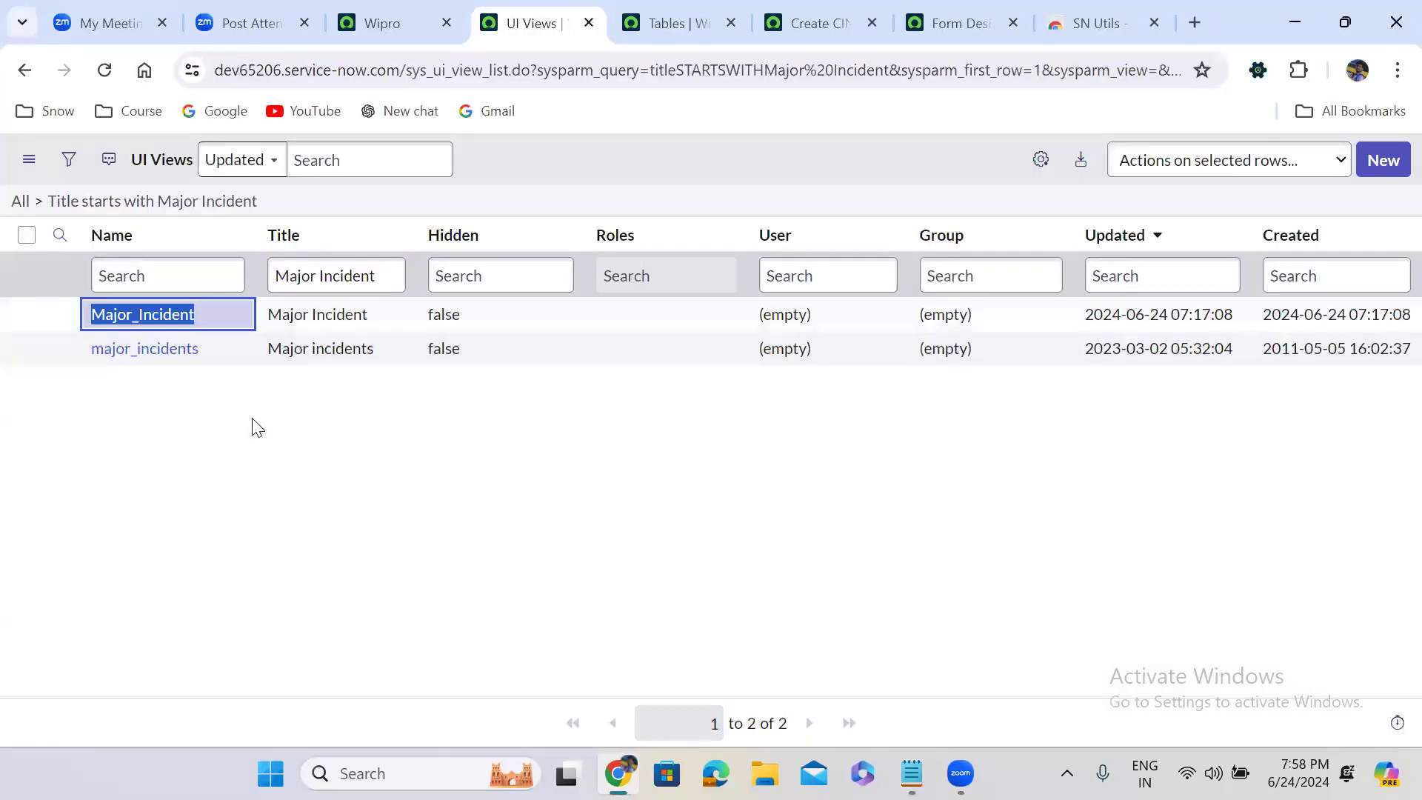
{"action": "double_click", "coordinate": [324, 275]}
{"action": "triple_click", "coordinate": [324, 275]}
{"action": "type", "text": "S"}
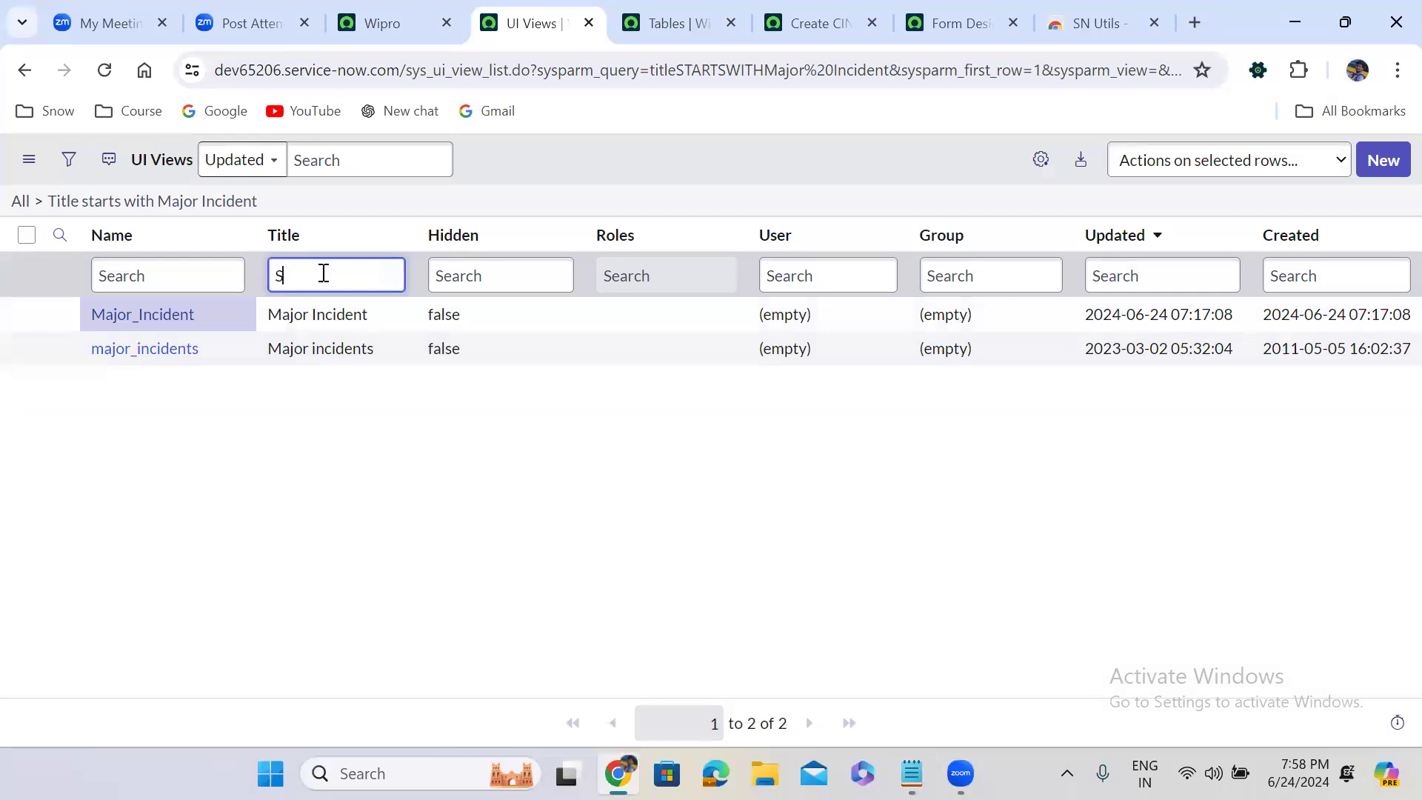
{"action": "type", "text": "elf Service"}
{"action": "key", "text": "Return"}
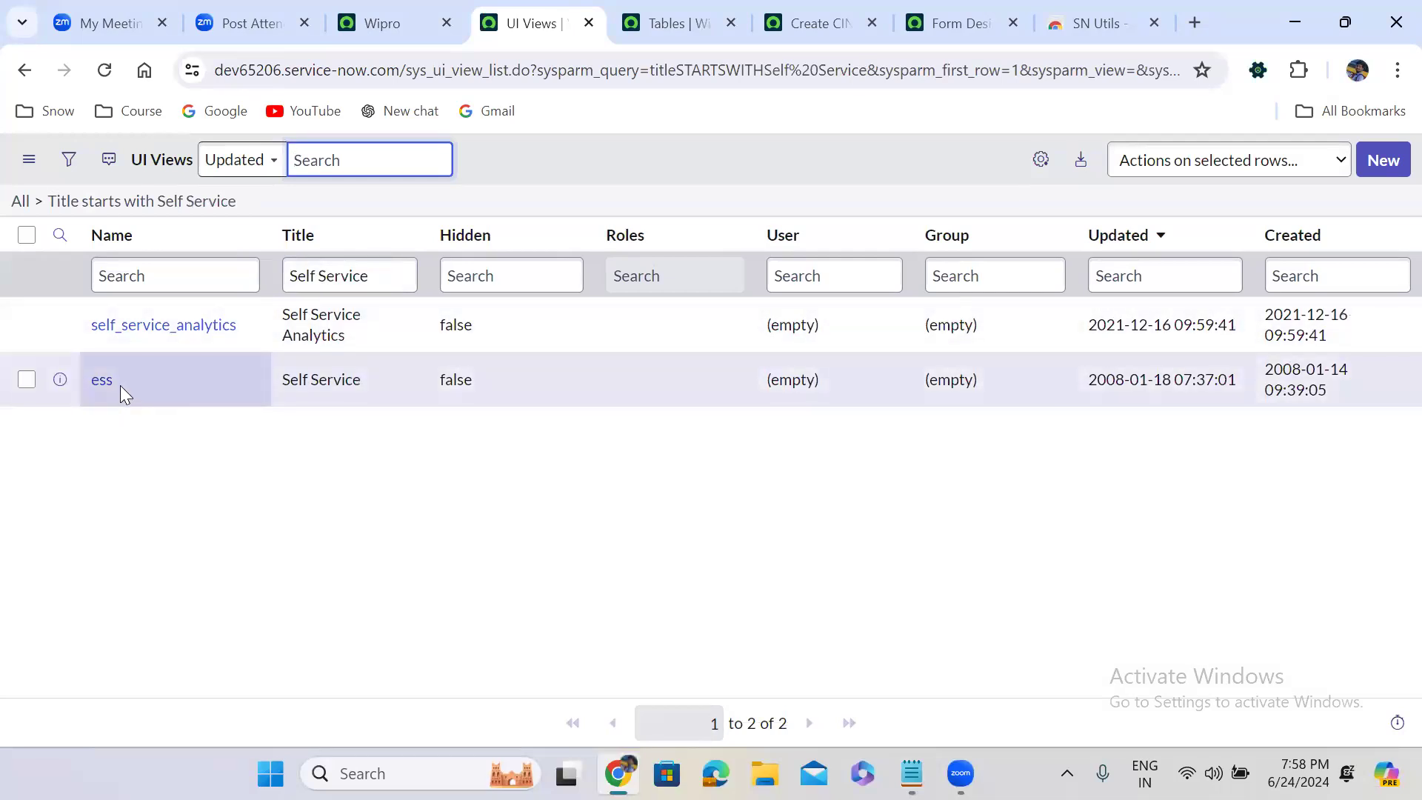
Record the Self Service view's title and name in the Notepad notes as "Self Service -- ess"
{"action": "left_click_drag", "start_coordinate": [115, 384], "coordinate": [95, 390]}
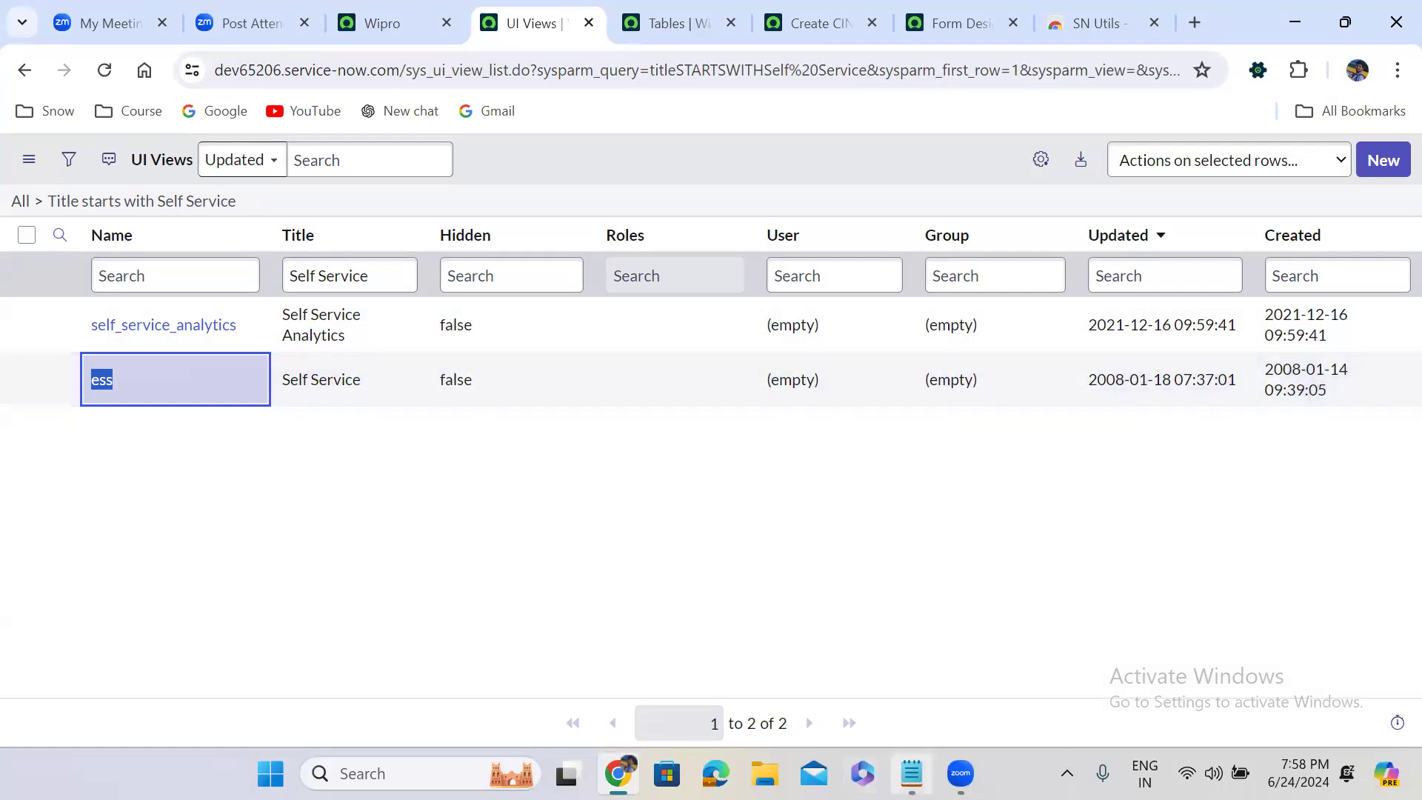
{"action": "left_click", "coordinate": [911, 773]}
{"action": "type", "text": "Self Service -- ess"}
{"action": "key", "text": "Return"}
{"action": "key", "text": "Return"}
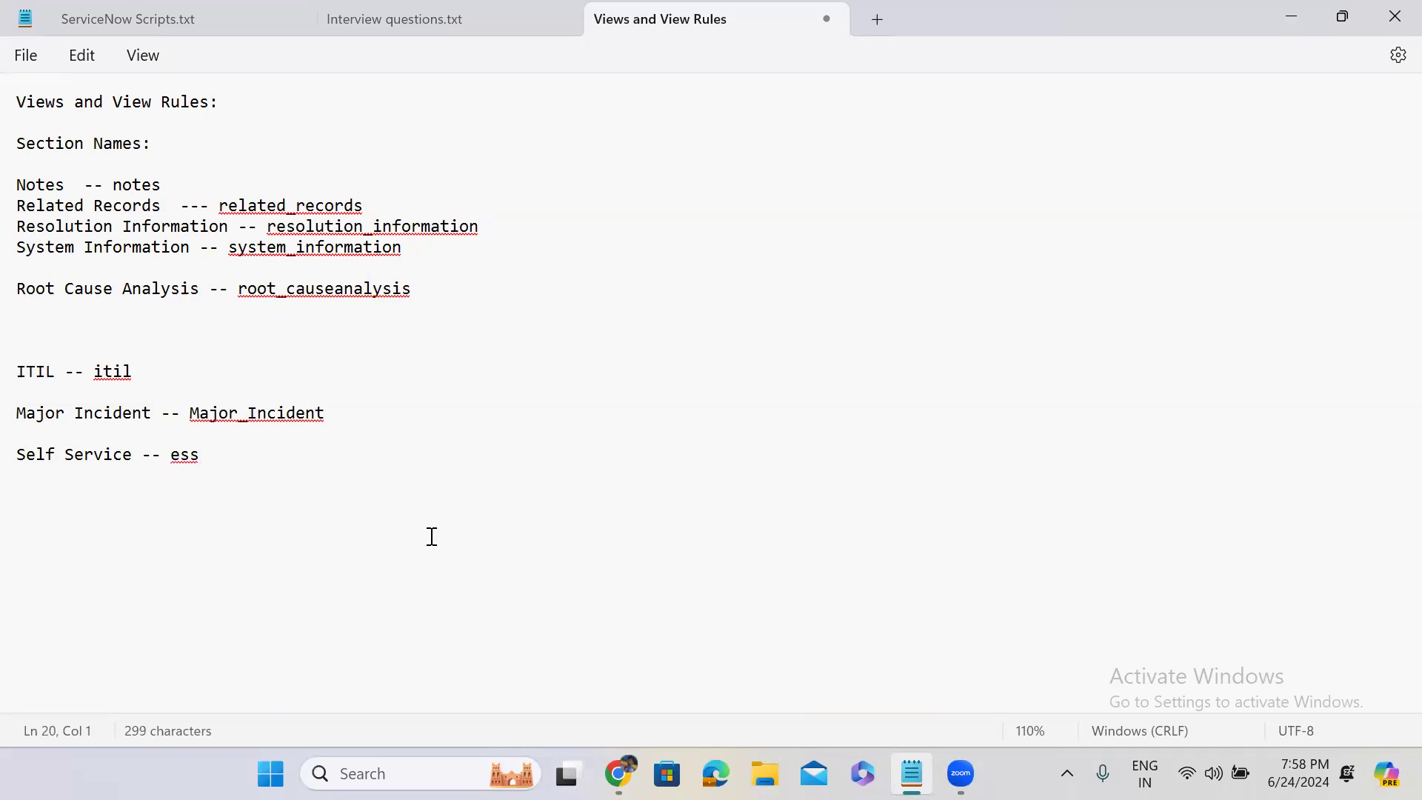
{"action": "key", "text": "alt+Tab"}
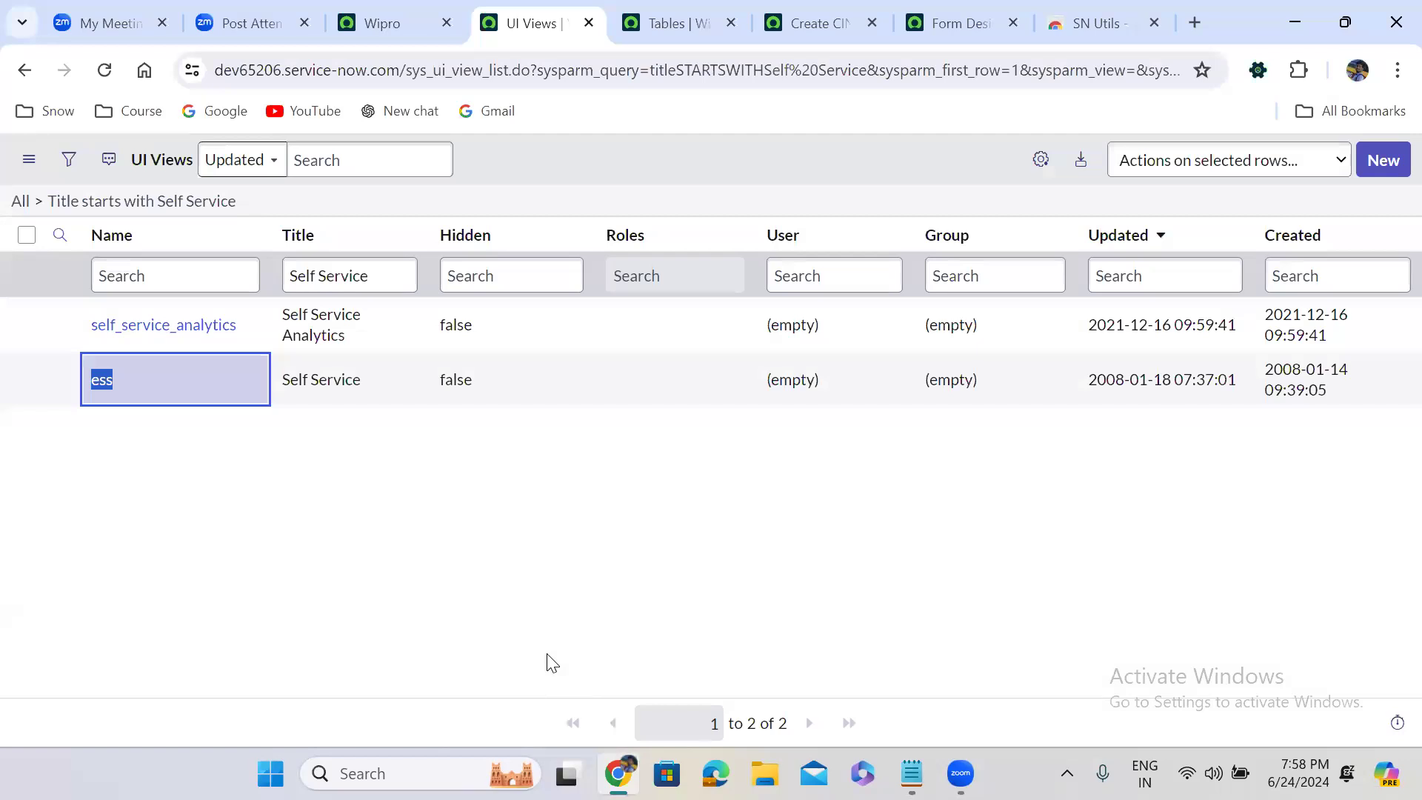
{"action": "key", "text": "alt+Tab"}
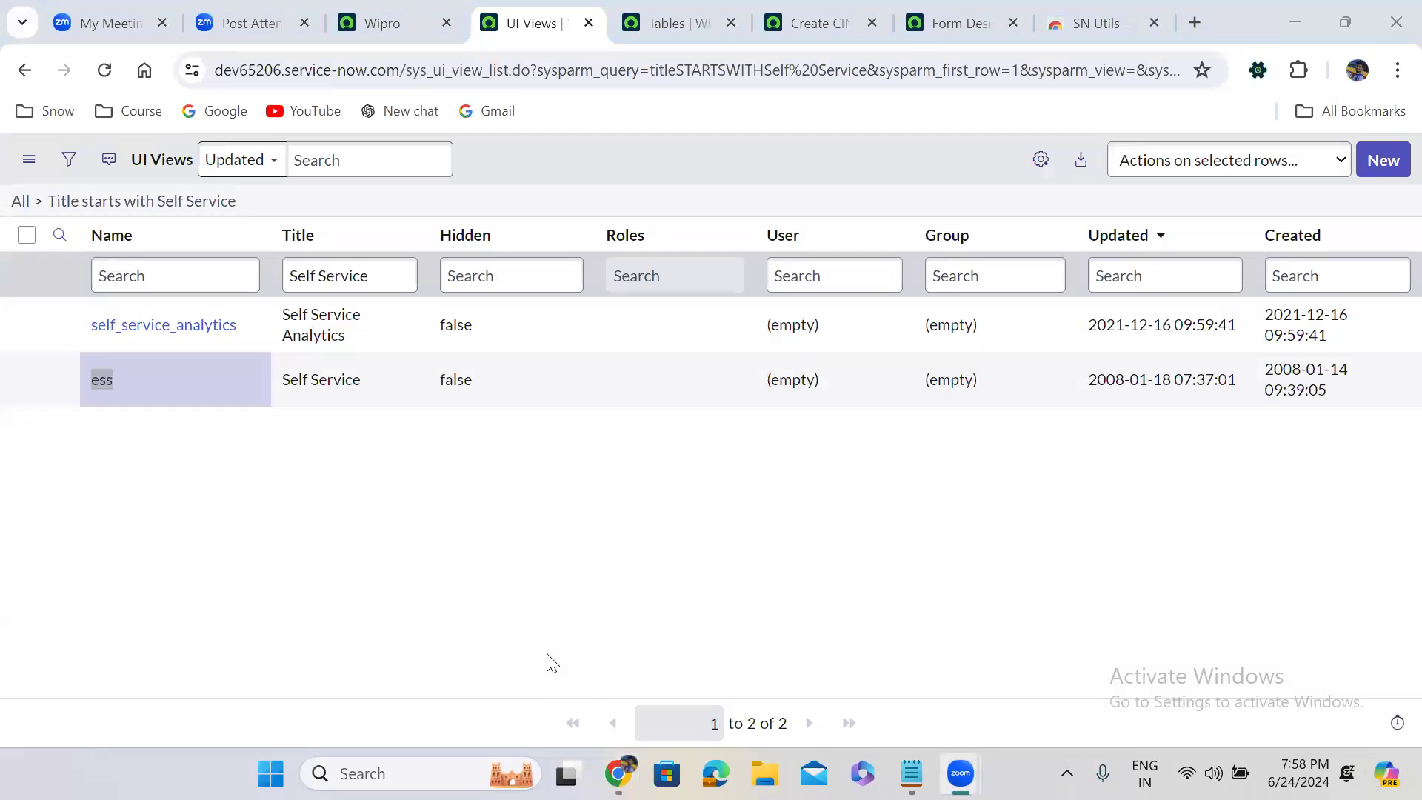
{"action": "key", "text": "super+z"}
{"action": "left_click", "coordinate": [912, 773]}
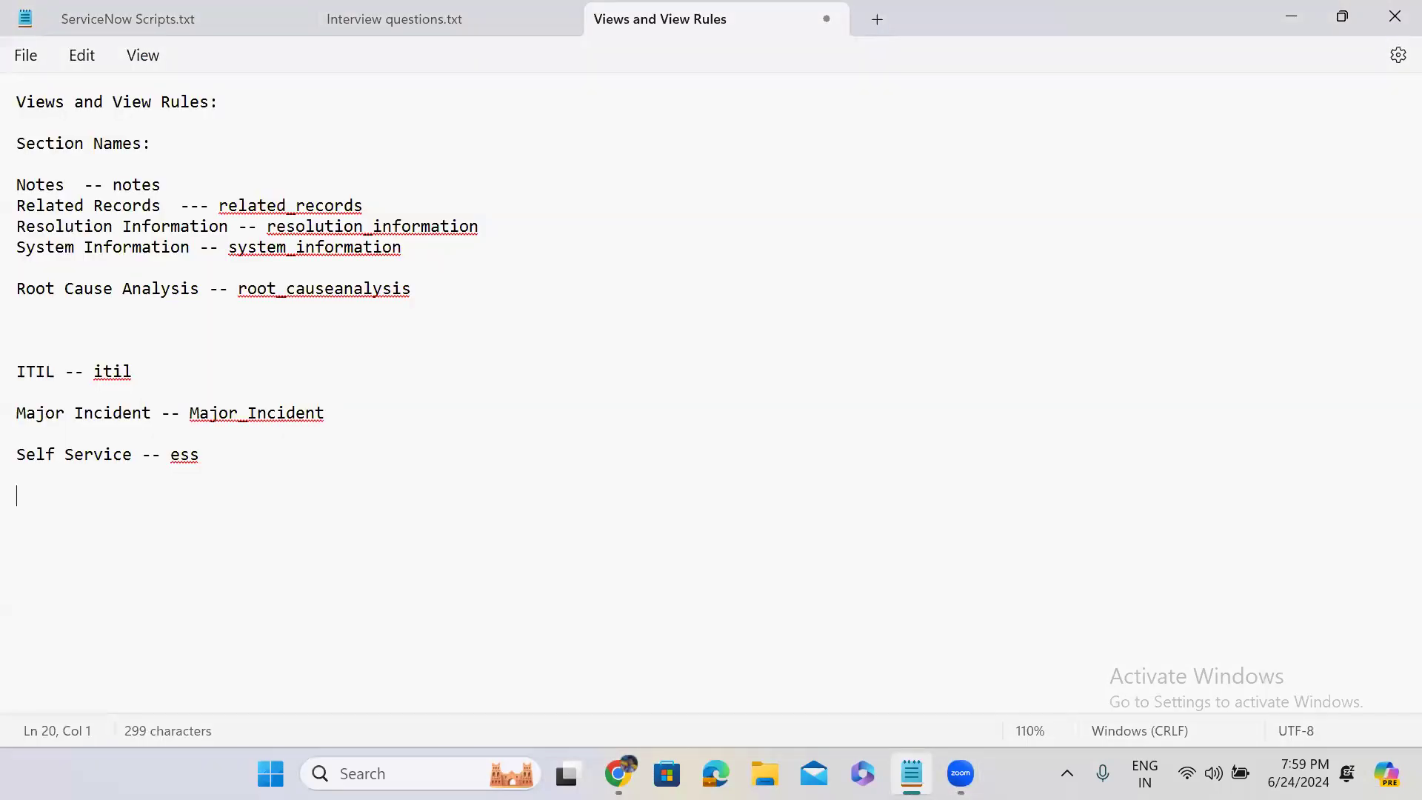
Search the UI Views list's Title column in Chrome for Default View, and broaden the search to Default
{"action": "key", "text": "alt+Tab"}
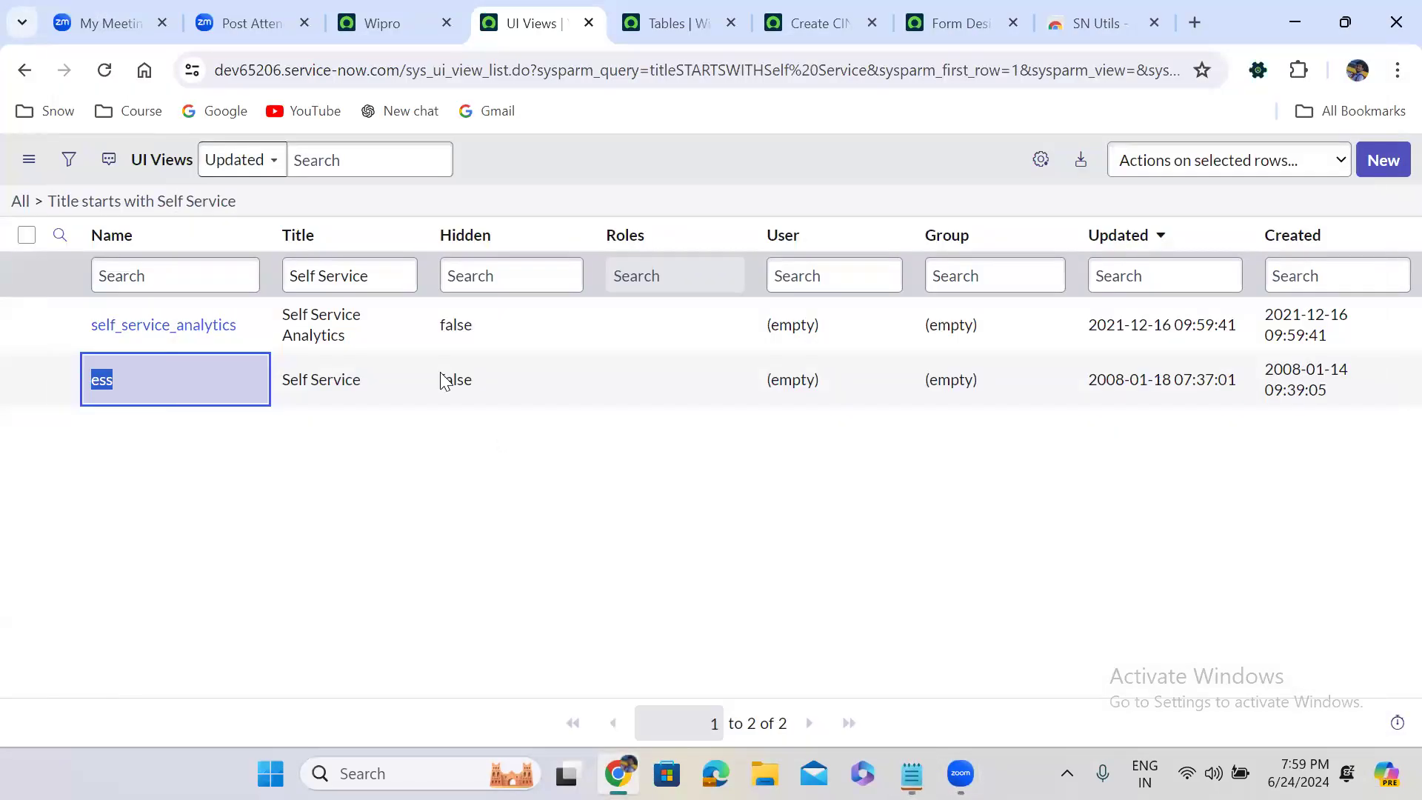
{"action": "triple_click", "coordinate": [374, 283]}
{"action": "type", "text": "D"}
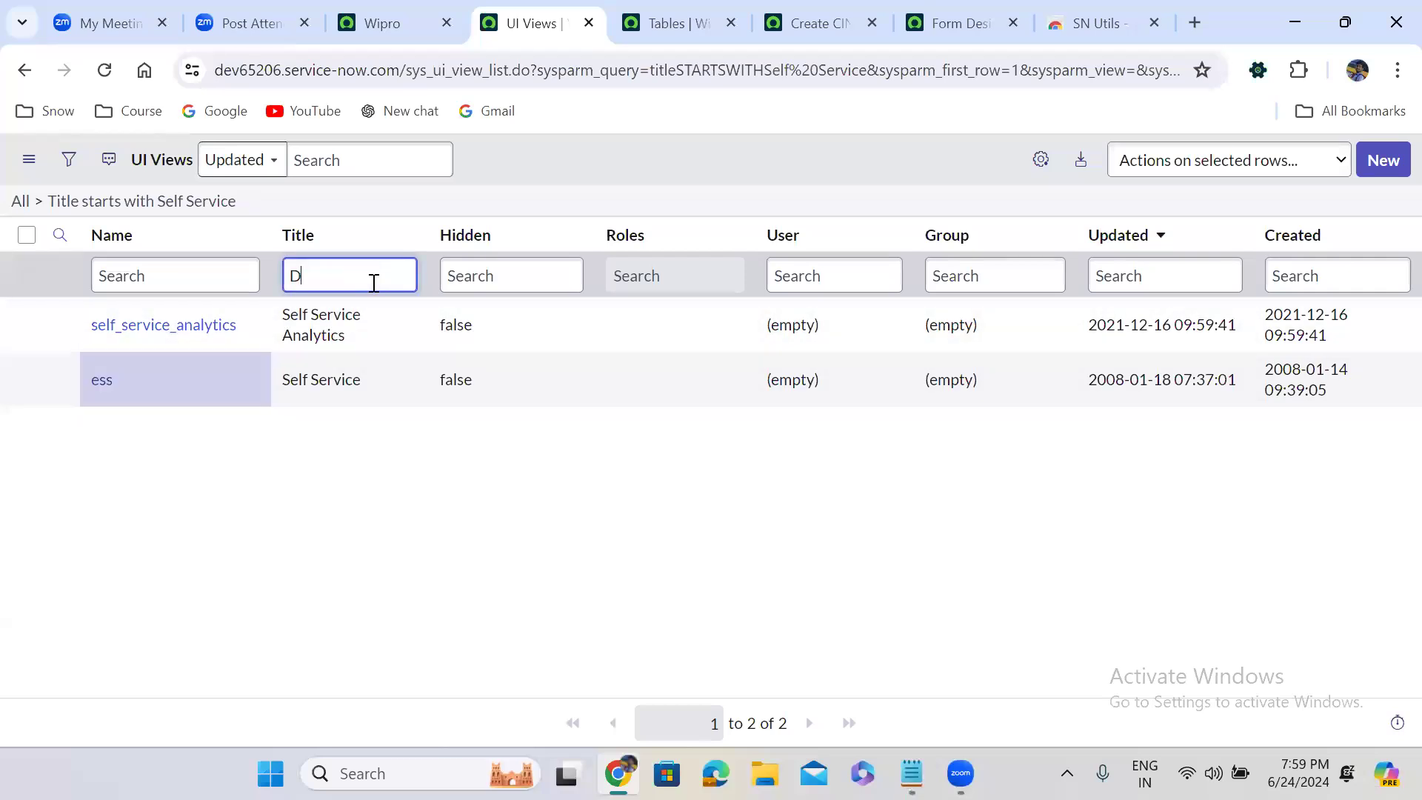
{"action": "type", "text": "efault View"}
{"action": "key", "text": "Return"}
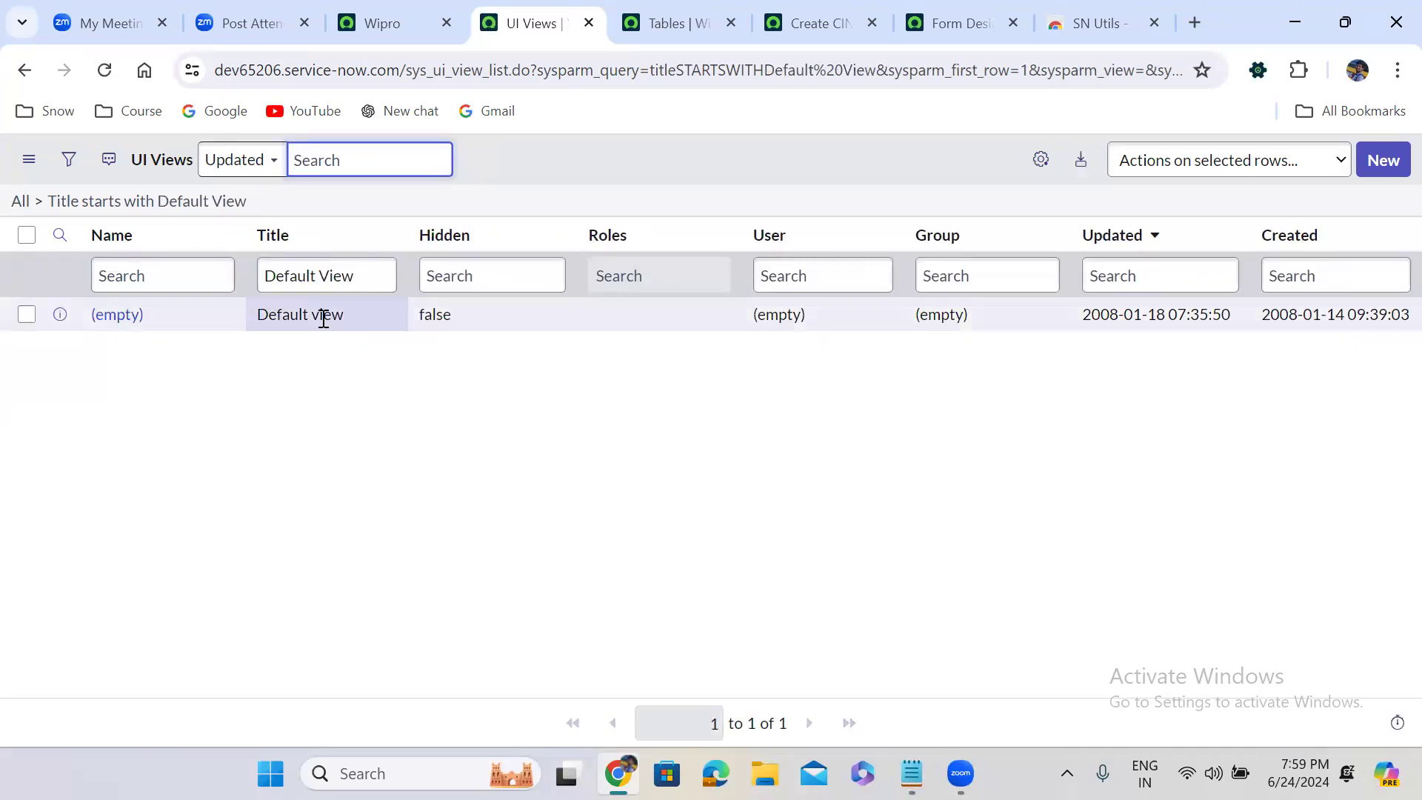
{"action": "double_click", "coordinate": [331, 275]}
{"action": "key", "text": "BackSpace"}
{"action": "key", "text": "Return"}
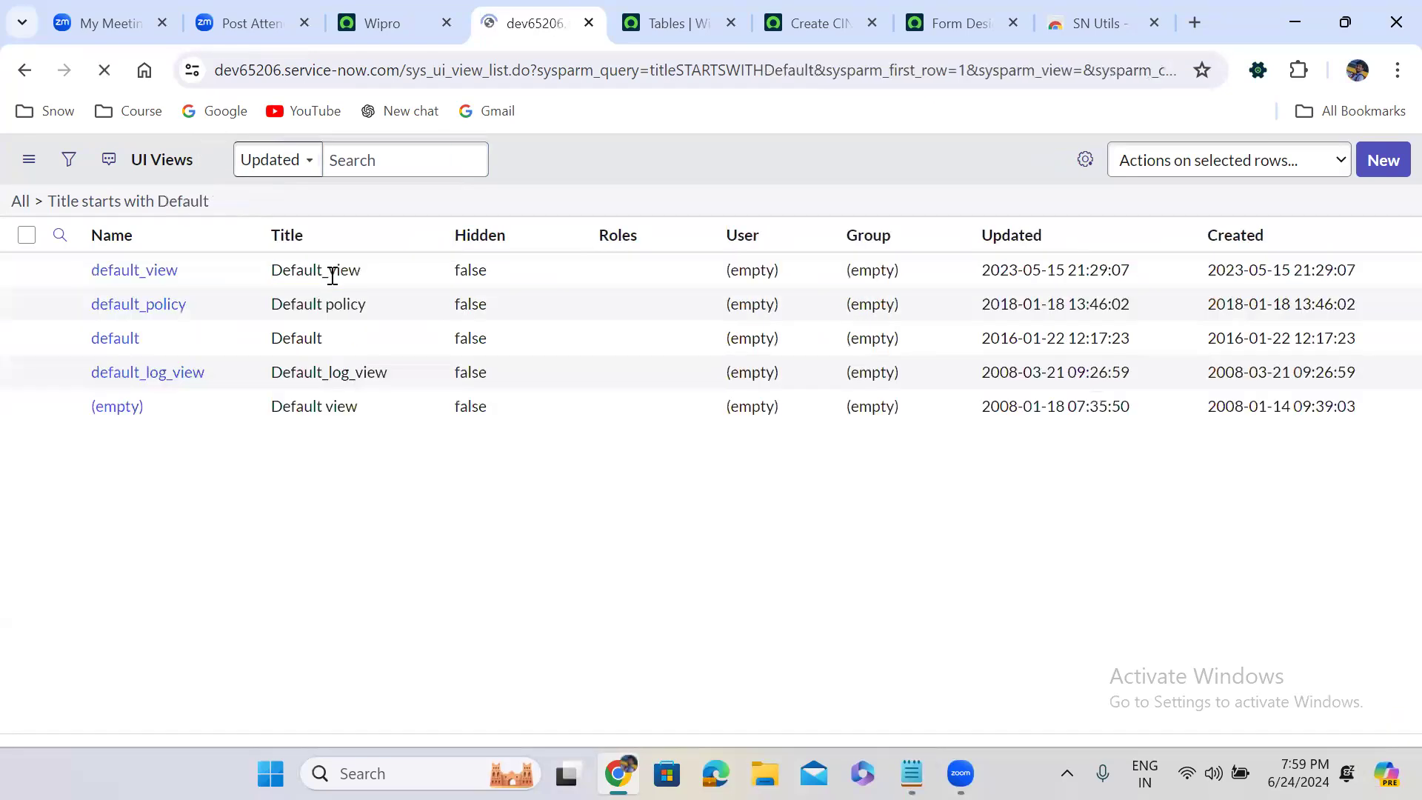
Record the default view's title and name in the Notepad notes as "Default View -- default_view"
{"action": "left_click_drag", "start_coordinate": [186, 326], "coordinate": [88, 324]}
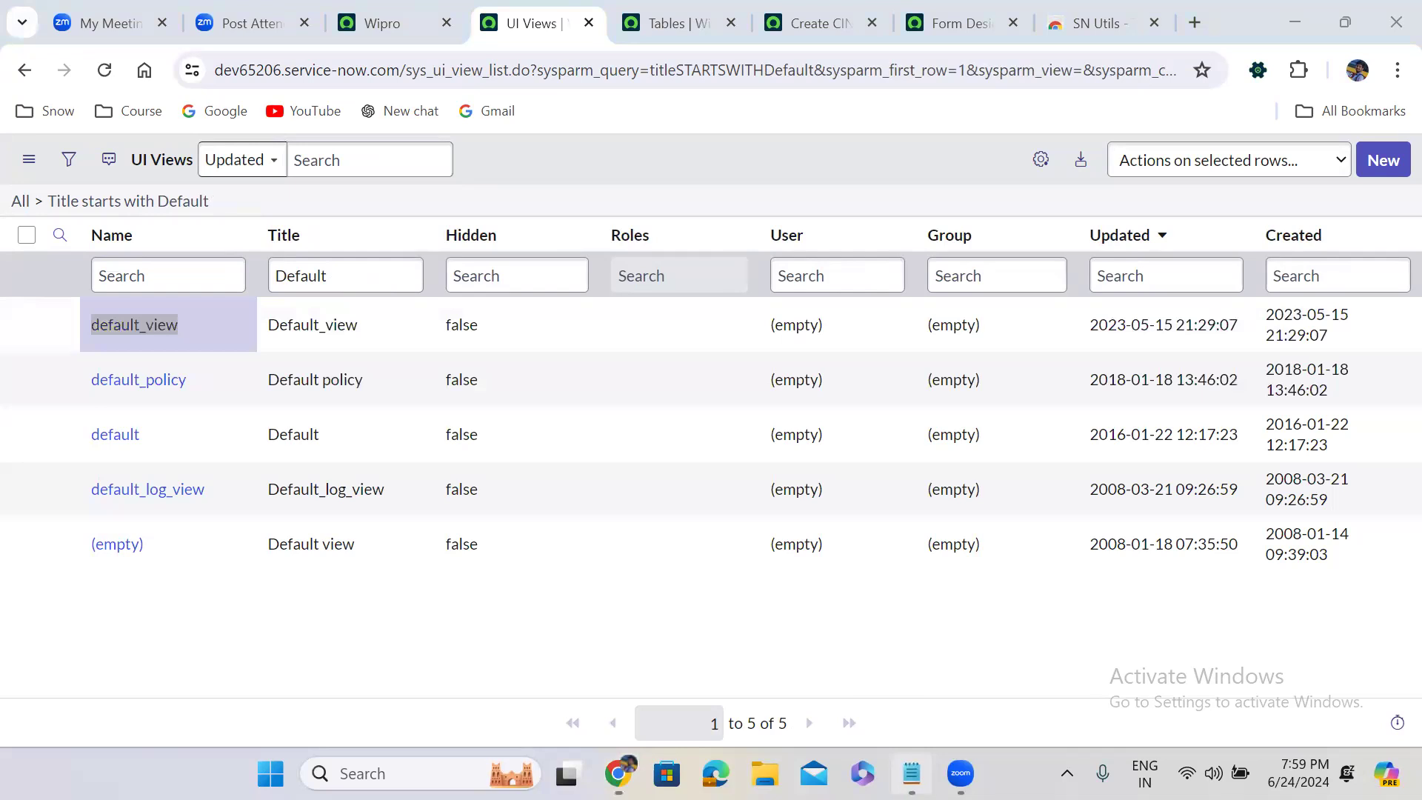
{"action": "left_click", "coordinate": [911, 773]}
{"action": "type", "text": "Def"}
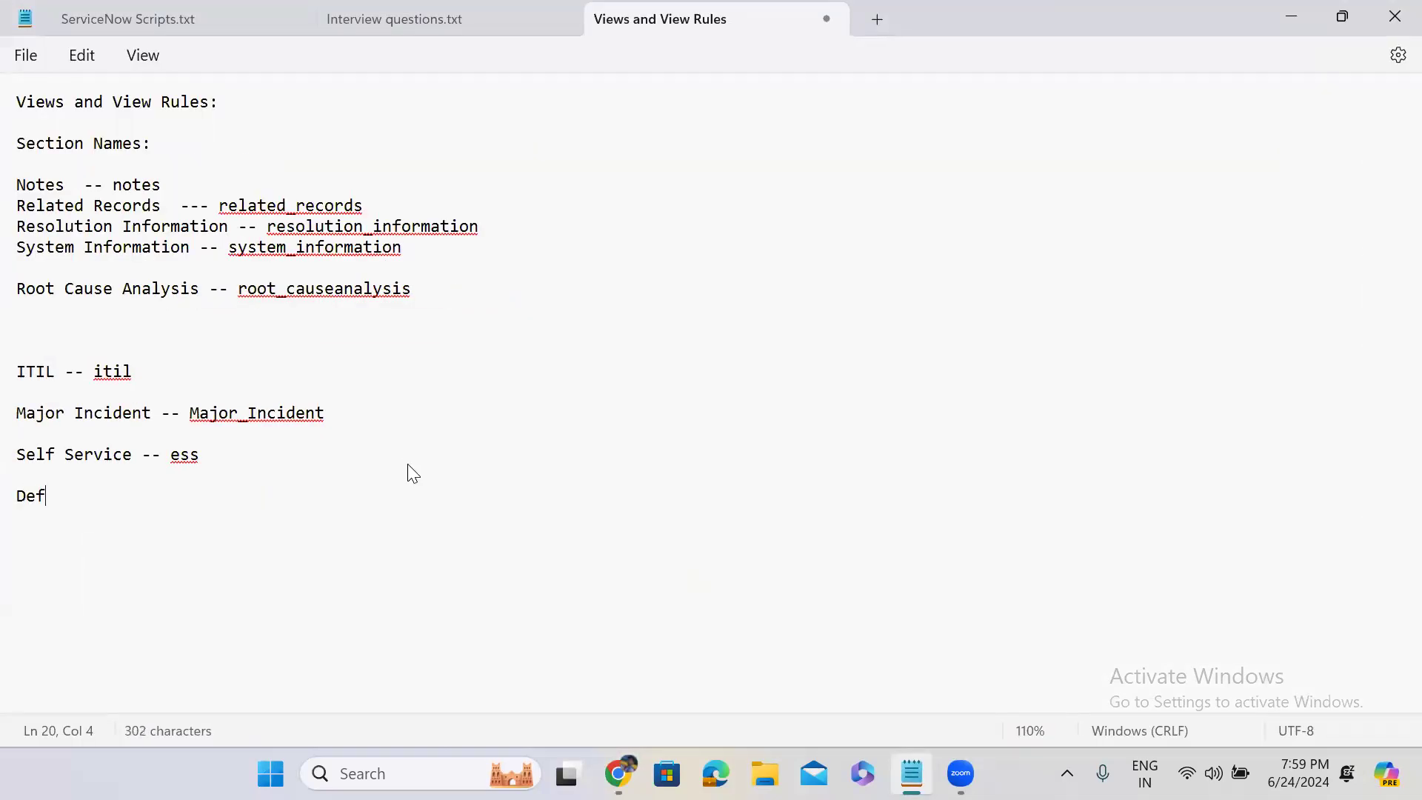
{"action": "type", "text": "ault View -- default_view"}
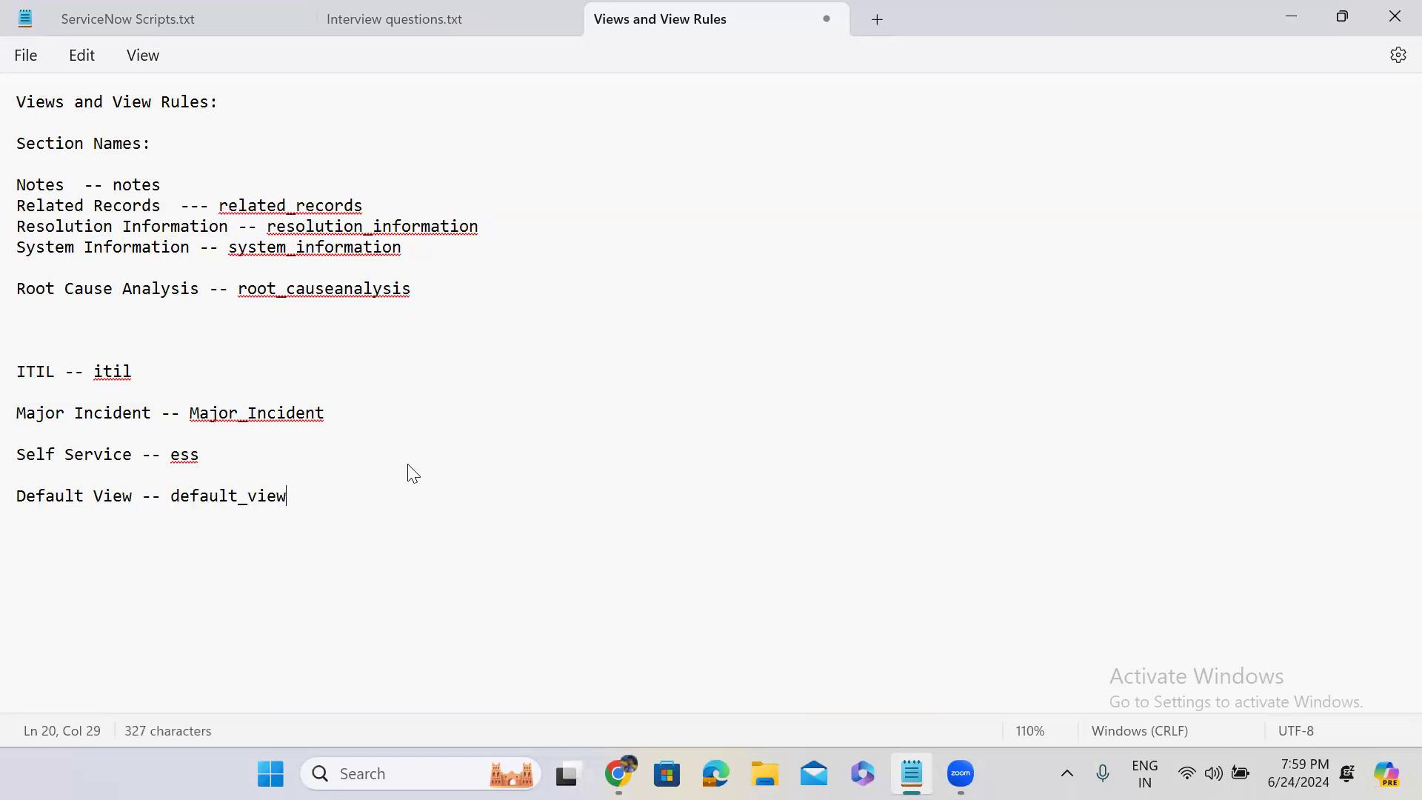
Review the internal view names recorded in the notes and return to the new Incident form in Chrome
{"action": "double_click", "coordinate": [114, 375]}
{"action": "double_click", "coordinate": [260, 417]}
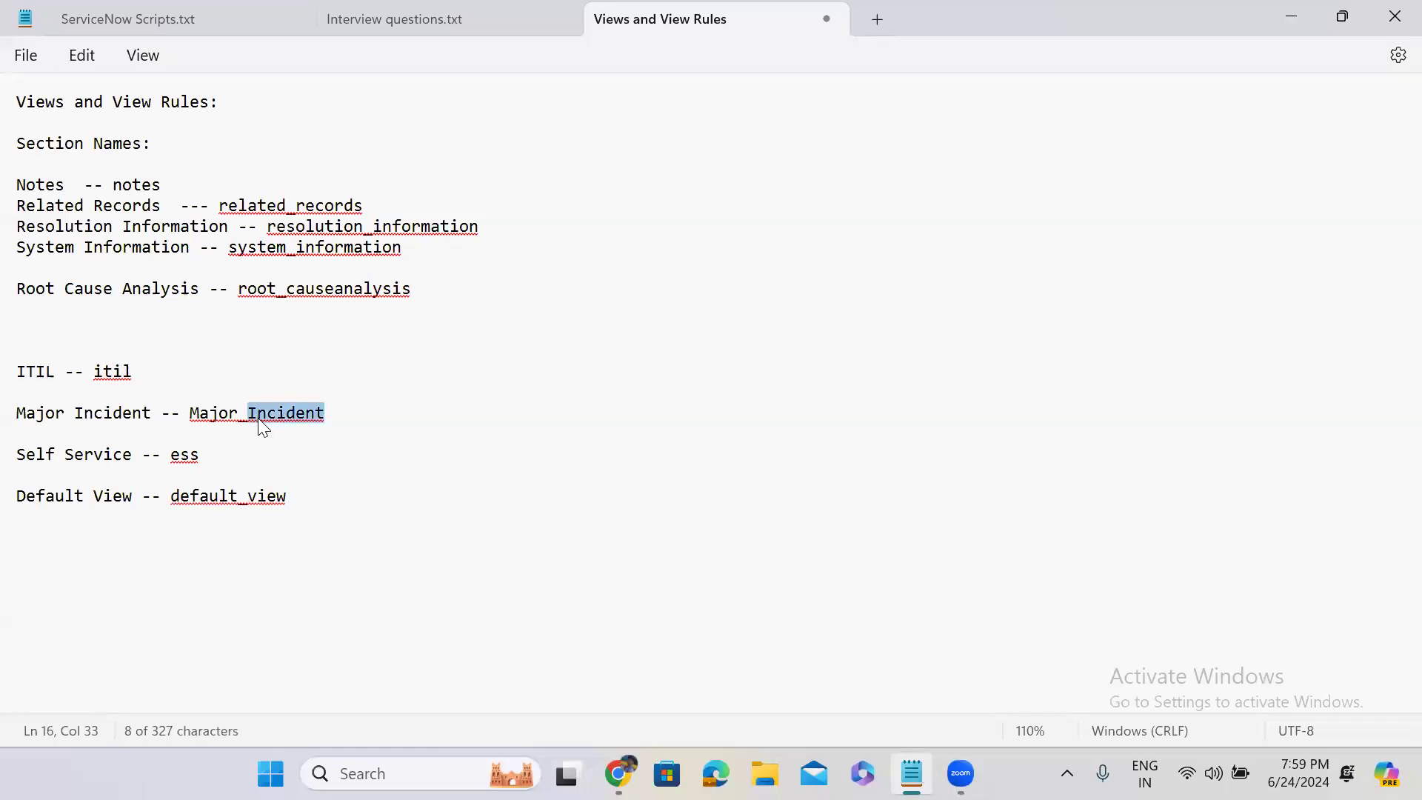
{"action": "double_click", "coordinate": [189, 457]}
{"action": "double_click", "coordinate": [209, 499]}
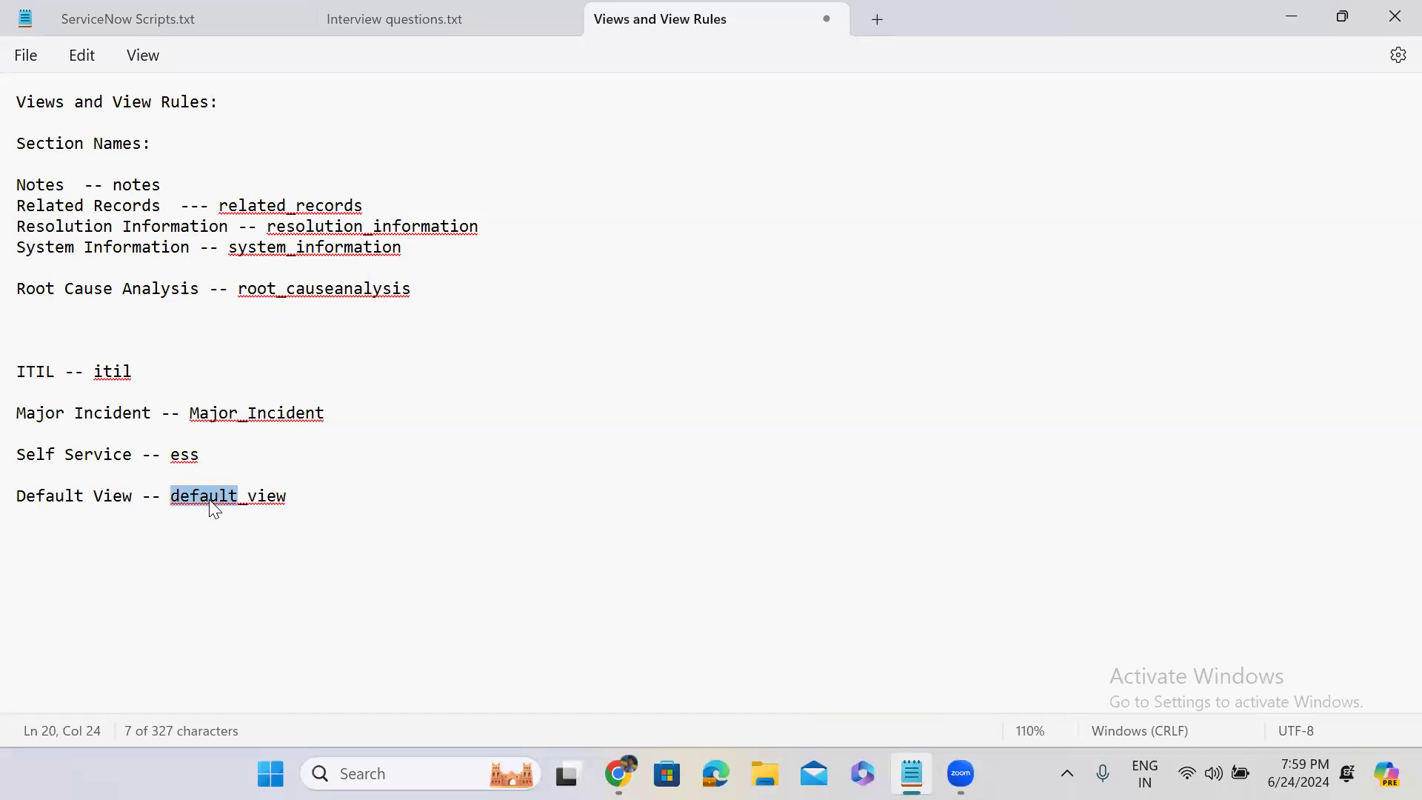
{"action": "left_click", "coordinate": [1291, 15]}
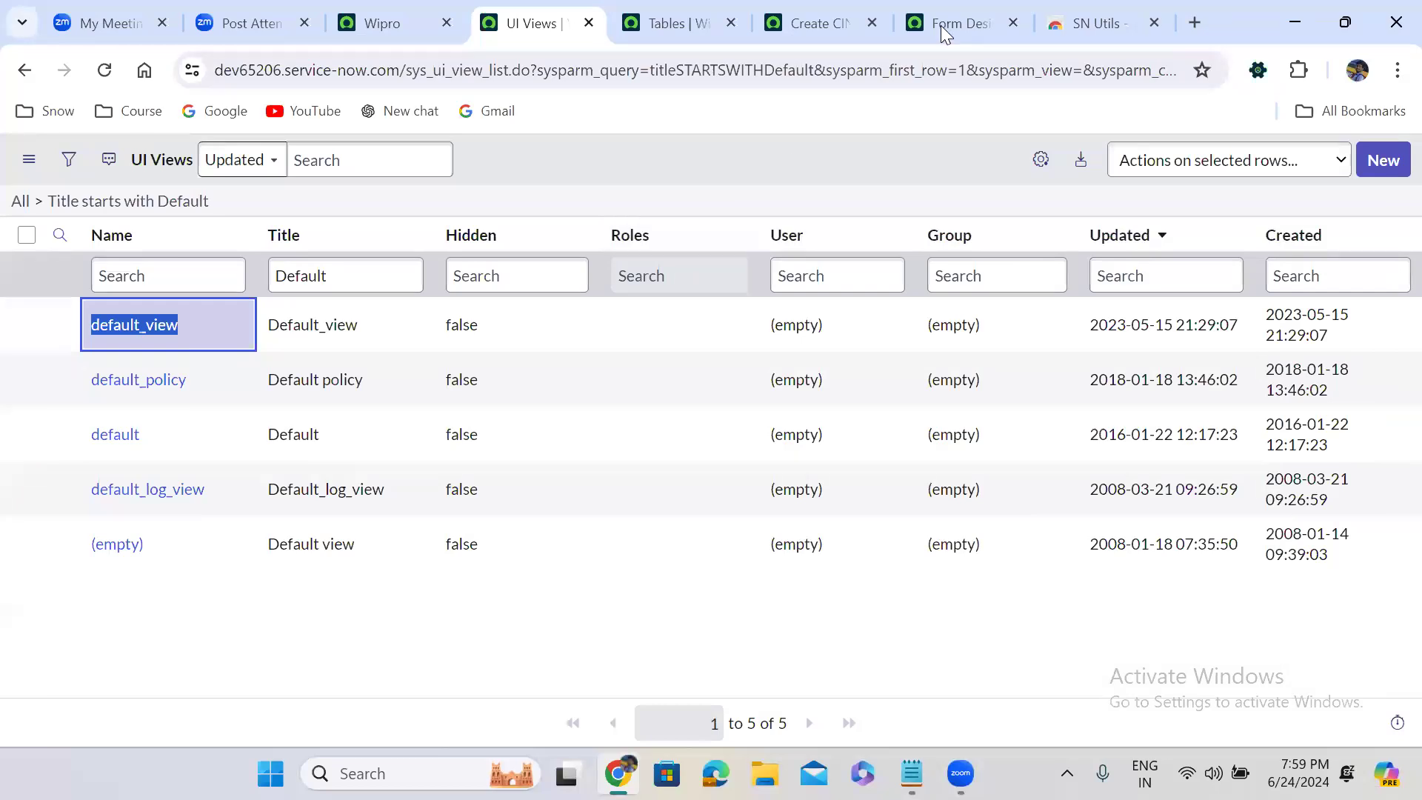
{"action": "left_click", "coordinate": [817, 17]}
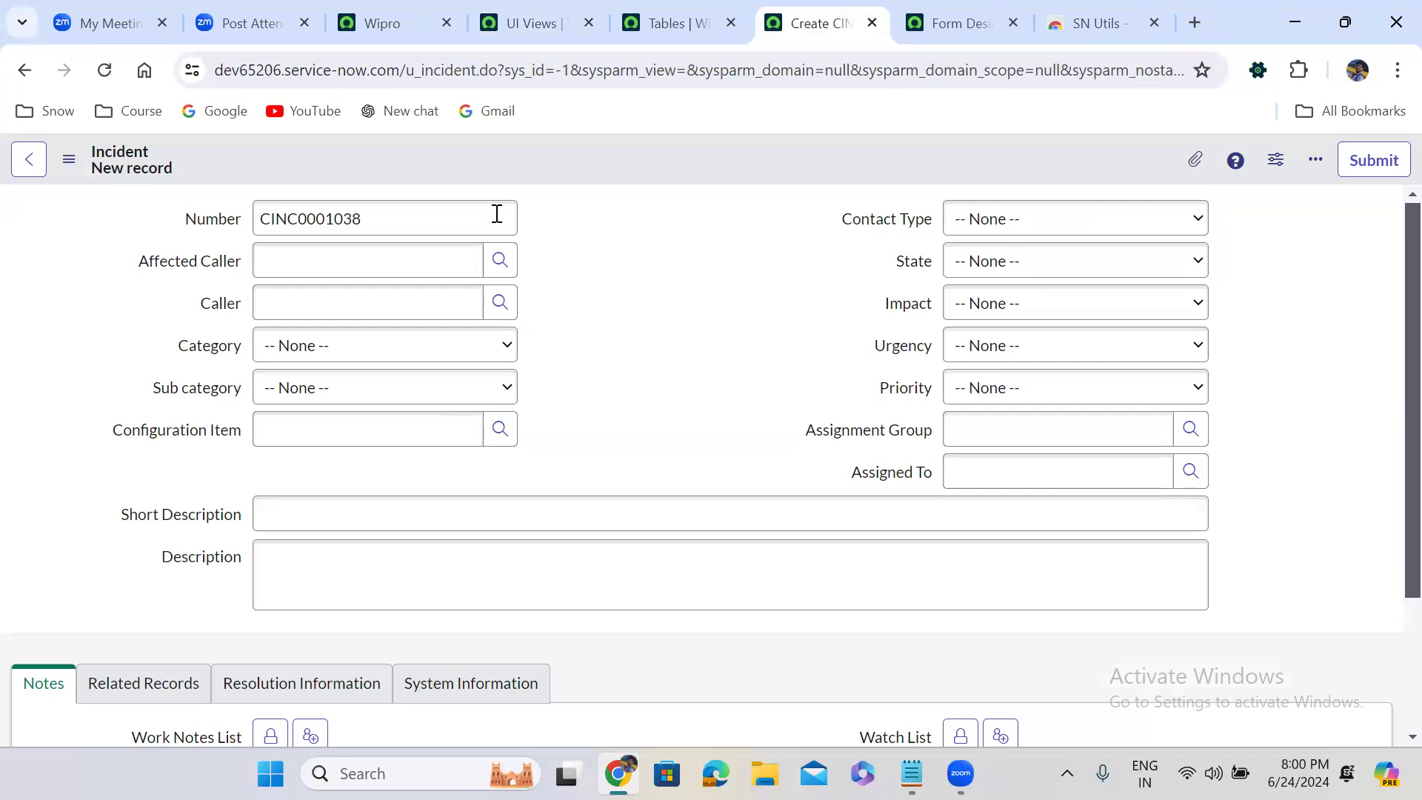
Find the System UI View Rules module by filtering the application navigator for "view rules", and open it in a new tab
{"action": "left_click", "coordinate": [378, 18]}
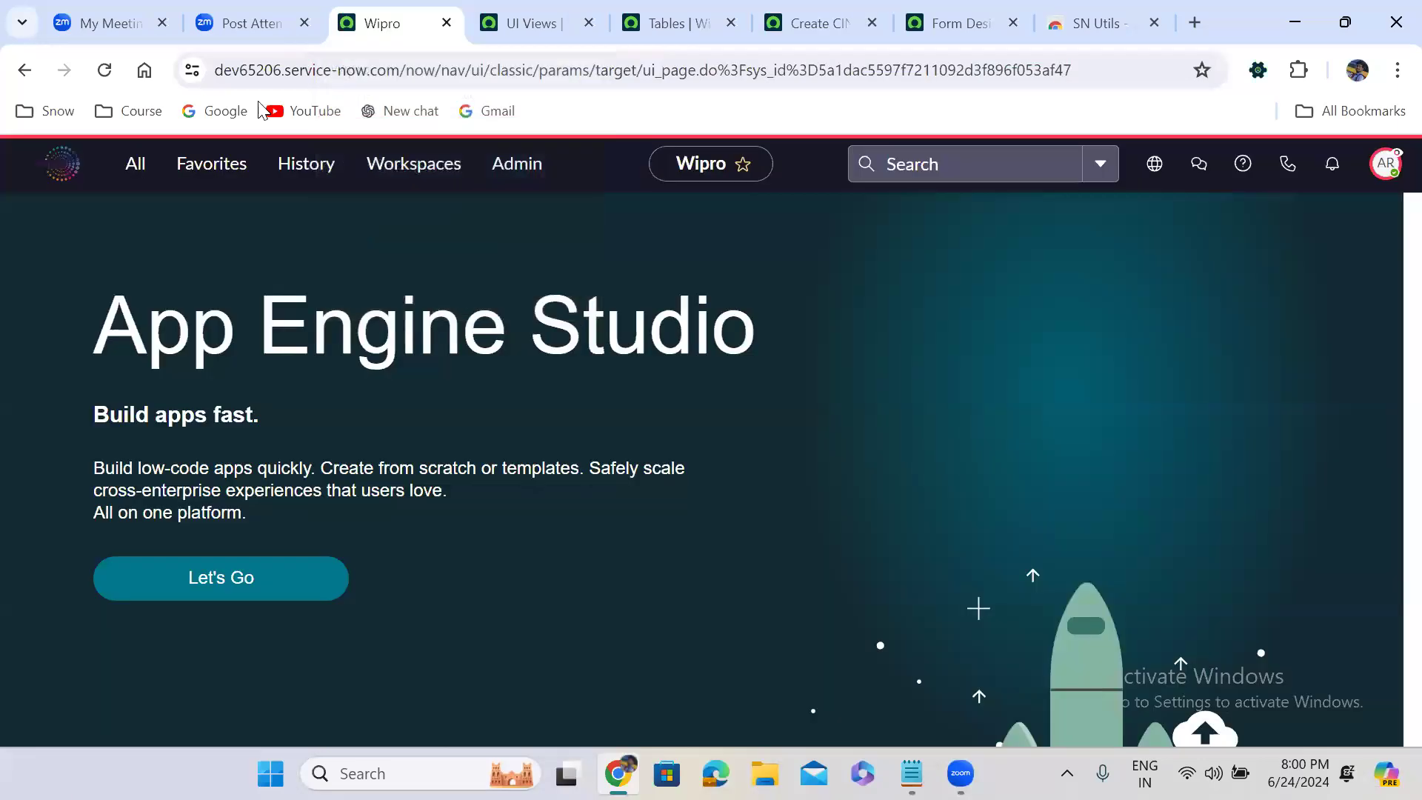
{"action": "left_click", "coordinate": [134, 178]}
{"action": "type", "text": "v"}
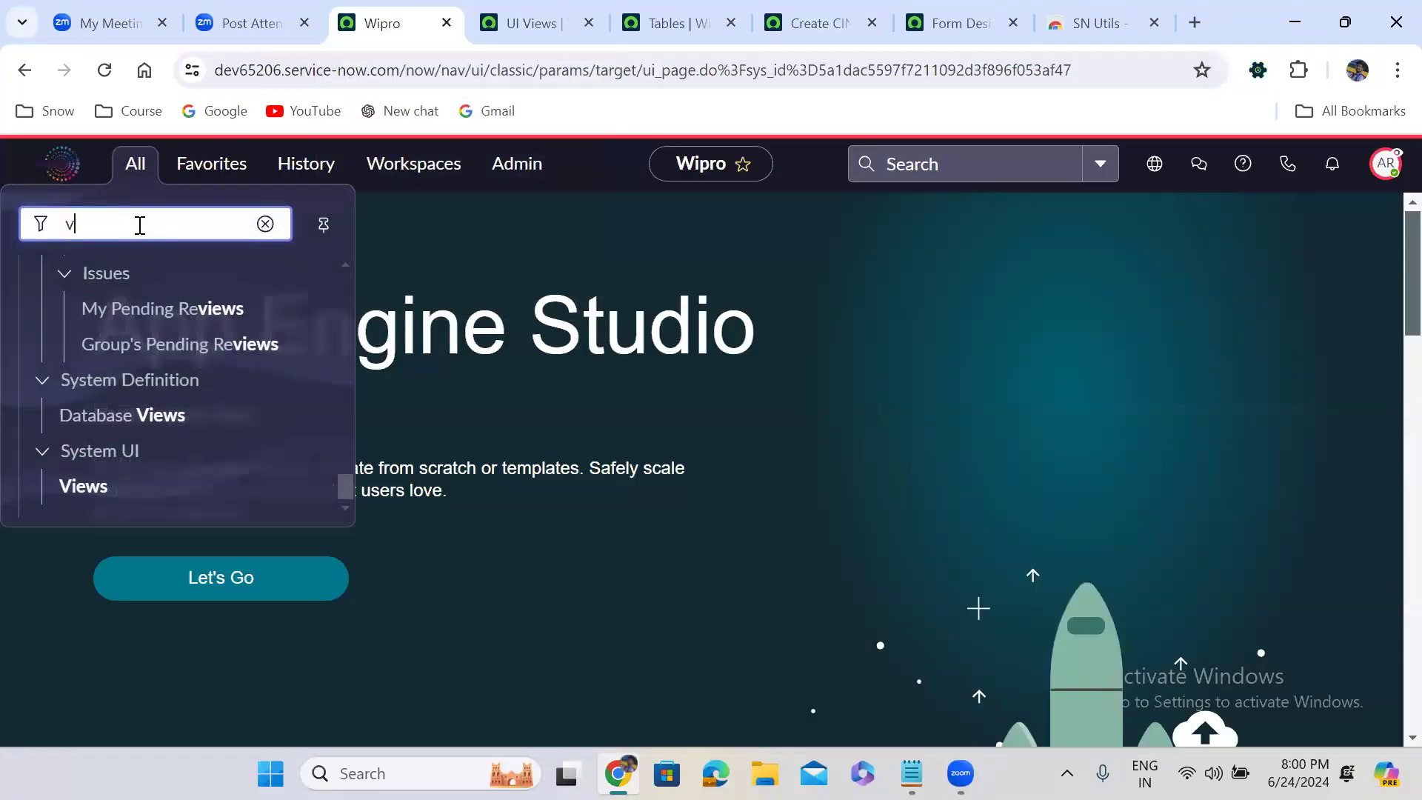
{"action": "type", "text": "iew"}
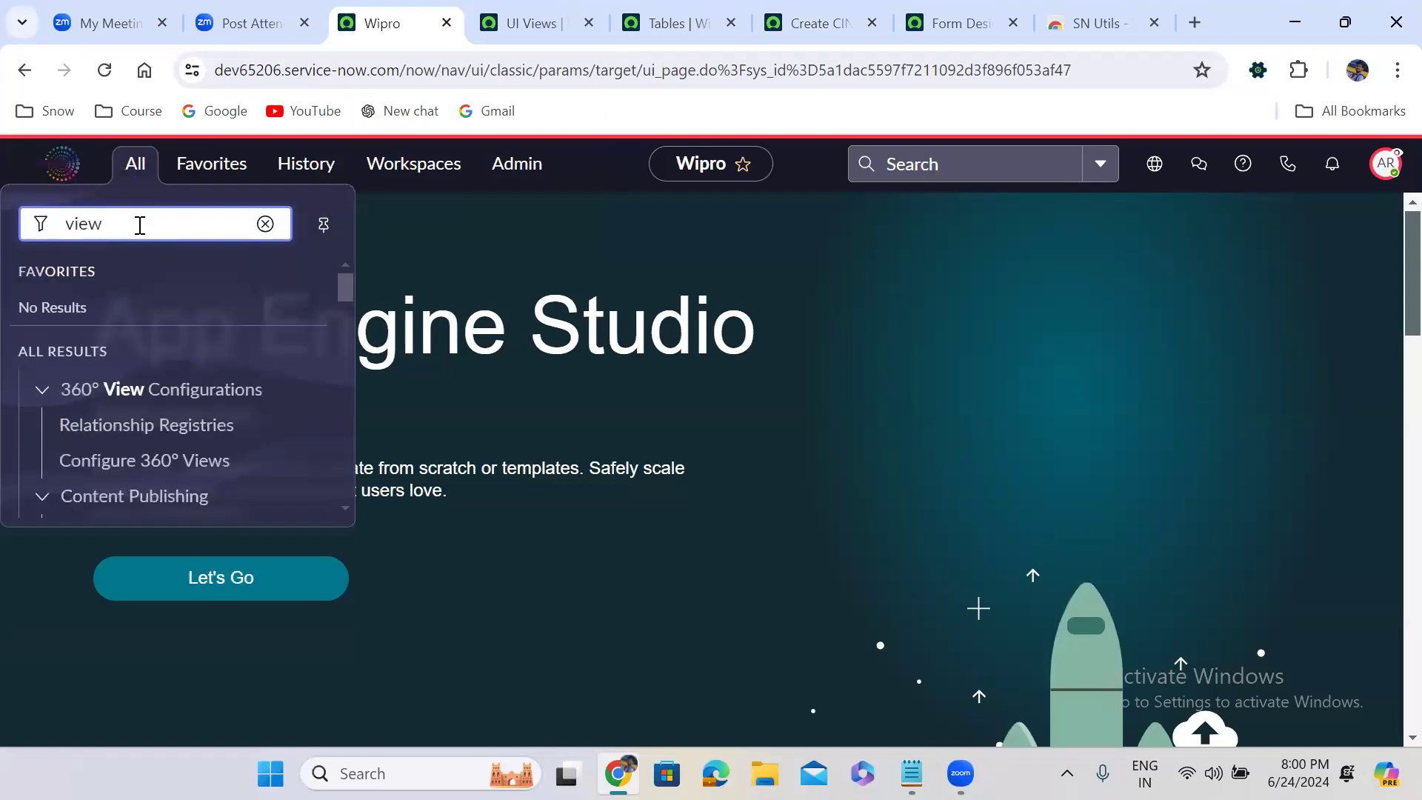
{"action": "type", "text": " rules"}
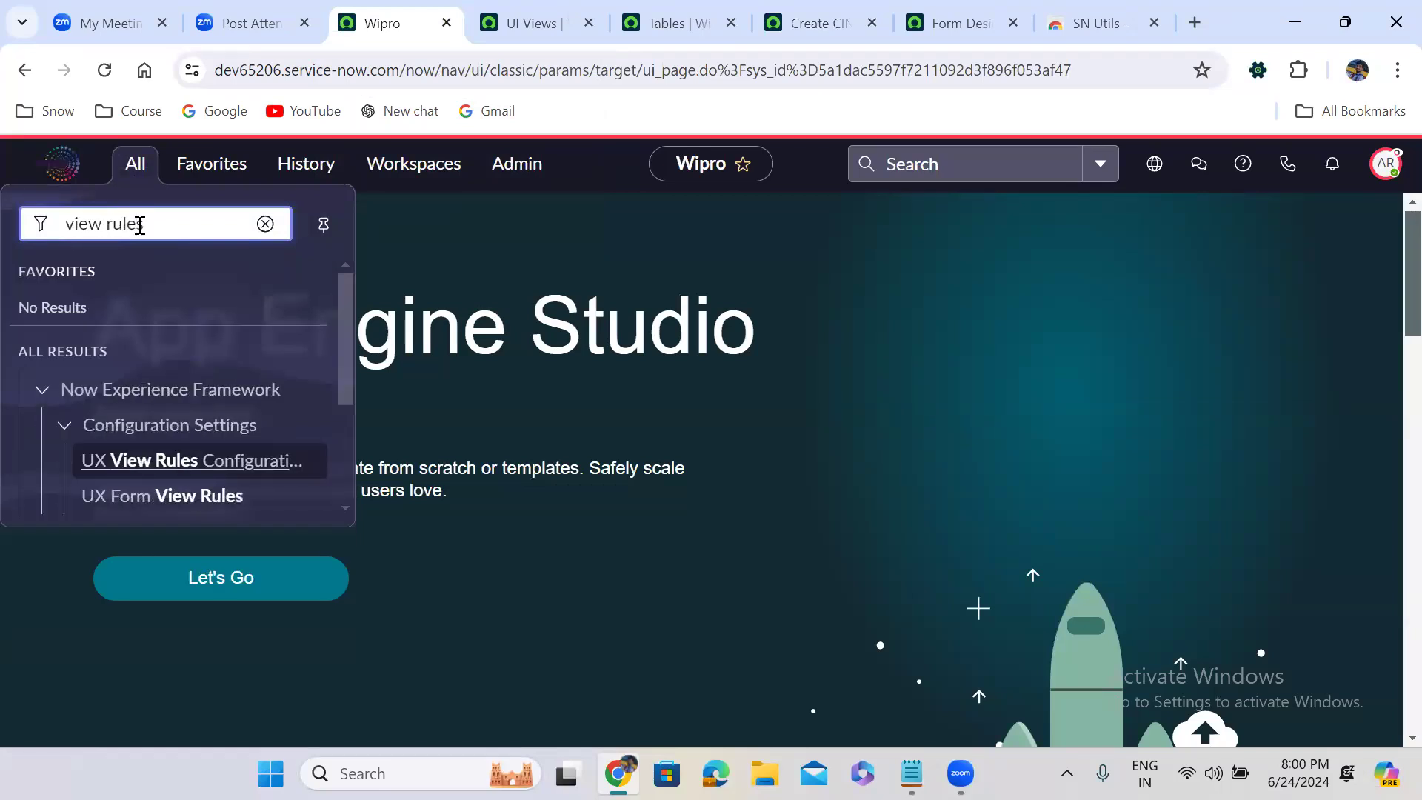
{"action": "left_click_drag", "start_coordinate": [348, 315], "coordinate": [348, 427]}
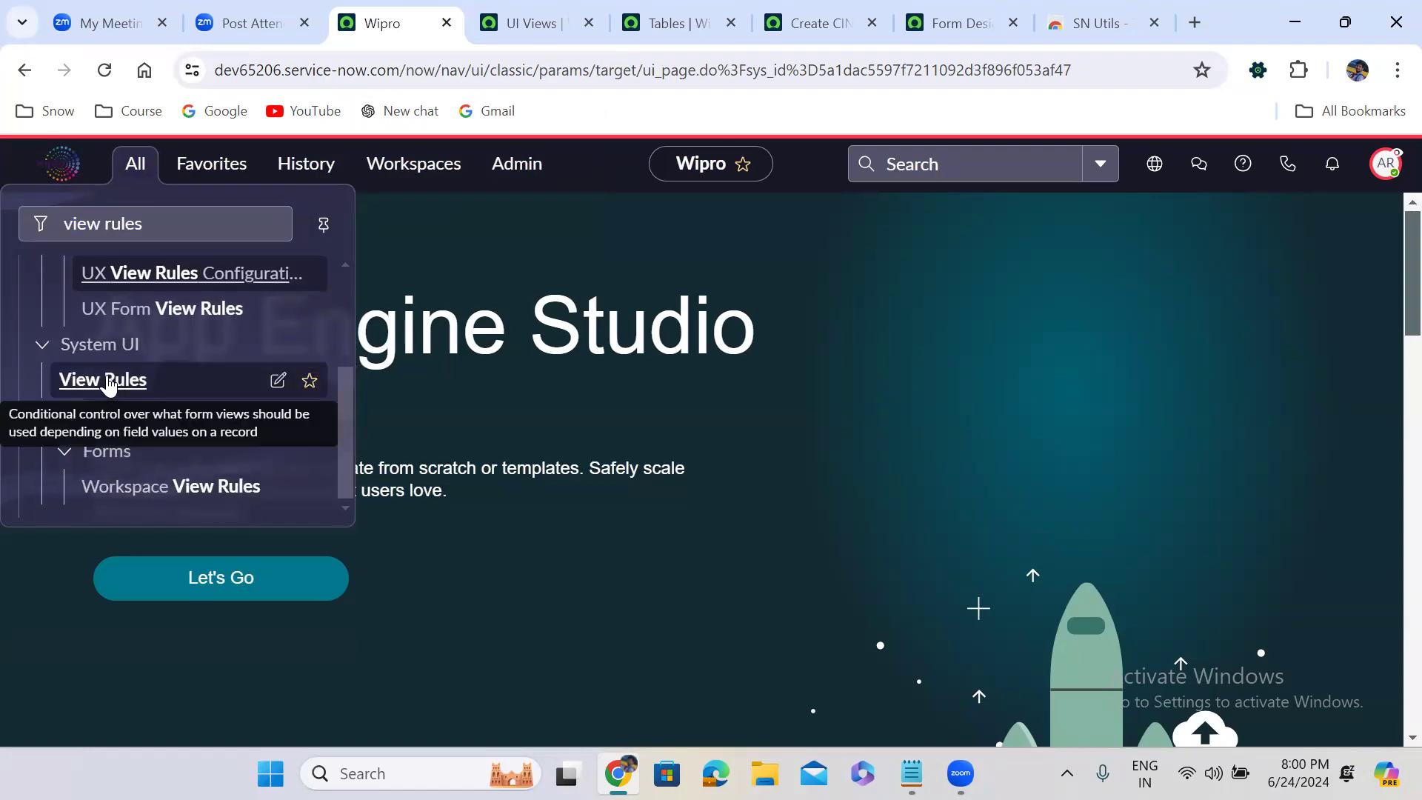
{"action": "middle_click", "coordinate": [108, 382]}
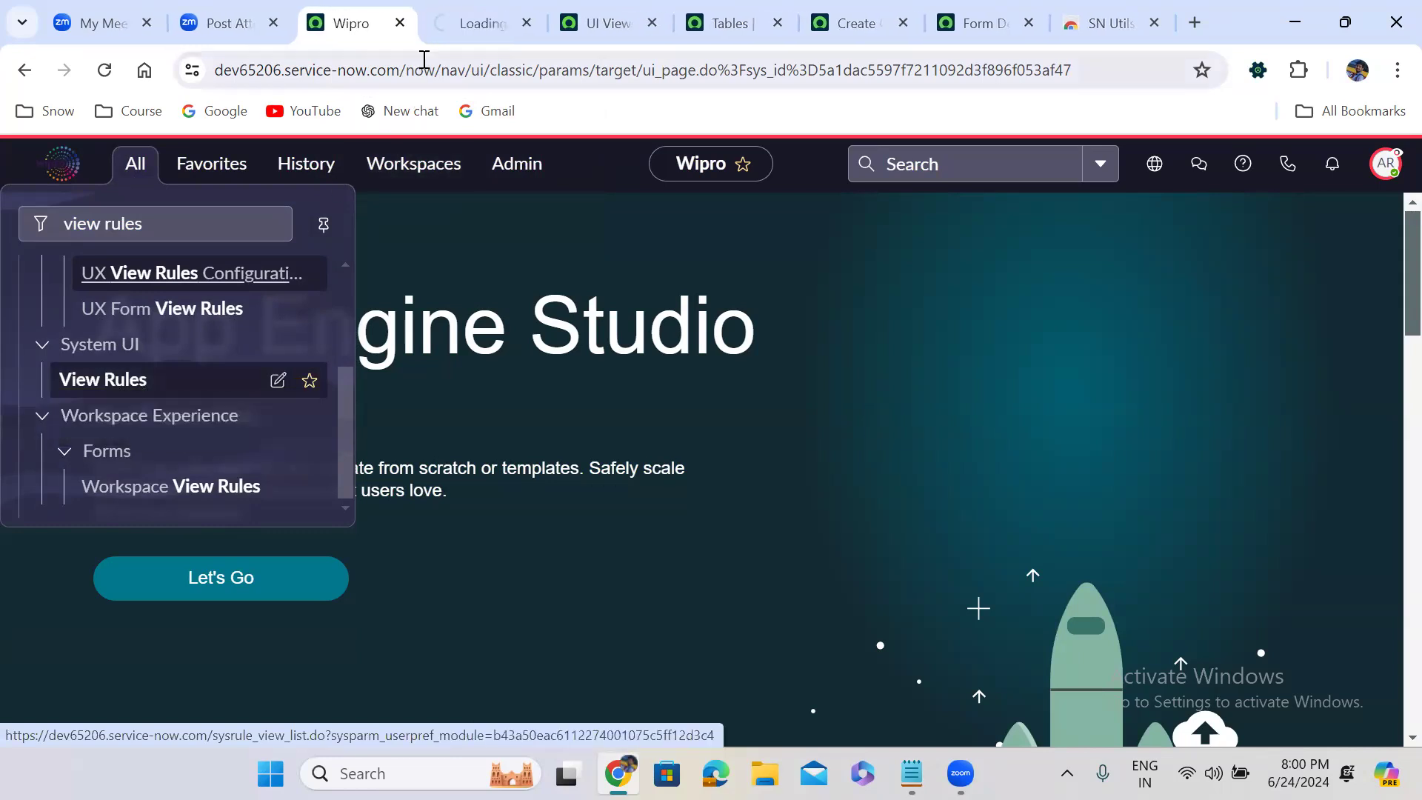
{"action": "left_click", "coordinate": [451, 10]}
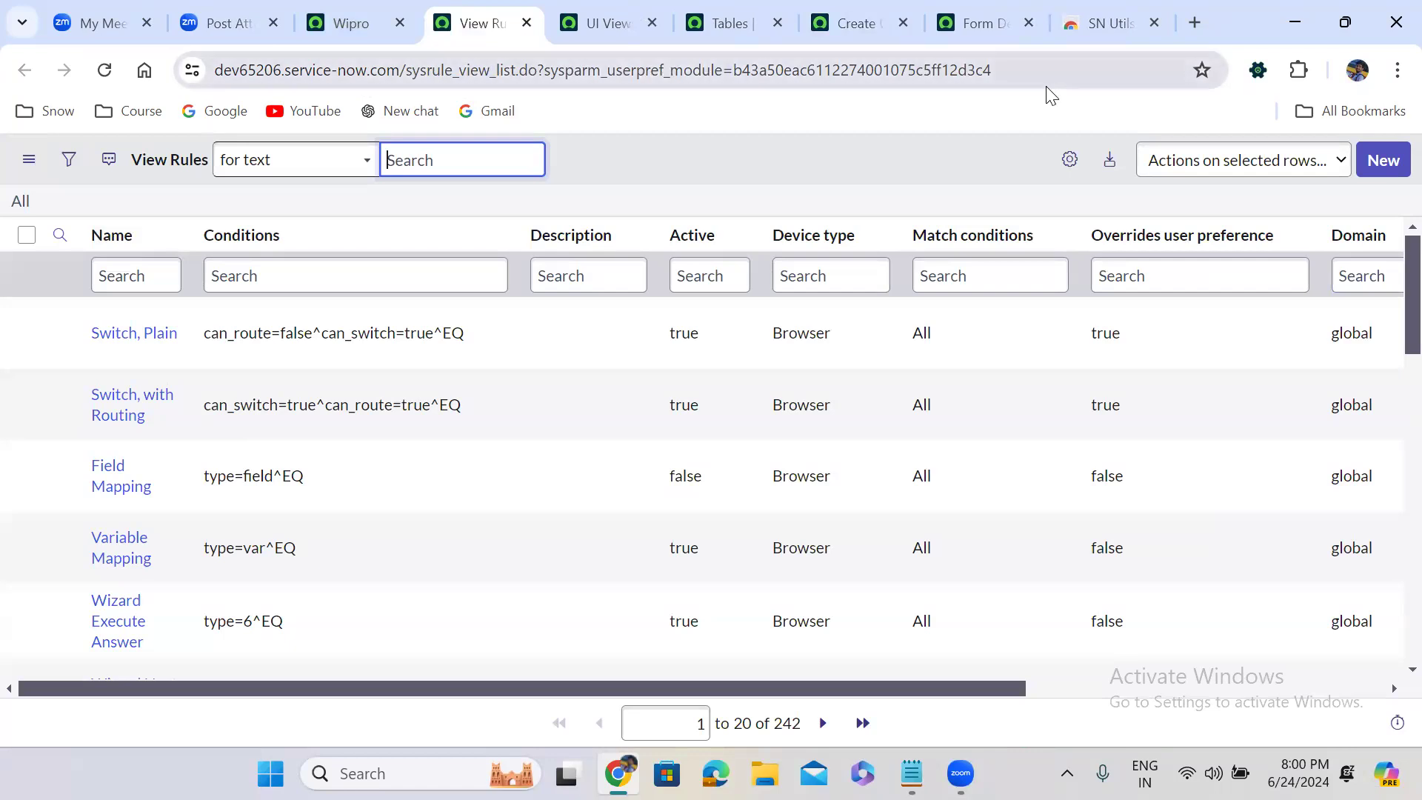
Create a new view rule and set its table to Incident [u_incident]
{"action": "left_click", "coordinate": [1384, 159]}
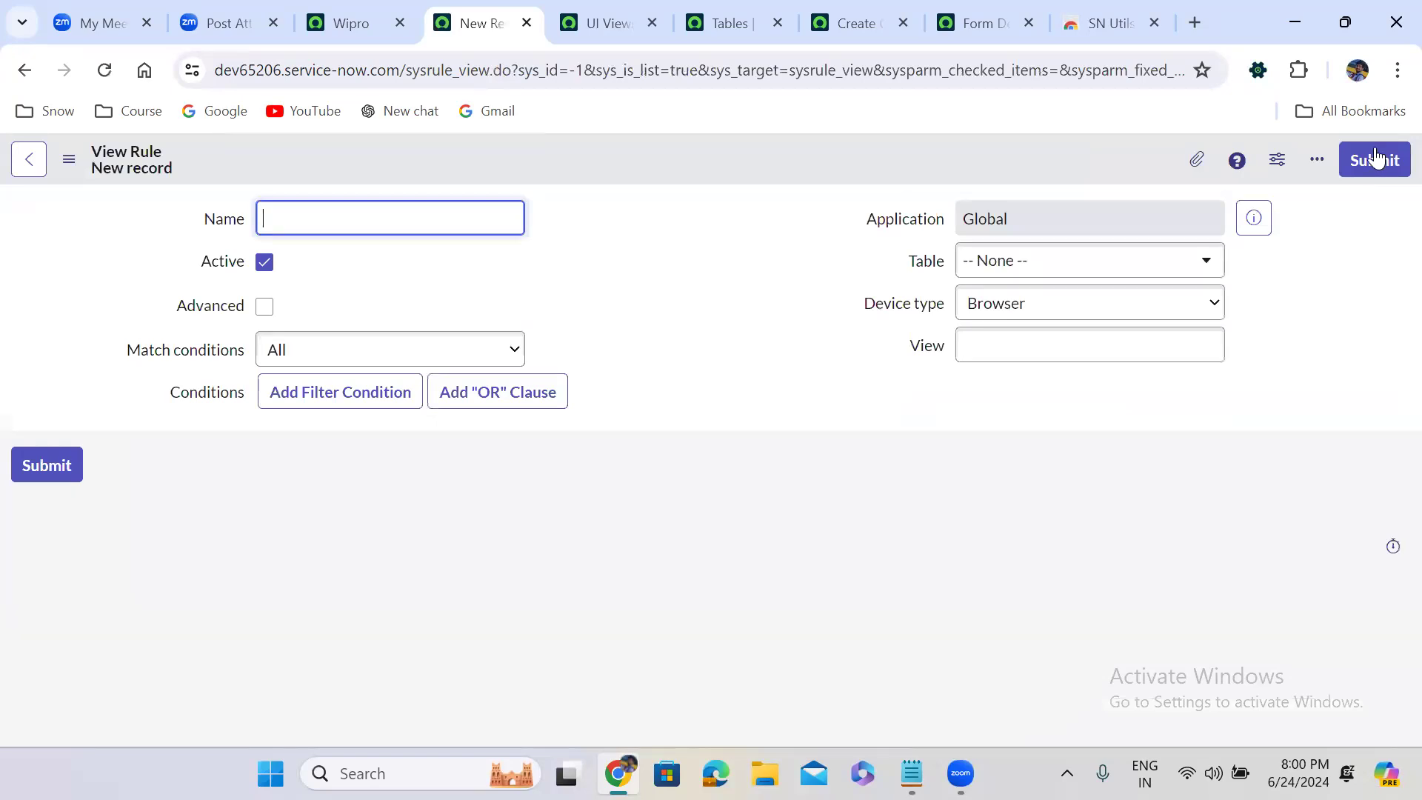
{"action": "left_click", "coordinate": [1047, 263]}
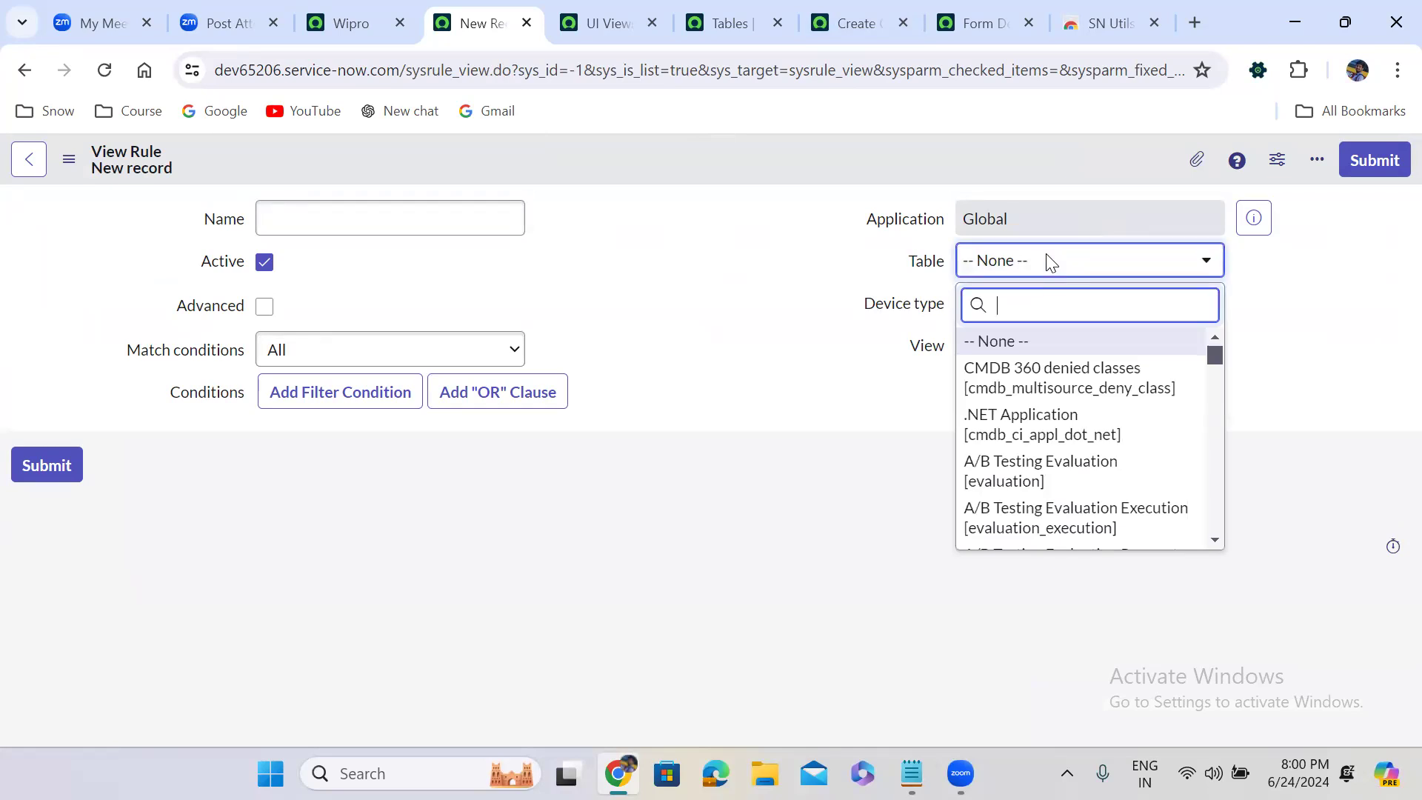
{"action": "type", "text": "incident"}
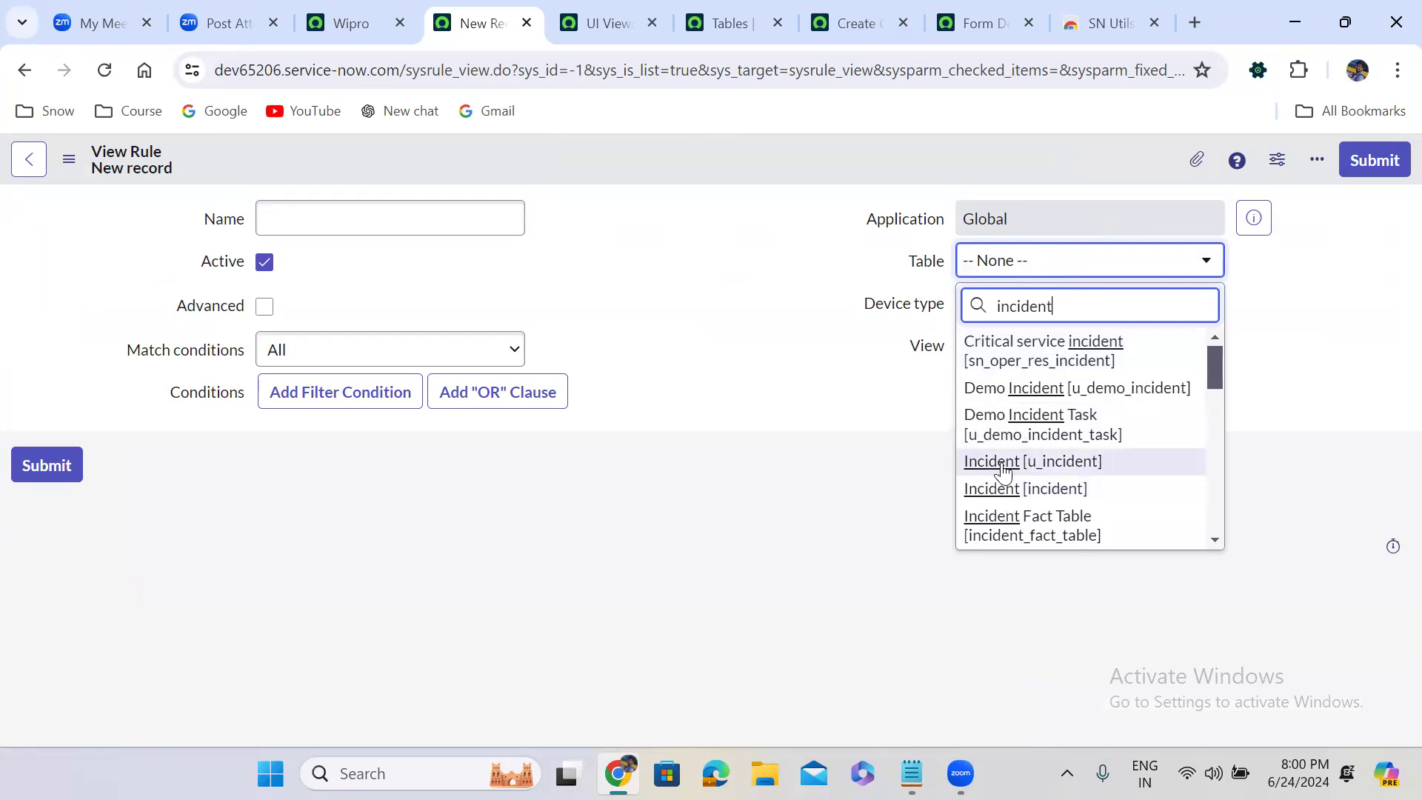
{"action": "left_click", "coordinate": [1035, 467]}
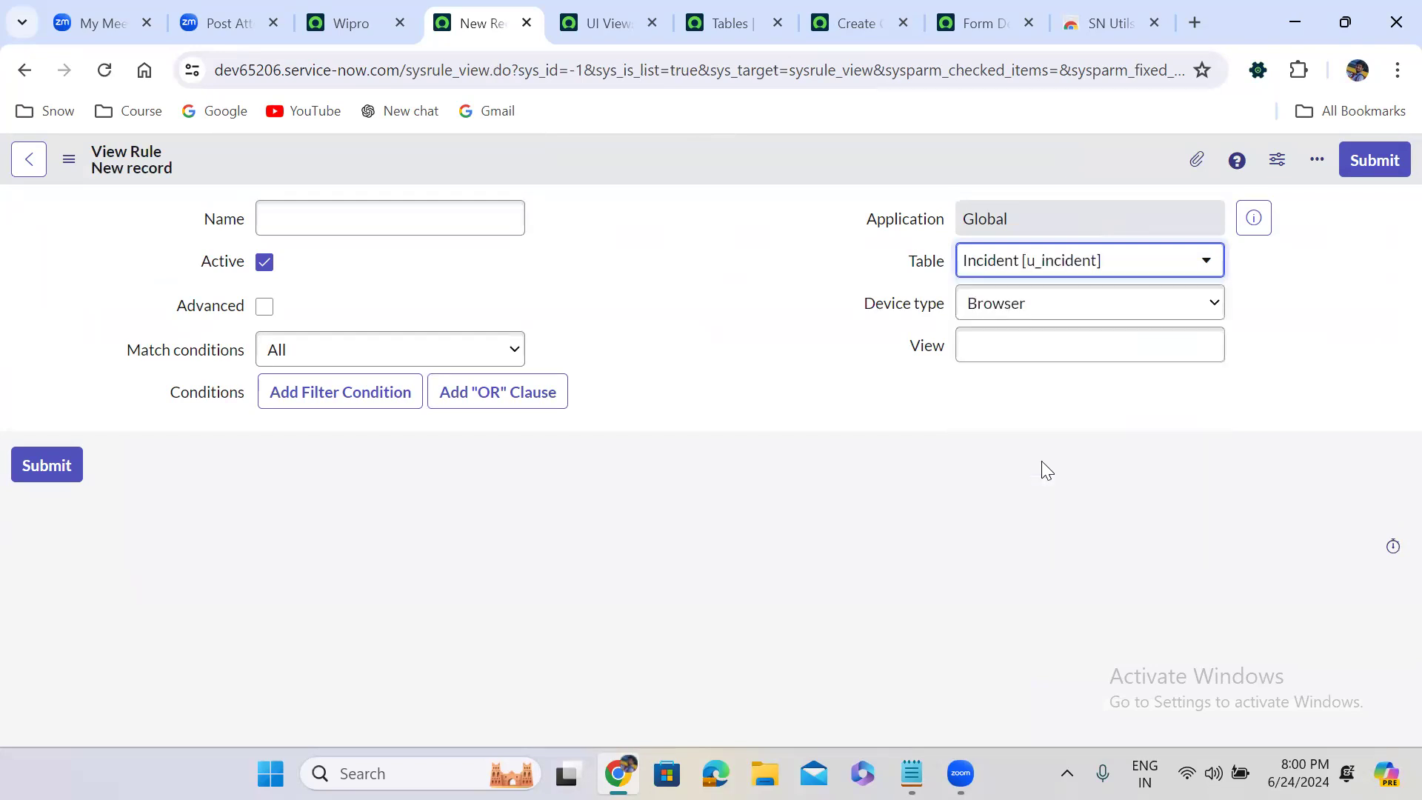
Add a blank filter condition to the view rule and name the rule "Incident View Rules"
{"action": "left_click", "coordinate": [341, 391]}
{"action": "left_click", "coordinate": [285, 227]}
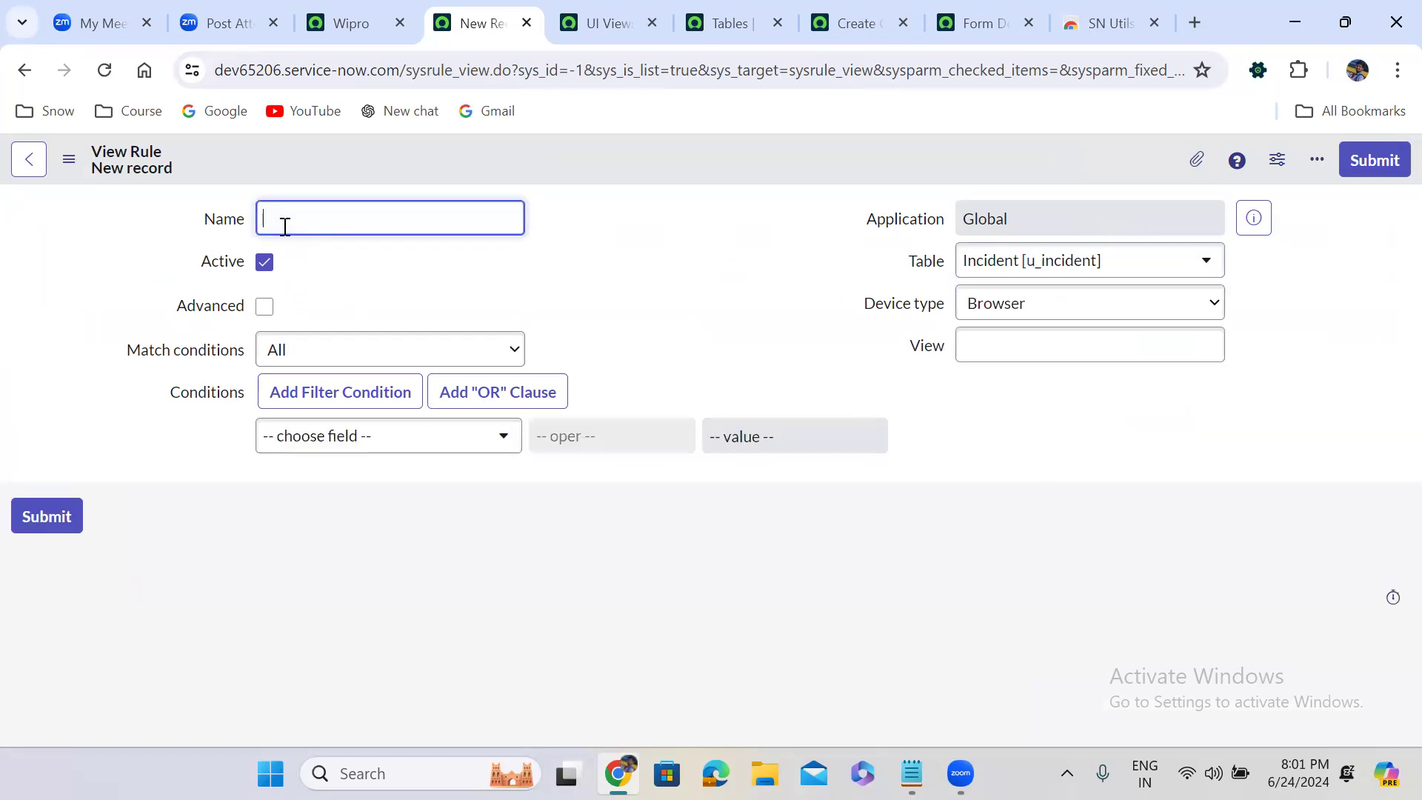
{"action": "type", "text": "Incident View Rules"}
Enable the Advanced option for the view rule and clear the contents of line 3 in the overrideView script
{"action": "left_click", "coordinate": [265, 306]}
{"action": "left_click_drag", "start_coordinate": [381, 411], "coordinate": [819, 425]}
{"action": "key", "text": "BackSpace"}
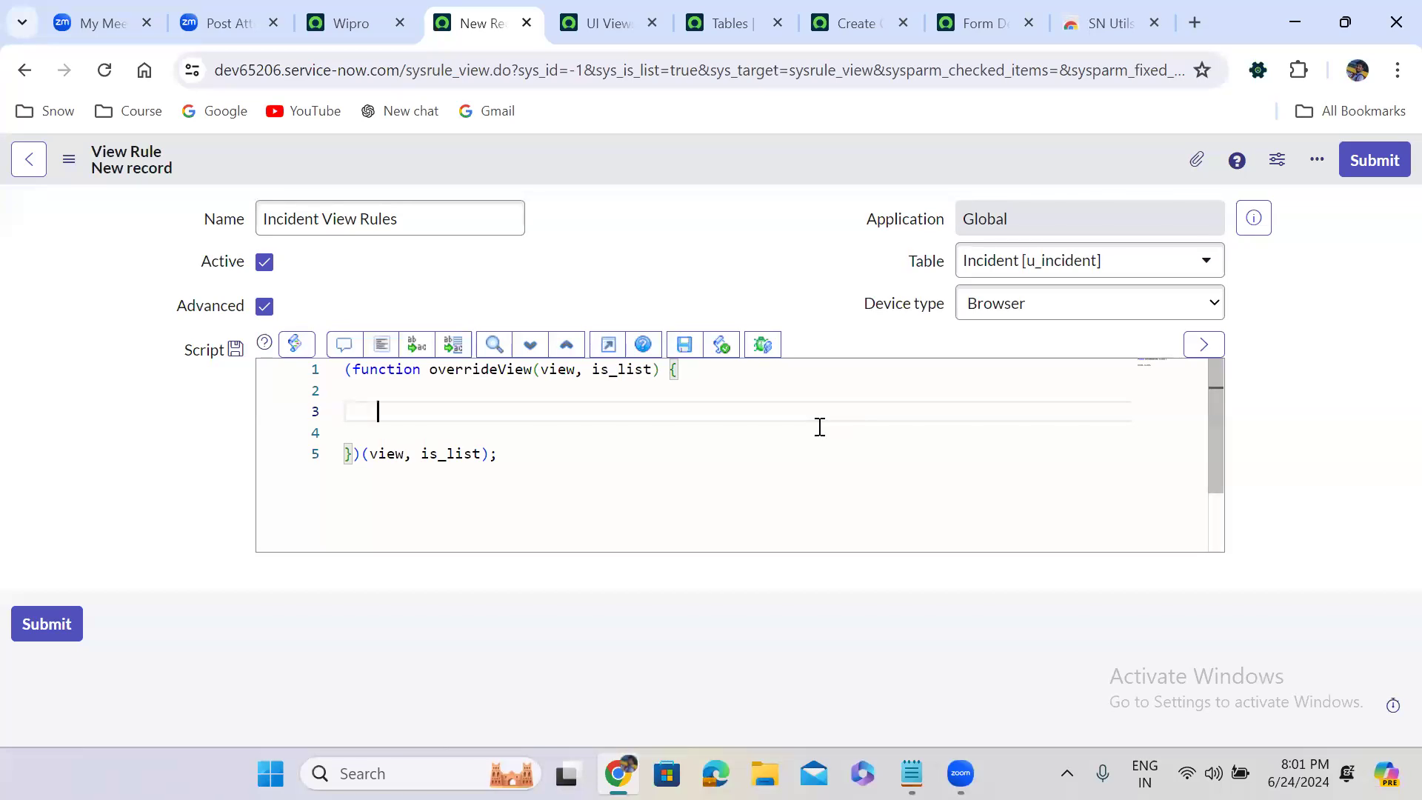
On line 3 of the script, declare the variable isAdmin and assign it the gs.hasRole method
{"action": "type", "text": "var i"}
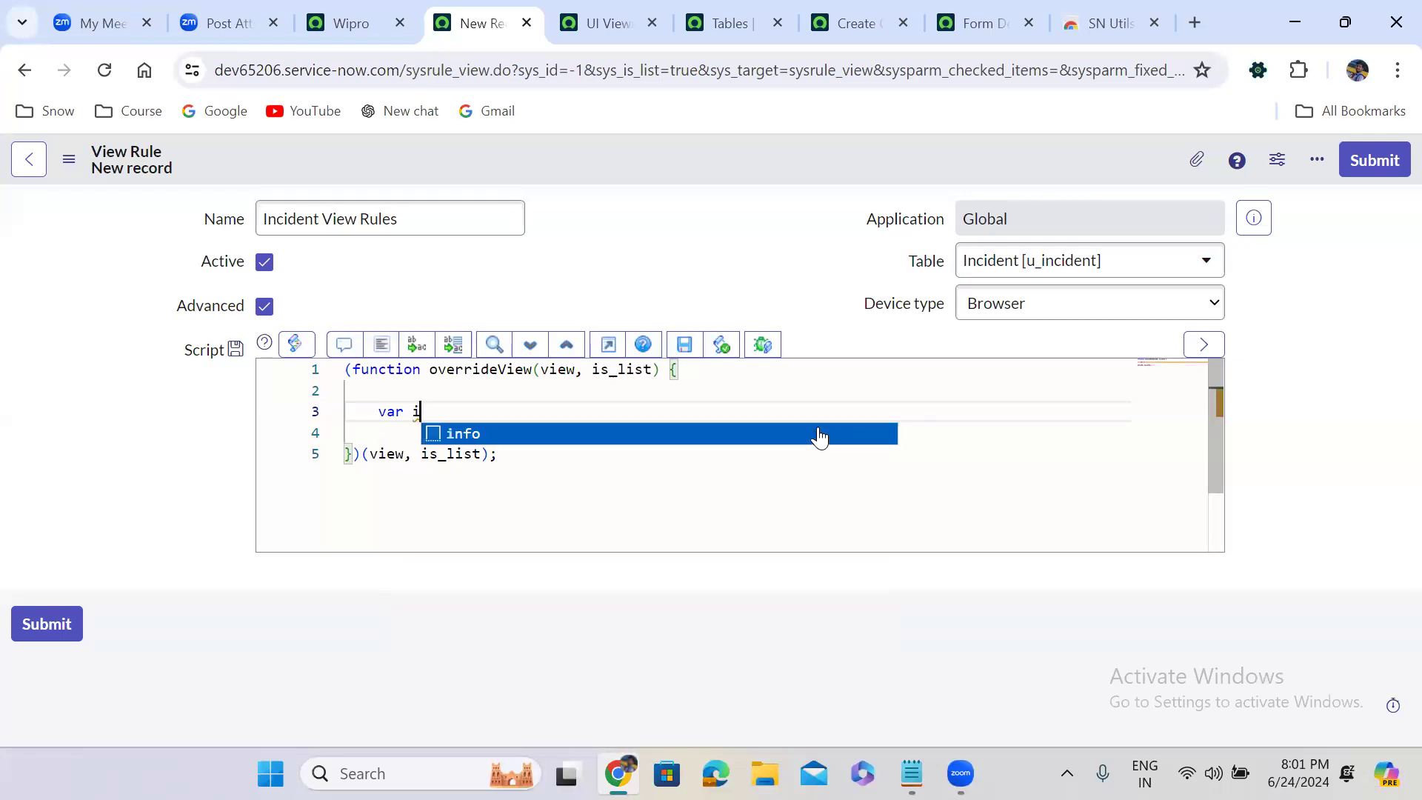
{"action": "type", "text": "sAdmin "}
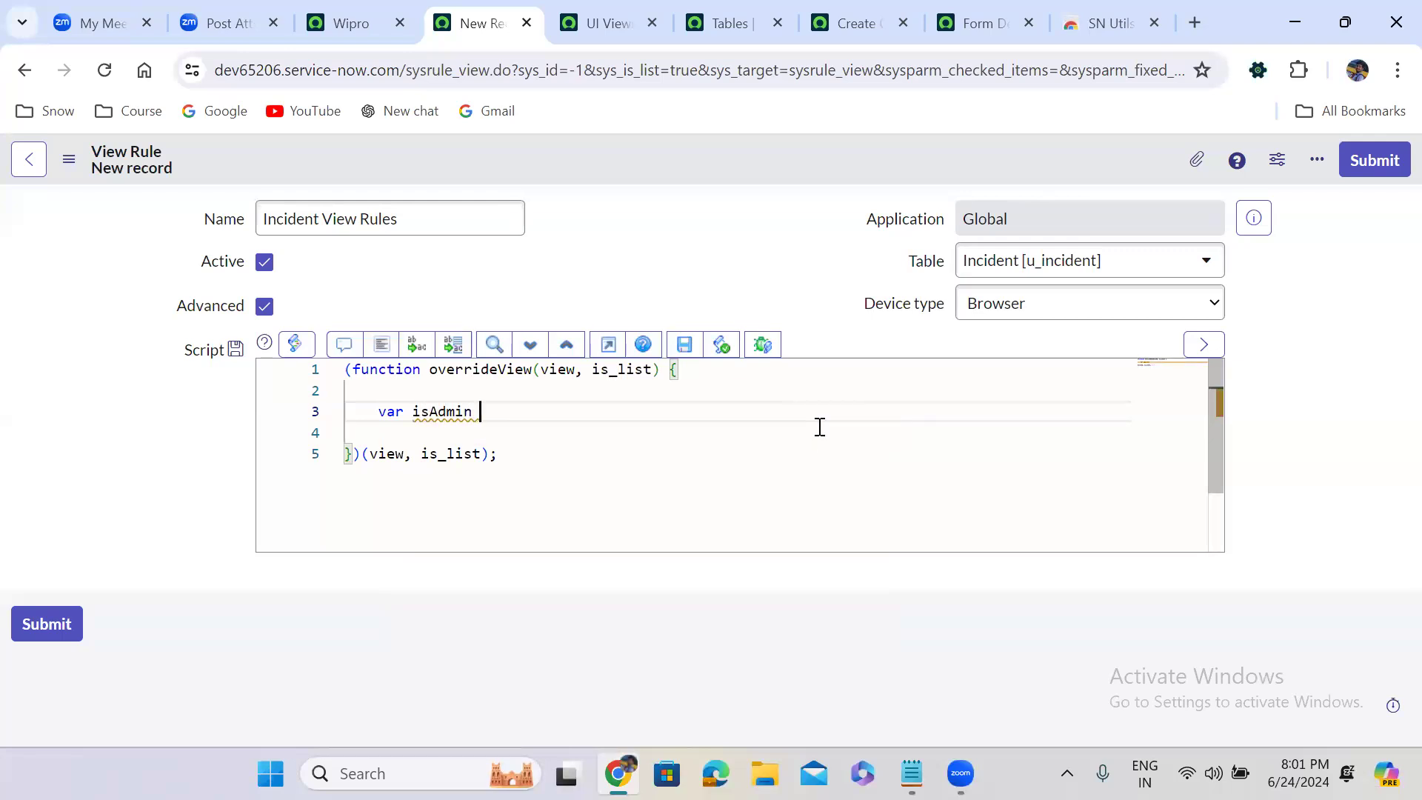
{"action": "type", "text": "="}
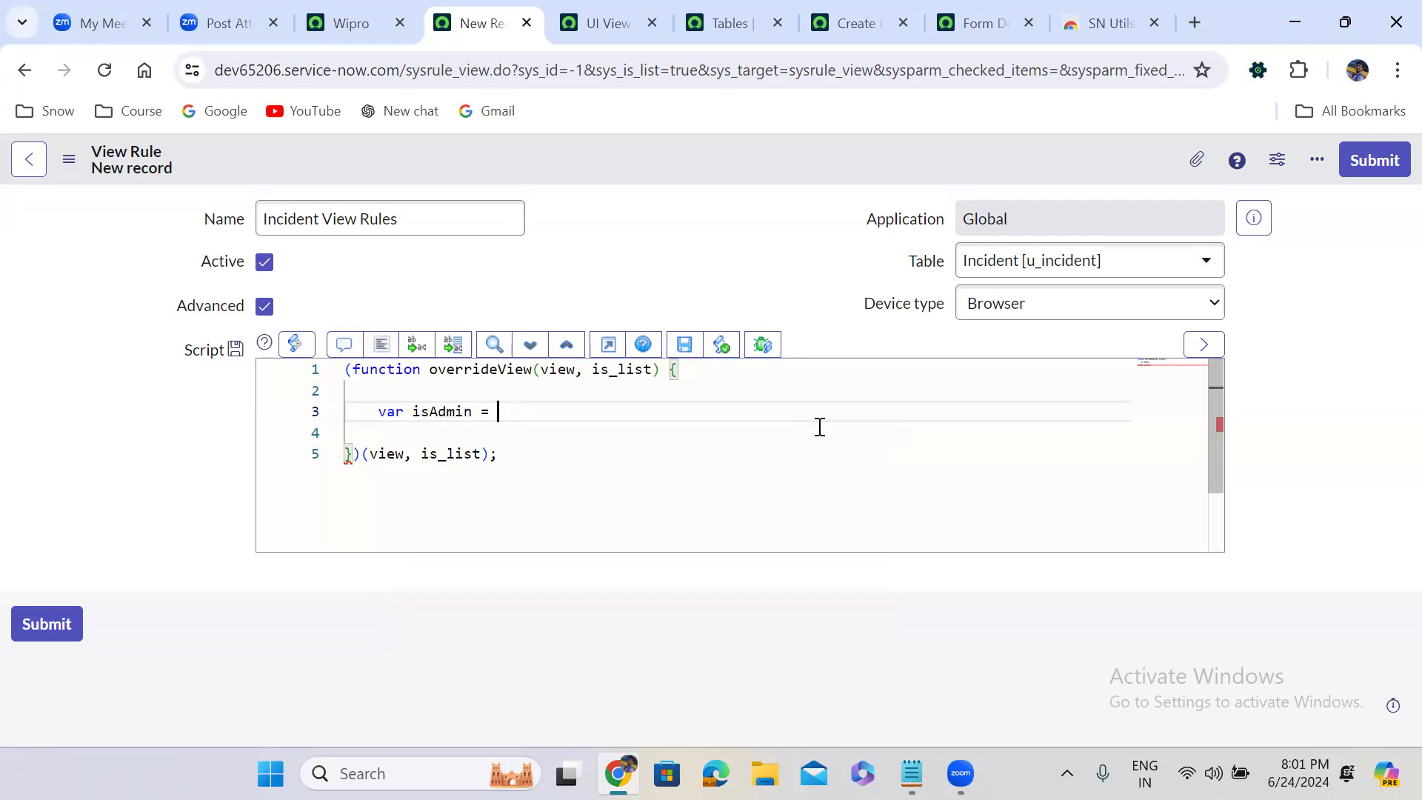
{"action": "type", "text": "gs.get"}
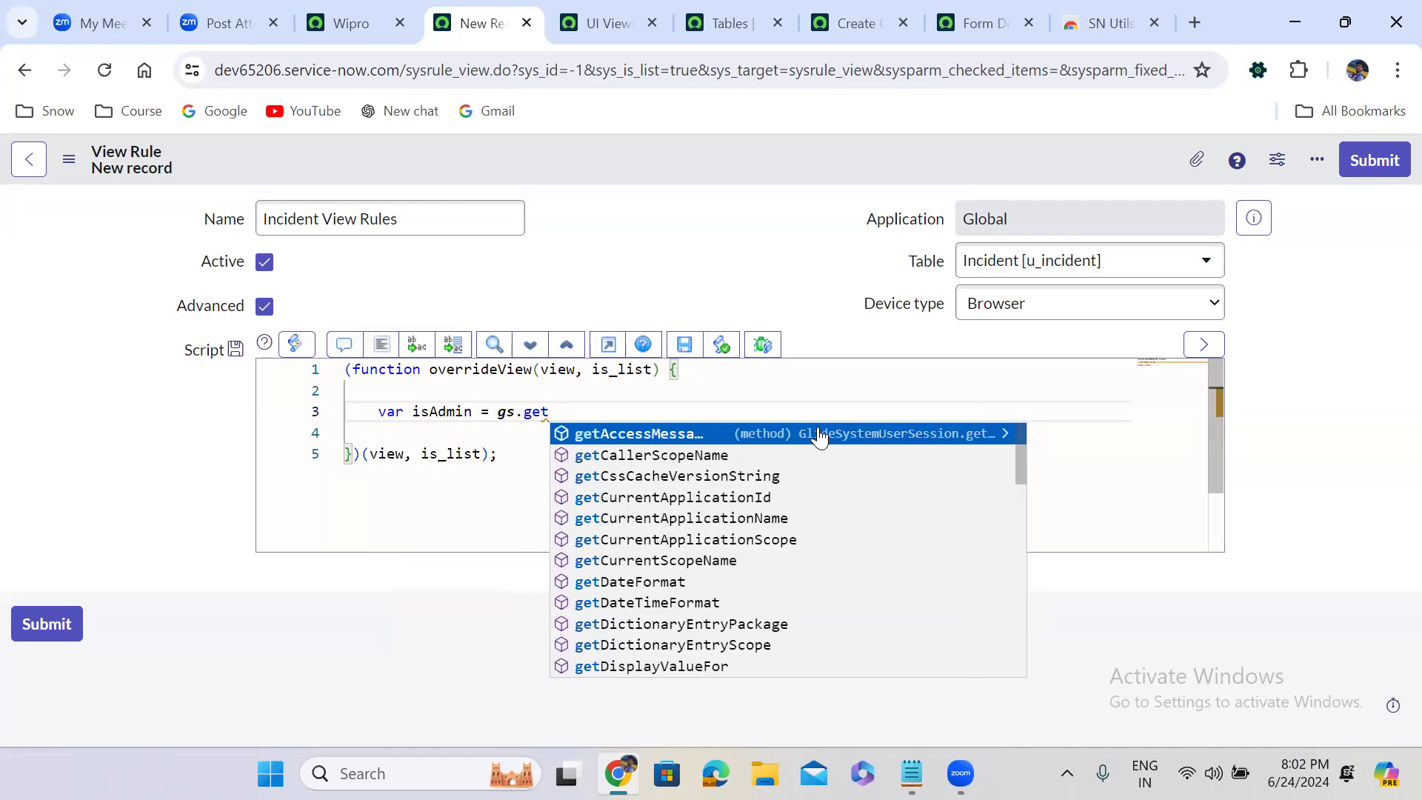
{"action": "type", "text": "U"}
{"action": "key", "text": "Down"}
{"action": "key", "text": "Down"}
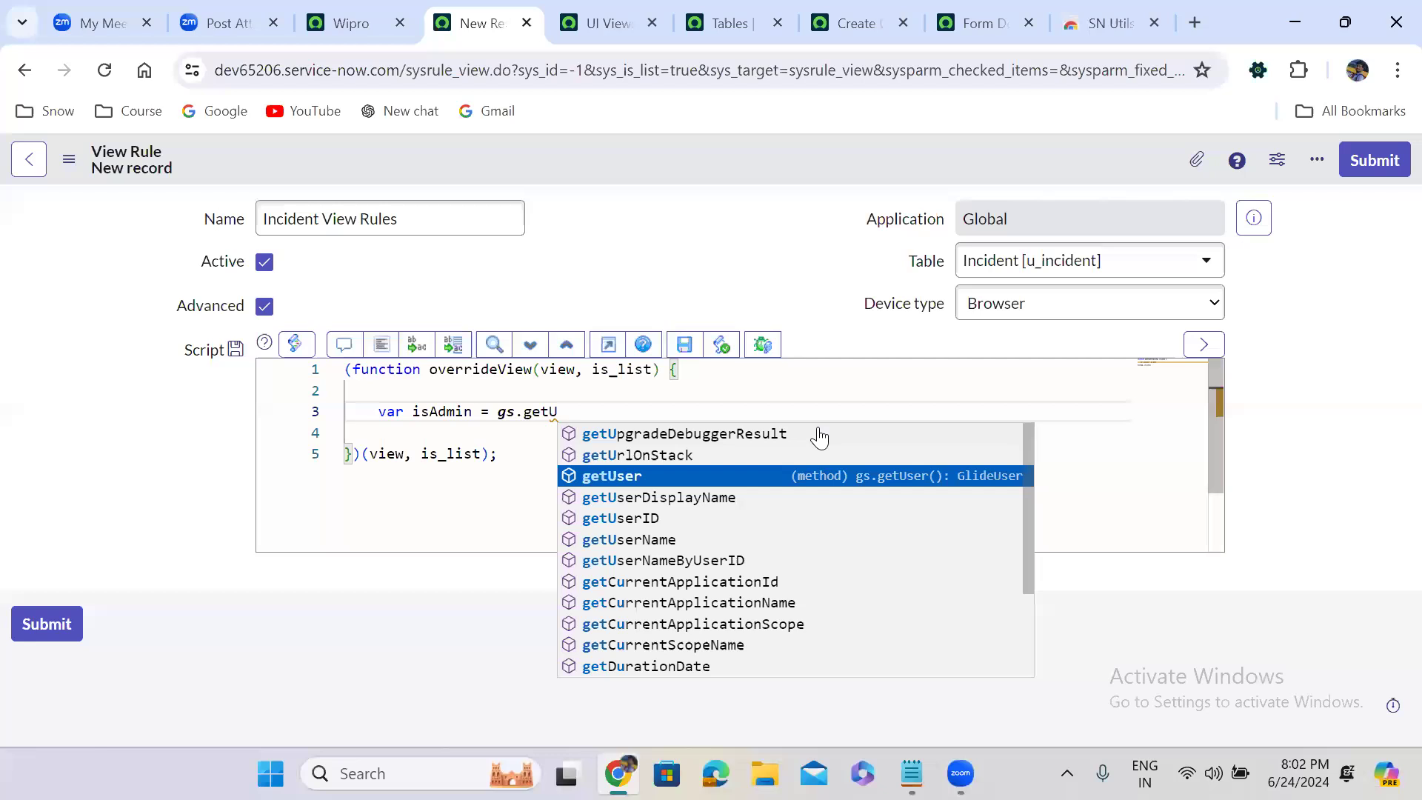
{"action": "key", "text": "BackSpace"}
{"action": "key", "text": "BackSpace"}
{"action": "key", "text": "BackSpace"}
{"action": "key", "text": "BackSpace"}
{"action": "type", "text": "has"}
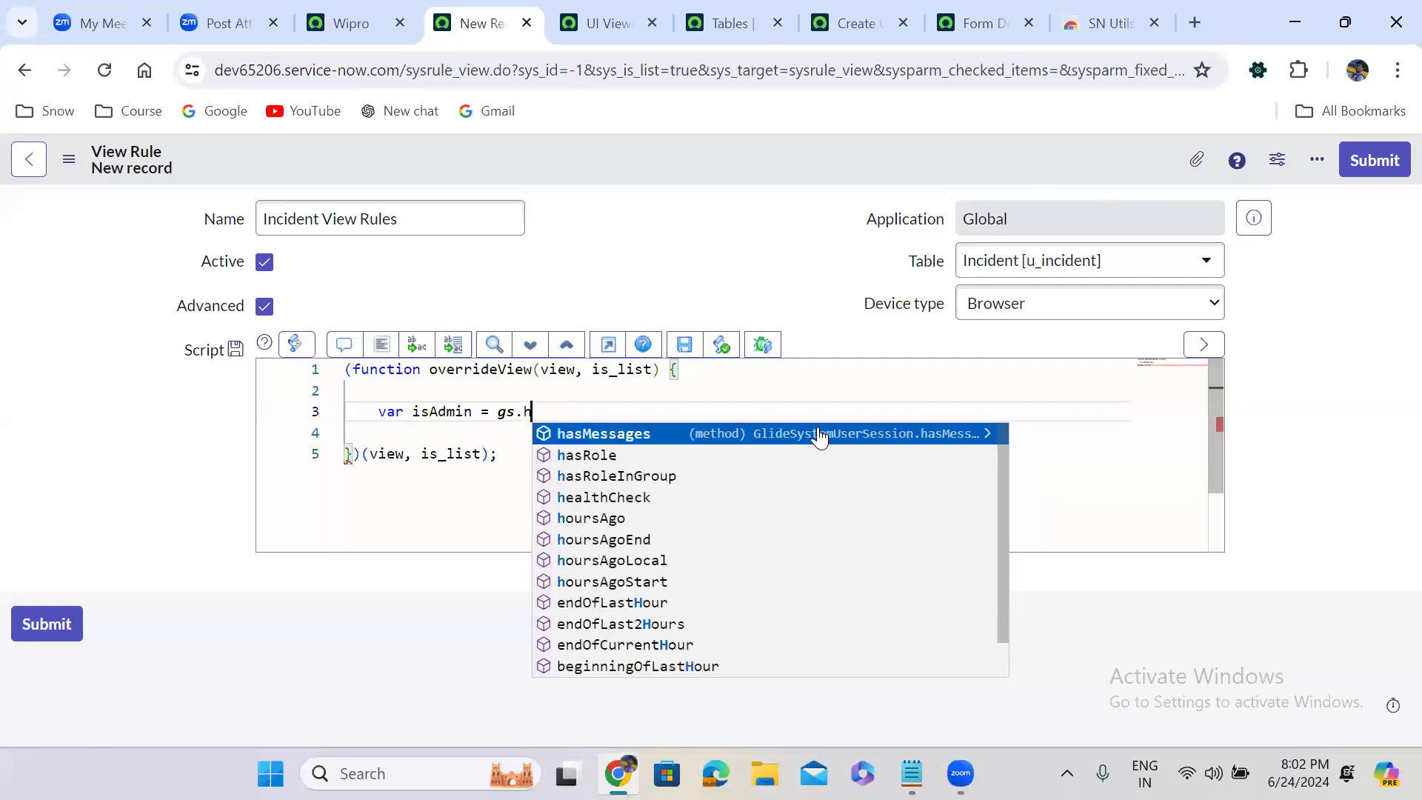
{"action": "key", "text": "Down"}
{"action": "key", "text": "Return"}
Pass 'admin' as the hasRole argument for isAdmin and end the statement with a semicolon
{"action": "type", "text": "("}
{"action": "key", "text": "End"}
{"action": "type", "text": ";"}
{"action": "key", "text": "Left"}
{"action": "key", "text": "Left"}
{"action": "type", "text": "'admin"}
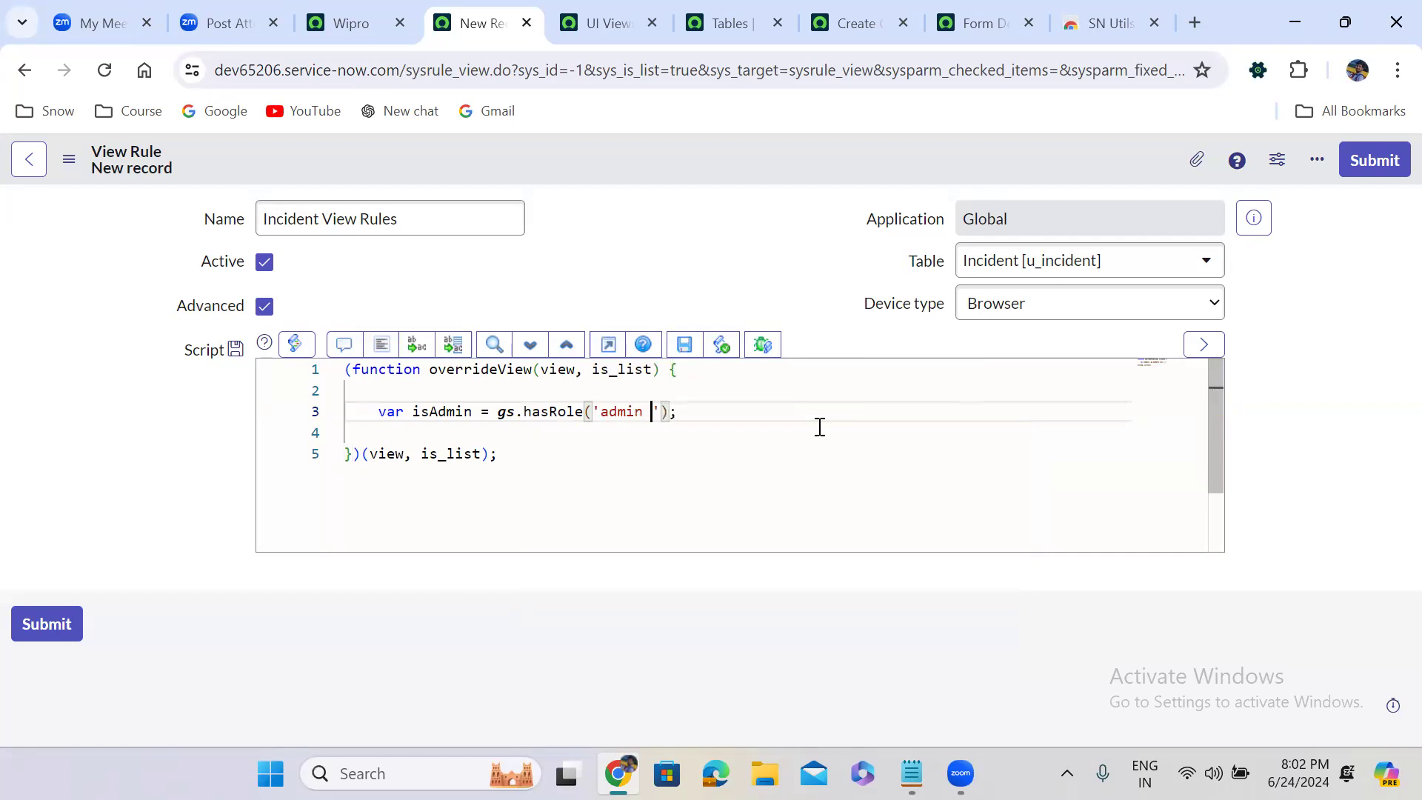
{"action": "key", "text": "BackSpace"}
Add a line 4 declaring isItil as gs.hasRole('itil'), reusing the hasRole call from the isAdmin line
{"action": "left_click", "coordinate": [695, 415]}
{"action": "key", "text": "Return"}
{"action": "type", "text": "var is"}
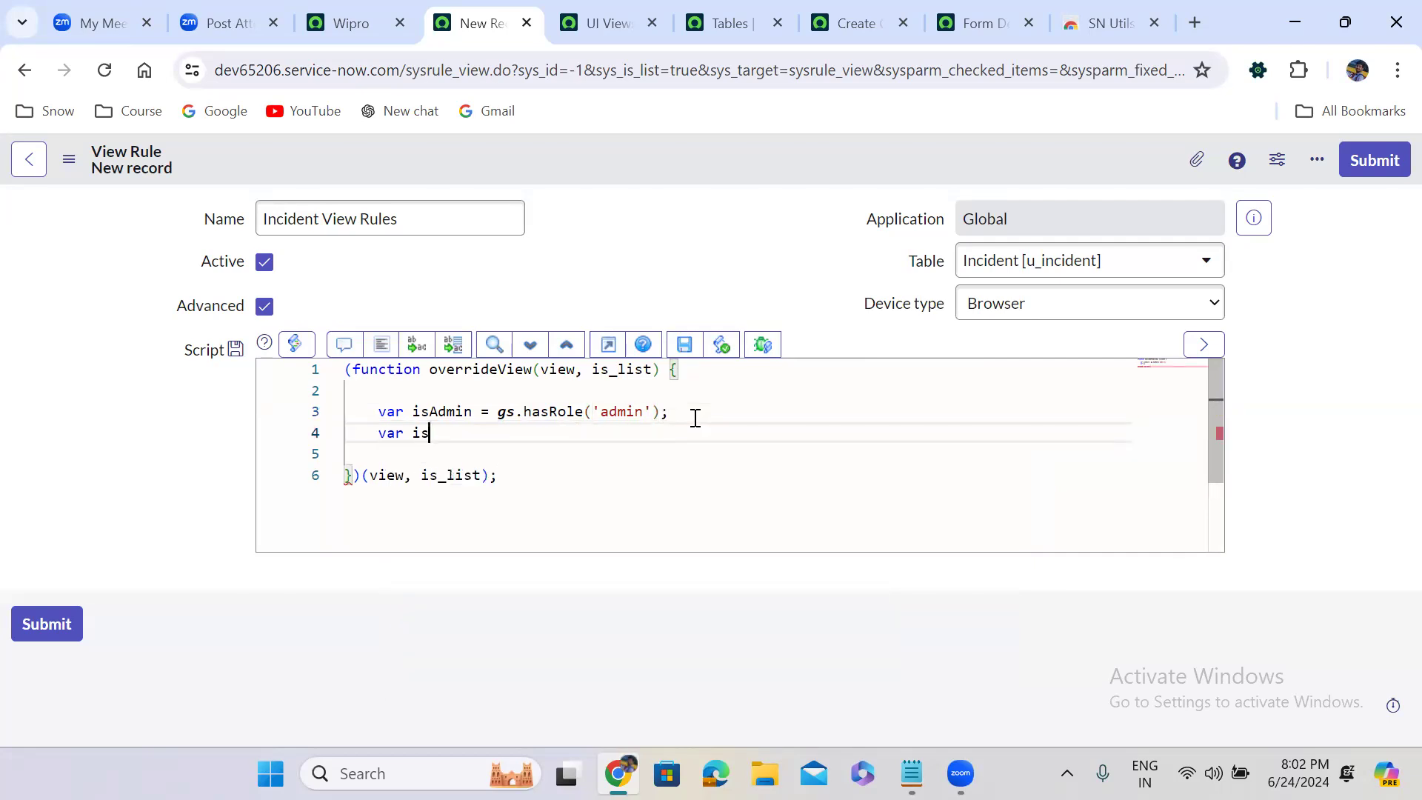
{"action": "type", "text": "Itil ="}
{"action": "left_click_drag", "start_coordinate": [497, 411], "coordinate": [677, 417]}
{"action": "key", "text": "ctrl+c"}
{"action": "left_click", "coordinate": [533, 441]}
{"action": "key", "text": "ctrl+v"}
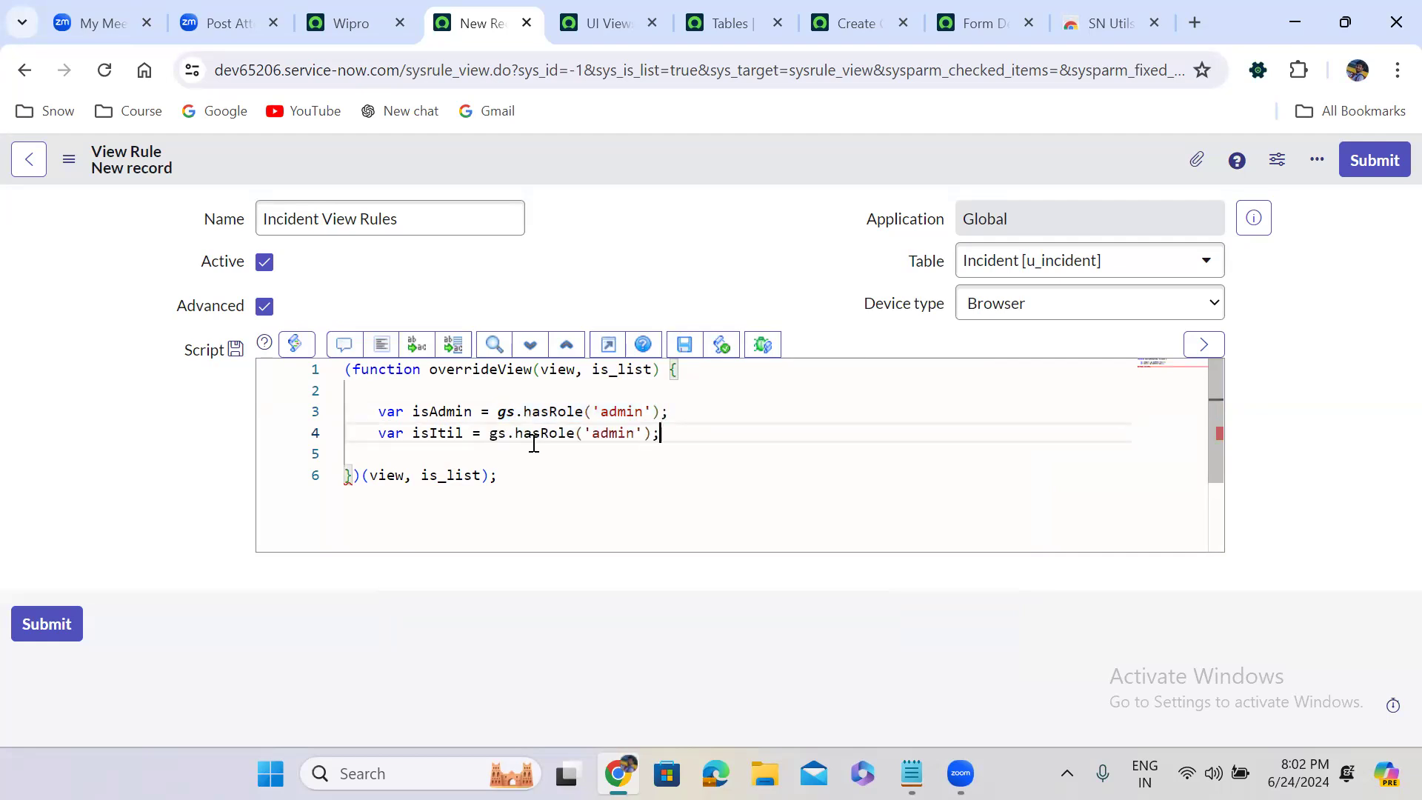
{"action": "double_click", "coordinate": [603, 433]}
{"action": "key", "text": "BackSpace"}
{"action": "type", "text": "itil"}
Add a line 5 declaring isItilAdmin as gs.hasRole('itil_admin'), reusing the same hasRole call
{"action": "left_click", "coordinate": [668, 434]}
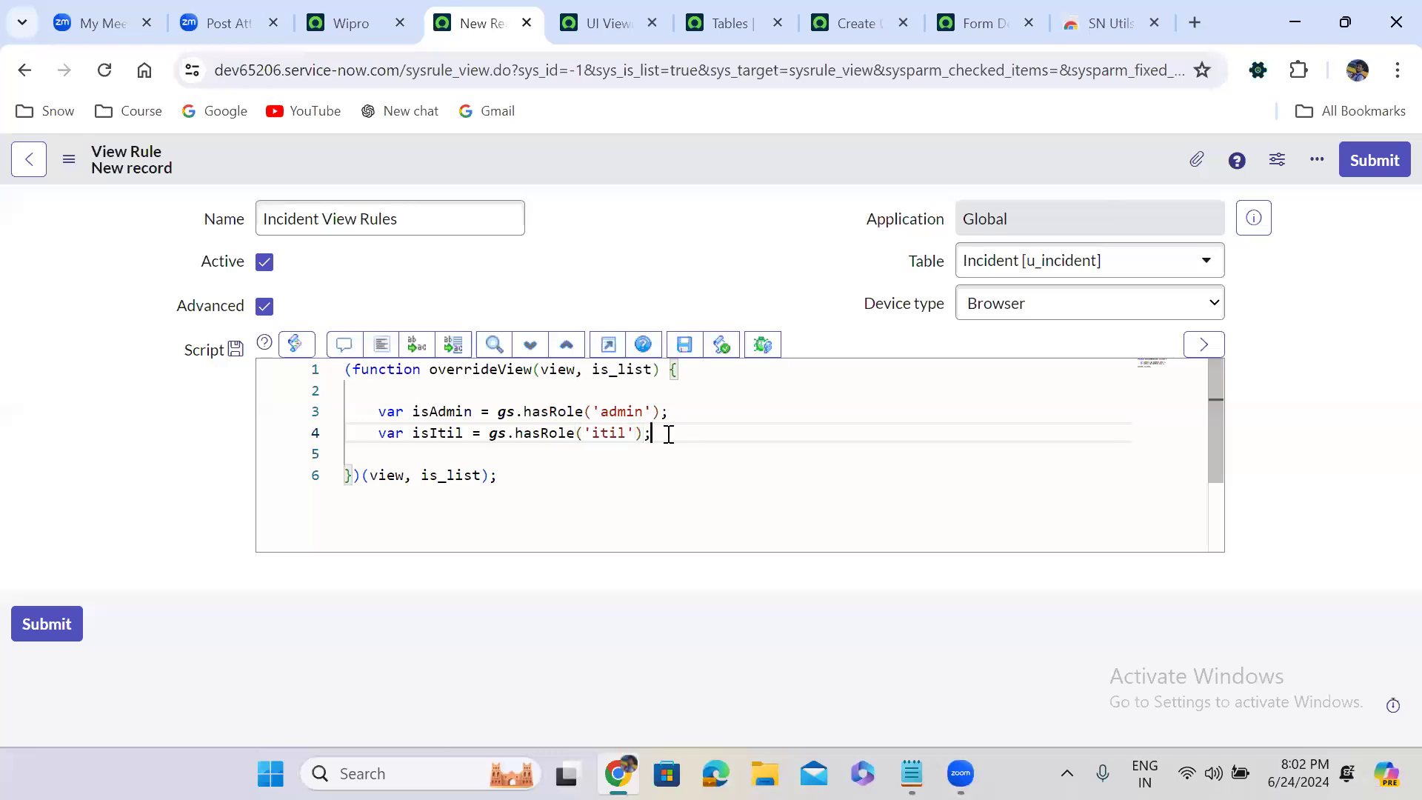
{"action": "key", "text": "Return"}
{"action": "type", "text": "va"}
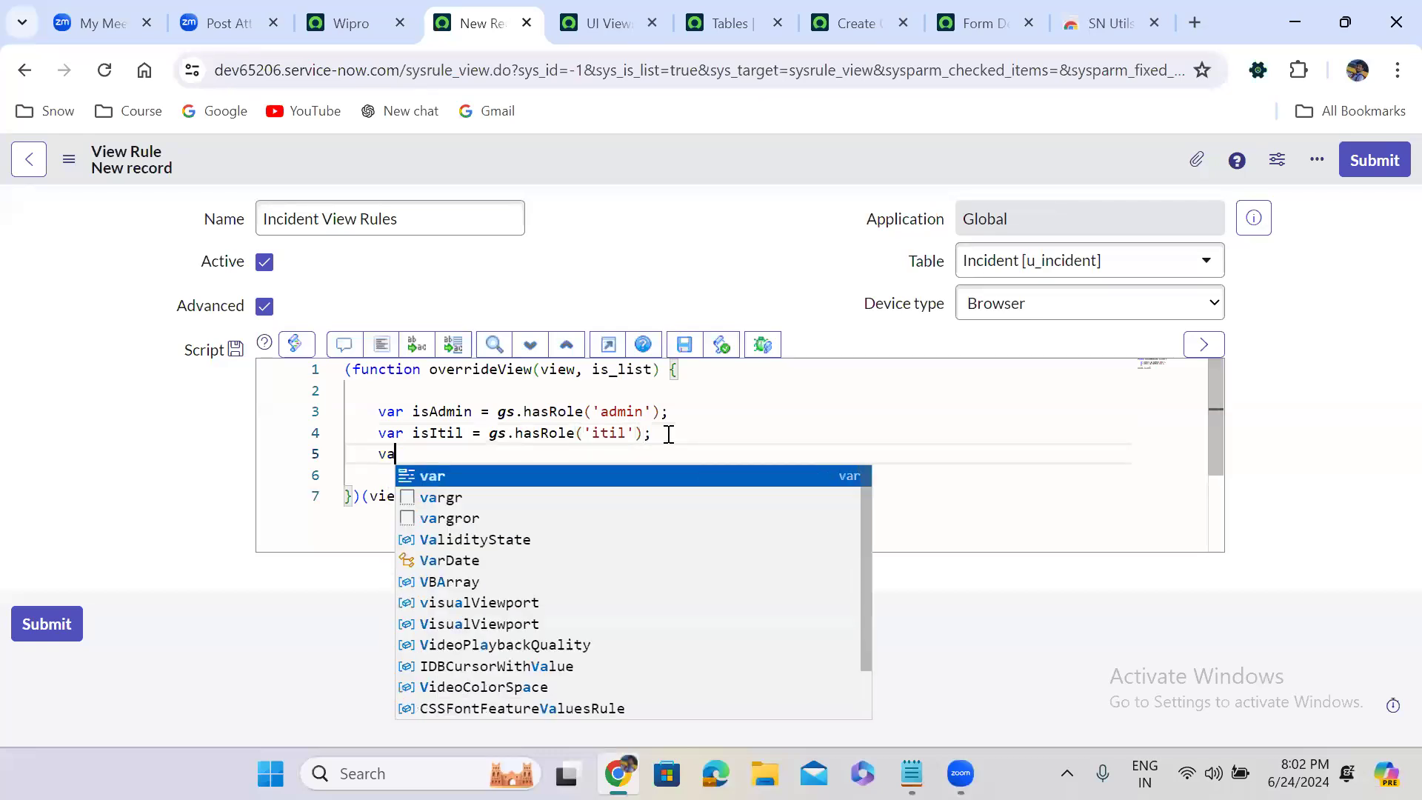
{"action": "type", "text": "r isIt"}
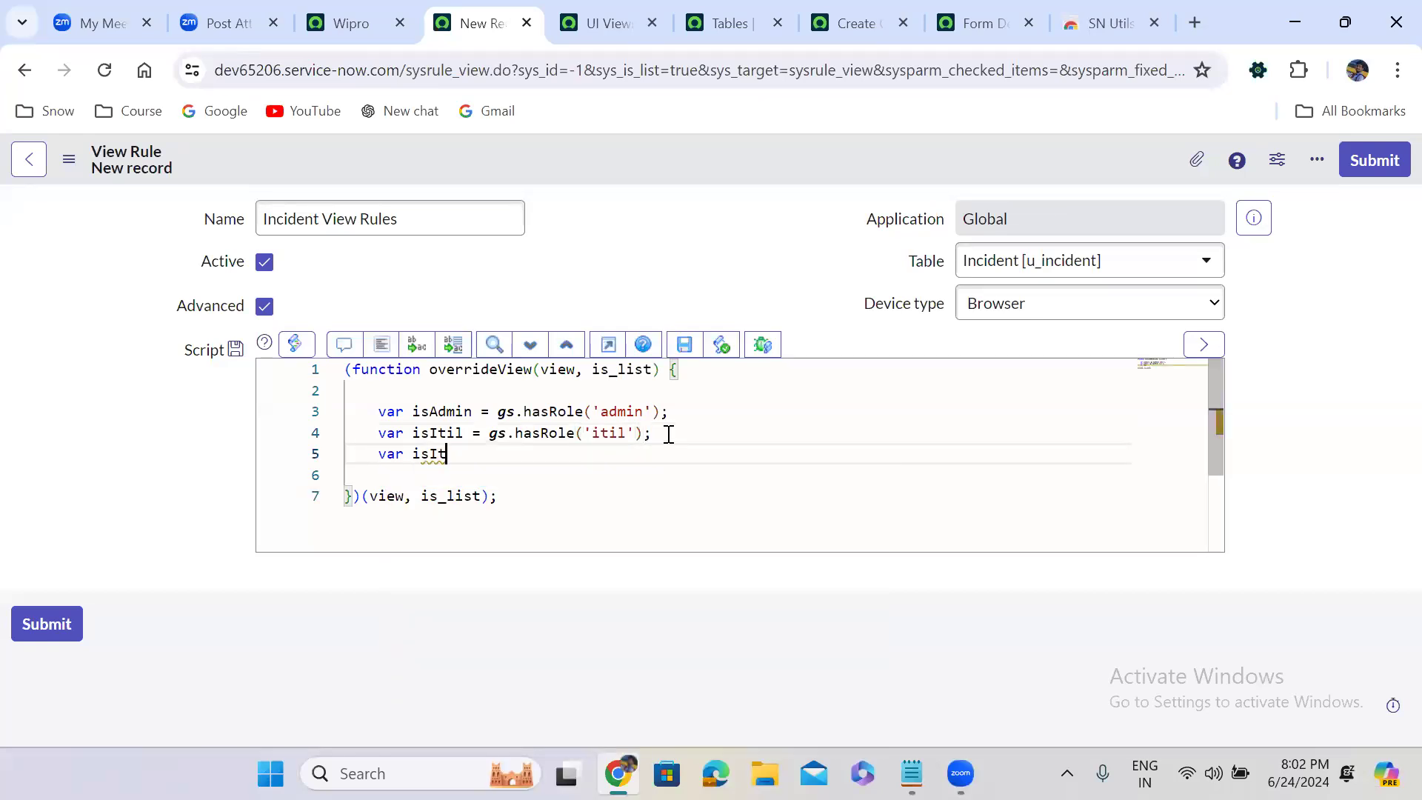
{"action": "type", "text": "ilAdmin "}
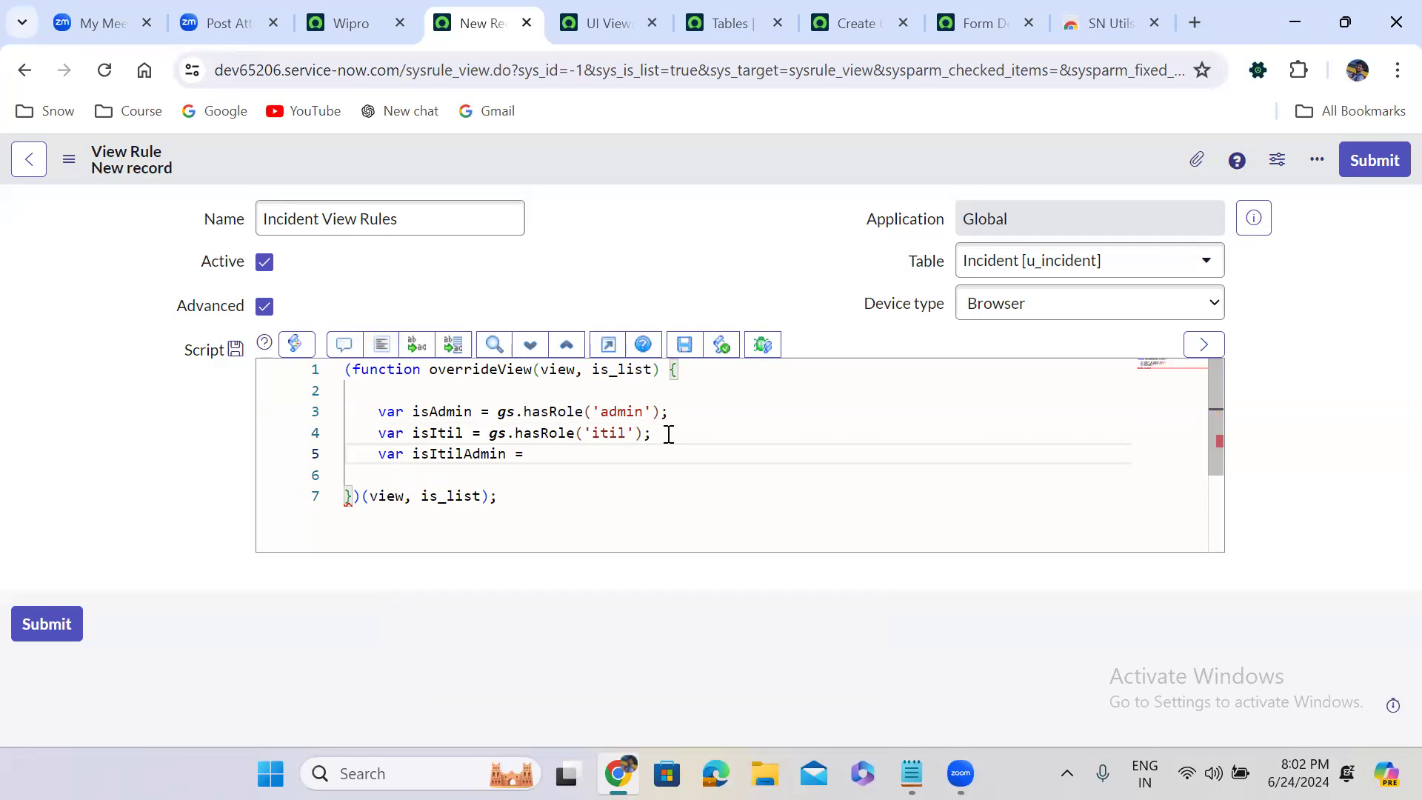
{"action": "type", "text": "="}
{"action": "key", "text": "ctrl+v"}
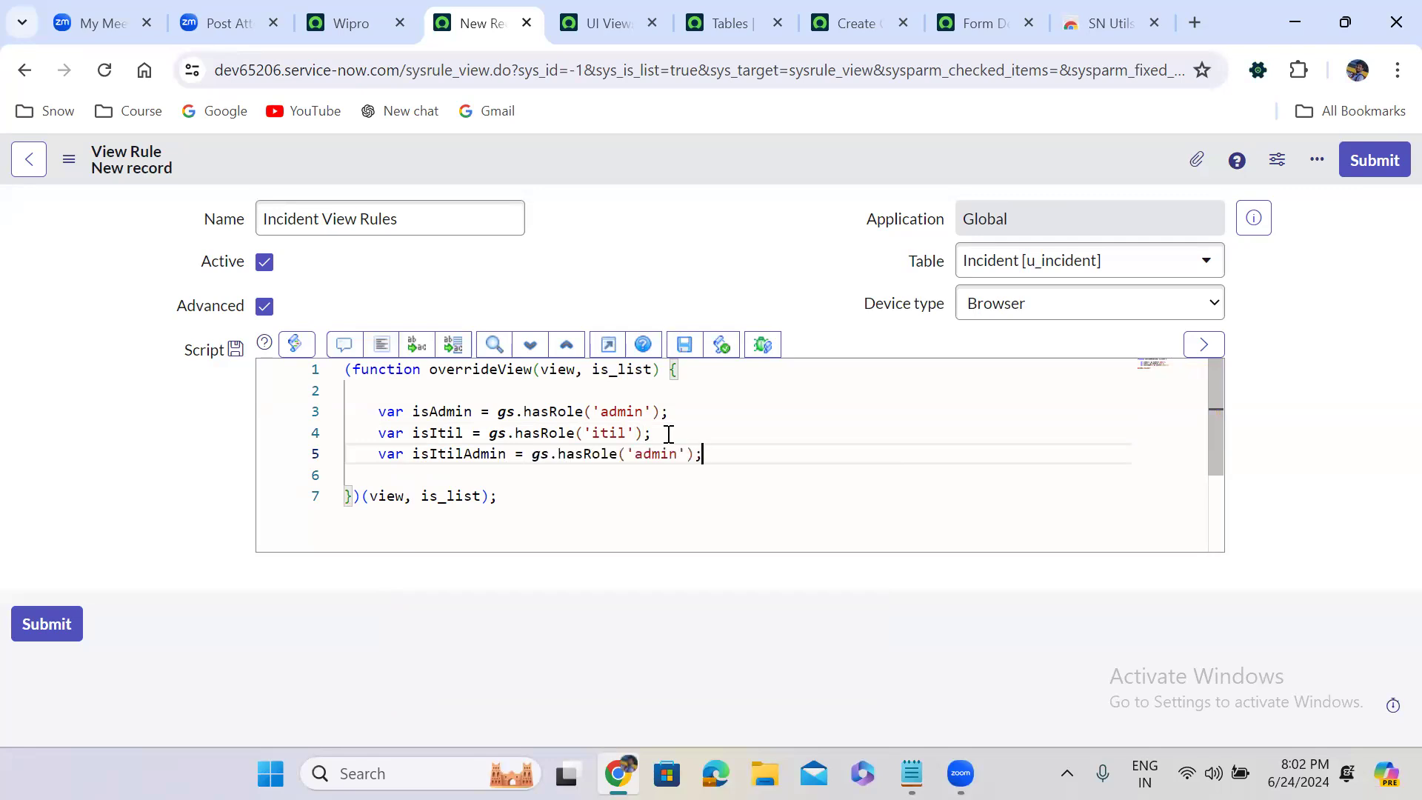
{"action": "double_click", "coordinate": [661, 454]}
{"action": "key", "text": "BackSpace"}
{"action": "type", "text": "itil_"}
{"action": "key", "text": "BackSpace"}
{"action": "key", "text": "BackSpace"}
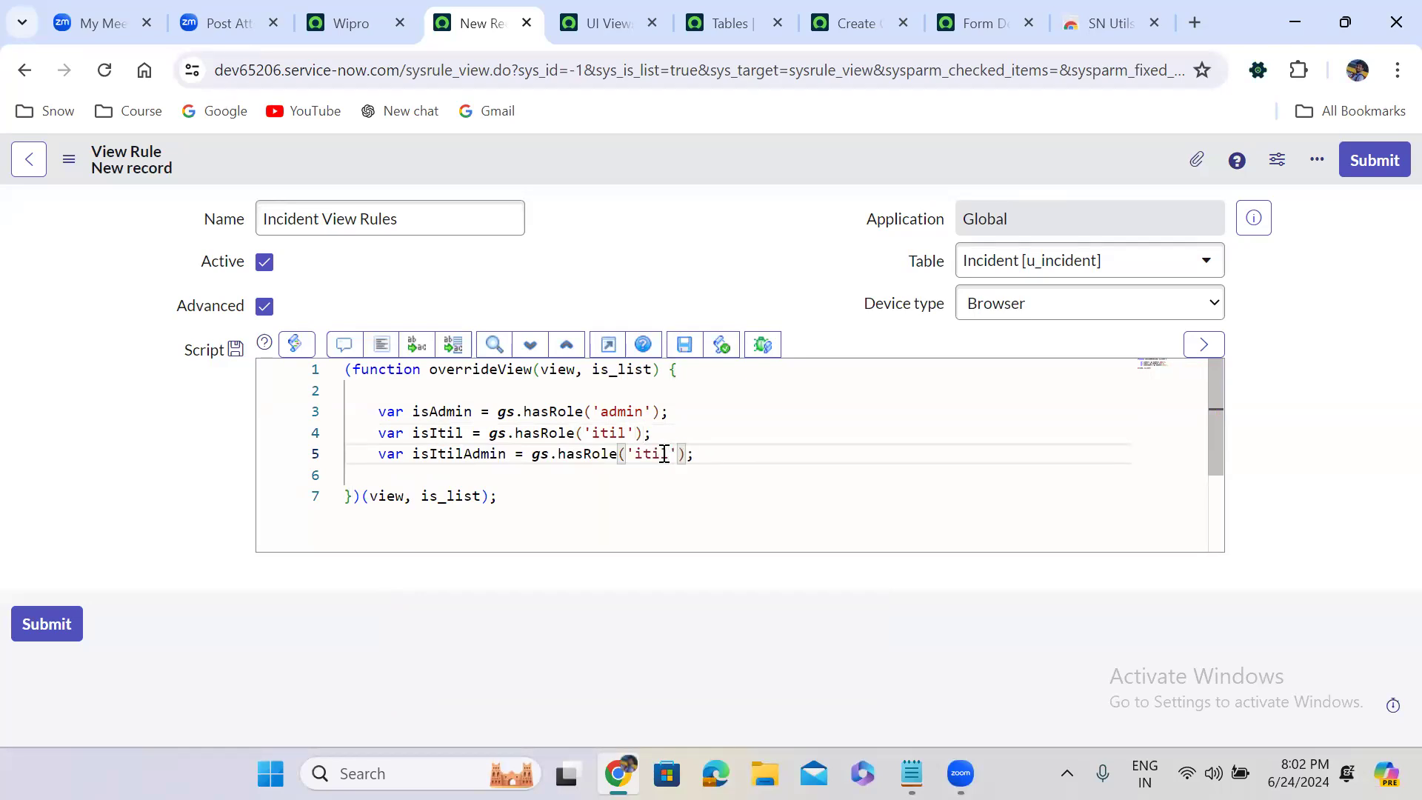
{"action": "type", "text": "l_admin"}
{"action": "left_click", "coordinate": [839, 423]}
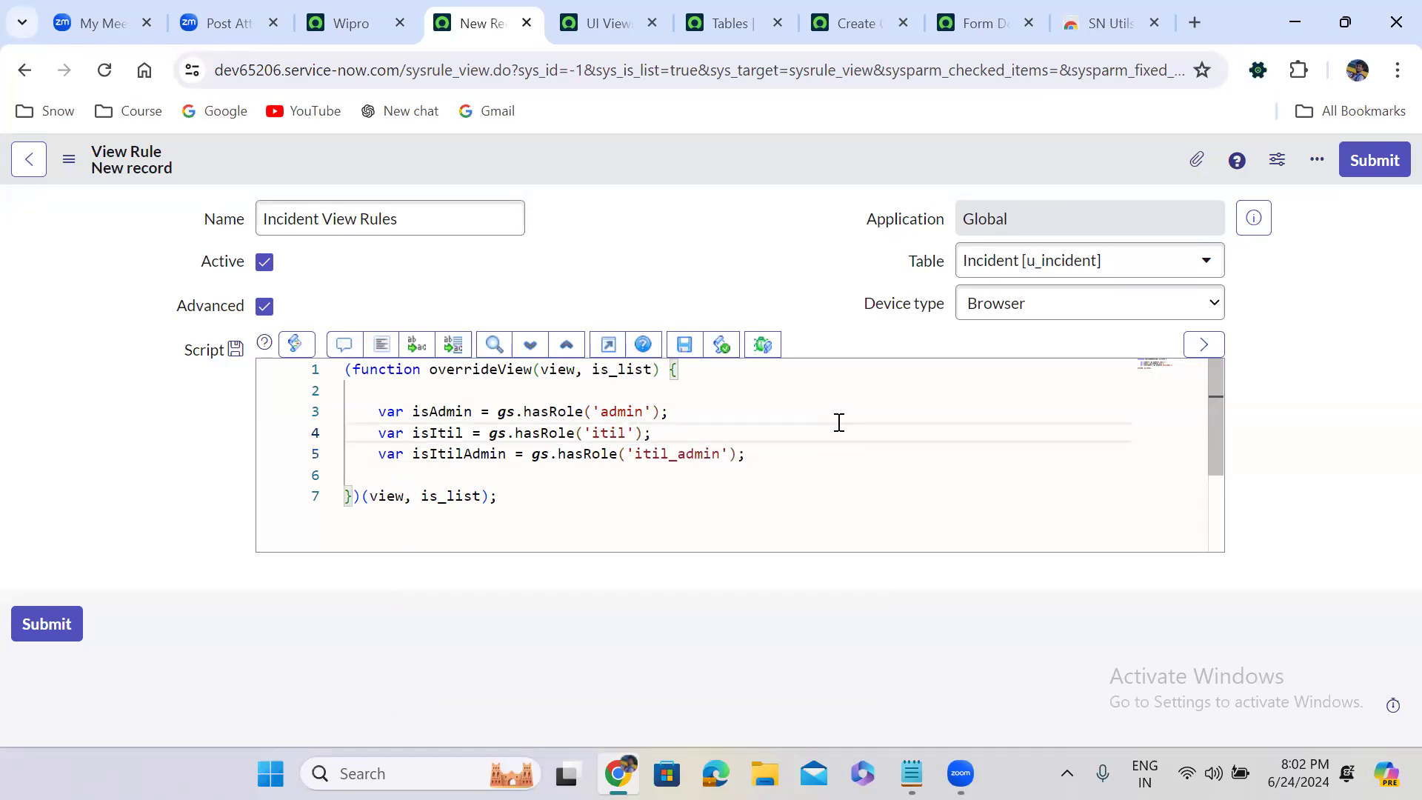
Add a line 6 declaring isNotItil with the call gs.hasRole('itil')
{"action": "left_click", "coordinate": [760, 454]}
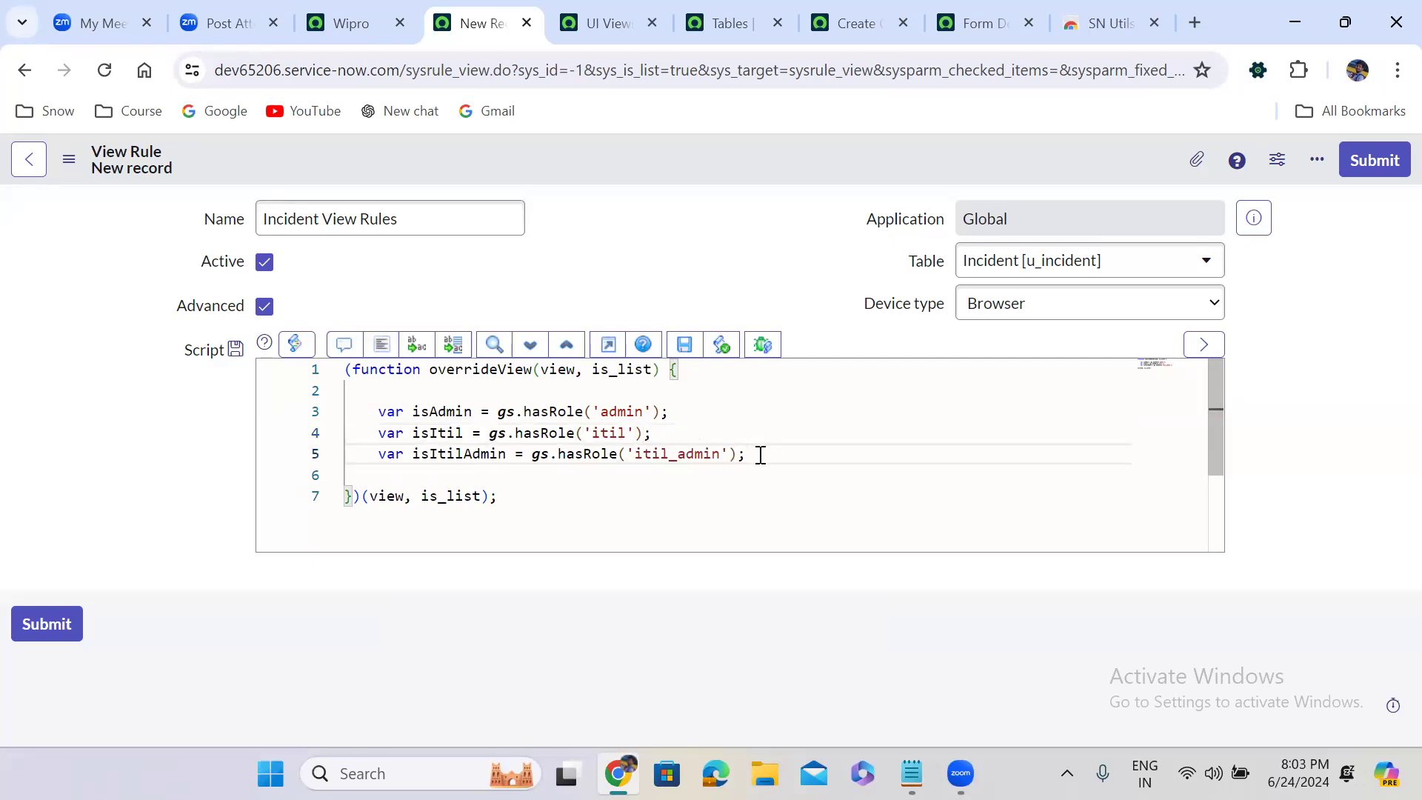
{"action": "key", "text": "Return"}
{"action": "type", "text": "v"}
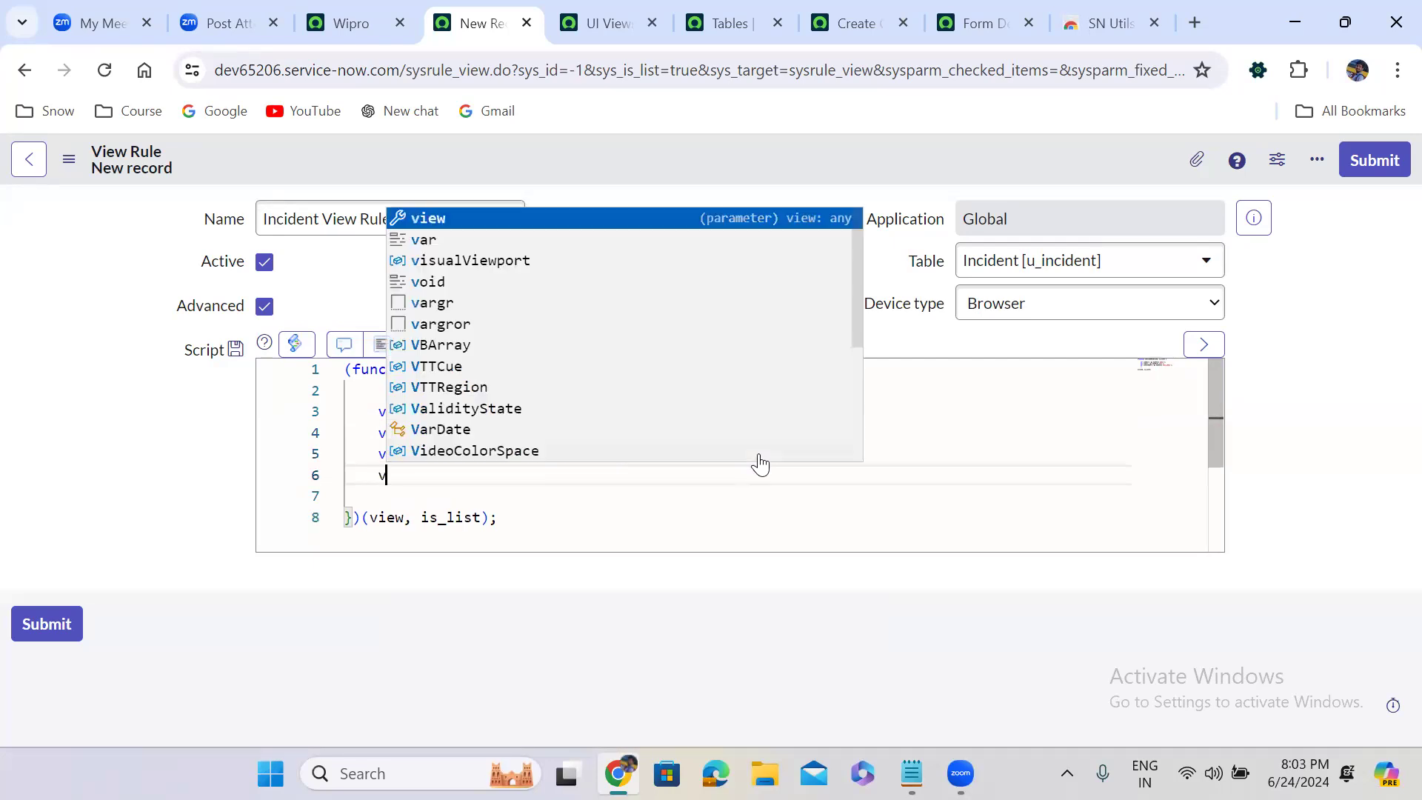
{"action": "type", "text": "ar isN"}
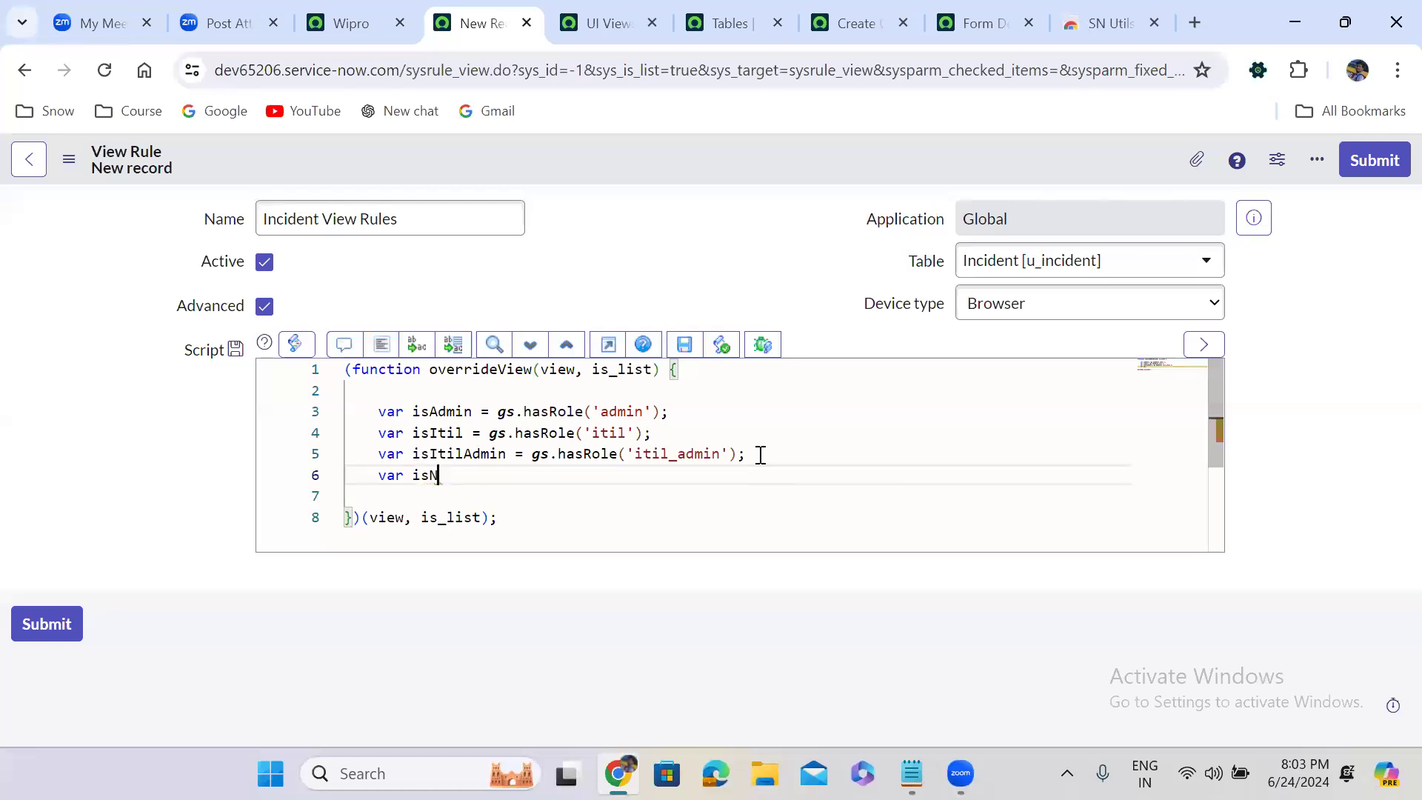
{"action": "type", "text": "ot"}
{"action": "type", "text": "Itil = g"}
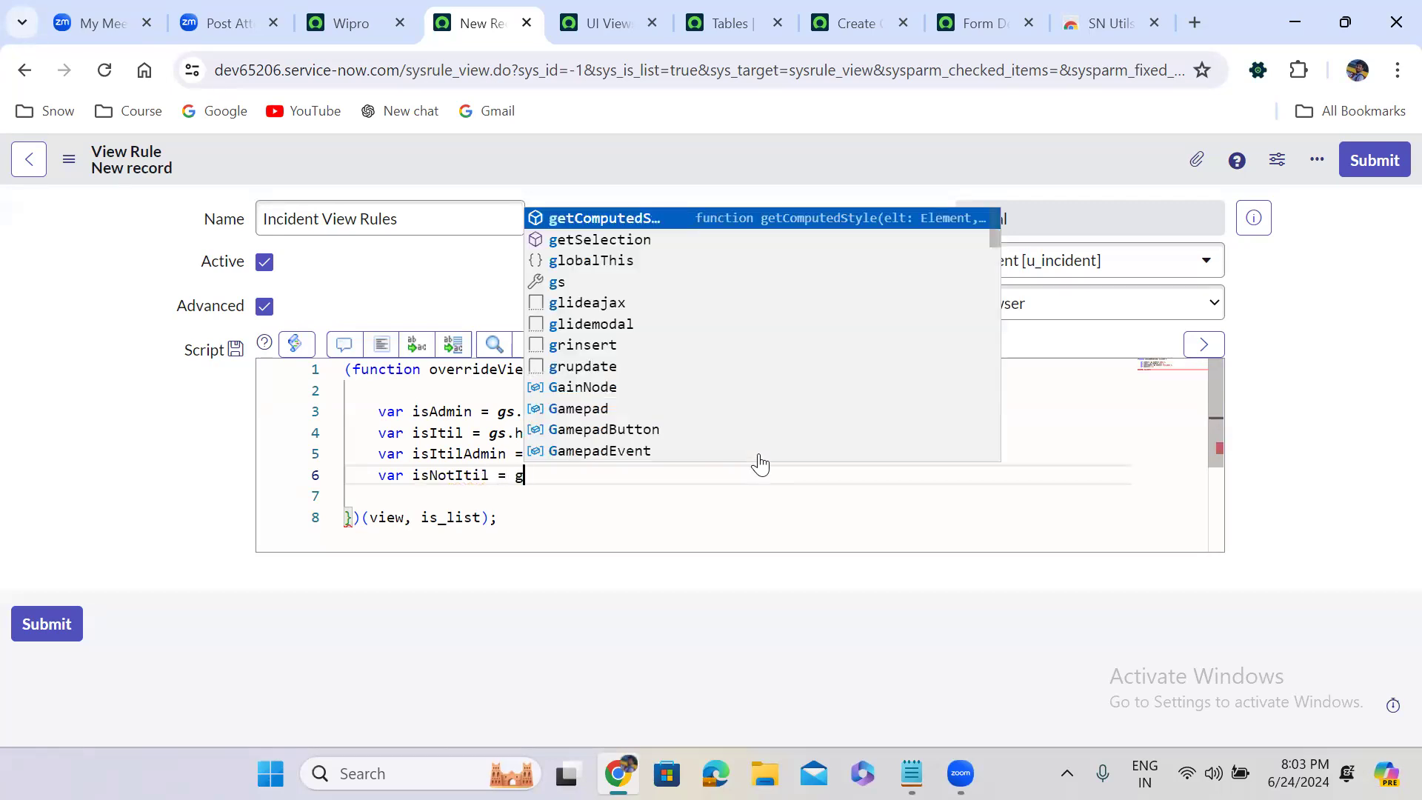
{"action": "type", "text": "s.has"}
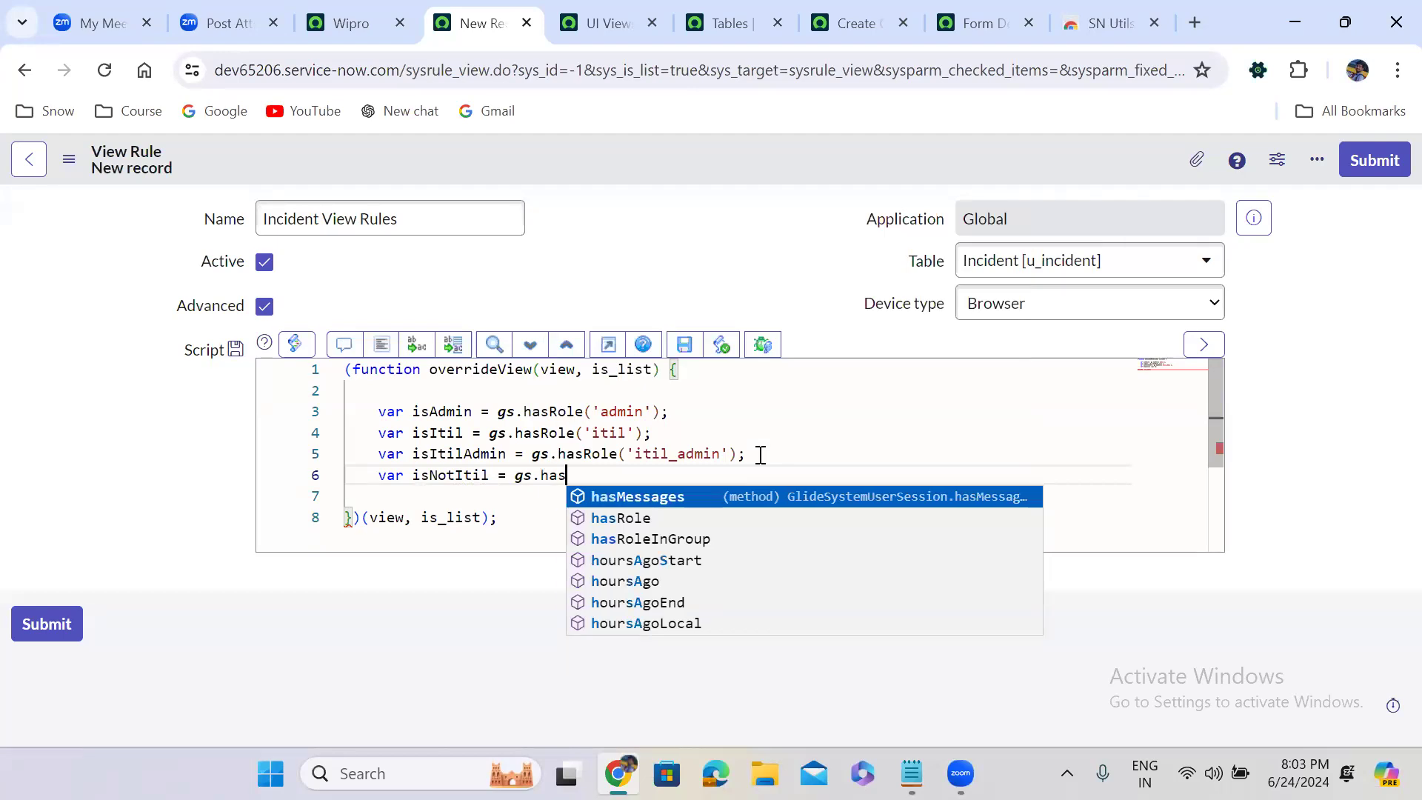
{"action": "key", "text": "Down"}
{"action": "key", "text": "Return"}
{"action": "type", "text": "("}
{"action": "type", "text": "'itil'"}
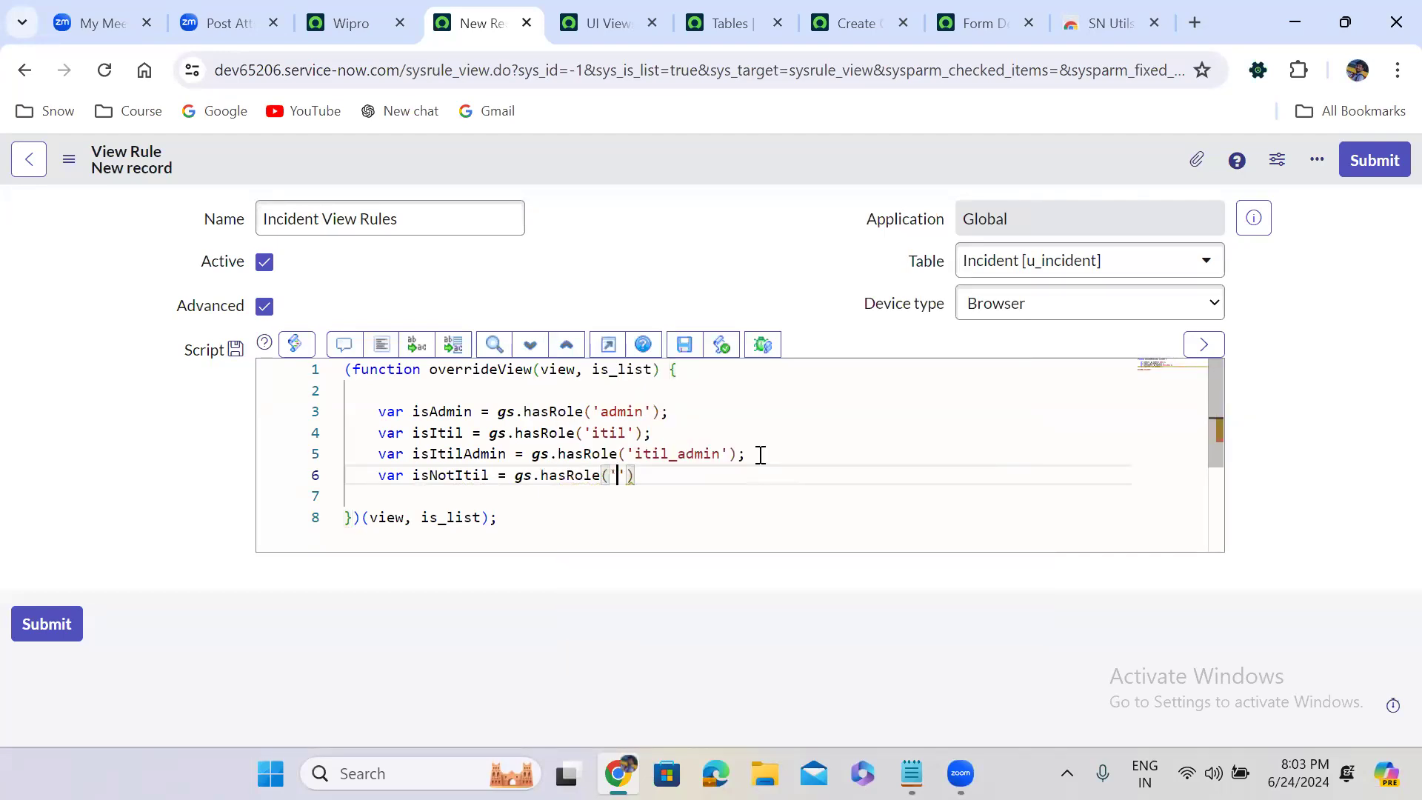
Negate the hasRole call of isNotItil with an exclamation mark and end the statement with a semicolon
{"action": "left_click", "coordinate": [520, 478]}
{"action": "type", "text": "!"}
{"action": "left_click", "coordinate": [731, 485]}
{"action": "type", "text": ";"}
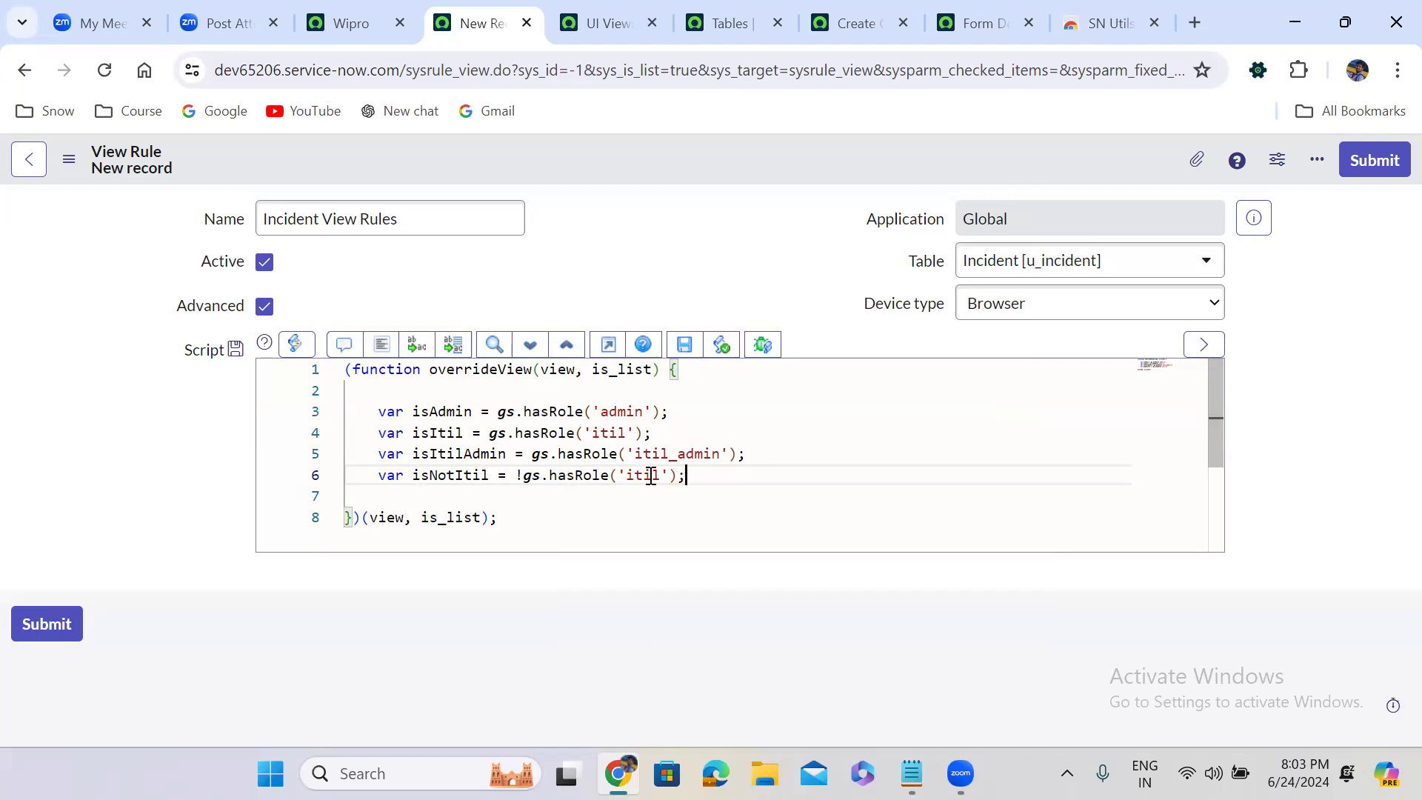
Below the variable declarations, add an empty if block with isAdmin as its condition
{"action": "key", "text": "Return"}
{"action": "key", "text": "Return"}
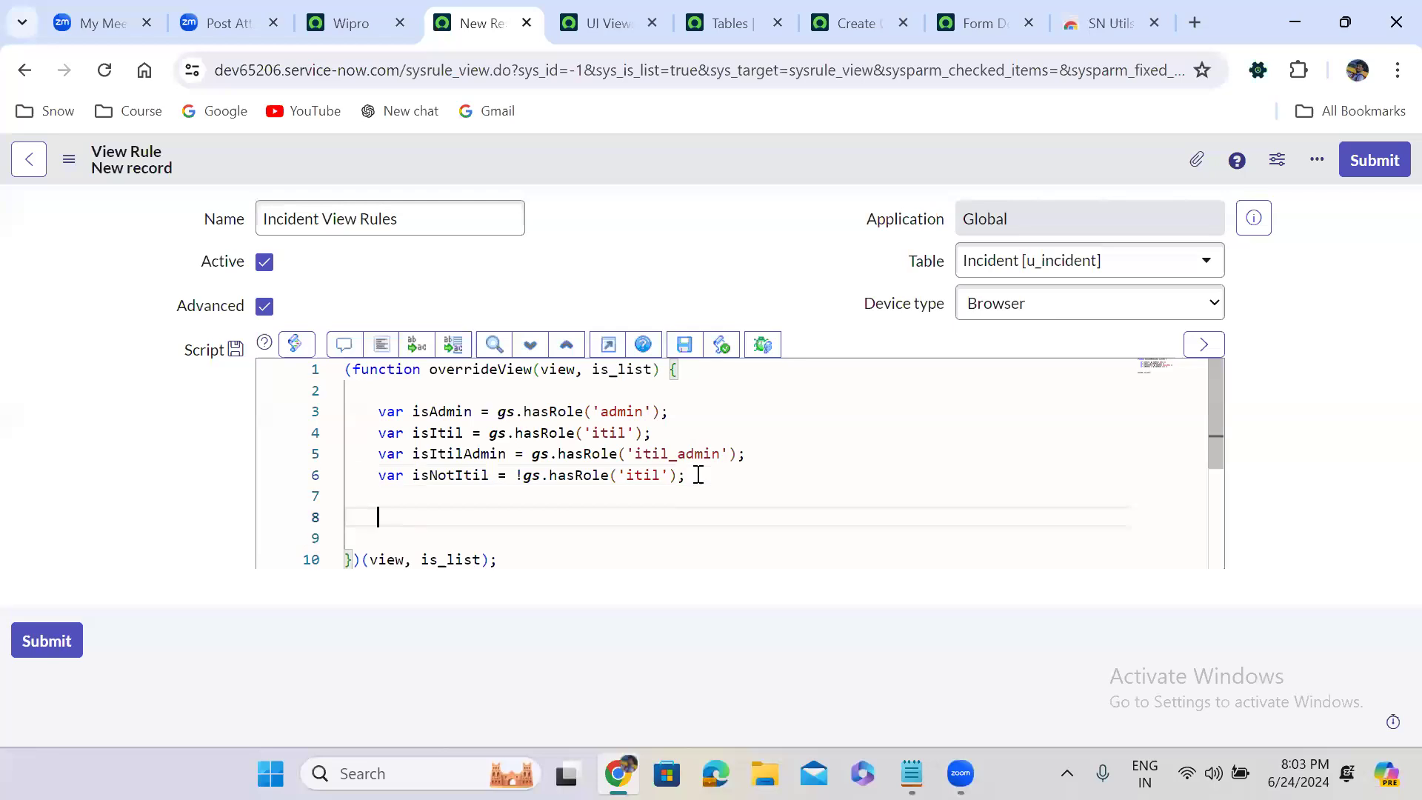
{"action": "type", "text": "if"}
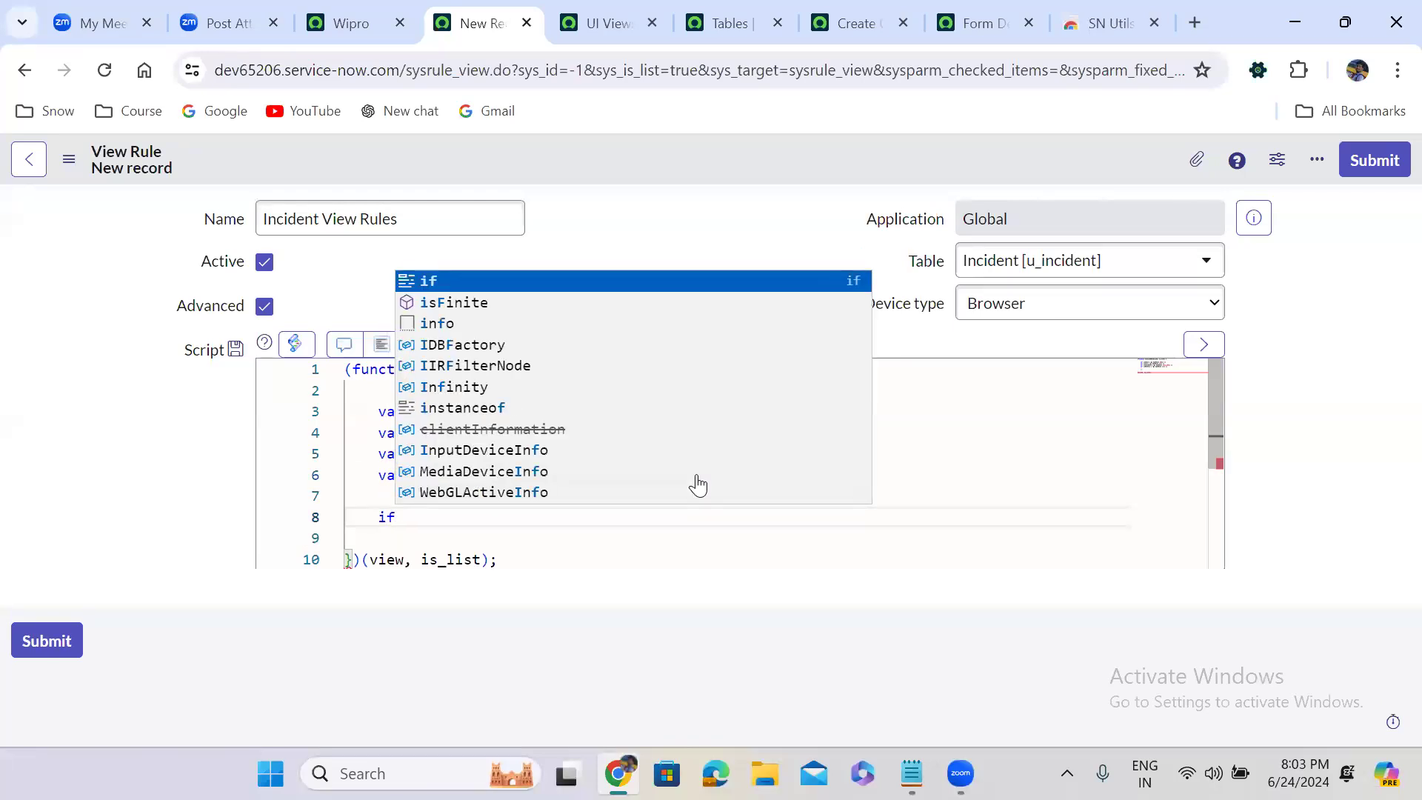
{"action": "type", "text": "(){"}
{"action": "key", "text": "Return"}
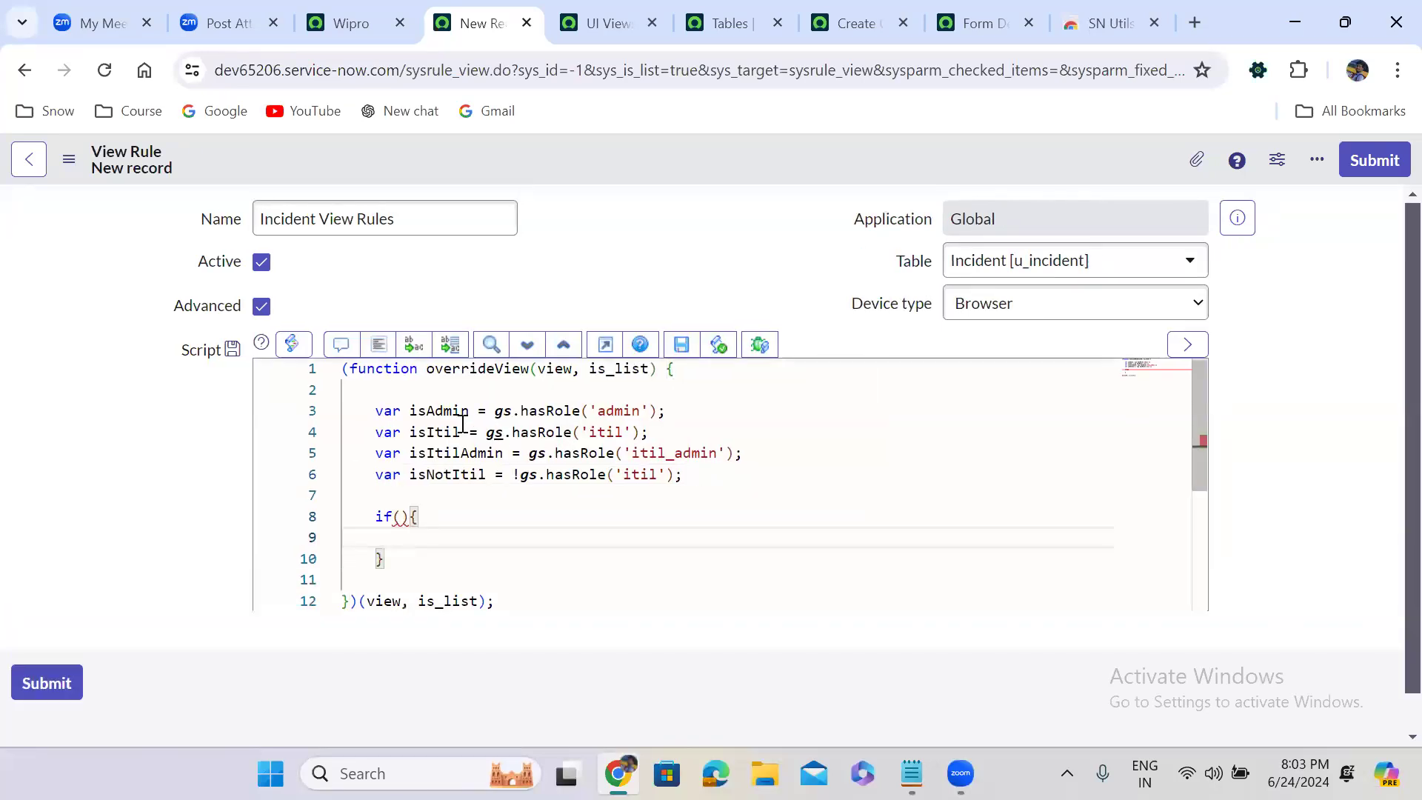
{"action": "double_click", "coordinate": [437, 409]}
{"action": "key", "text": "ctrl+c"}
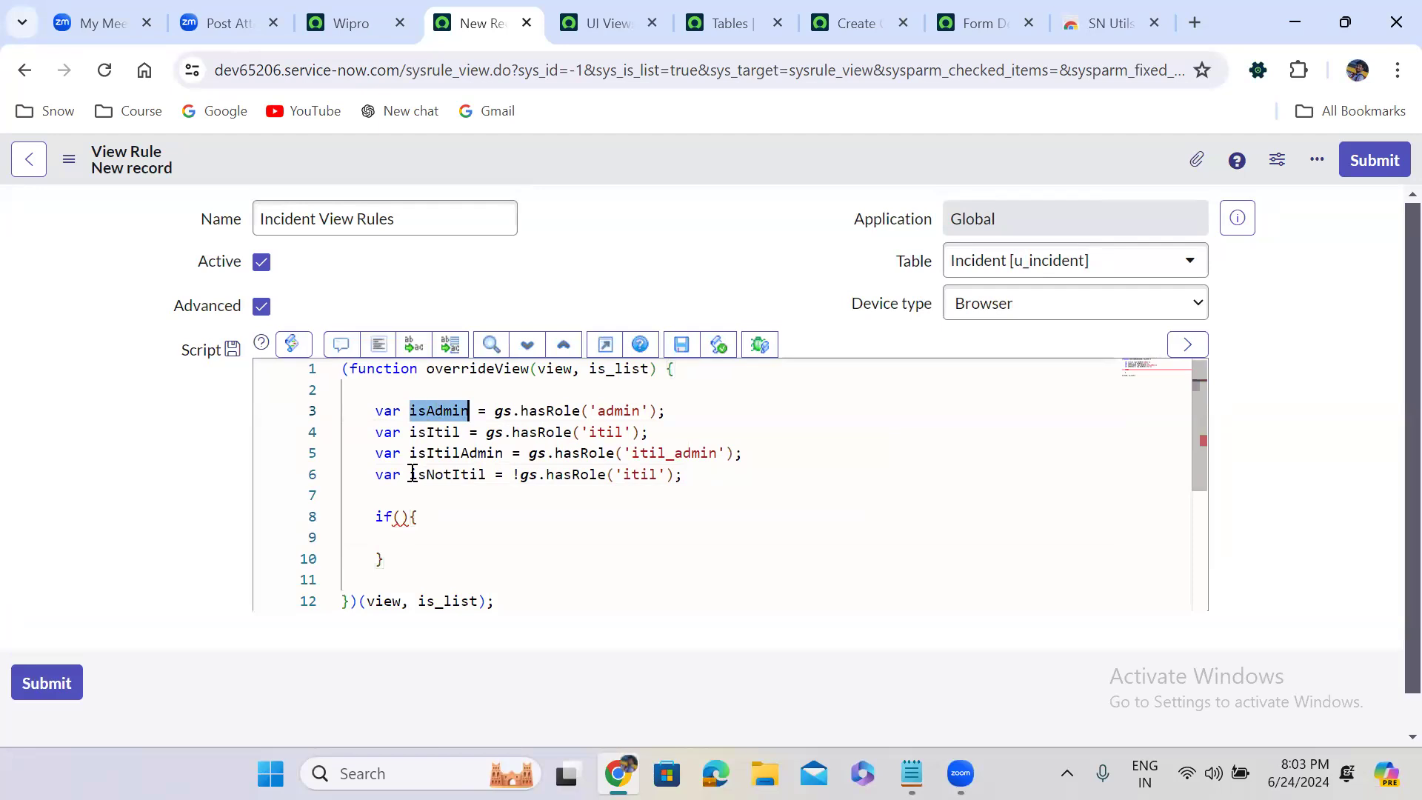
{"action": "left_click", "coordinate": [402, 518]}
{"action": "key", "text": "ctrl+v"}
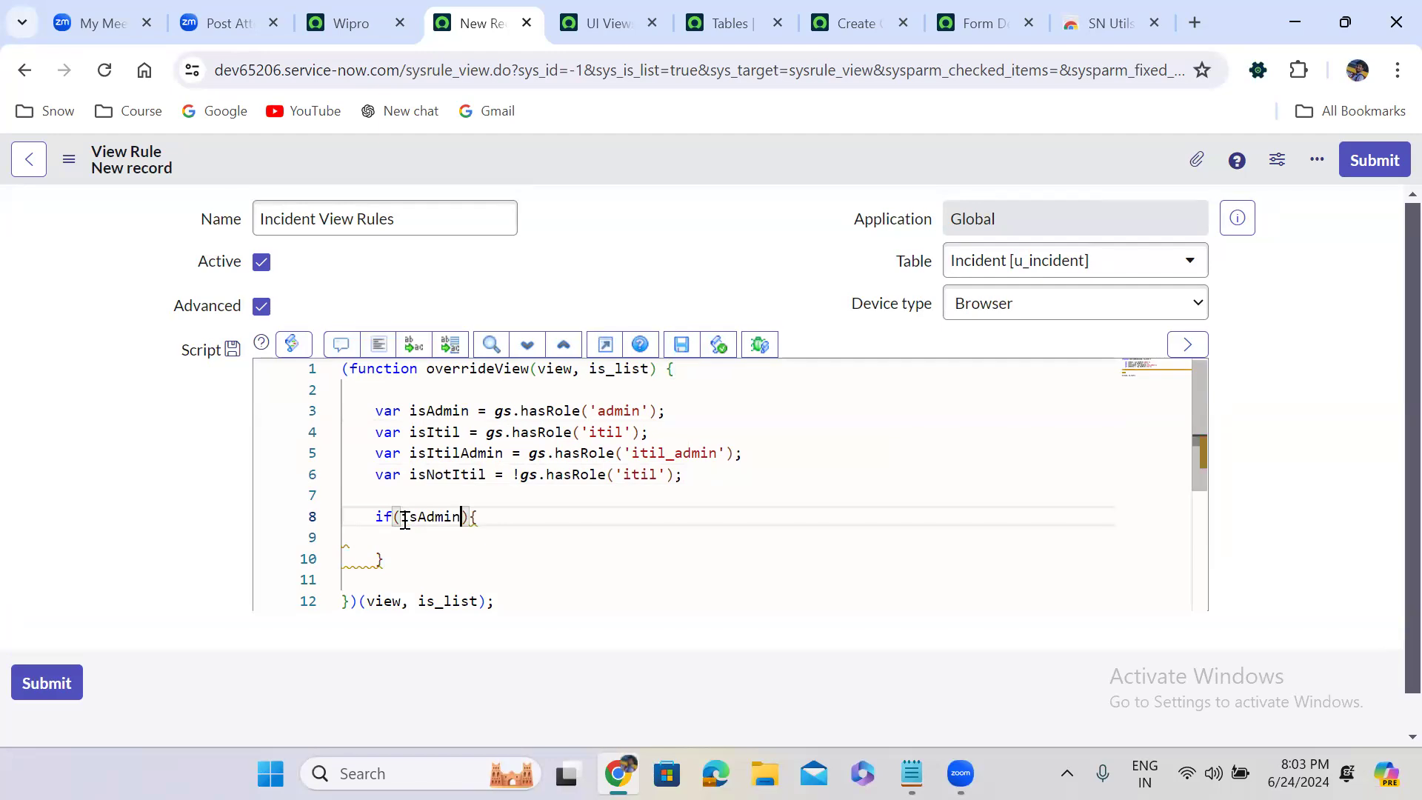
Extend the isAdmin block with two else if branches with blank conditions and a final empty else branch
{"action": "left_click", "coordinate": [387, 558]}
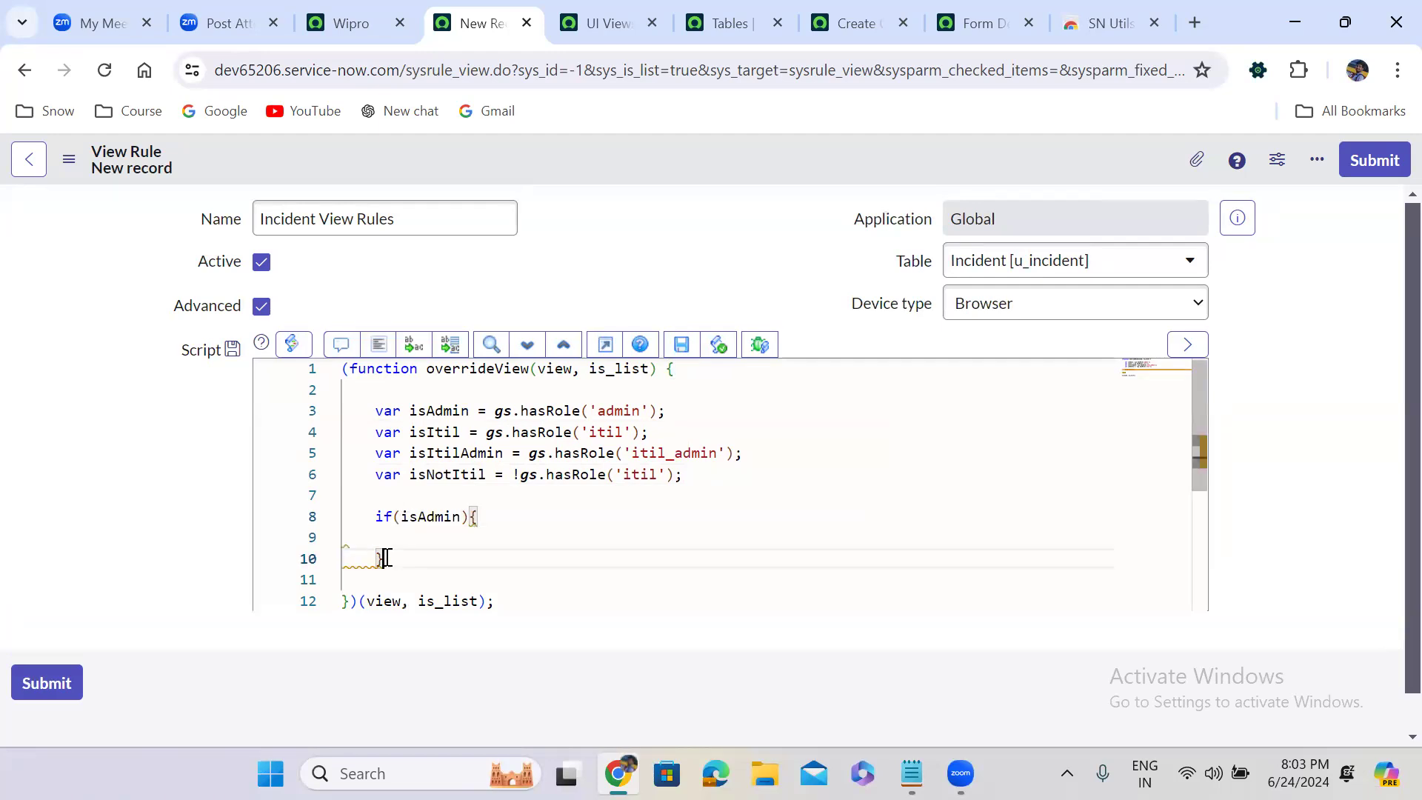
{"action": "type", "text": "else if"}
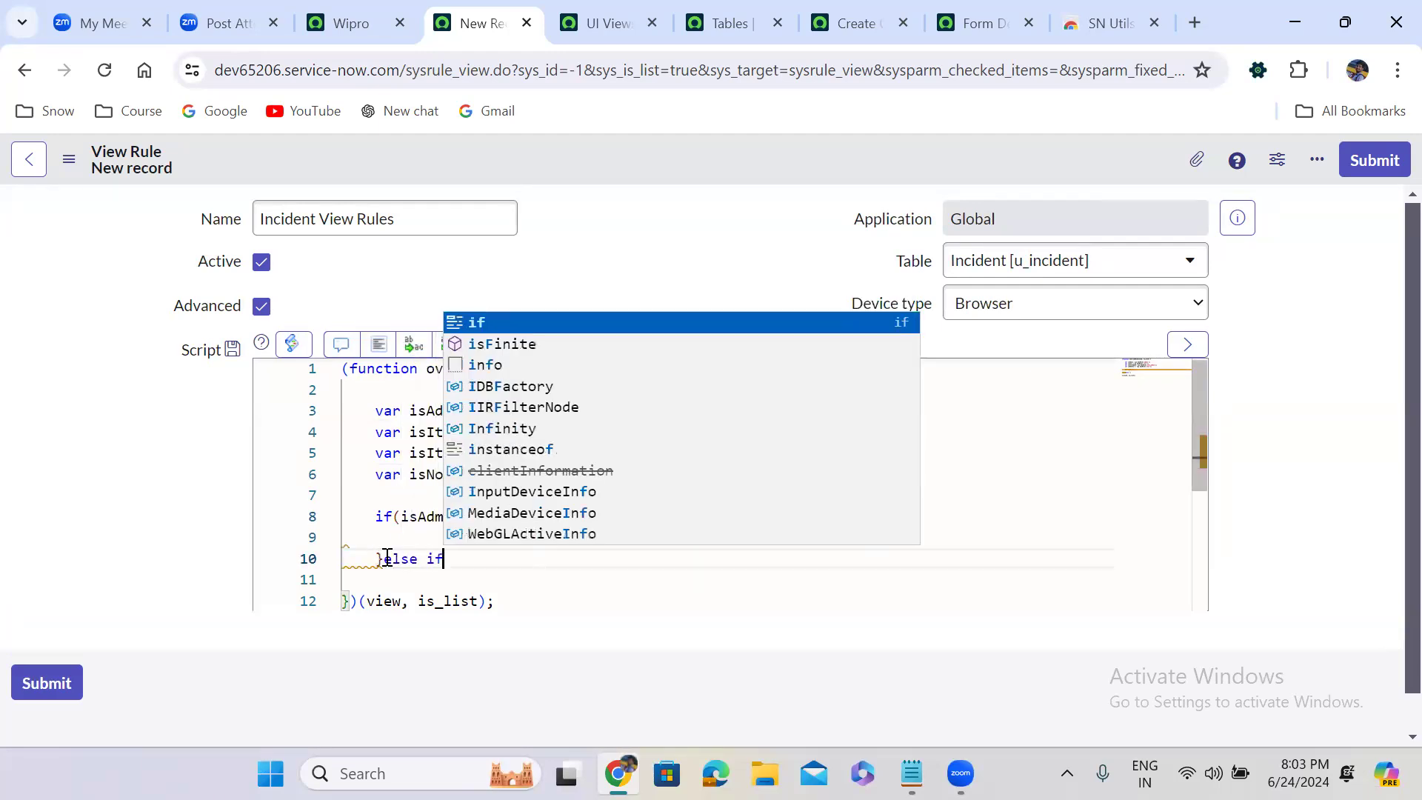
{"action": "type", "text": "(){"}
{"action": "key", "text": "Return"}
{"action": "key", "text": "Down"}
{"action": "type", "text": "else if"}
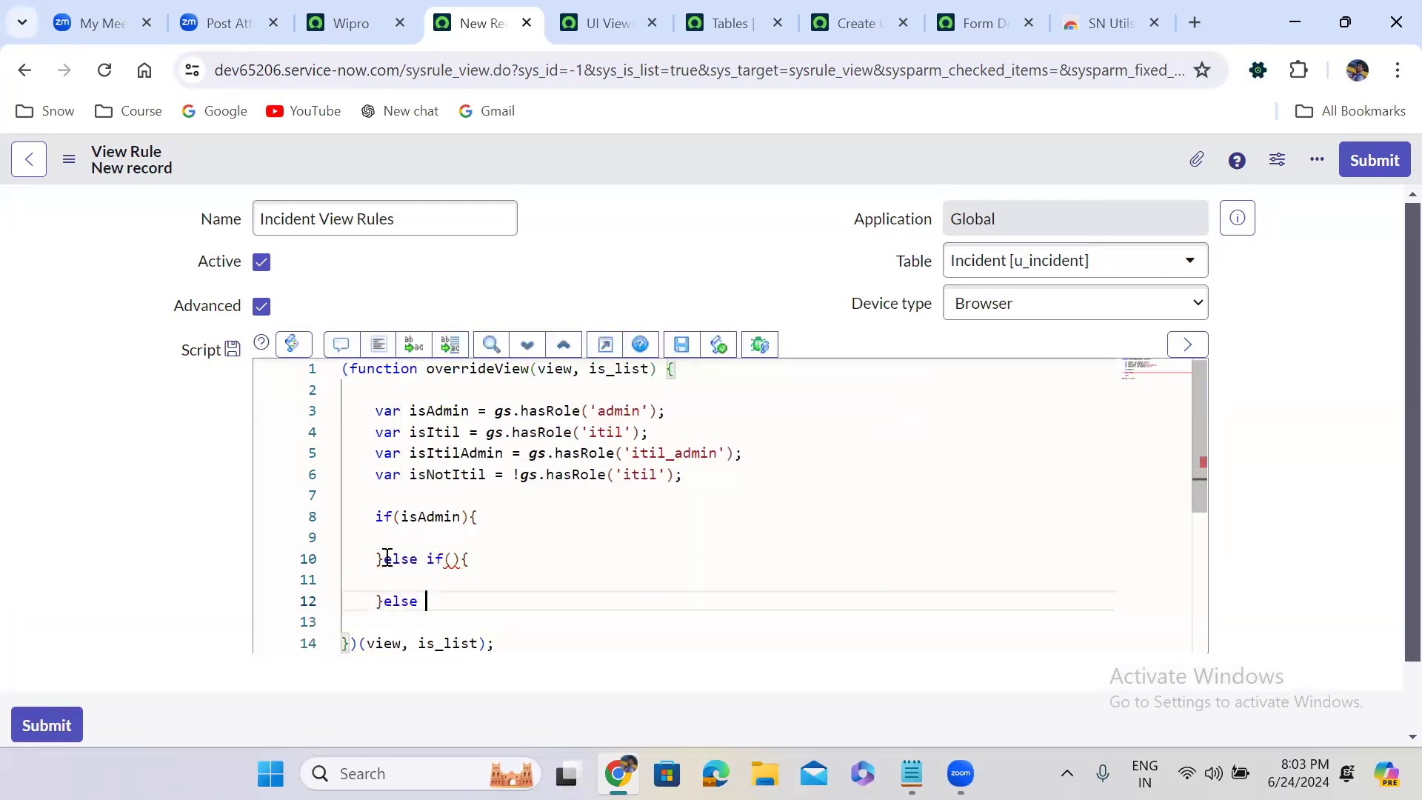
{"action": "type", "text": "(){"}
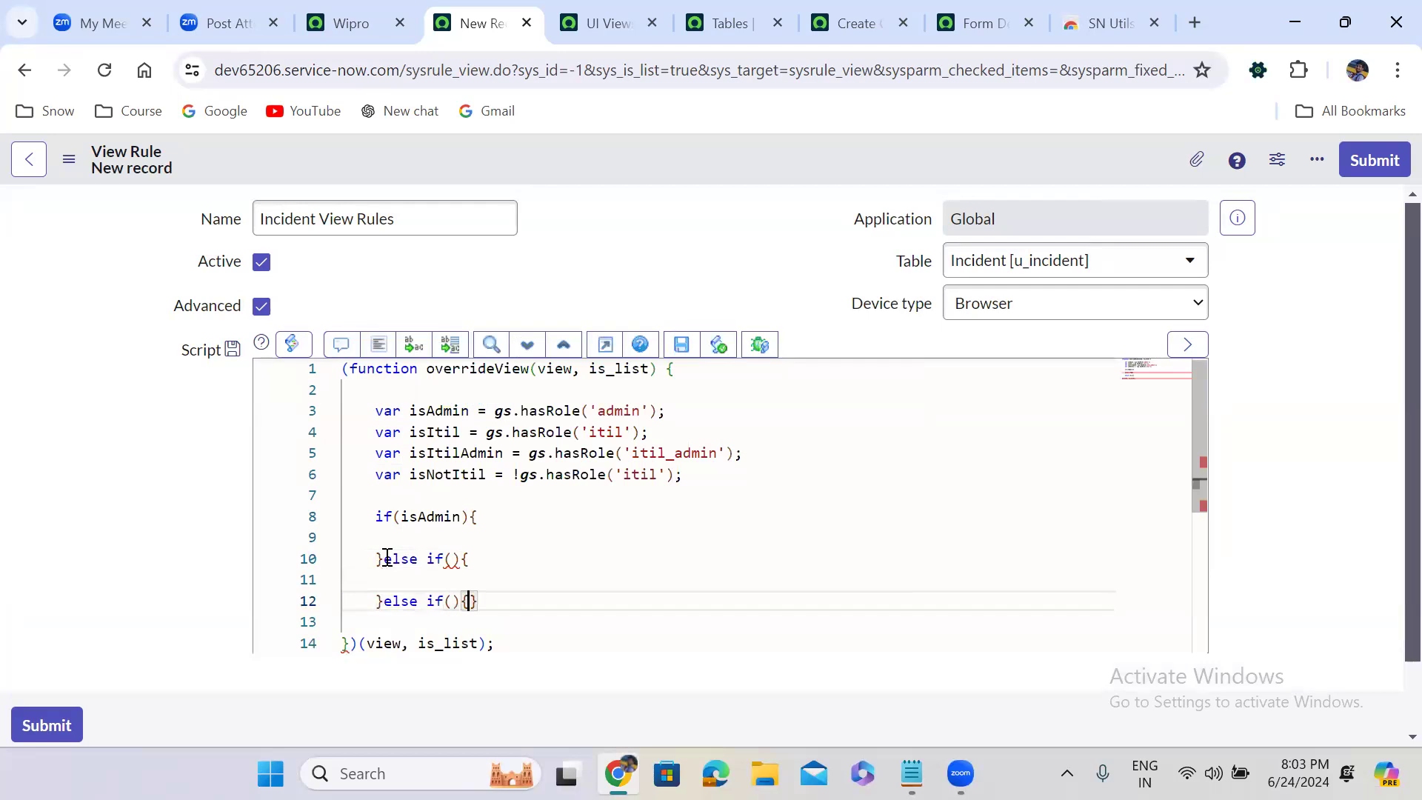
{"action": "key", "text": "Return"}
{"action": "key", "text": "Down"}
{"action": "type", "text": "else{"}
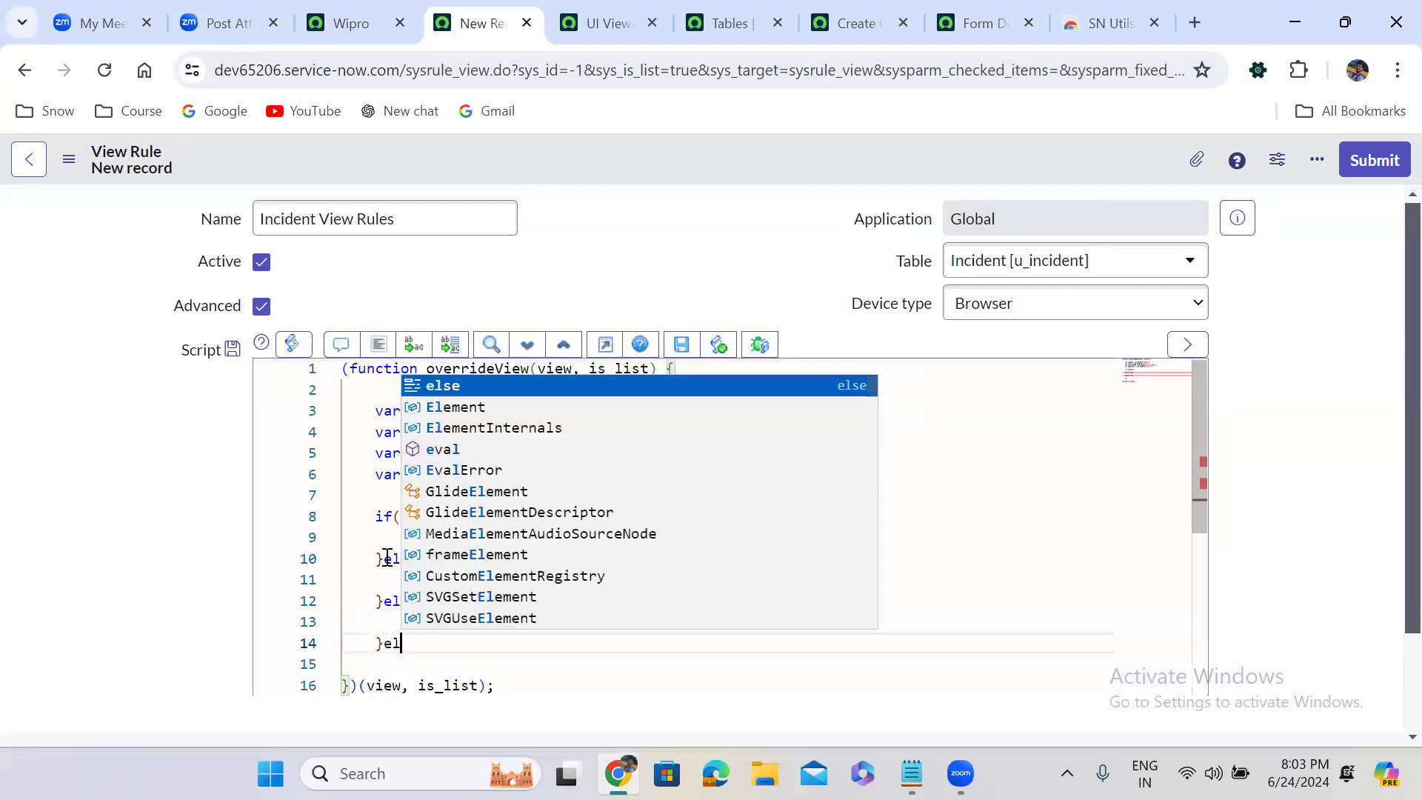
{"action": "key", "text": "Return"}
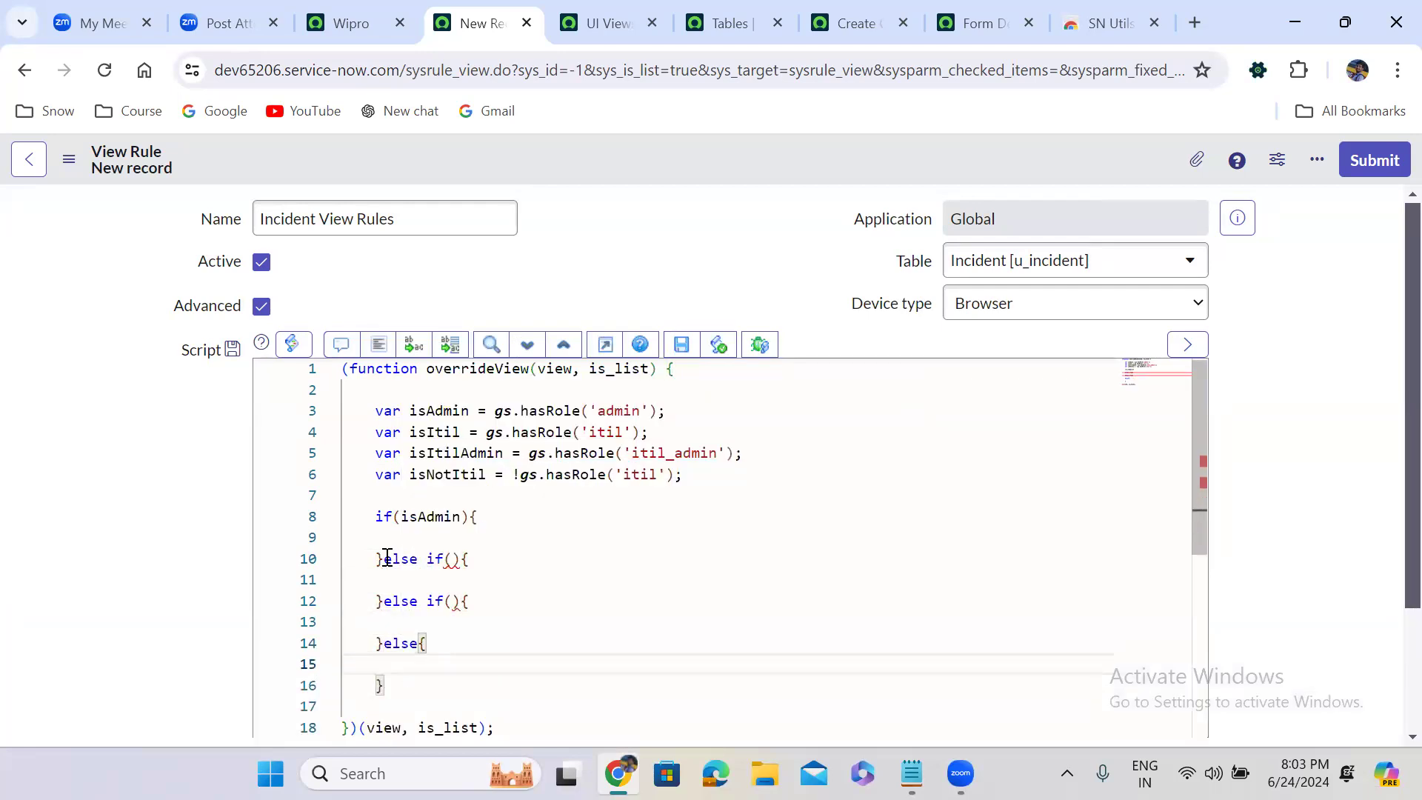
Fill the first blank else if condition with isItil and the second with isItilAdmin, reusing the declared variable names
{"action": "double_click", "coordinate": [446, 431]}
{"action": "key", "text": "ctrl+c"}
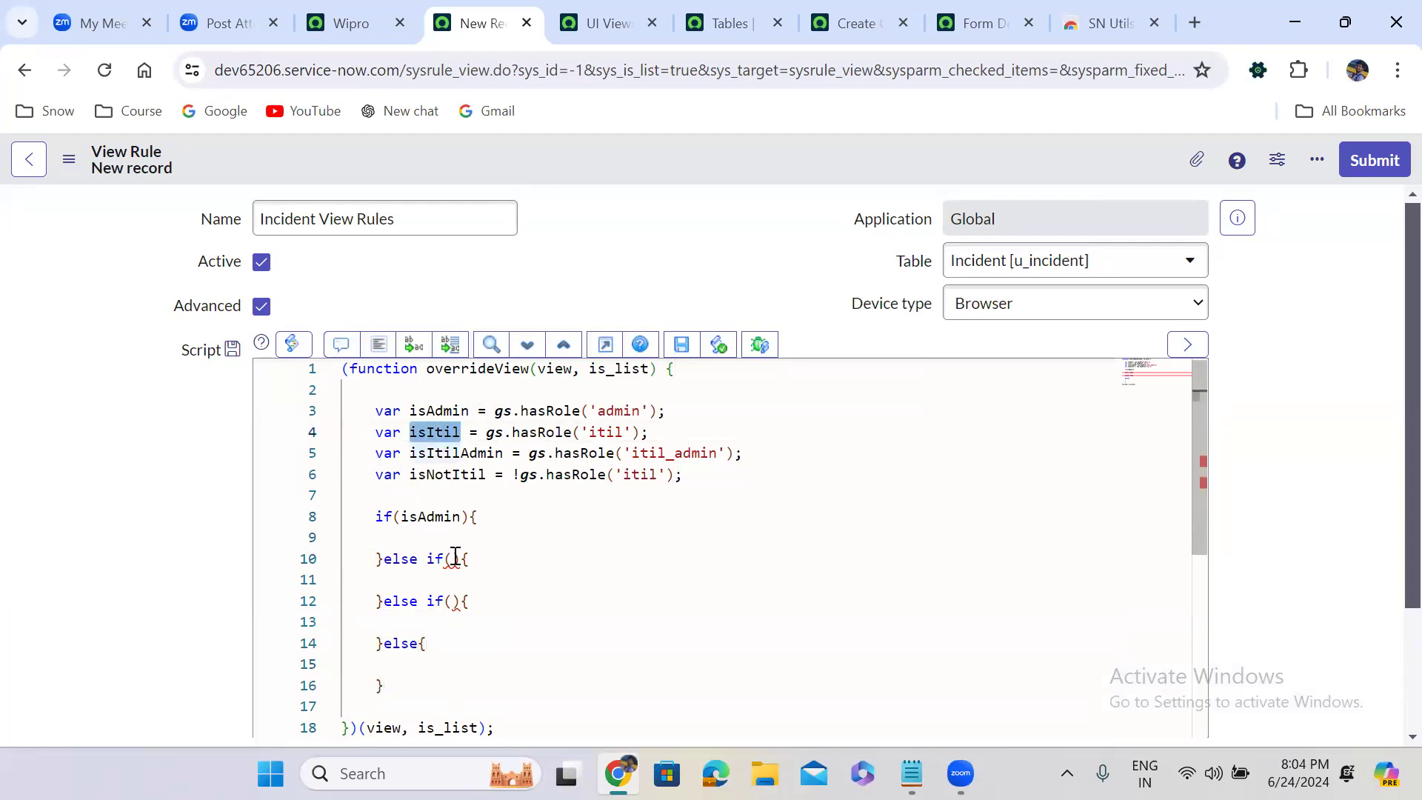
{"action": "left_click", "coordinate": [454, 557]}
{"action": "key", "text": "ctrl+v"}
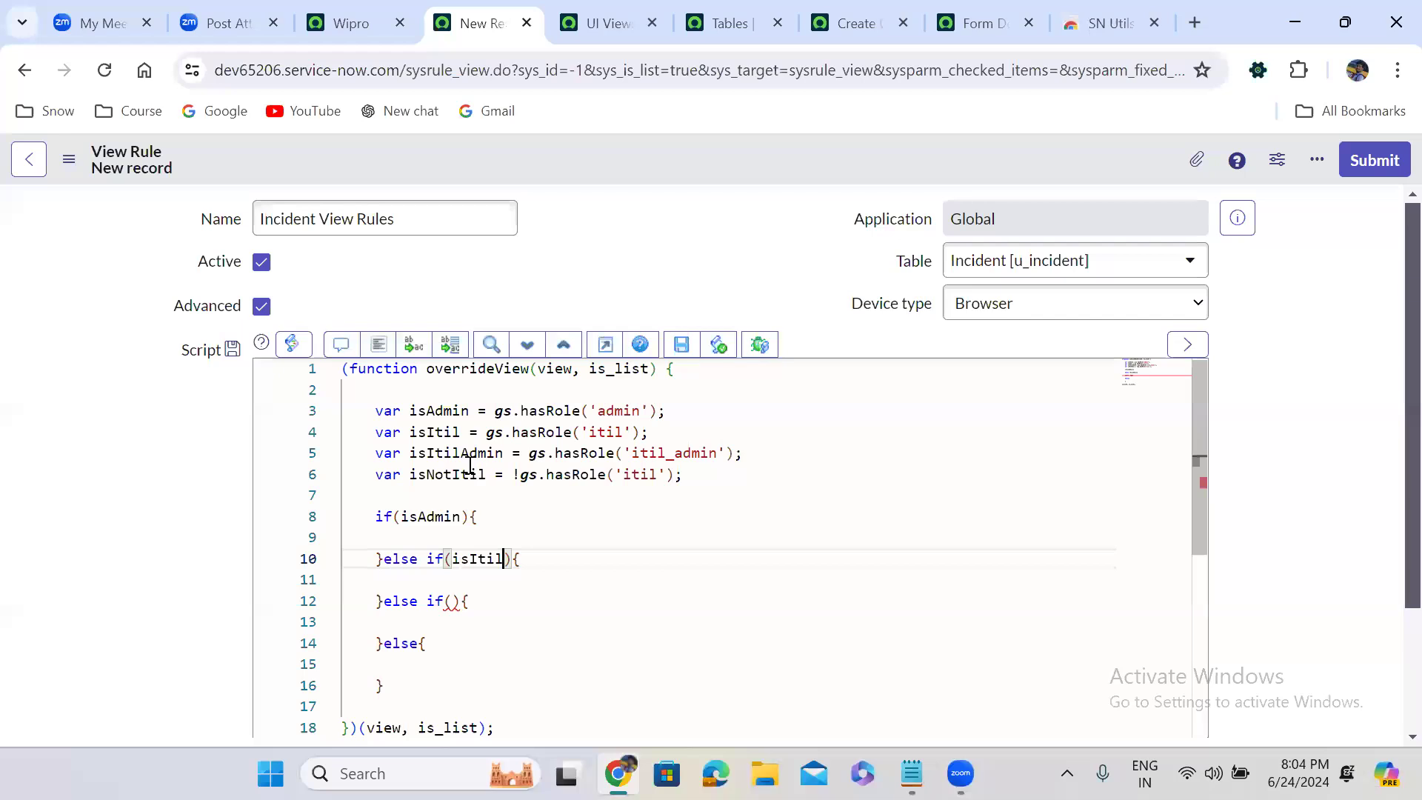
{"action": "double_click", "coordinate": [460, 453]}
{"action": "key", "text": "ctrl+c"}
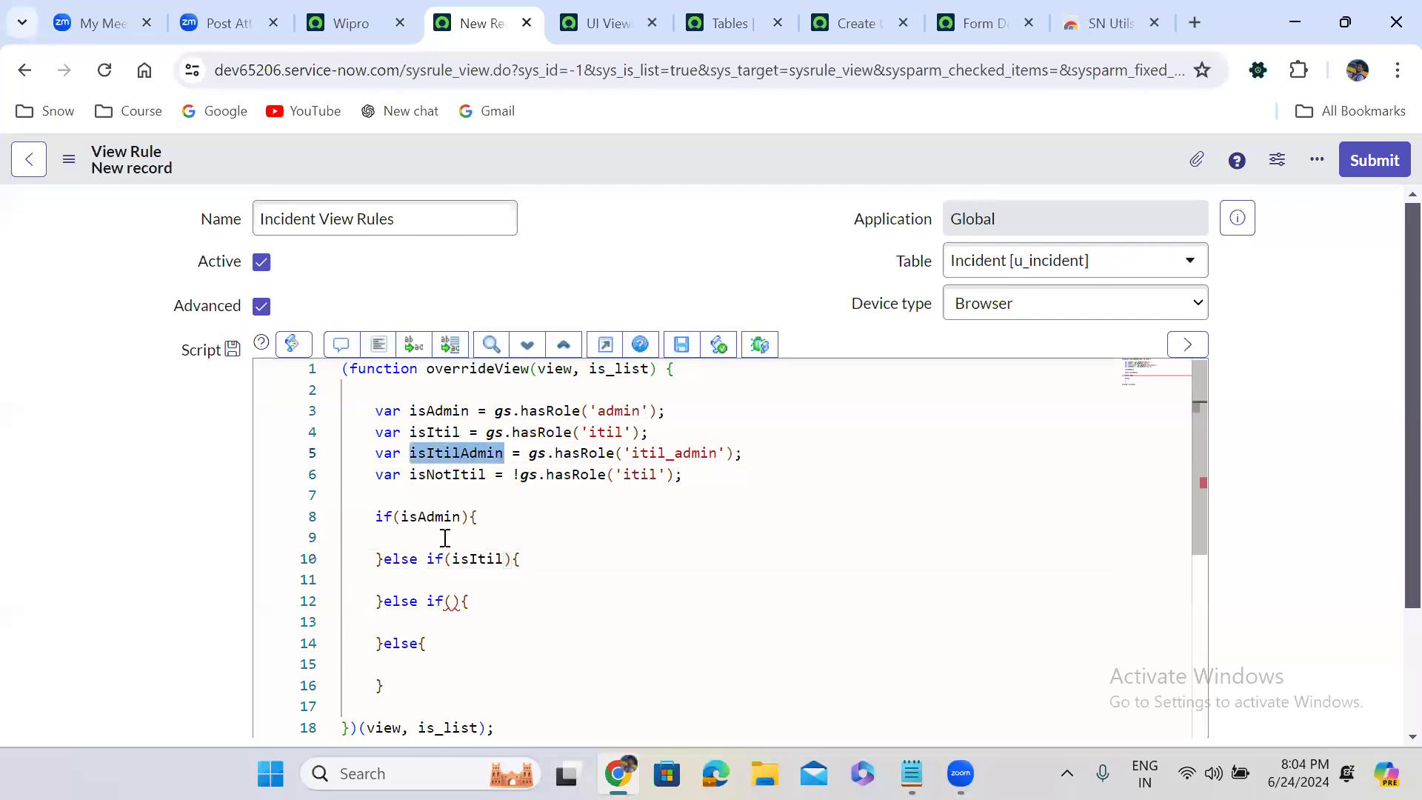
{"action": "left_click", "coordinate": [453, 601]}
{"action": "key", "text": "ctrl+v"}
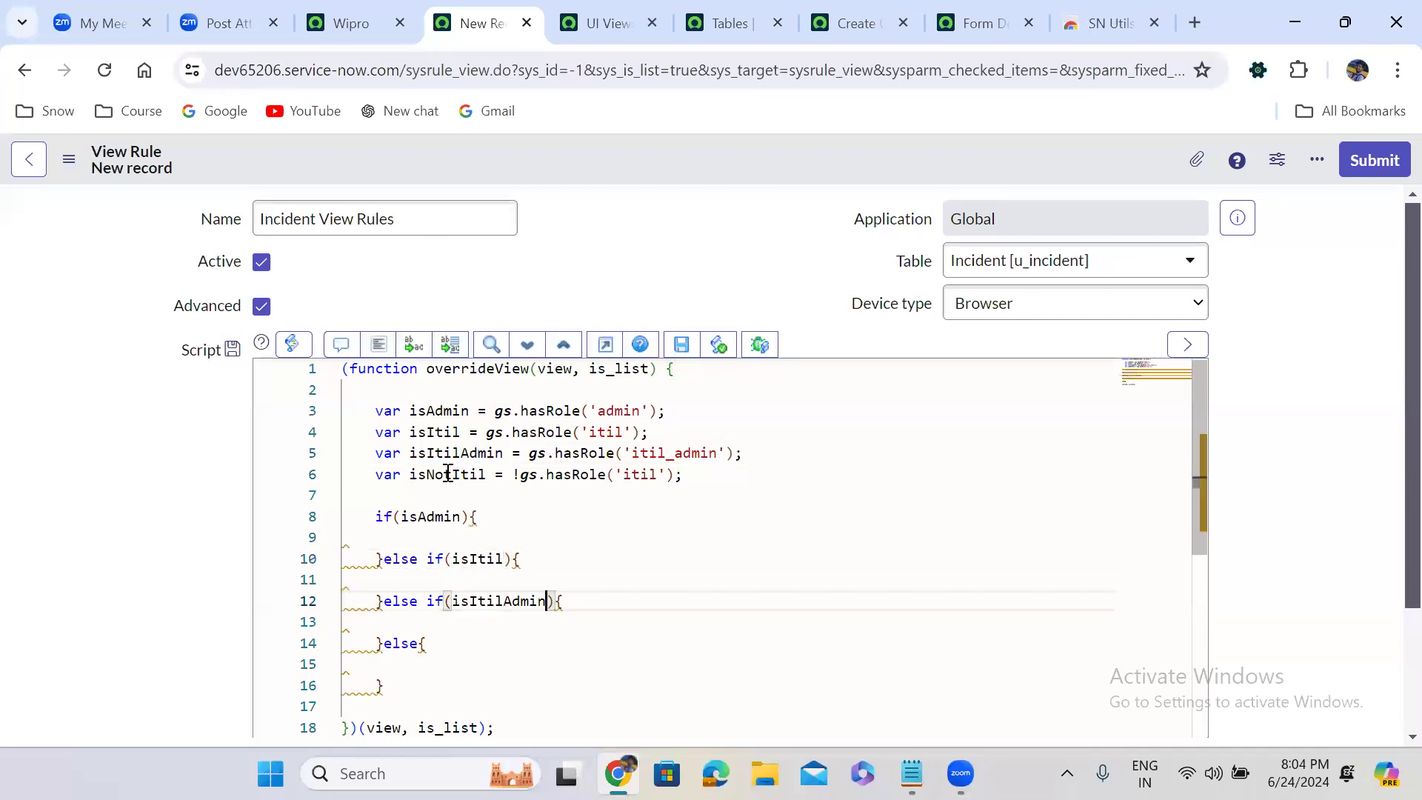
Inside the isAdmin block, add a statement that assigns an empty quoted string to answer, ending with a semicolon
{"action": "double_click", "coordinate": [451, 474]}
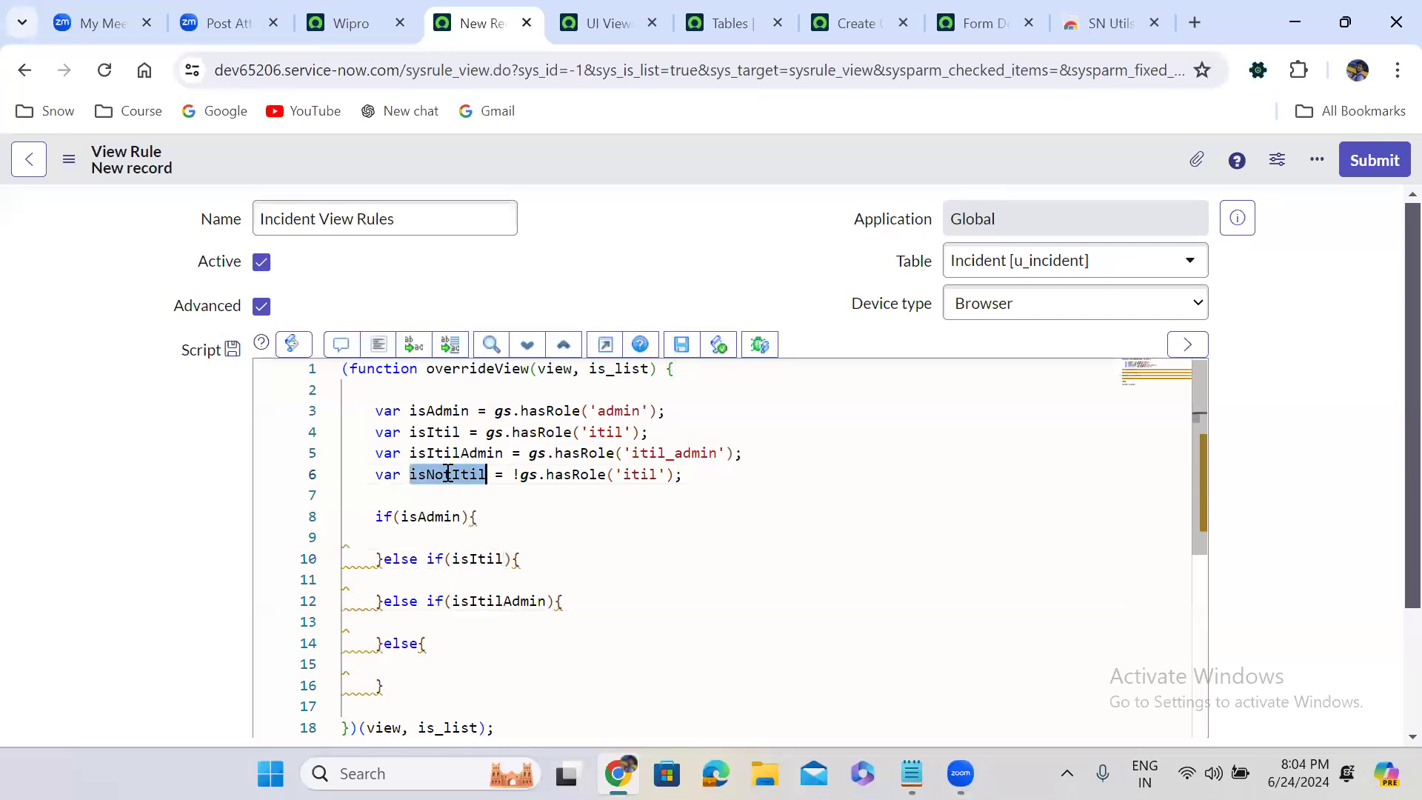
{"action": "left_click", "coordinate": [416, 669]}
{"action": "left_click", "coordinate": [416, 539]}
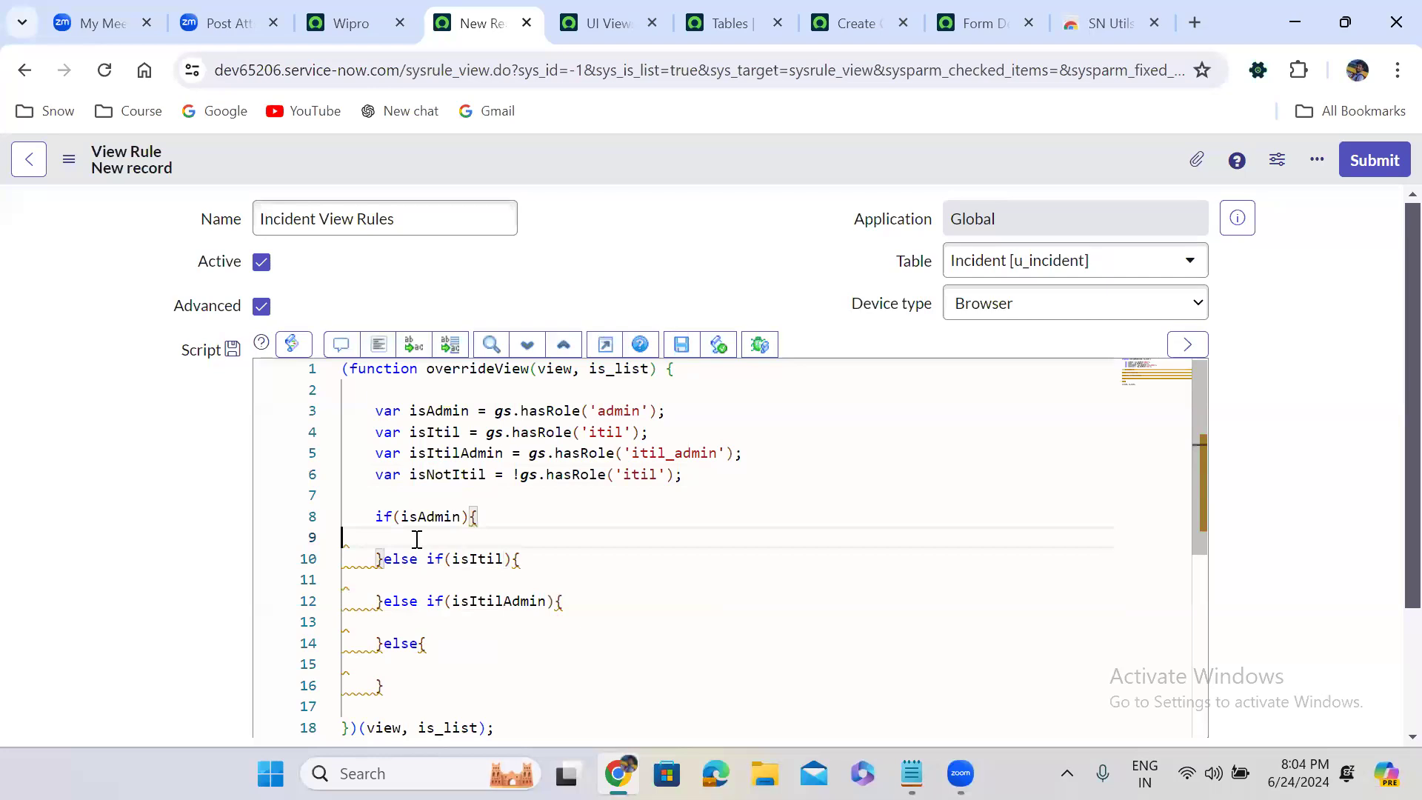
{"action": "type", "text": "answer = ''"}
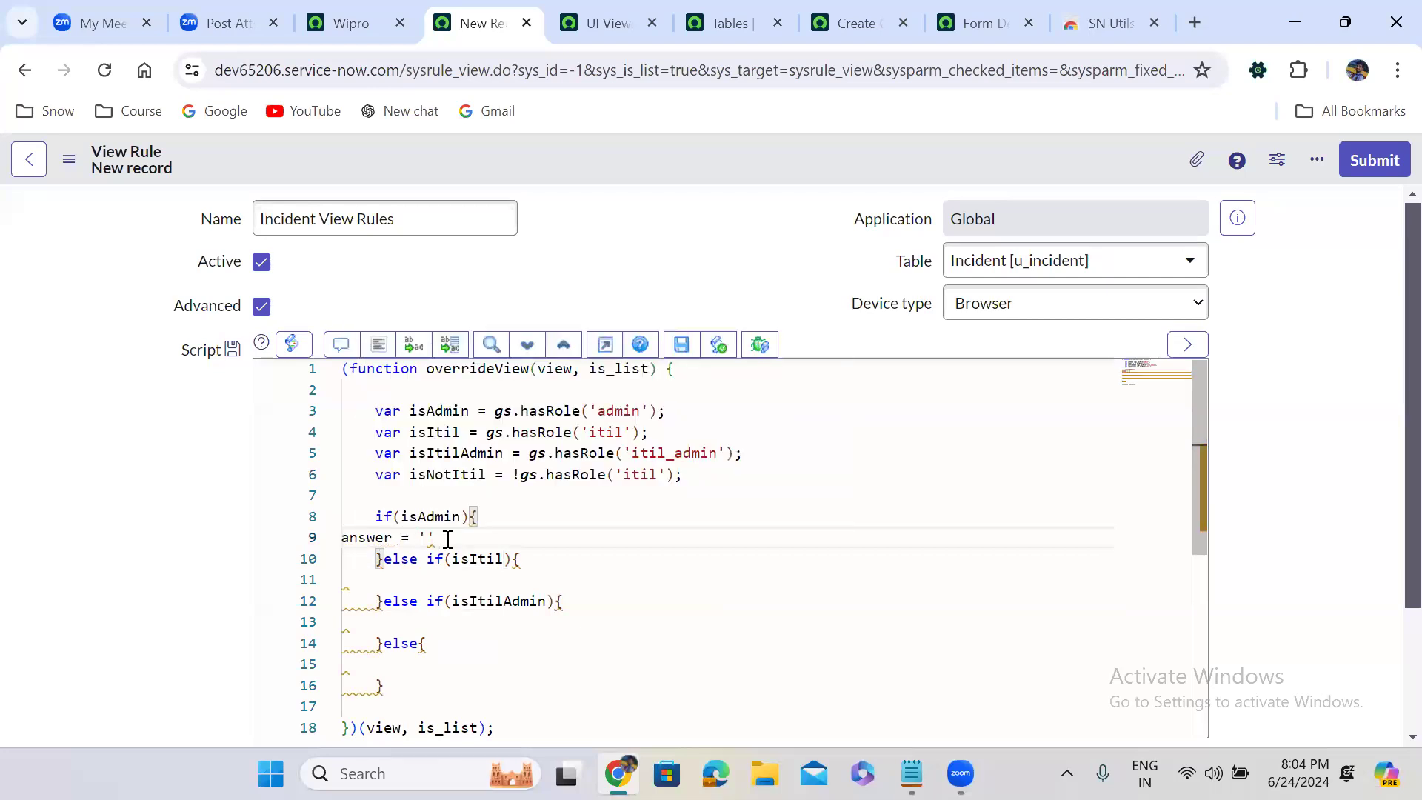
{"action": "type", "text": ";"}
Copy default_view from the Views and View Rules note in Notepad into the isAdmin answer's quotes, and reformat the script
{"action": "left_click", "coordinate": [912, 774]}
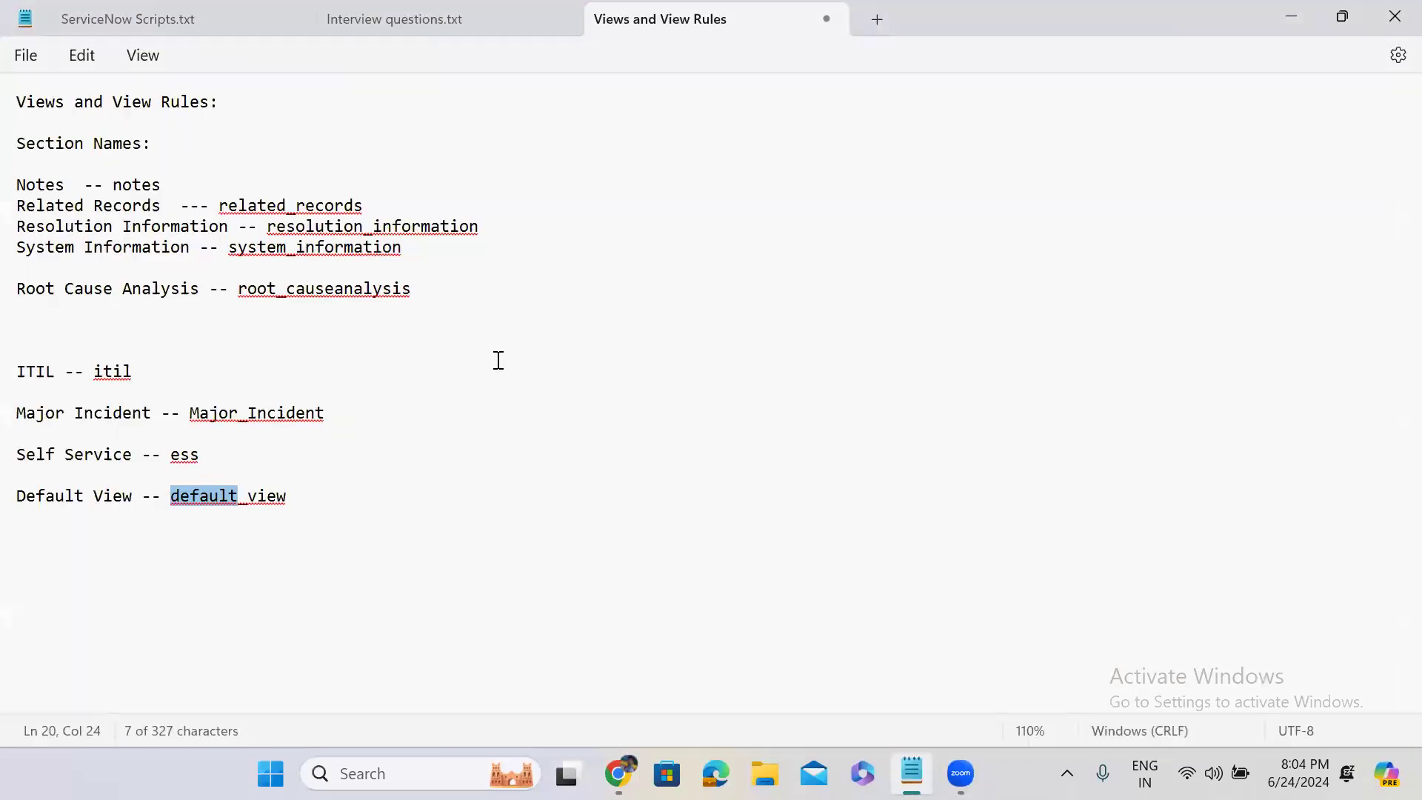
{"action": "left_click", "coordinate": [234, 480]}
{"action": "left_click_drag", "start_coordinate": [172, 497], "coordinate": [294, 495]}
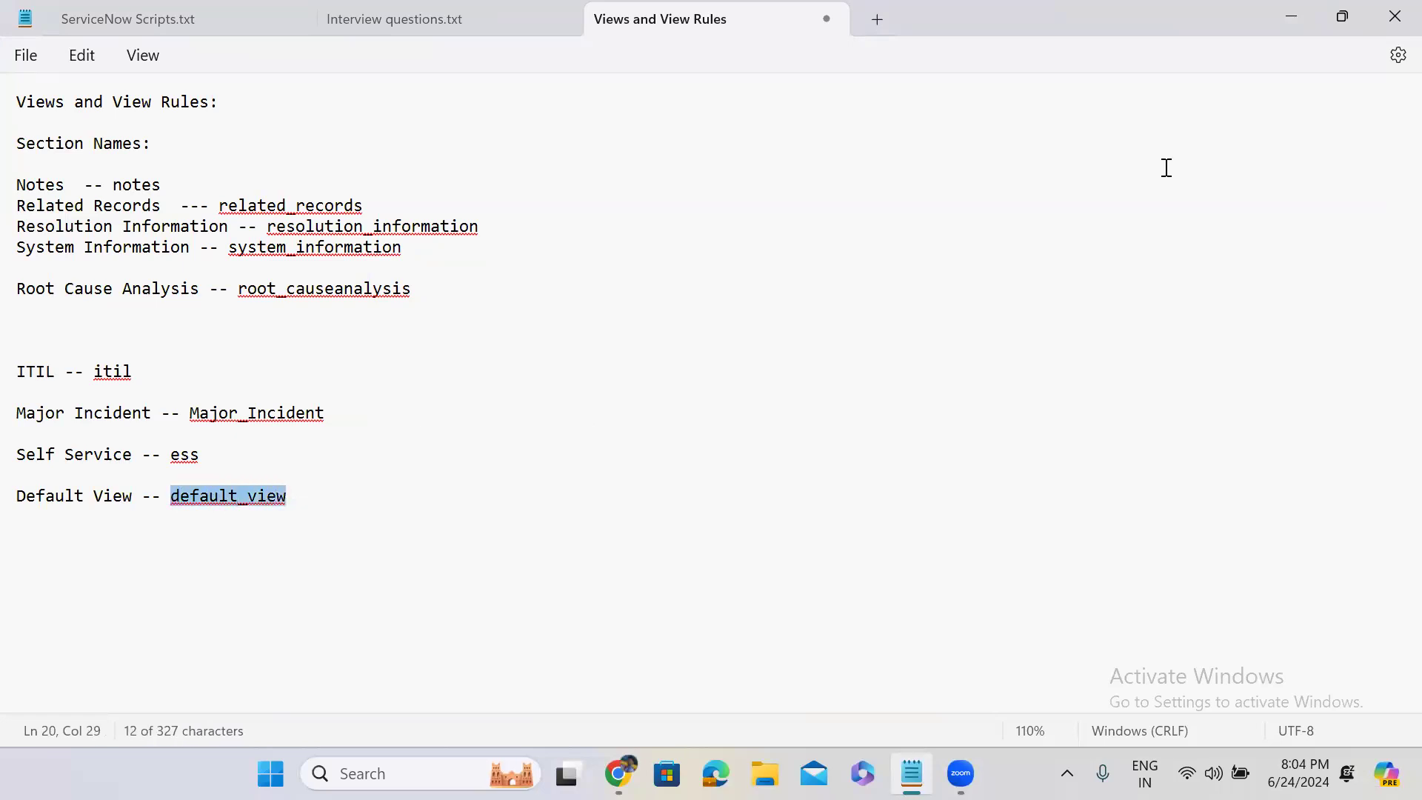
{"action": "left_click", "coordinate": [1291, 21]}
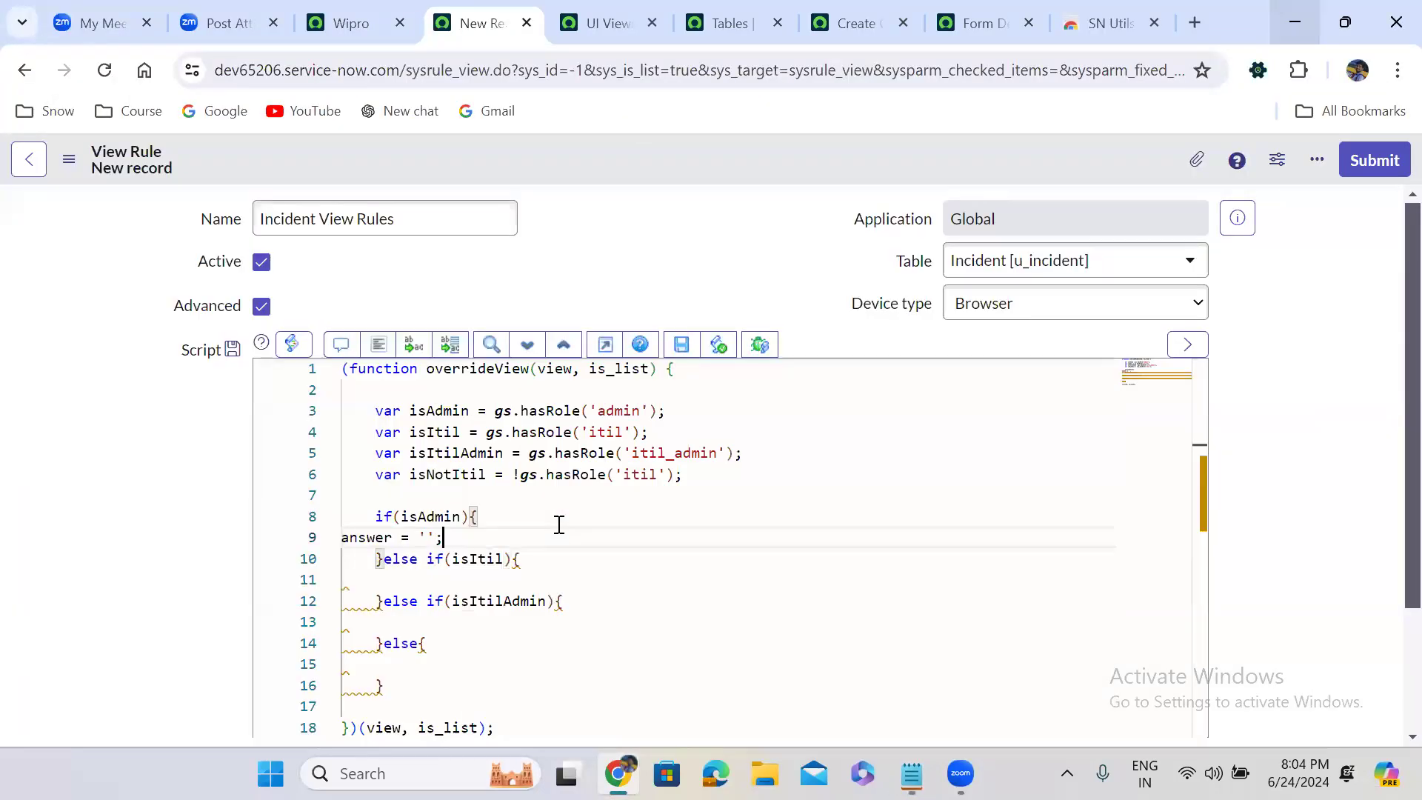
{"action": "key", "text": "ctrl+v"}
{"action": "left_click", "coordinate": [378, 346]}
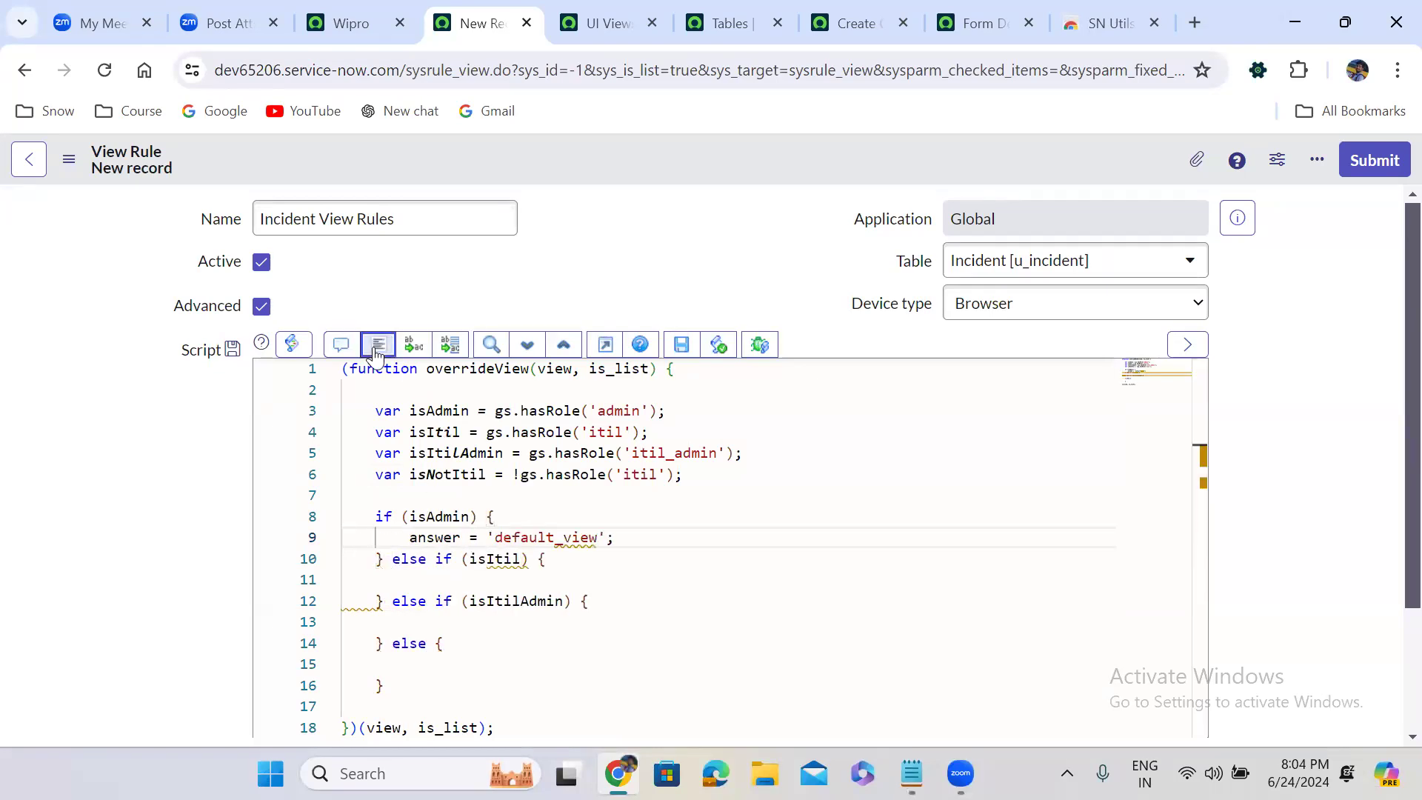
Duplicate the answer statement into the isItil branch and set its value to 'itil'
{"action": "left_click_drag", "start_coordinate": [397, 543], "coordinate": [635, 534]}
{"action": "key", "text": "ctrl+c"}
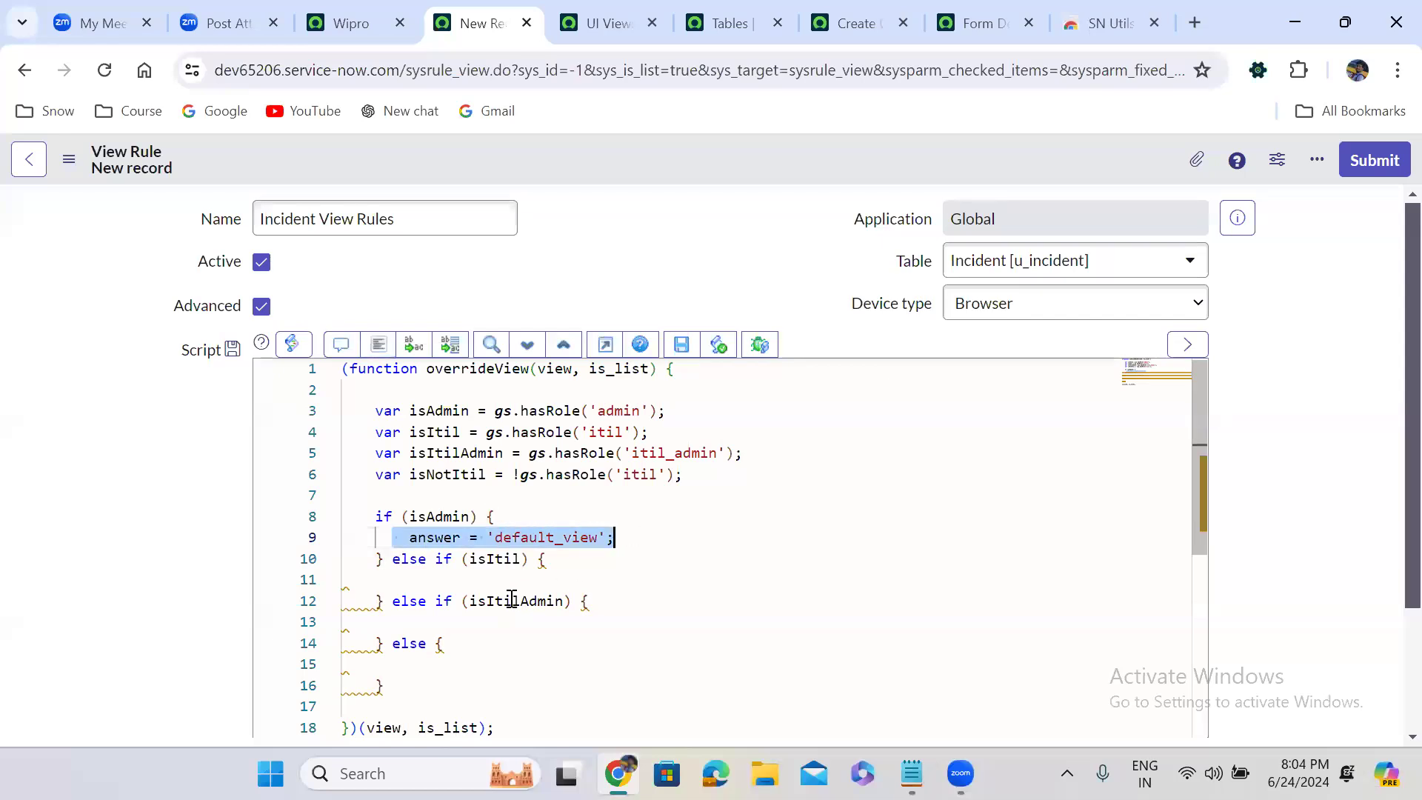
{"action": "left_click", "coordinate": [459, 585]}
{"action": "key", "text": "ctrl+v"}
{"action": "double_click", "coordinate": [498, 585]}
{"action": "type", "text": "itil"}
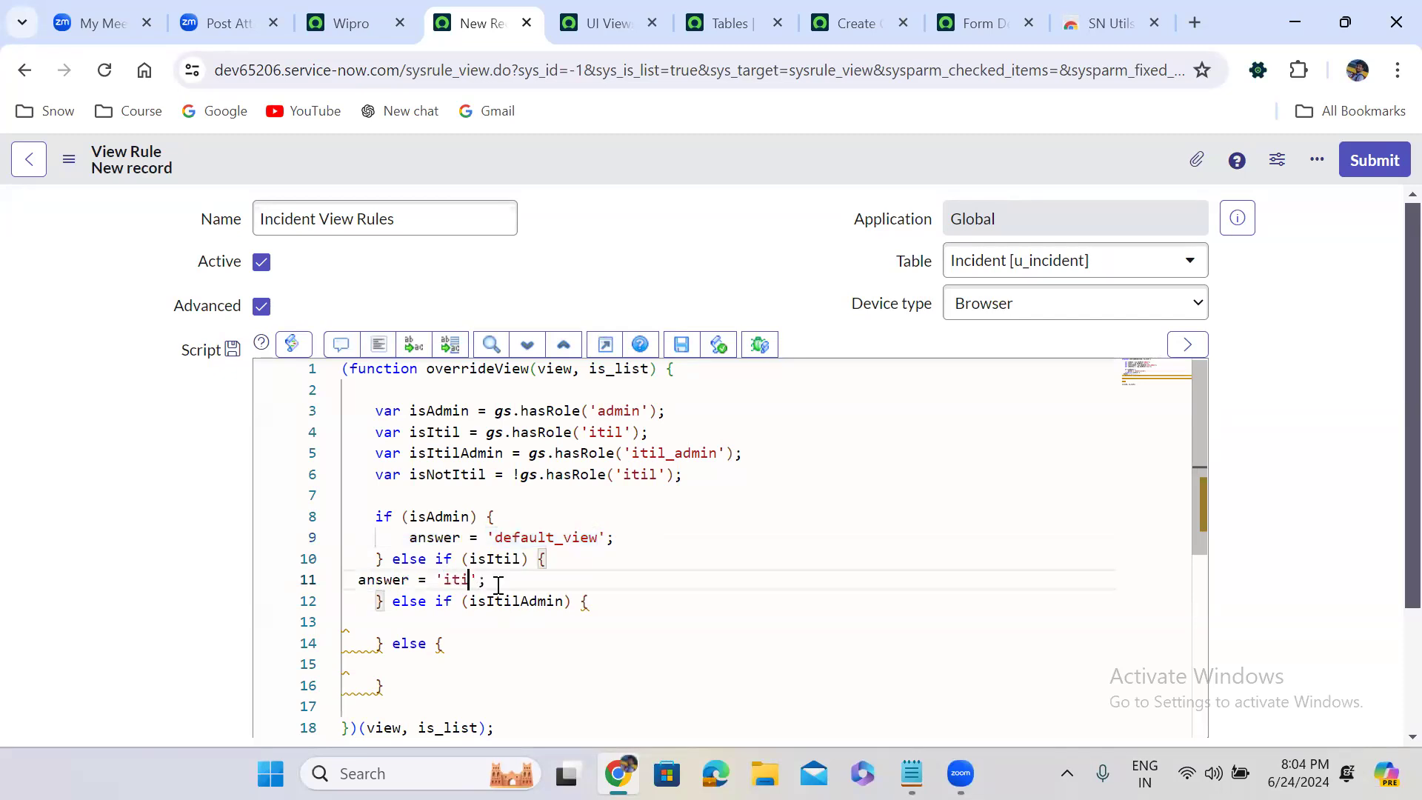
Paste the answer statement into the isItilAdmin branch and set its value to 'Major_Incident'
{"action": "left_click", "coordinate": [437, 622]}
{"action": "key", "text": "ctrl+v"}
{"action": "double_click", "coordinate": [481, 622]}
{"action": "type", "text": "Major_Incident"}
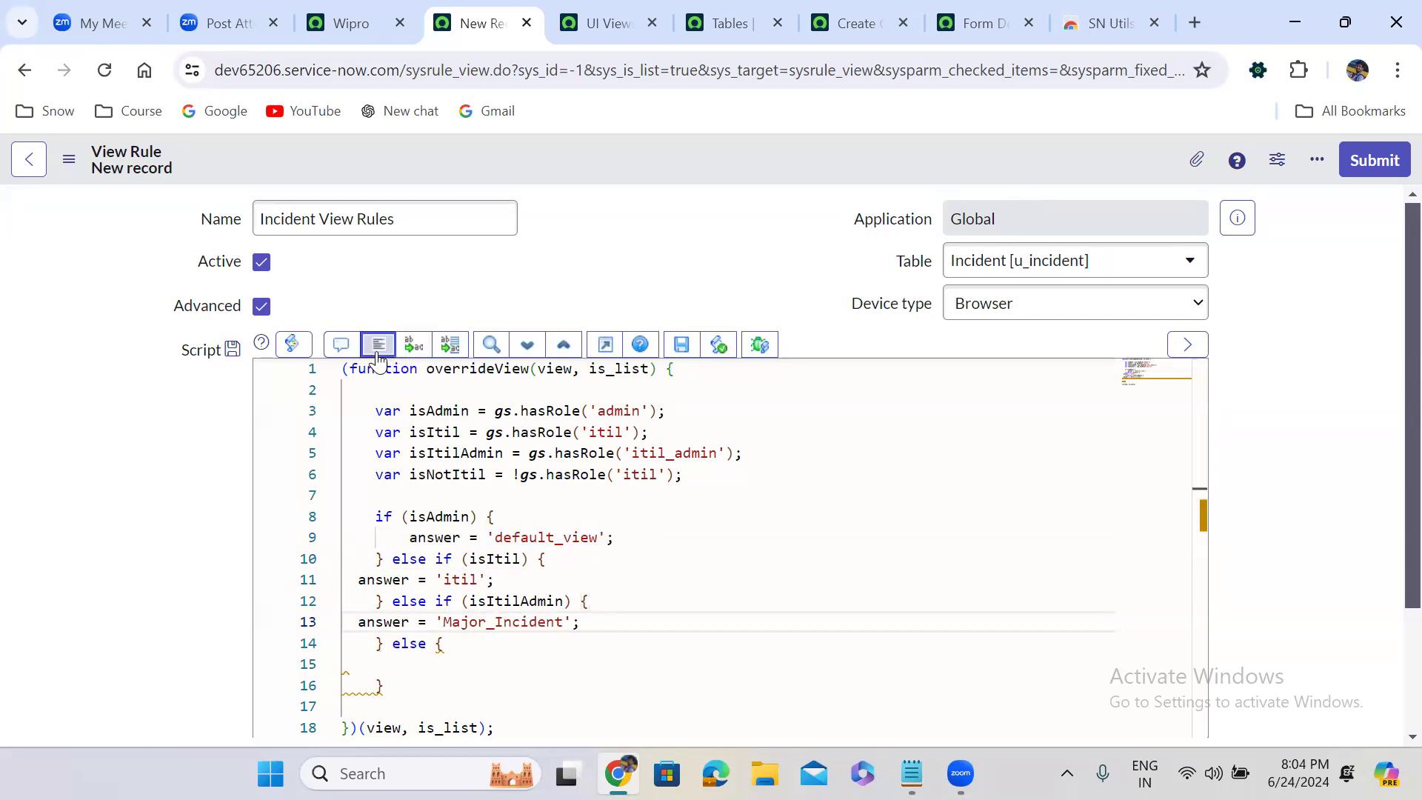
In the final else branch, write the statement answer = 'ess';
{"action": "left_click", "coordinate": [426, 672]}
{"action": "type", "text": "answer "}
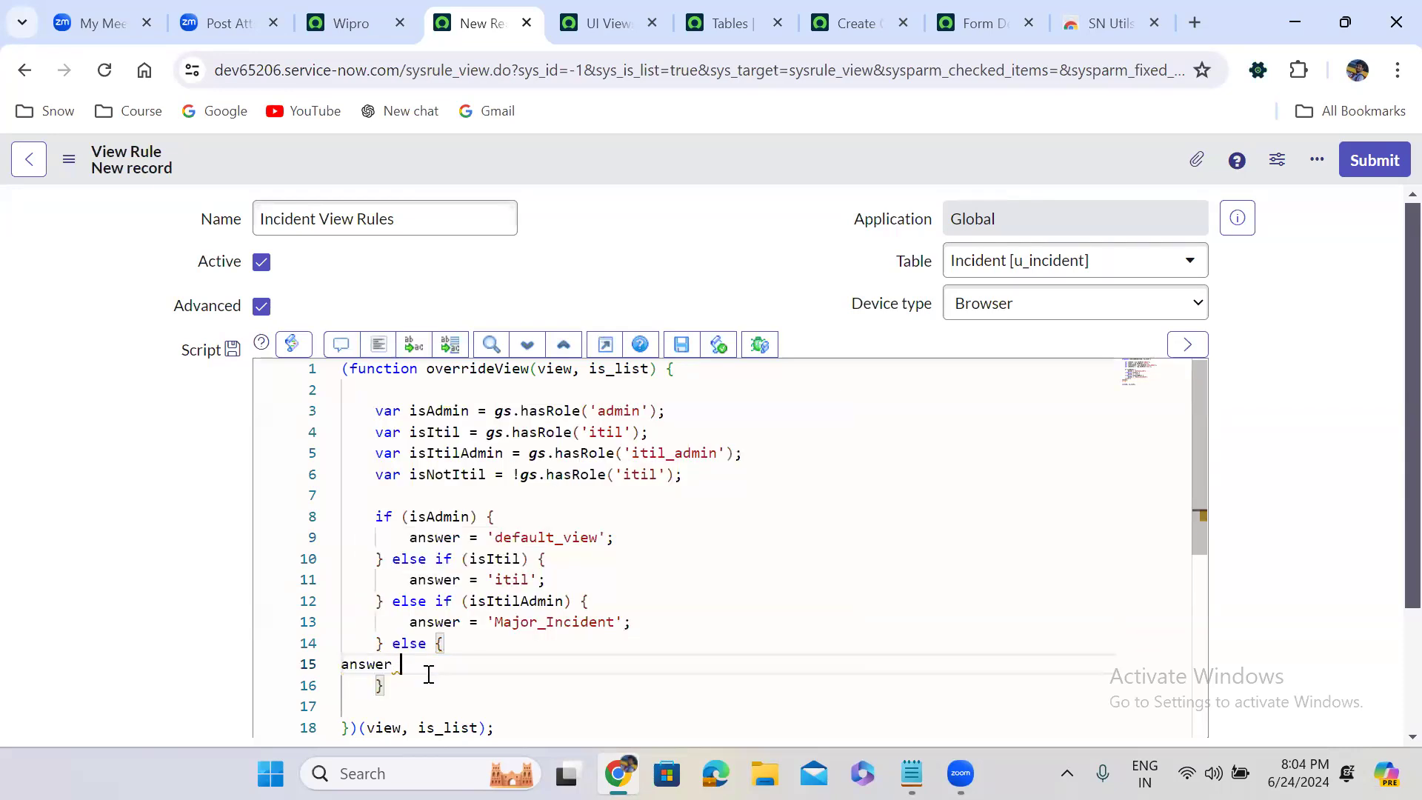
{"action": "type", "text": "= 'ess';"}
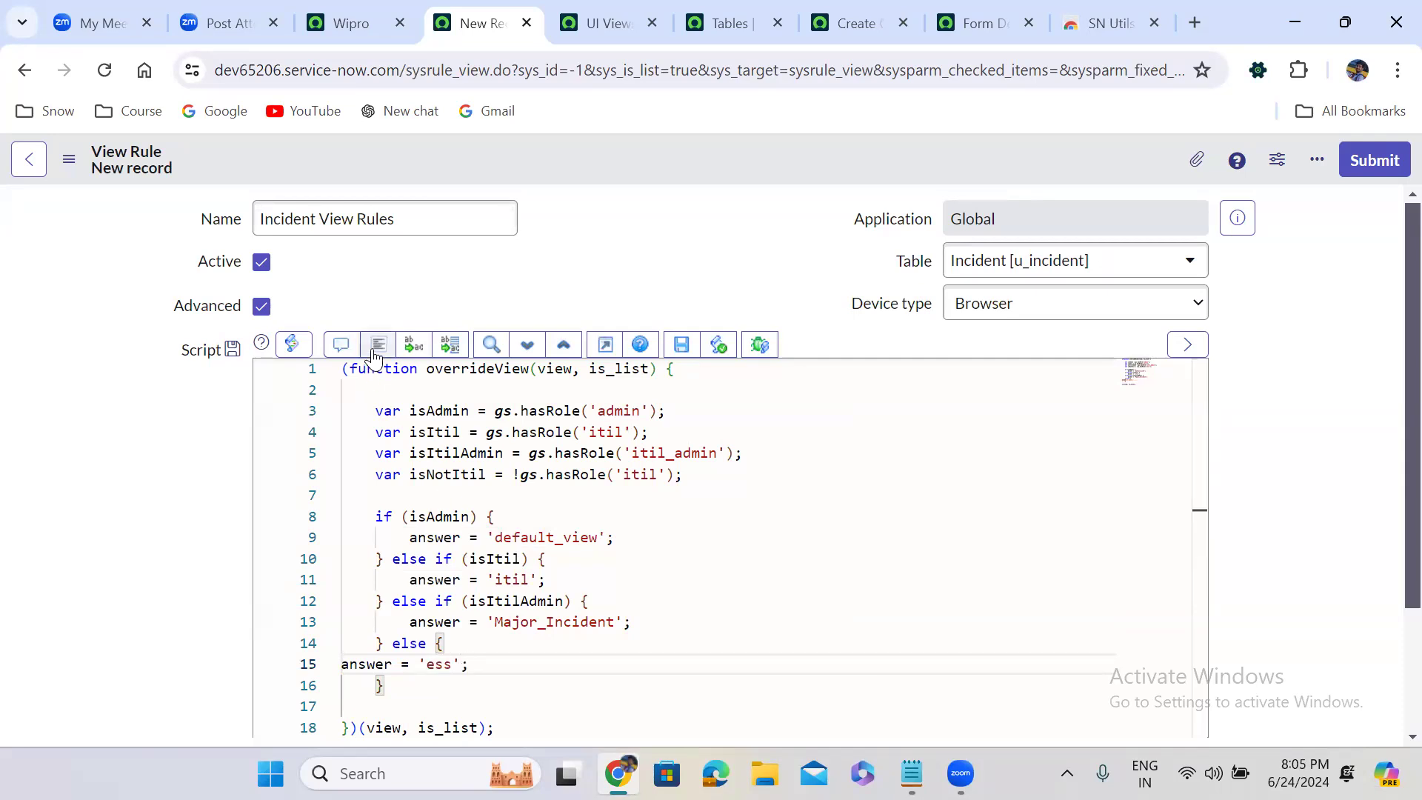
Reformat the script code and save the view rule record
{"action": "left_click", "coordinate": [376, 348]}
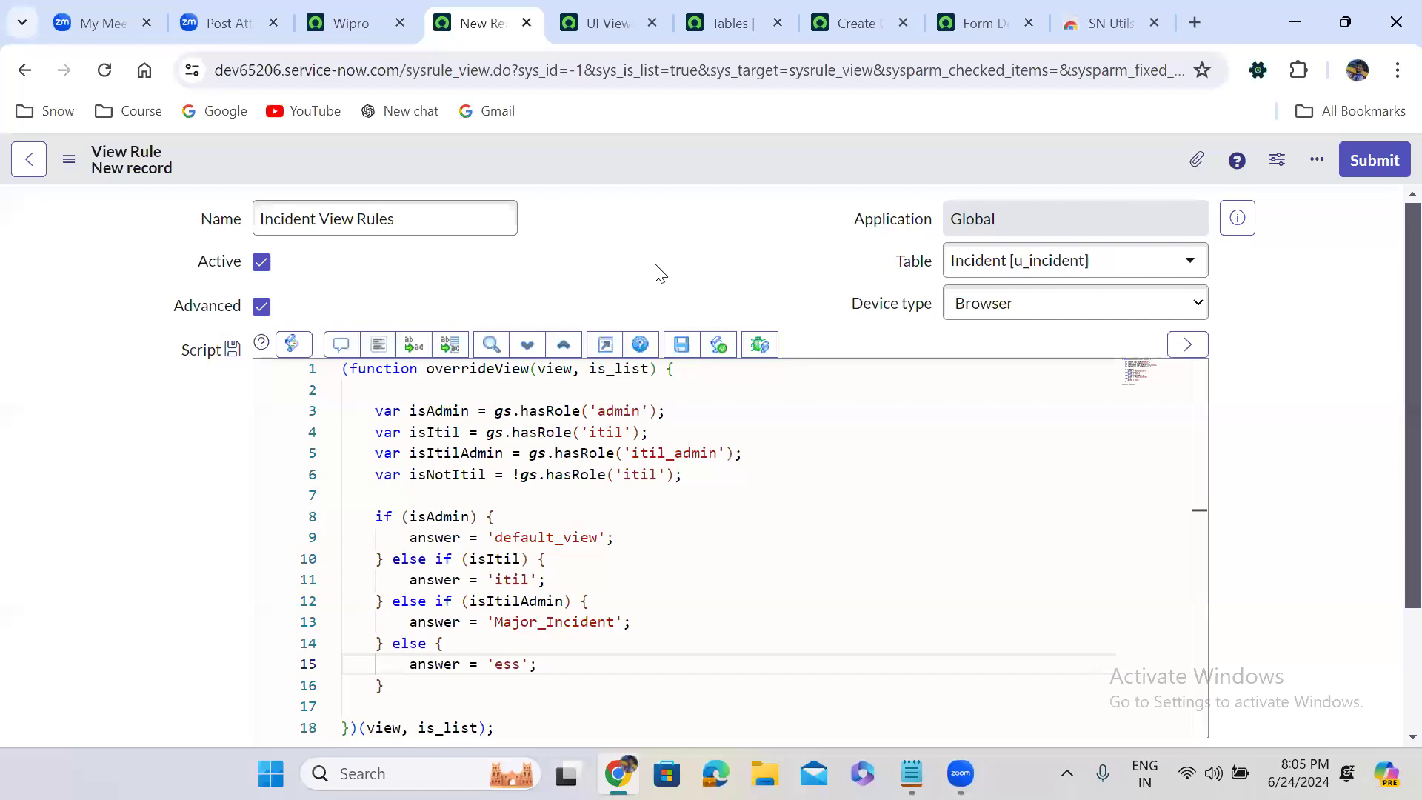
{"action": "right_click", "coordinate": [660, 155]}
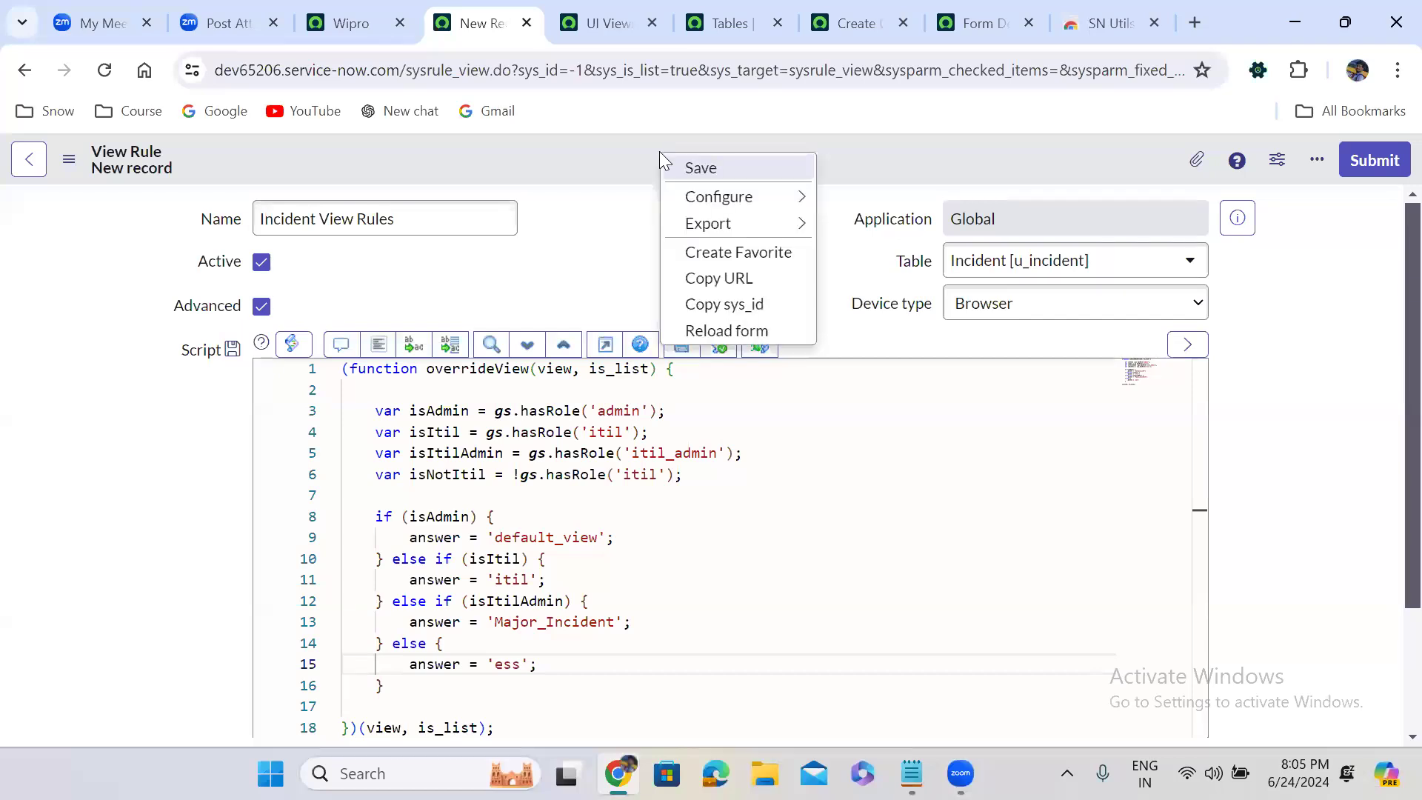
{"action": "left_click", "coordinate": [708, 167]}
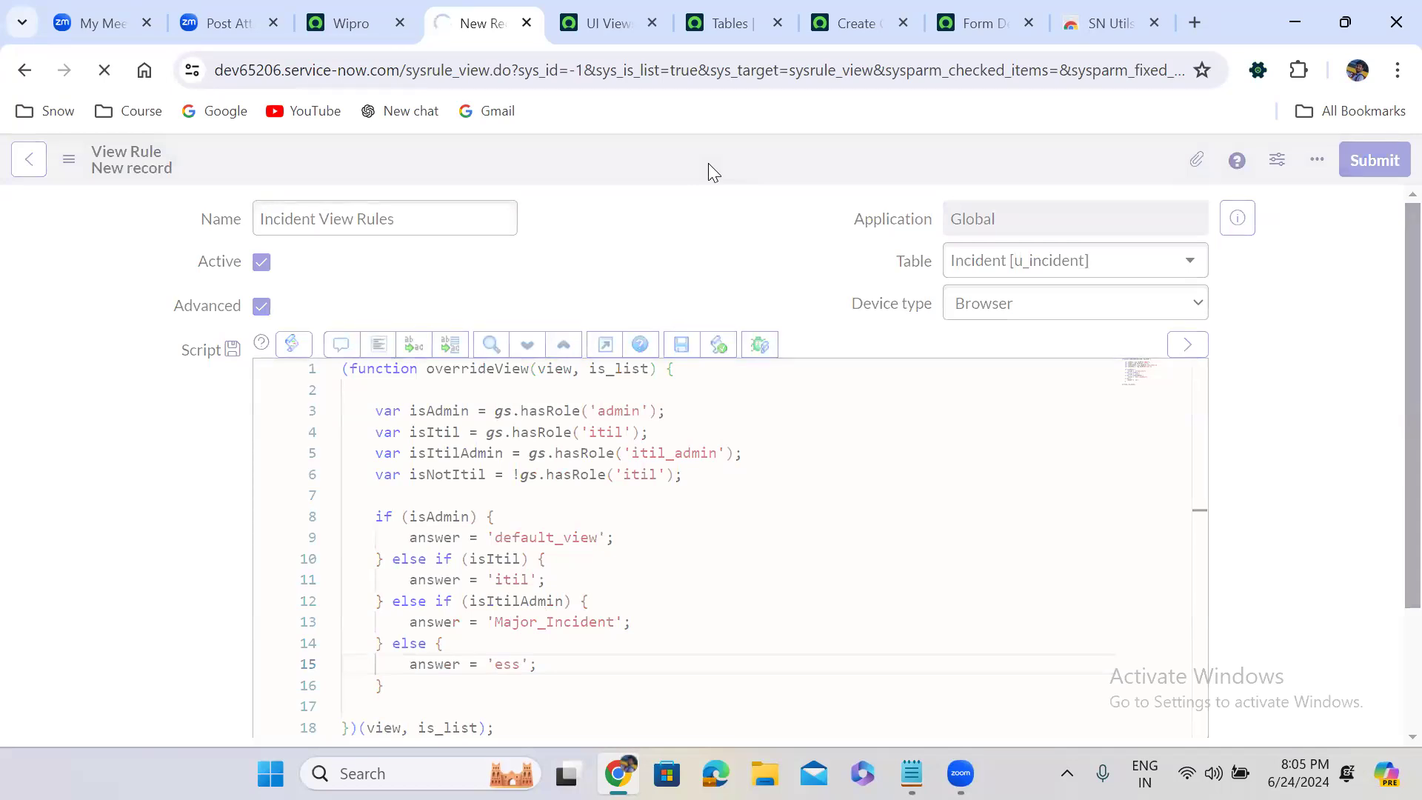
On the Wipro home page, end the current user impersonation to return to the original account
{"action": "left_click", "coordinate": [351, 23]}
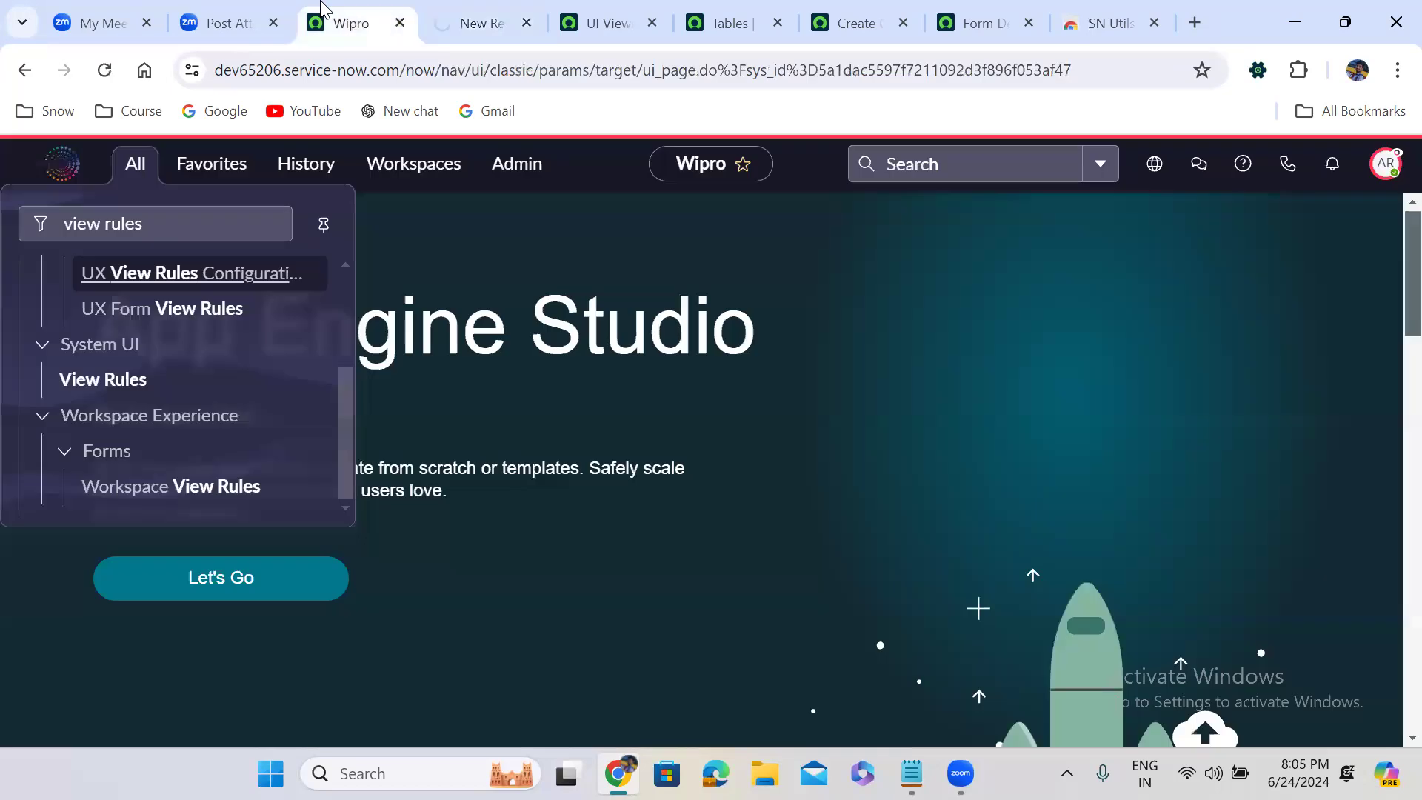
{"action": "left_click", "coordinate": [1387, 167]}
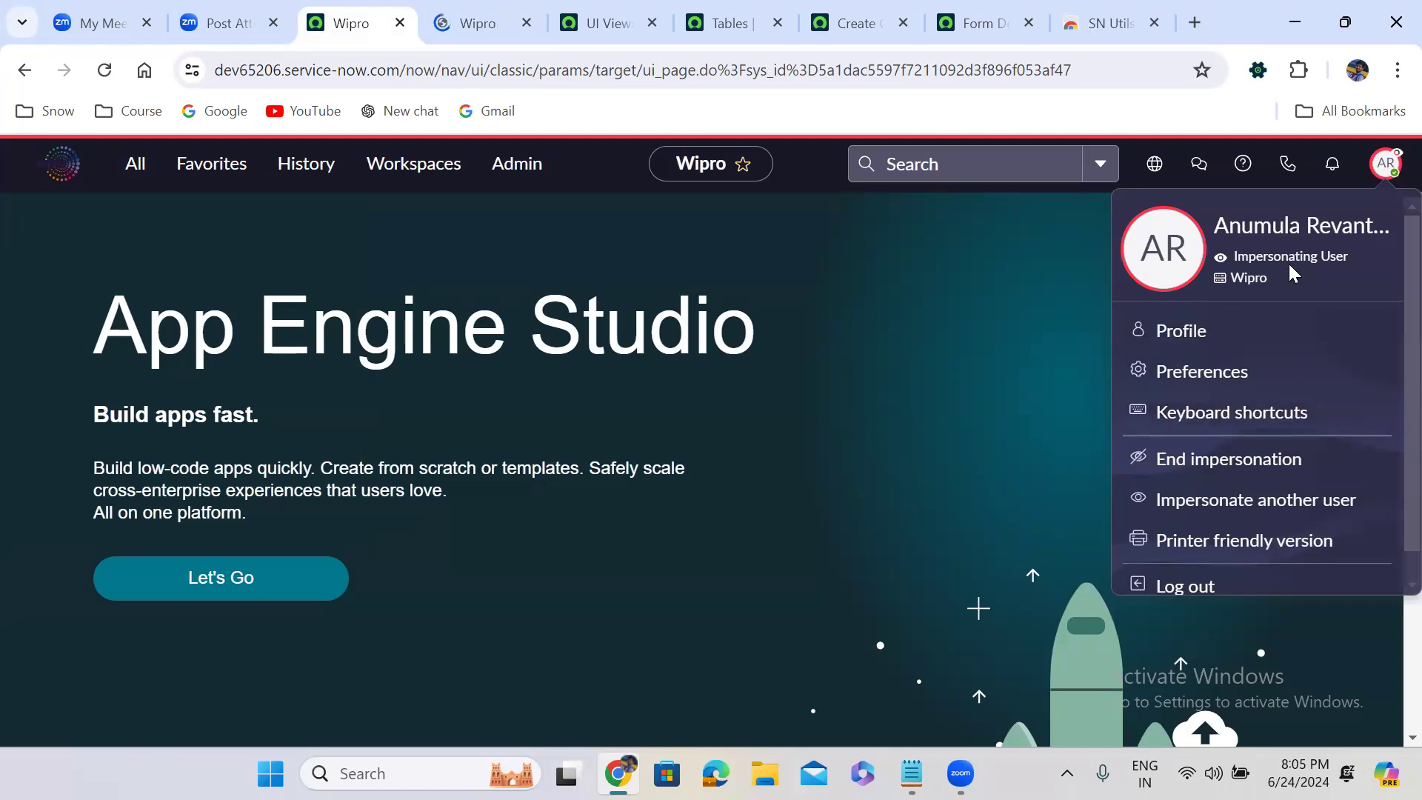
{"action": "left_click", "coordinate": [999, 291]}
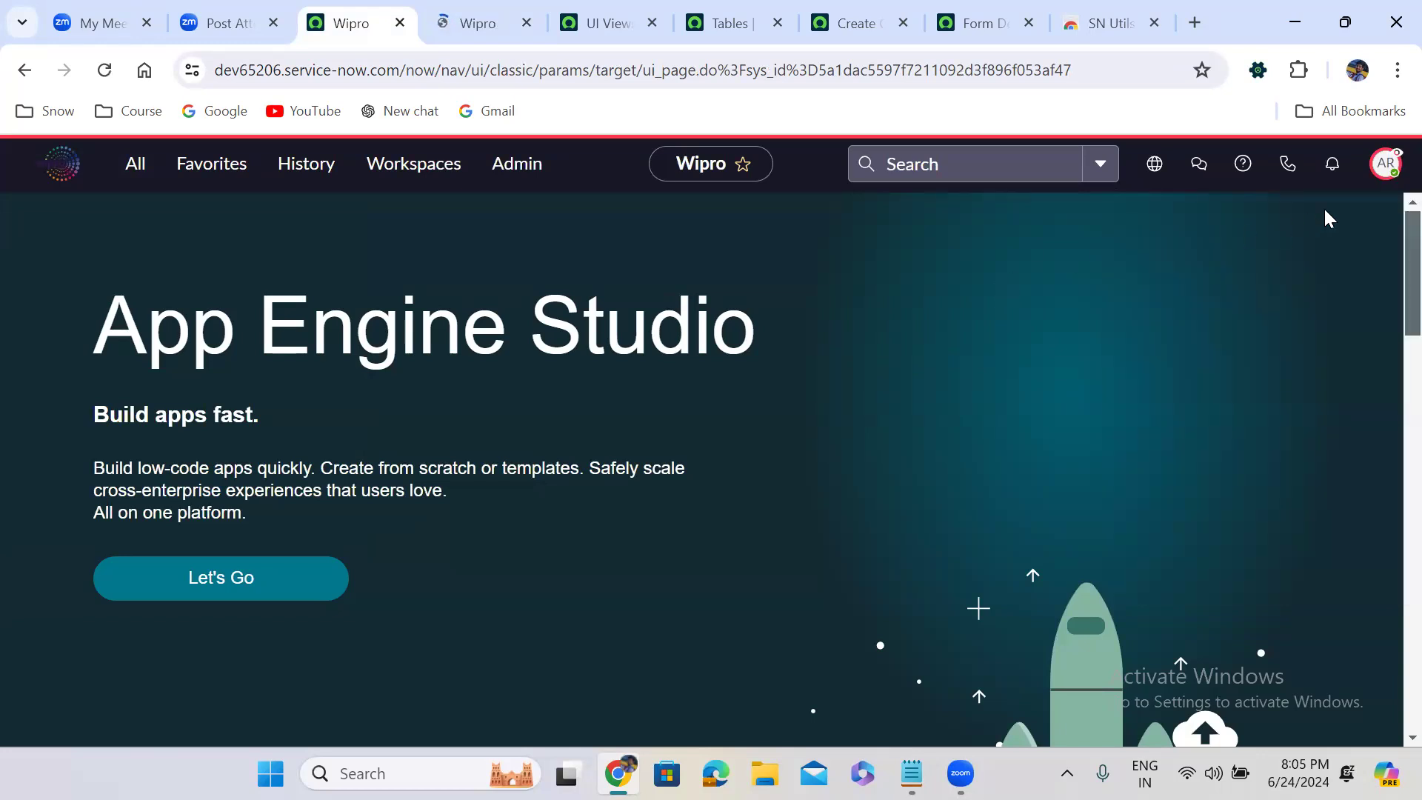
{"action": "left_click", "coordinate": [1384, 165]}
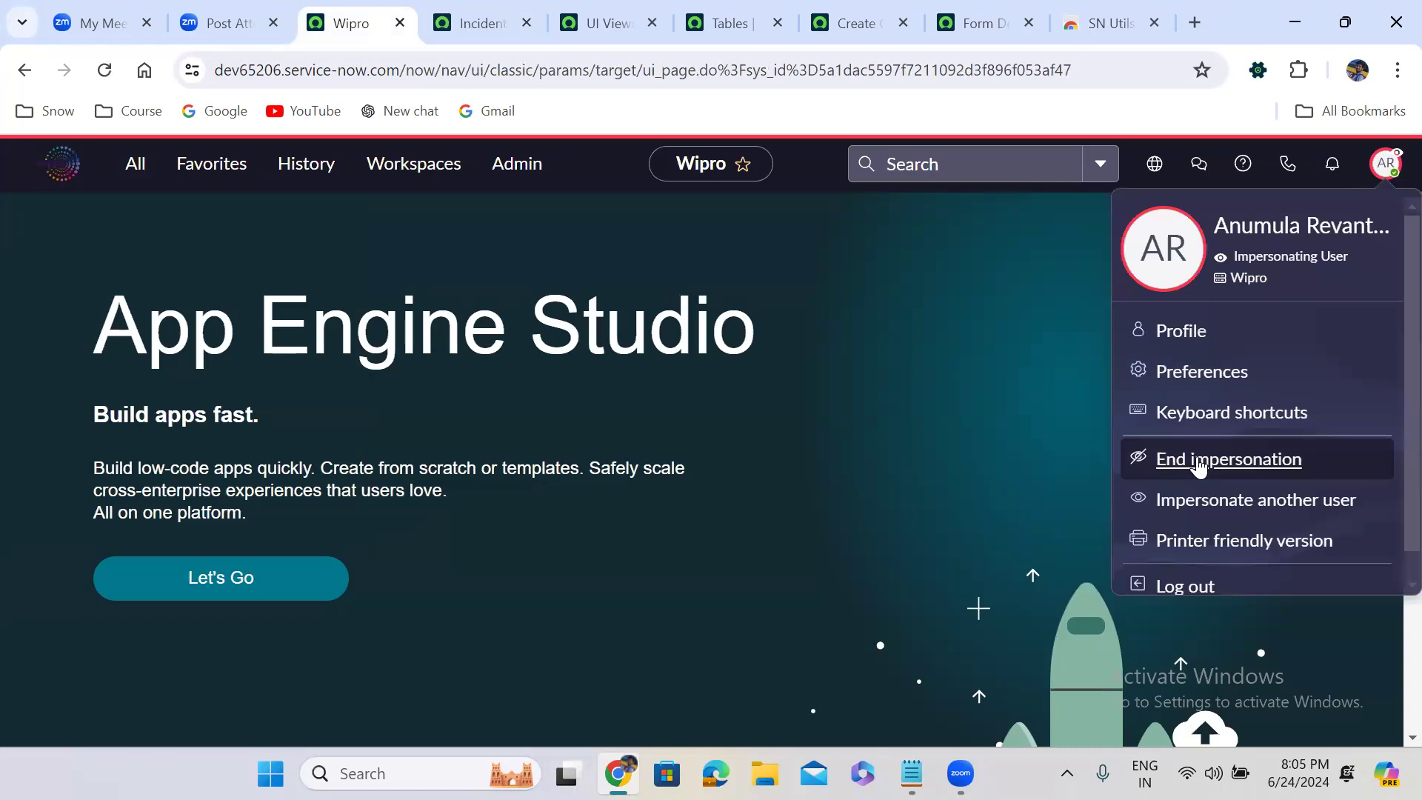
{"action": "left_click", "coordinate": [1200, 465]}
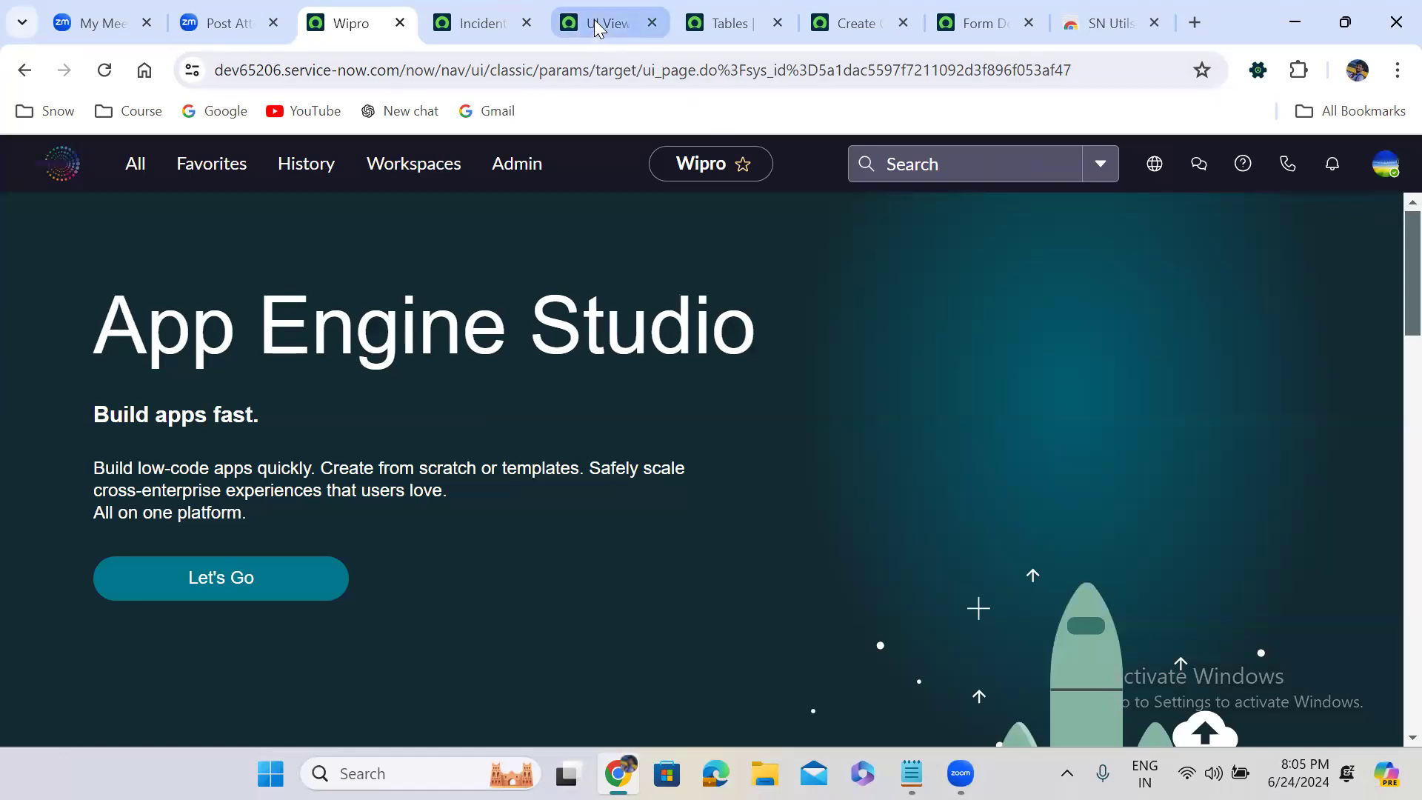
Reload the new Incident record form to check which view the rule applies for the current account
{"action": "left_click", "coordinate": [517, 17]}
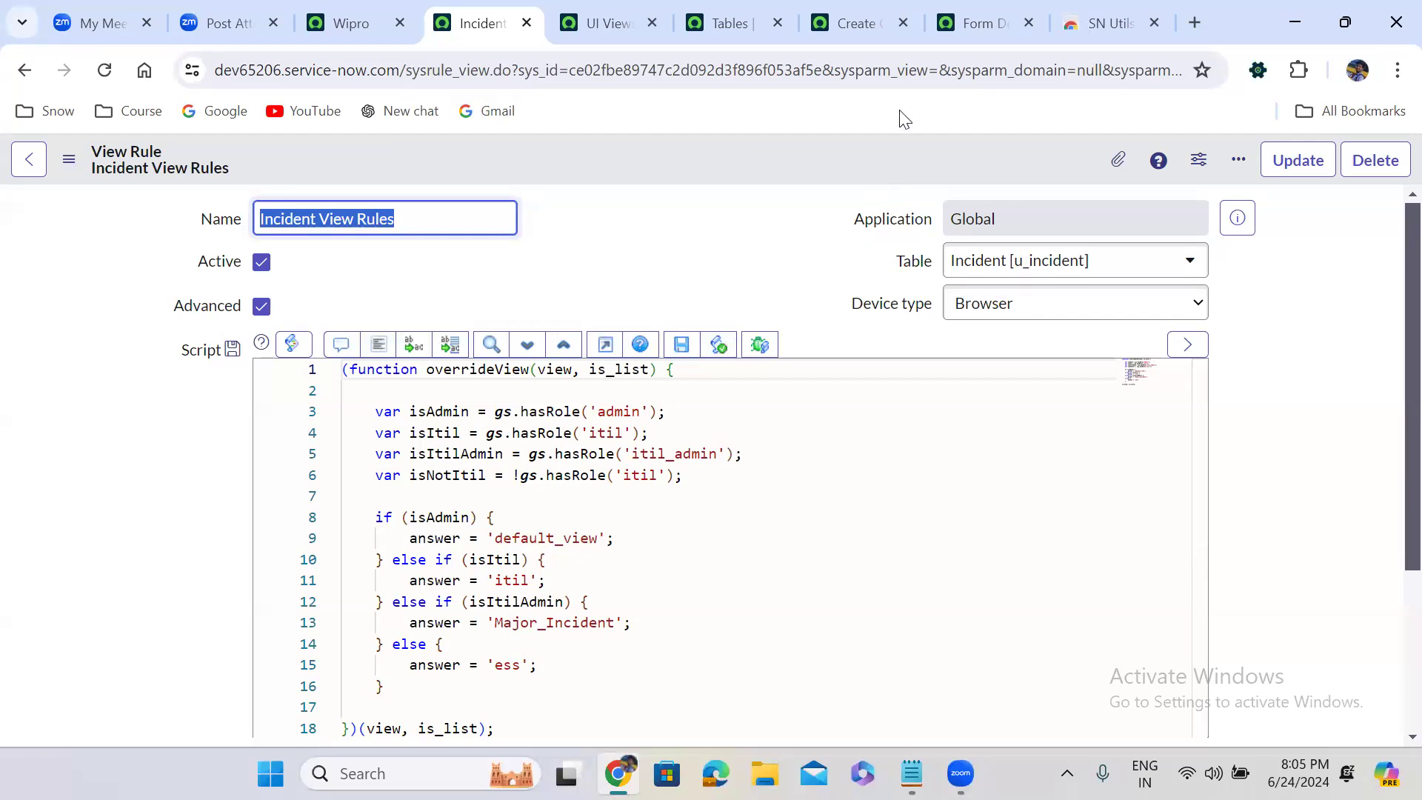
{"action": "left_click", "coordinate": [863, 12]}
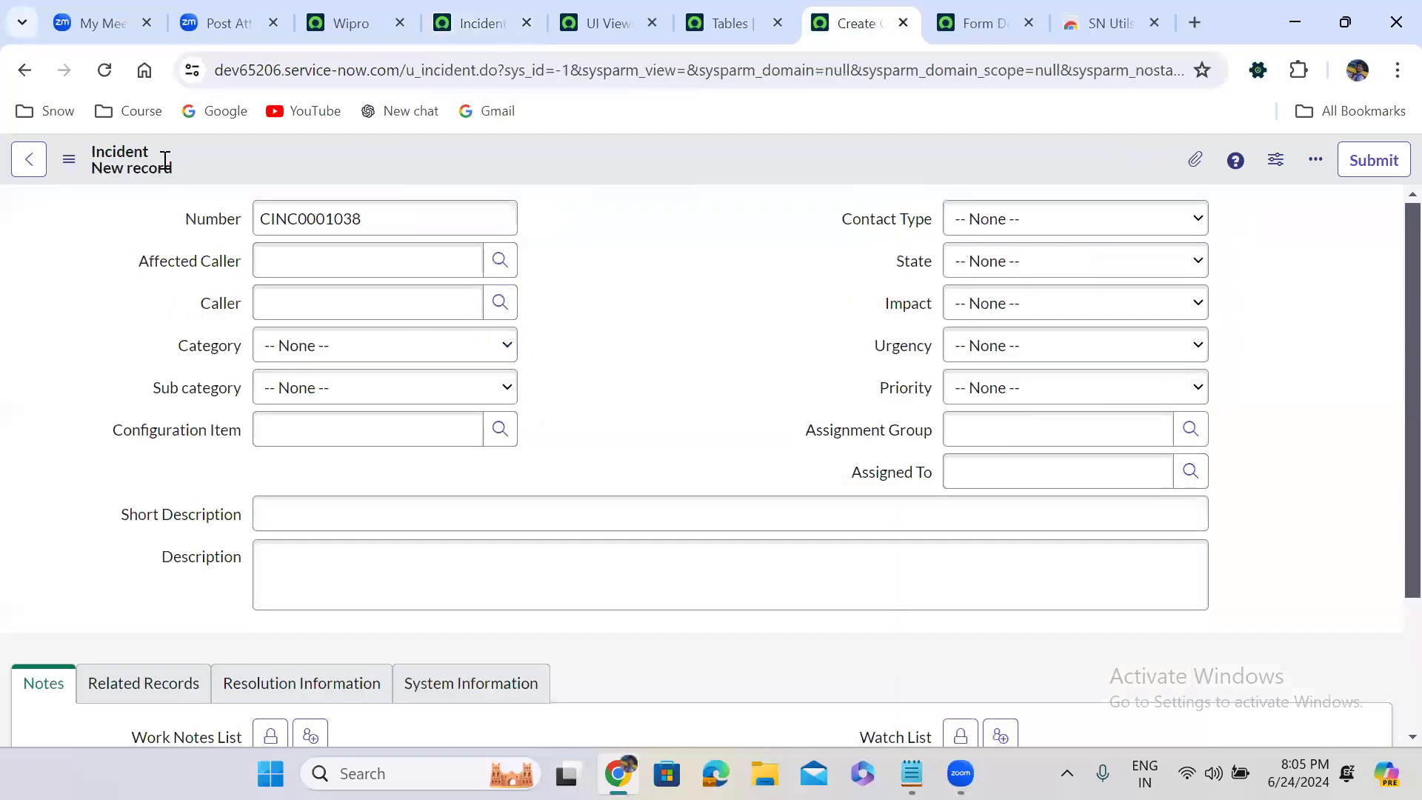
{"action": "left_click", "coordinate": [105, 71]}
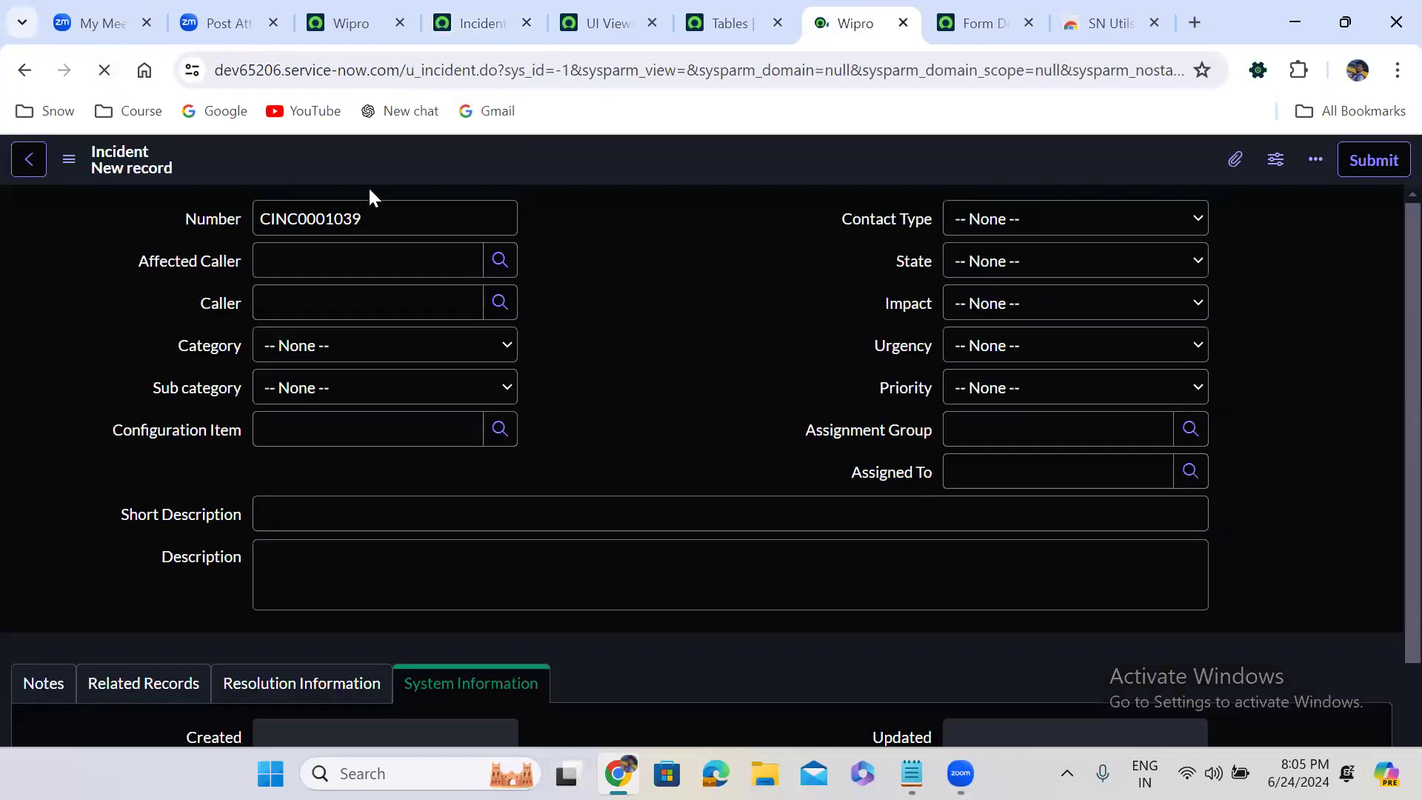
{"action": "left_click", "coordinate": [643, 260]}
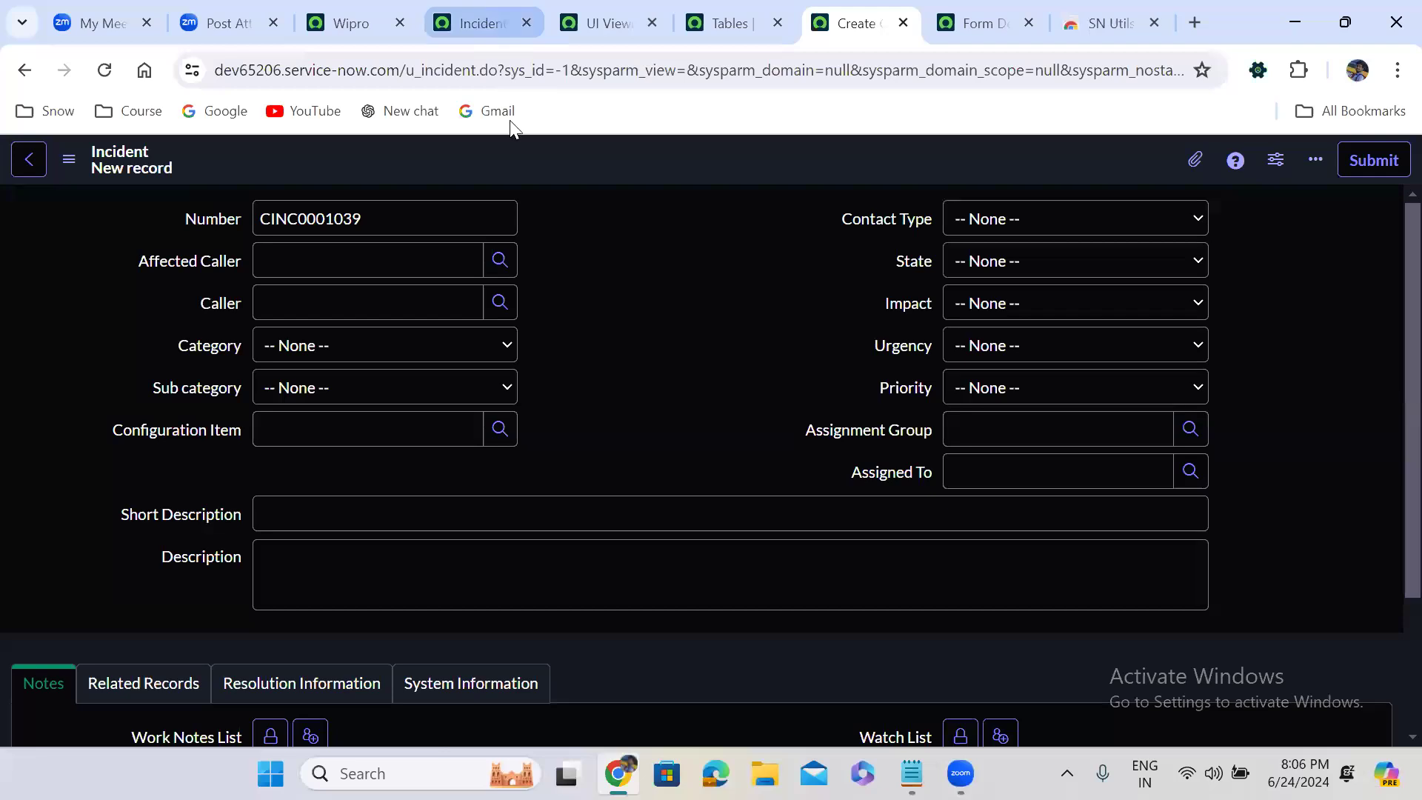
Review the view rule script's isAdmin condition and the view names assigned in the isAdmin, isItil and isItilAdmin branches
{"action": "left_click", "coordinate": [485, 24]}
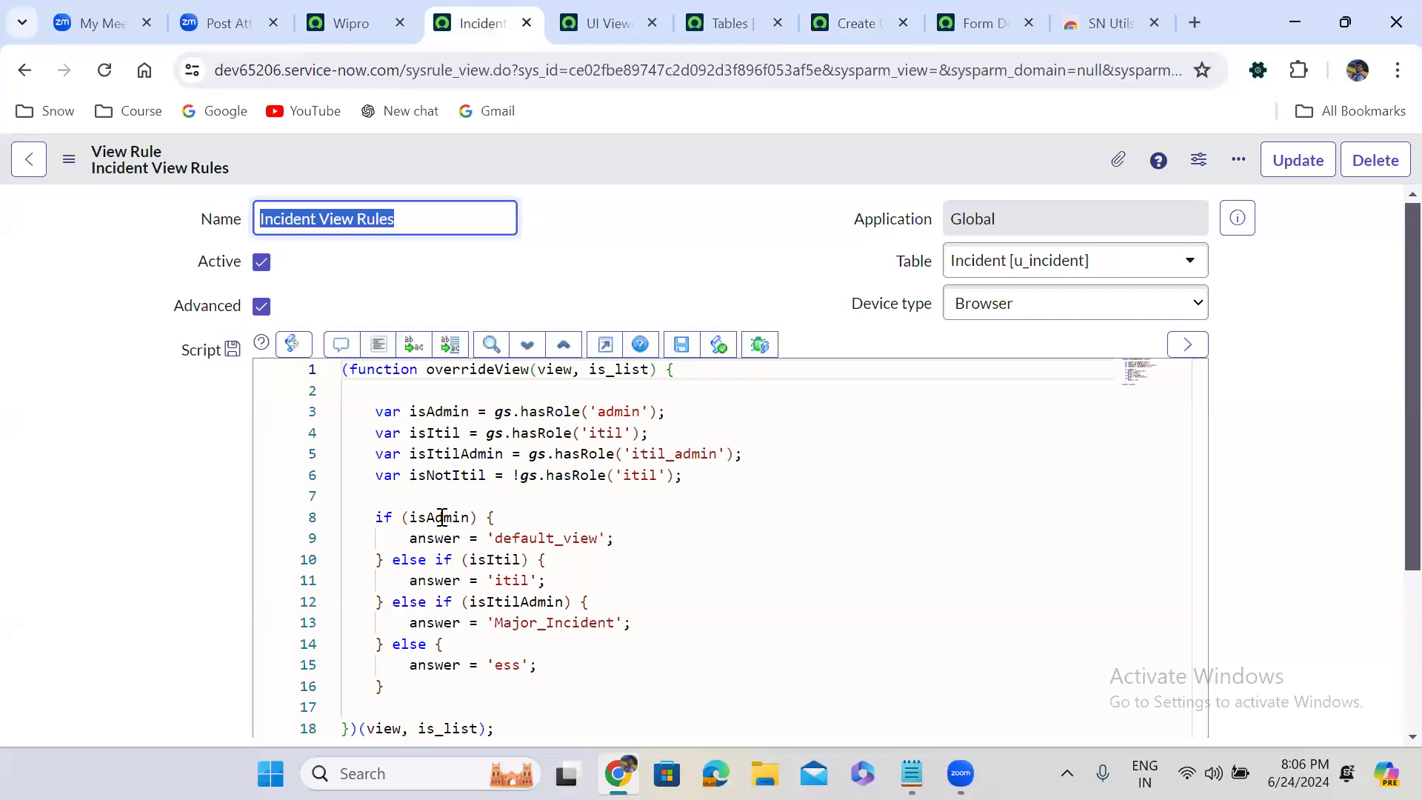
{"action": "left_click", "coordinate": [436, 517]}
{"action": "double_click", "coordinate": [439, 517]}
{"action": "double_click", "coordinate": [546, 538]}
{"action": "double_click", "coordinate": [511, 580]}
{"action": "double_click", "coordinate": [548, 622]}
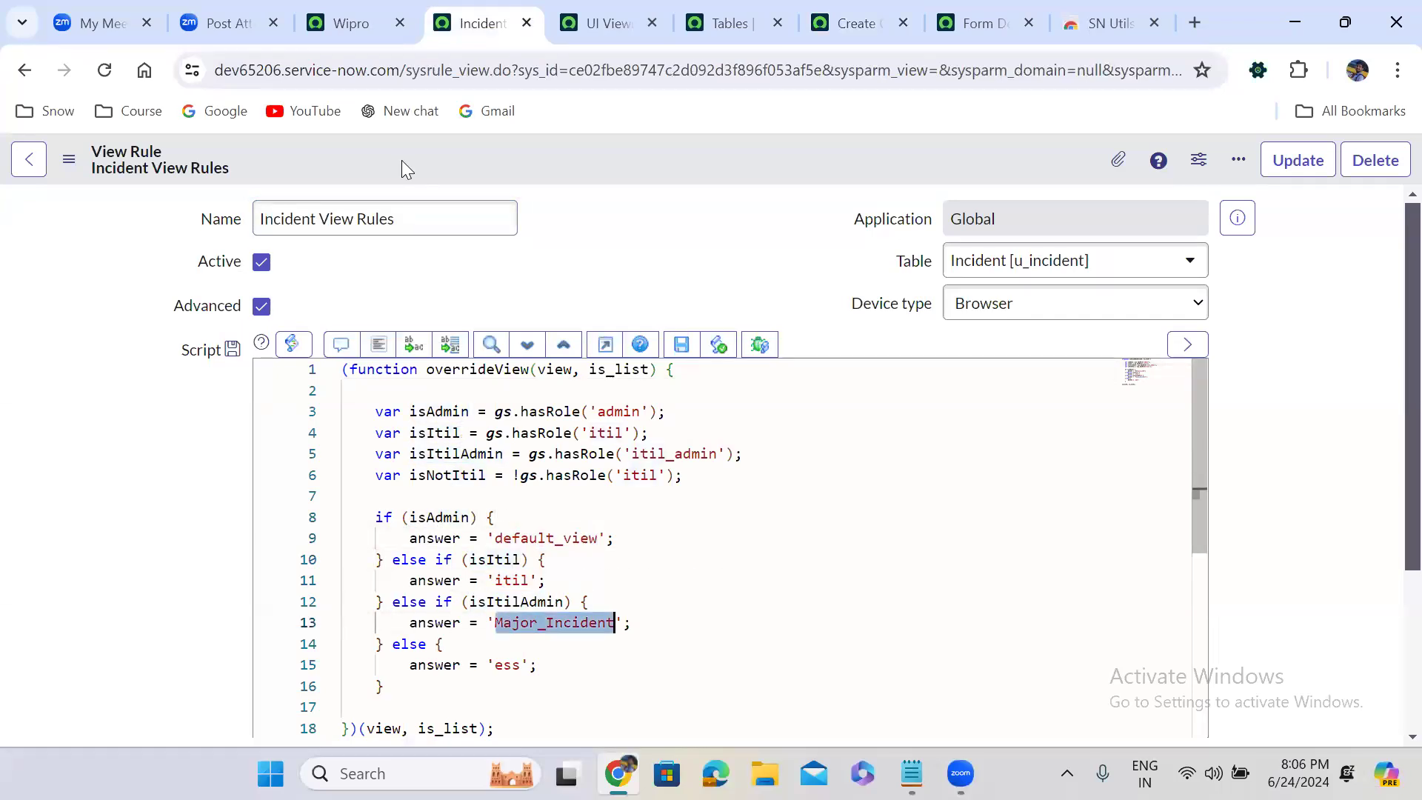
Open the user table list with sys_user.LIST and open the first listed user's record
{"action": "left_click", "coordinate": [351, 17]}
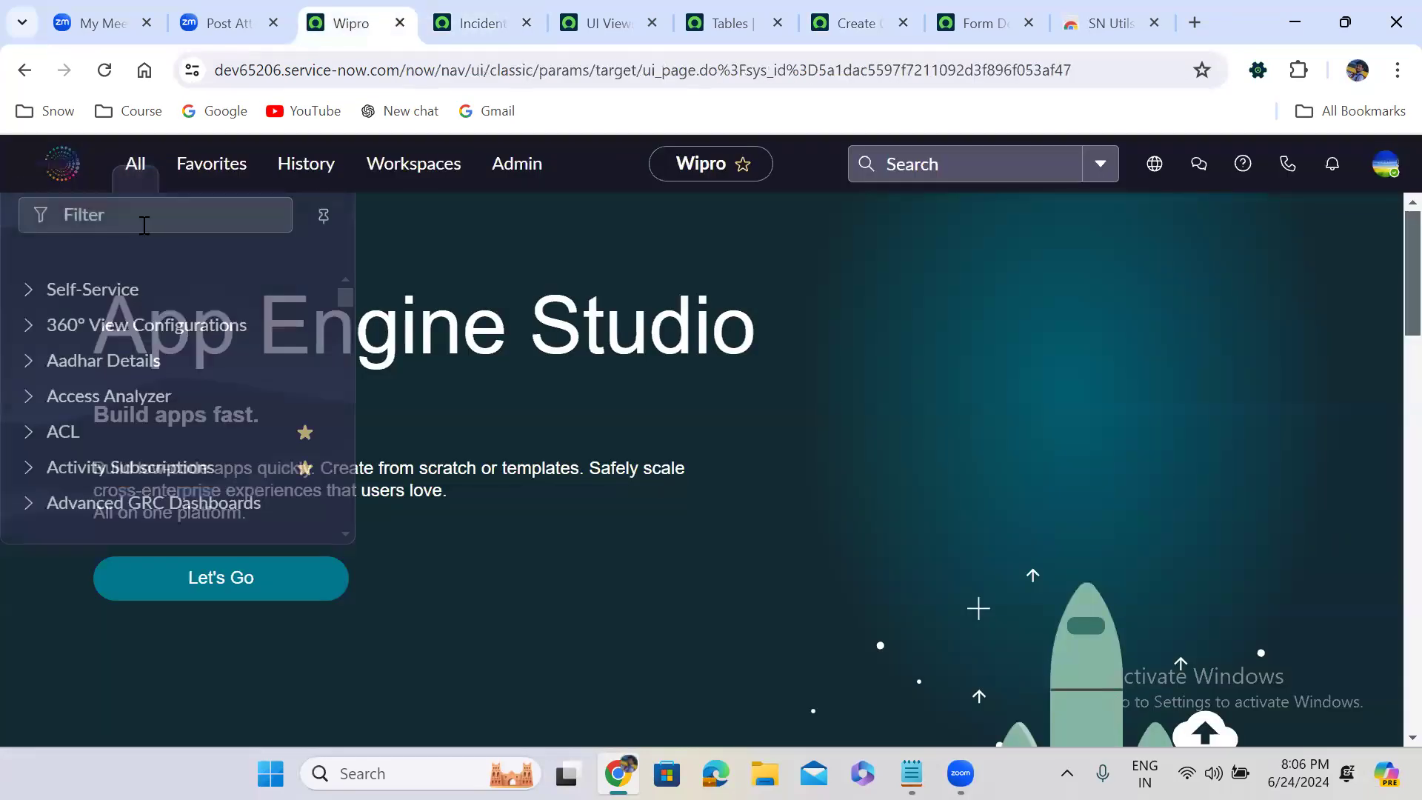
{"action": "left_click", "coordinate": [144, 226]}
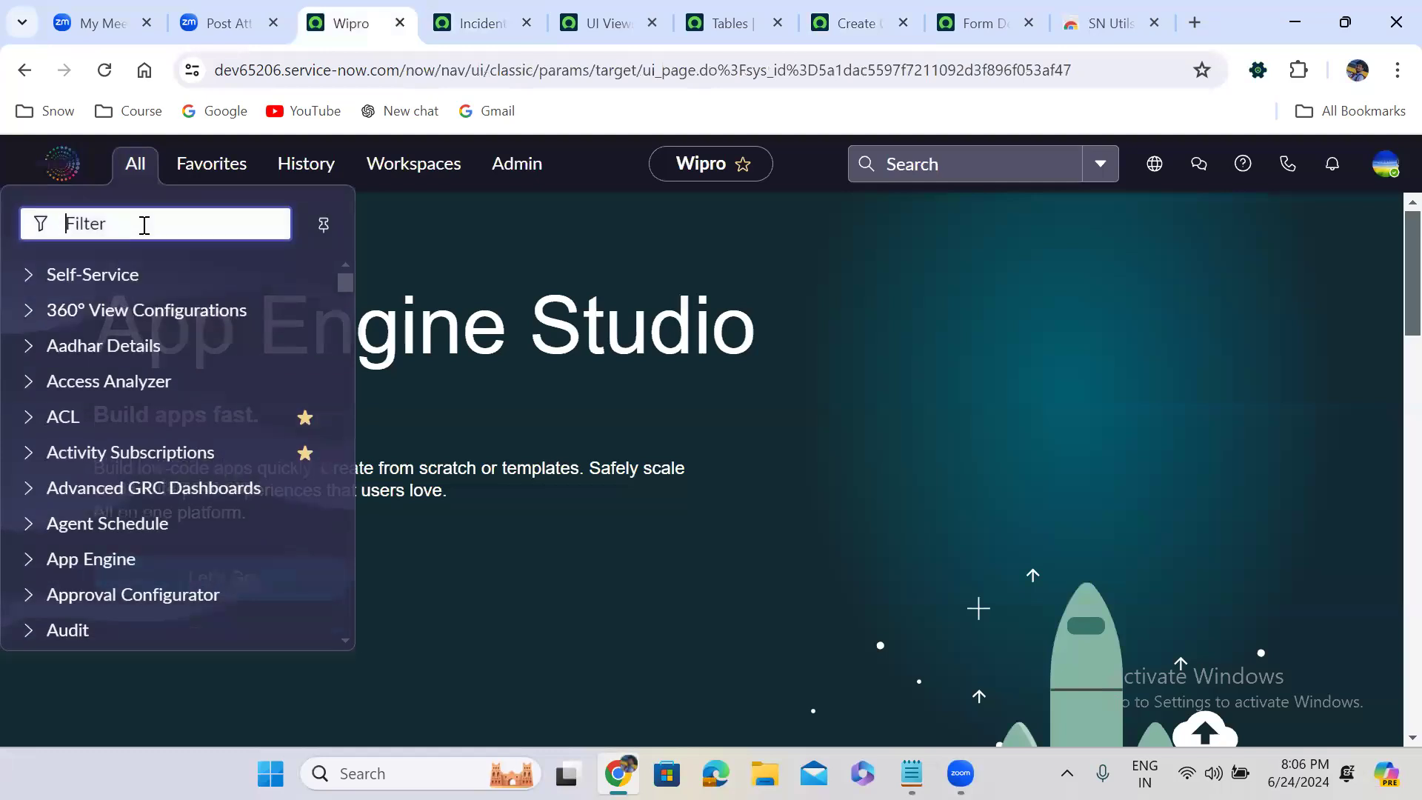
{"action": "type", "text": "sys_user.LIST"}
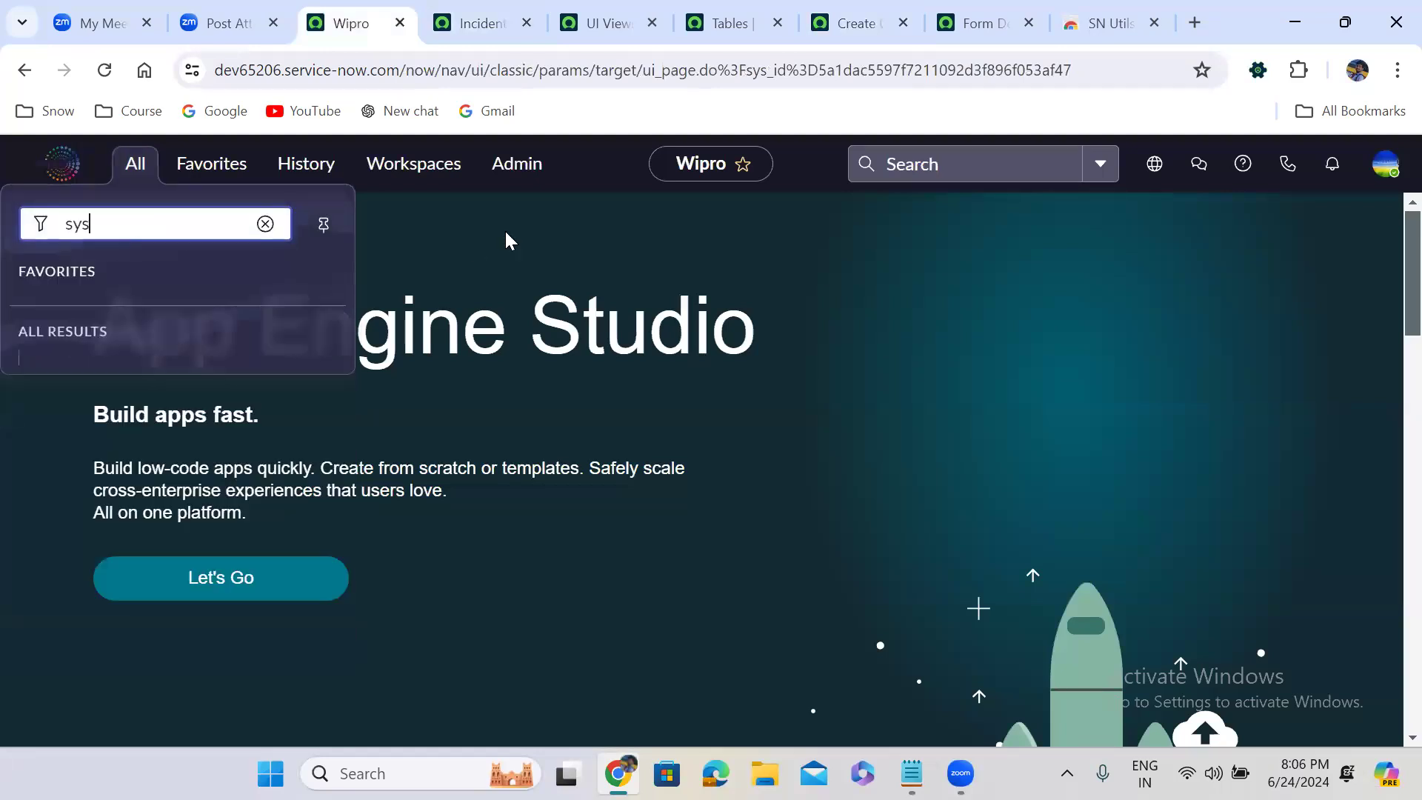
{"action": "key", "text": "Return"}
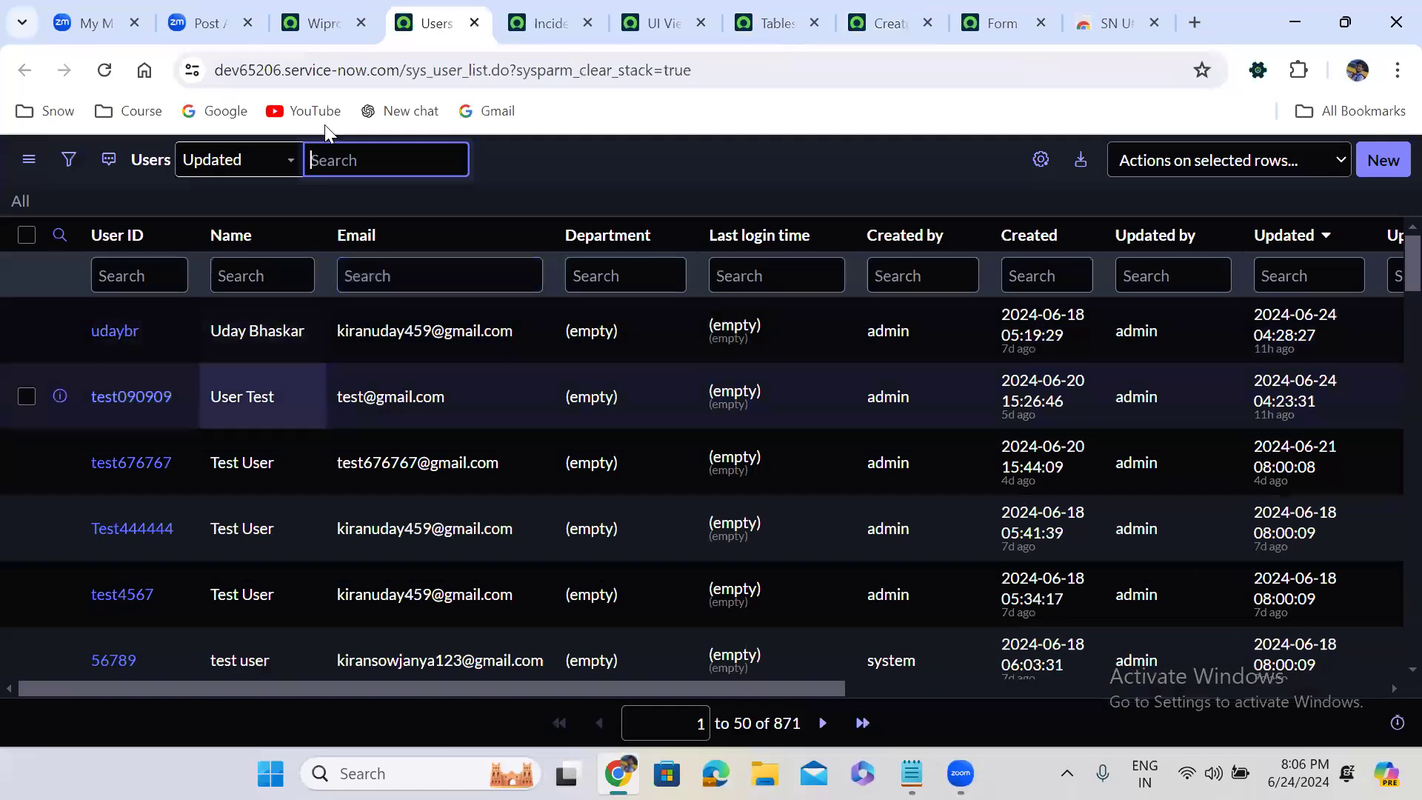
{"action": "left_click", "coordinate": [460, 315]}
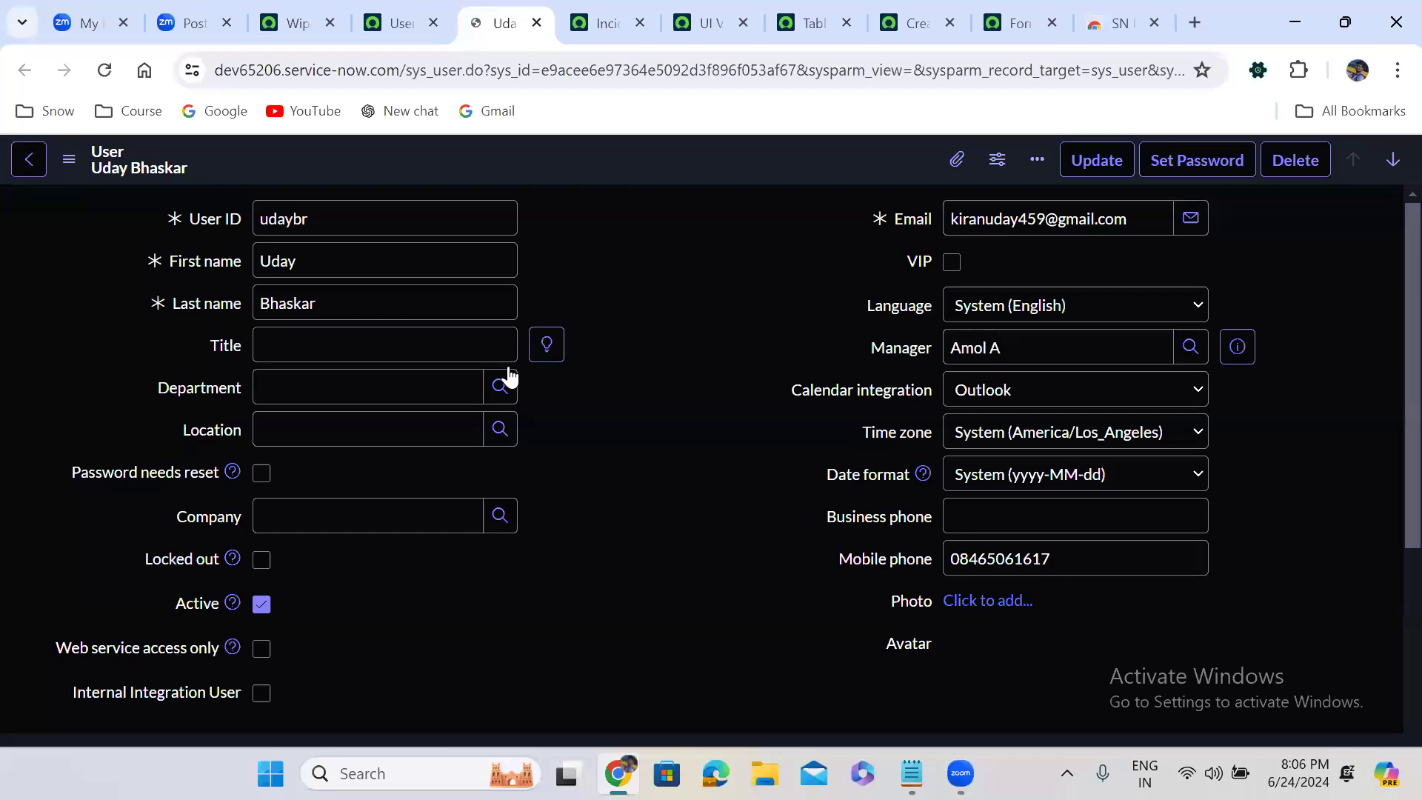
Add the itil_admin role to the open user record's role list and save the change
{"action": "scroll", "coordinate": [508, 368], "scroll_direction": "down", "scroll_amount": 7}
{"action": "left_click", "coordinate": [1349, 534]}
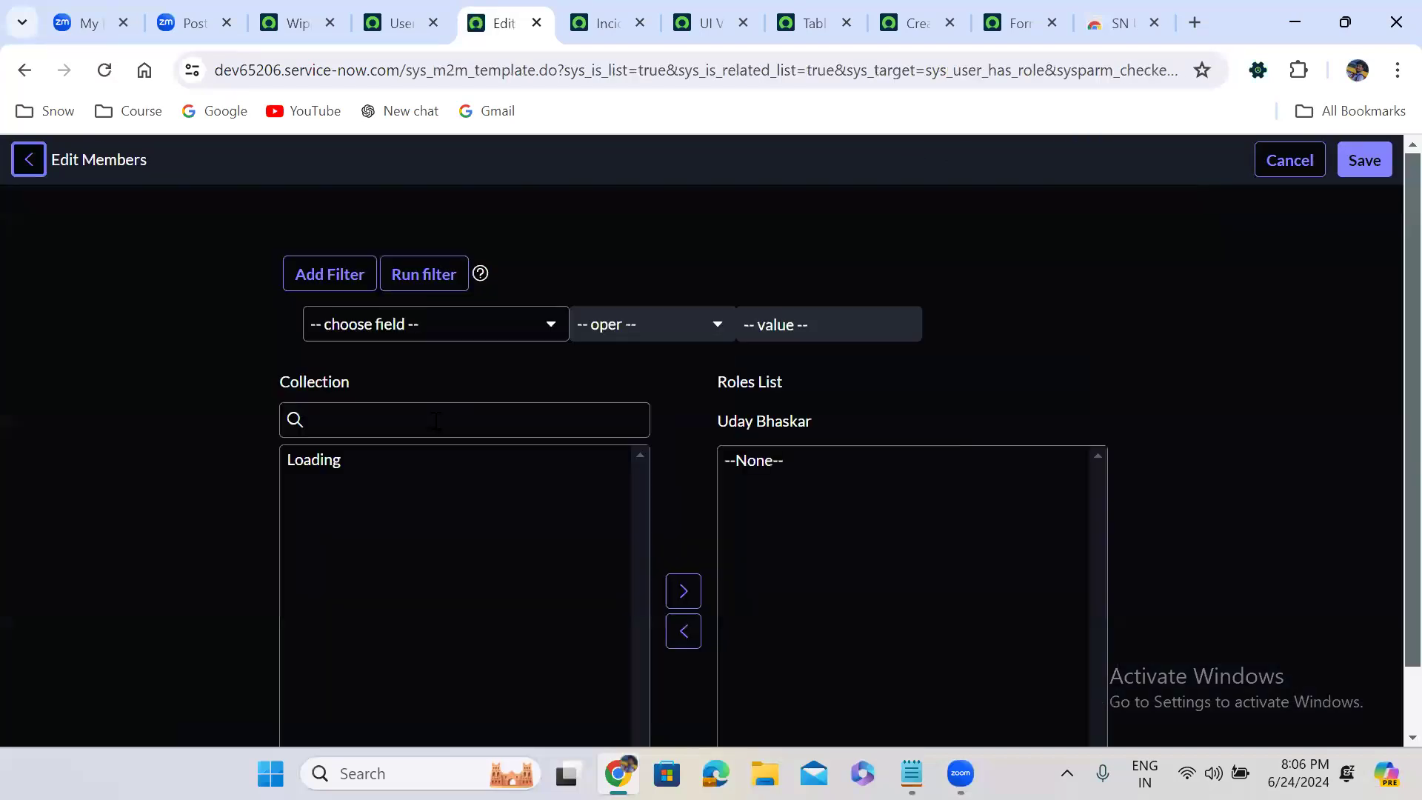
{"action": "left_click", "coordinate": [435, 421]}
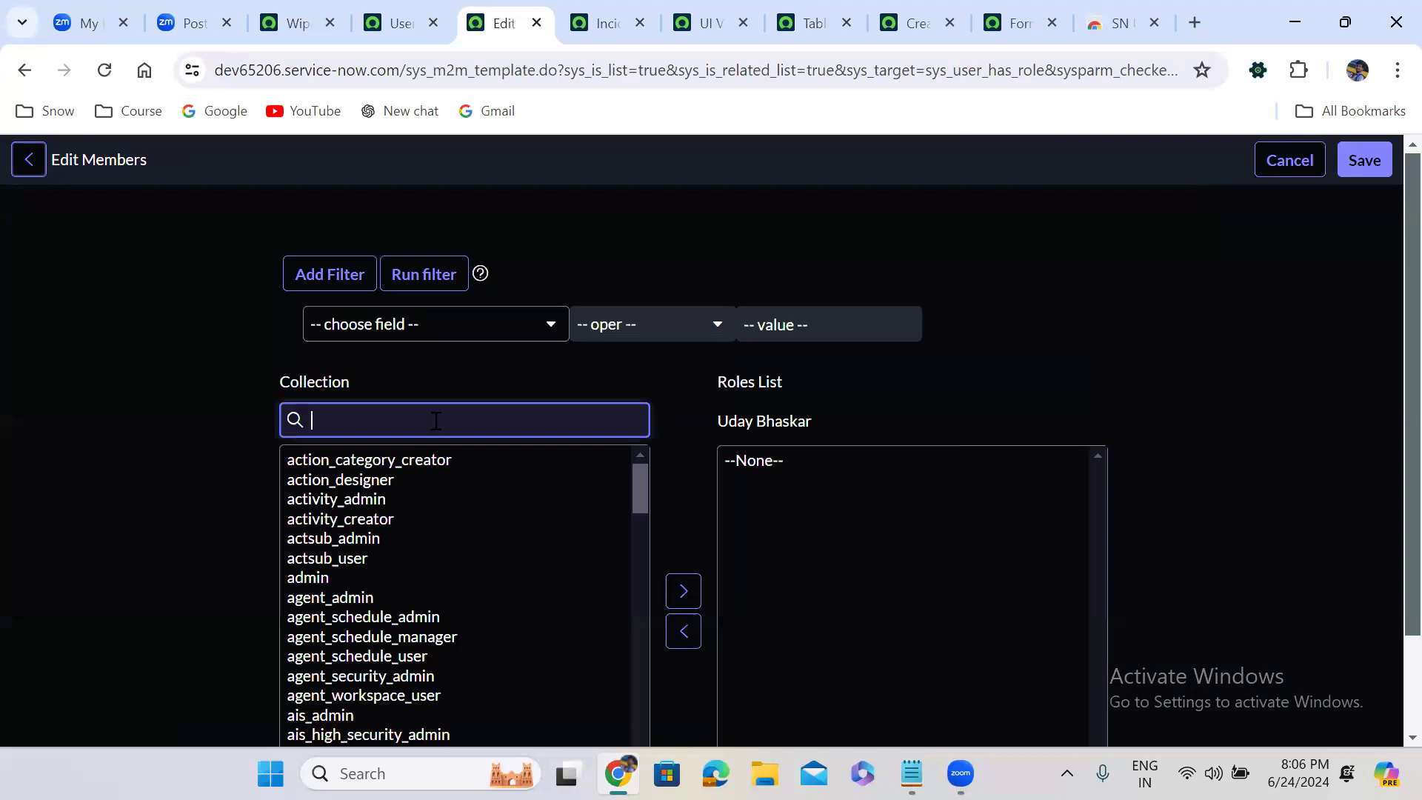
{"action": "type", "text": "itil"}
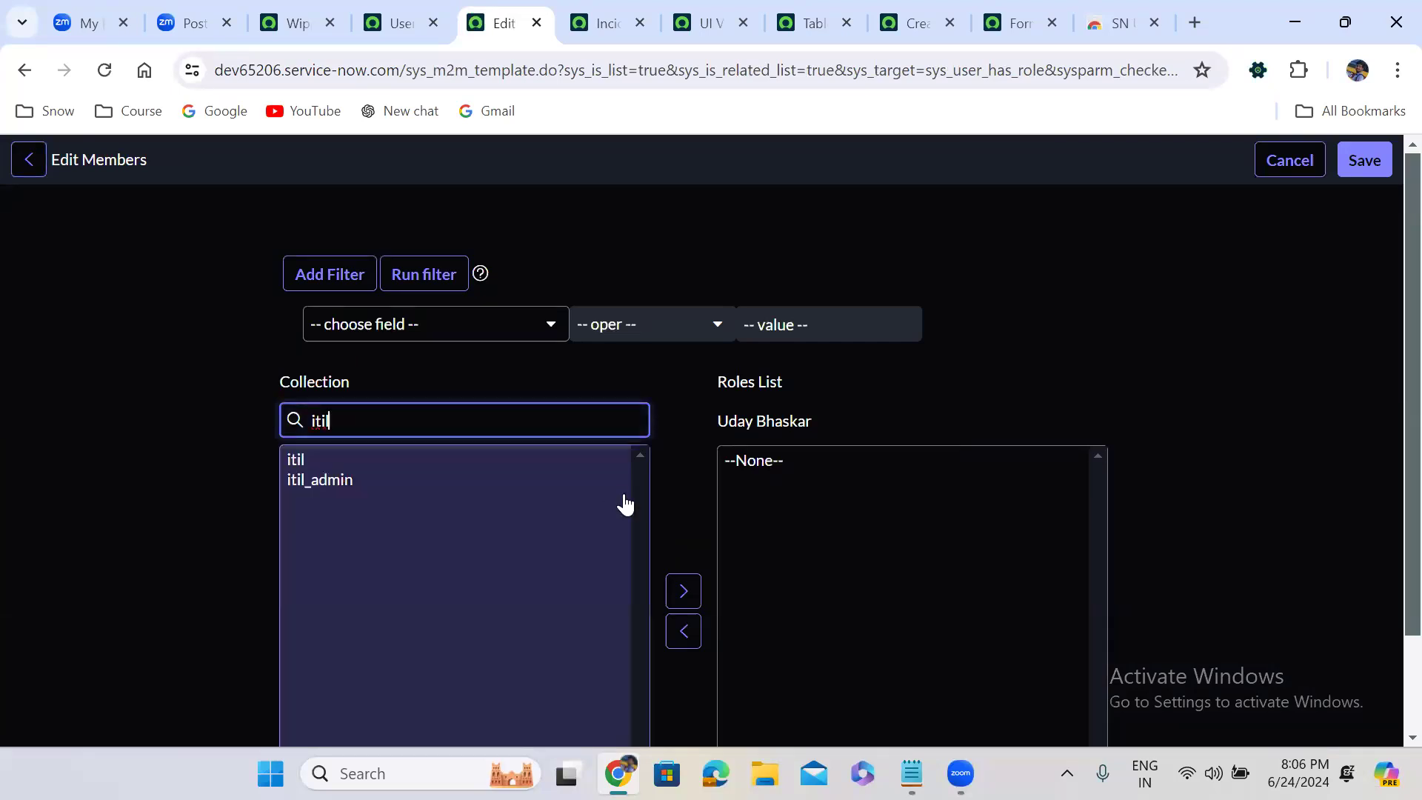
{"action": "left_click", "coordinate": [639, 525]}
{"action": "left_click", "coordinate": [685, 569]}
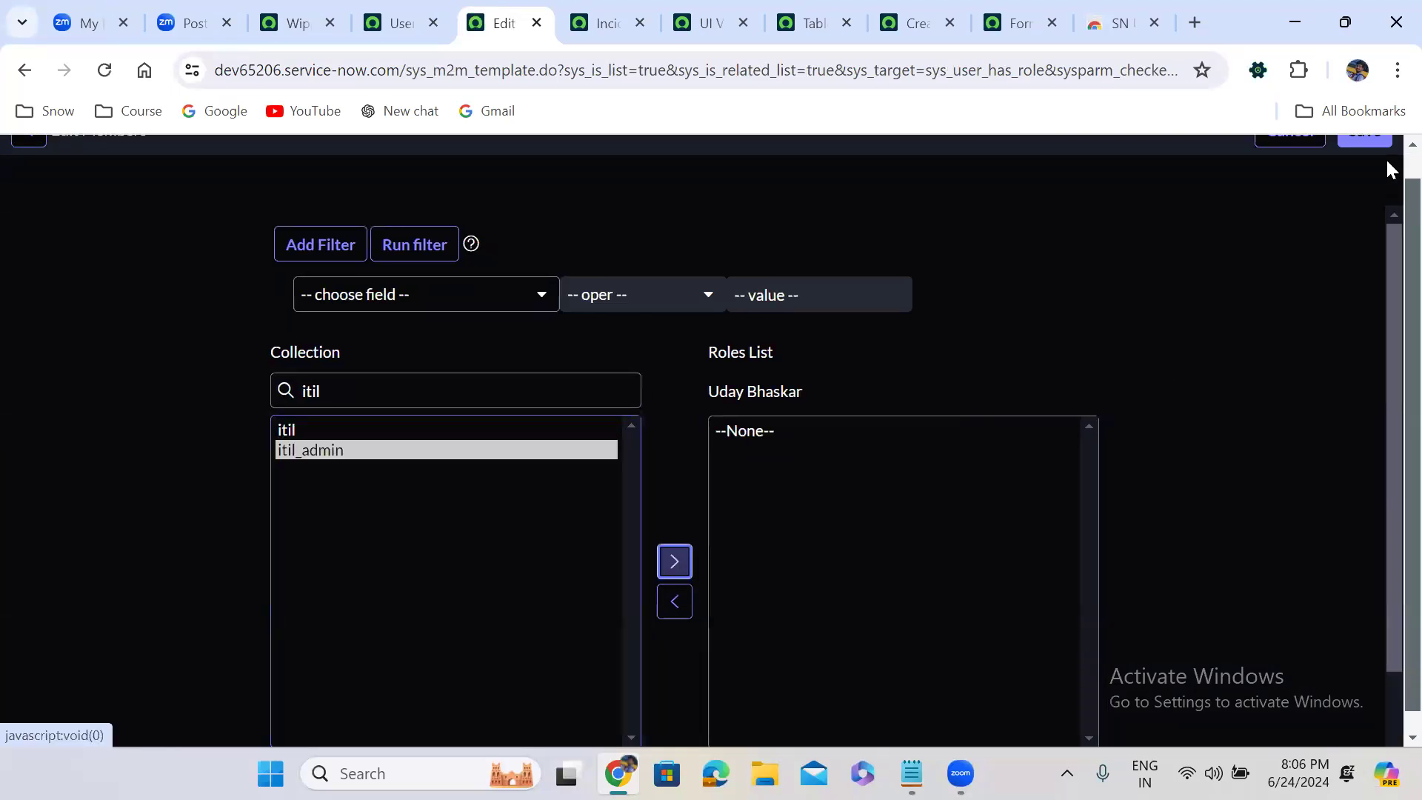
{"action": "scroll", "coordinate": [1389, 158], "scroll_direction": "up", "scroll_amount": 1}
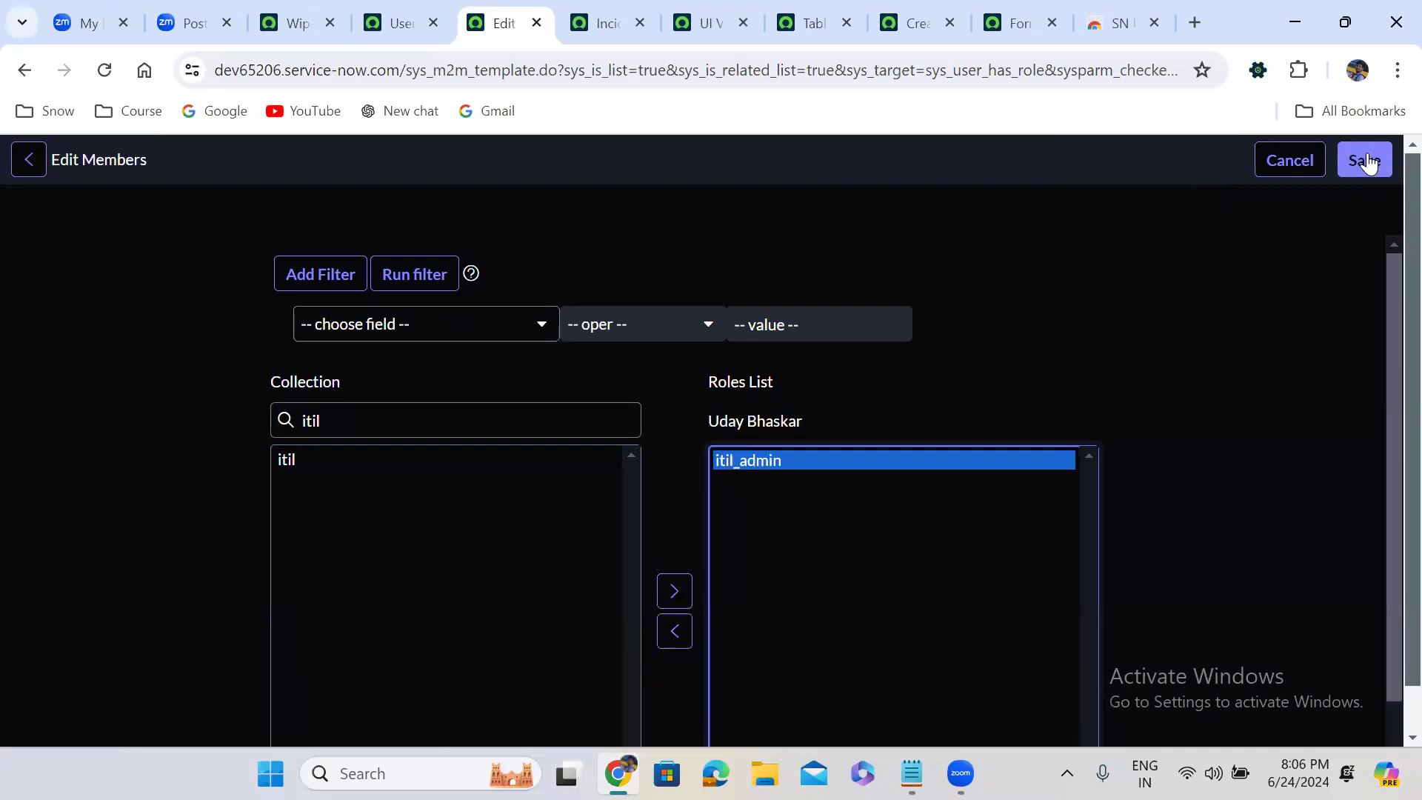
{"action": "left_click", "coordinate": [1365, 159]}
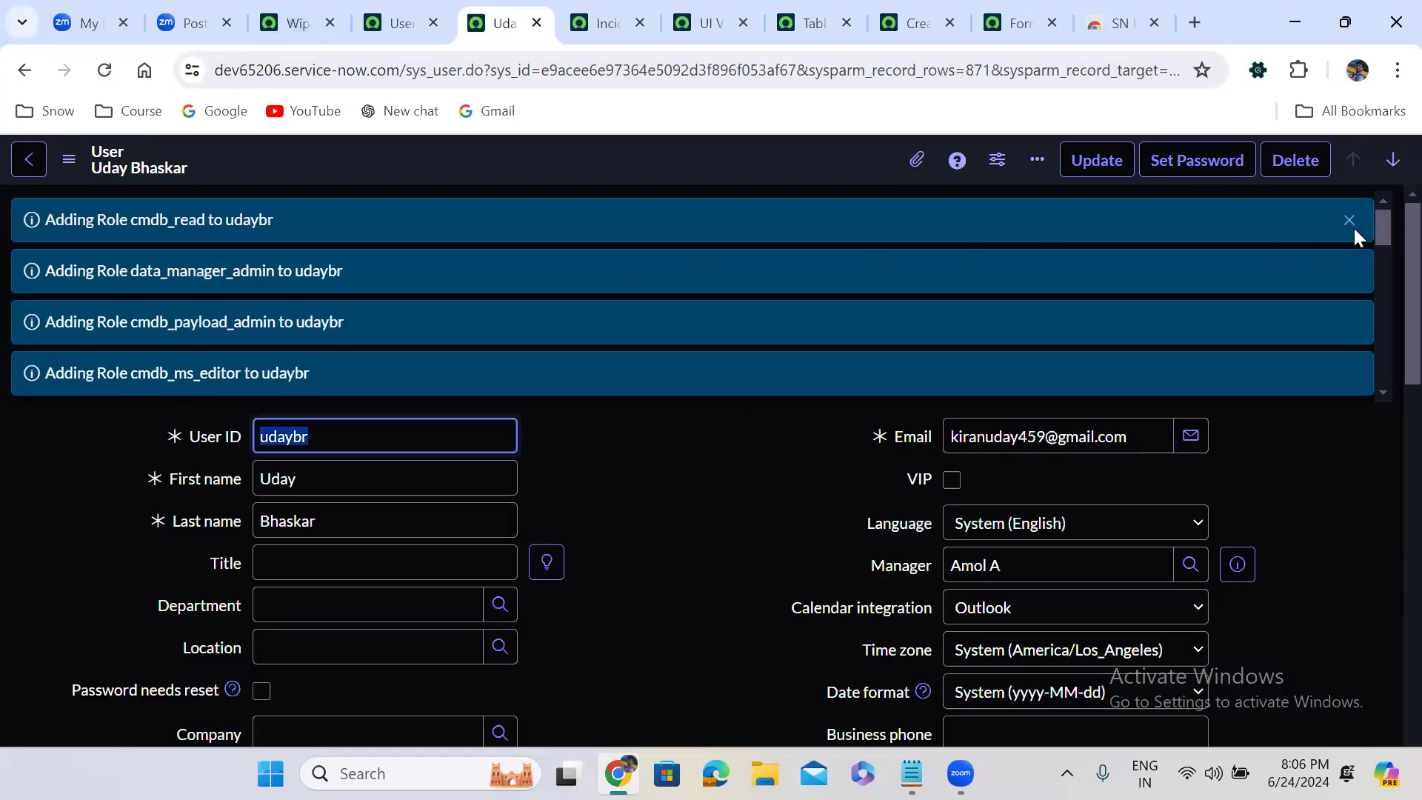
From the Wipro home page, impersonate the user who was given the itil_admin role, finding them by their user ID
{"action": "left_click", "coordinate": [350, 217]}
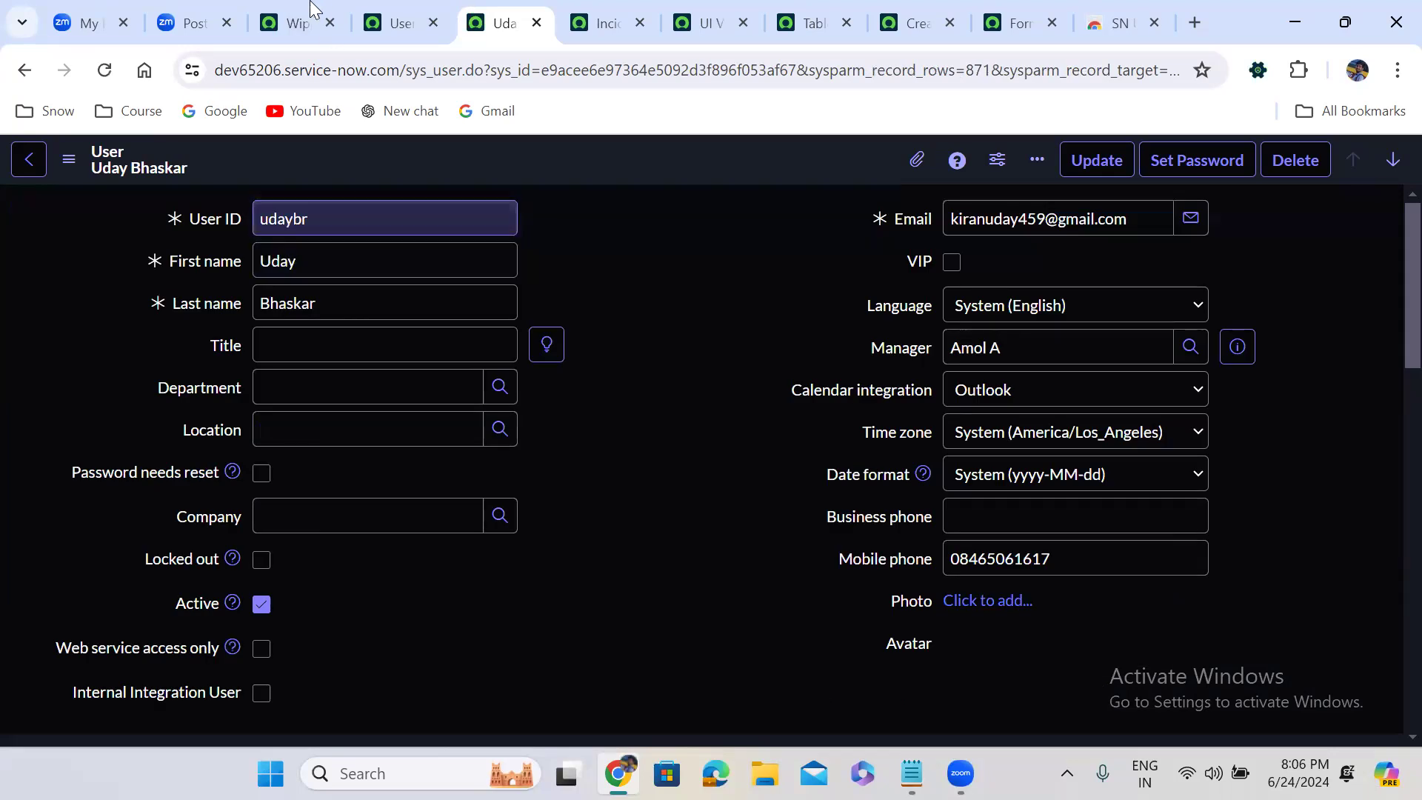
{"action": "key", "text": "ctrl+shift+Tab"}
{"action": "key", "text": "ctrl+shift+Tab"}
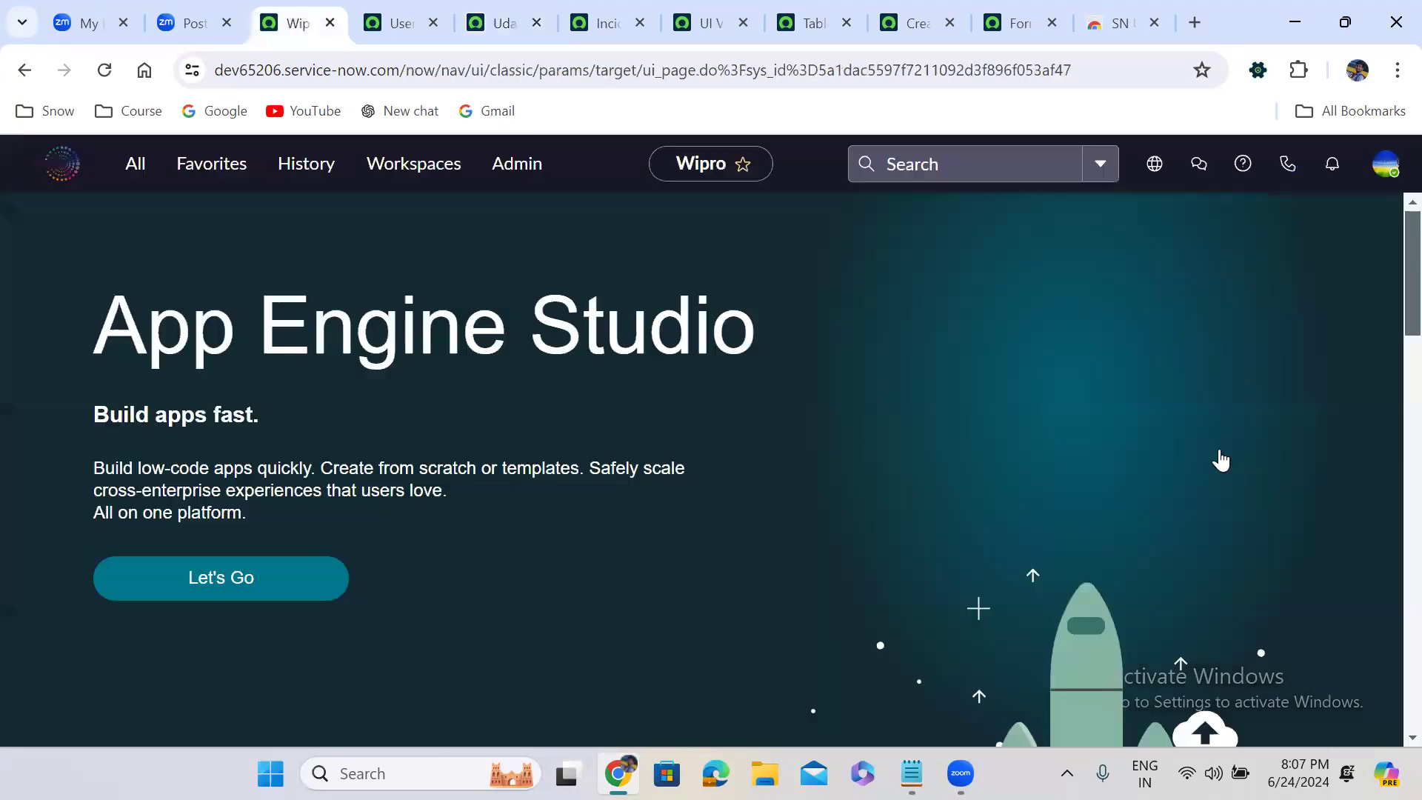
{"action": "left_click", "coordinate": [1385, 164]}
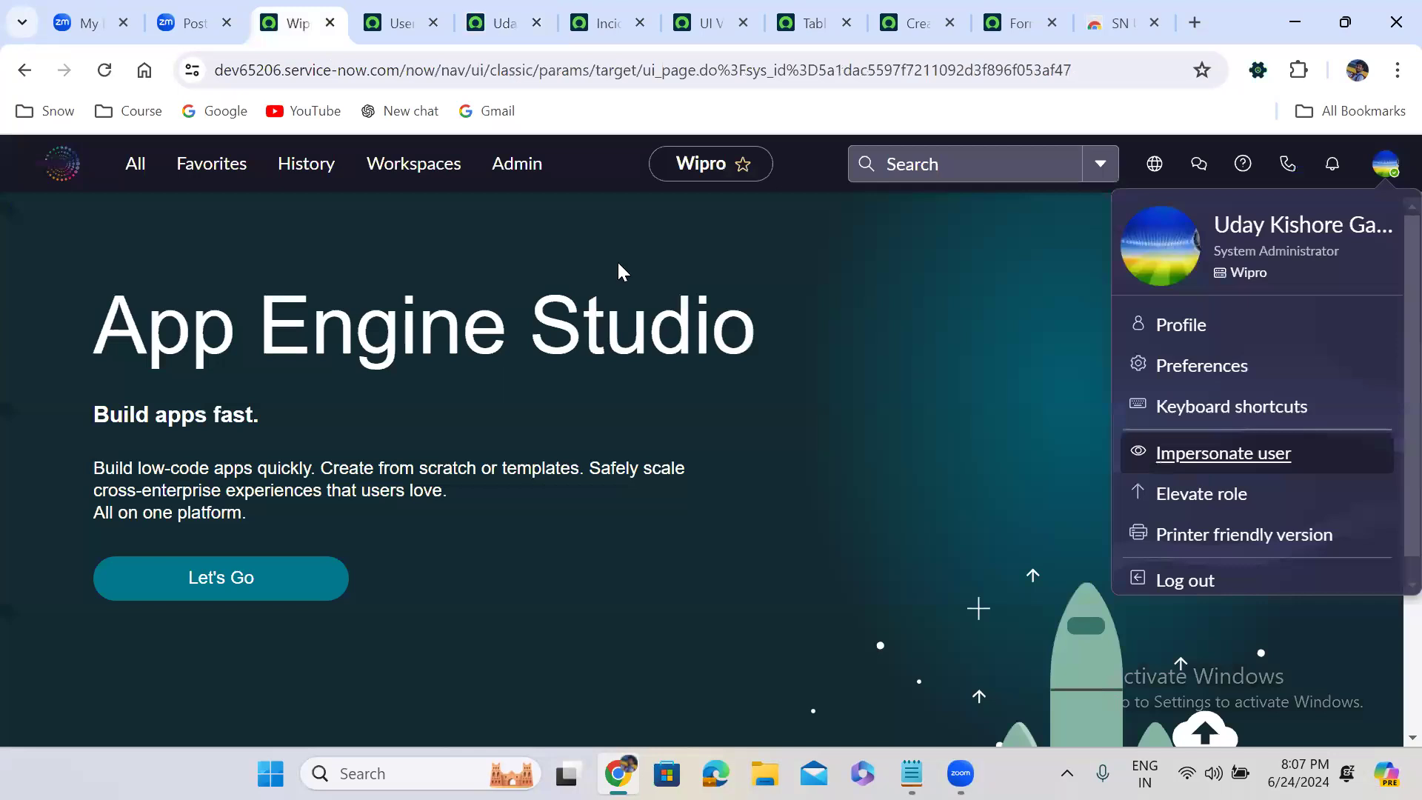
{"action": "left_click", "coordinate": [574, 287]}
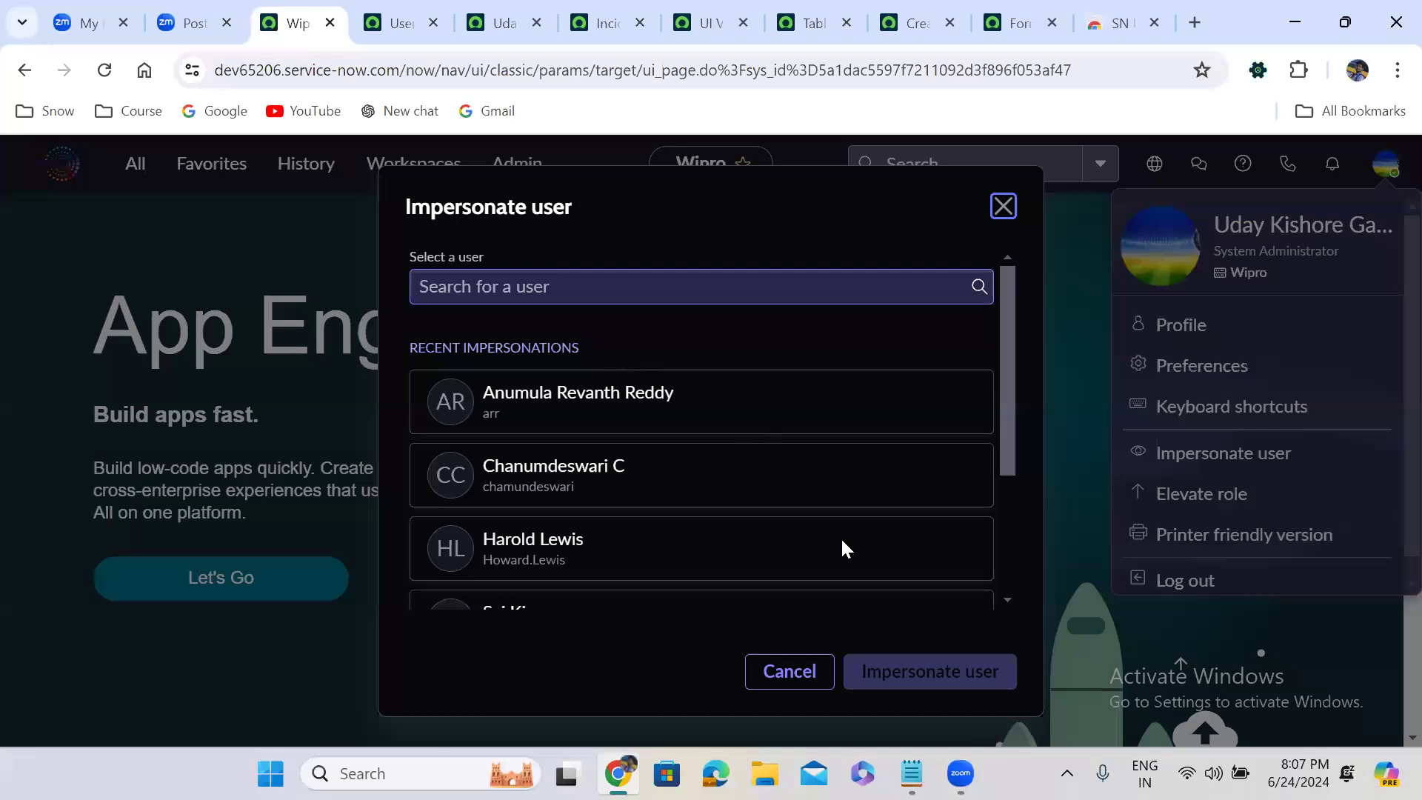
{"action": "type", "text": "udaybr"}
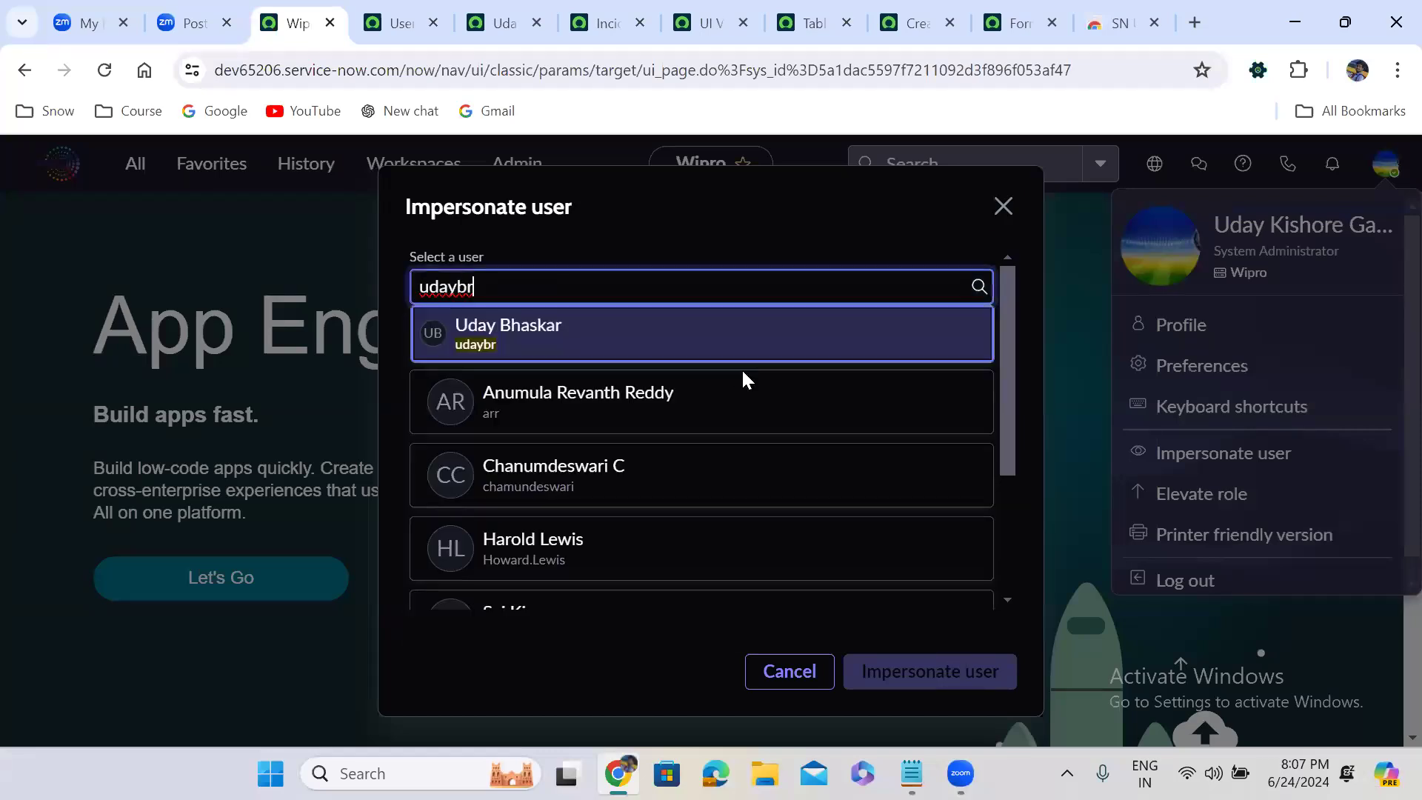
{"action": "left_click", "coordinate": [743, 370]}
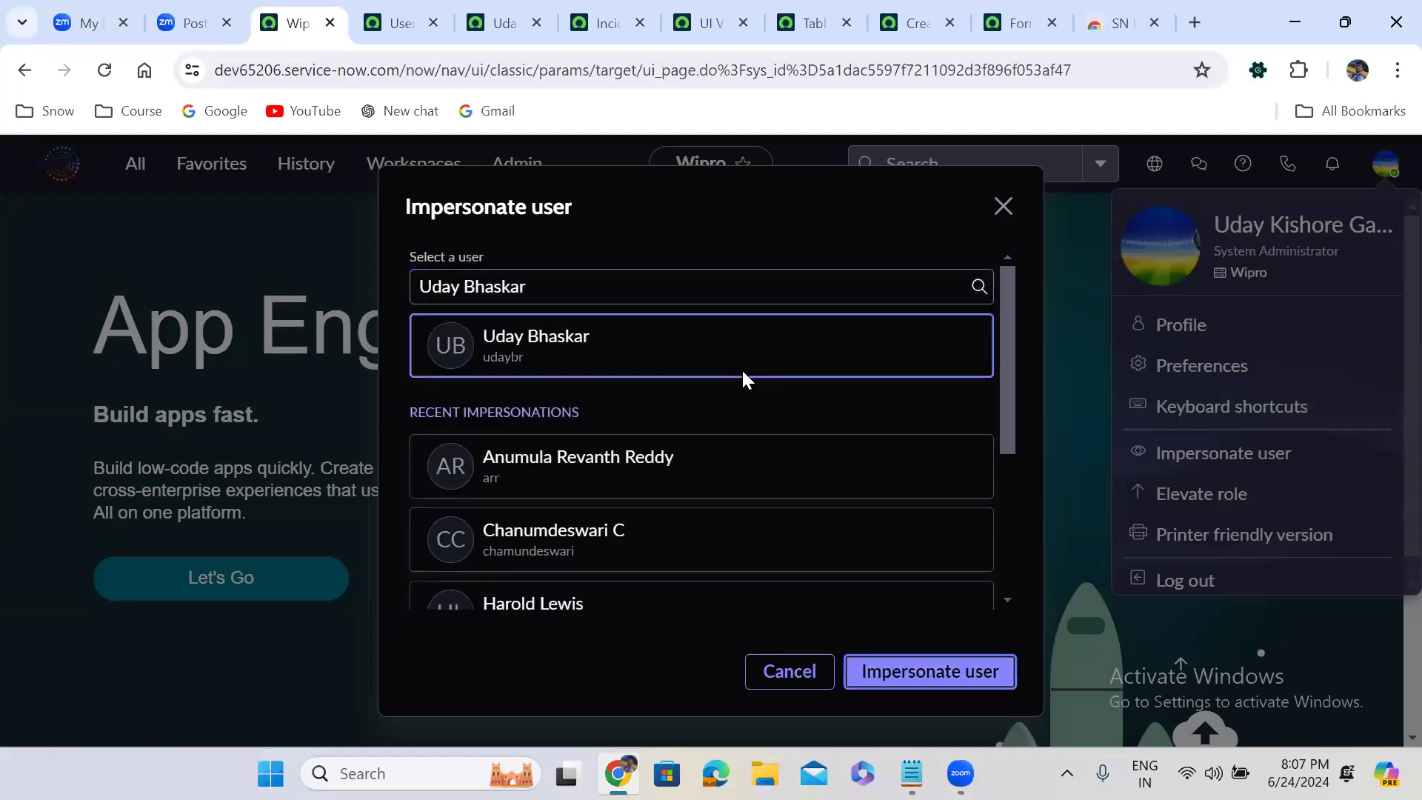
{"action": "key", "text": "Return"}
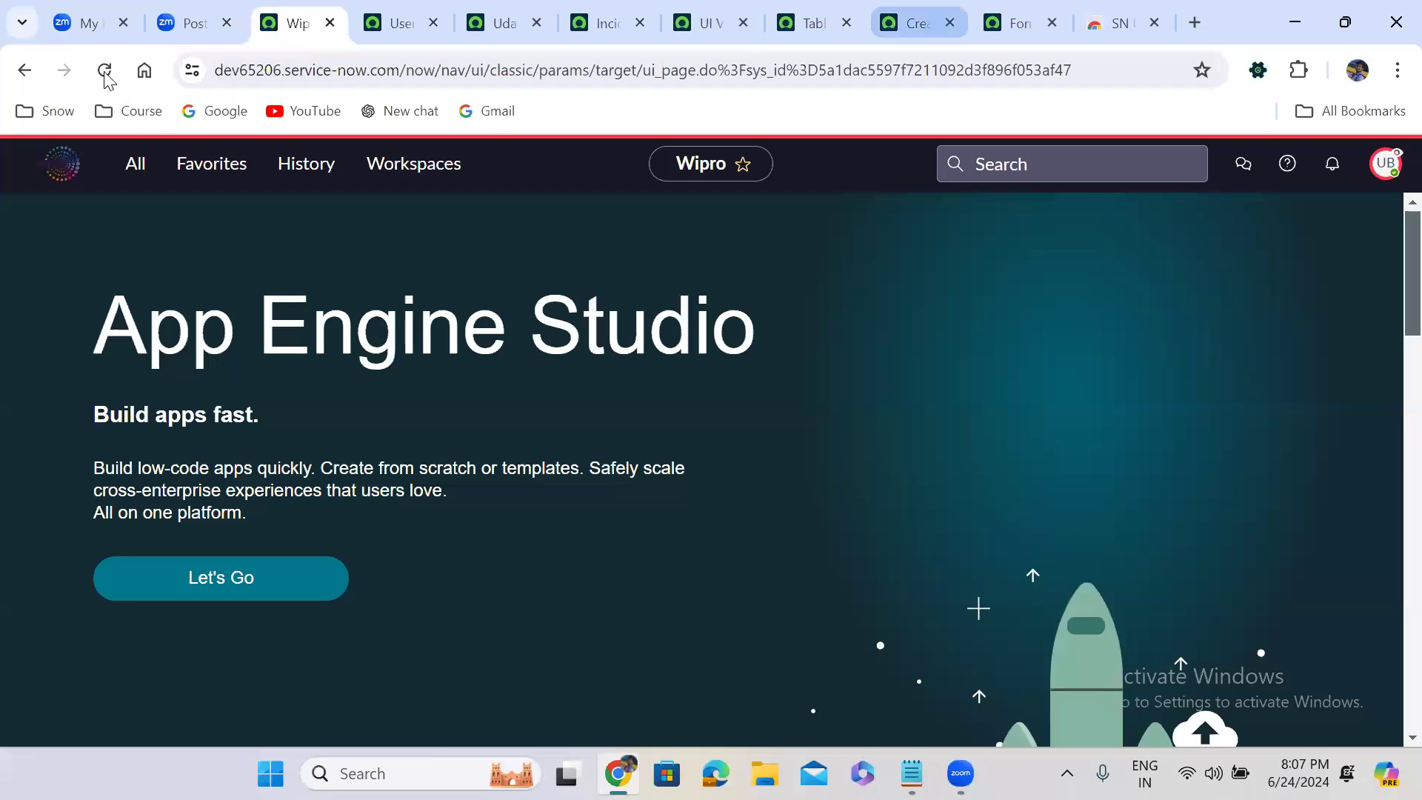
Reload the new Incident record form as the impersonated user, and end the impersonation on the home page
{"action": "left_click", "coordinate": [917, 23]}
{"action": "left_click", "coordinate": [104, 71]}
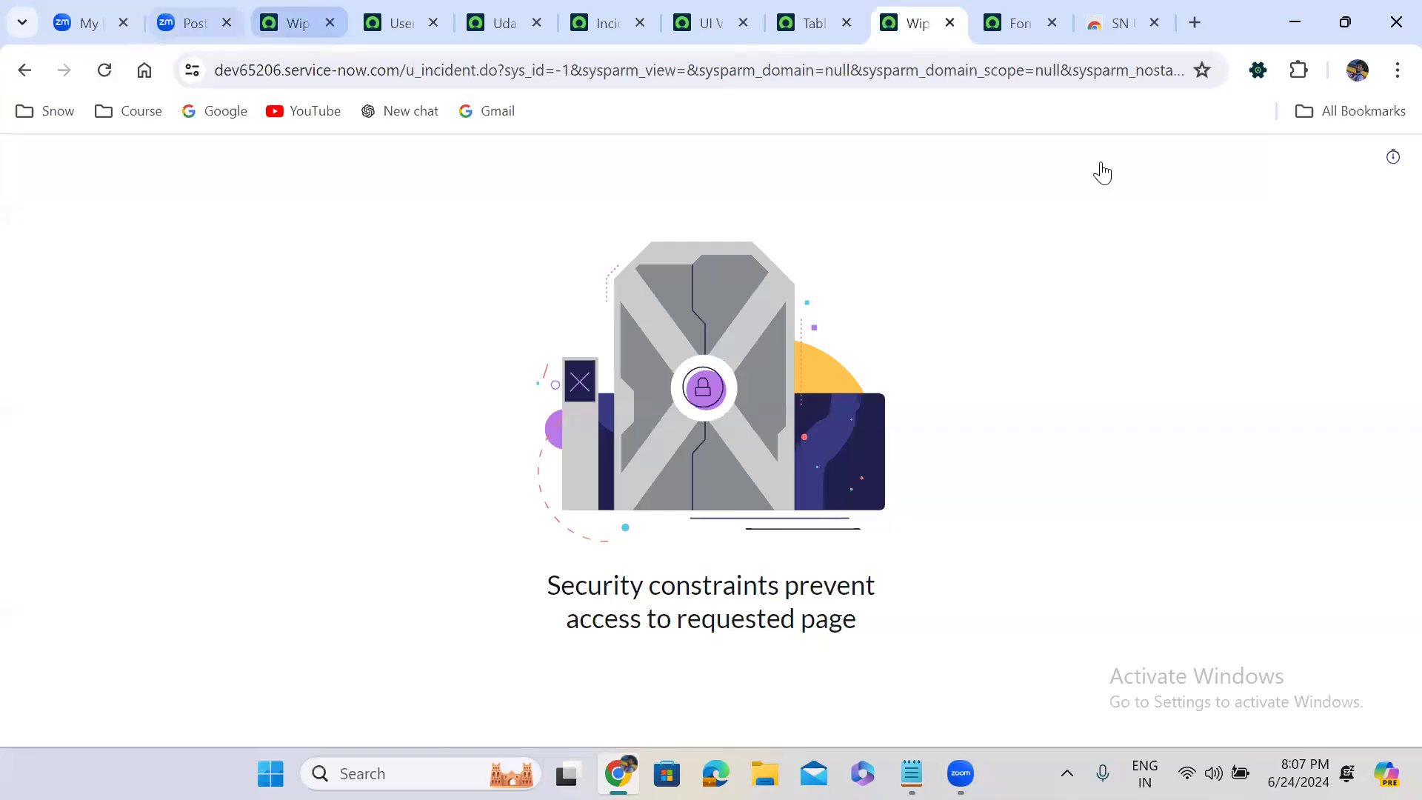
{"action": "key", "text": "ctrl+3"}
{"action": "left_click", "coordinate": [1392, 176]}
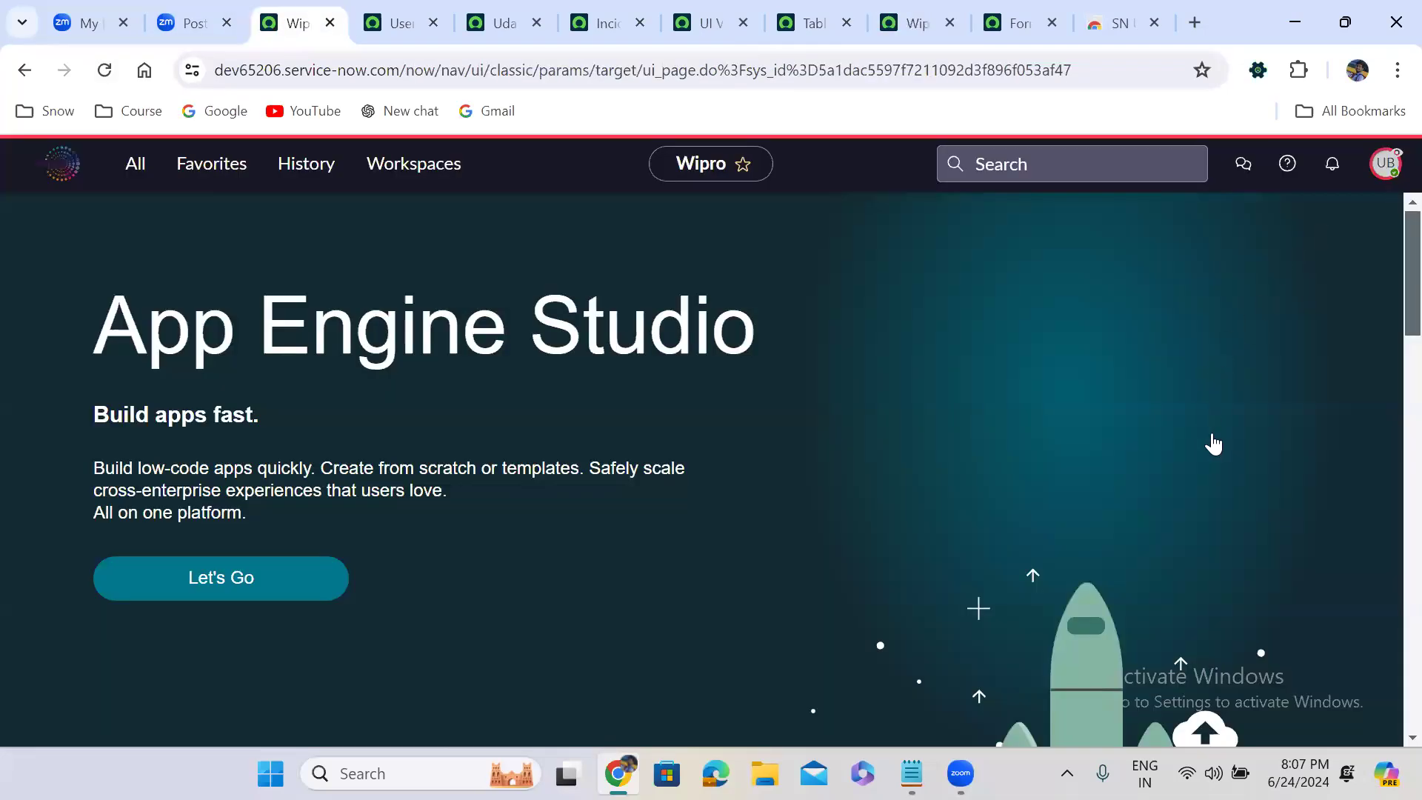
{"action": "left_click", "coordinate": [1218, 461]}
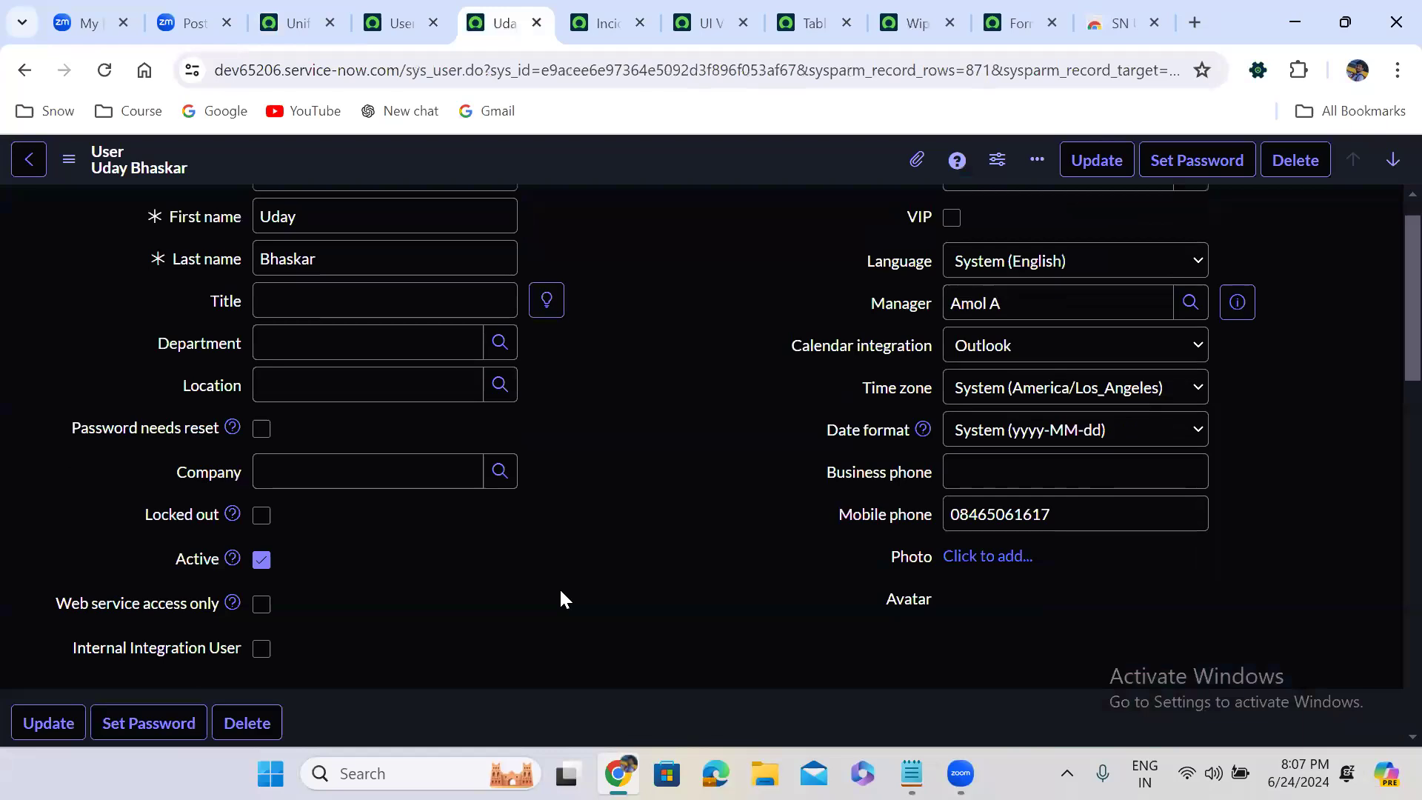
Add the u_incident_user role to the test user's record and save the role list
{"action": "scroll", "coordinate": [356, 518], "scroll_direction": "down", "scroll_amount": 6}
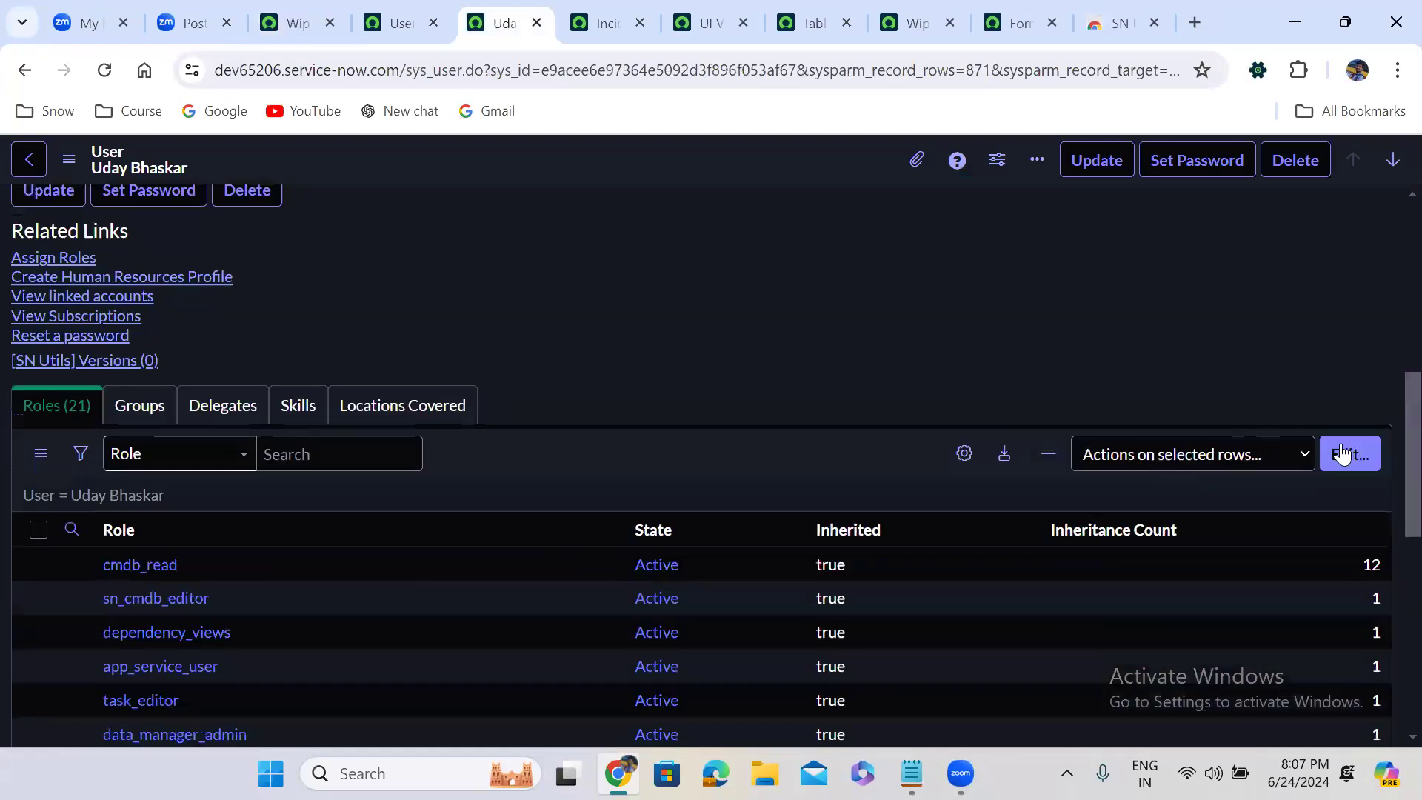
{"action": "left_click", "coordinate": [1343, 455]}
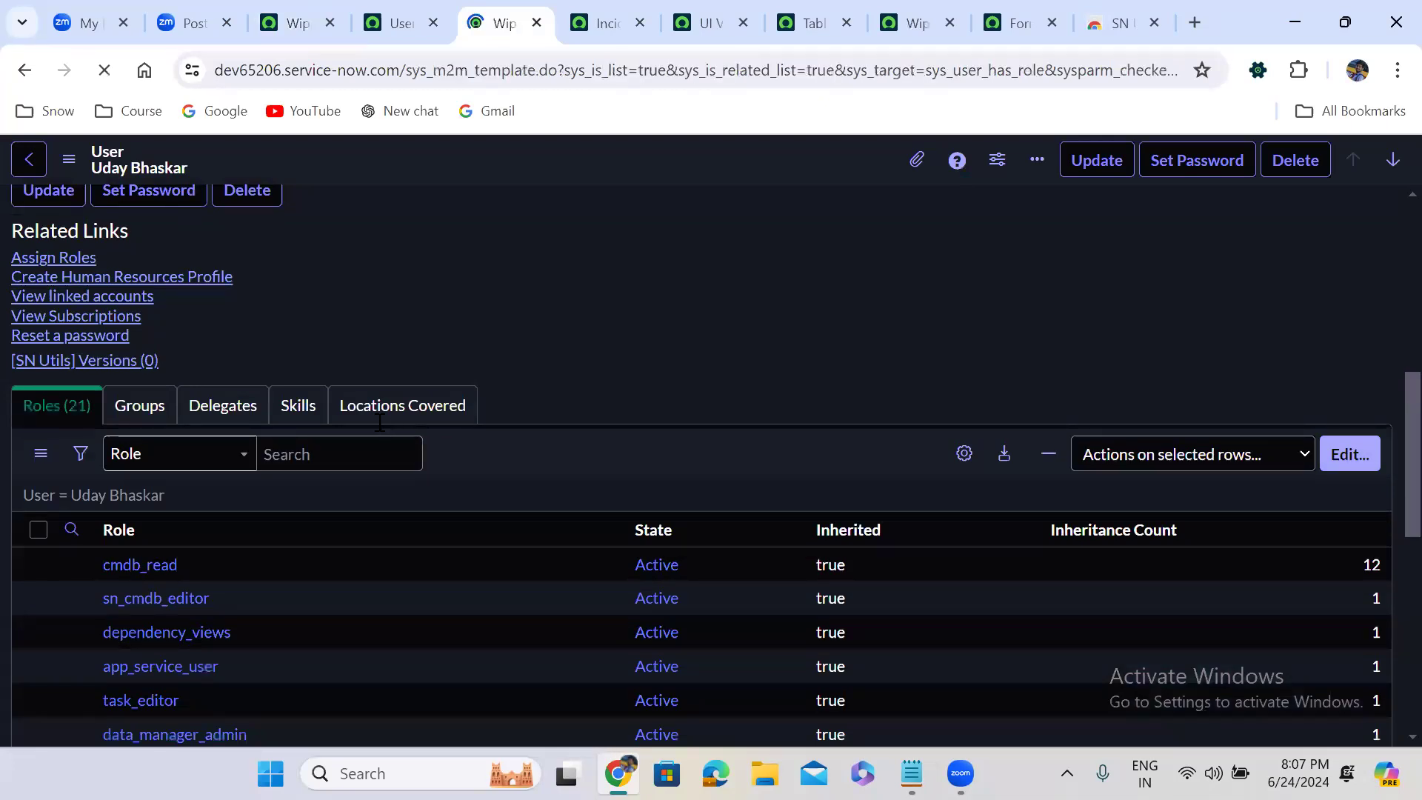
{"action": "type", "text": "u_in"}
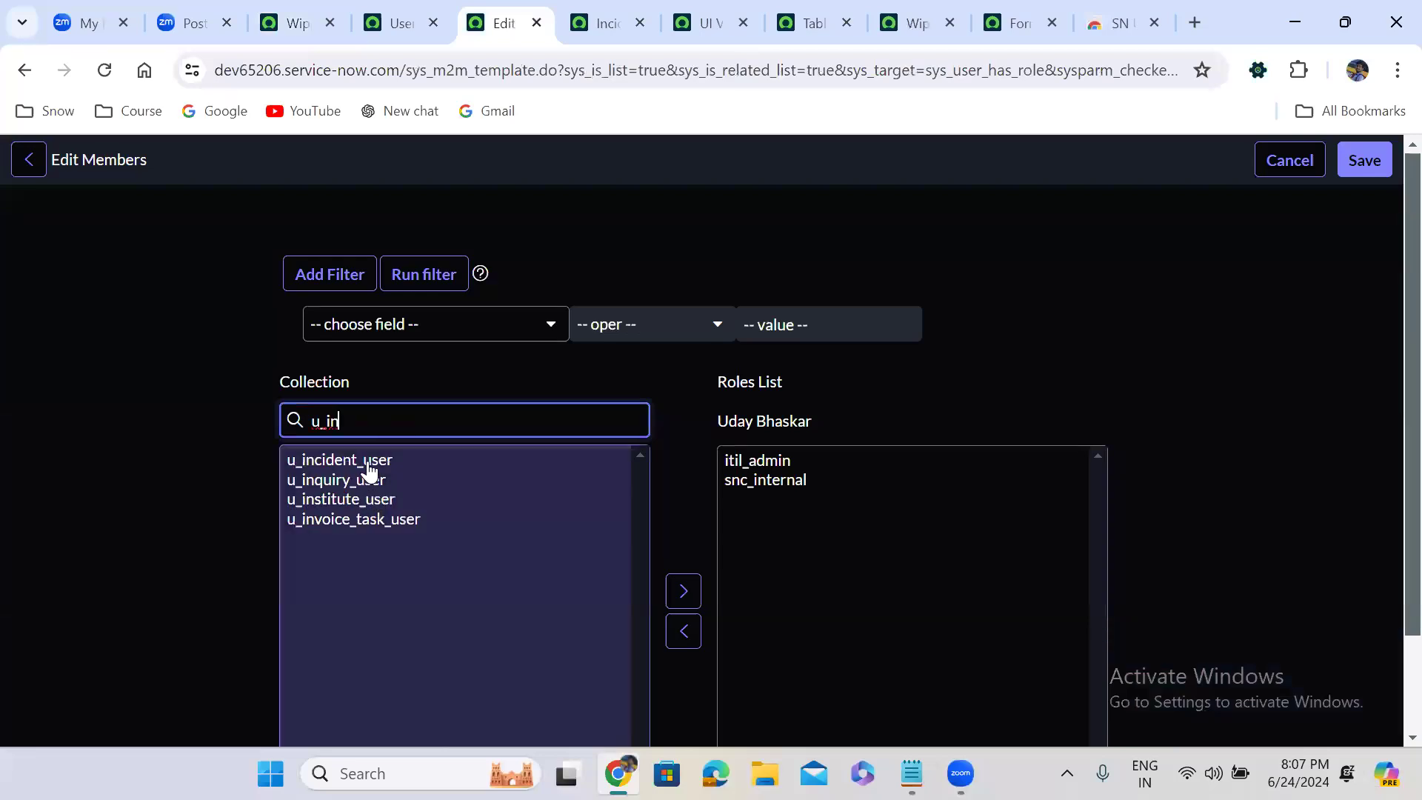
{"action": "left_click", "coordinate": [370, 465]}
{"action": "left_click", "coordinate": [688, 566]}
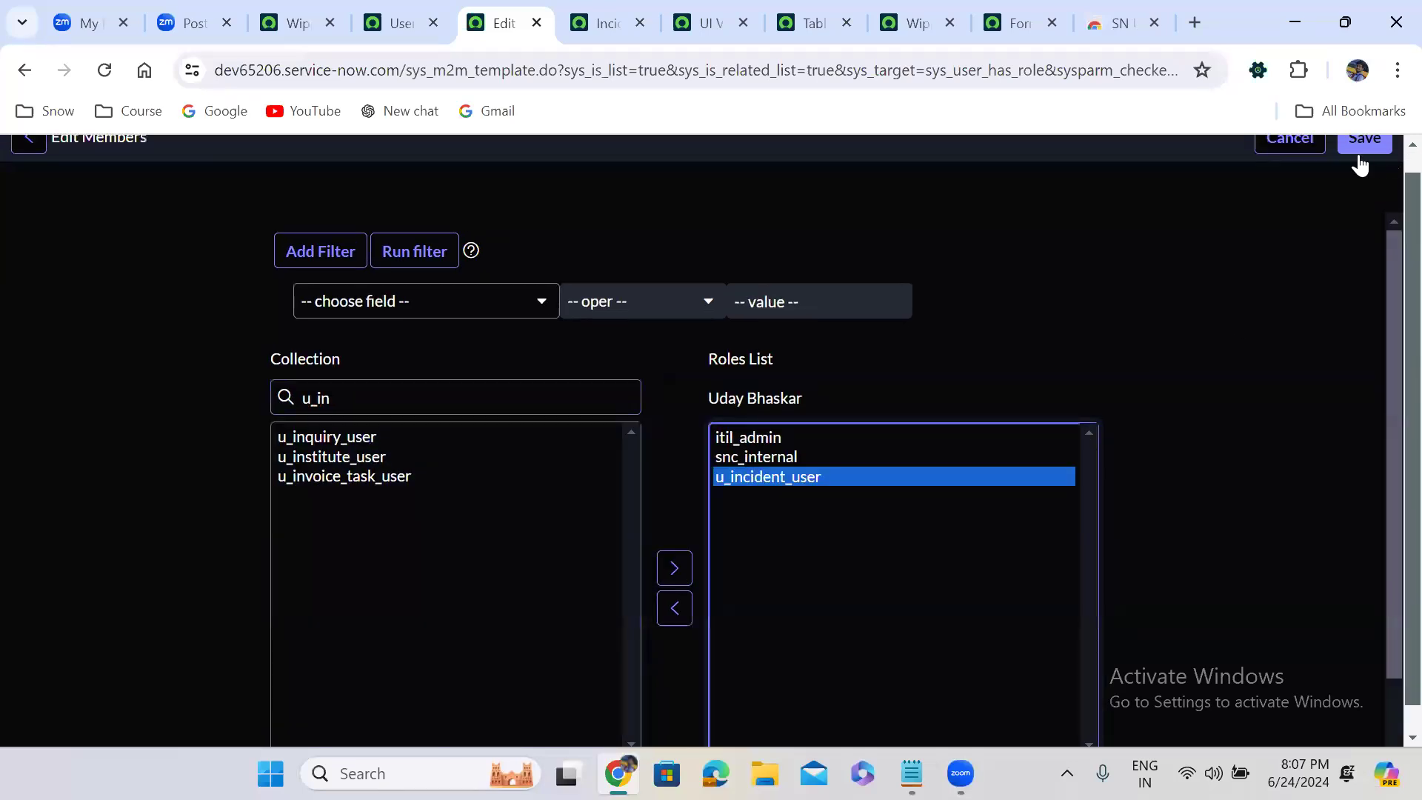
{"action": "left_click", "coordinate": [1360, 158]}
Impersonate the same test user again from the Wipro home page, searching by user ID
{"action": "left_click", "coordinate": [297, 23]}
{"action": "left_click", "coordinate": [1391, 175]}
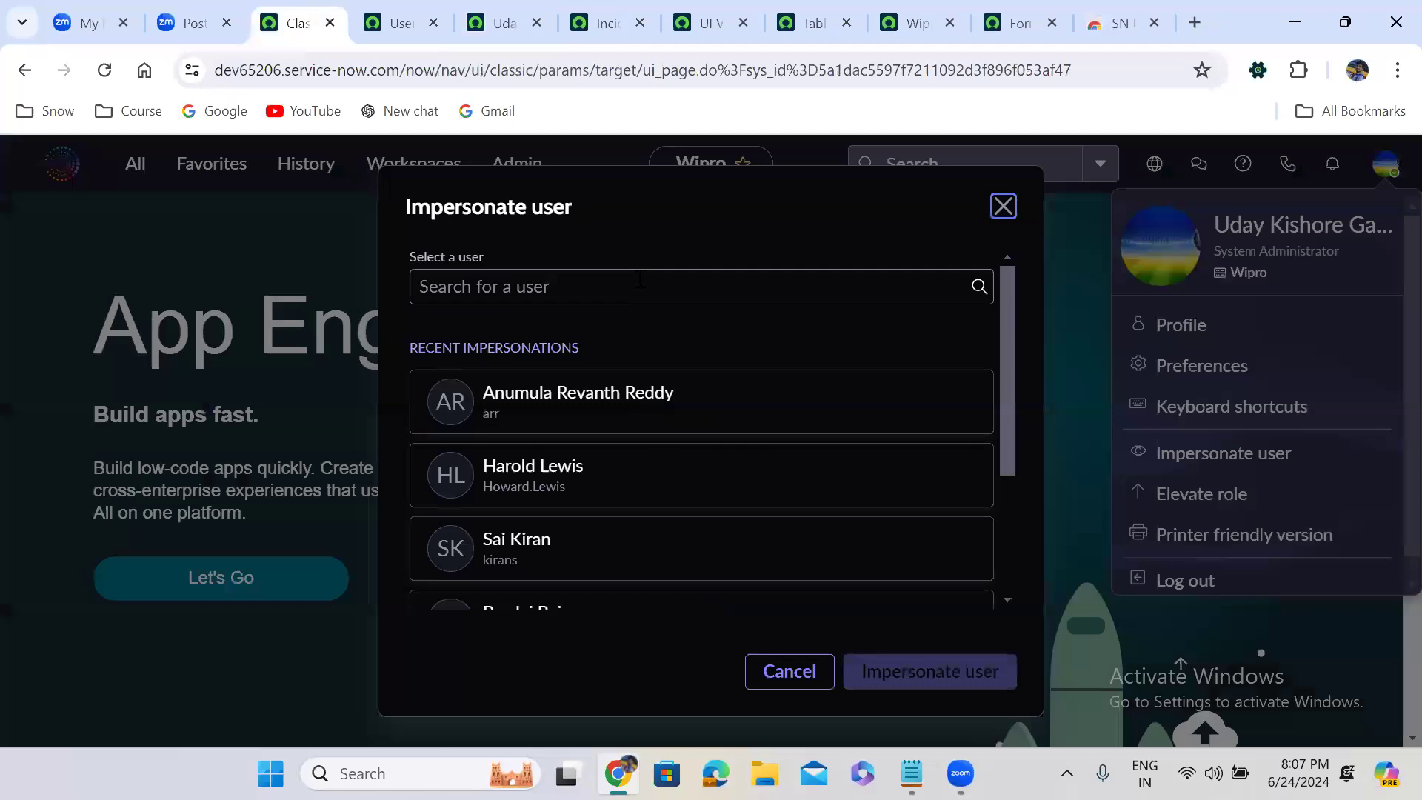
{"action": "left_click", "coordinate": [640, 280]}
{"action": "type", "text": "udaybr"}
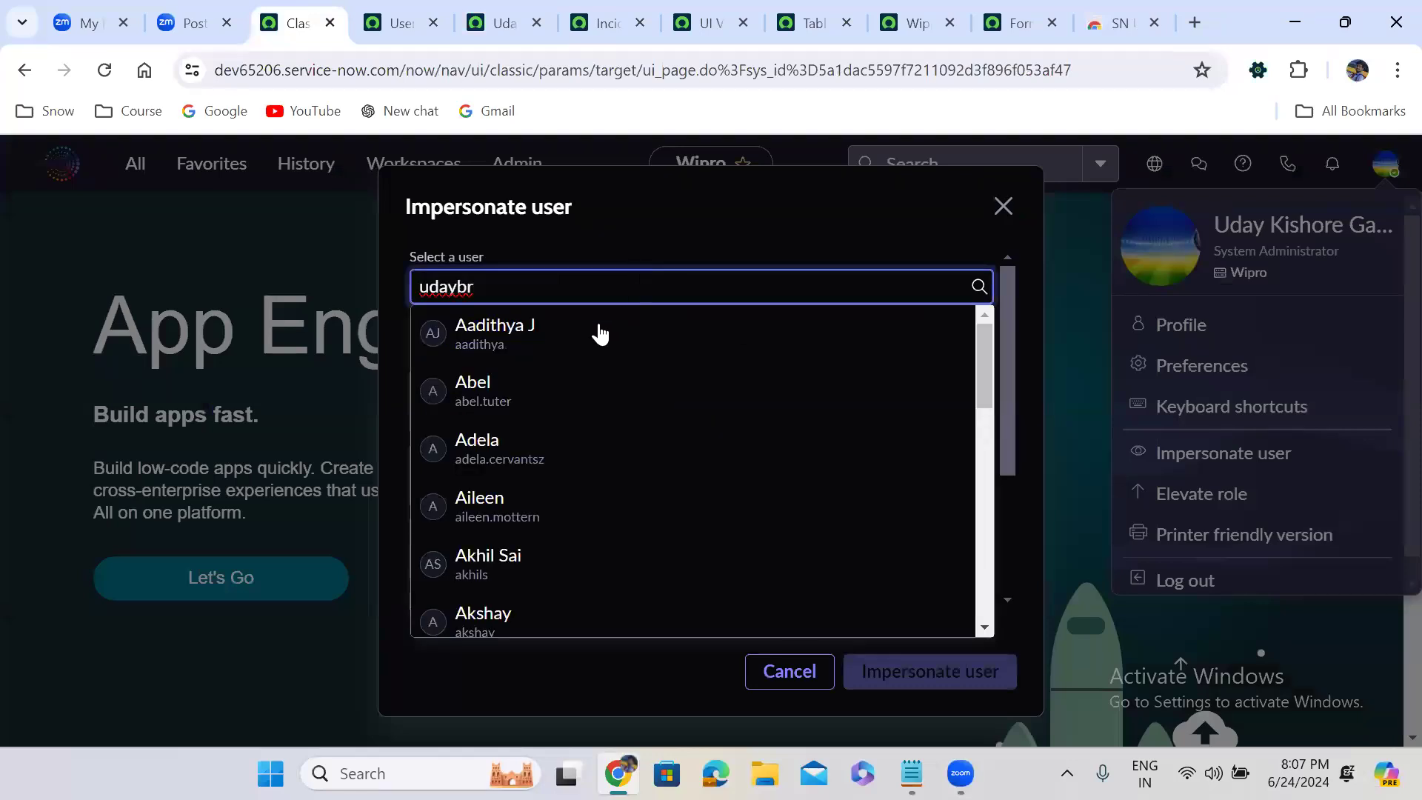
{"action": "left_click", "coordinate": [599, 331]}
{"action": "left_click", "coordinate": [930, 667]}
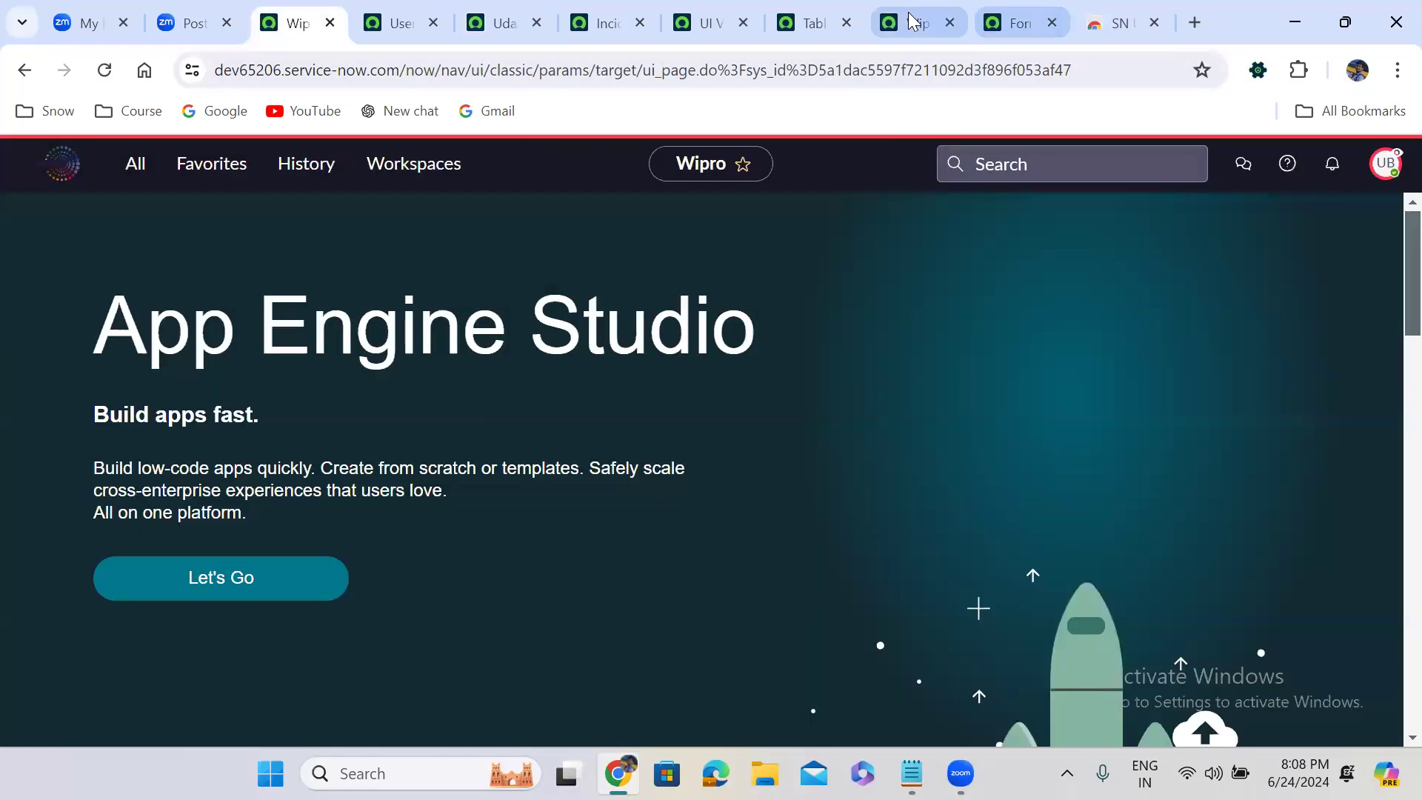
Reload the new Incident record form to check which view the itil_admin user gets, and end the impersonation
{"action": "left_click", "coordinate": [913, 20]}
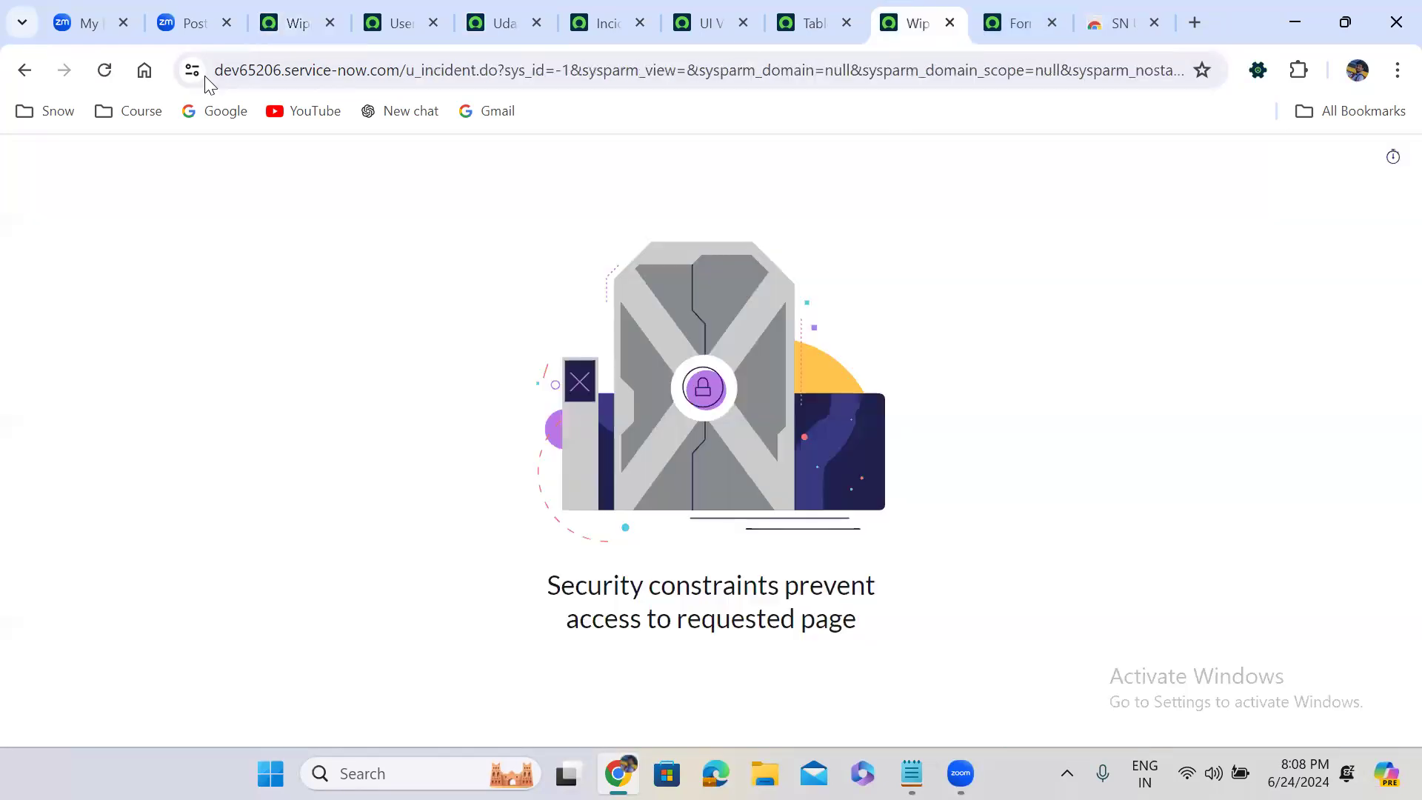
{"action": "left_click", "coordinate": [105, 71]}
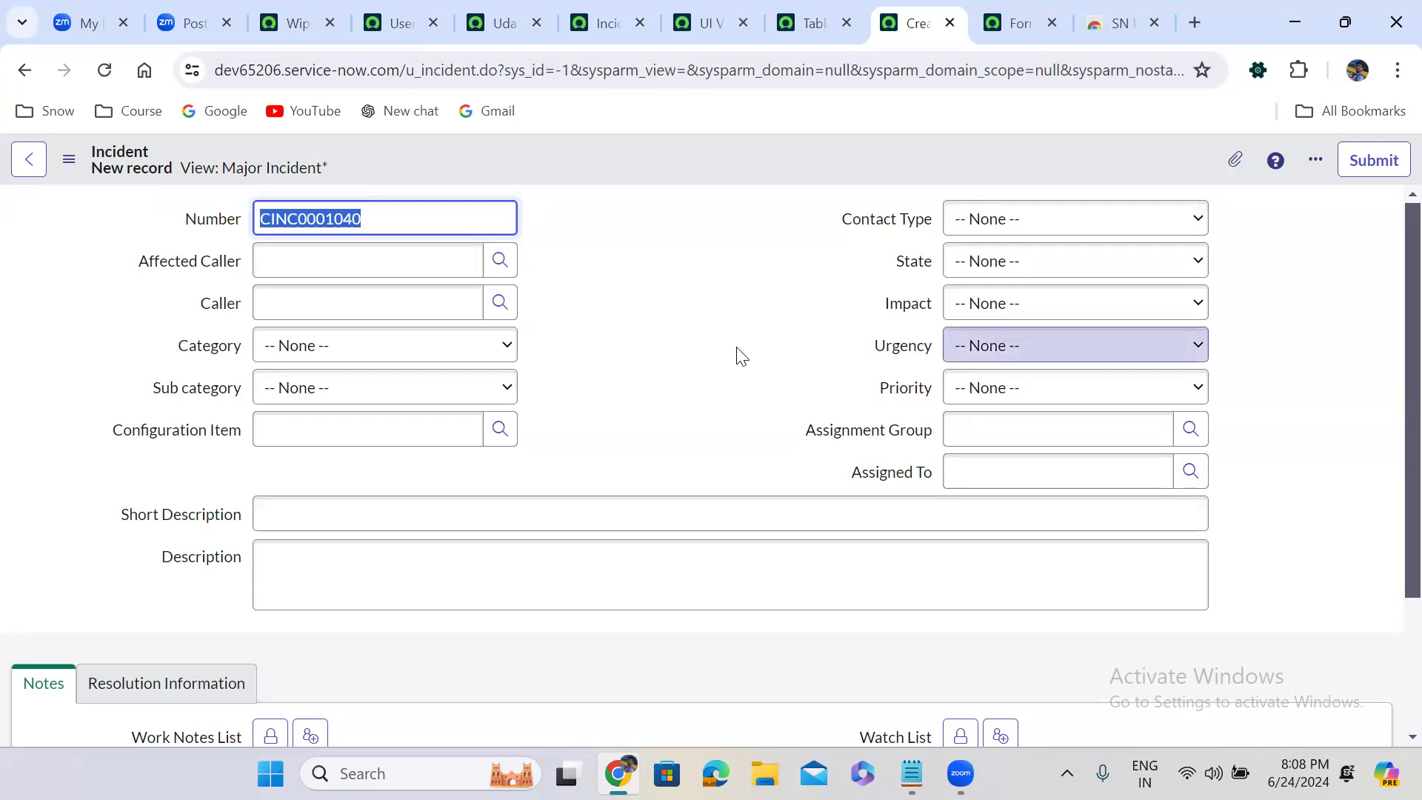
{"action": "left_click", "coordinate": [287, 18]}
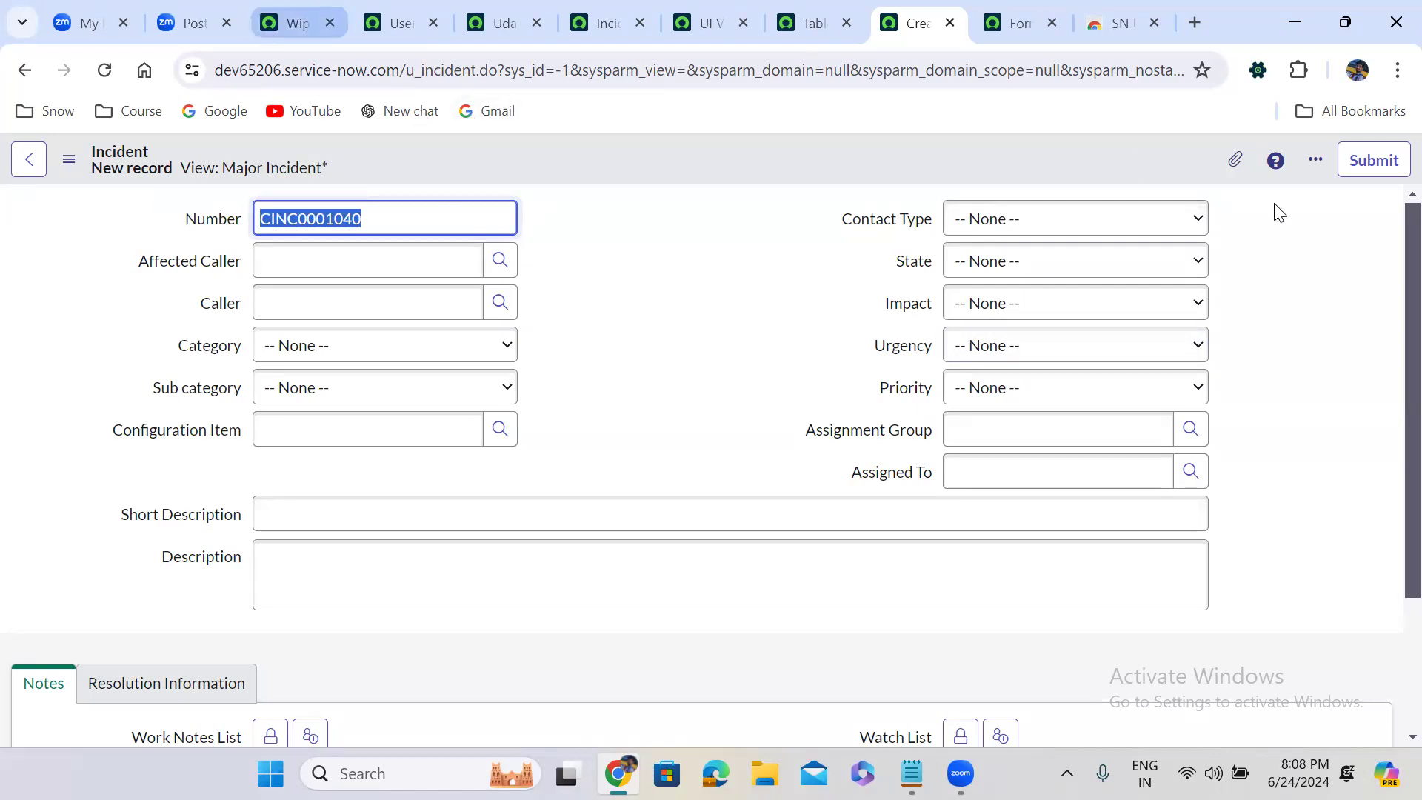
{"action": "left_click", "coordinate": [1388, 166]}
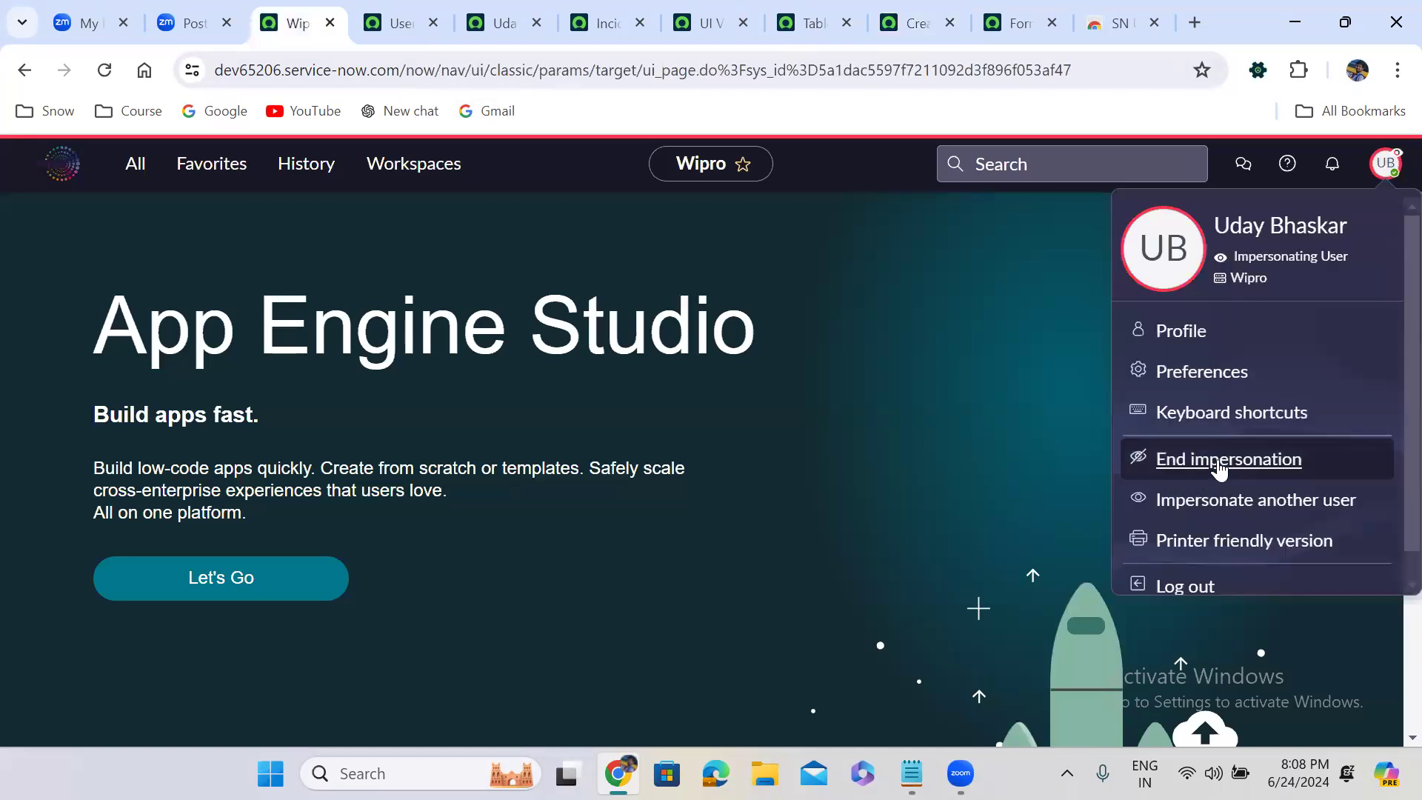
{"action": "left_click", "coordinate": [1219, 465]}
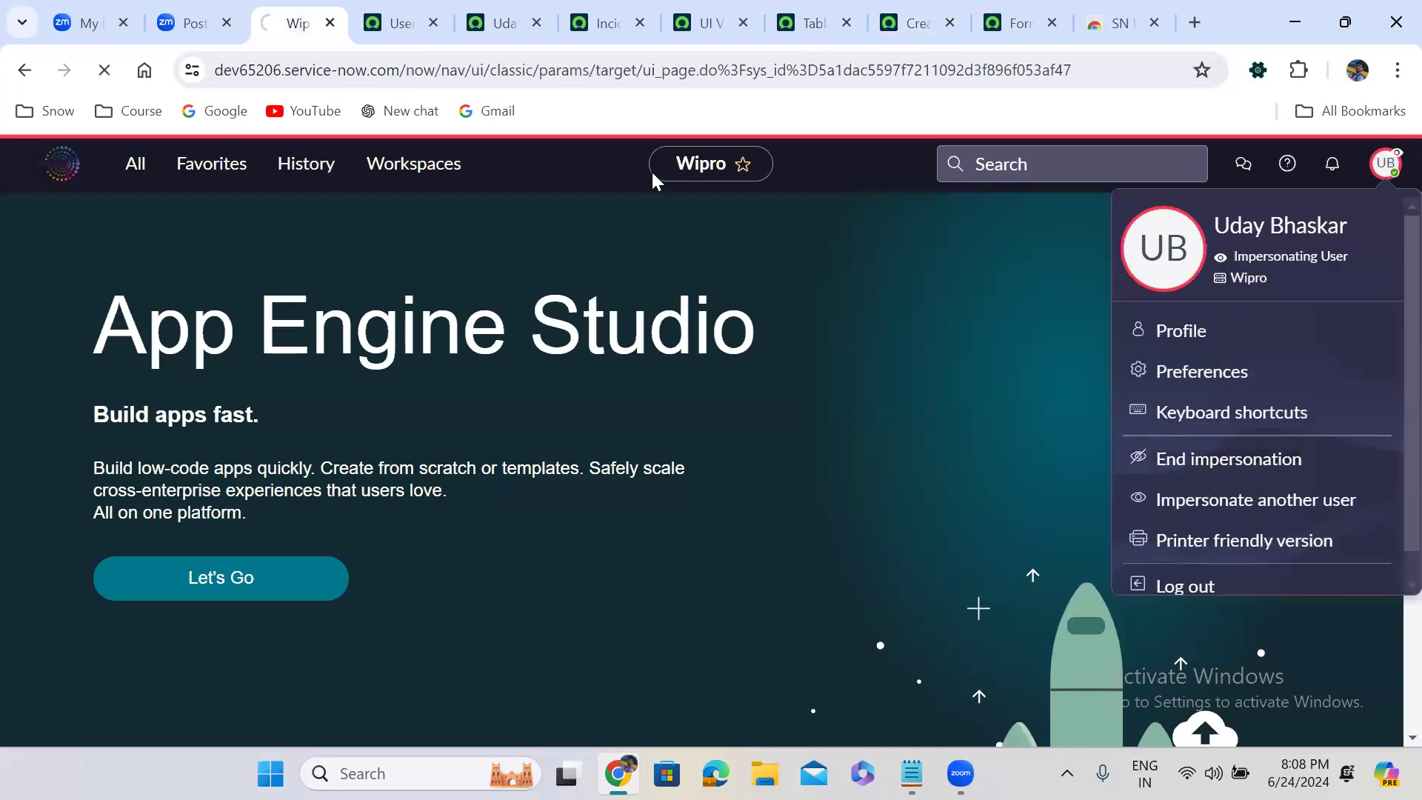
Open the test user's role list for editing and remove the itil_admin role from it
{"action": "left_click", "coordinate": [505, 25]}
{"action": "scroll", "coordinate": [665, 415], "scroll_direction": "down", "scroll_amount": 2}
{"action": "scroll", "coordinate": [667, 427], "scroll_direction": "down", "scroll_amount": 6}
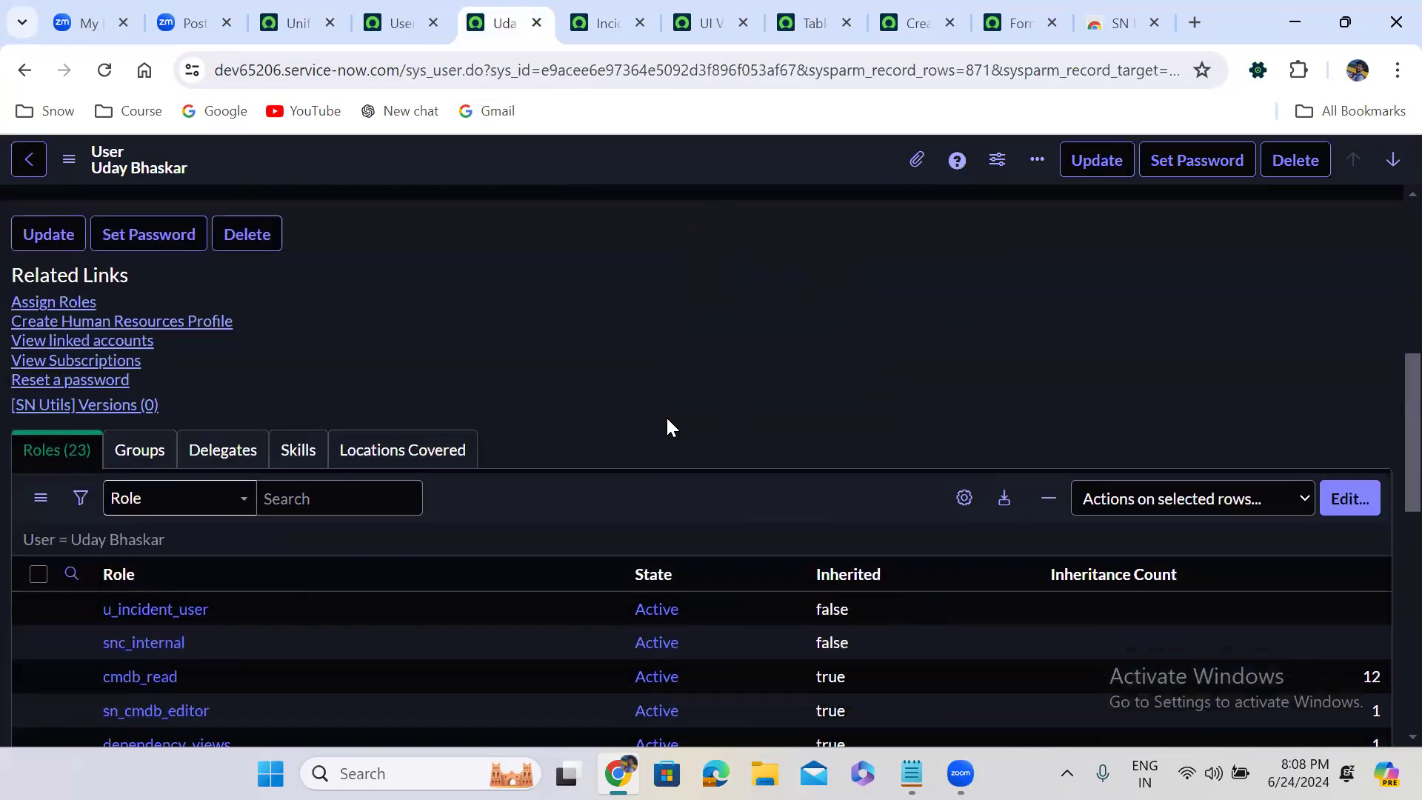
{"action": "left_click", "coordinate": [1357, 419]}
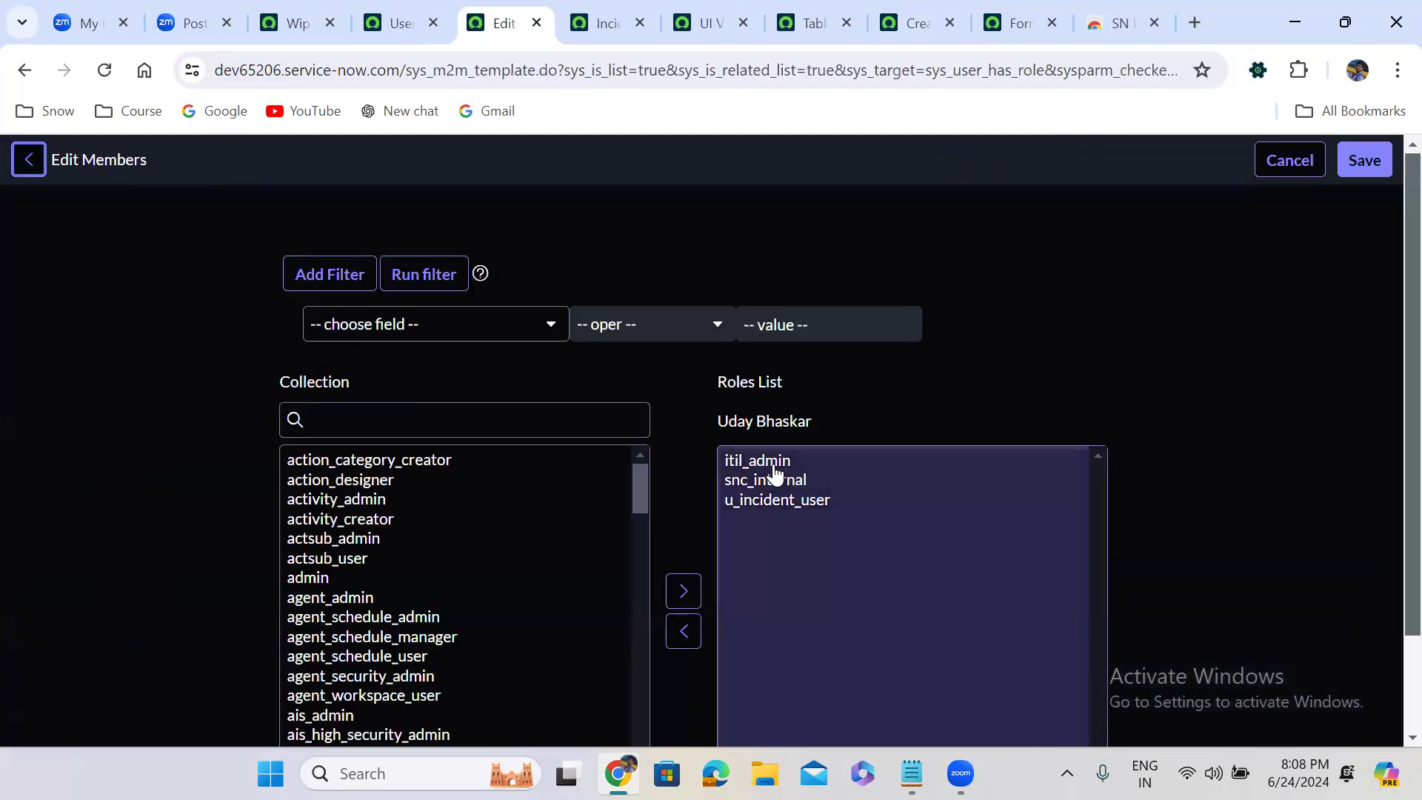
{"action": "left_click", "coordinate": [774, 463]}
{"action": "scroll", "coordinate": [774, 472], "scroll_direction": "down", "scroll_amount": 1}
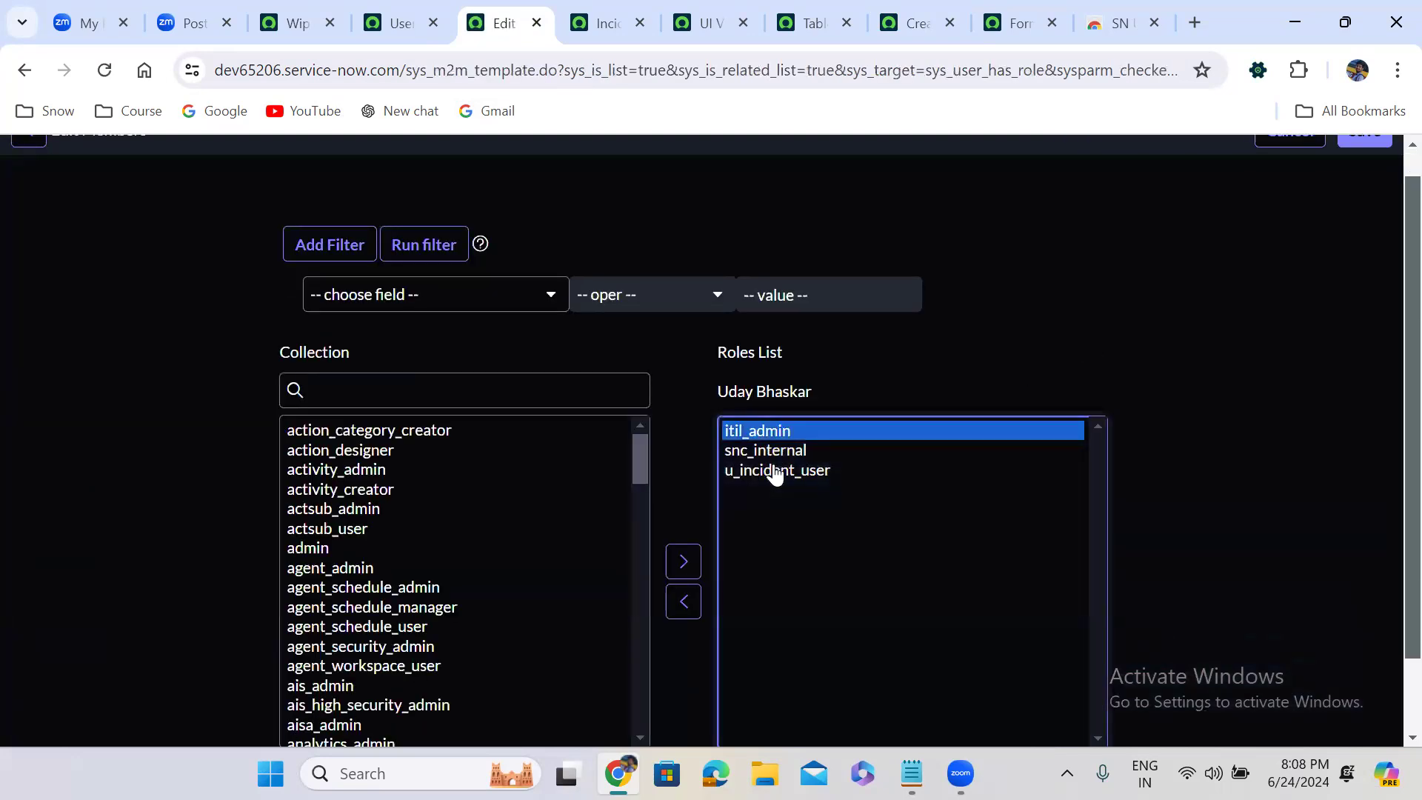
{"action": "left_click", "coordinate": [680, 602]}
Find the itil role in the collection, add it to the test user's role list, save, and dismiss the role messages
{"action": "left_click", "coordinate": [450, 394]}
{"action": "type", "text": "itil"}
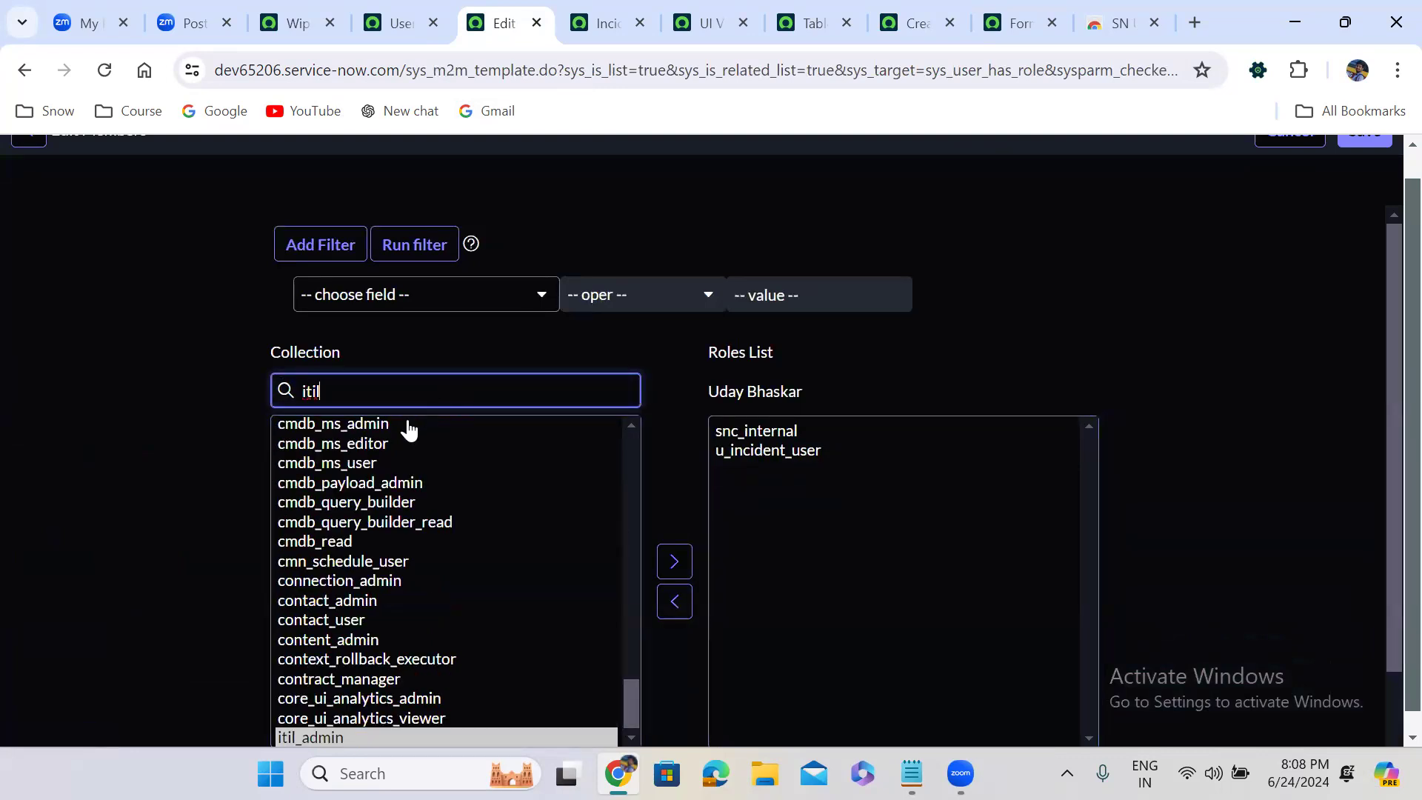
{"action": "left_click", "coordinate": [310, 430]}
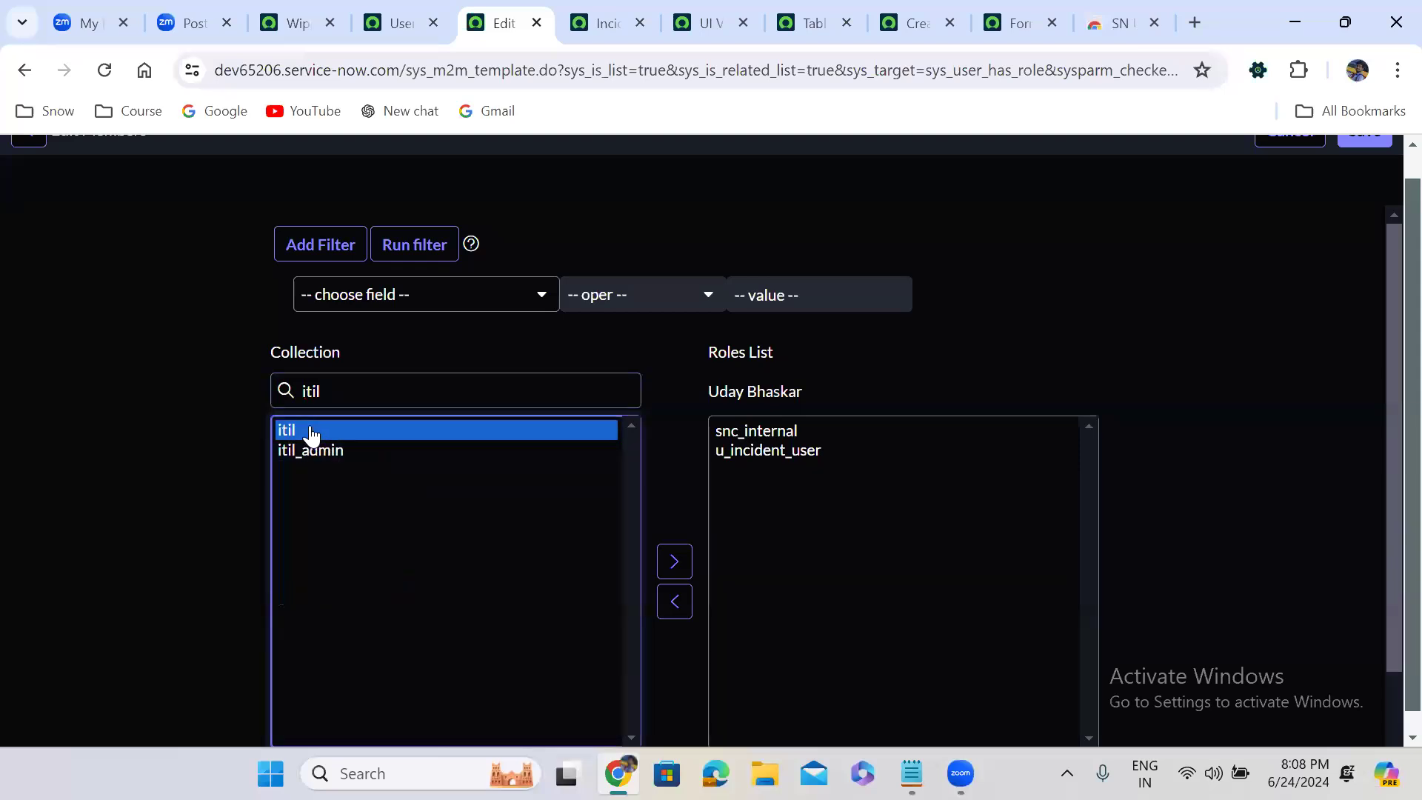
{"action": "left_click", "coordinate": [676, 564]}
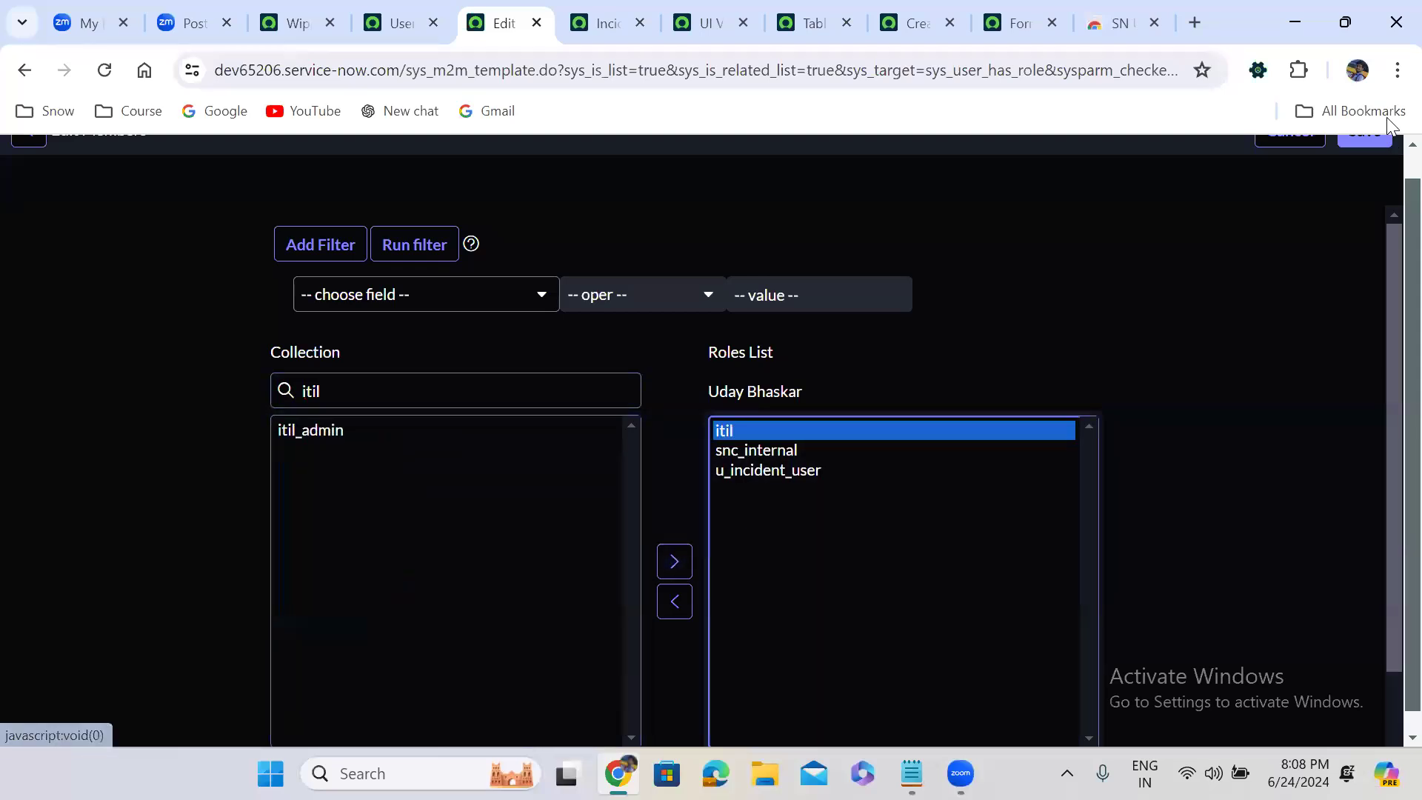
{"action": "scroll", "coordinate": [1384, 158], "scroll_direction": "up", "scroll_amount": 1}
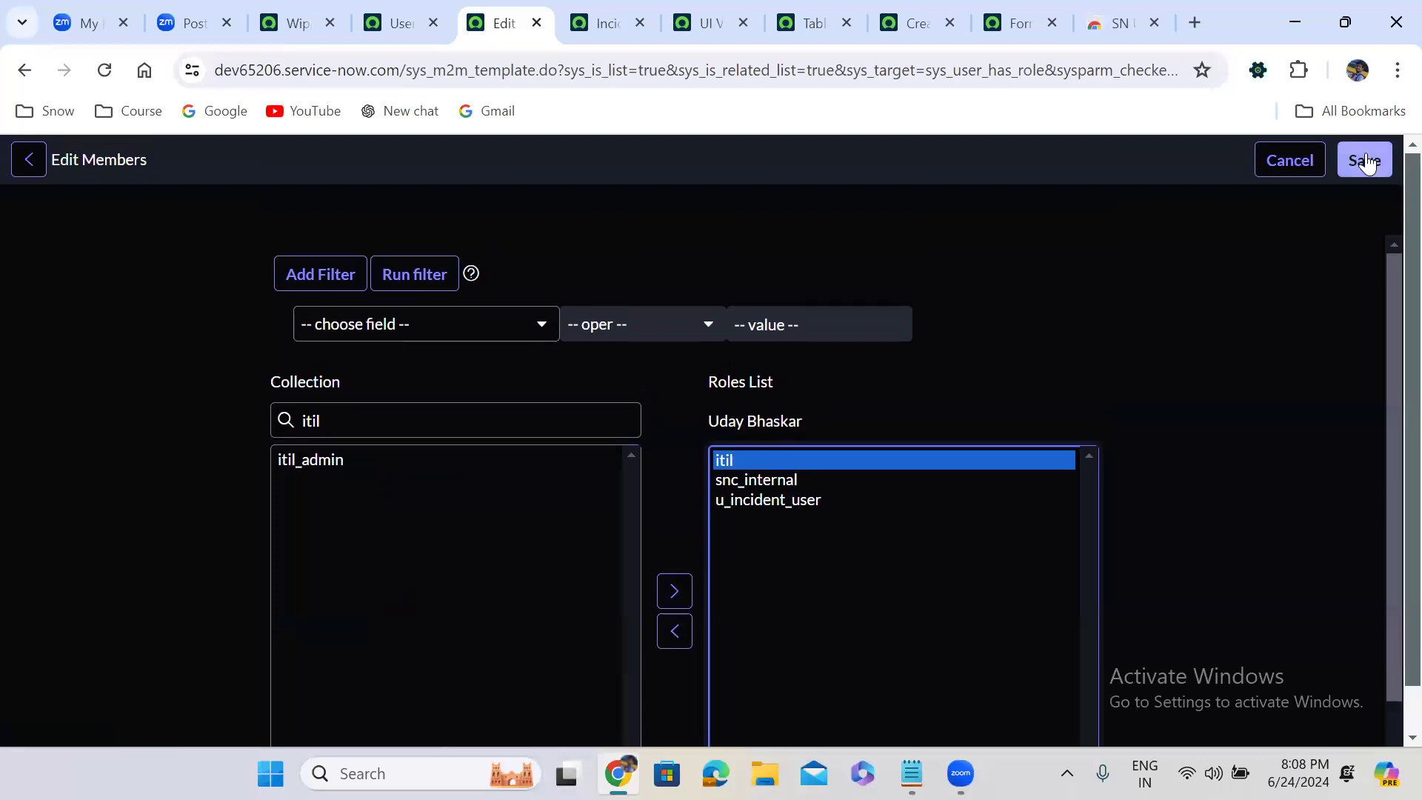
{"action": "left_click", "coordinate": [1384, 160]}
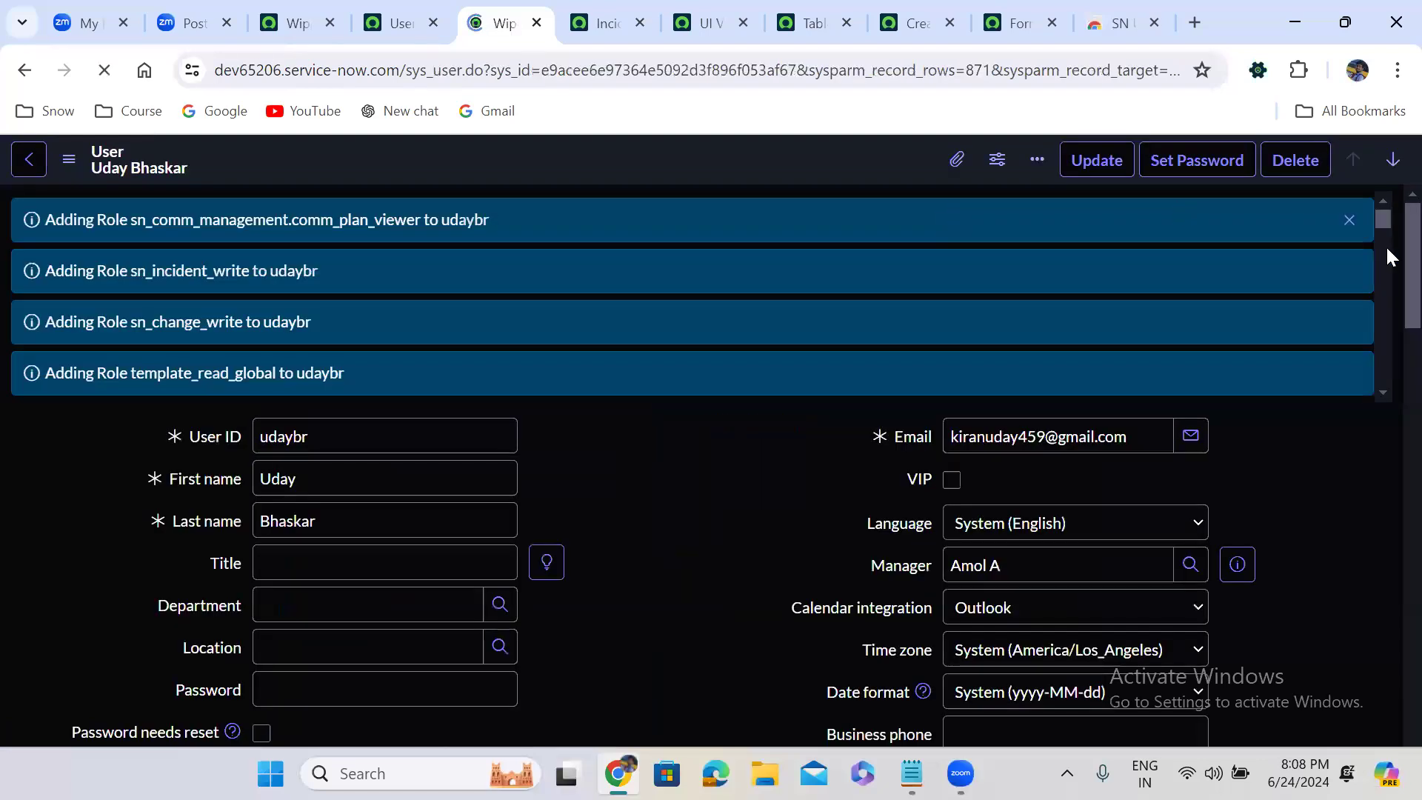
{"action": "left_click", "coordinate": [1350, 218]}
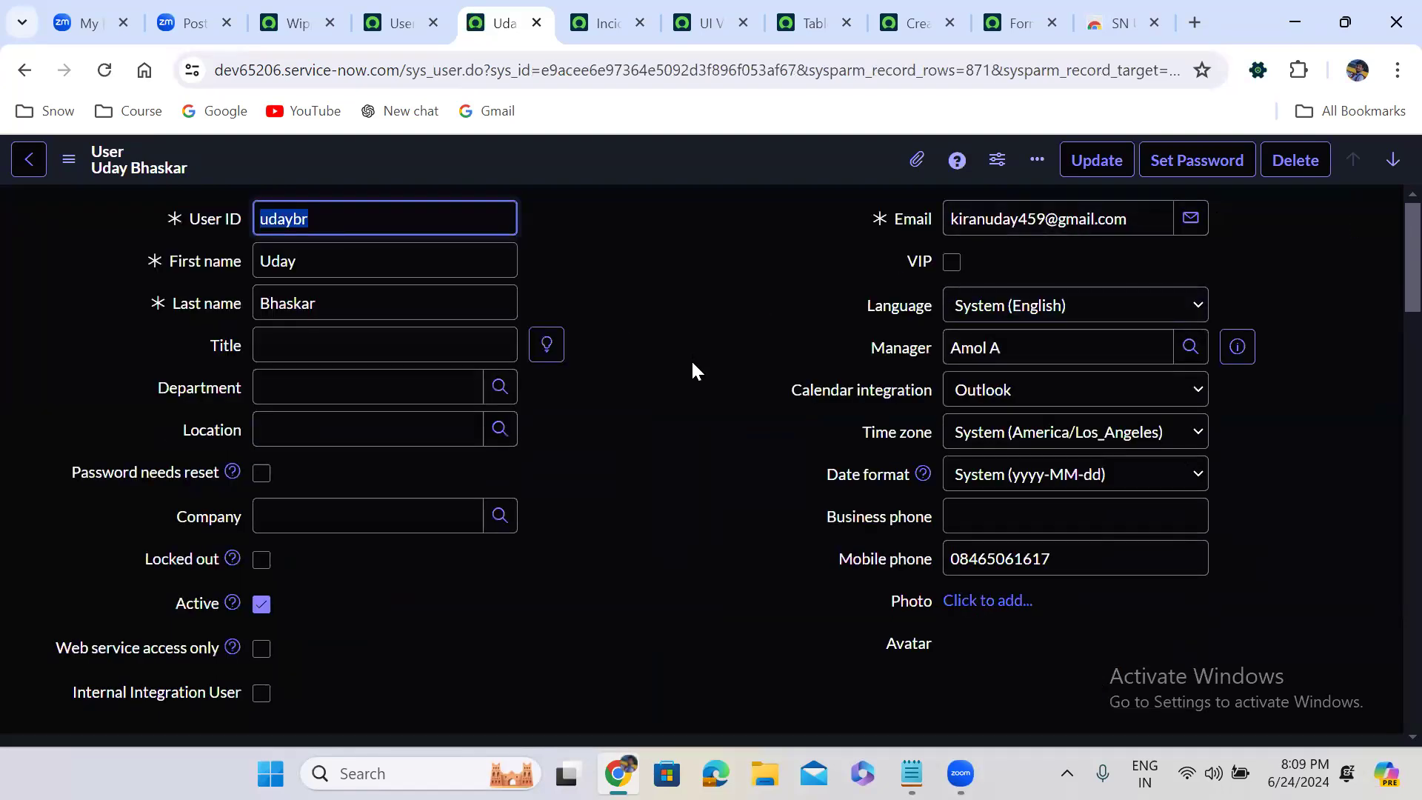
Impersonate the test user from the Wipro home page, searching by name and picking the account with the matching user ID
{"action": "left_click", "coordinate": [307, 7]}
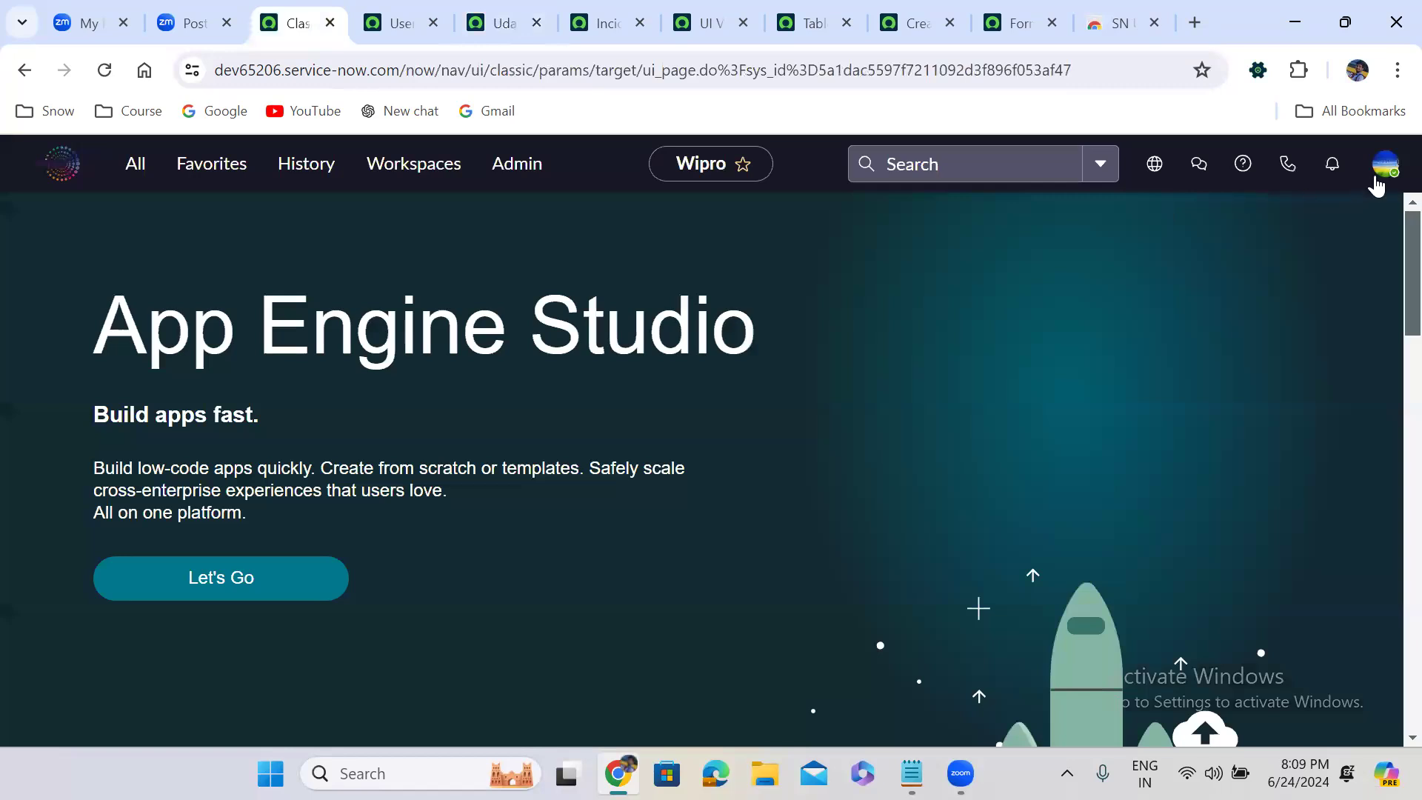
{"action": "left_click", "coordinate": [1385, 166]}
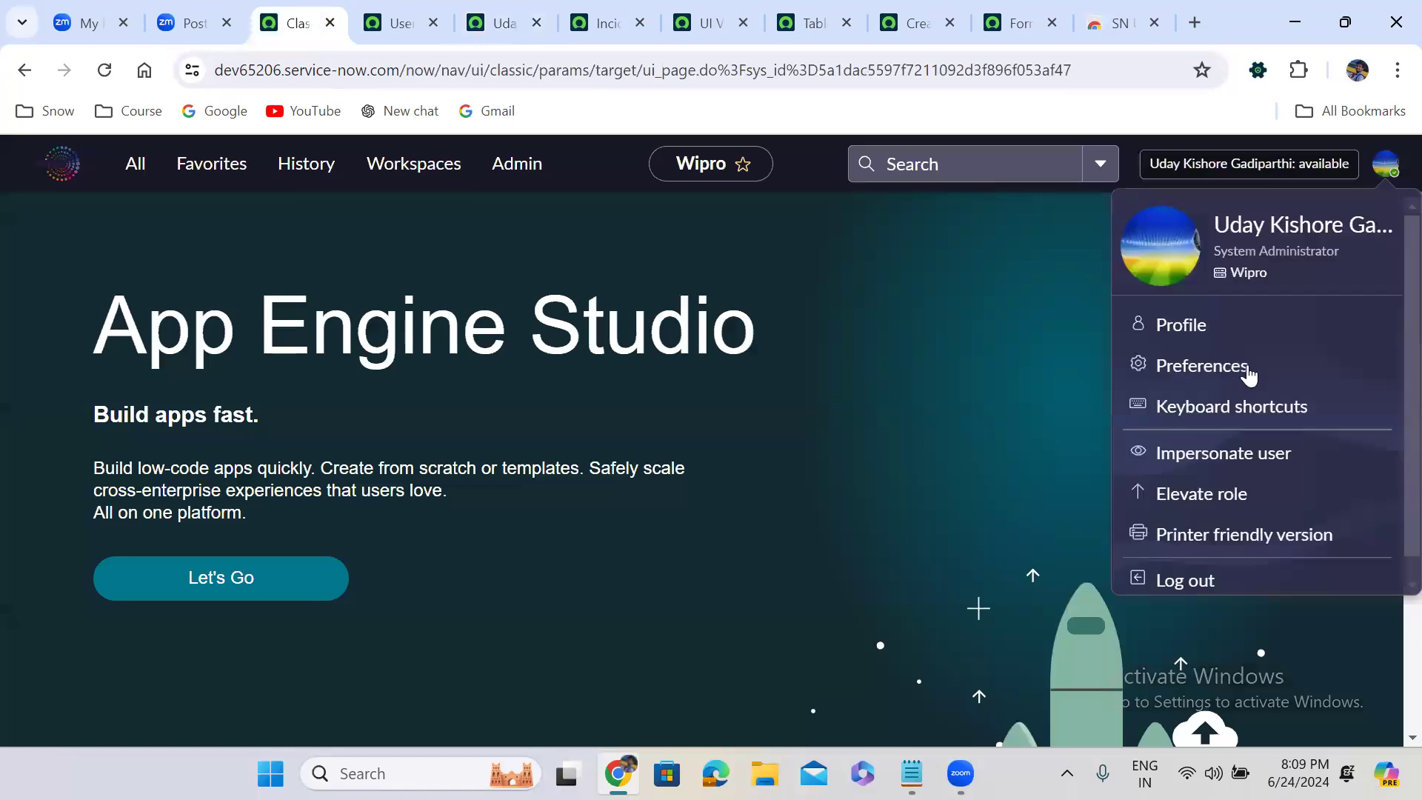
{"action": "left_click", "coordinate": [1197, 466]}
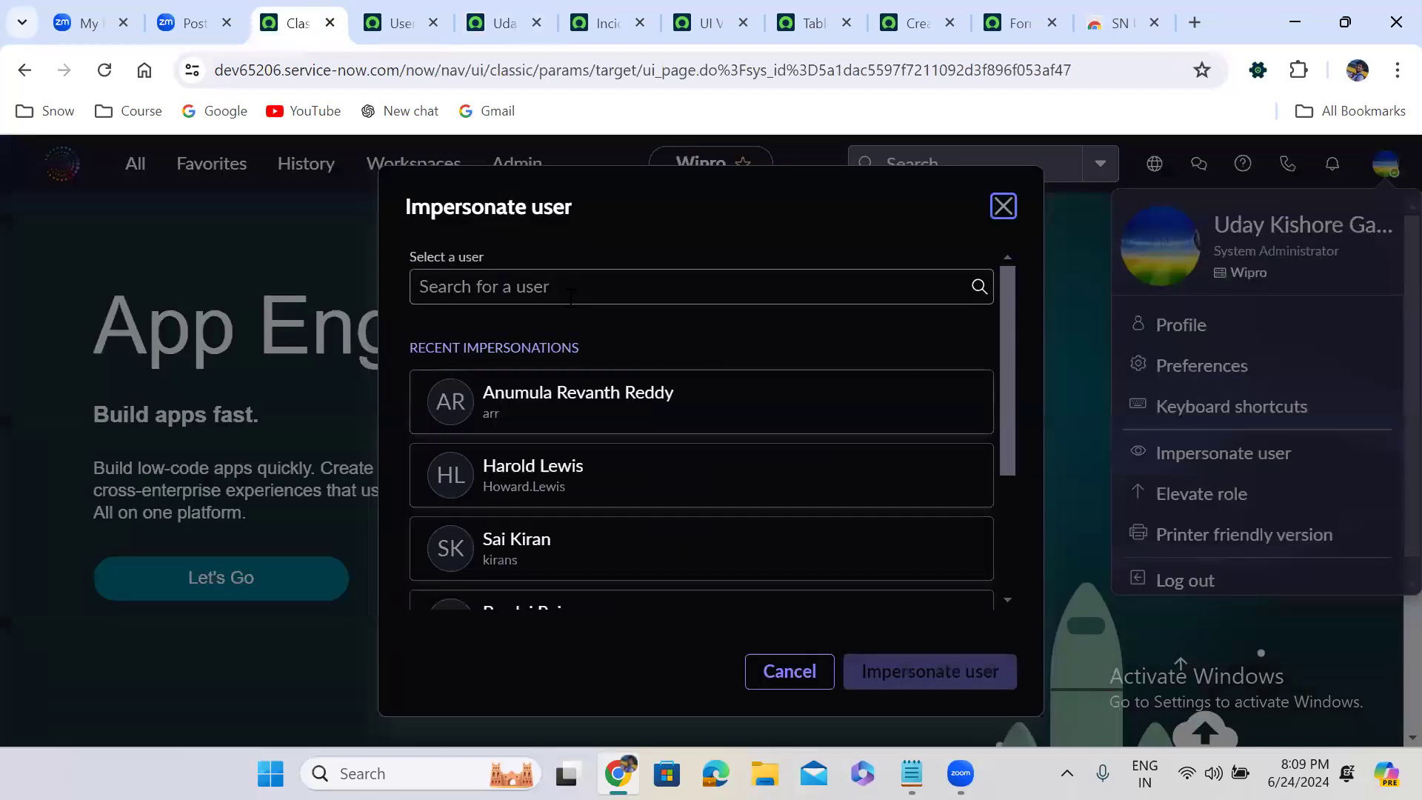
{"action": "left_click", "coordinate": [571, 296]}
{"action": "type", "text": "uday bhas"}
{"action": "left_click", "coordinate": [597, 341]}
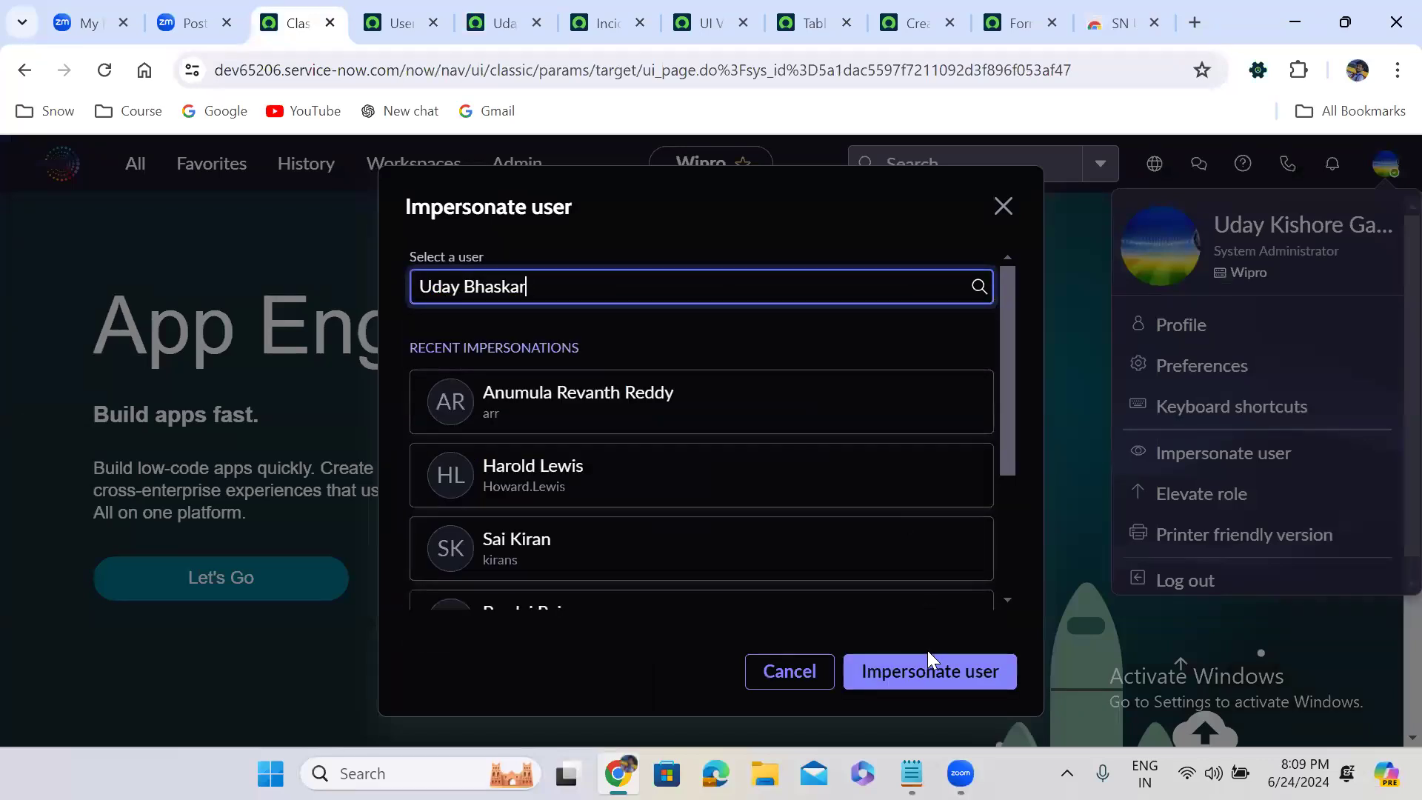
{"action": "left_click", "coordinate": [627, 294]}
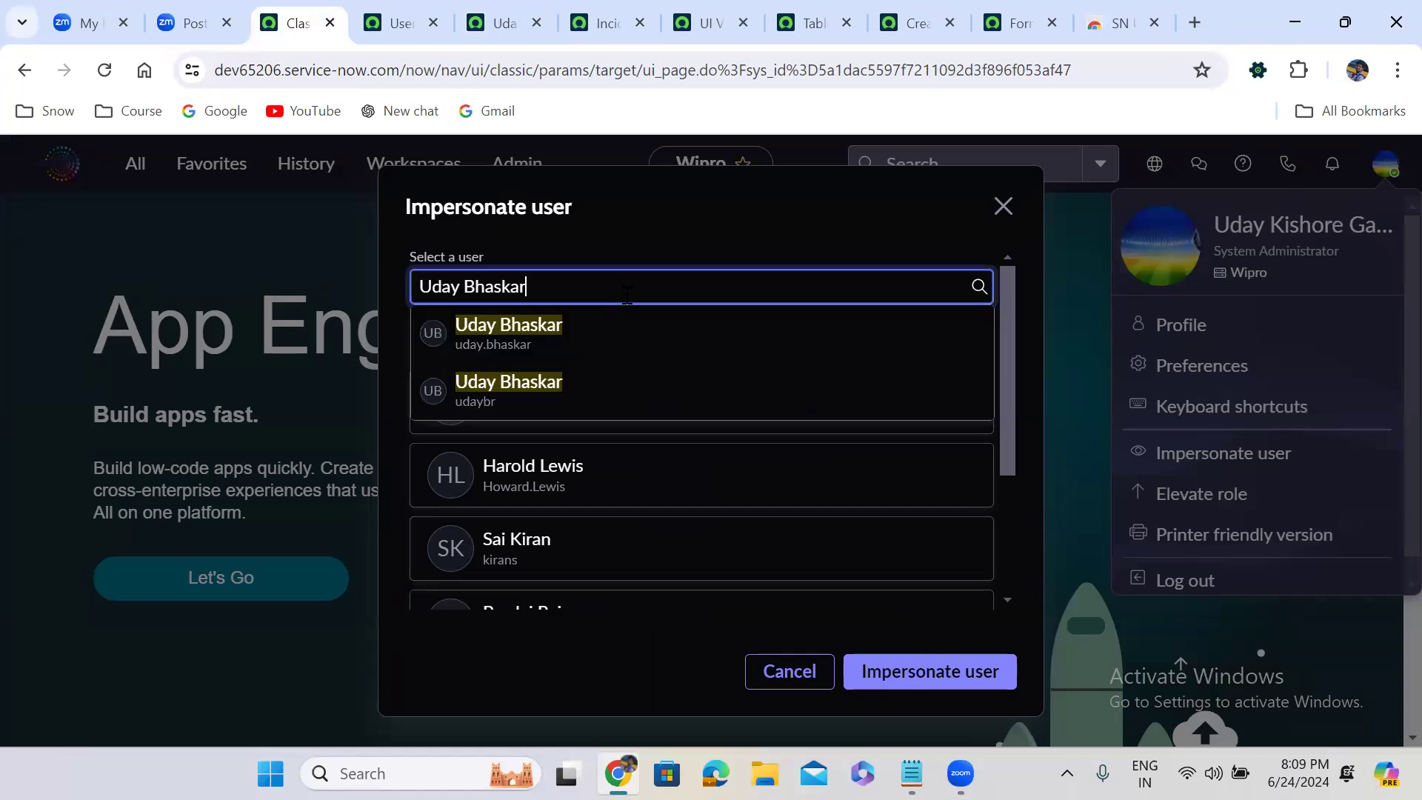
{"action": "left_click", "coordinate": [600, 391]}
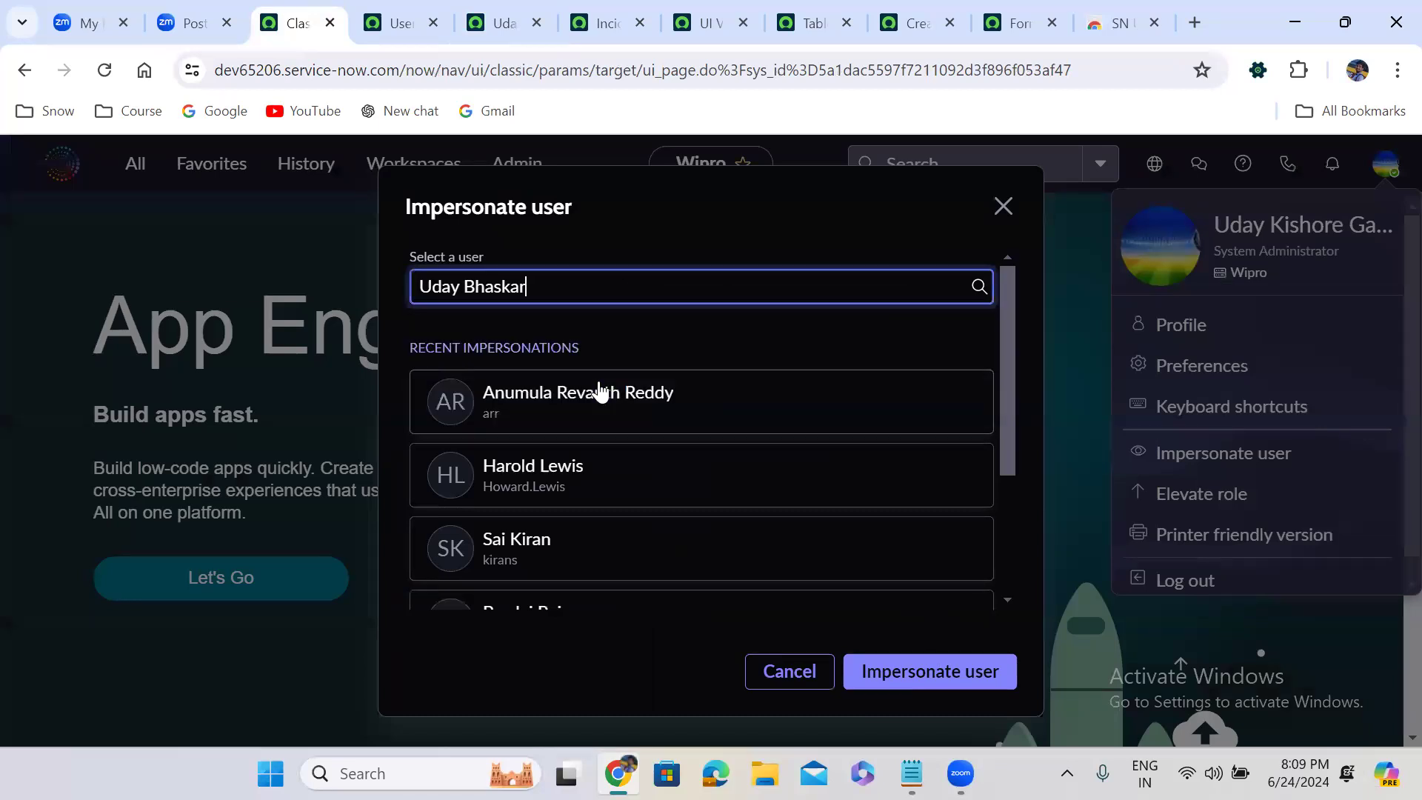
{"action": "left_click", "coordinate": [948, 663]}
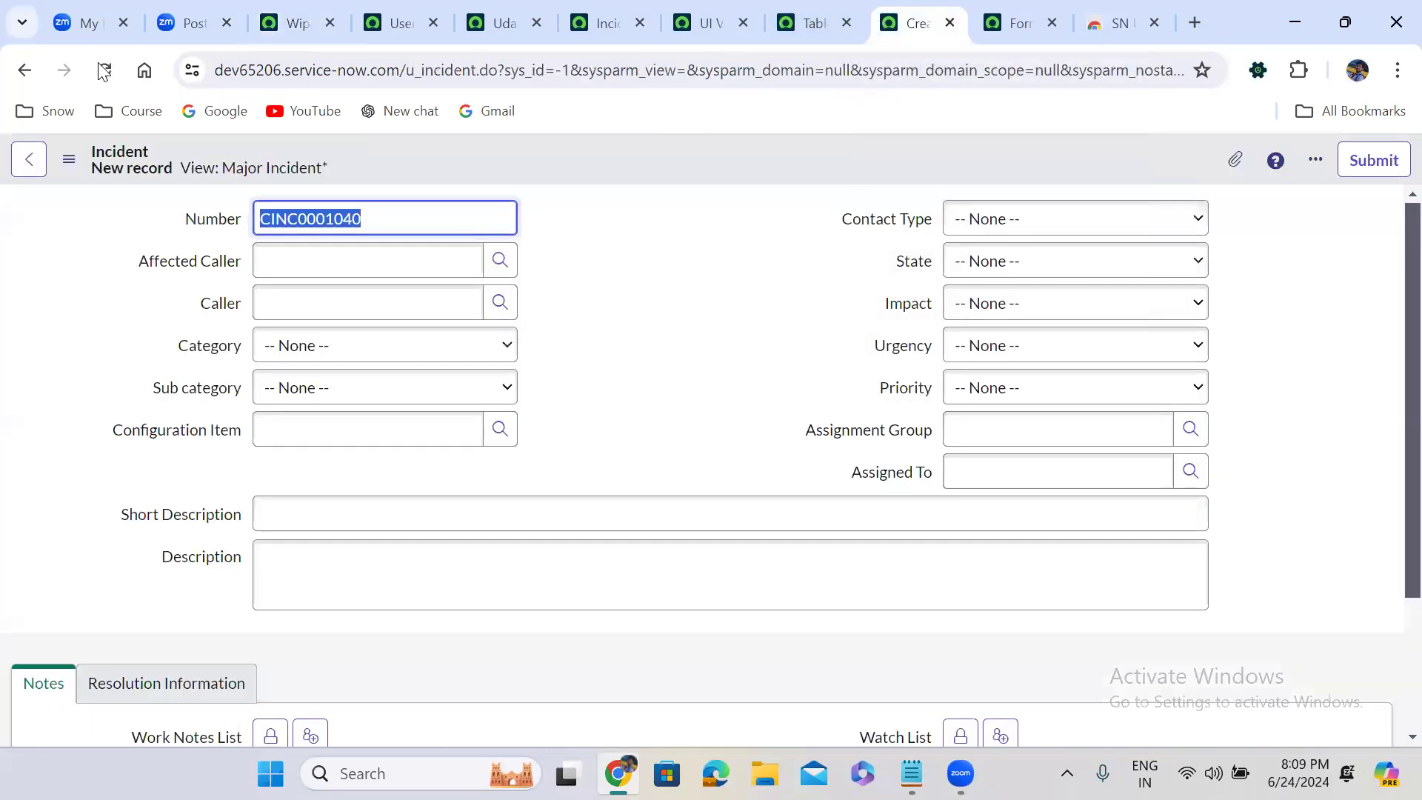
Reload the new Incident record form to check which view the itil user gets, and end the impersonation
{"action": "left_click", "coordinate": [104, 70]}
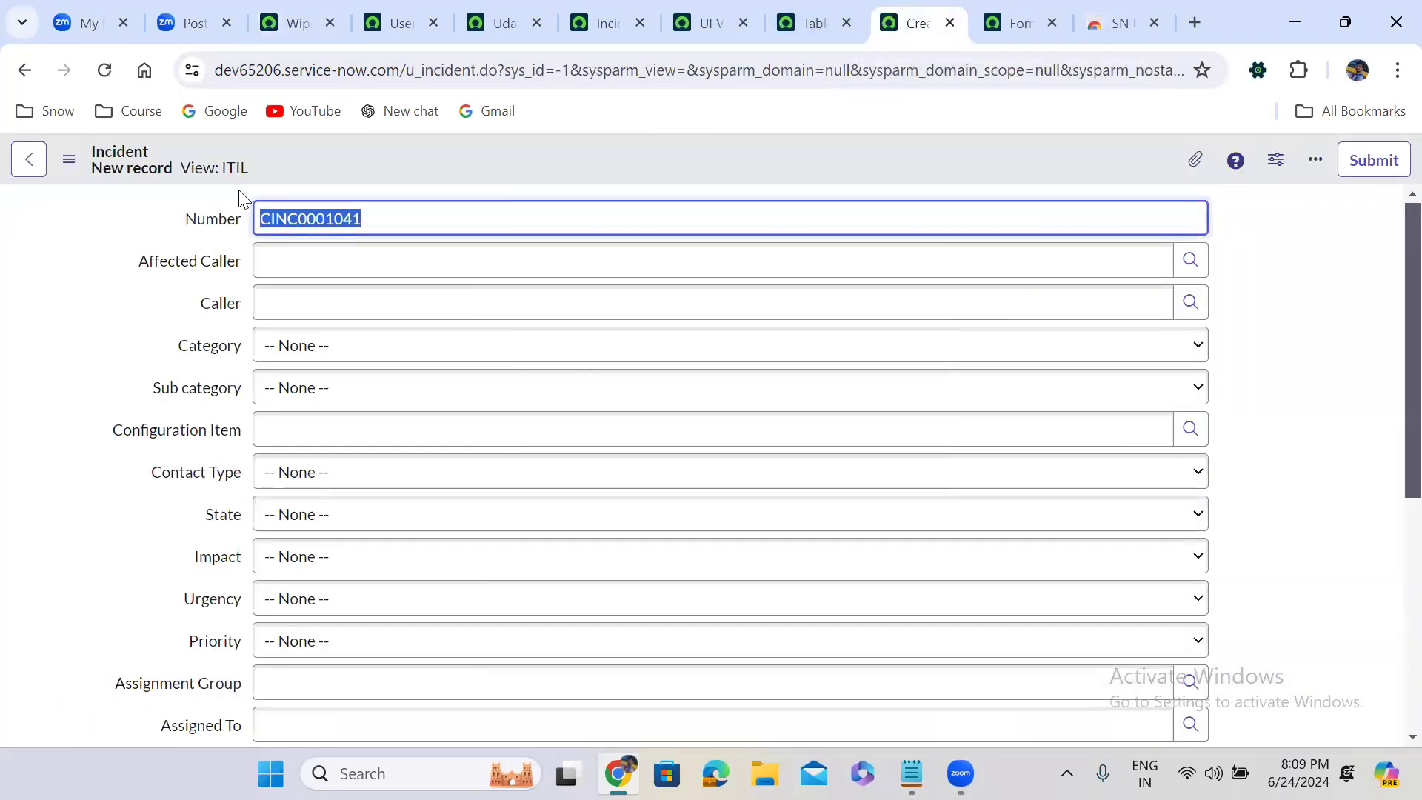
{"action": "left_click", "coordinate": [281, 10]}
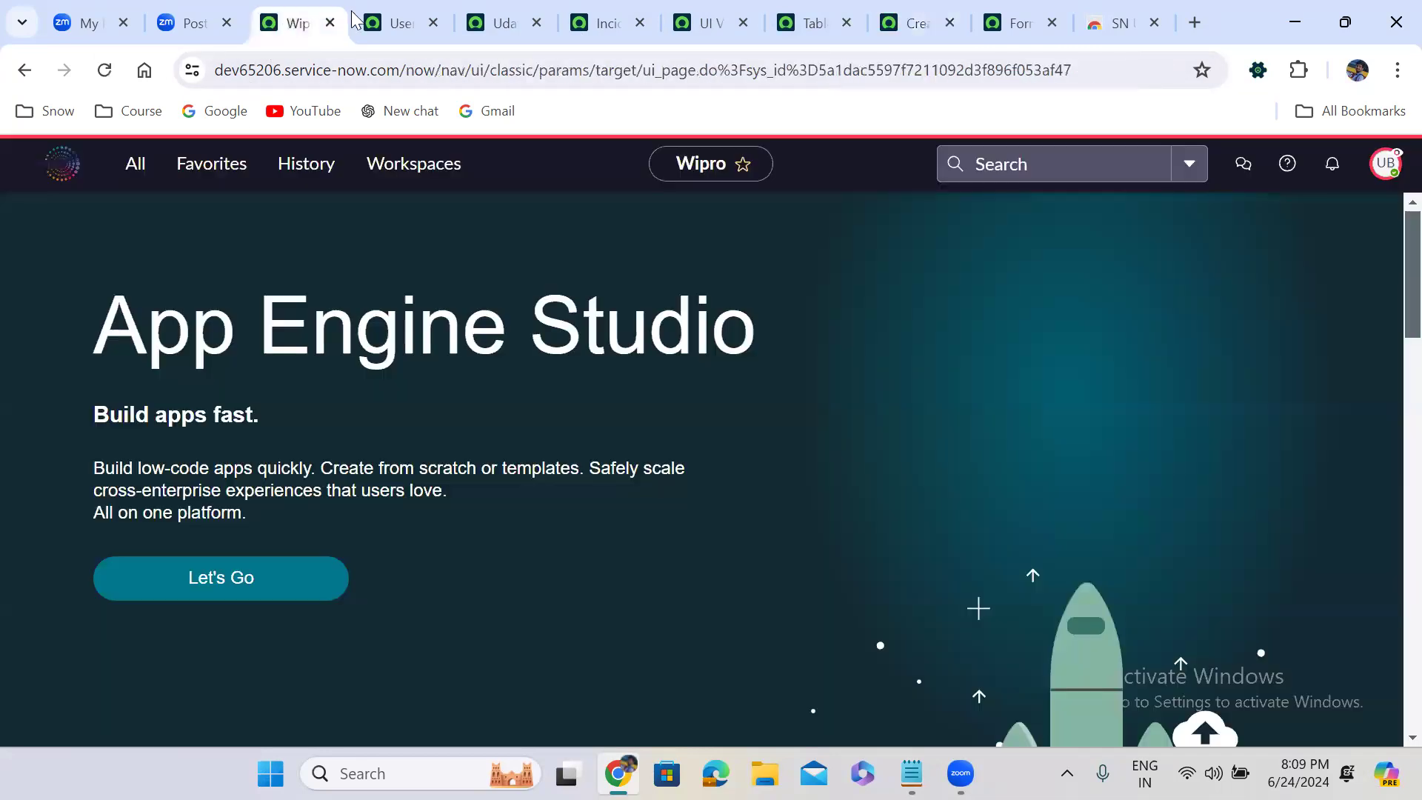
{"action": "left_click", "coordinate": [376, 15]}
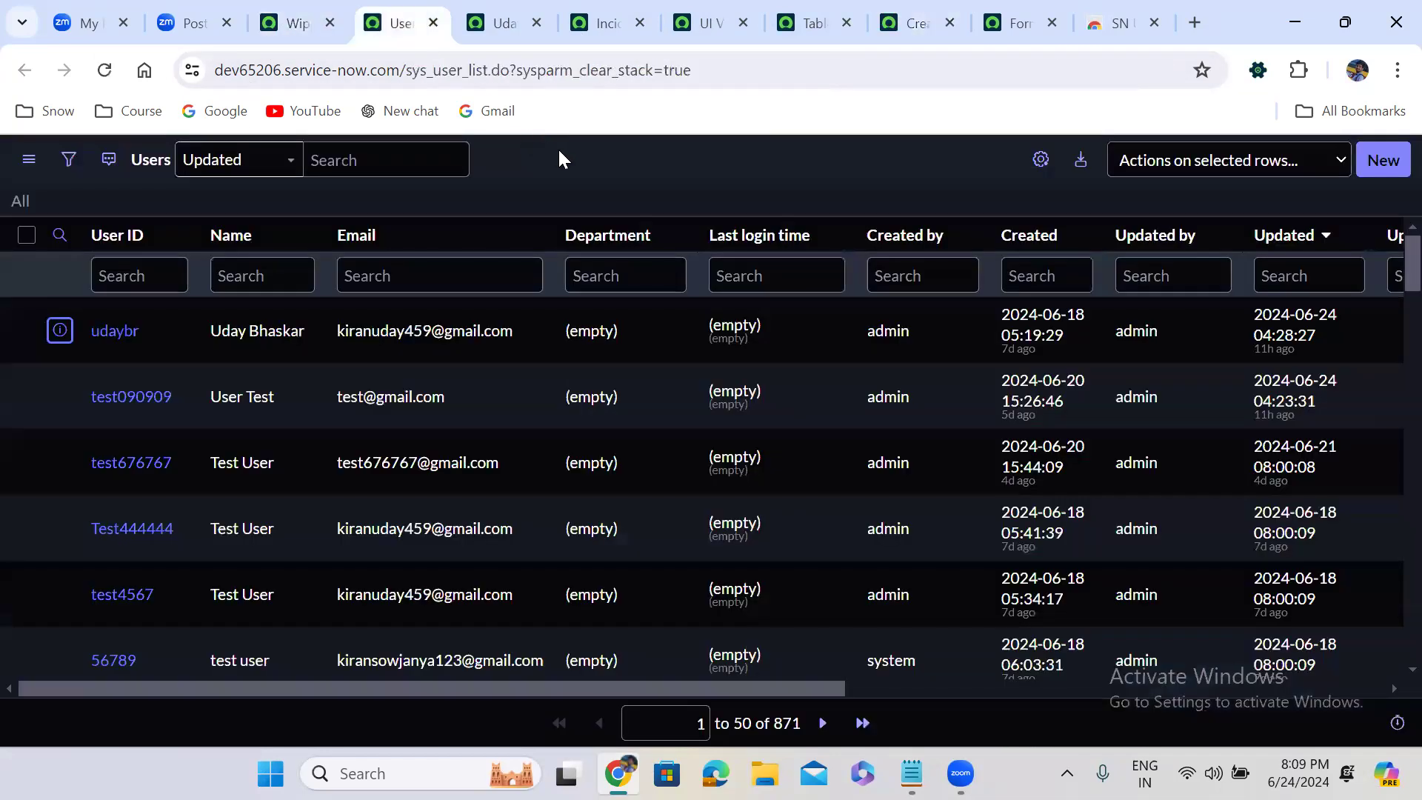
{"action": "left_click", "coordinate": [300, 19]}
{"action": "left_click", "coordinate": [1391, 167]}
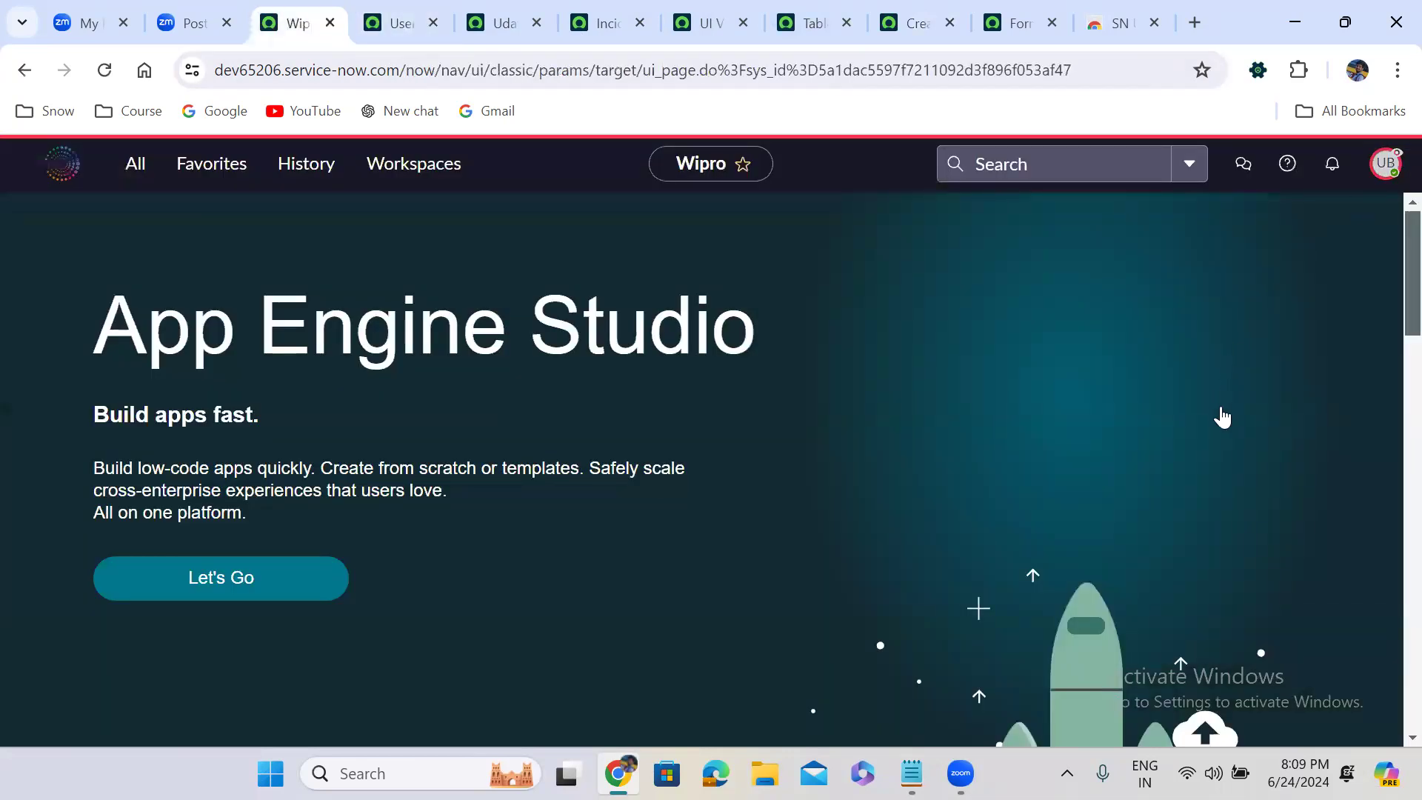
{"action": "left_click", "coordinate": [1219, 463]}
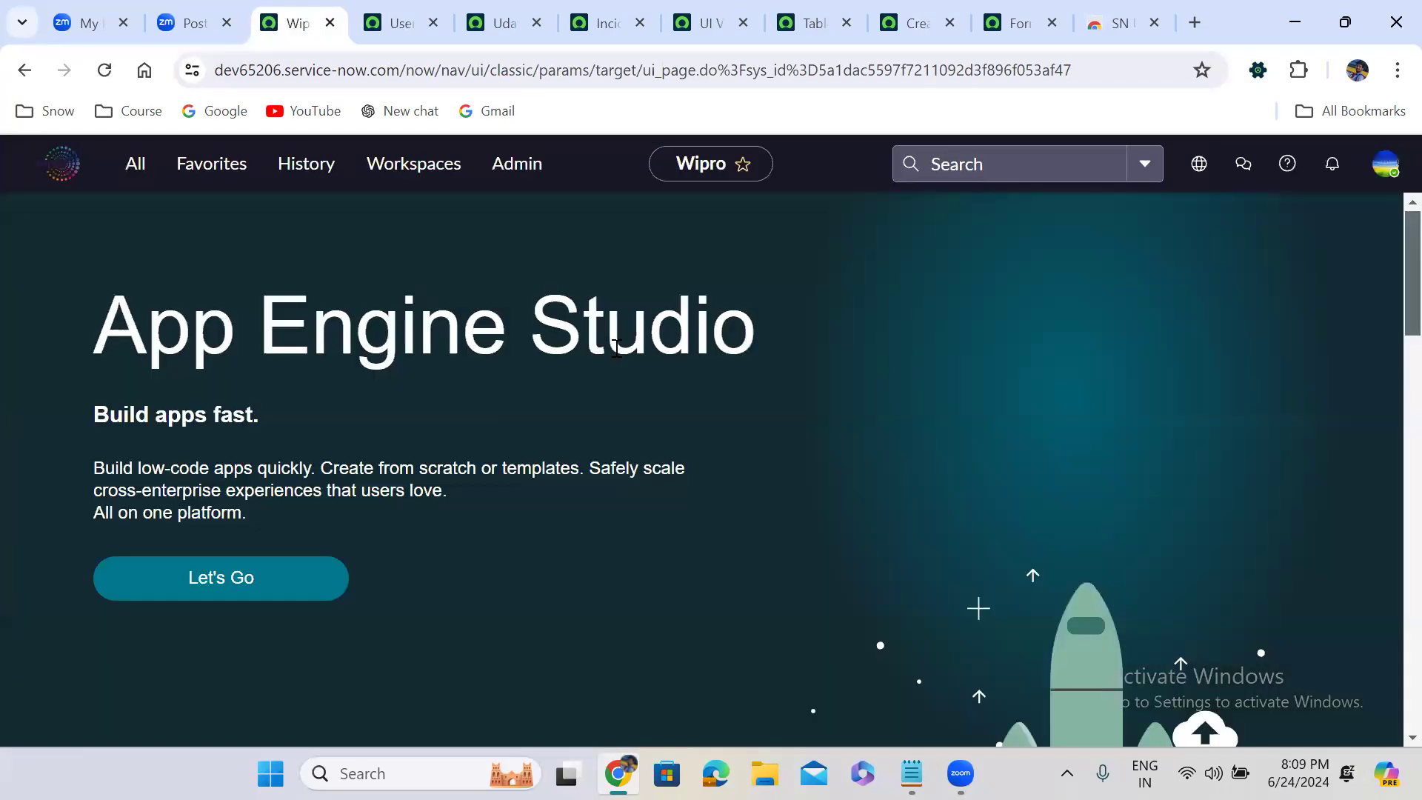
Remove the itil role from the test user's role list and save the change
{"action": "left_click", "coordinate": [496, 23]}
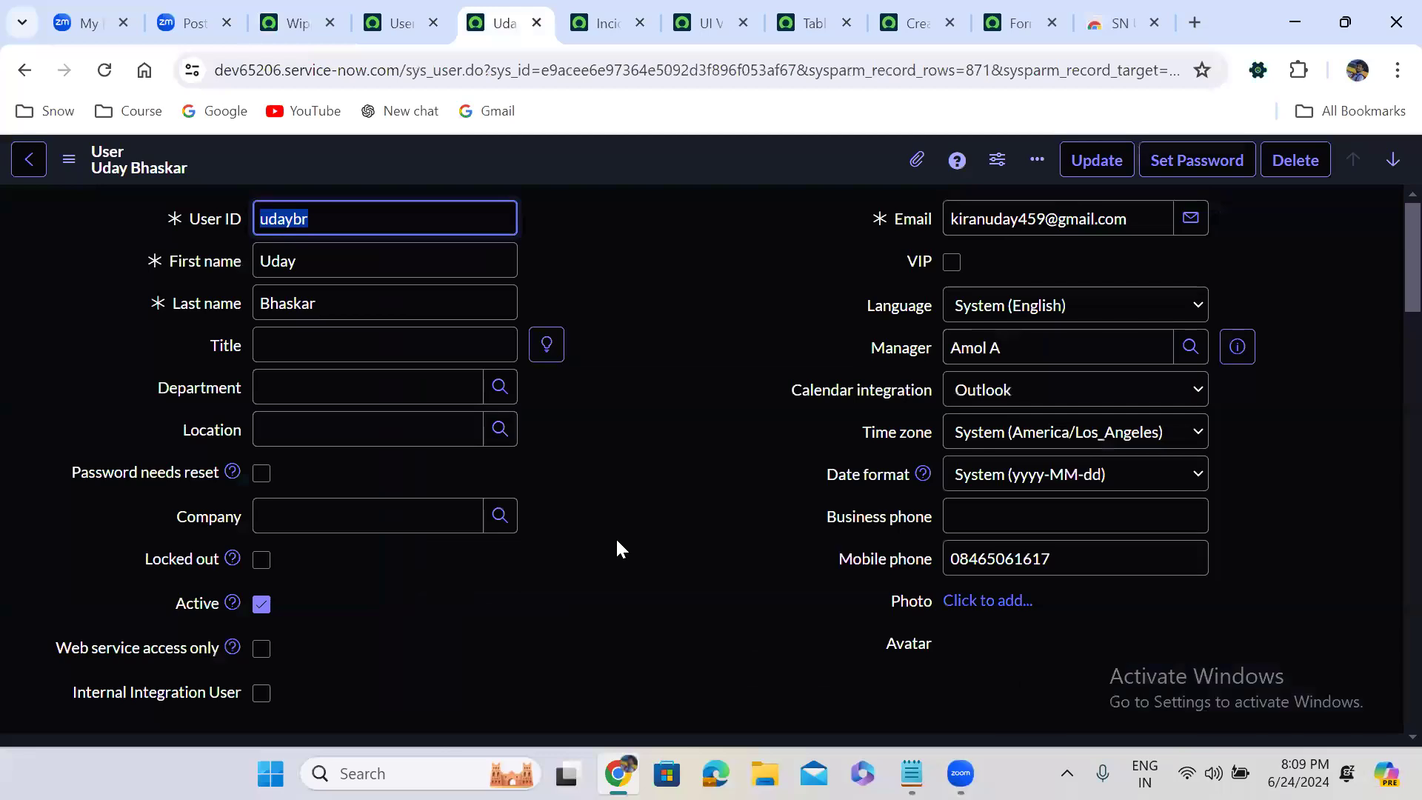
{"action": "scroll", "coordinate": [616, 549], "scroll_direction": "down", "scroll_amount": 8}
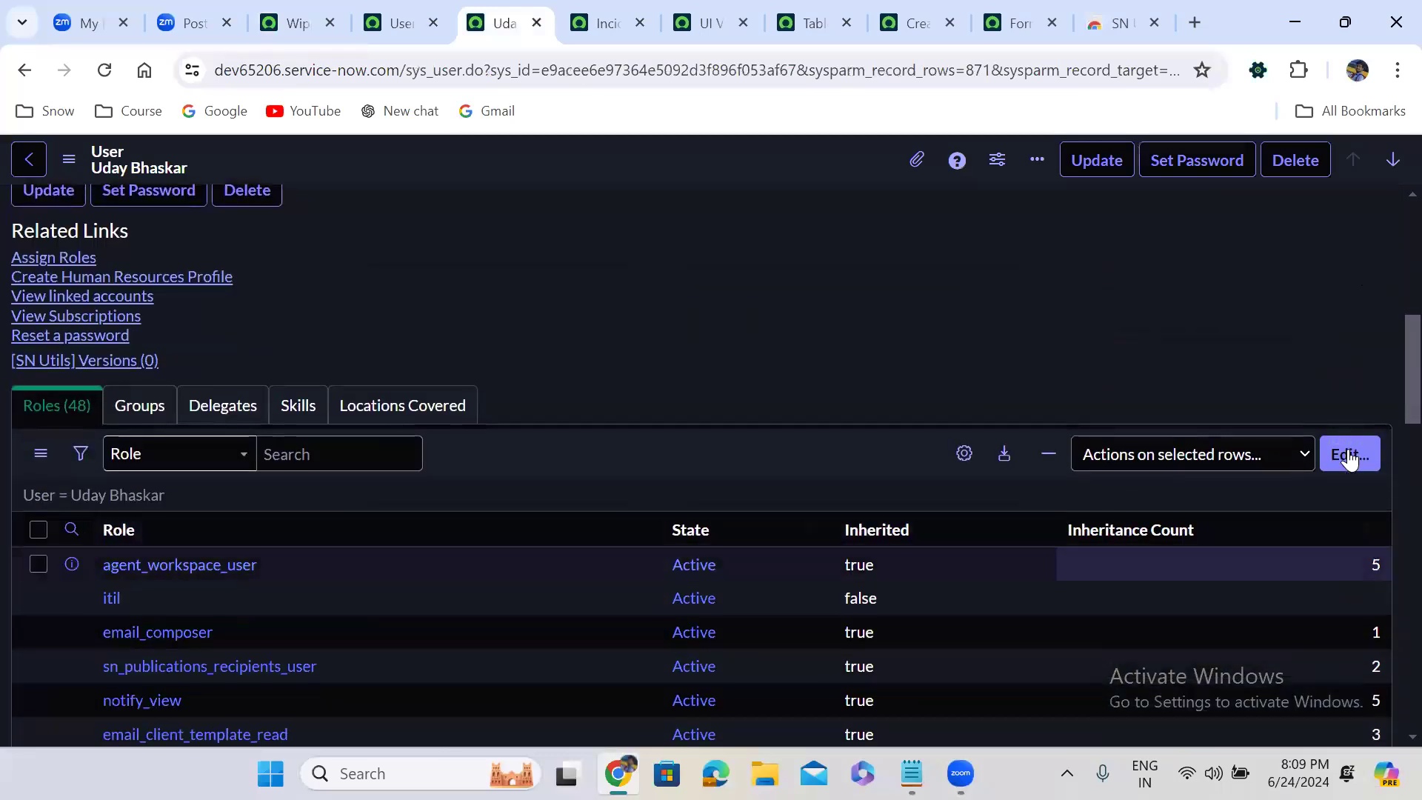
{"action": "left_click", "coordinate": [1350, 455]}
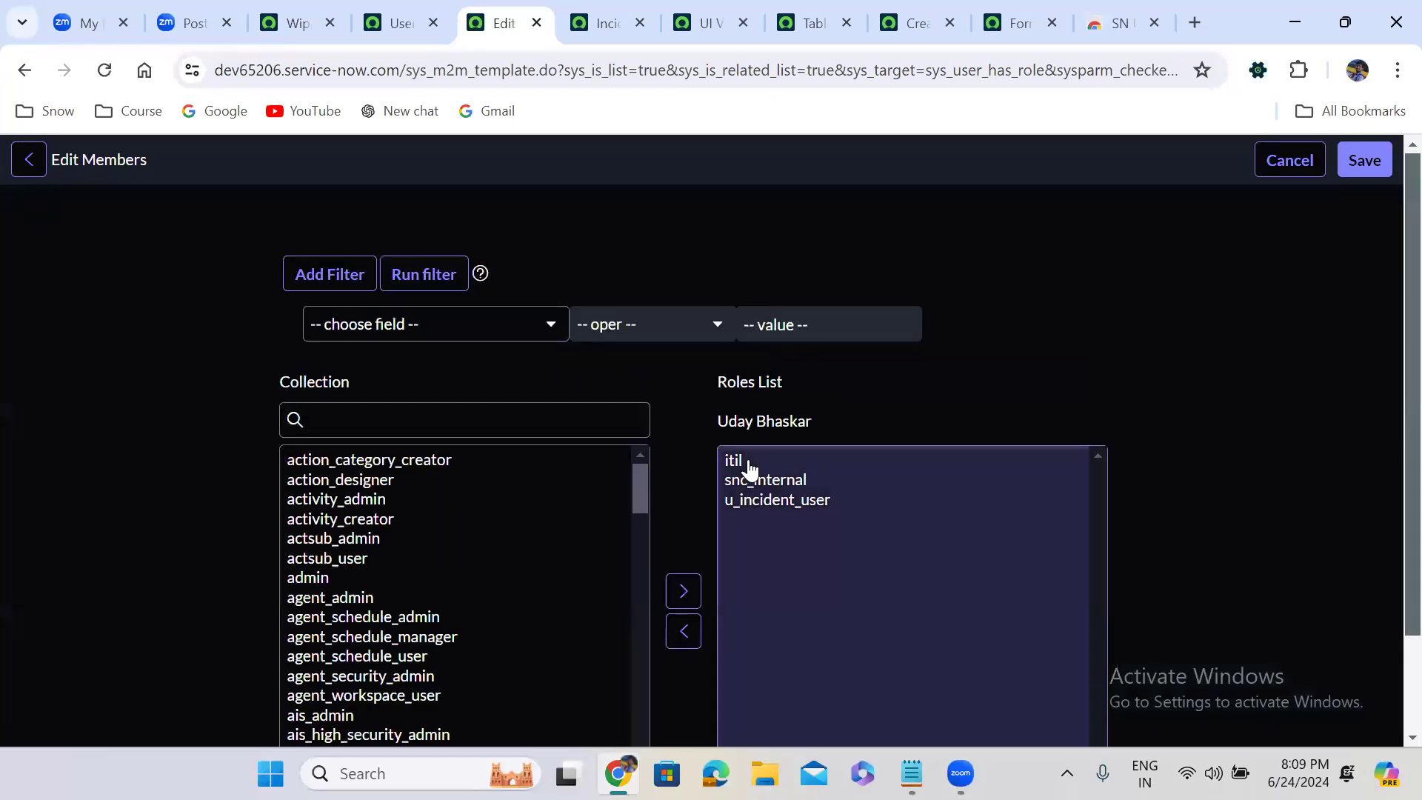
{"action": "left_click", "coordinate": [750, 468]}
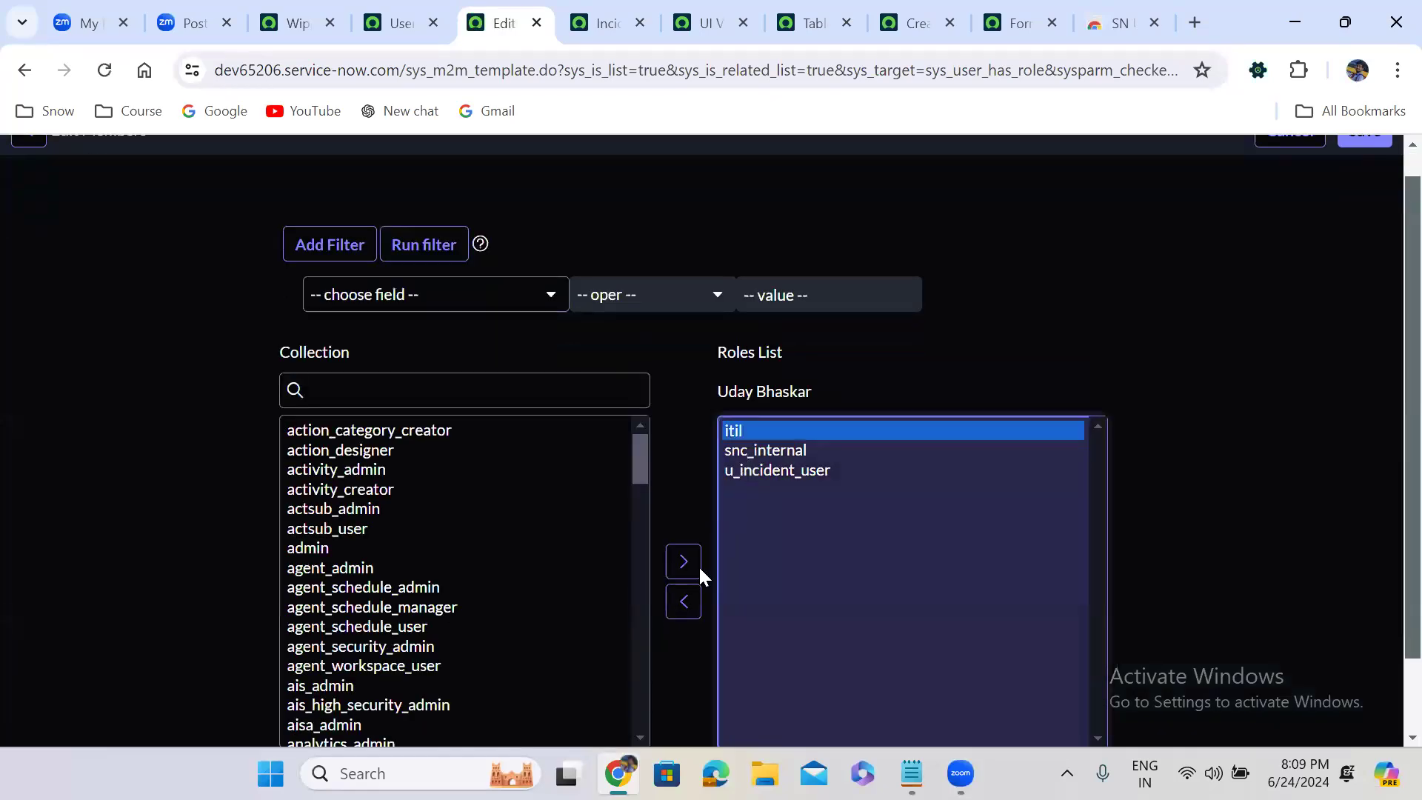
{"action": "left_click", "coordinate": [676, 601]}
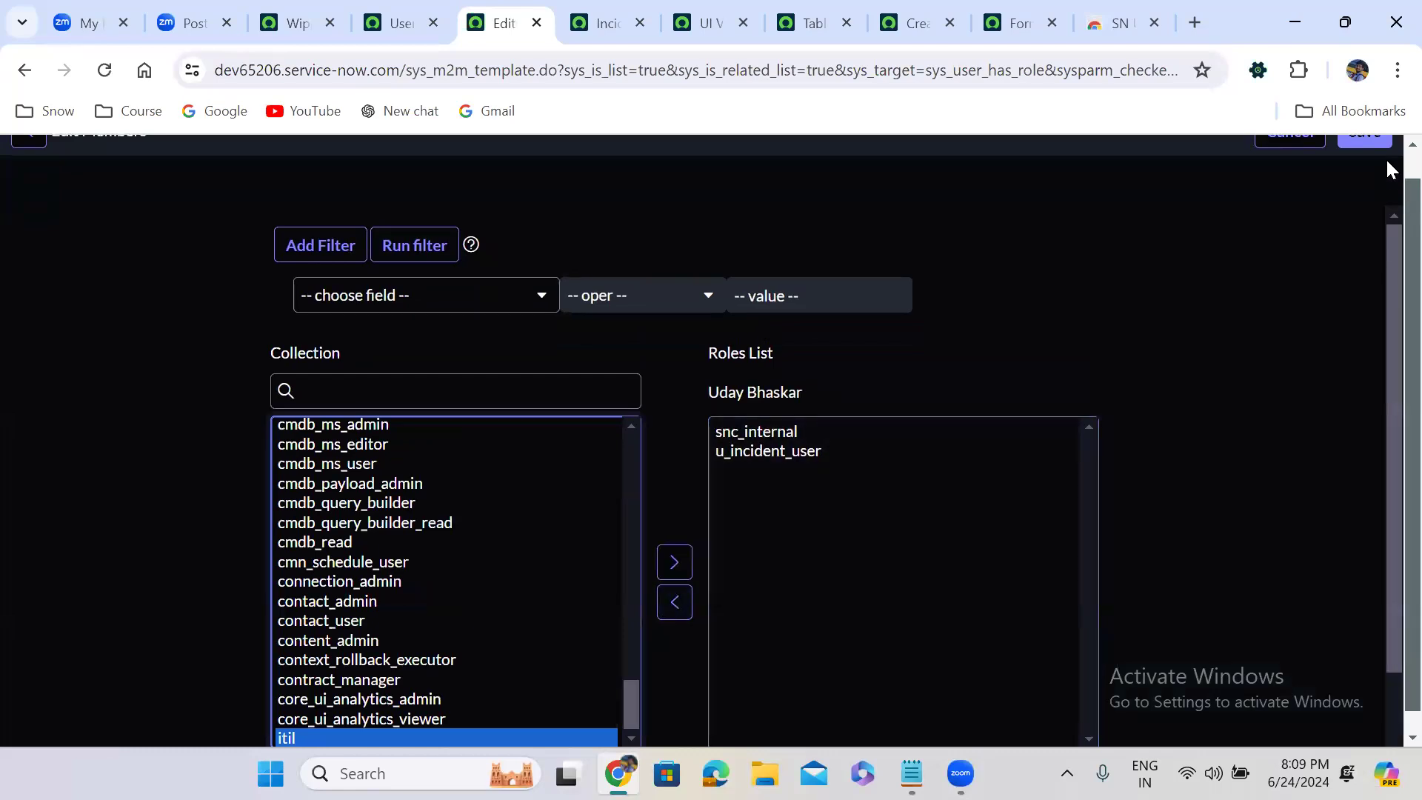
{"action": "scroll", "coordinate": [1388, 164], "scroll_direction": "up", "scroll_amount": 1}
{"action": "left_click", "coordinate": [1384, 157]}
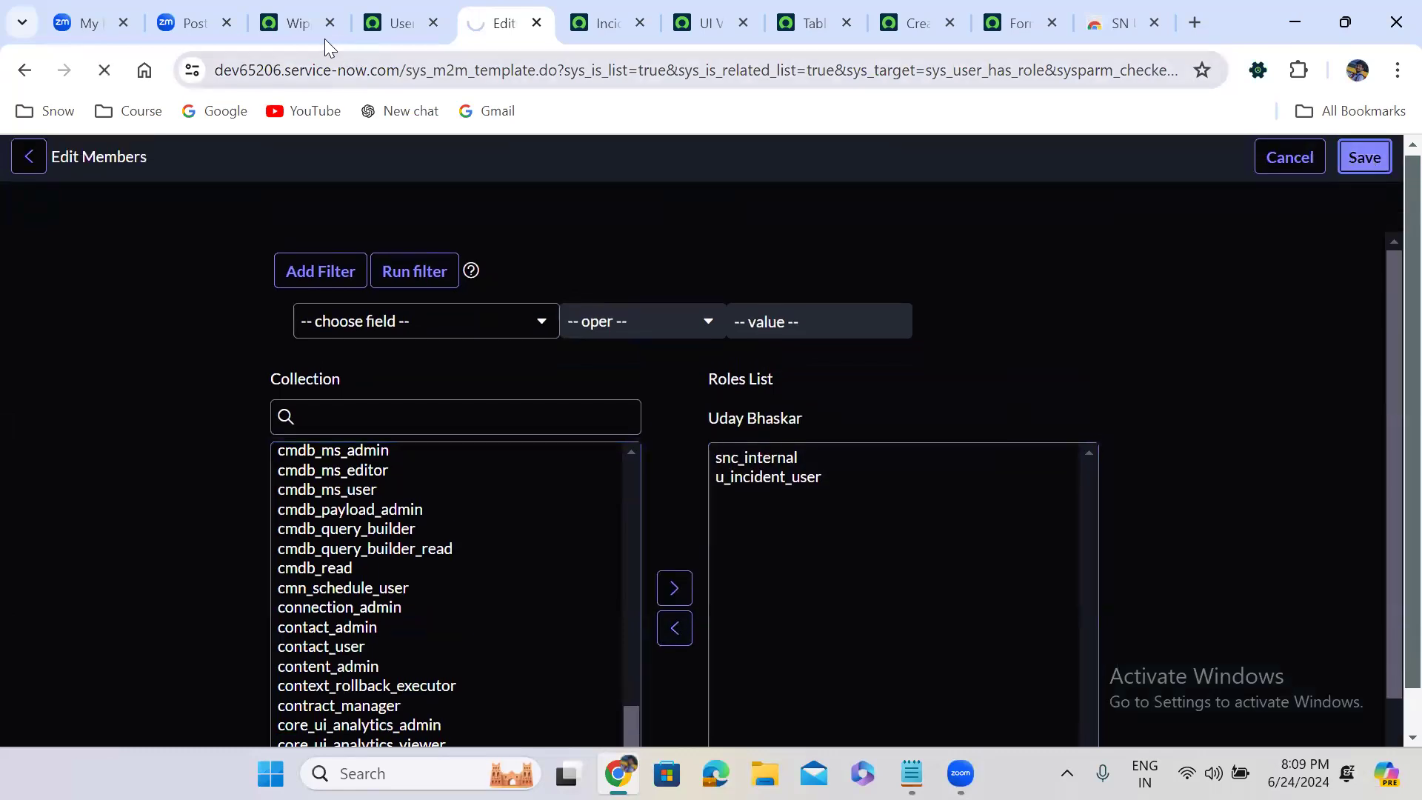
Impersonate the test user from the Wipro home page once more, searching by user ID
{"action": "left_click", "coordinate": [299, 23]}
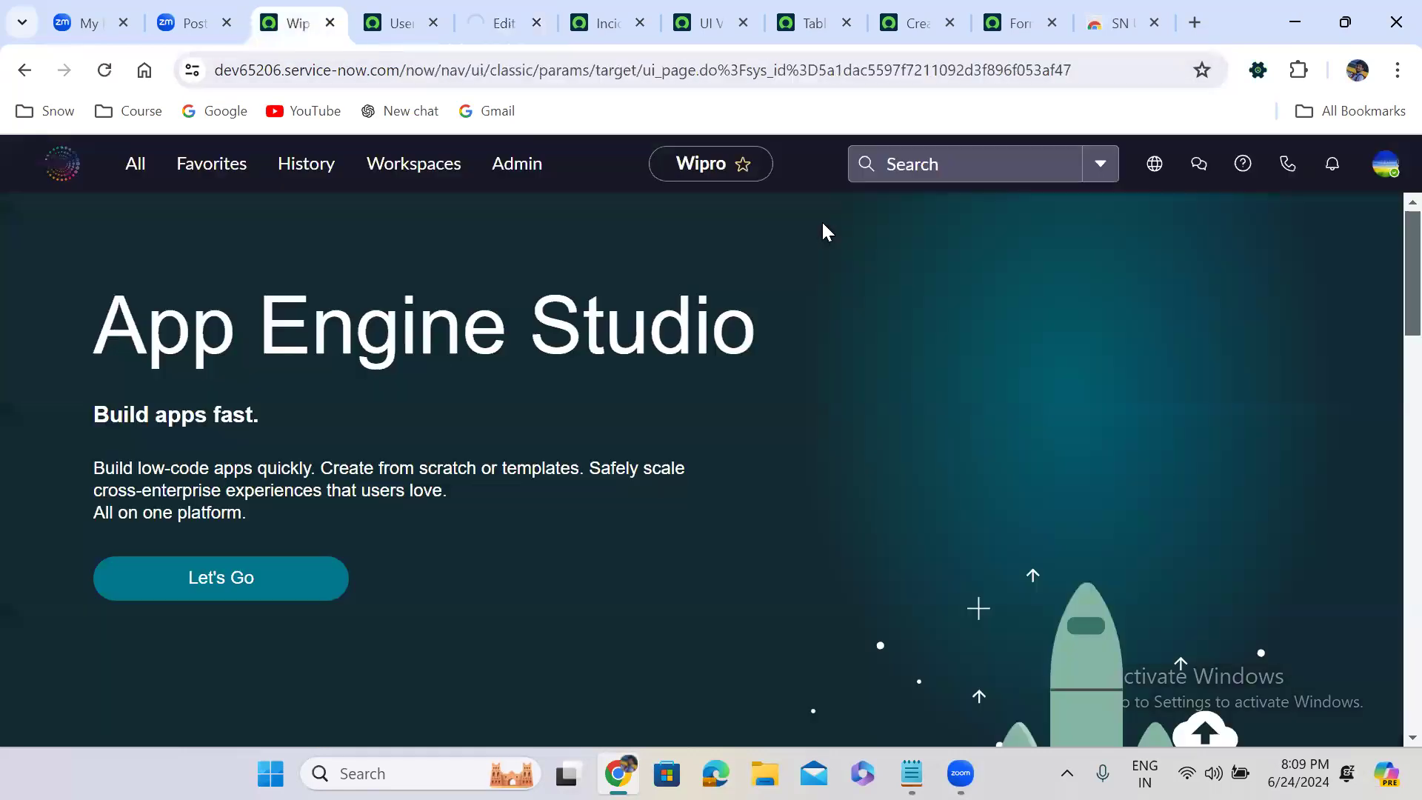
{"action": "left_click", "coordinate": [1385, 166]}
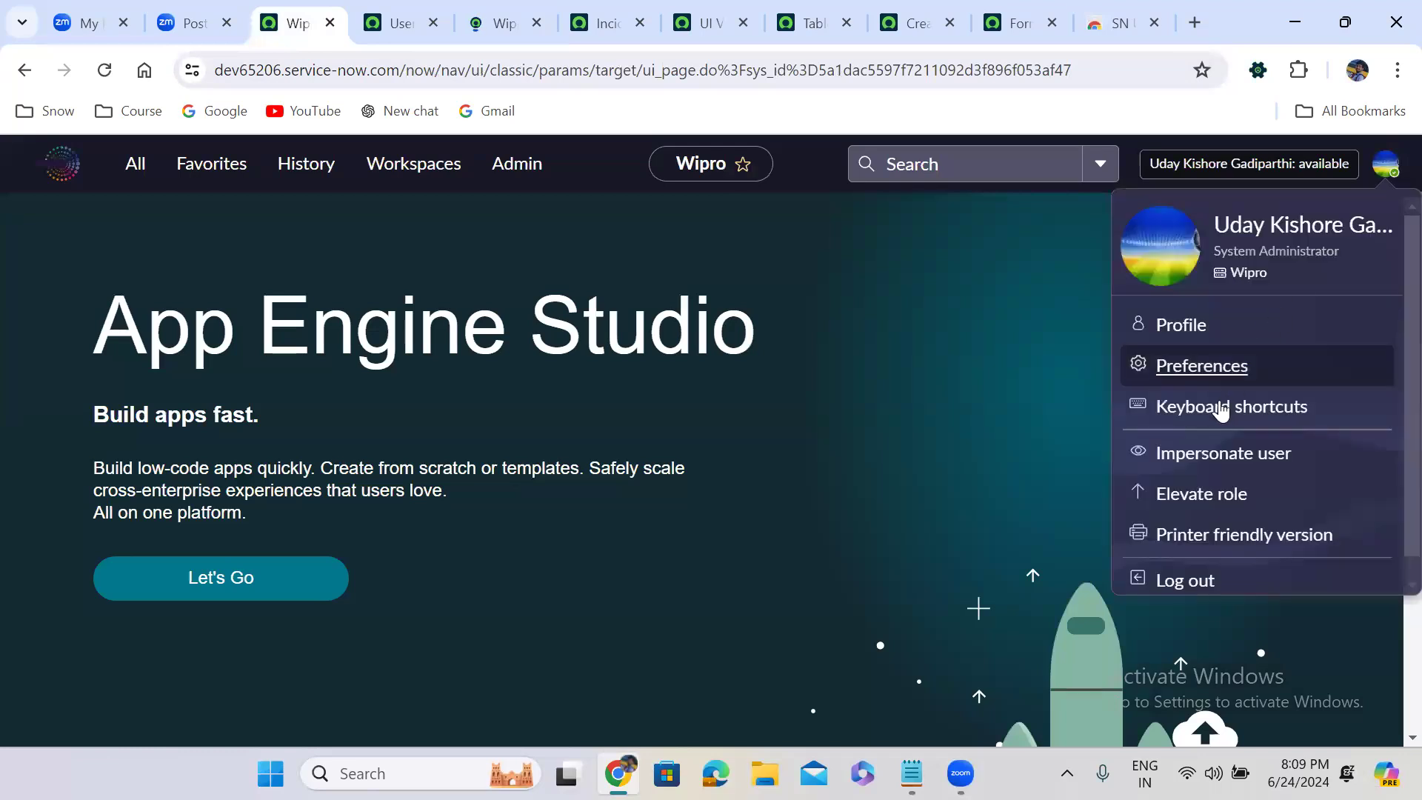
{"action": "left_click", "coordinate": [1207, 455]}
{"action": "left_click", "coordinate": [585, 286]}
{"action": "type", "text": "udaybr"}
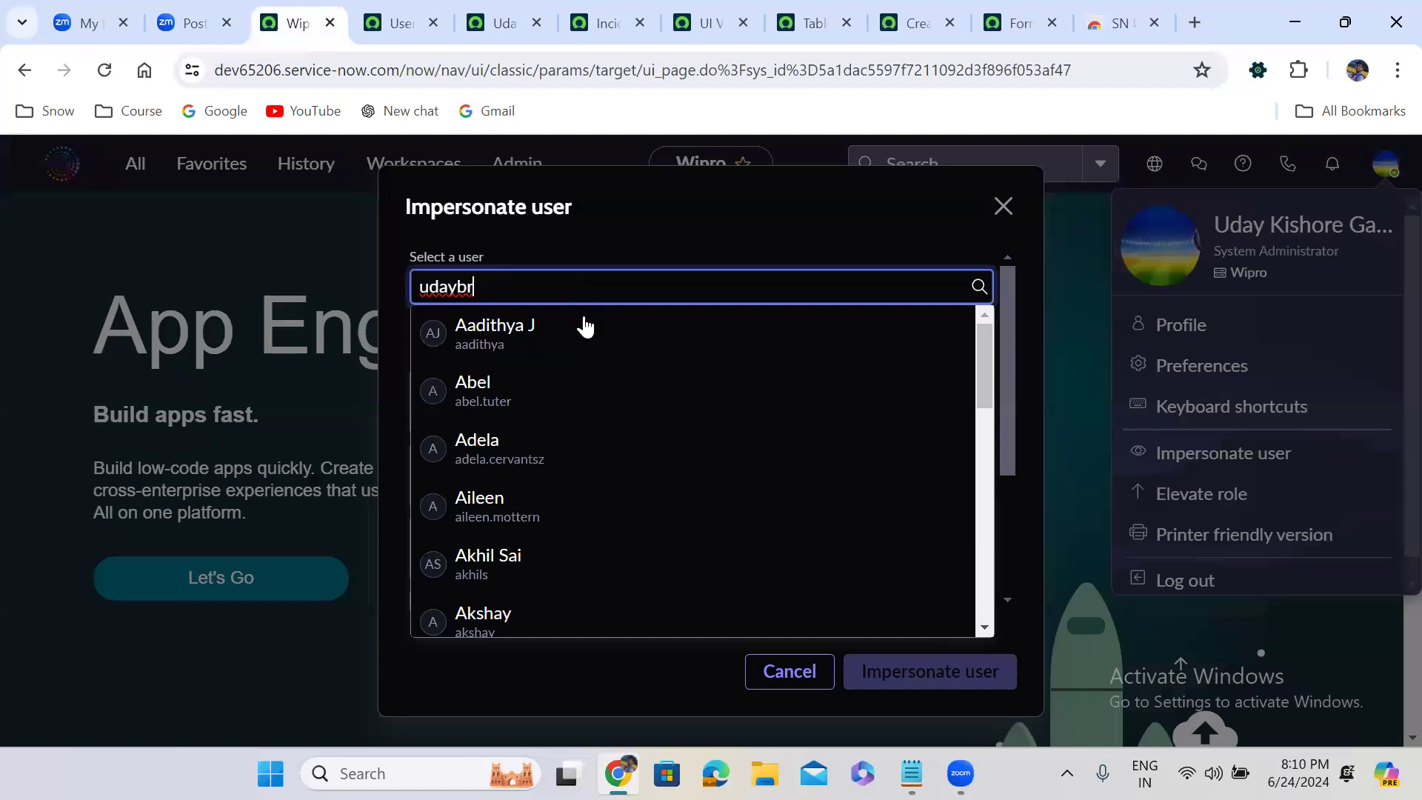
{"action": "left_click", "coordinate": [585, 348]}
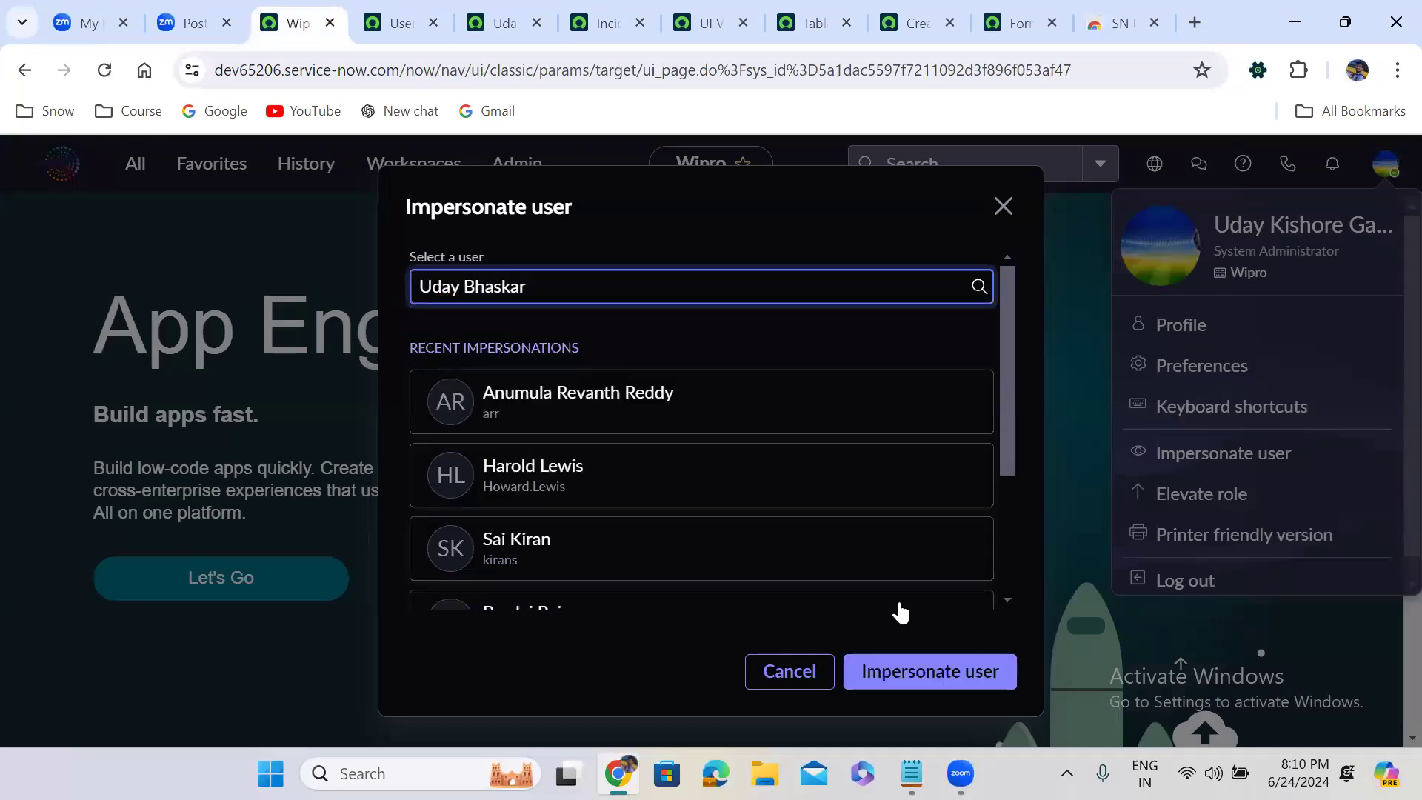
{"action": "left_click", "coordinate": [930, 672]}
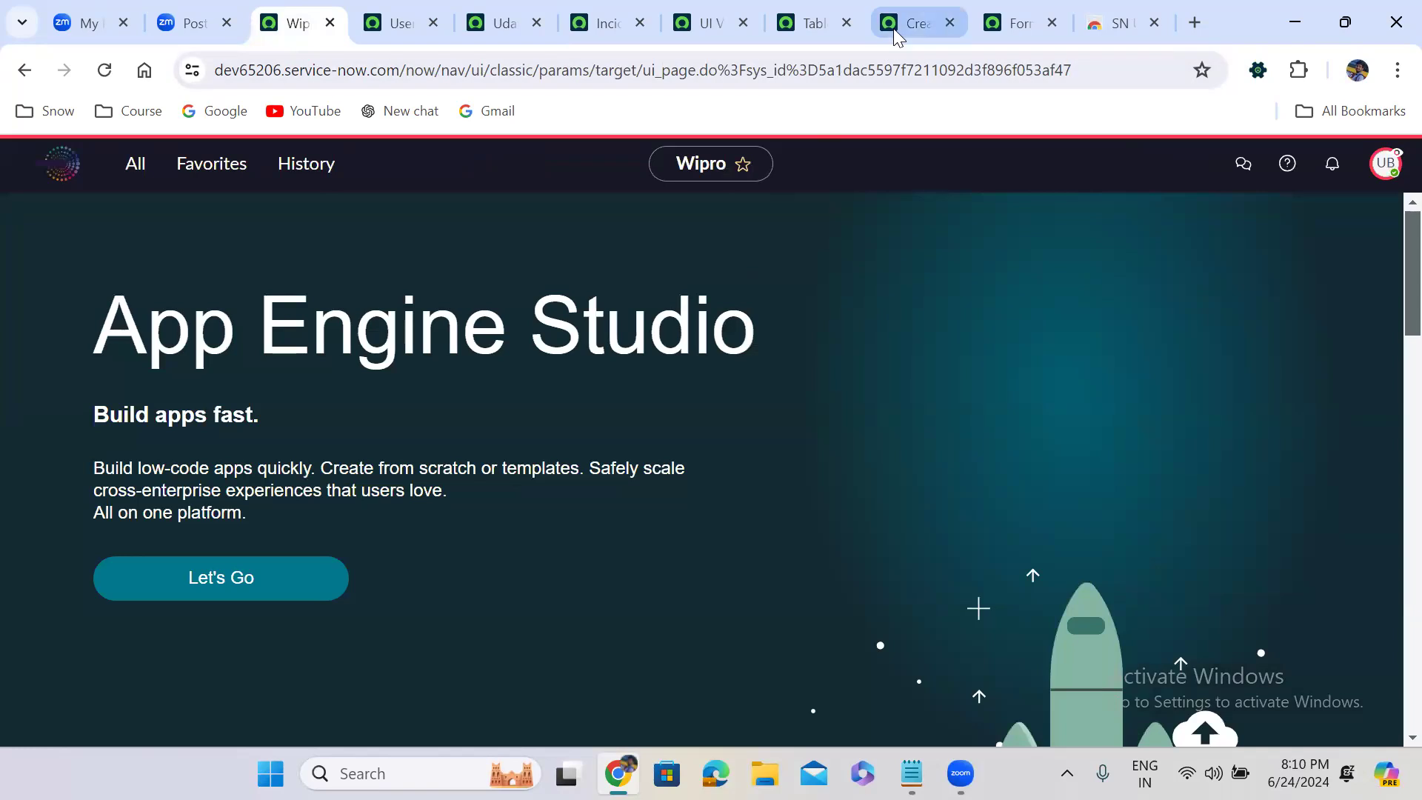
Reload the new Incident record form to check its view without the itil role, and check which user is being impersonated
{"action": "left_click", "coordinate": [893, 28]}
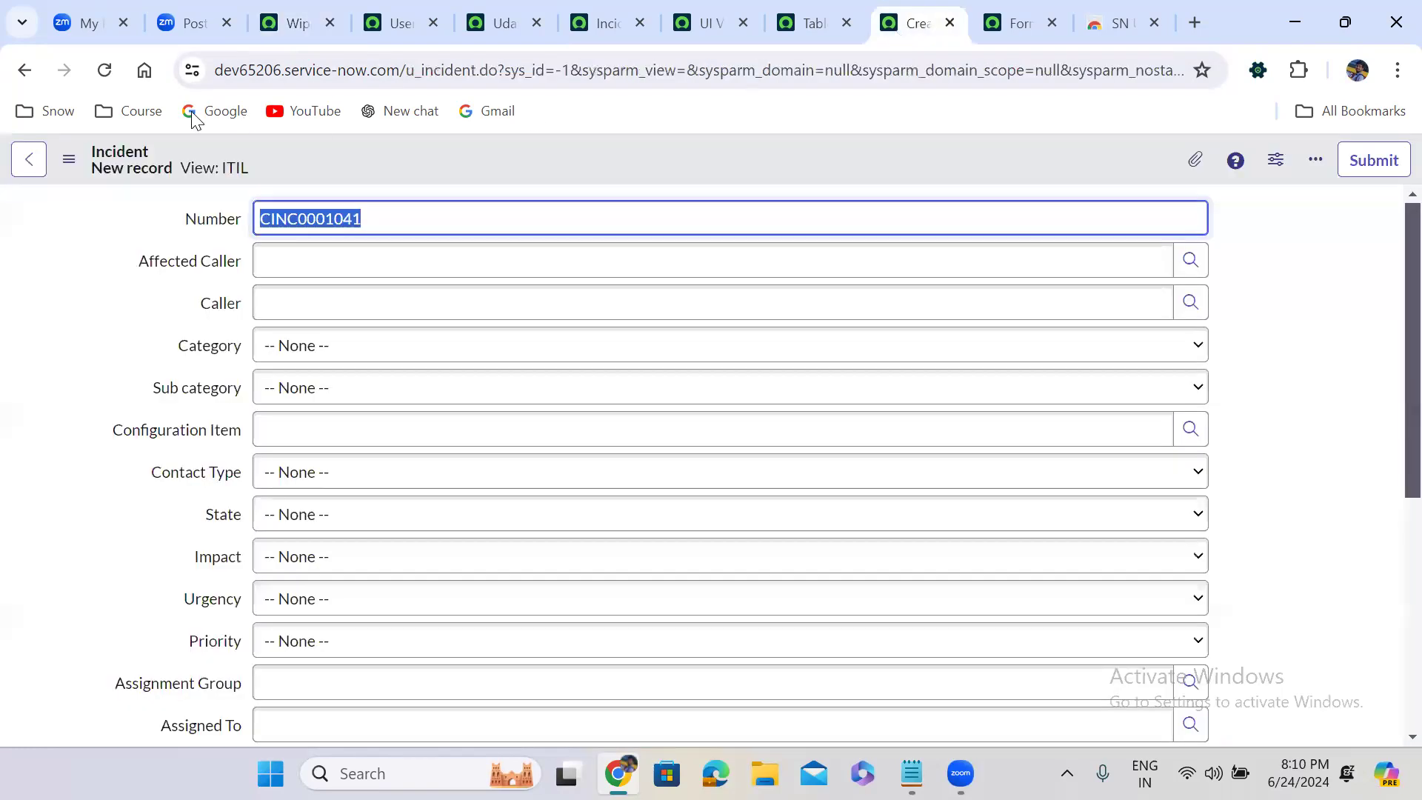
{"action": "left_click", "coordinate": [103, 75]}
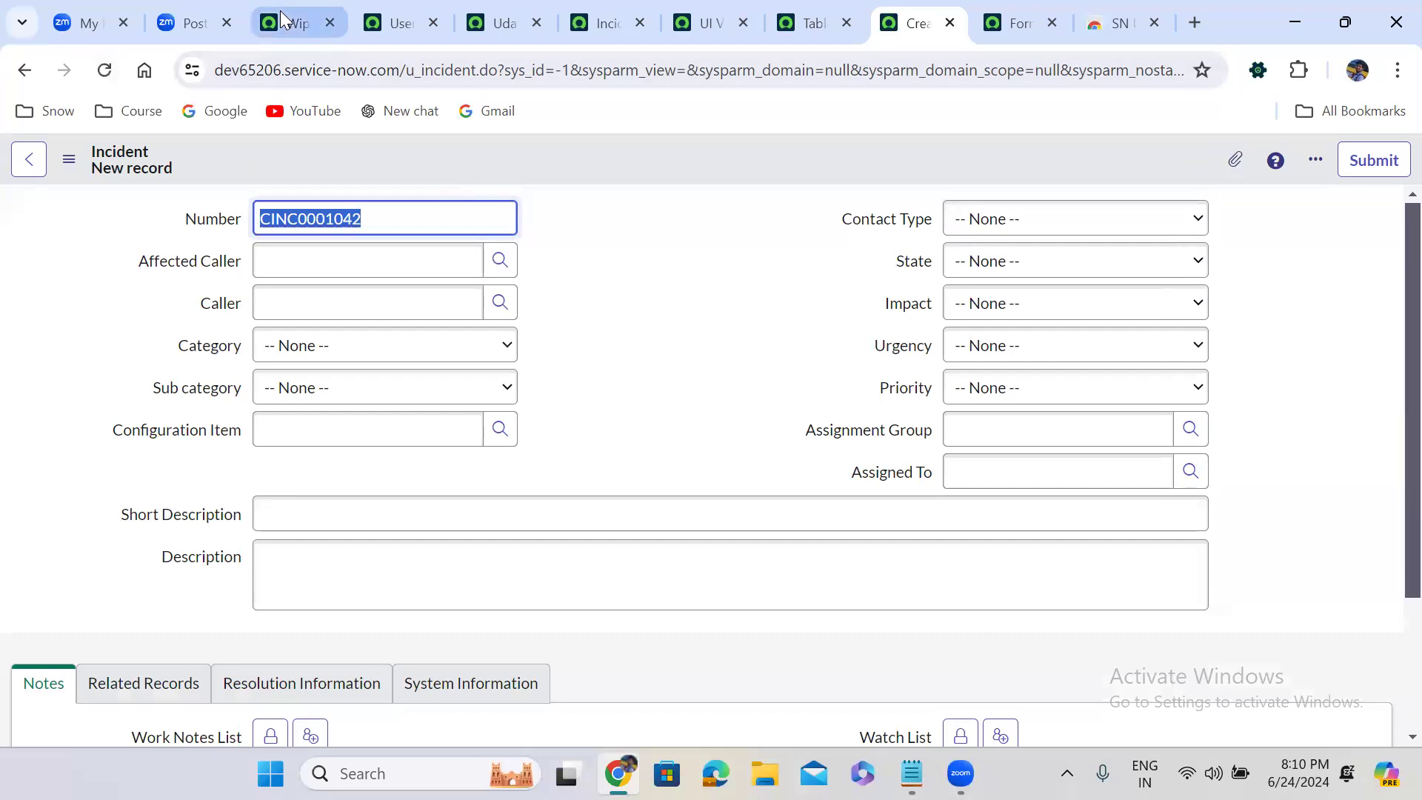
{"action": "left_click", "coordinate": [380, 5]}
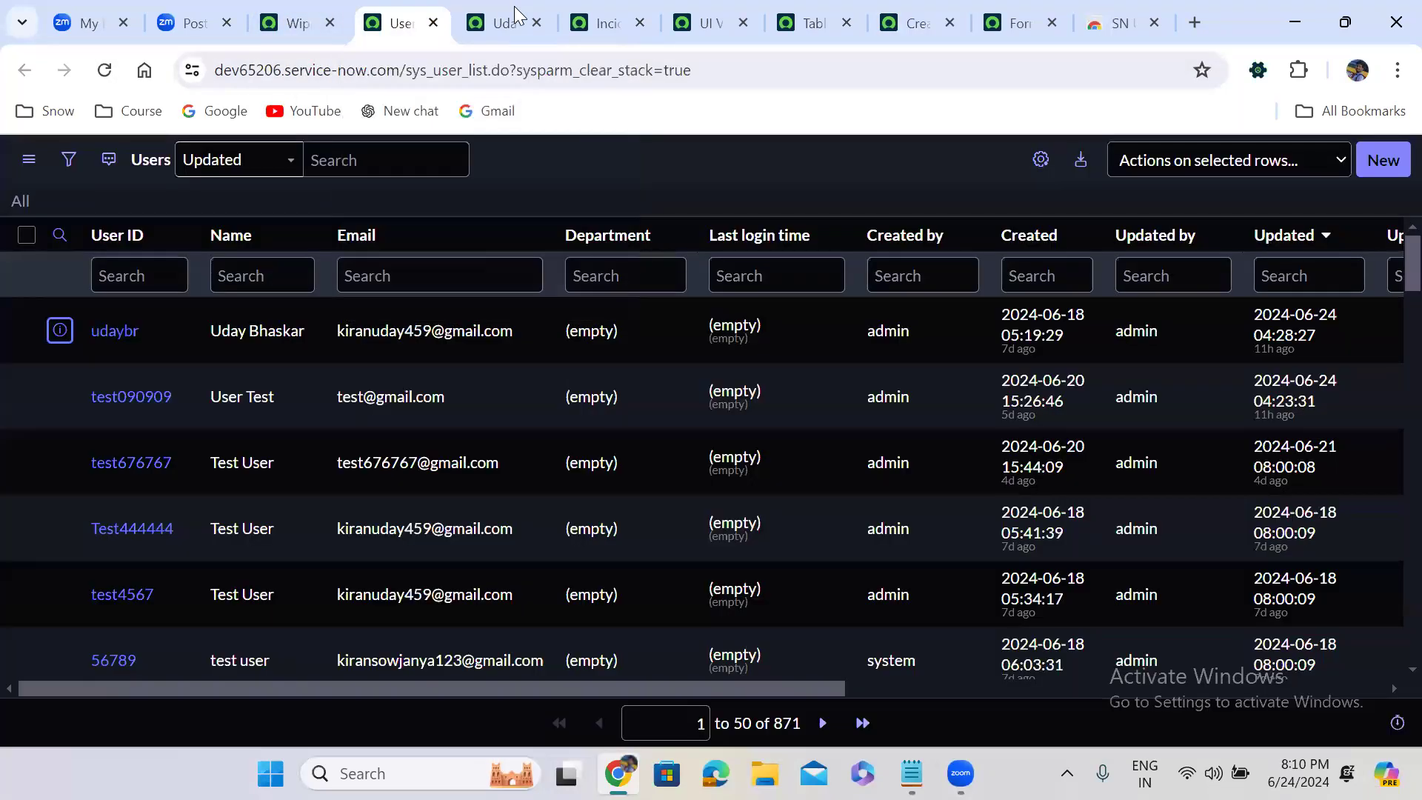
{"action": "left_click", "coordinate": [504, 18]}
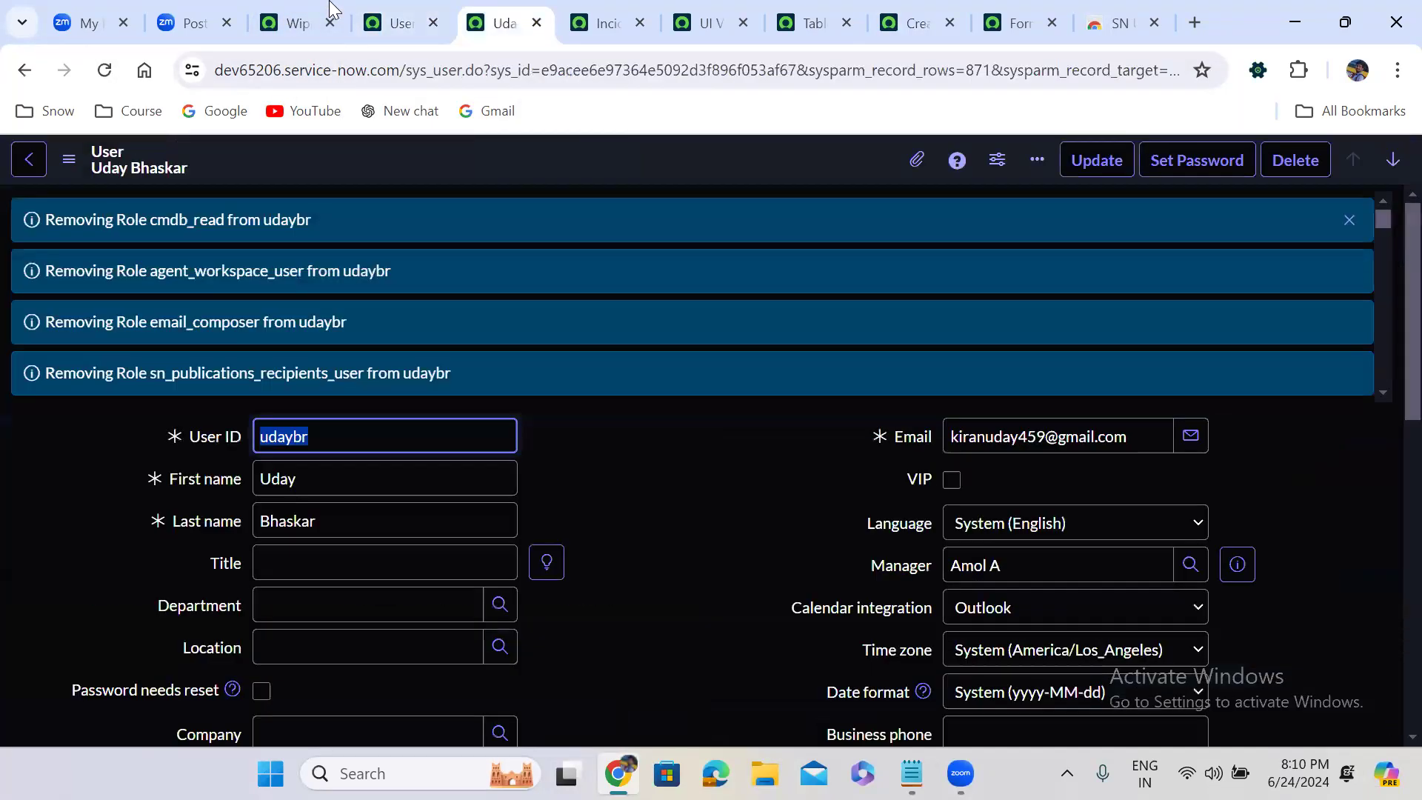
{"action": "left_click", "coordinate": [329, 3]}
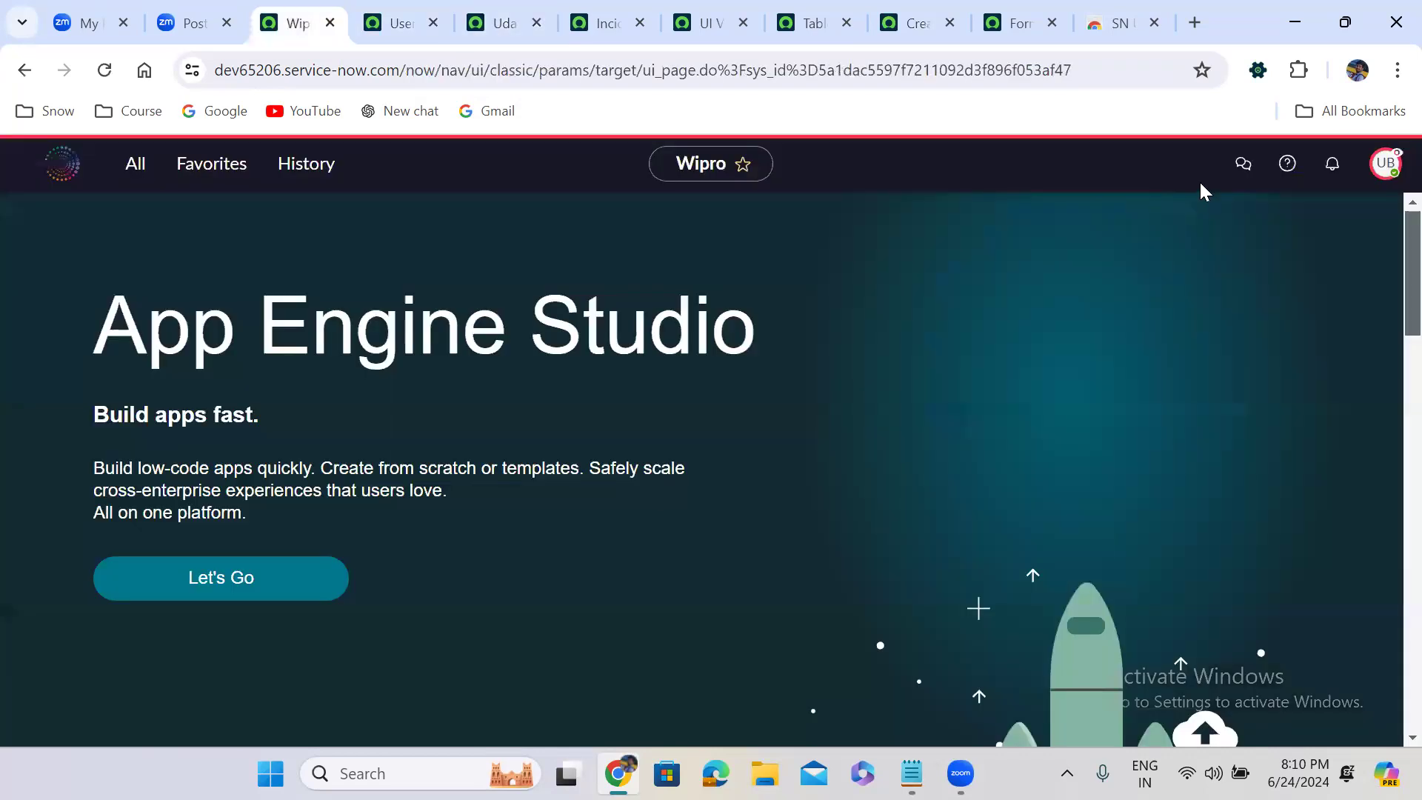
{"action": "left_click", "coordinate": [1385, 165]}
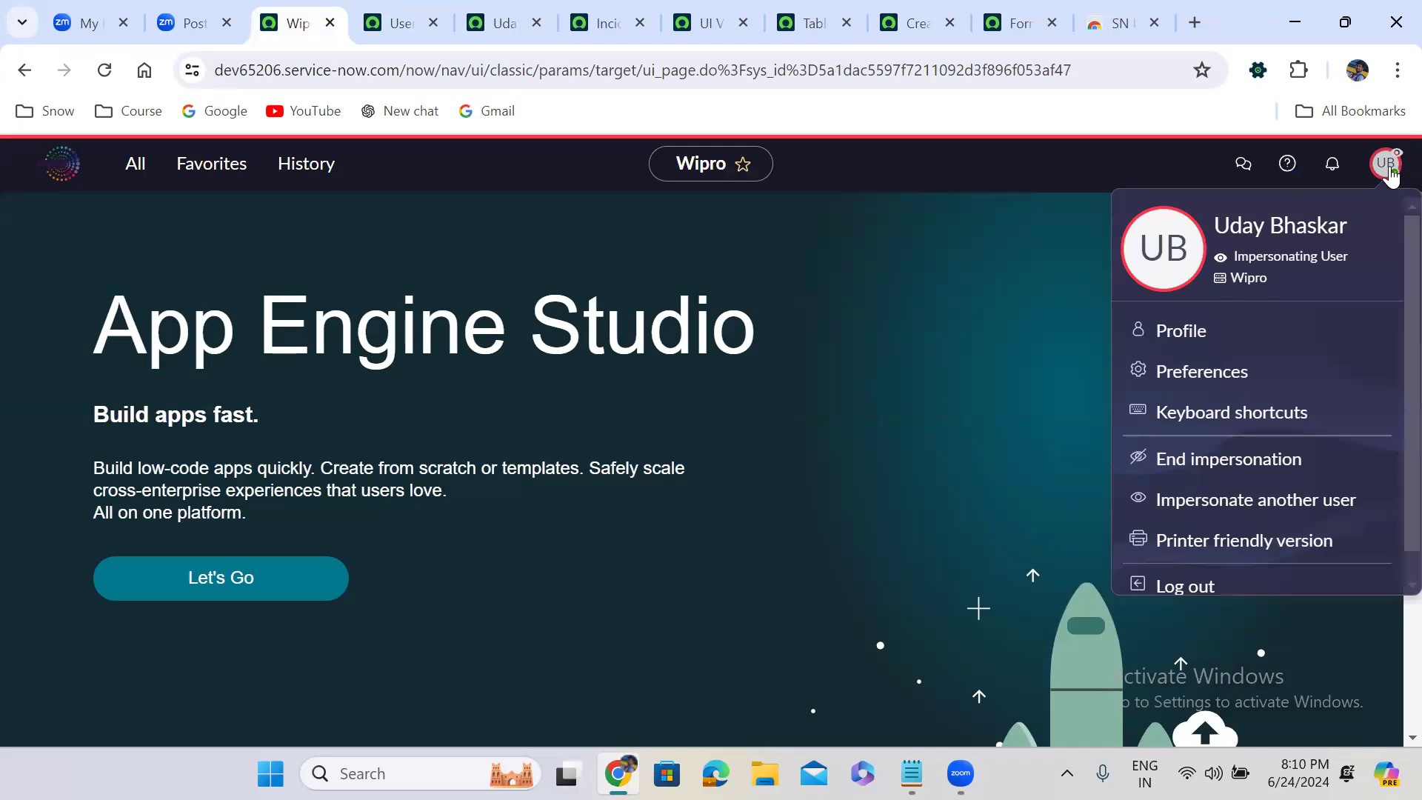
{"action": "scroll", "coordinate": [1390, 535], "scroll_direction": "down", "scroll_amount": 1}
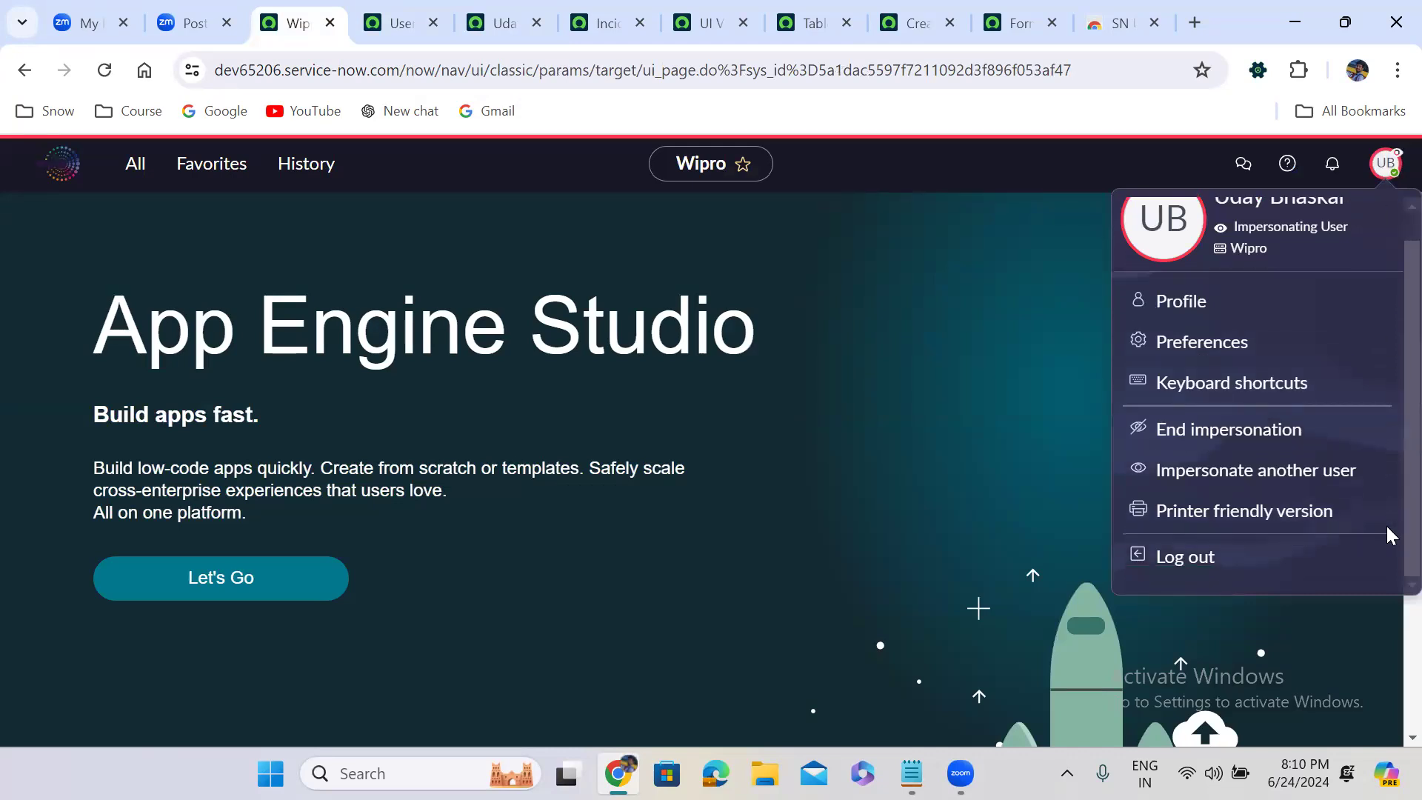
{"action": "scroll", "coordinate": [1390, 534], "scroll_direction": "up", "scroll_amount": 1}
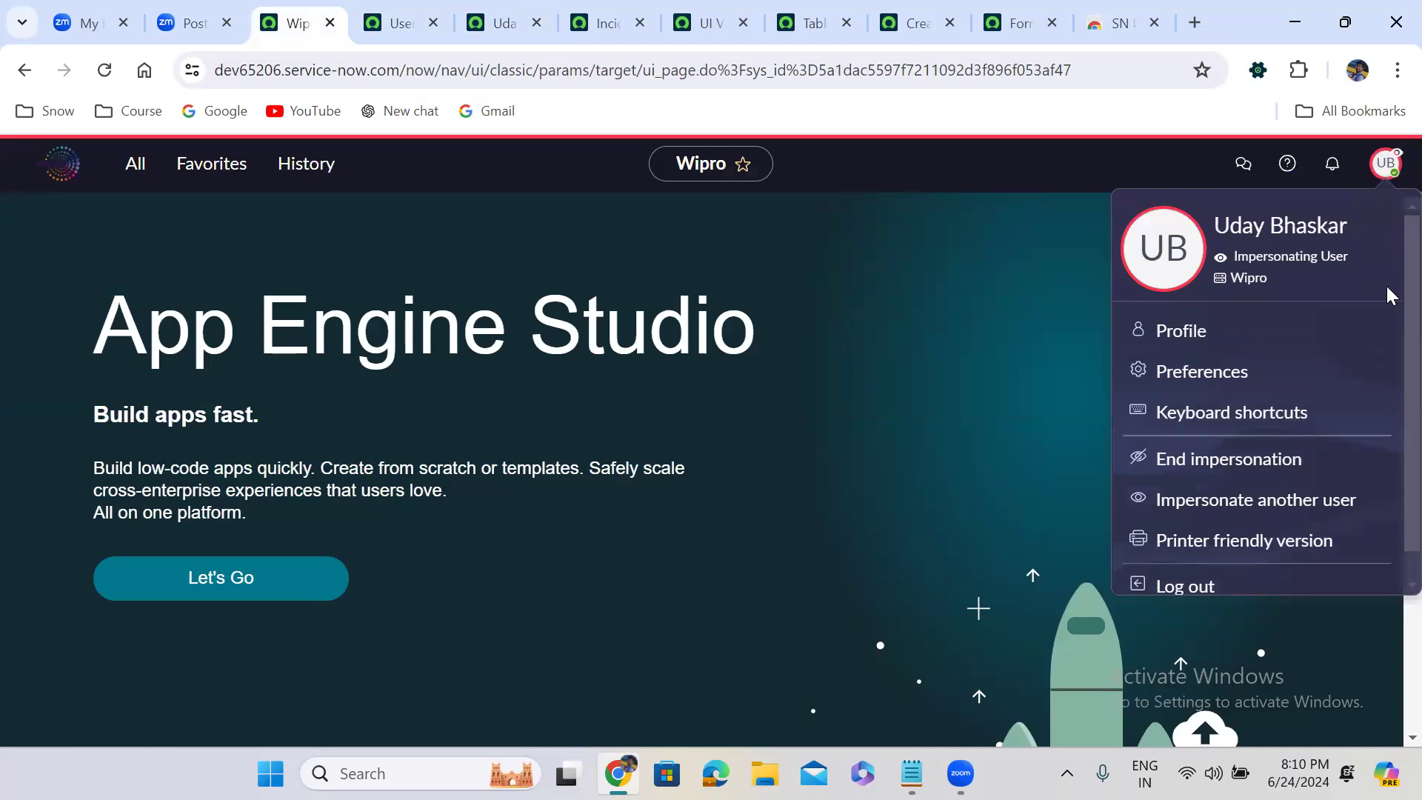
Reload the new Incident record form once more to recheck its layout, and end the impersonation from the Wipro home page
{"action": "left_click", "coordinate": [881, 9]}
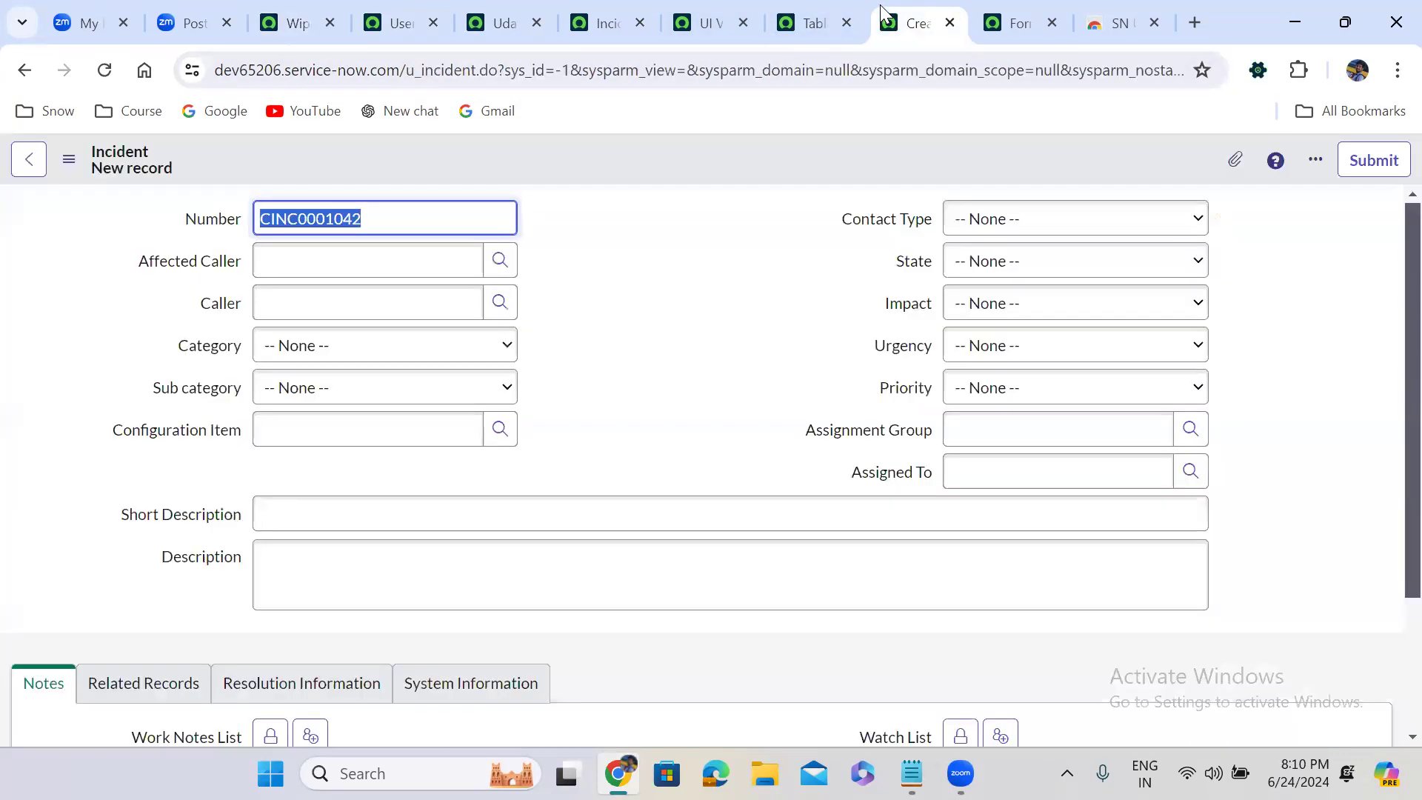
{"action": "left_click", "coordinate": [614, 335]}
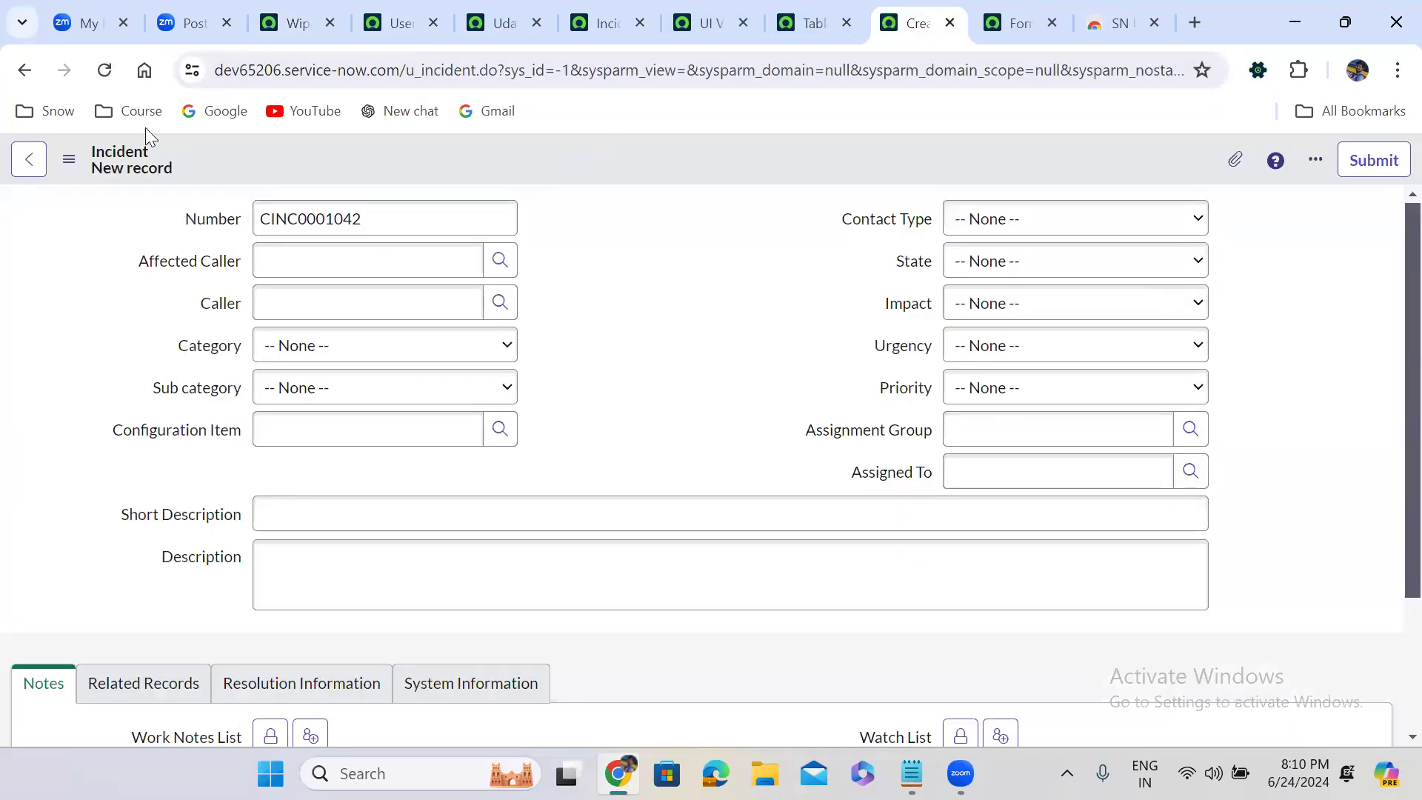
{"action": "left_click", "coordinate": [104, 70]}
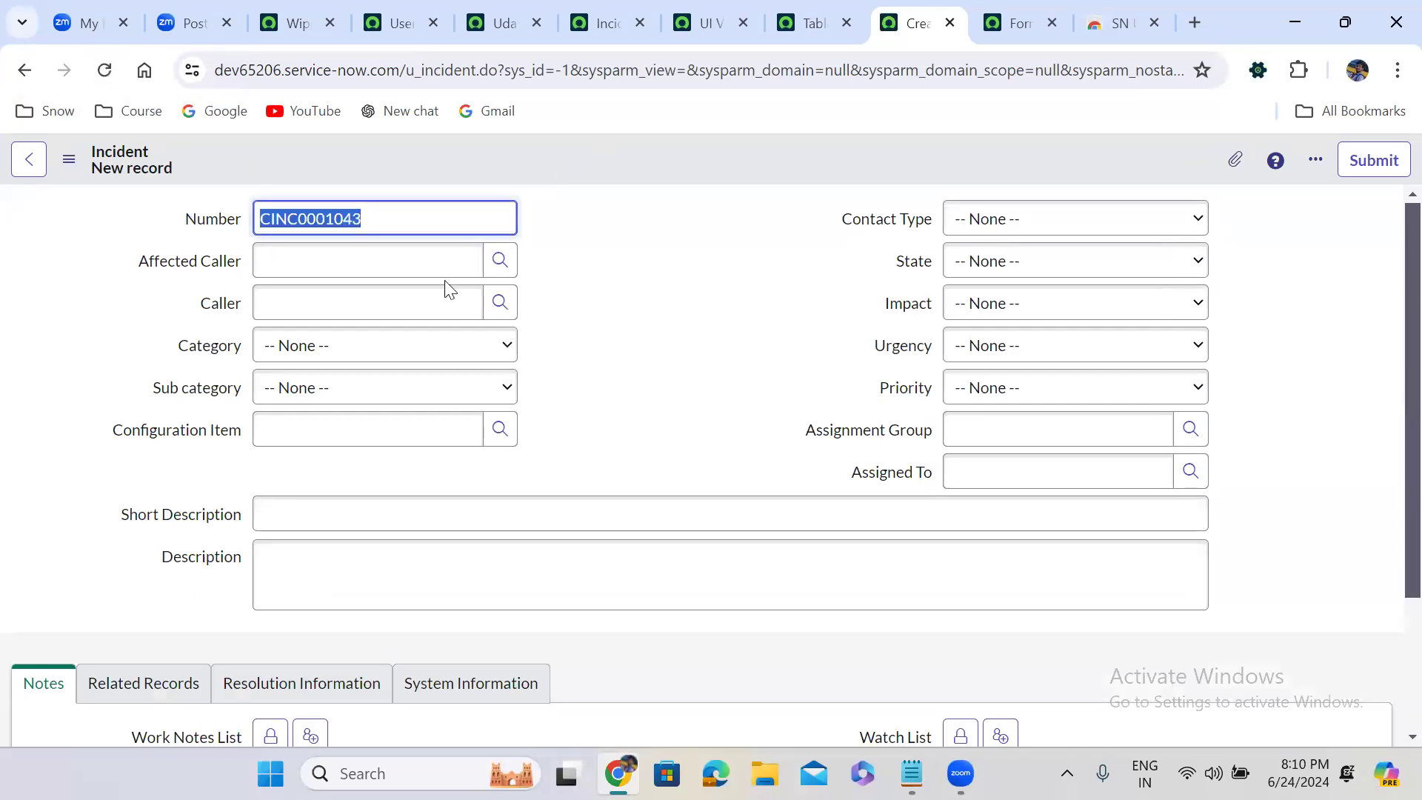
{"action": "left_click", "coordinate": [562, 354]}
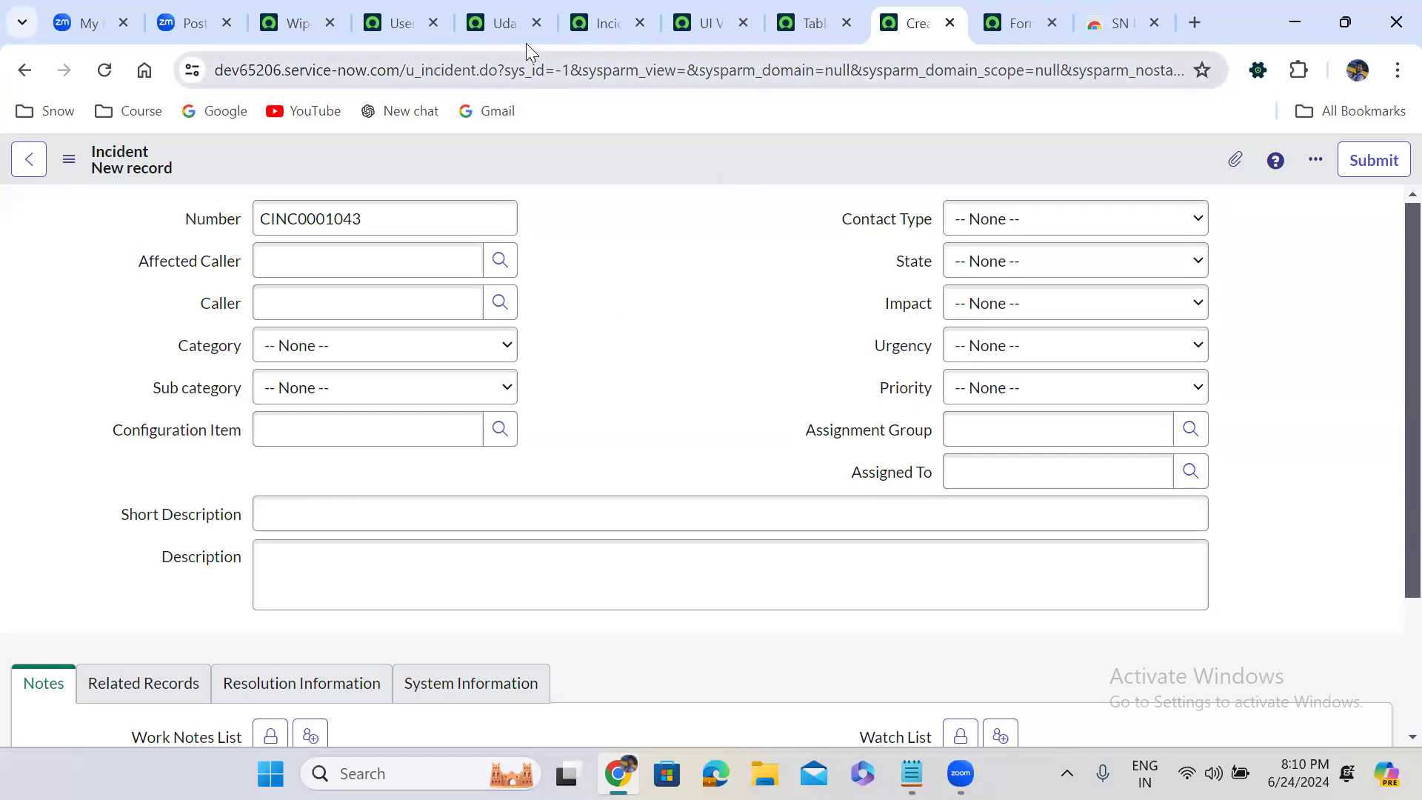
{"action": "left_click", "coordinate": [300, 22]}
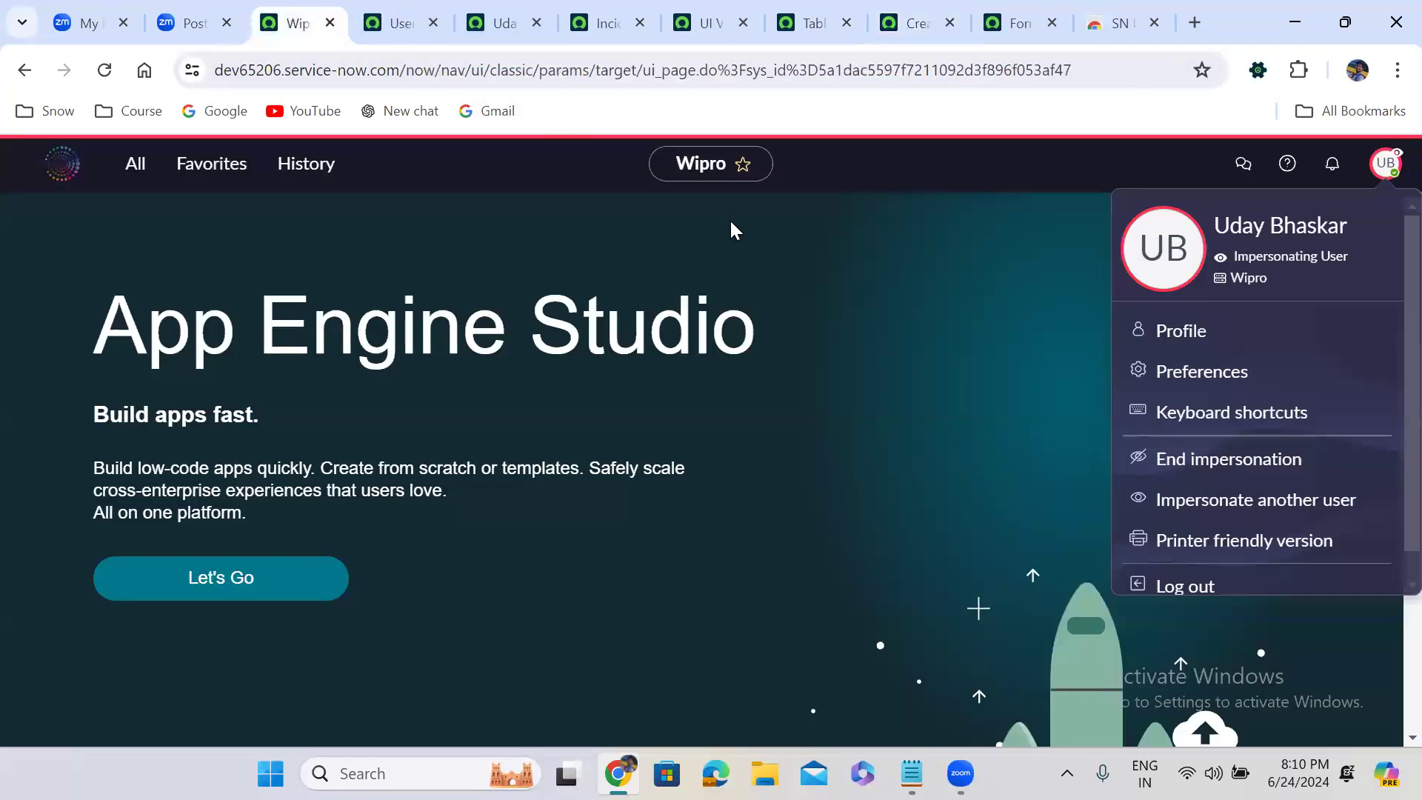
{"action": "left_click", "coordinate": [1215, 459]}
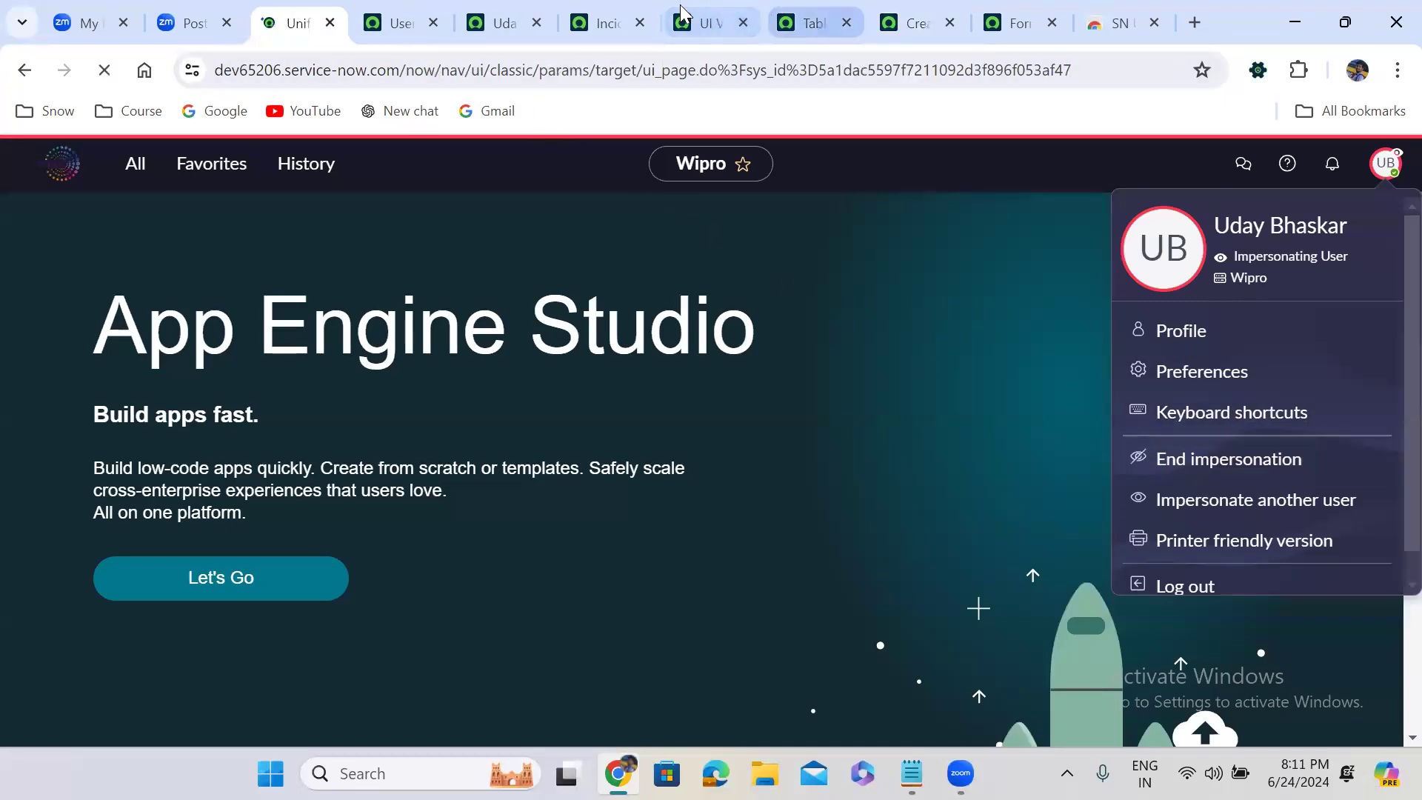
Compare the Incident View Rules script with the roles assigned on the test user's record and the new Incident form
{"action": "left_click", "coordinate": [605, 22]}
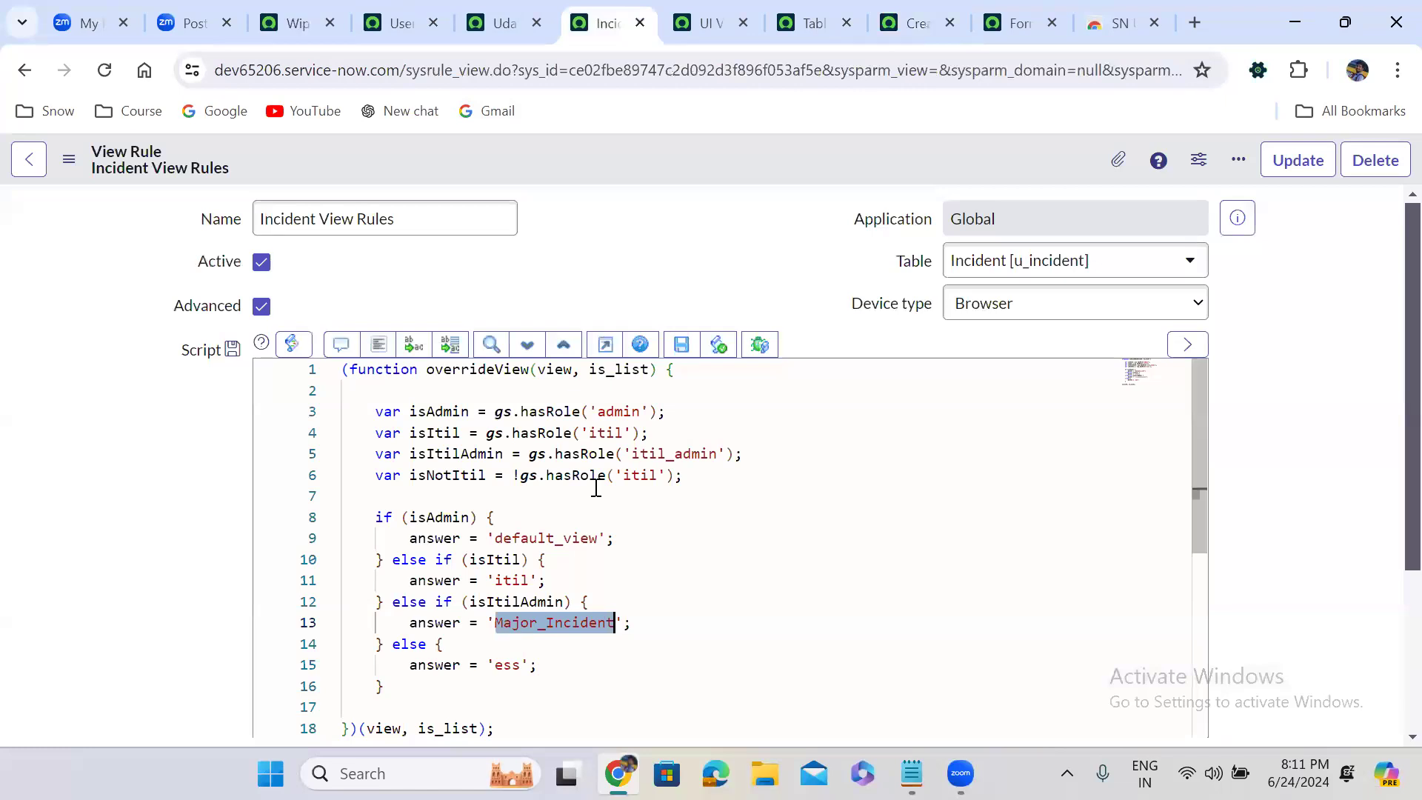
{"action": "left_click", "coordinate": [614, 244]}
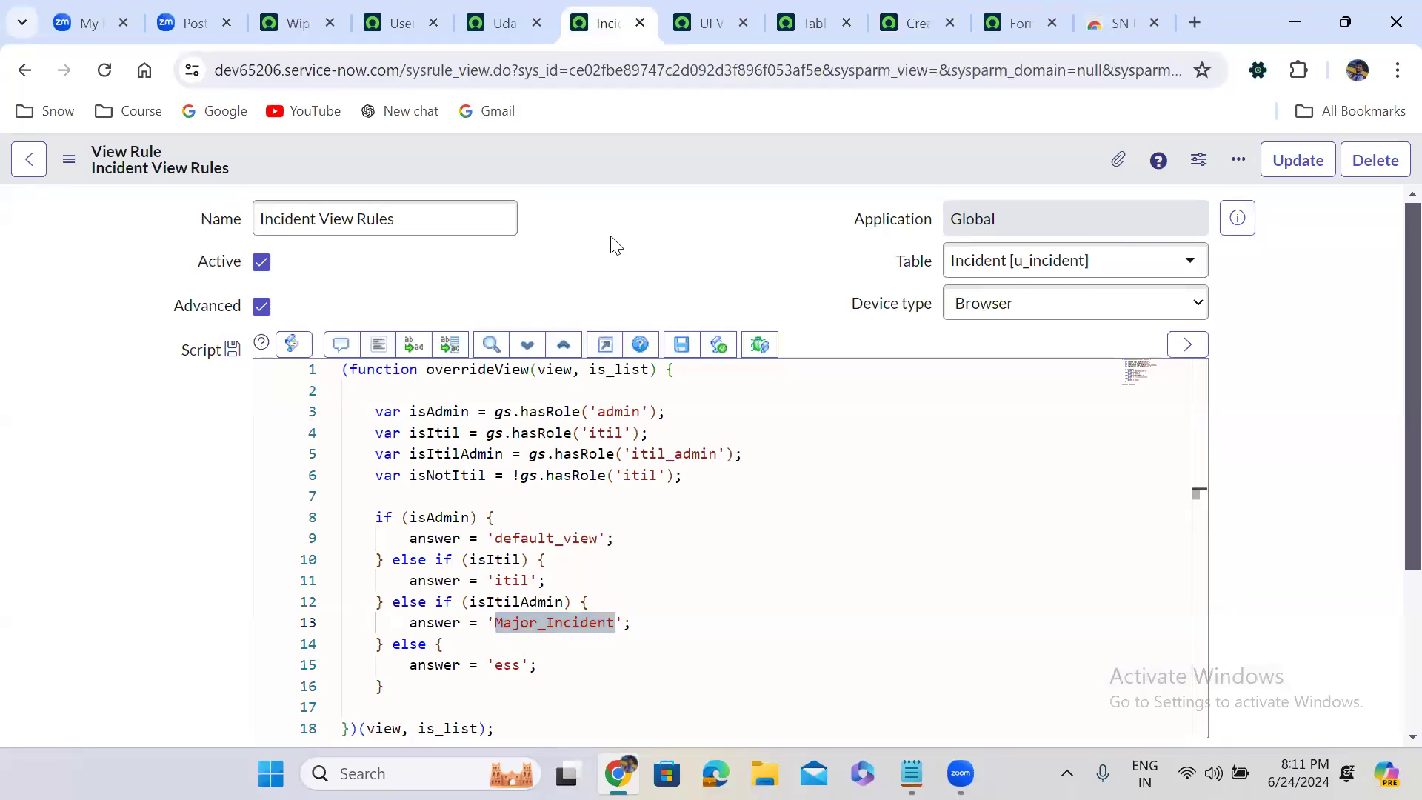
{"action": "scroll", "coordinate": [614, 244], "scroll_direction": "down", "scroll_amount": 2}
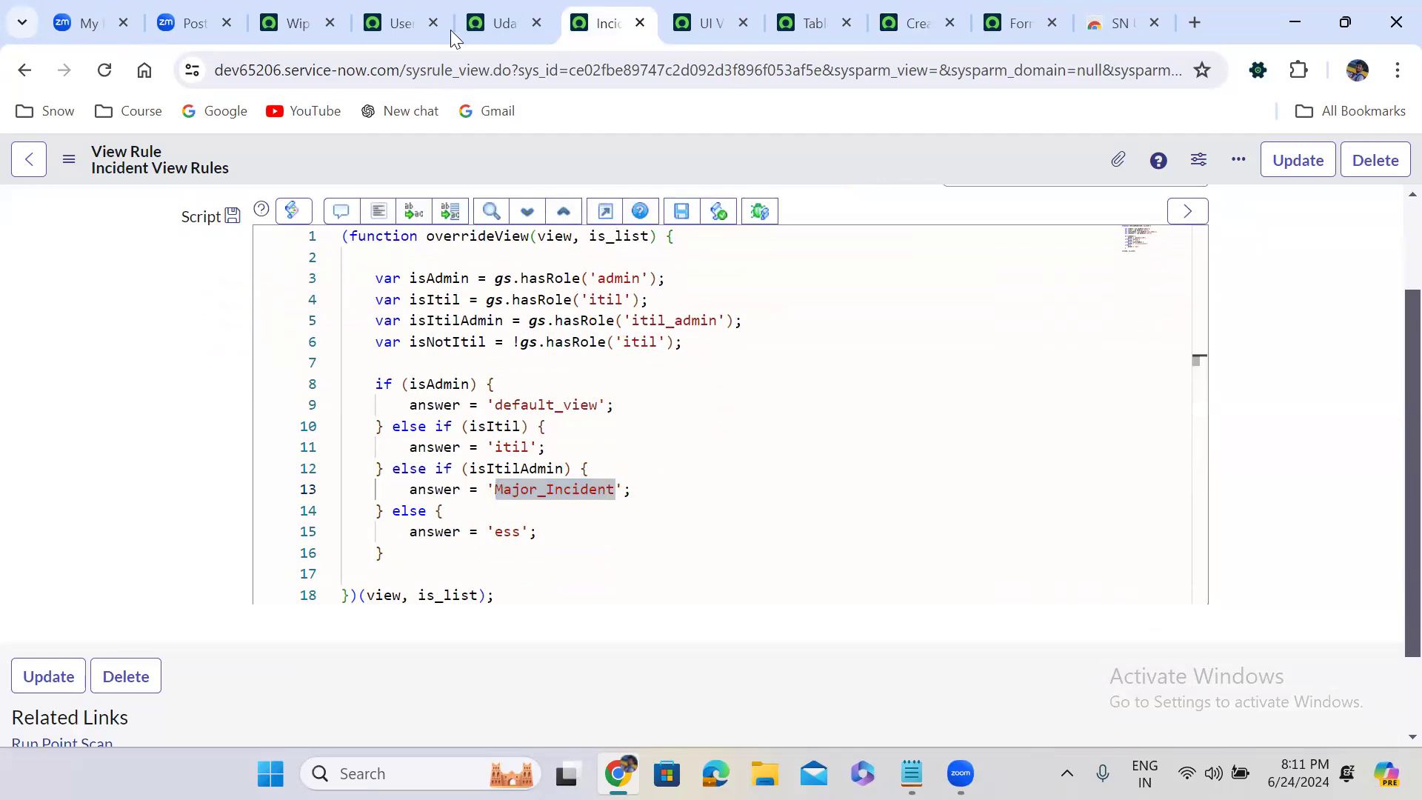
{"action": "left_click", "coordinate": [503, 22]}
{"action": "left_click", "coordinate": [552, 456]}
{"action": "scroll", "coordinate": [552, 455], "scroll_direction": "down", "scroll_amount": 5}
{"action": "scroll", "coordinate": [552, 455], "scroll_direction": "down", "scroll_amount": 5}
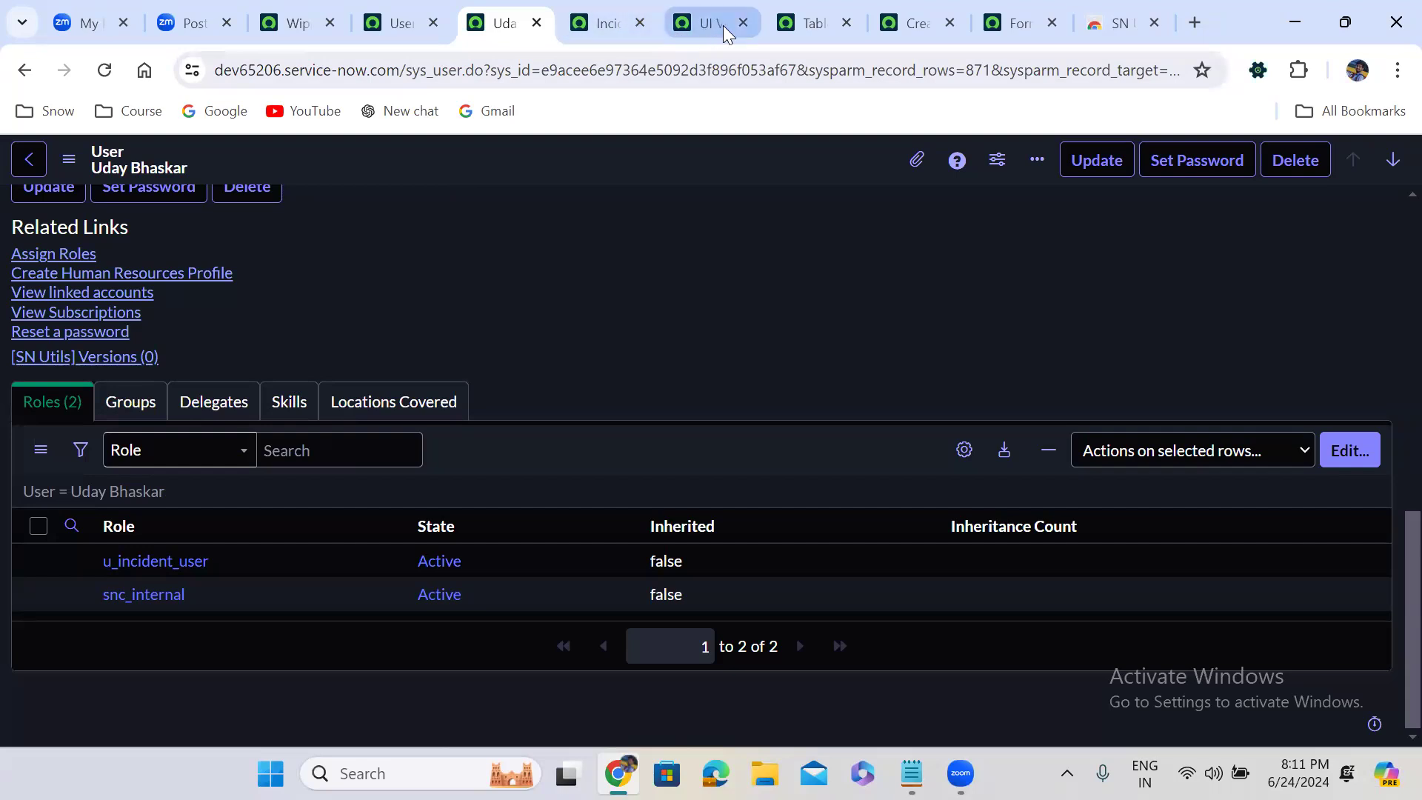
{"action": "left_click", "coordinate": [889, 9]}
Review the view name assigned in each branch of the Incident View Rules script, from the isAdmin condition to the final else
{"action": "left_click", "coordinate": [604, 9]}
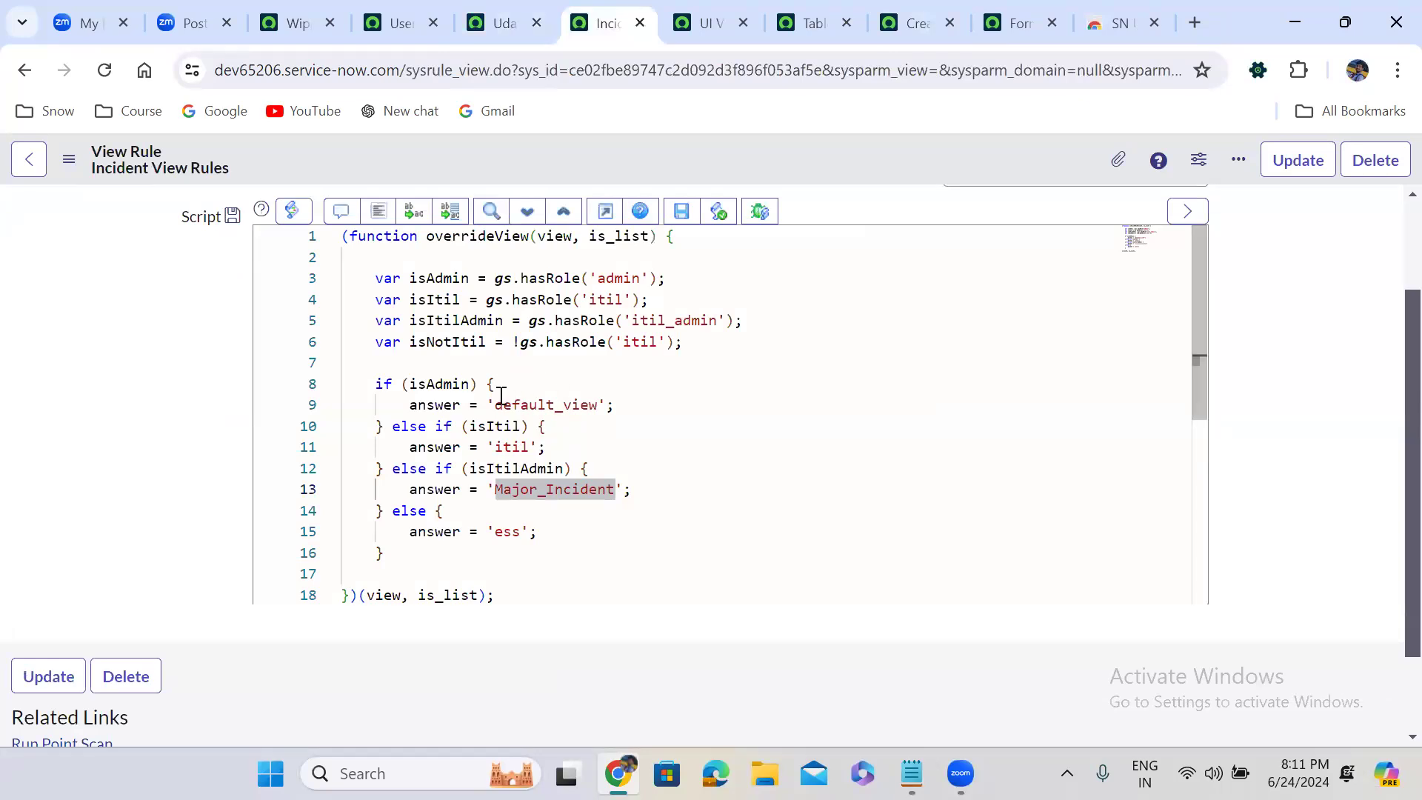
{"action": "double_click", "coordinate": [442, 383]}
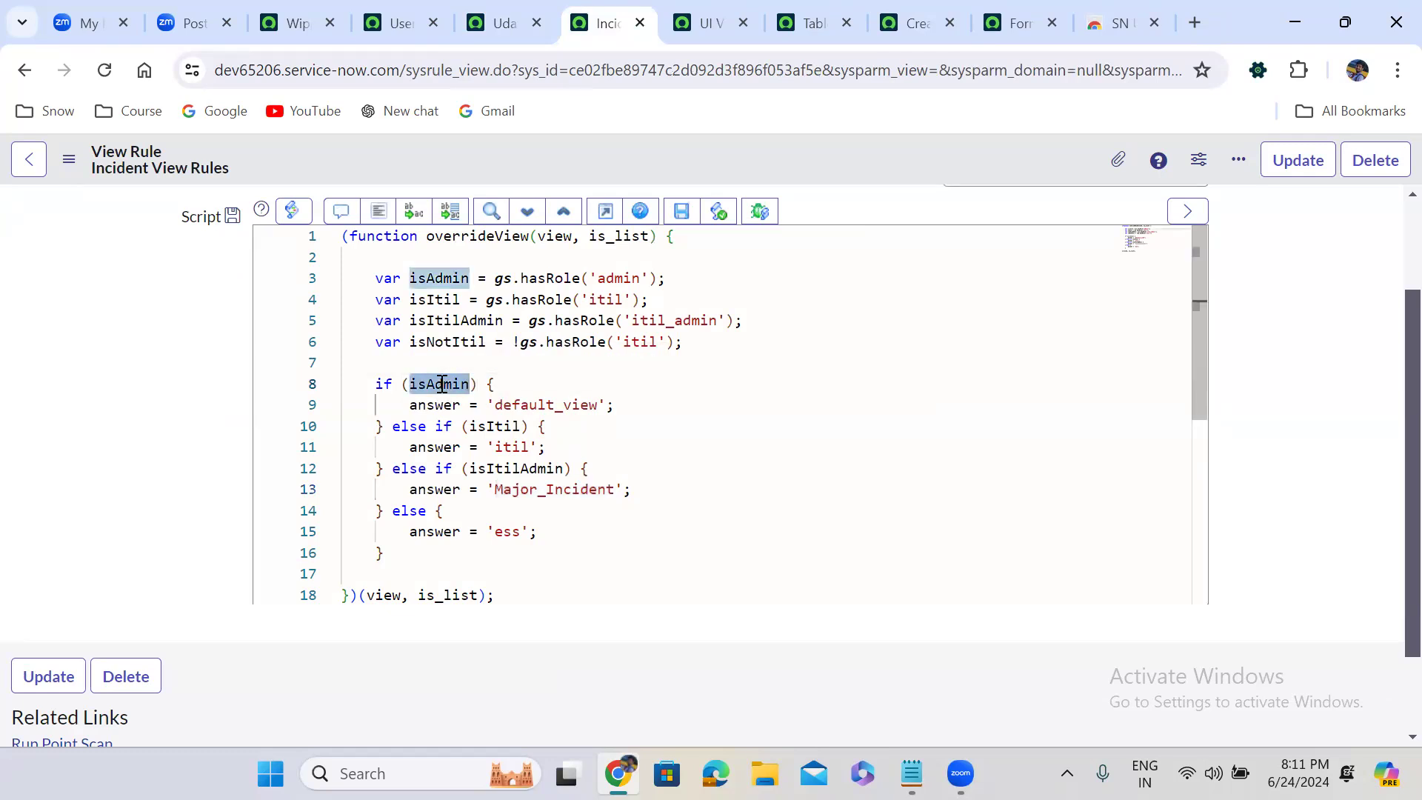
{"action": "double_click", "coordinate": [536, 406]}
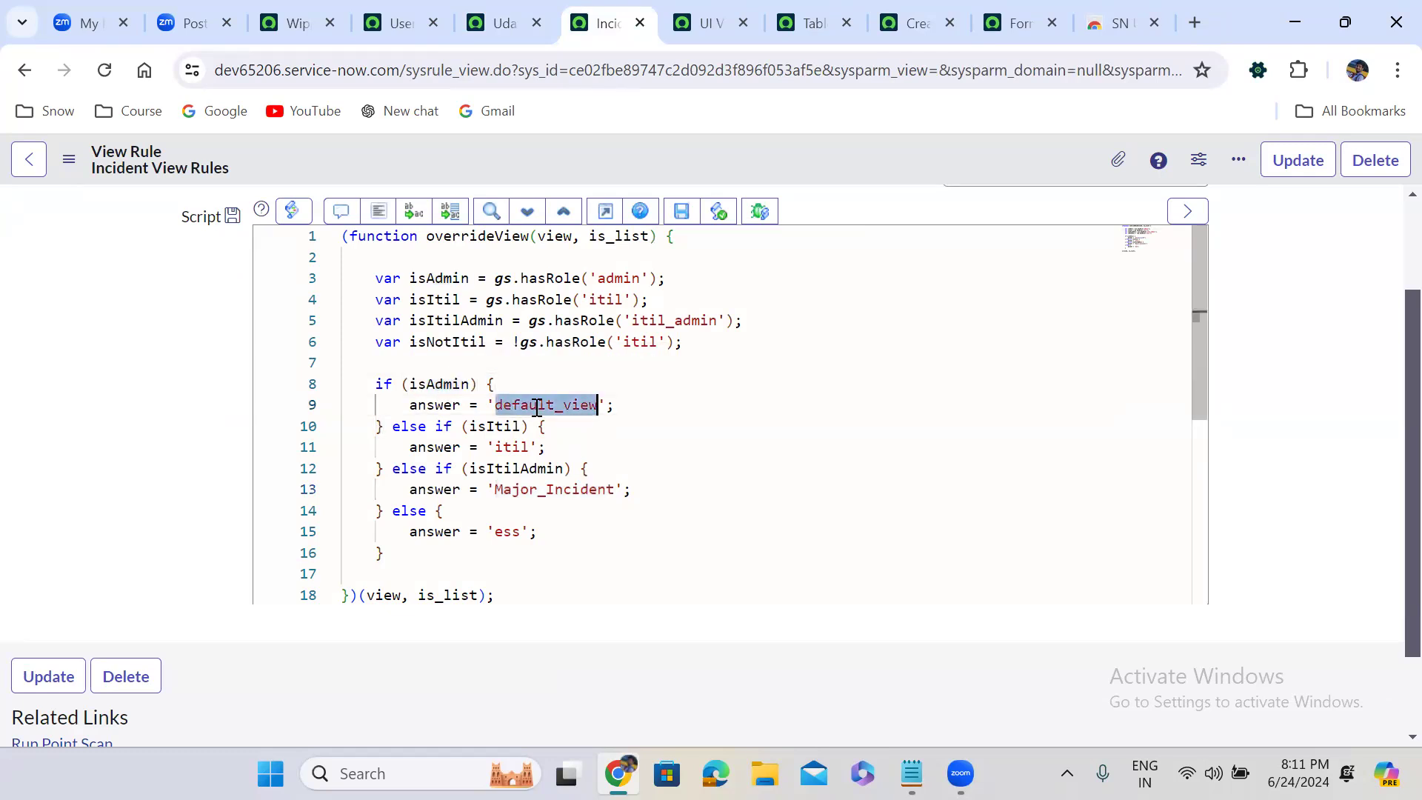
{"action": "double_click", "coordinate": [513, 448]}
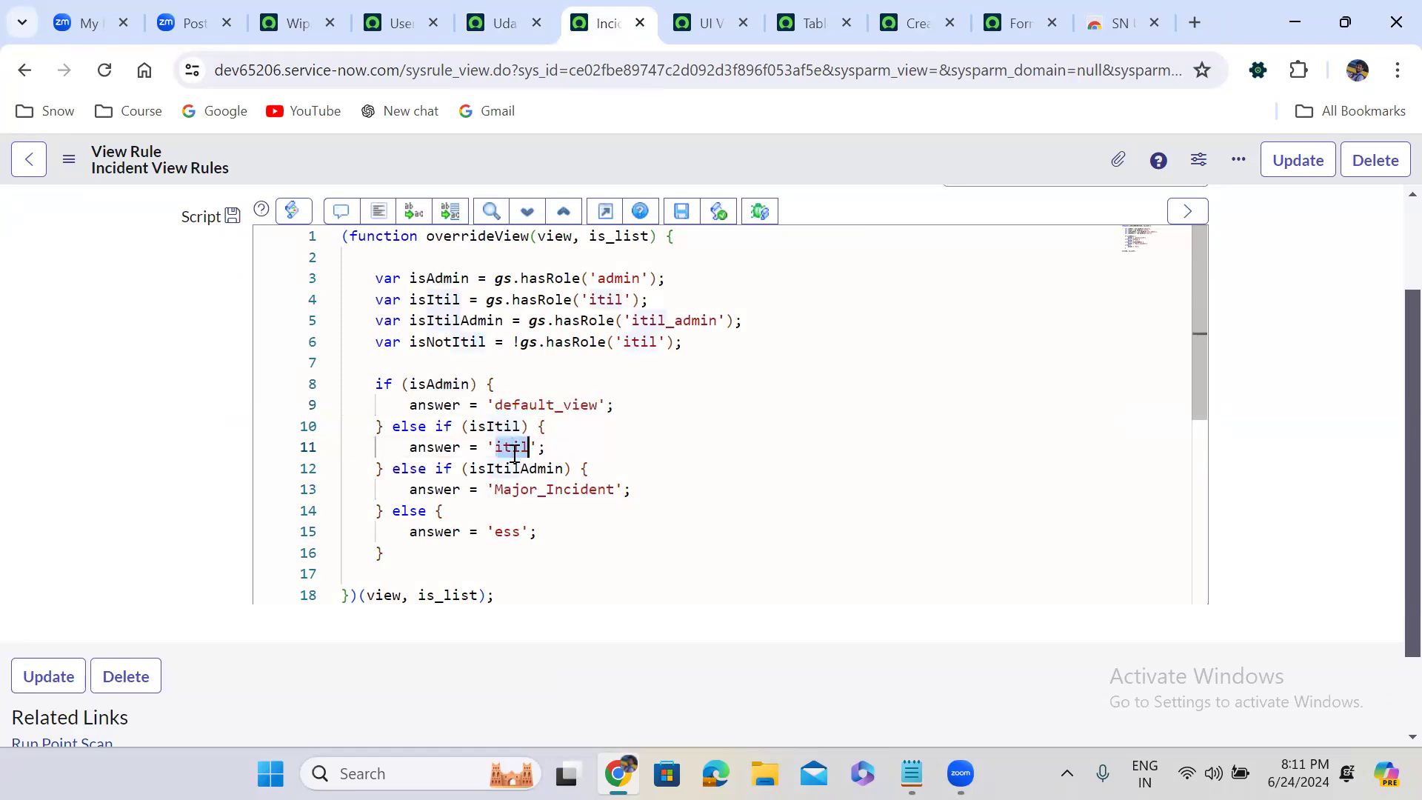
{"action": "double_click", "coordinate": [546, 488]}
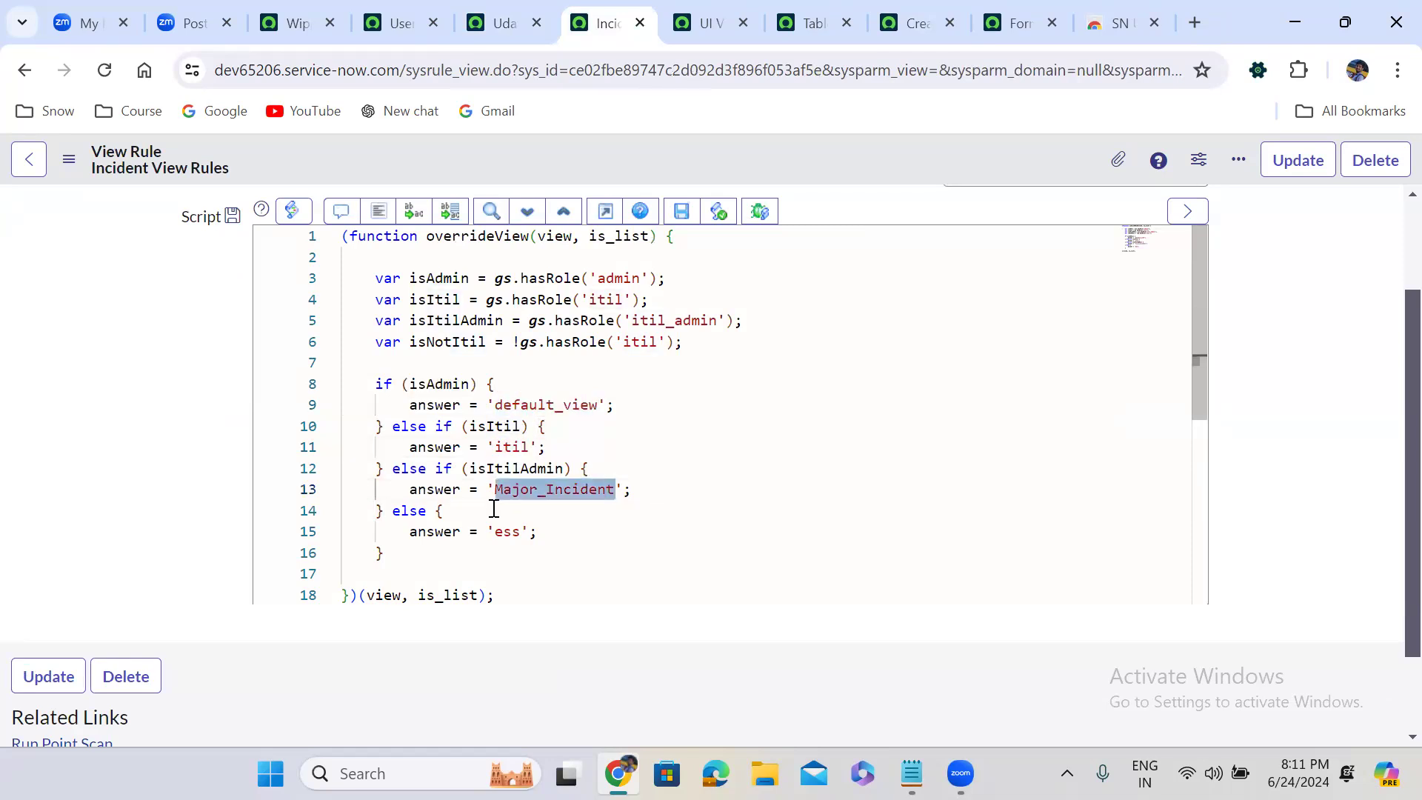
{"action": "double_click", "coordinate": [510, 532]}
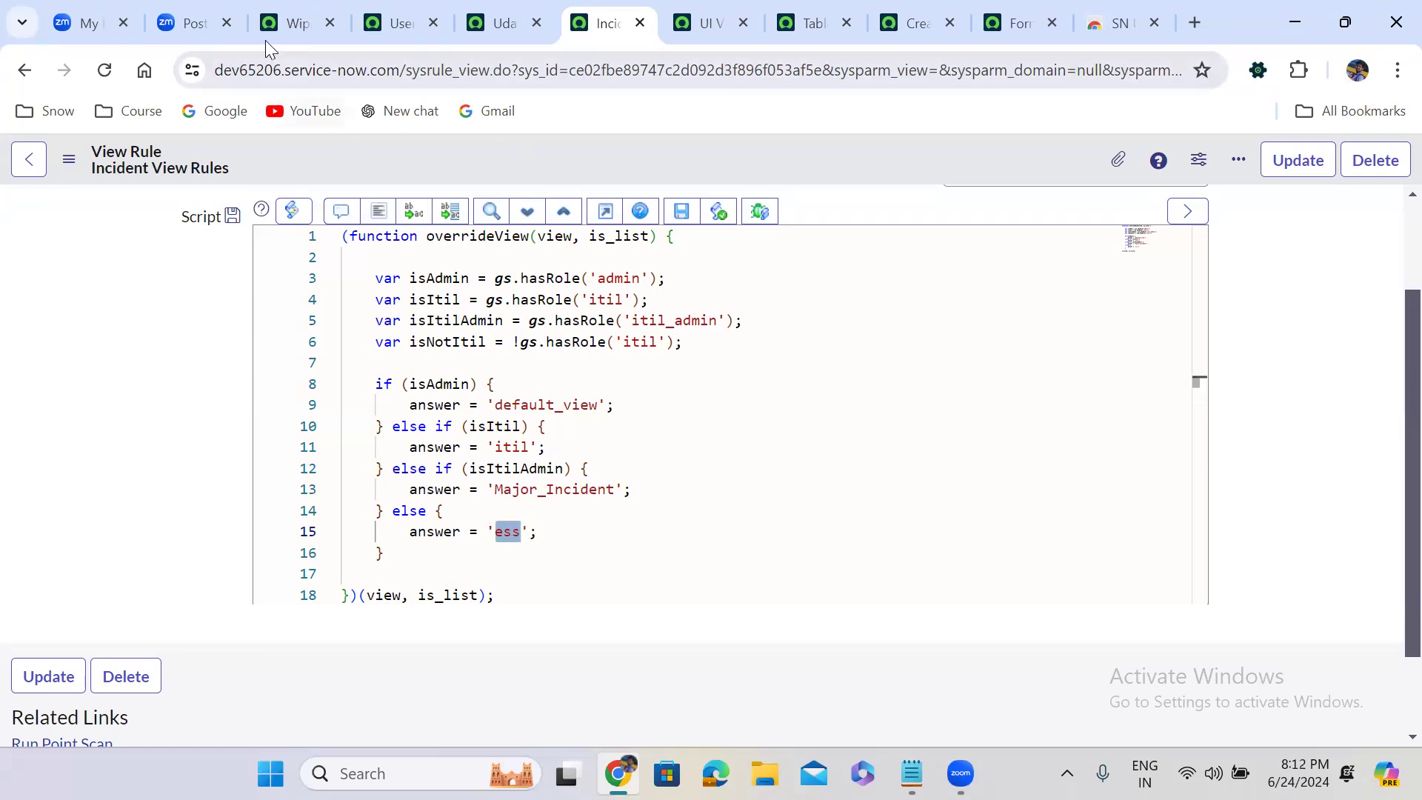
Filter the UI Views list by titles starting with "Self" and copy the name of the Self_Service view
{"action": "left_click", "coordinate": [285, 21]}
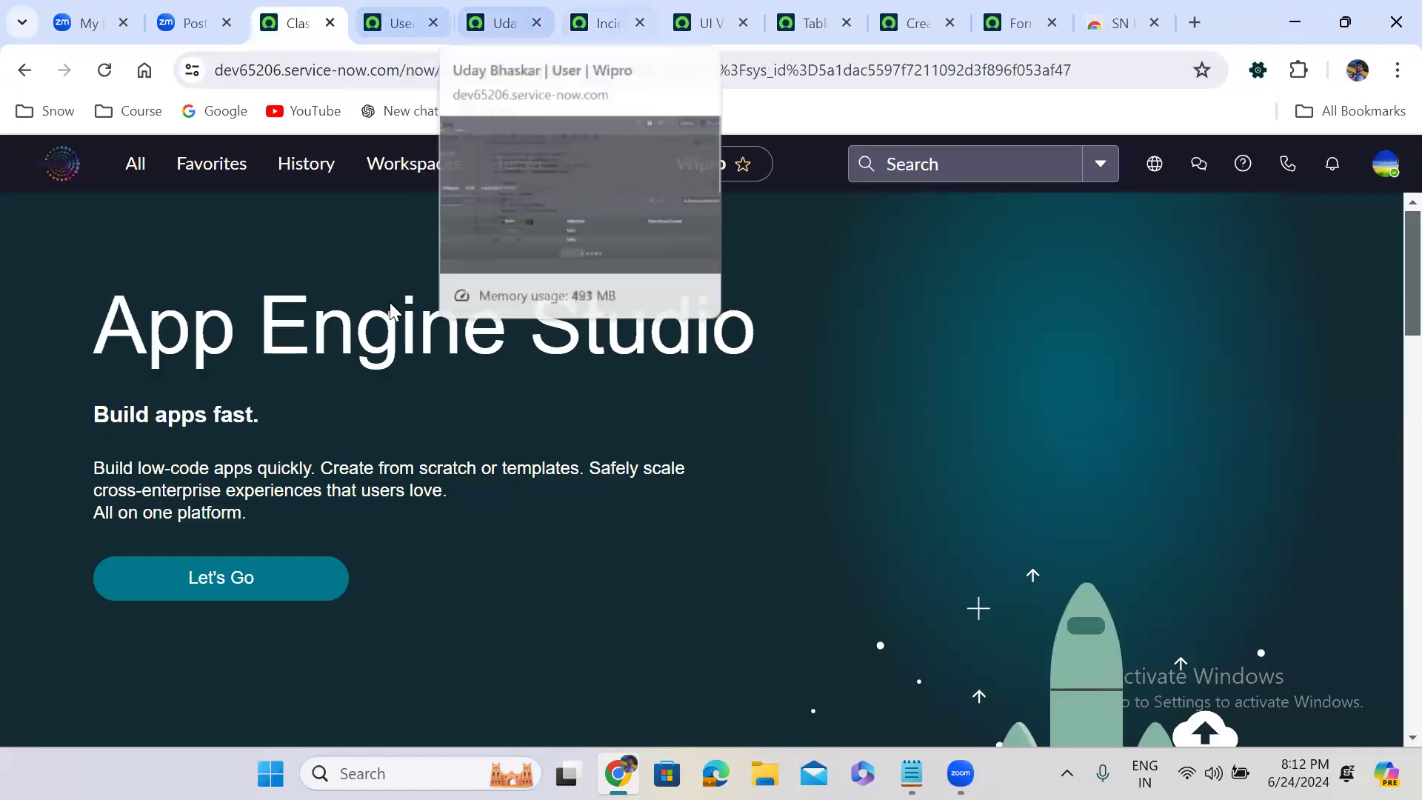
{"action": "left_click", "coordinate": [701, 23]}
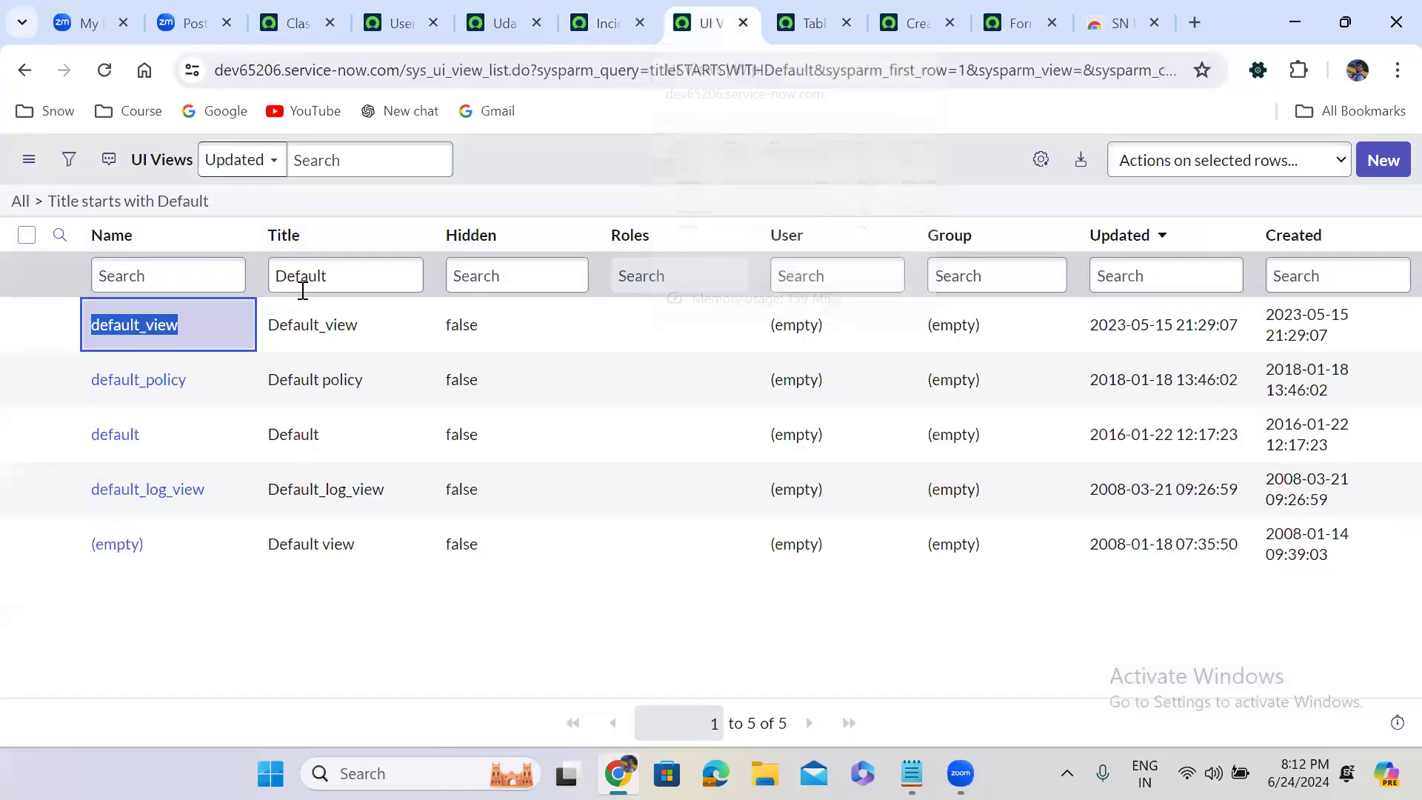
{"action": "double_click", "coordinate": [302, 290]}
{"action": "type", "text": "Self"}
{"action": "key", "text": "Return"}
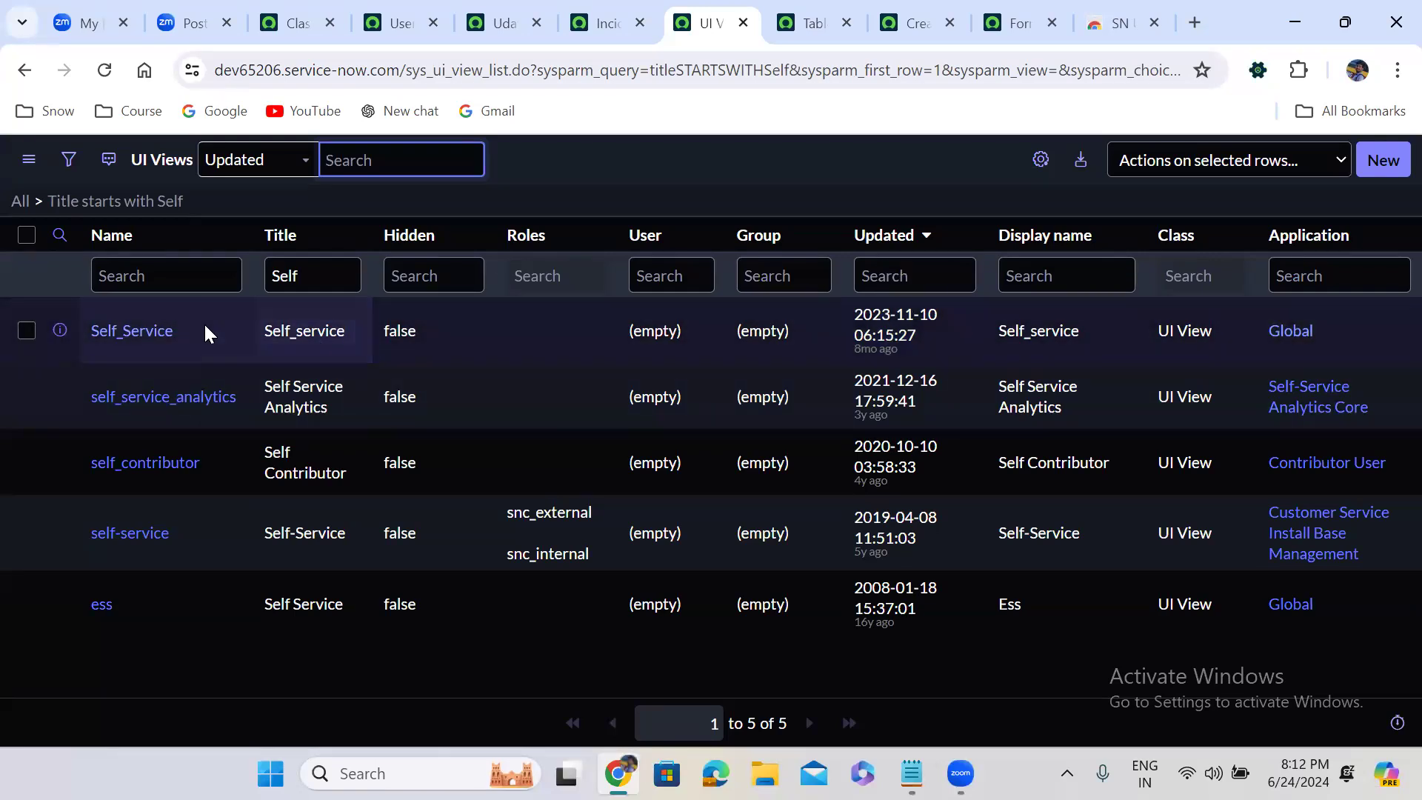
{"action": "left_click", "coordinate": [184, 330]}
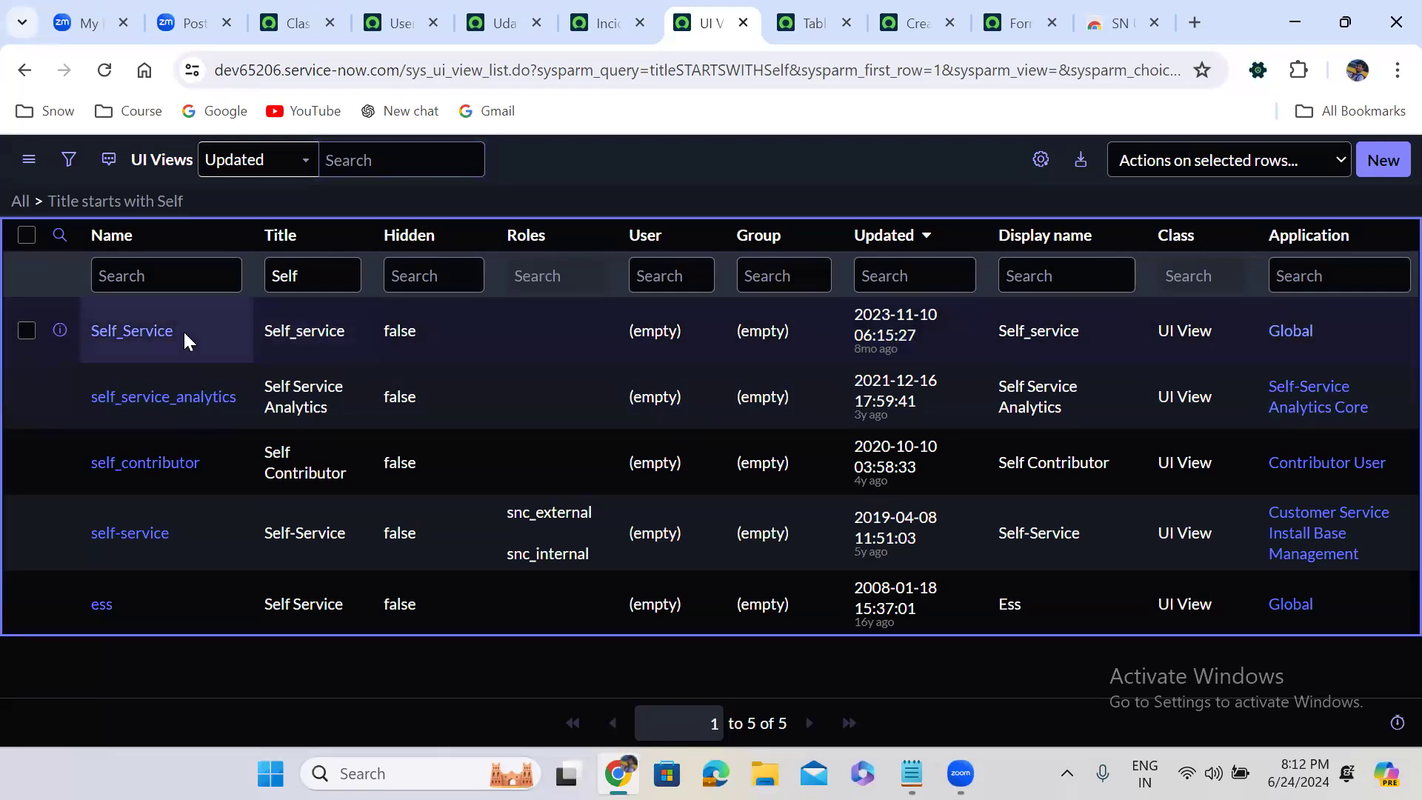
{"action": "left_click_drag", "start_coordinate": [176, 331], "coordinate": [88, 333]}
{"action": "key", "text": "ctrl+c"}
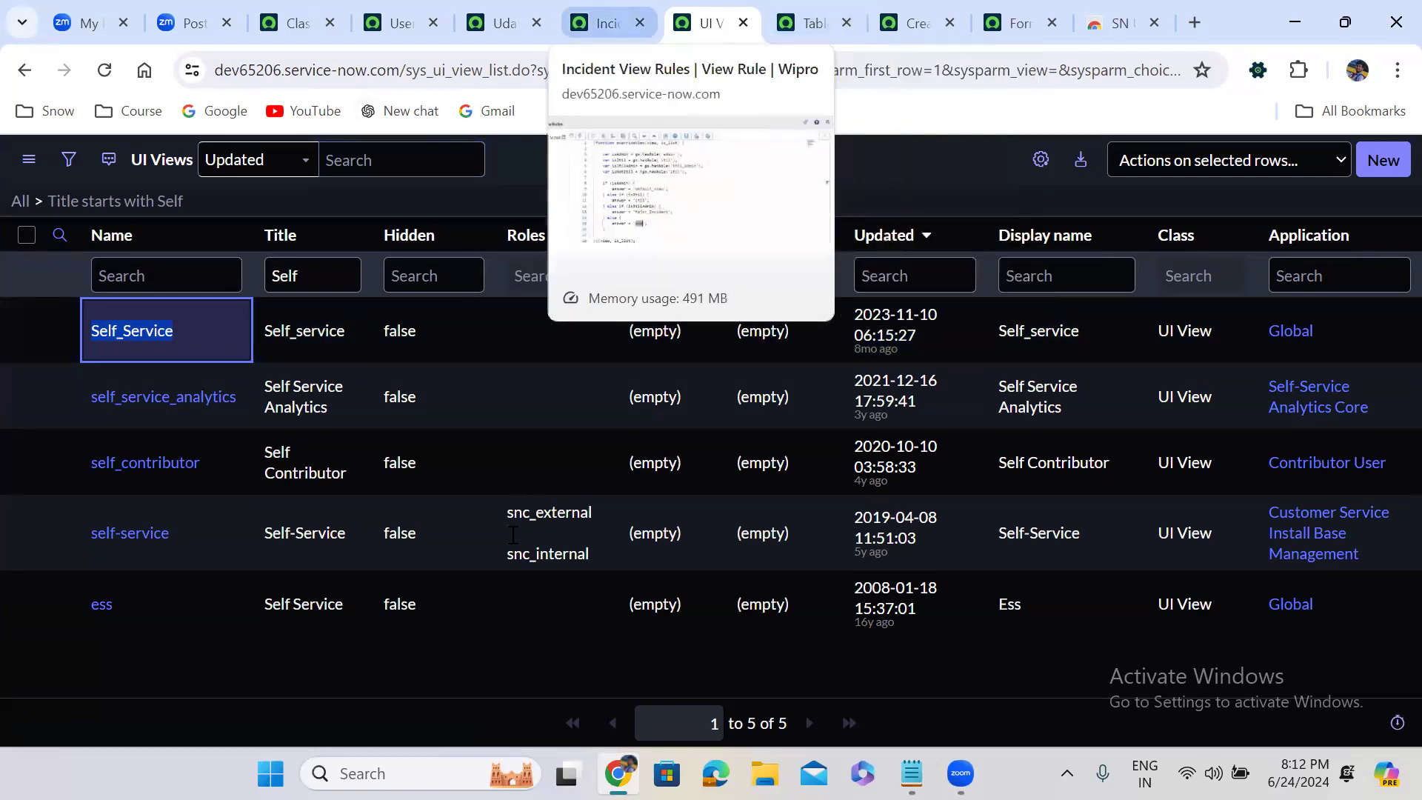
Replace 'ess' with Self_Service as the answer in the script's else branch and save the view rule
{"action": "key", "text": "ctrl+shift+Tab"}
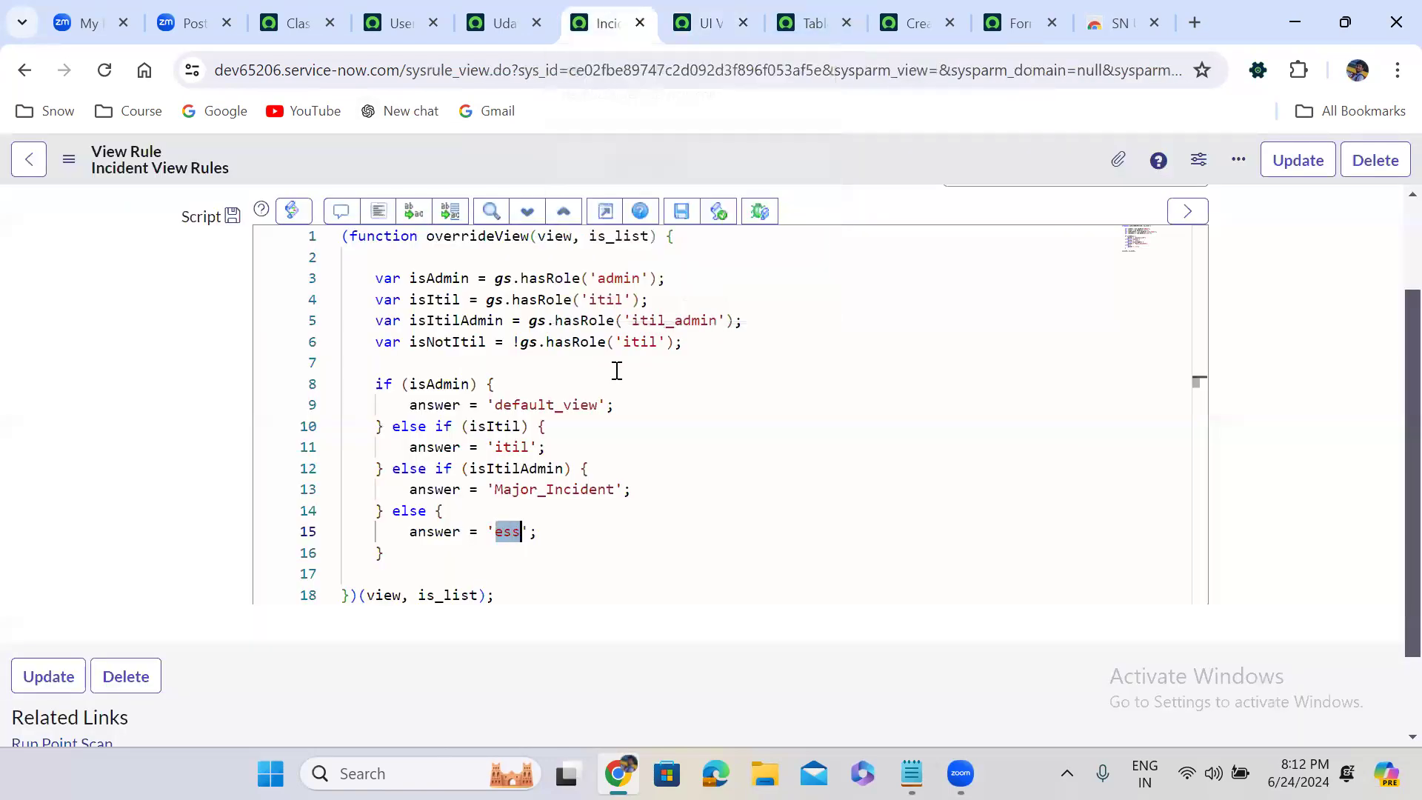
{"action": "key", "text": "ctrl+v"}
{"action": "right_click", "coordinate": [640, 155]}
{"action": "left_click", "coordinate": [683, 167]}
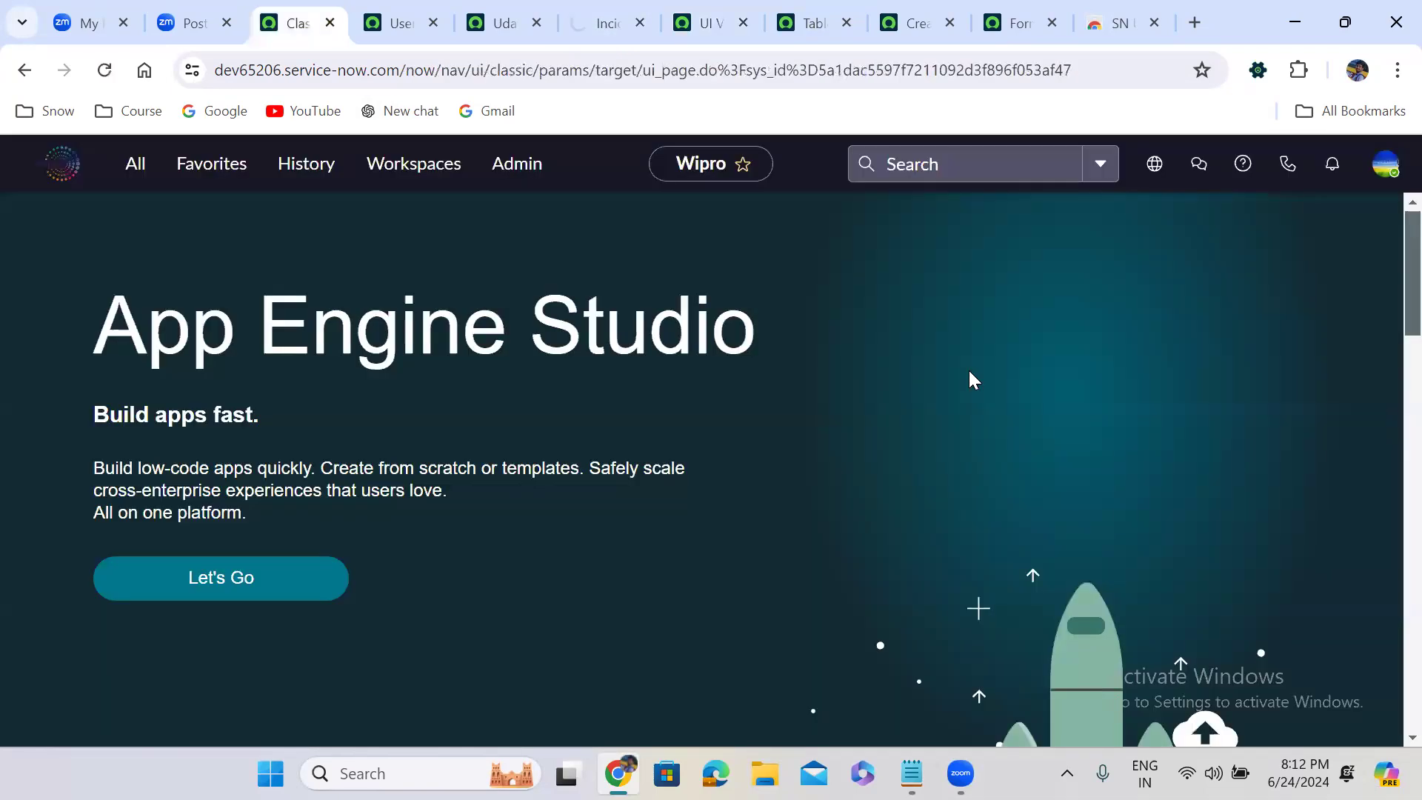
Impersonate the test user again from the Wipro home page, searching by user ID, to test the changed view rule
{"action": "left_click", "coordinate": [1385, 164]}
{"action": "left_click", "coordinate": [1212, 474]}
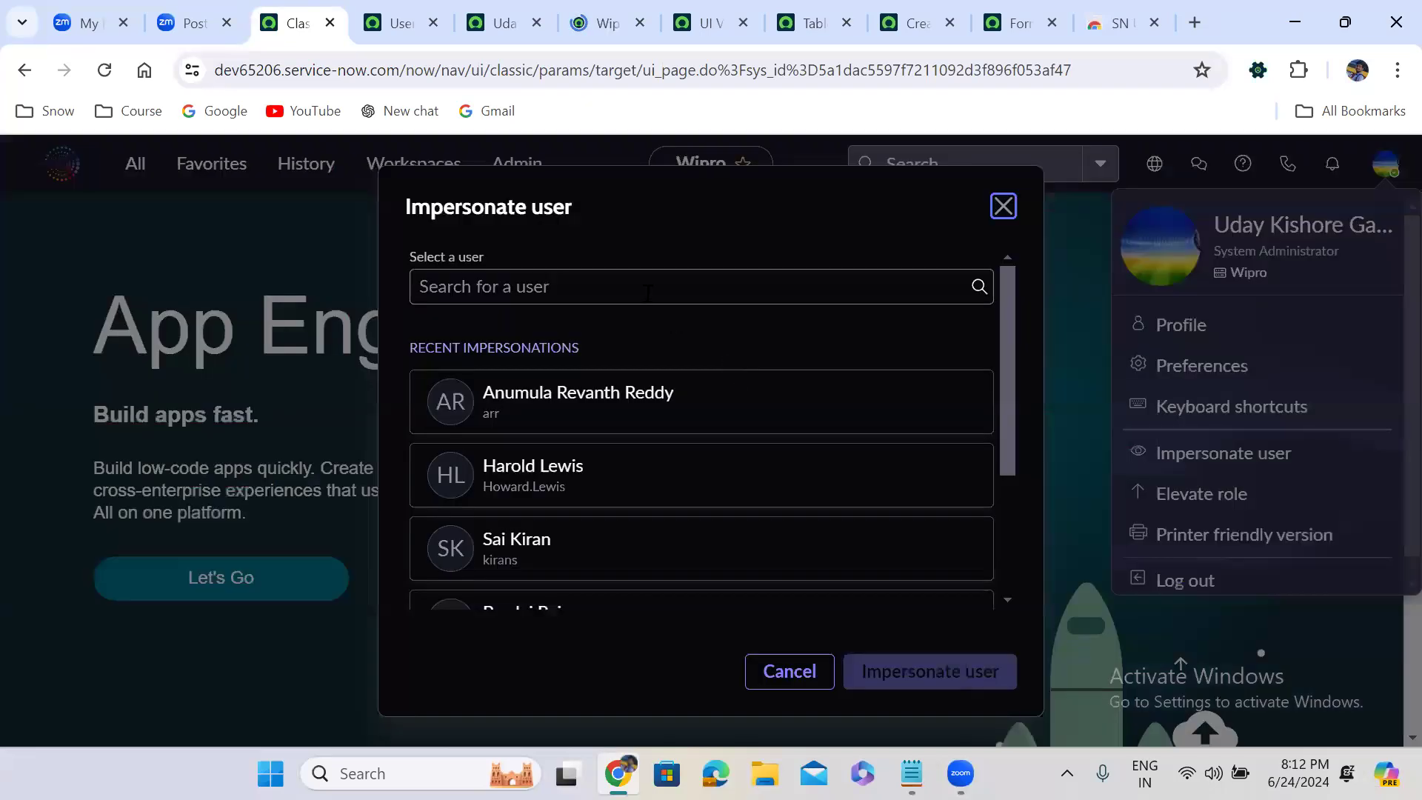
{"action": "left_click", "coordinate": [648, 292]}
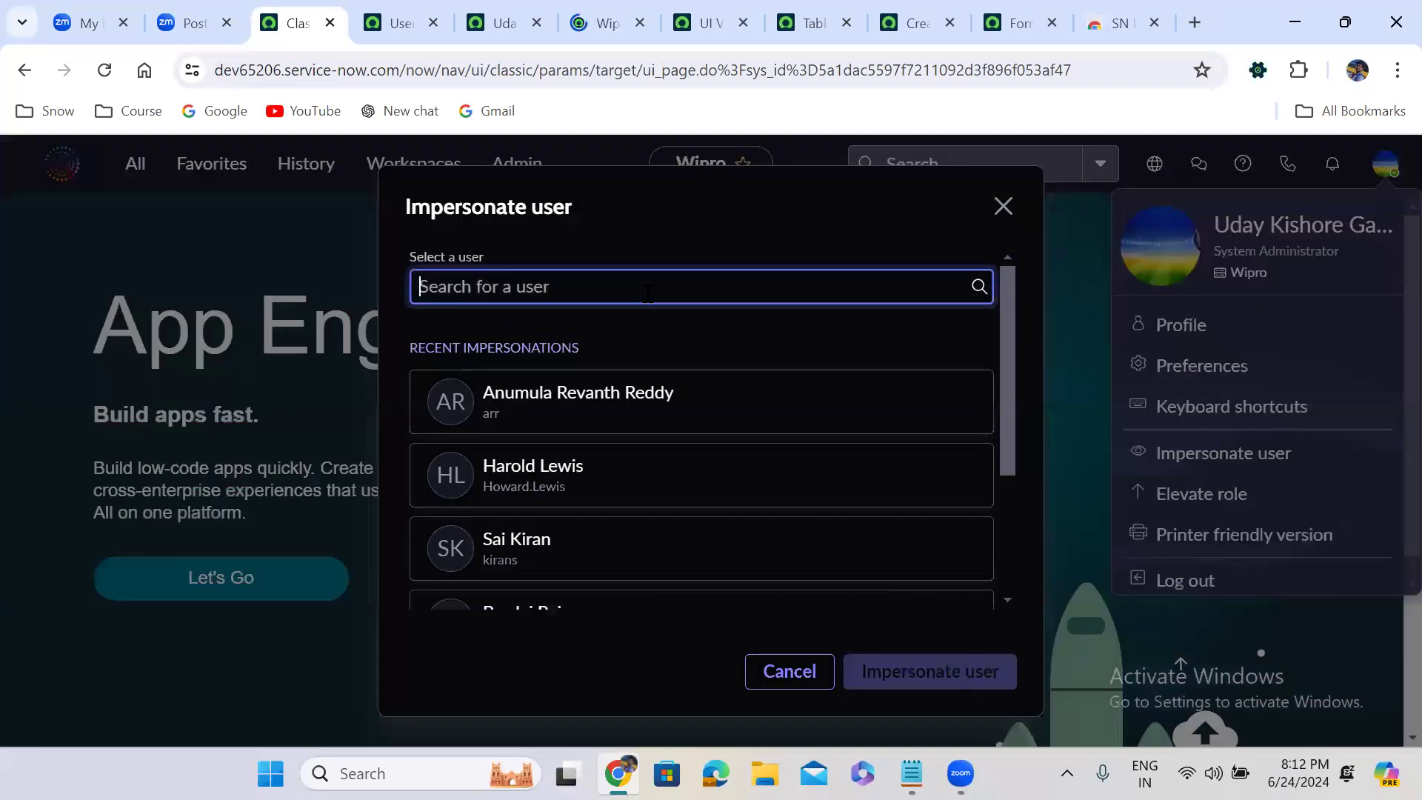
{"action": "type", "text": "udaybr"}
{"action": "left_click", "coordinate": [930, 671]}
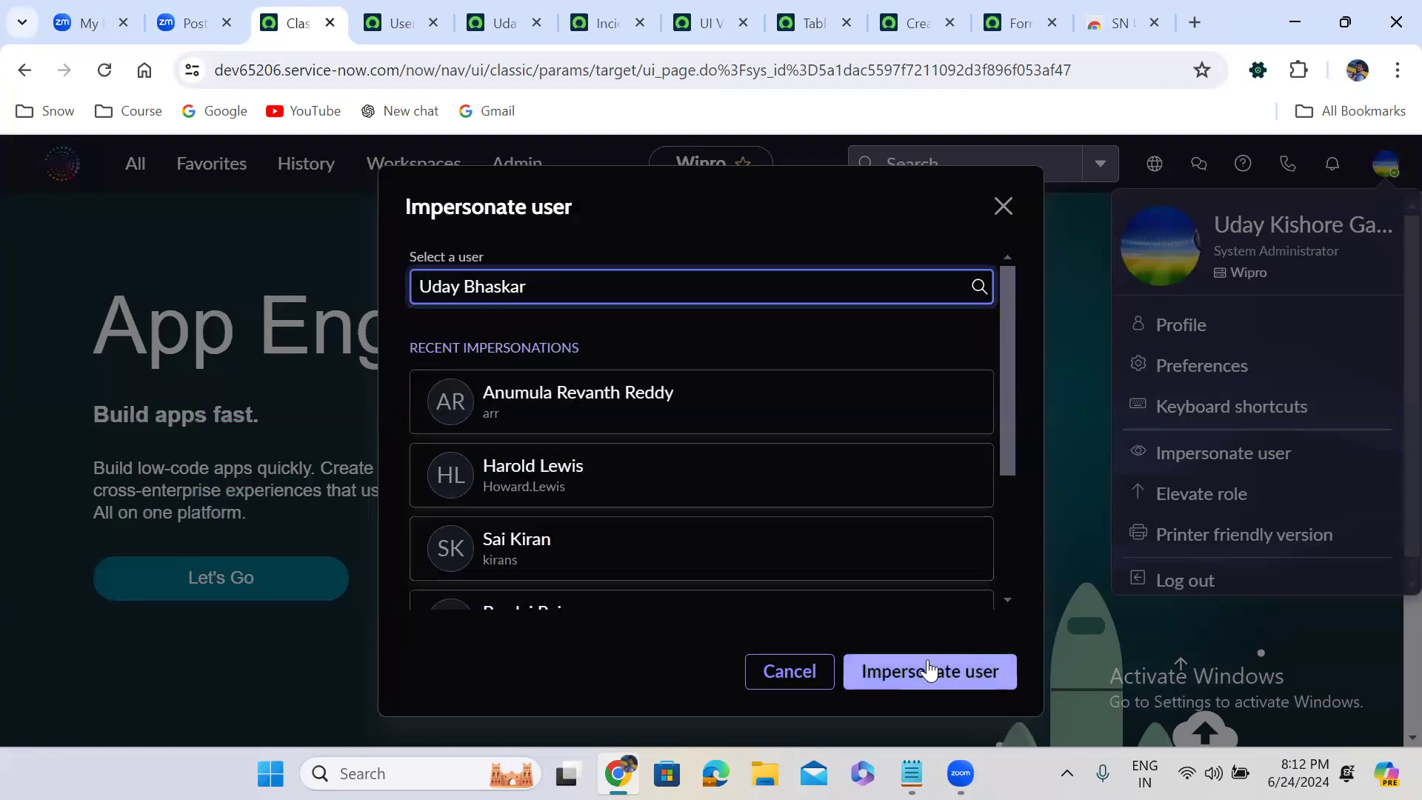
{"action": "left_click", "coordinate": [930, 670]}
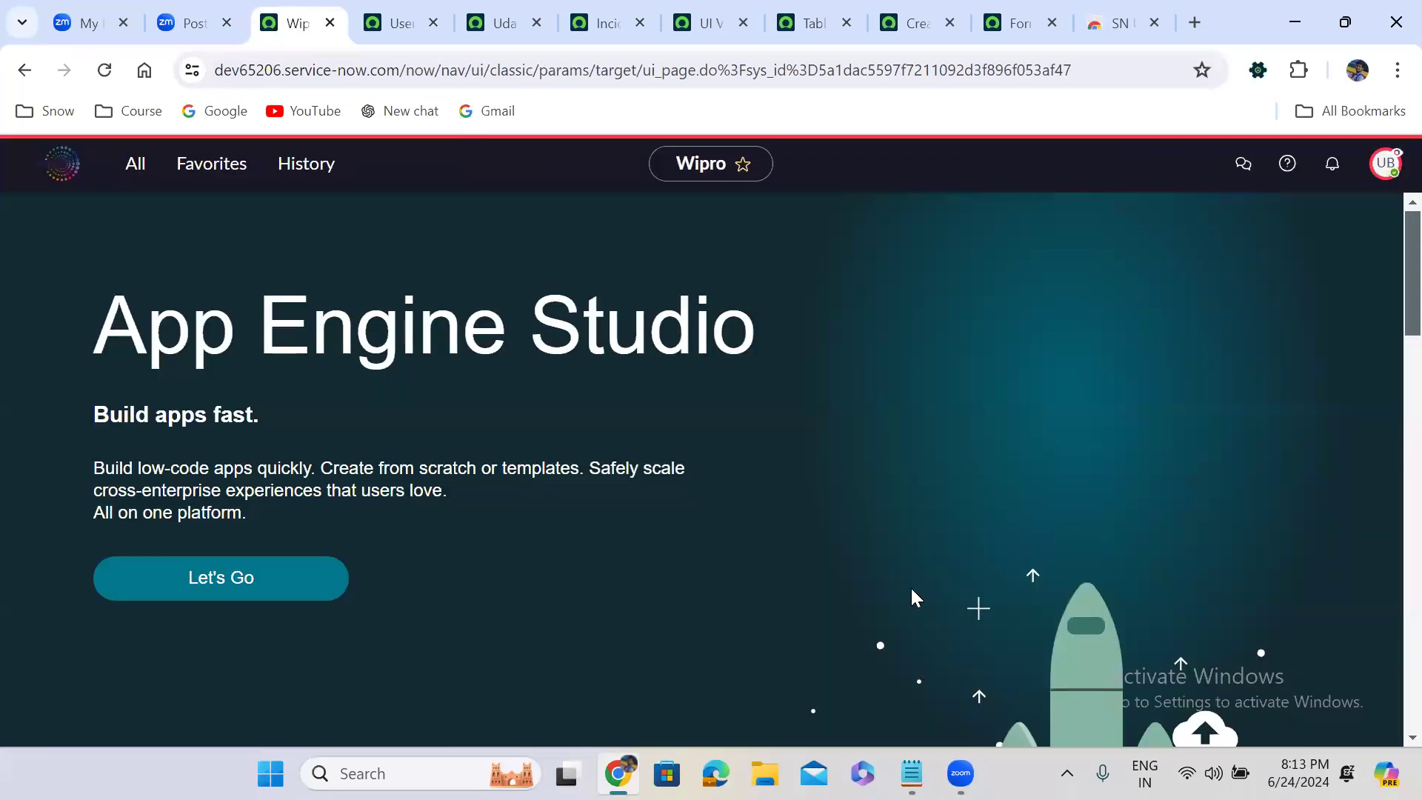
Reload the new Incident form to check its view as the impersonated user, and end the impersonation
{"action": "left_click", "coordinate": [912, 20]}
{"action": "left_click", "coordinate": [104, 71]}
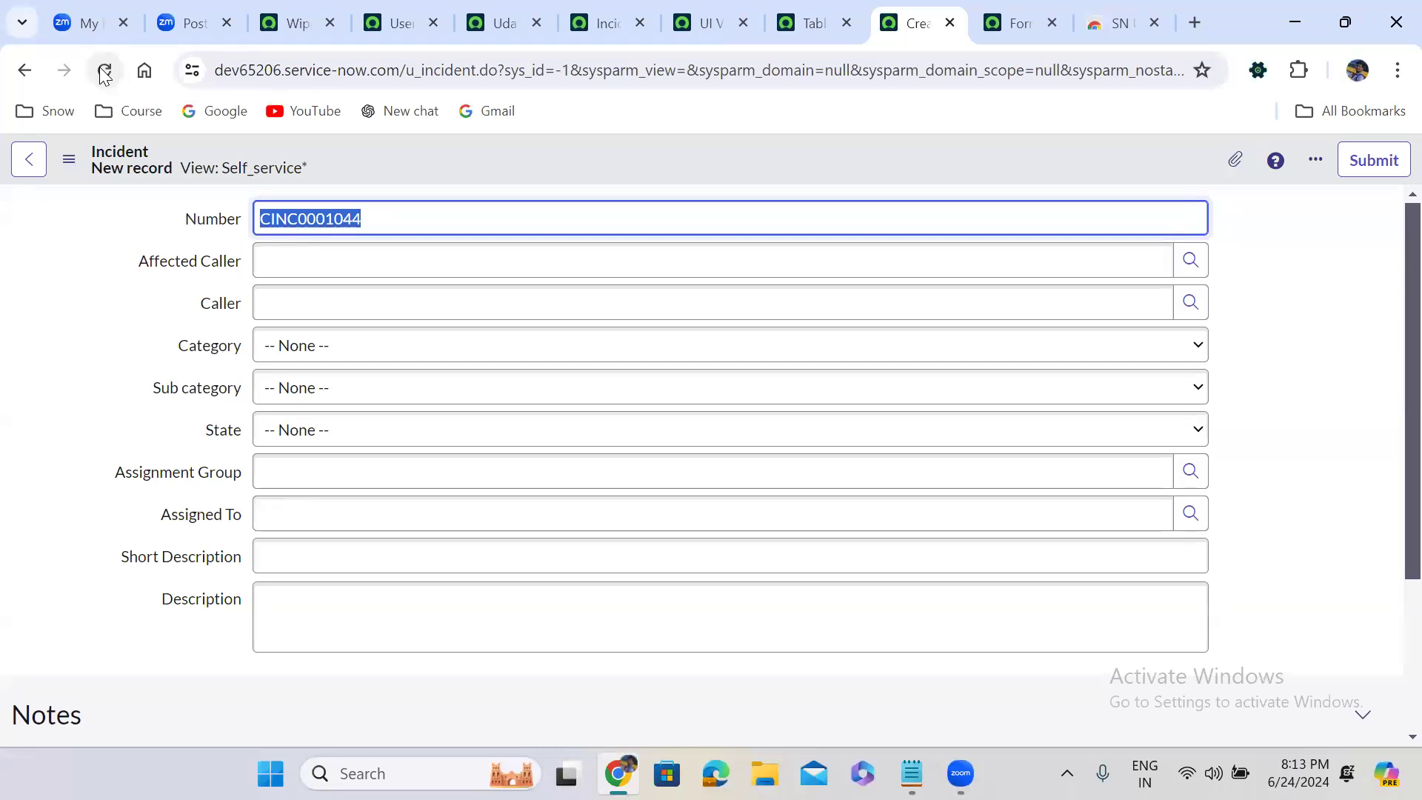
{"action": "left_click", "coordinate": [295, 19]}
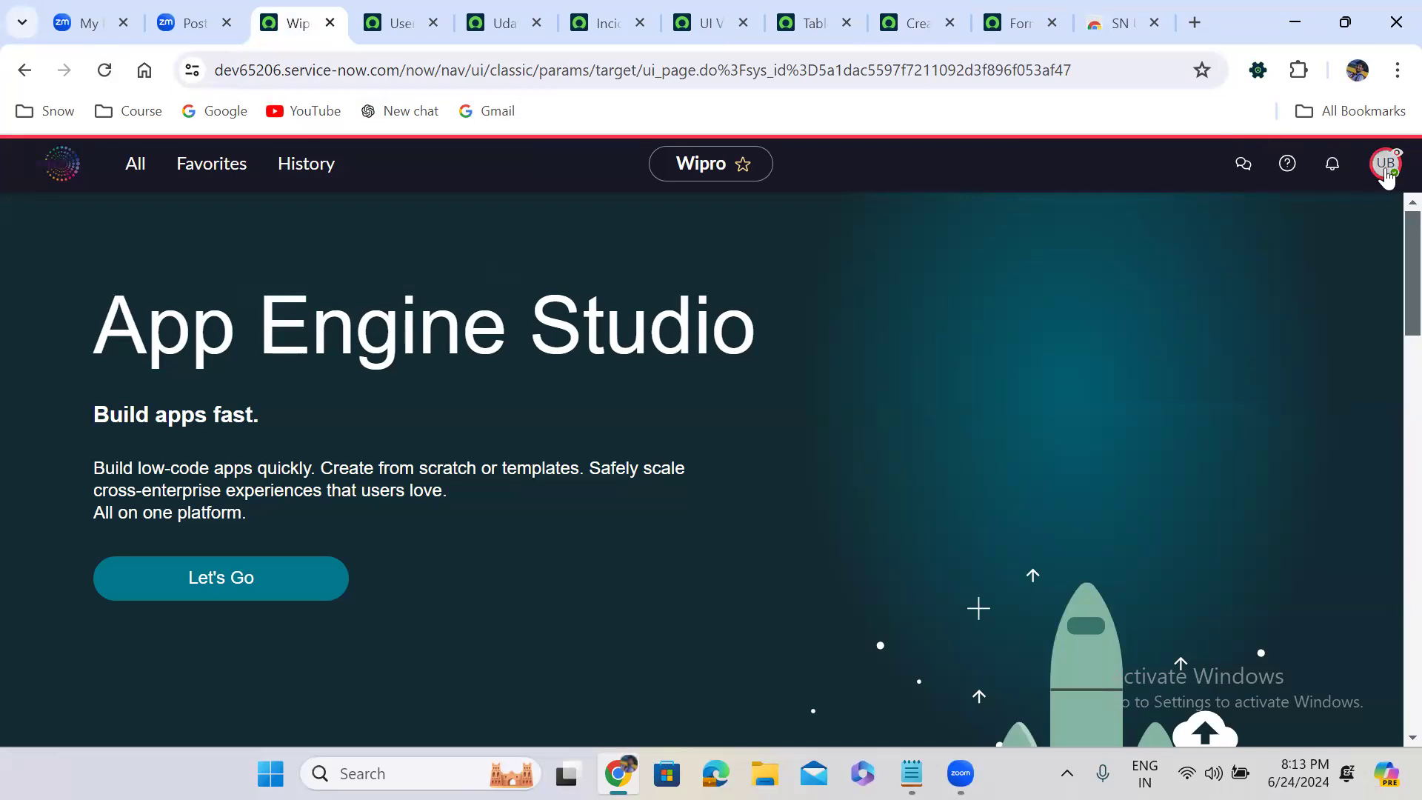
{"action": "left_click", "coordinate": [1385, 163]}
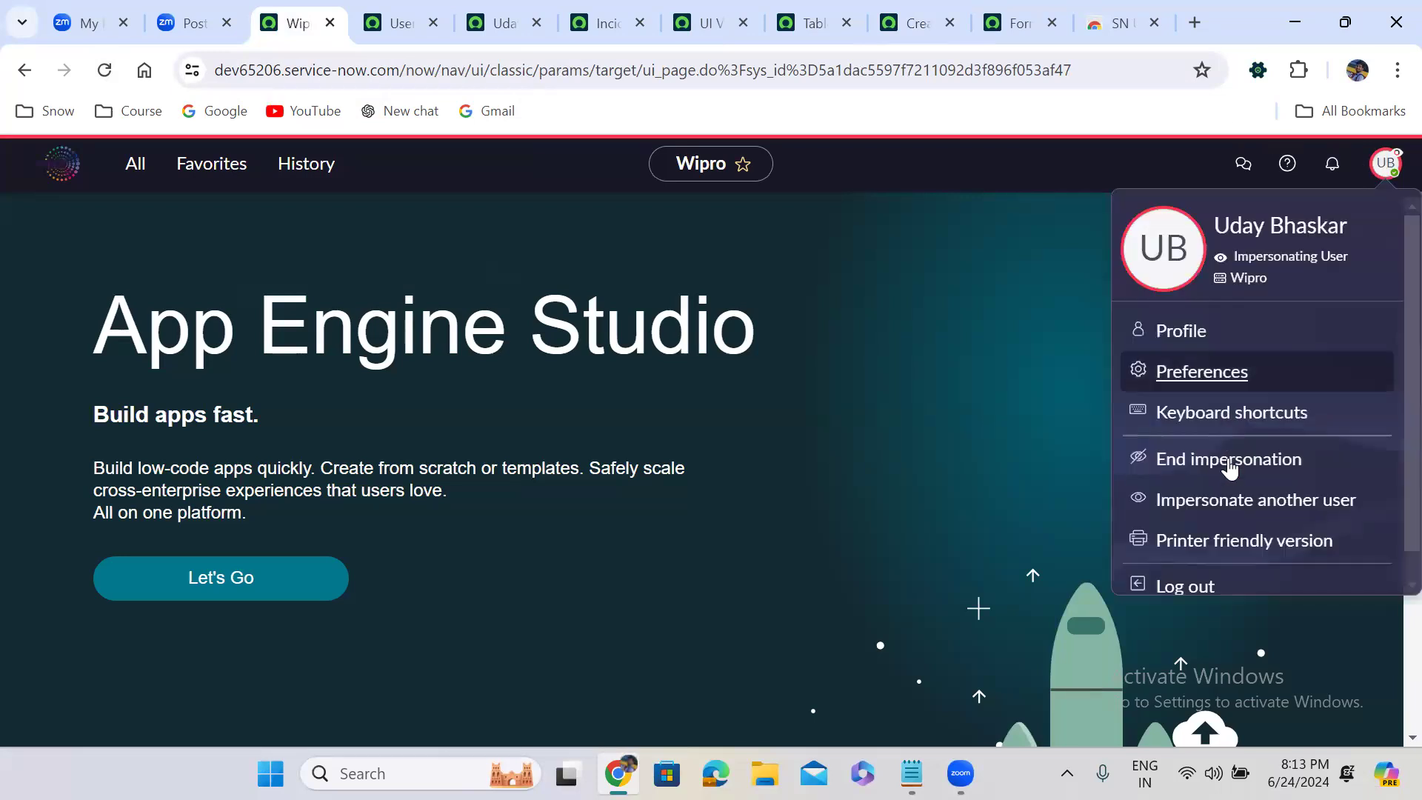
{"action": "left_click", "coordinate": [1229, 467]}
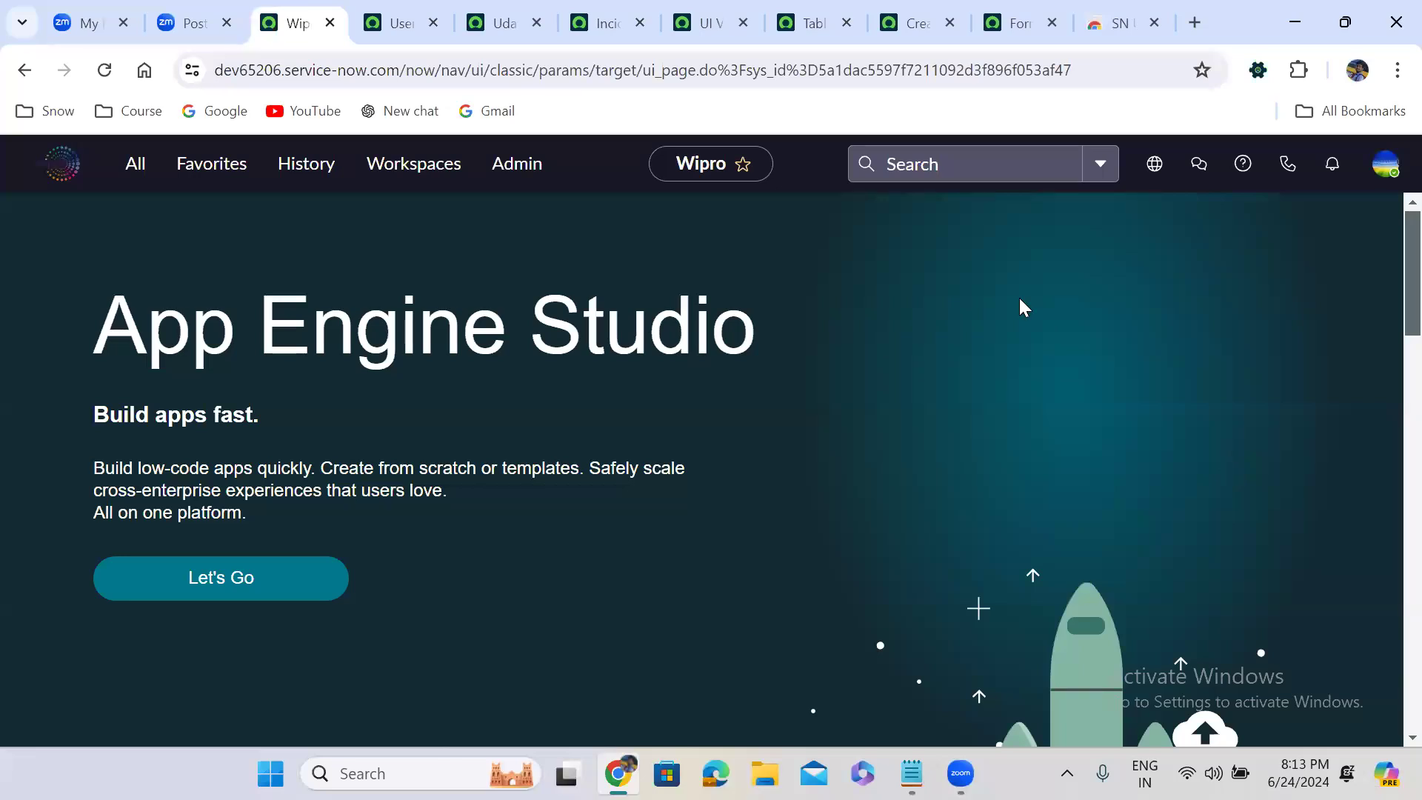
Edit the roles on the test user's record and add the admin role to the Roles List
{"action": "left_click", "coordinate": [511, 37]}
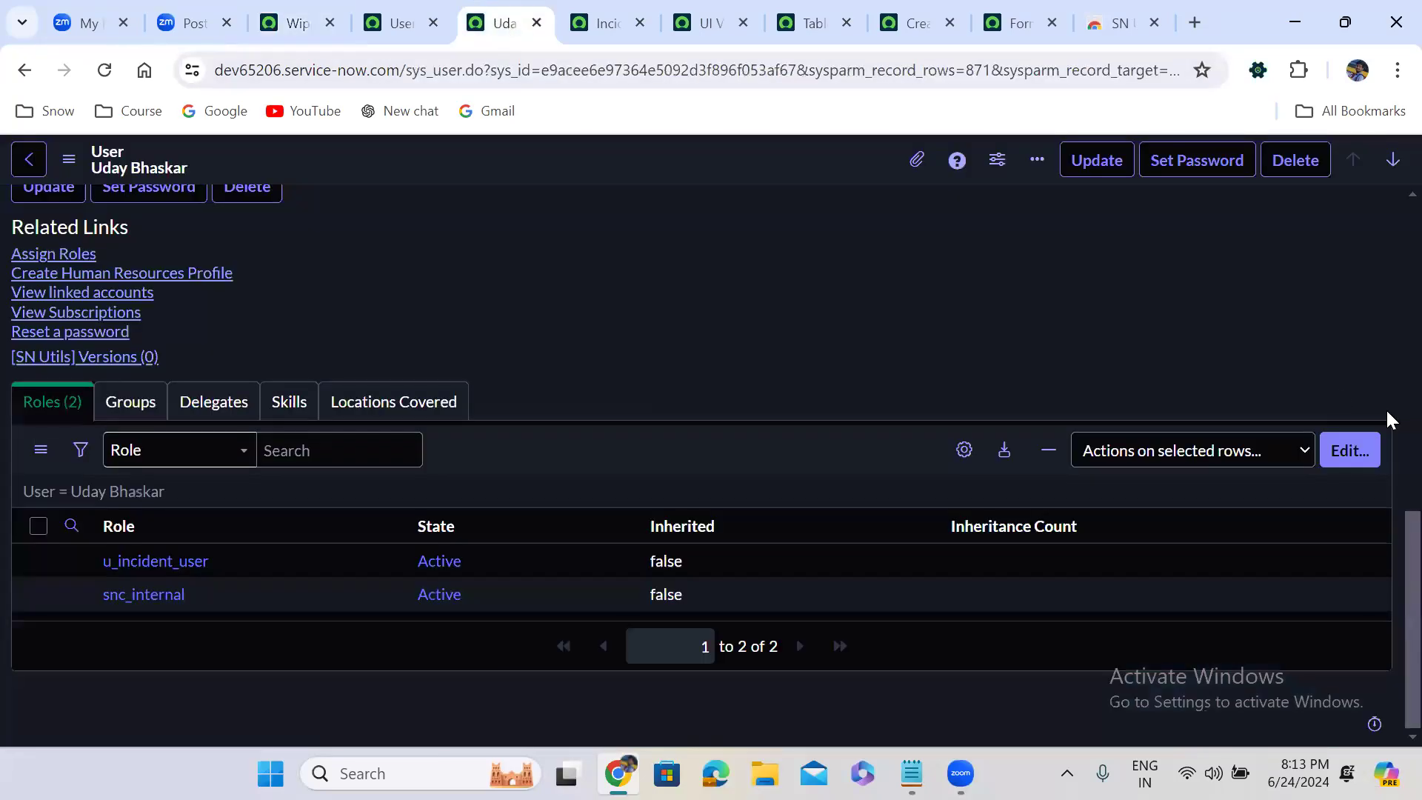
{"action": "left_click", "coordinate": [1346, 452]}
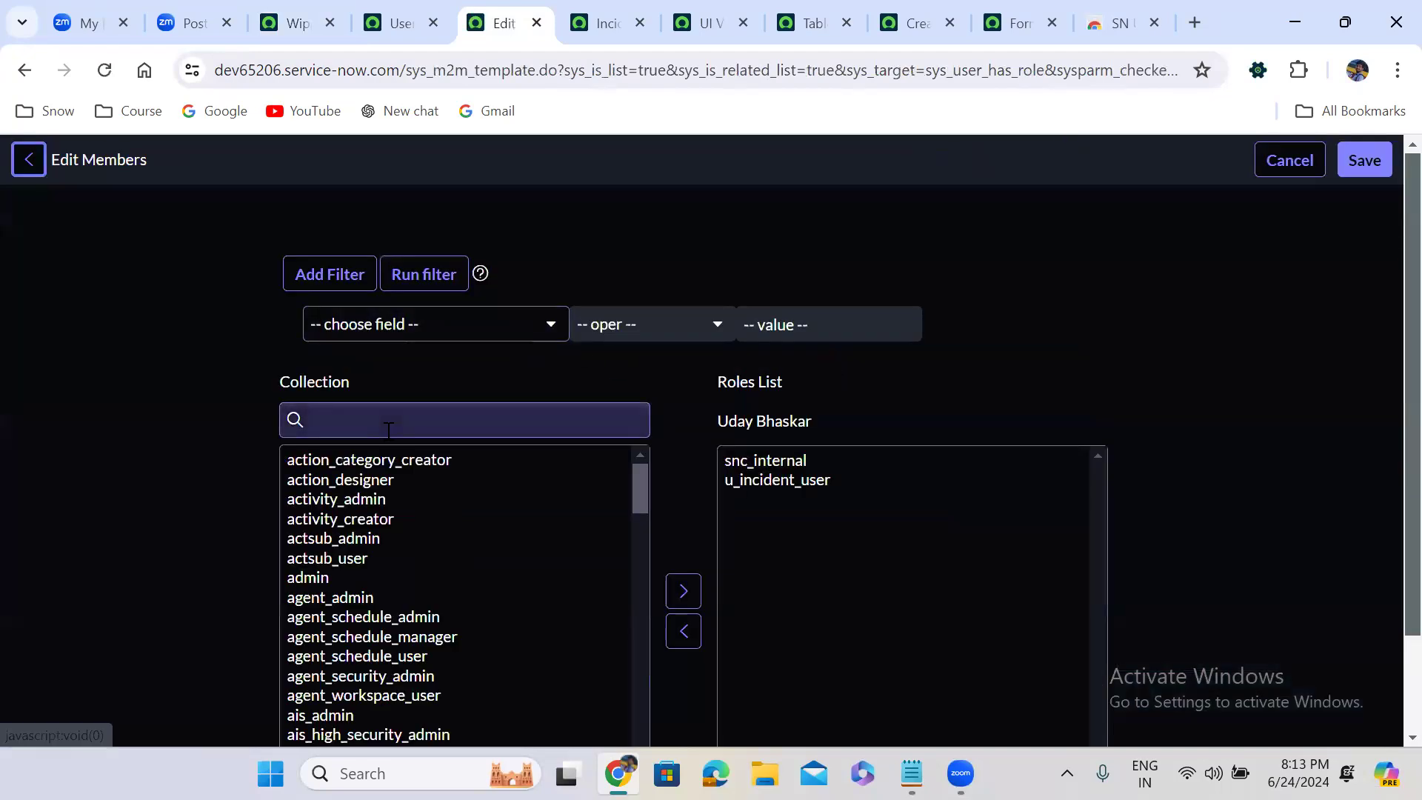
{"action": "left_click", "coordinate": [388, 430]}
{"action": "type", "text": "admin"}
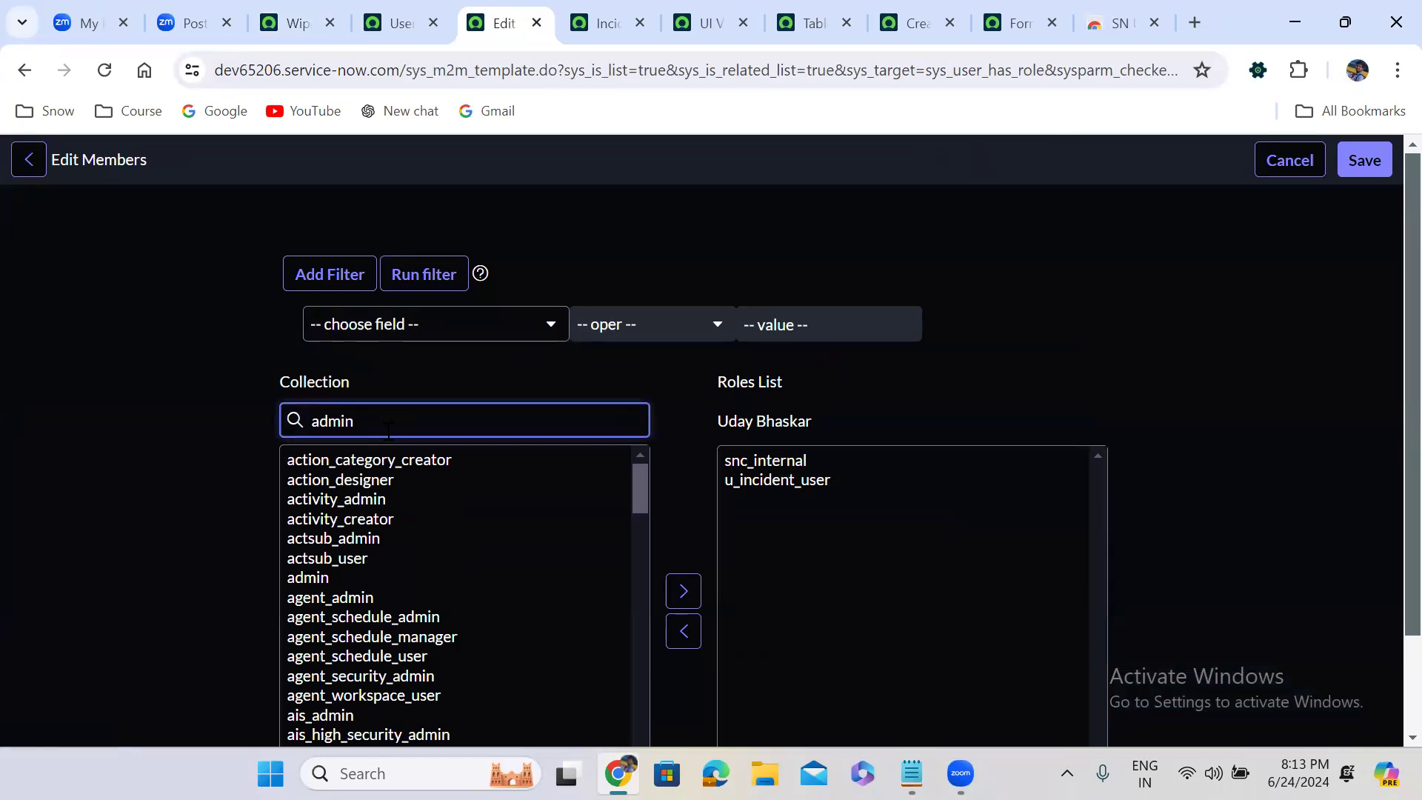
{"action": "left_click", "coordinate": [324, 468]}
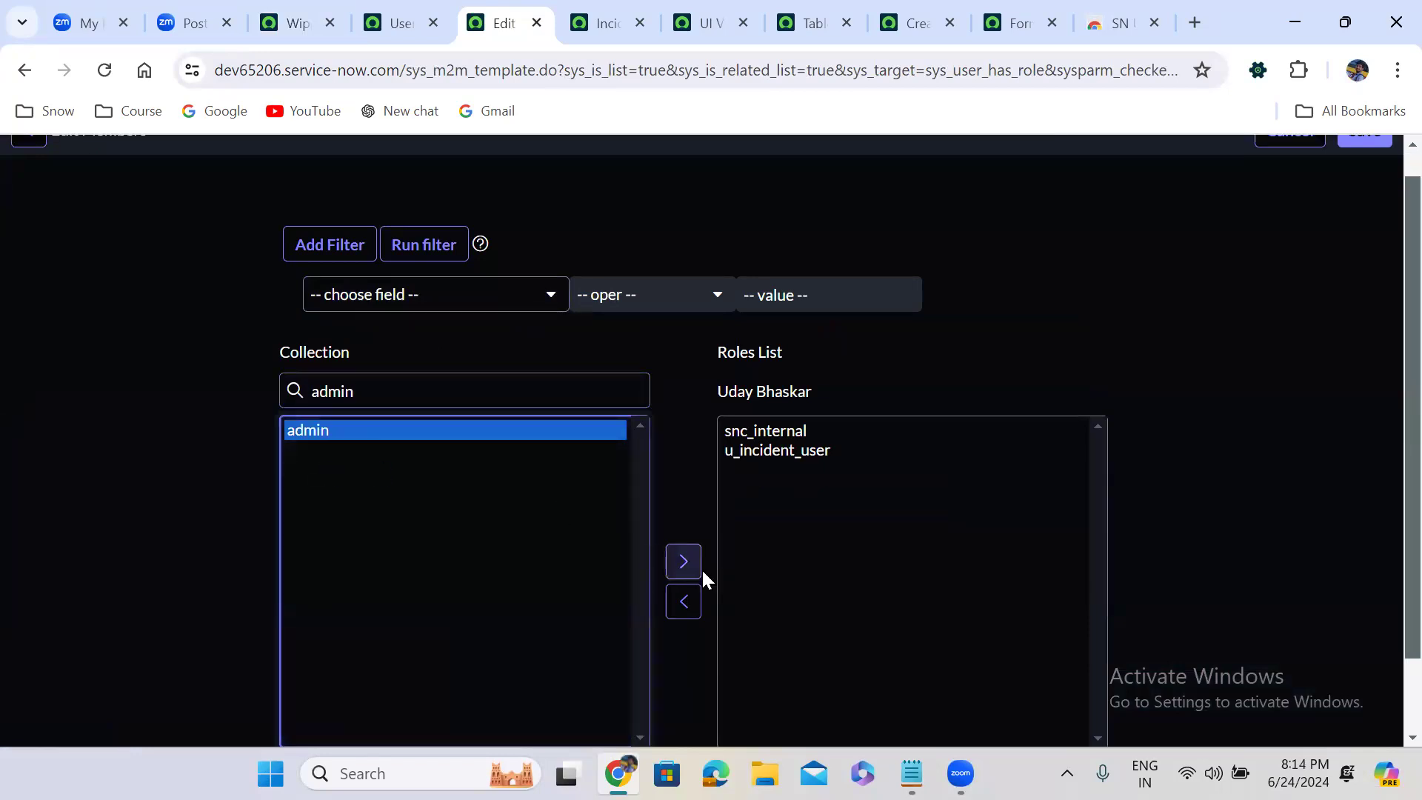
{"action": "left_click", "coordinate": [682, 574]}
Add the itil and itil_admin roles to the test user, save the role changes and dismiss the notices
{"action": "double_click", "coordinate": [357, 388]}
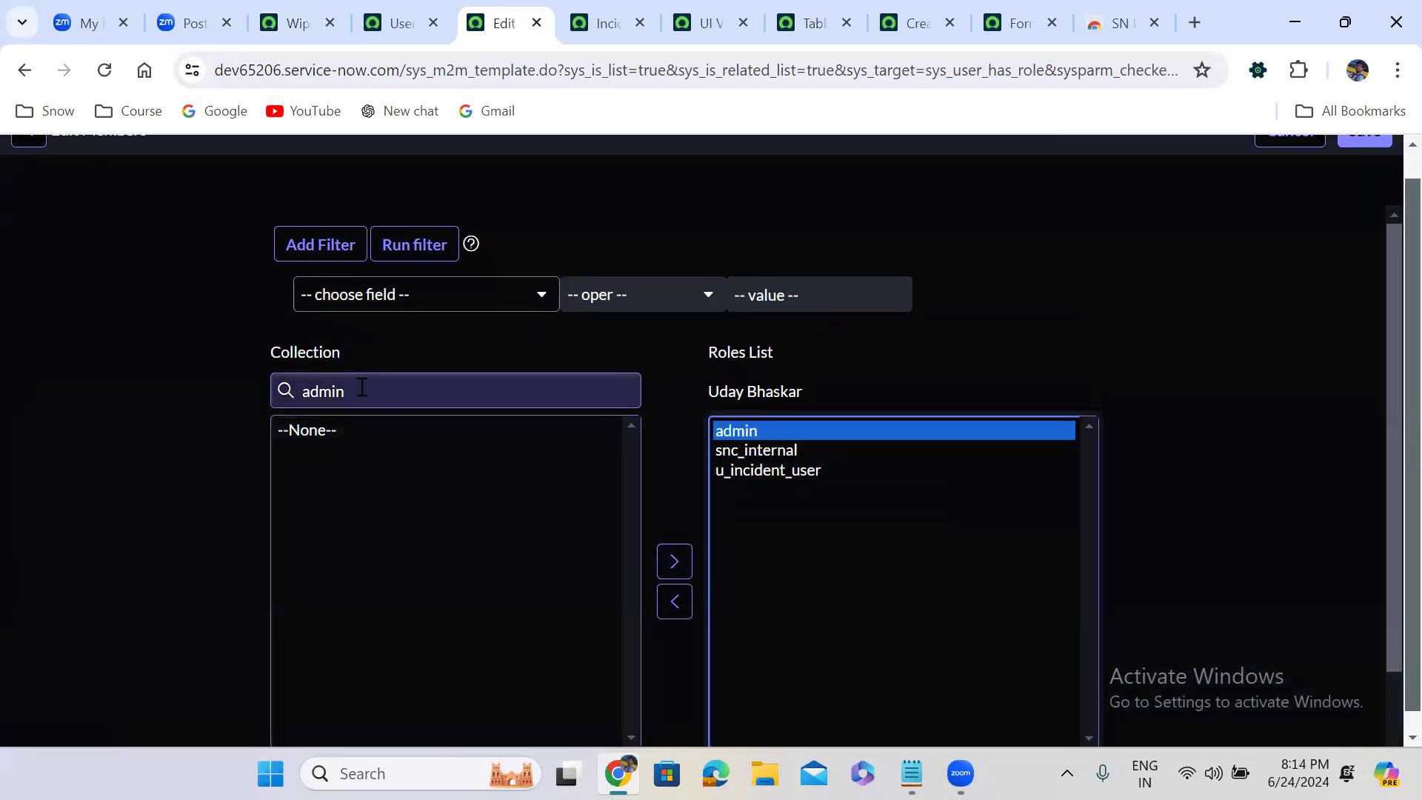
{"action": "type", "text": "itil"}
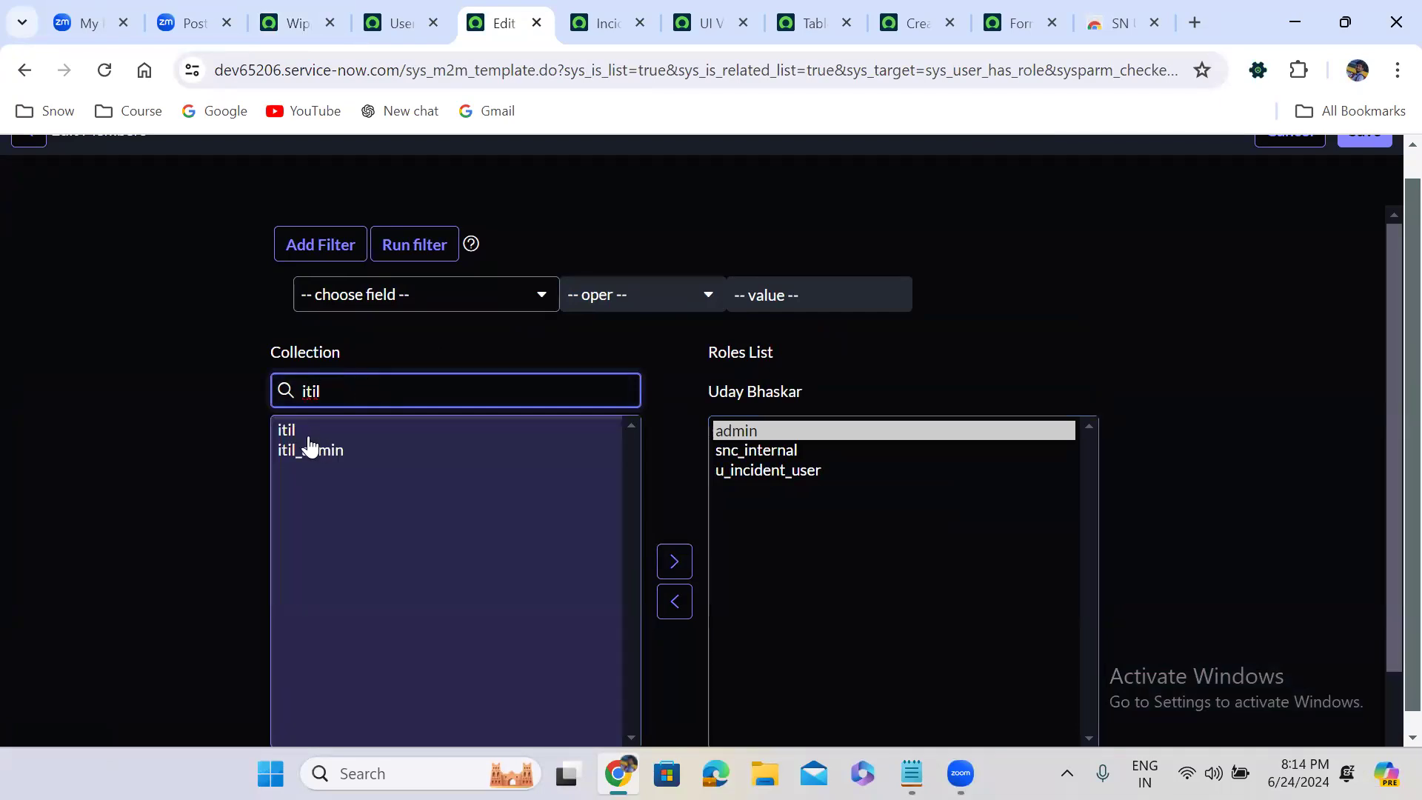
{"action": "left_click", "coordinate": [306, 434]}
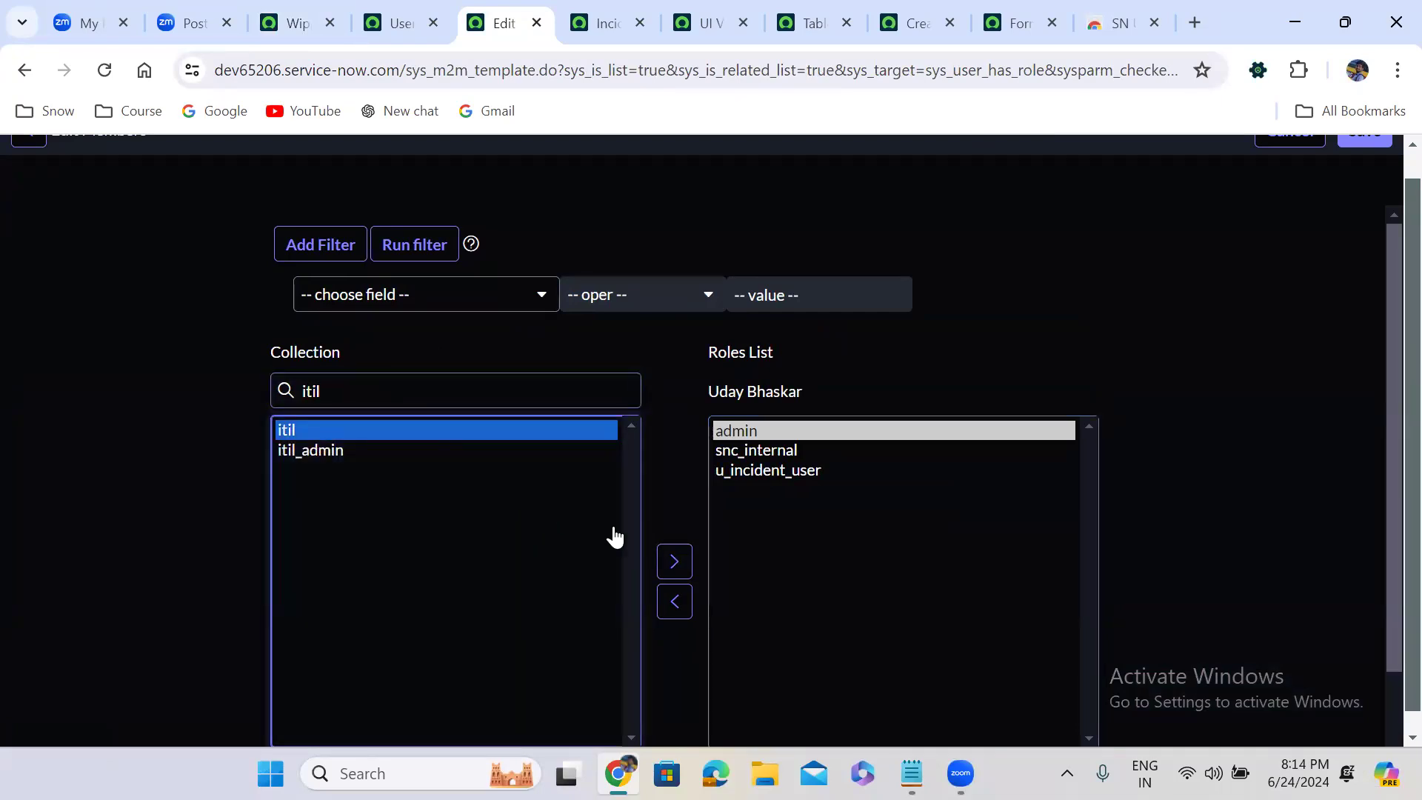
{"action": "left_click", "coordinate": [672, 563]}
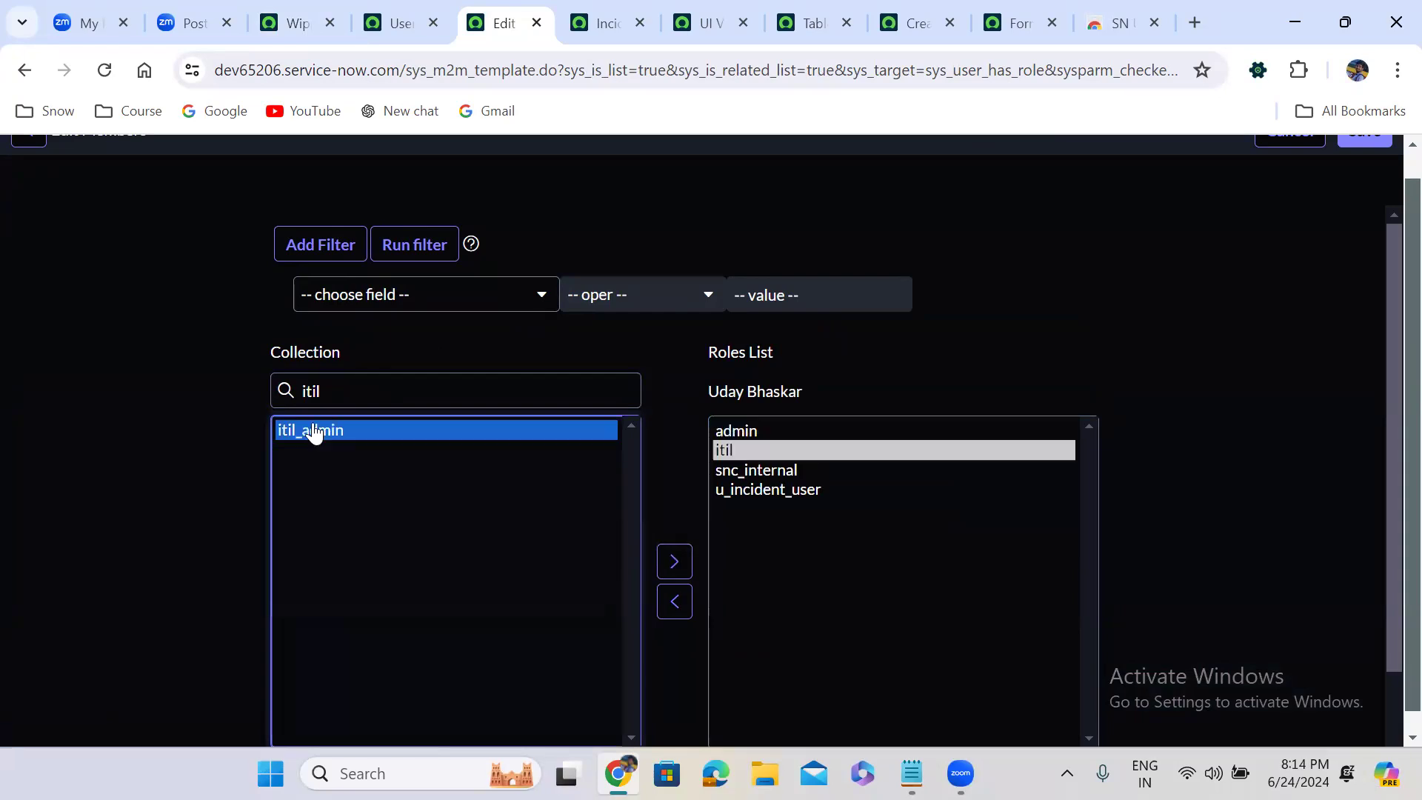
{"action": "left_click", "coordinate": [673, 563]}
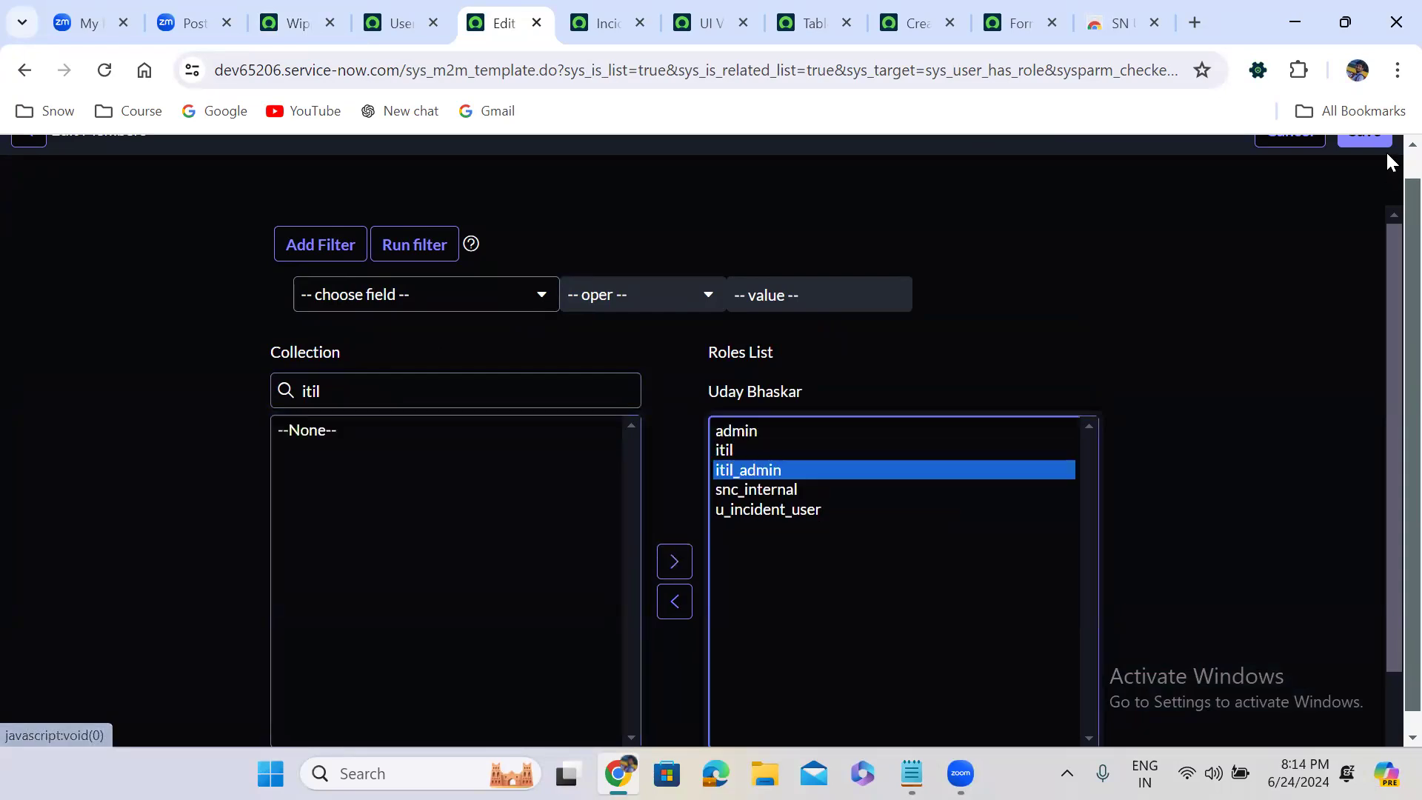
{"action": "scroll", "coordinate": [1378, 159], "scroll_direction": "up", "scroll_amount": 1}
{"action": "left_click", "coordinate": [1357, 163]}
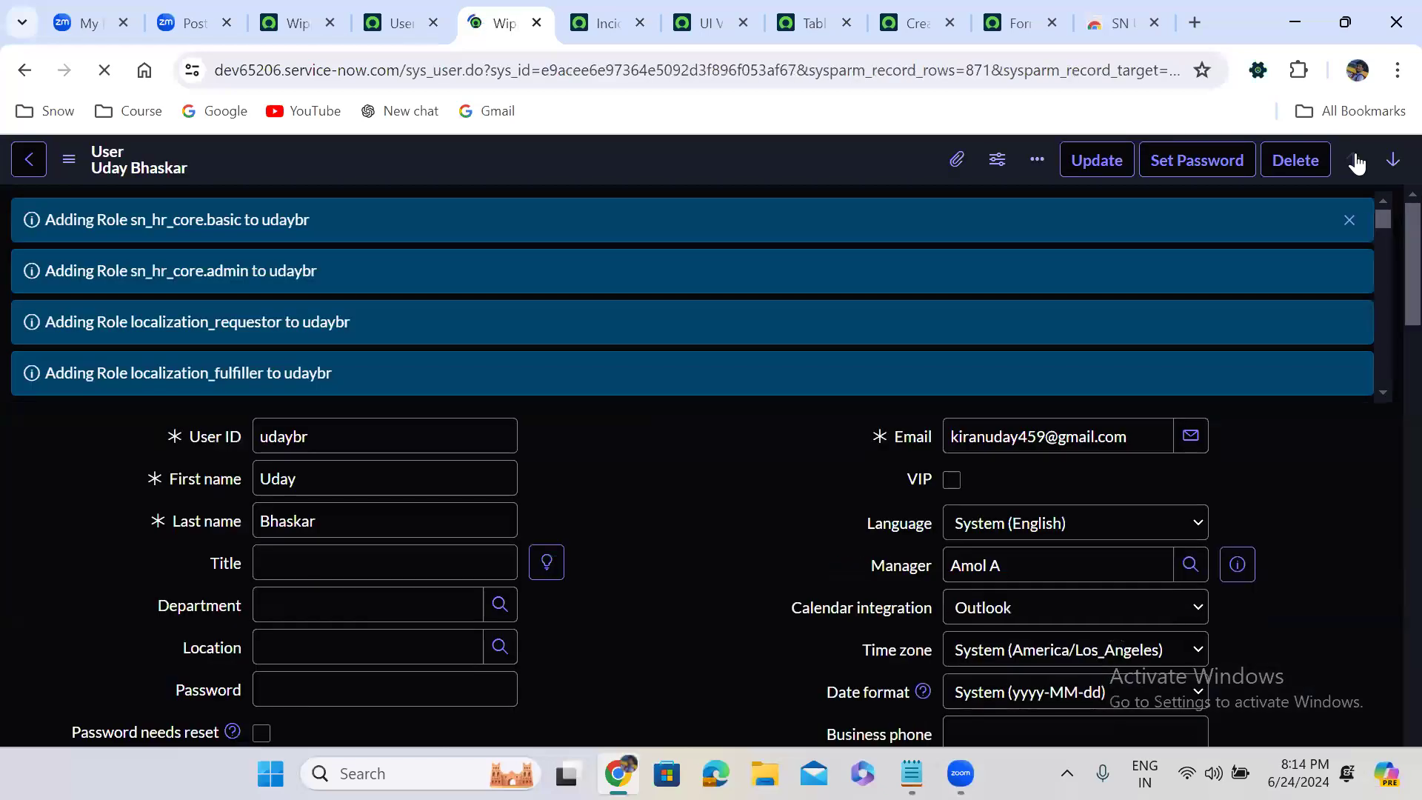
{"action": "left_click", "coordinate": [1349, 219]}
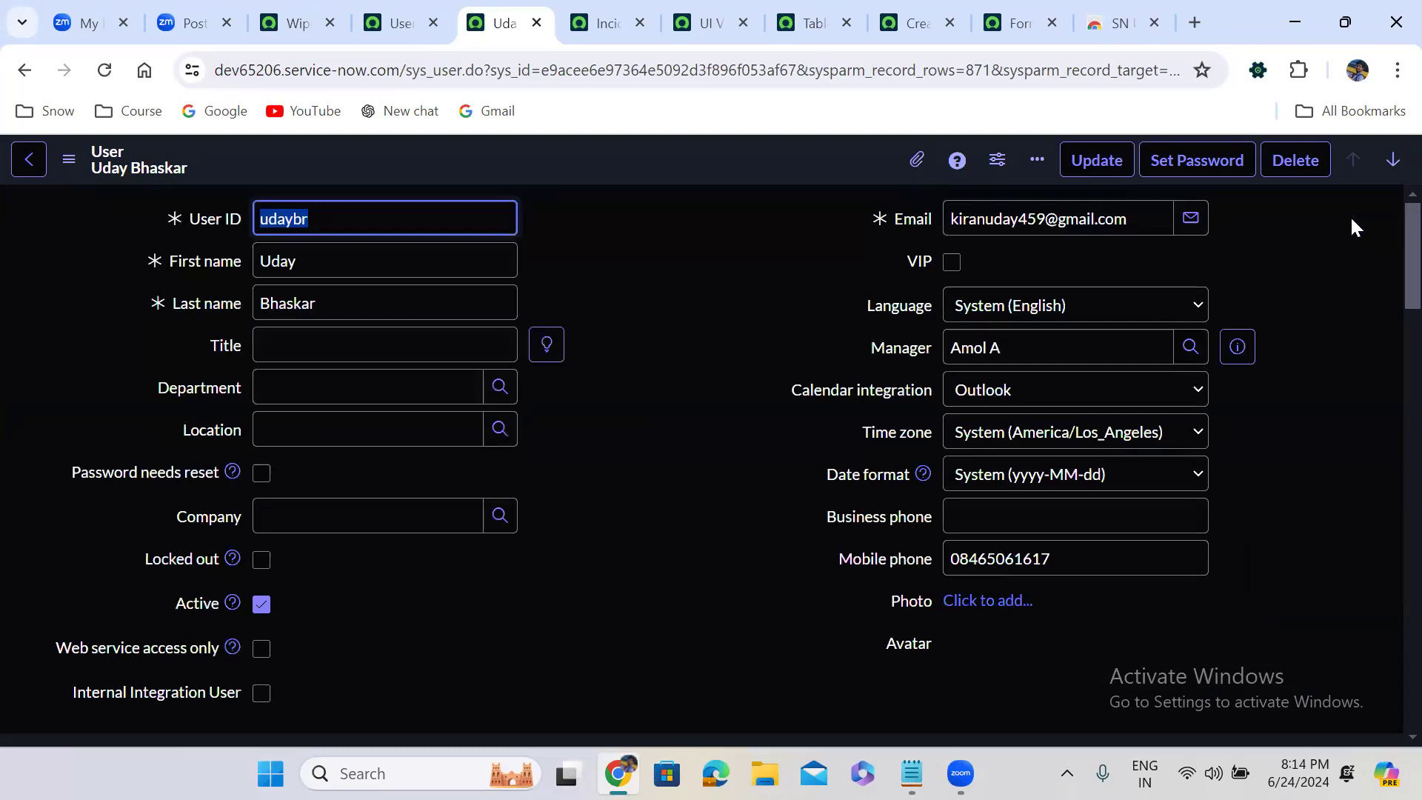
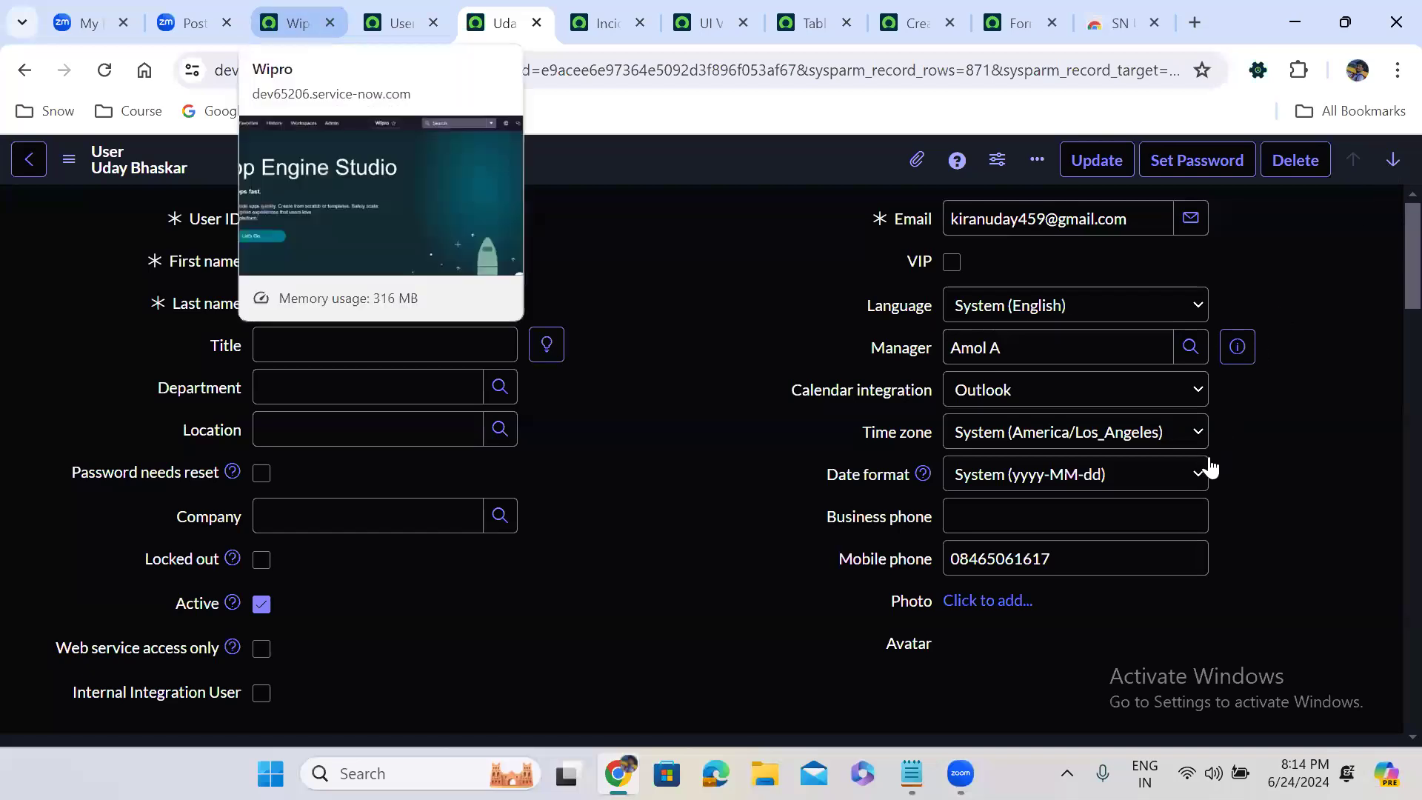
Impersonate the test user with the admin, itil and itil_admin roles from the Wipro home page, searching by user ID
{"action": "left_click", "coordinate": [299, 23]}
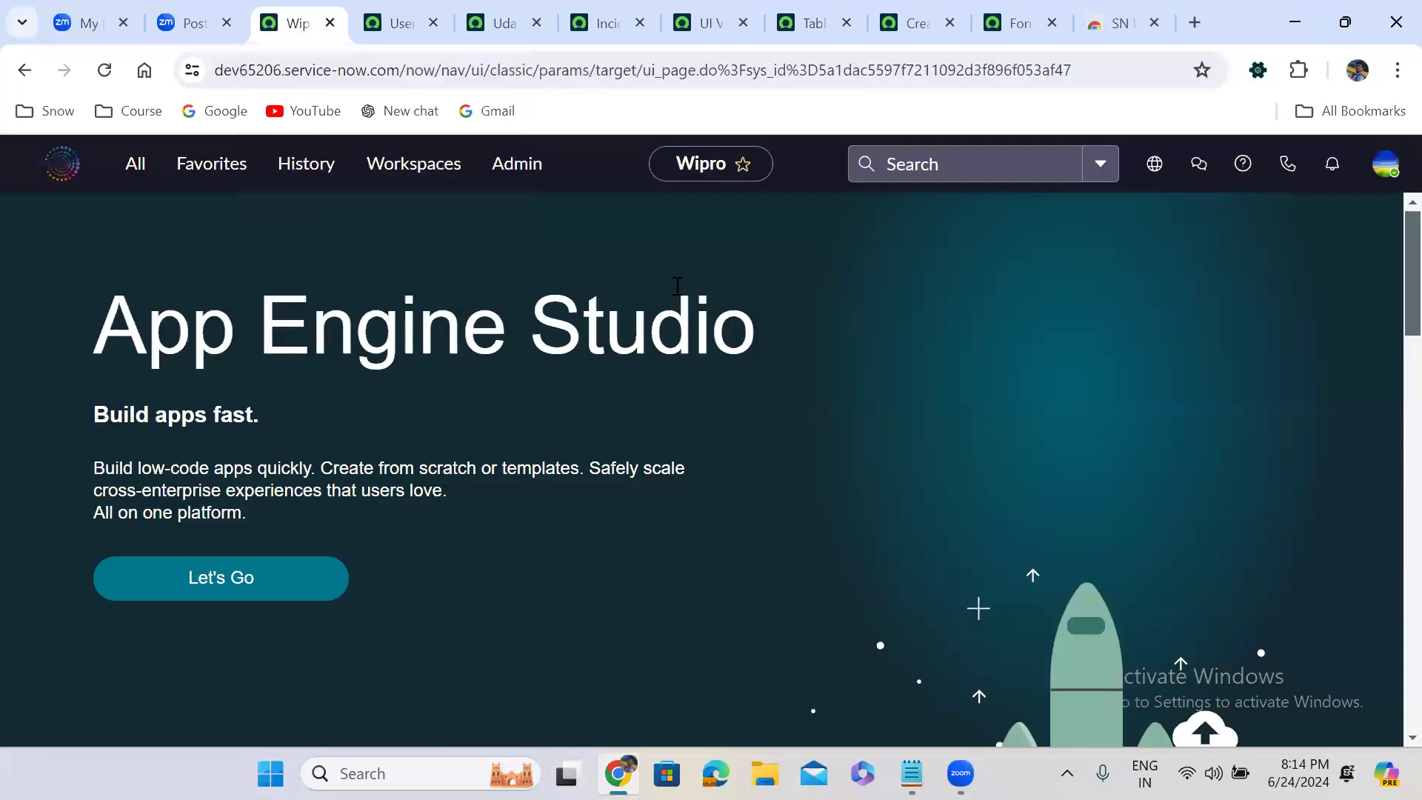
{"action": "key", "text": "ctrl+alt+i"}
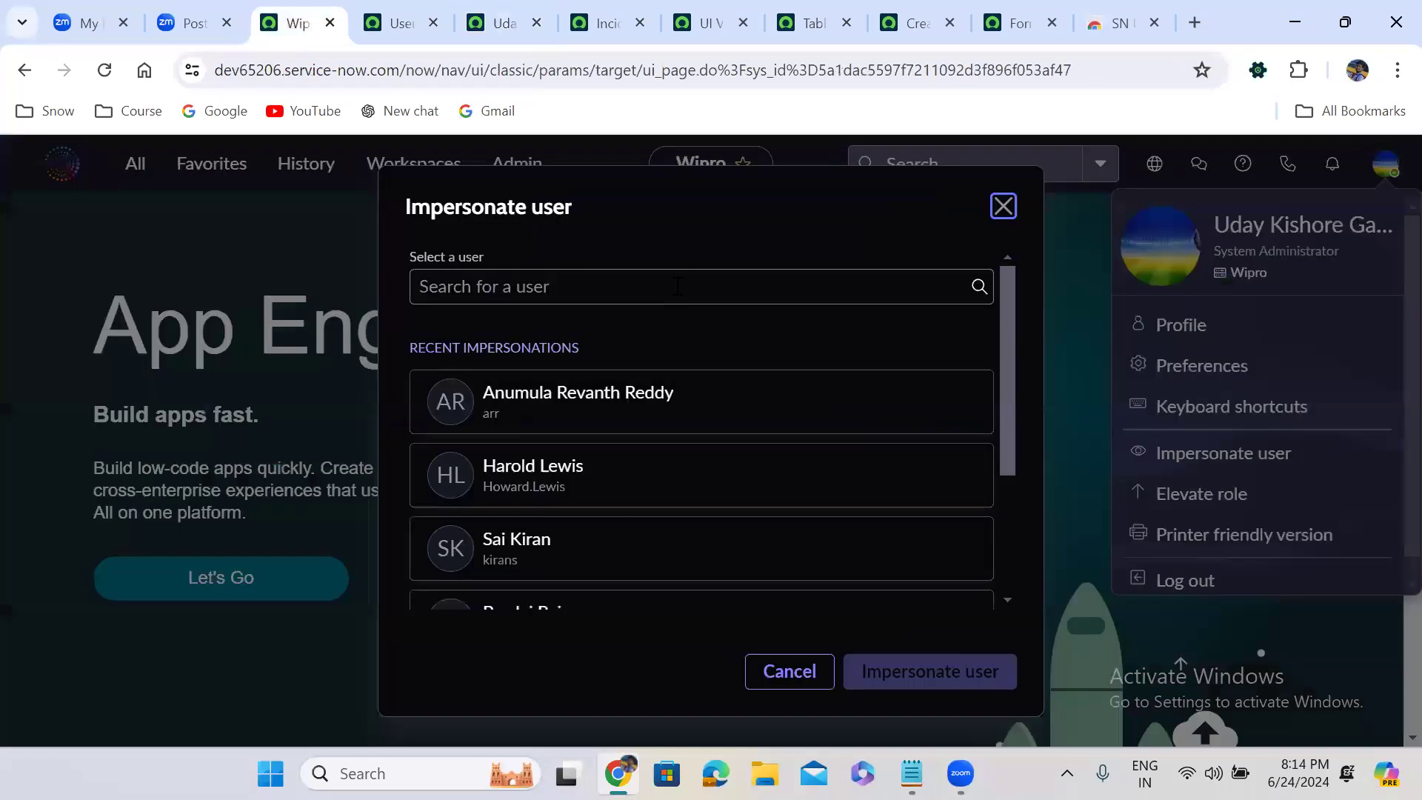
{"action": "left_click", "coordinate": [677, 287]}
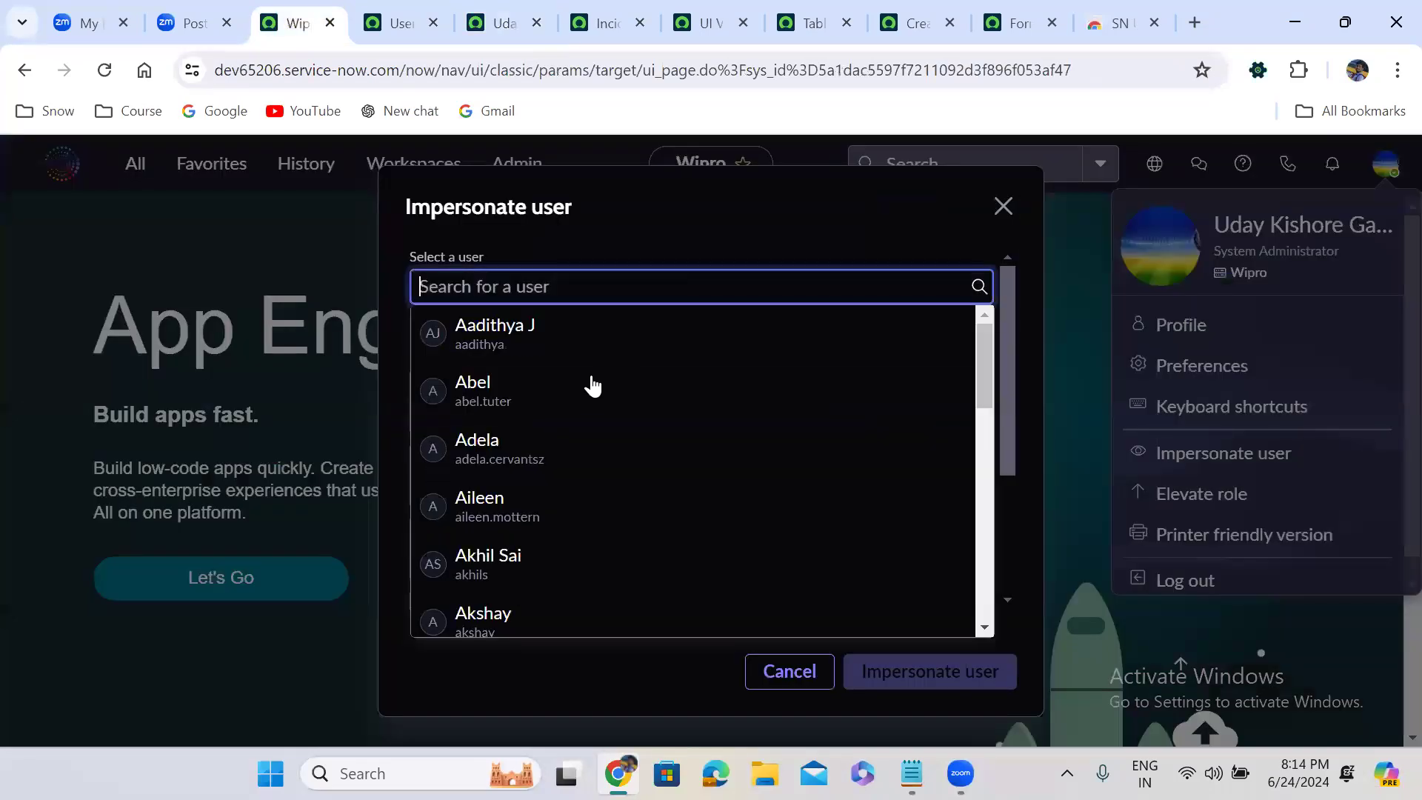
{"action": "type", "text": "Self_Serv"}
{"action": "key", "text": "ctrl+a"}
{"action": "type", "text": "udaybr"}
{"action": "left_click", "coordinate": [570, 336]}
{"action": "left_click", "coordinate": [918, 676]}
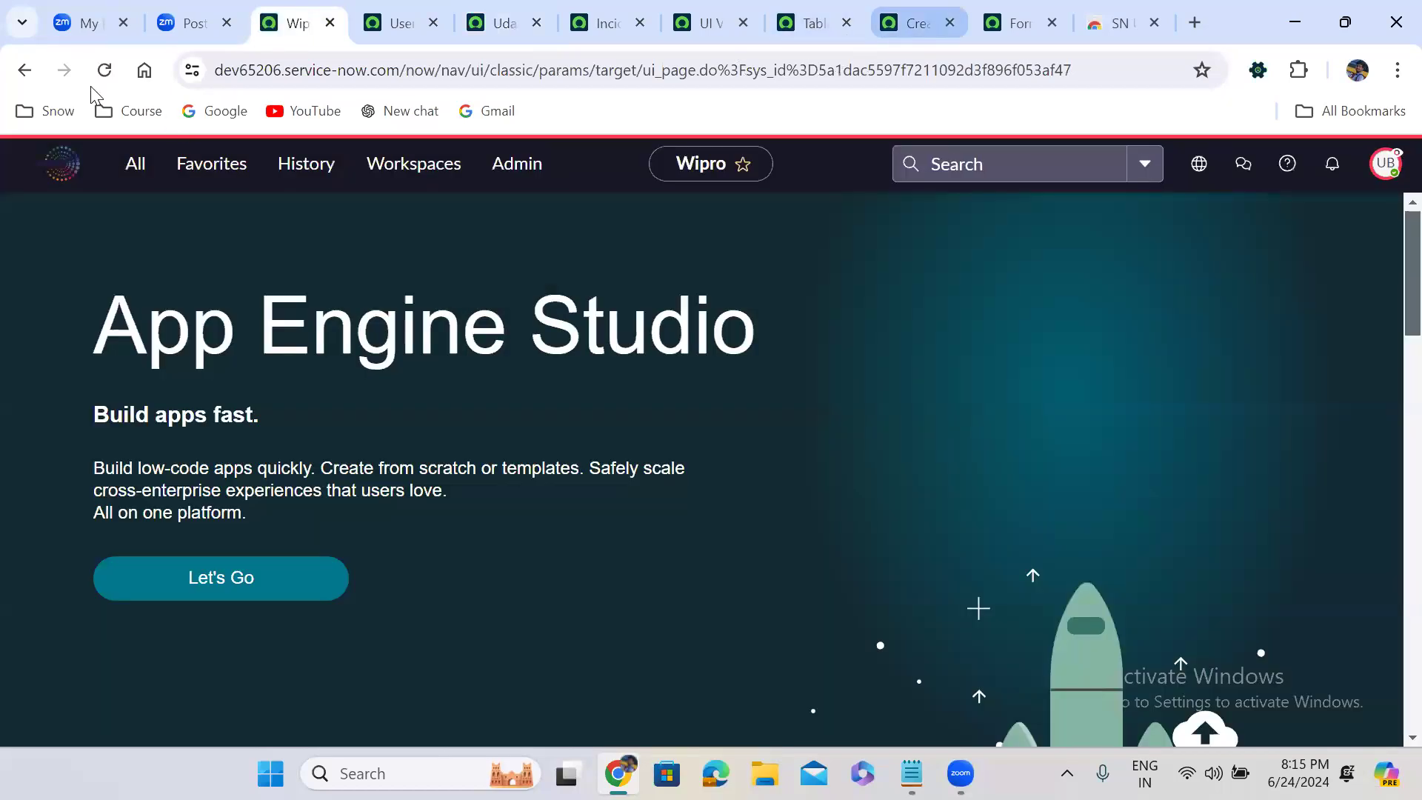
Reload the new Incident form to check the view applied to the admin-role user, and end the impersonation
{"action": "left_click", "coordinate": [917, 23]}
{"action": "left_click", "coordinate": [104, 71]}
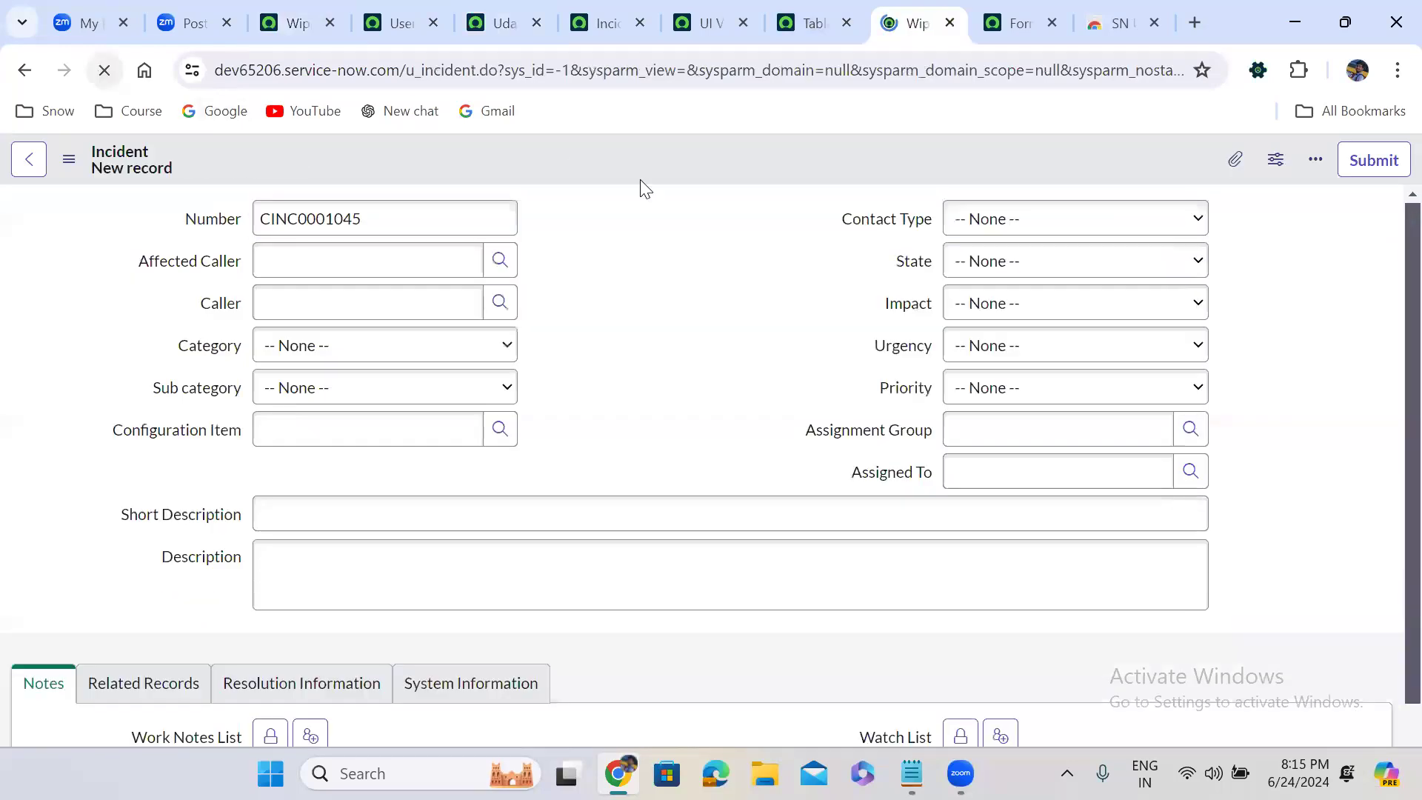
{"action": "left_click", "coordinate": [661, 237]}
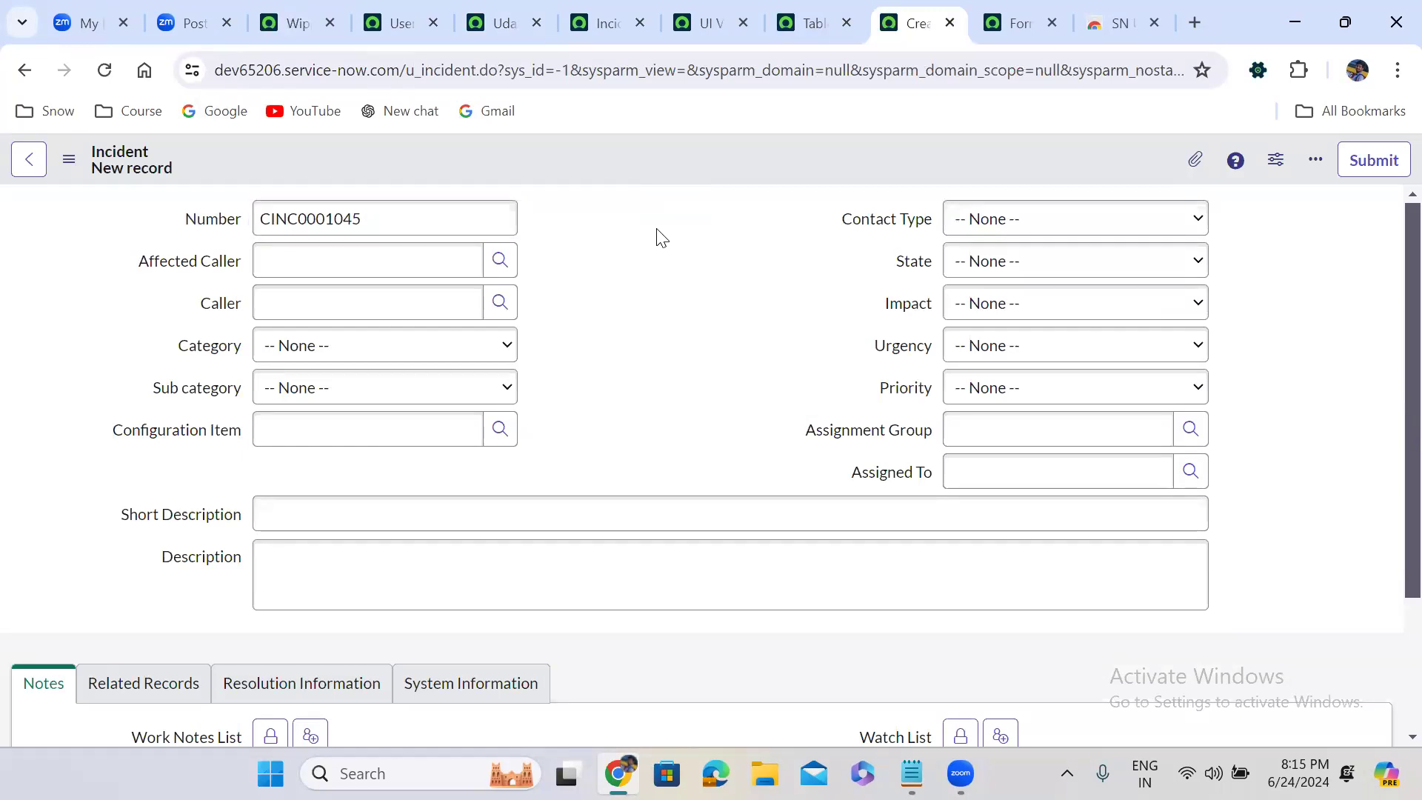
{"action": "left_click", "coordinate": [297, 23]}
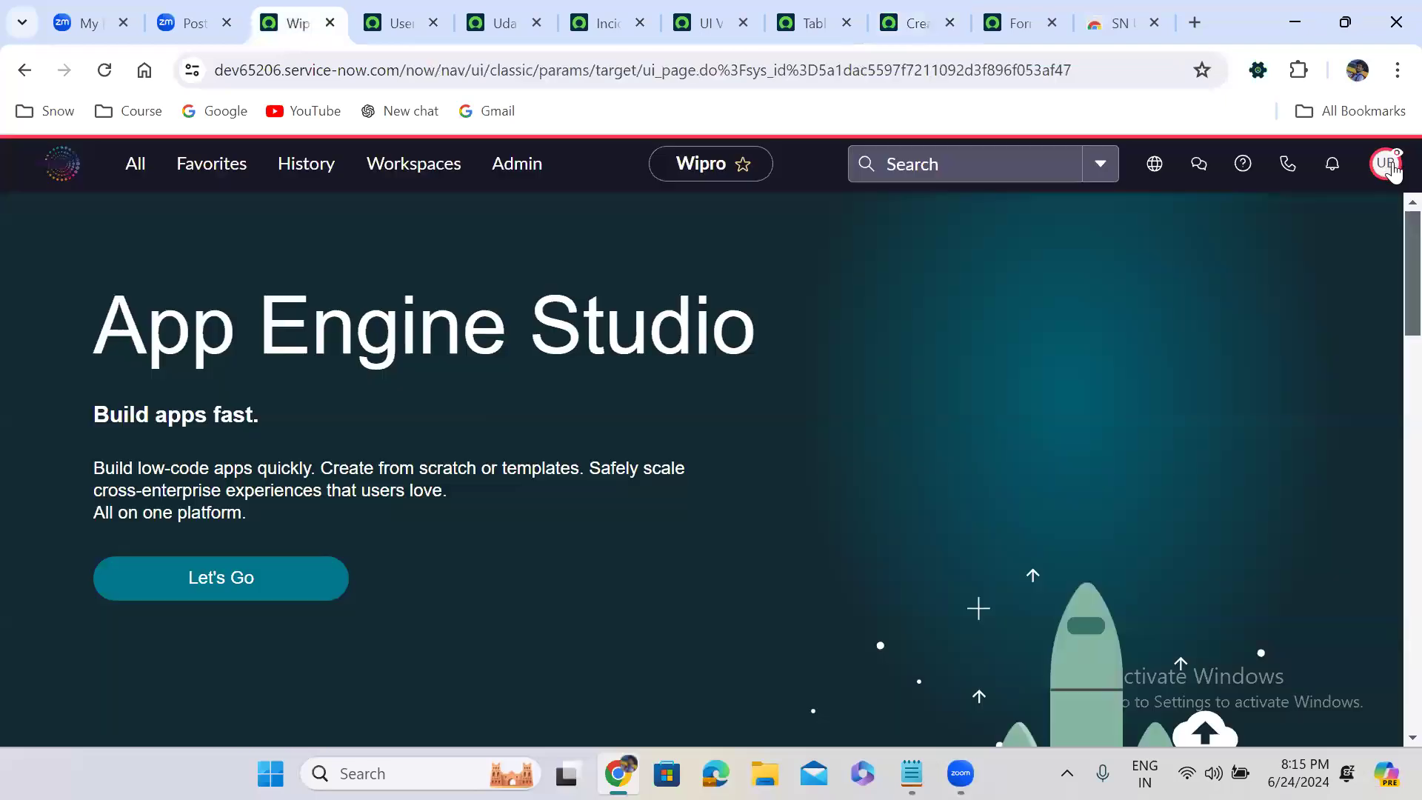
{"action": "left_click", "coordinate": [1384, 163]}
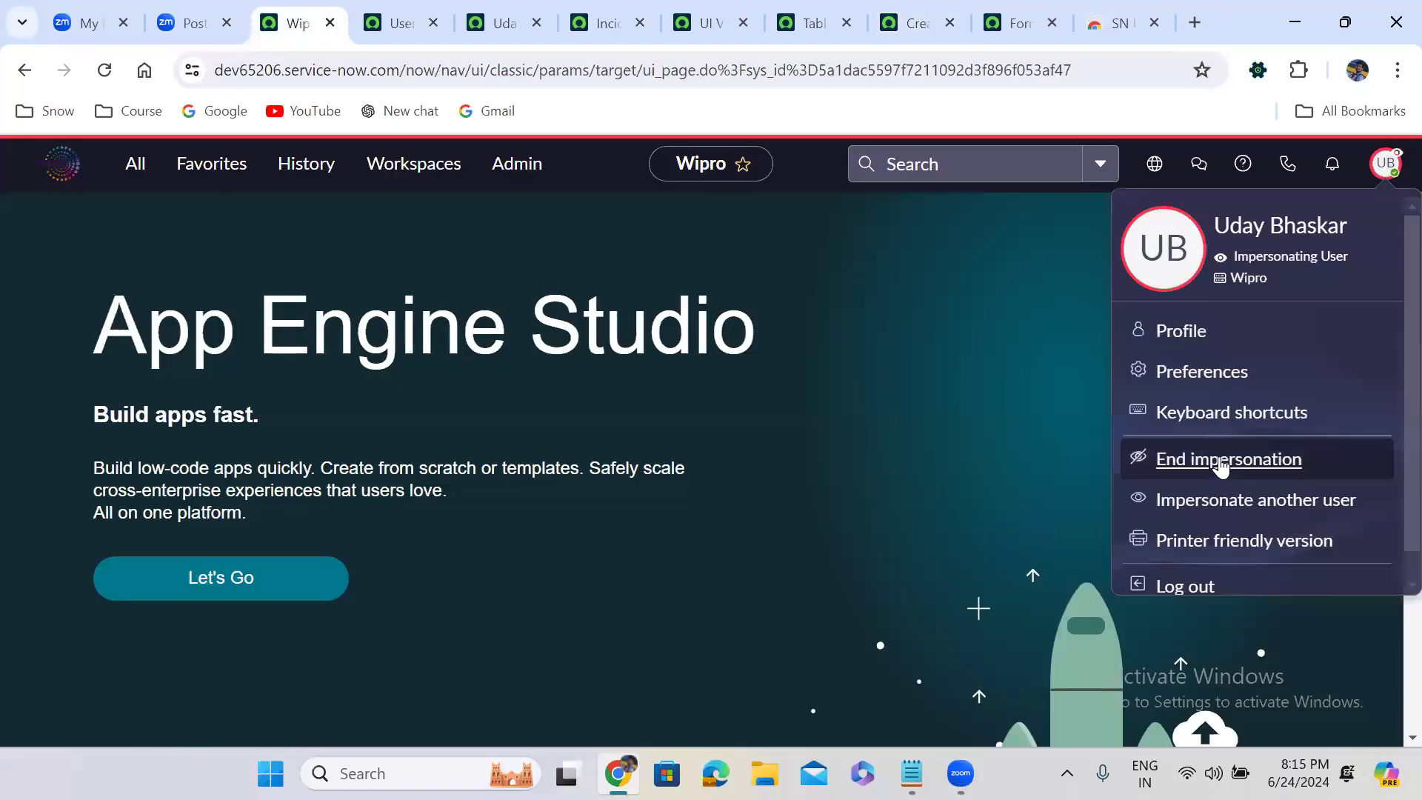
{"action": "left_click", "coordinate": [1219, 458]}
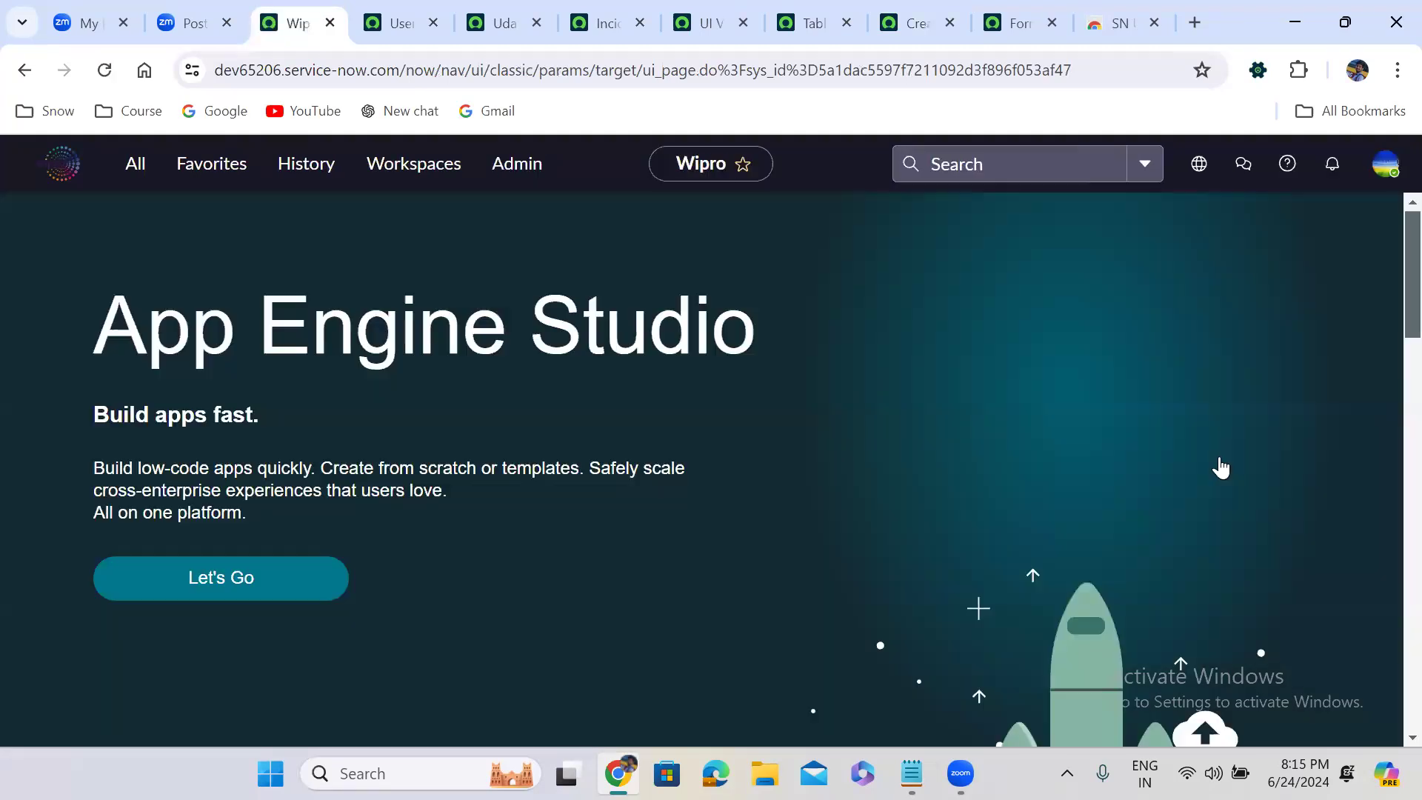
Remove the admin role from the test user's Roles List and save the role changes
{"action": "left_click", "coordinate": [496, 23]}
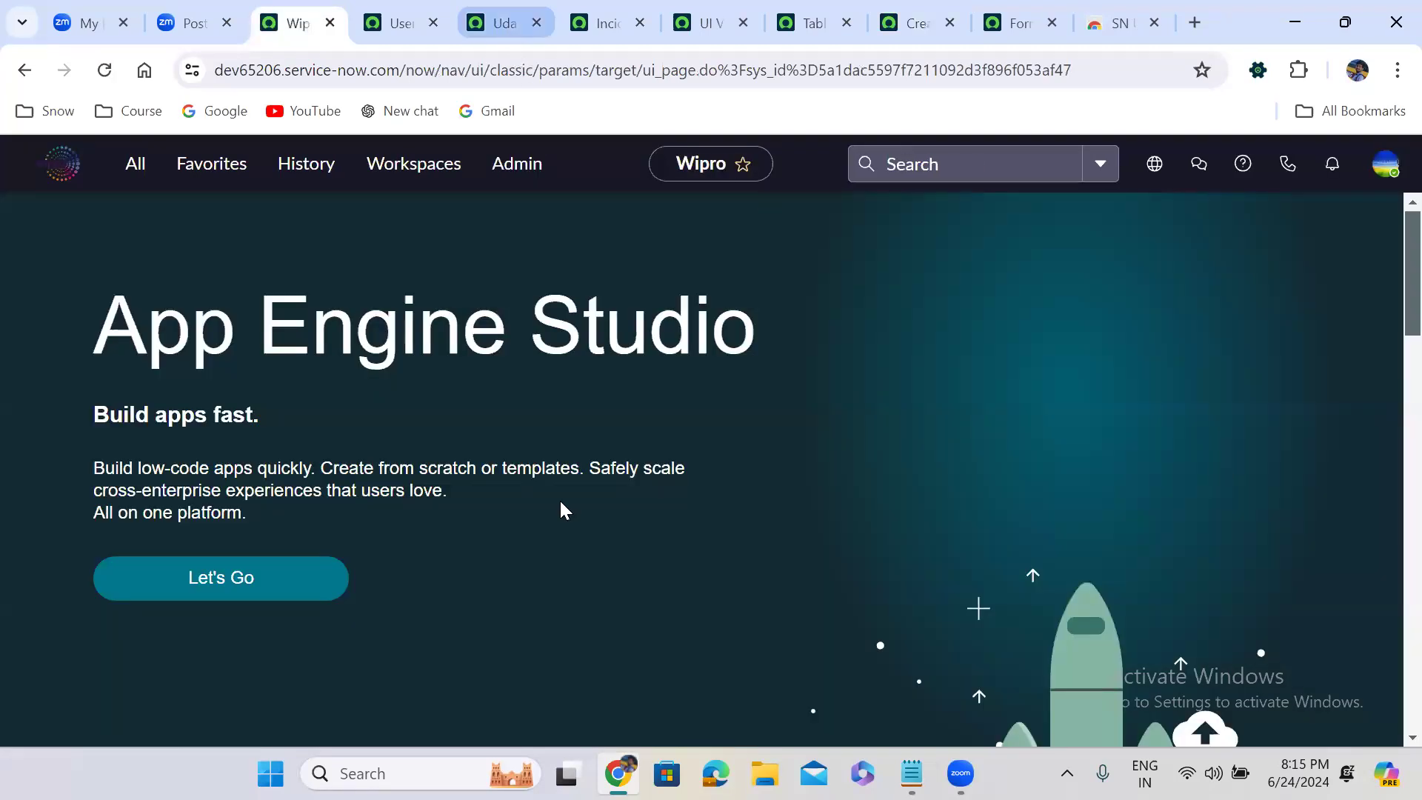
{"action": "scroll", "coordinate": [561, 509], "scroll_direction": "down", "scroll_amount": 9}
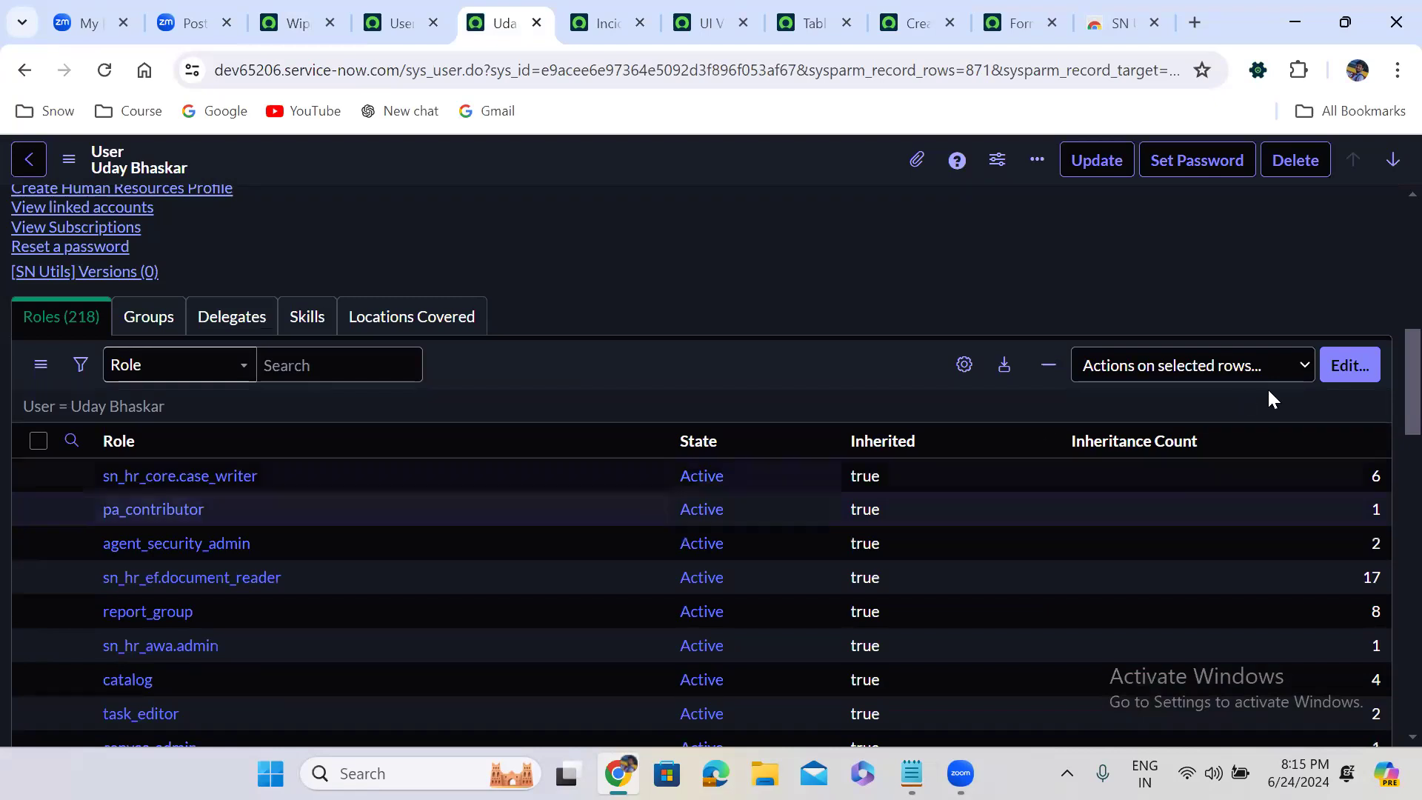
{"action": "left_click", "coordinate": [1346, 369]}
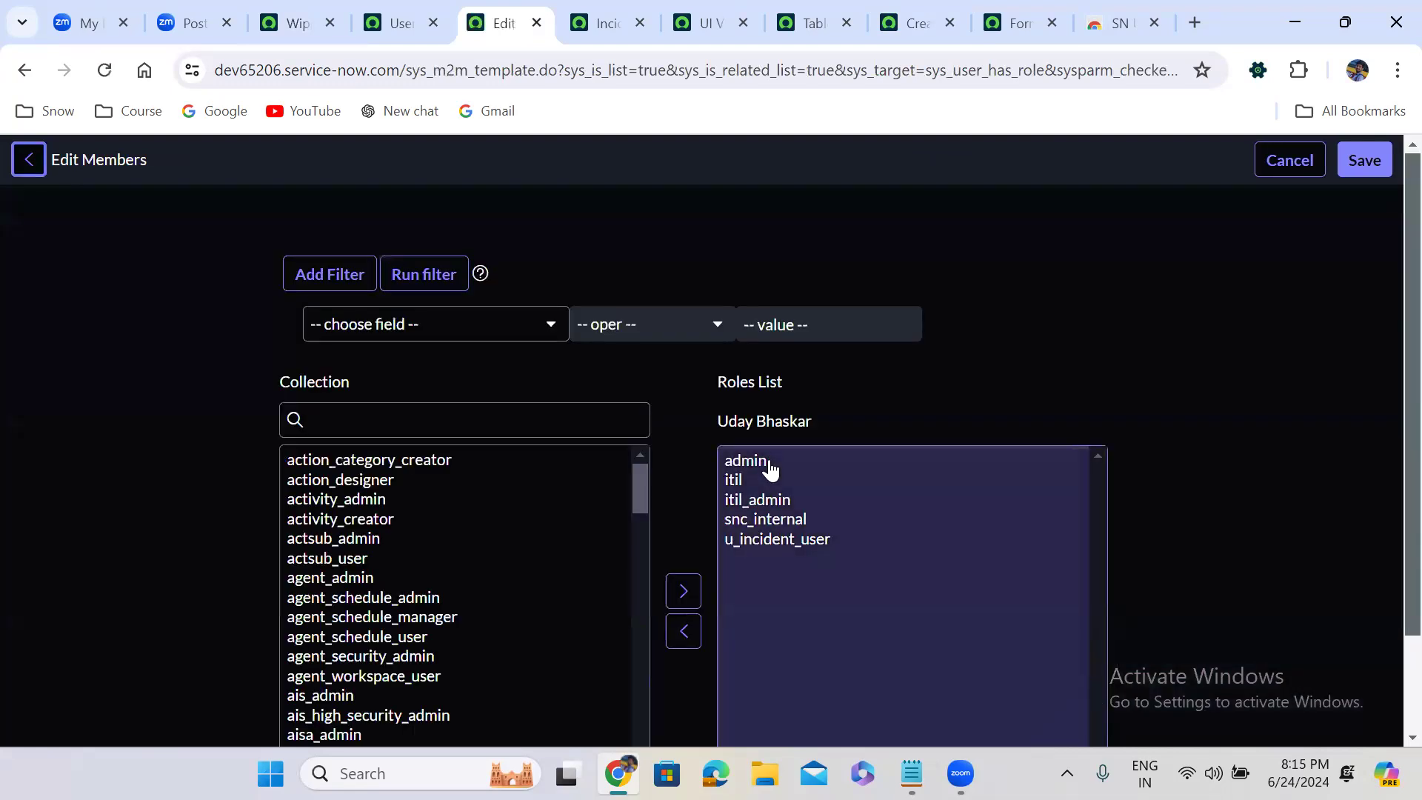
{"action": "left_click", "coordinate": [768, 463]}
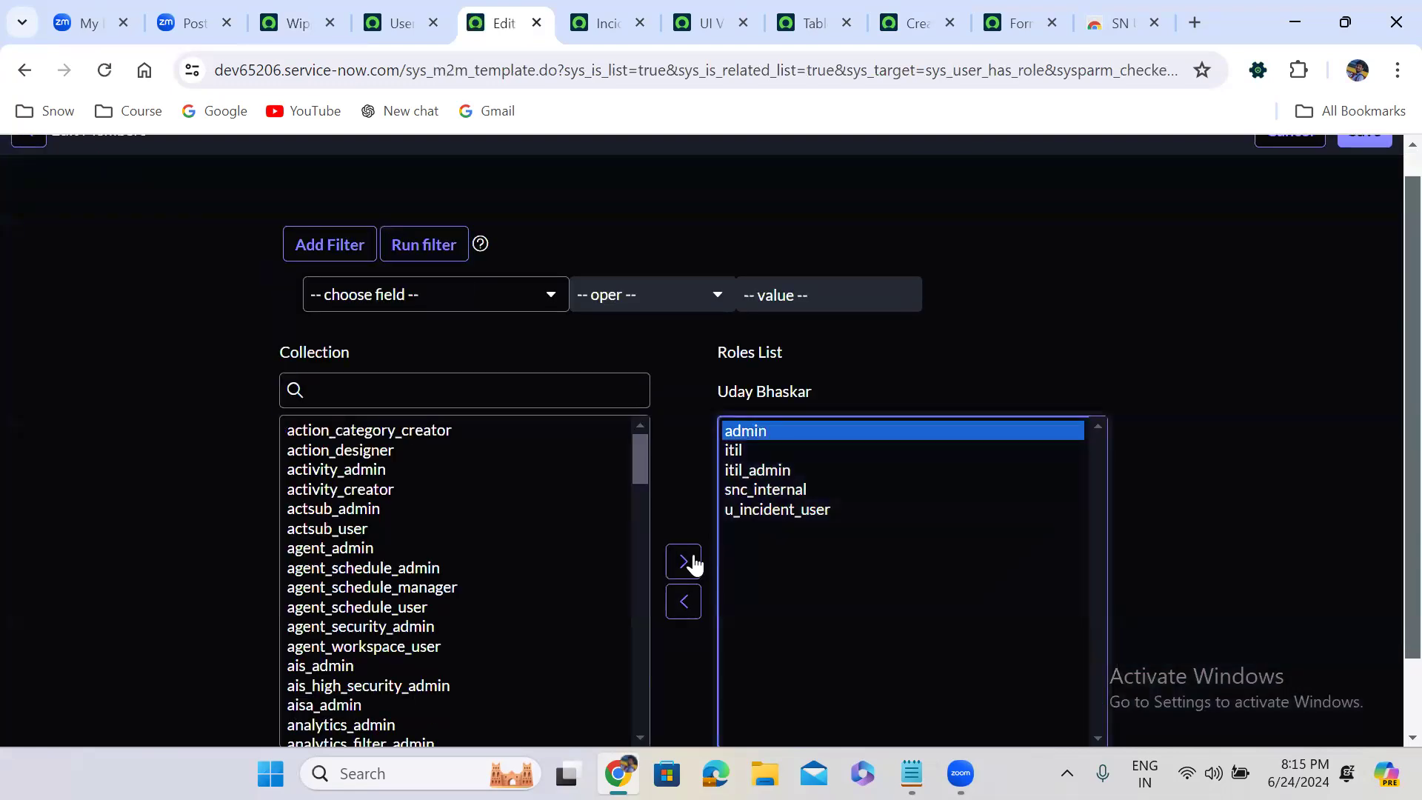
{"action": "left_click", "coordinate": [676, 612]}
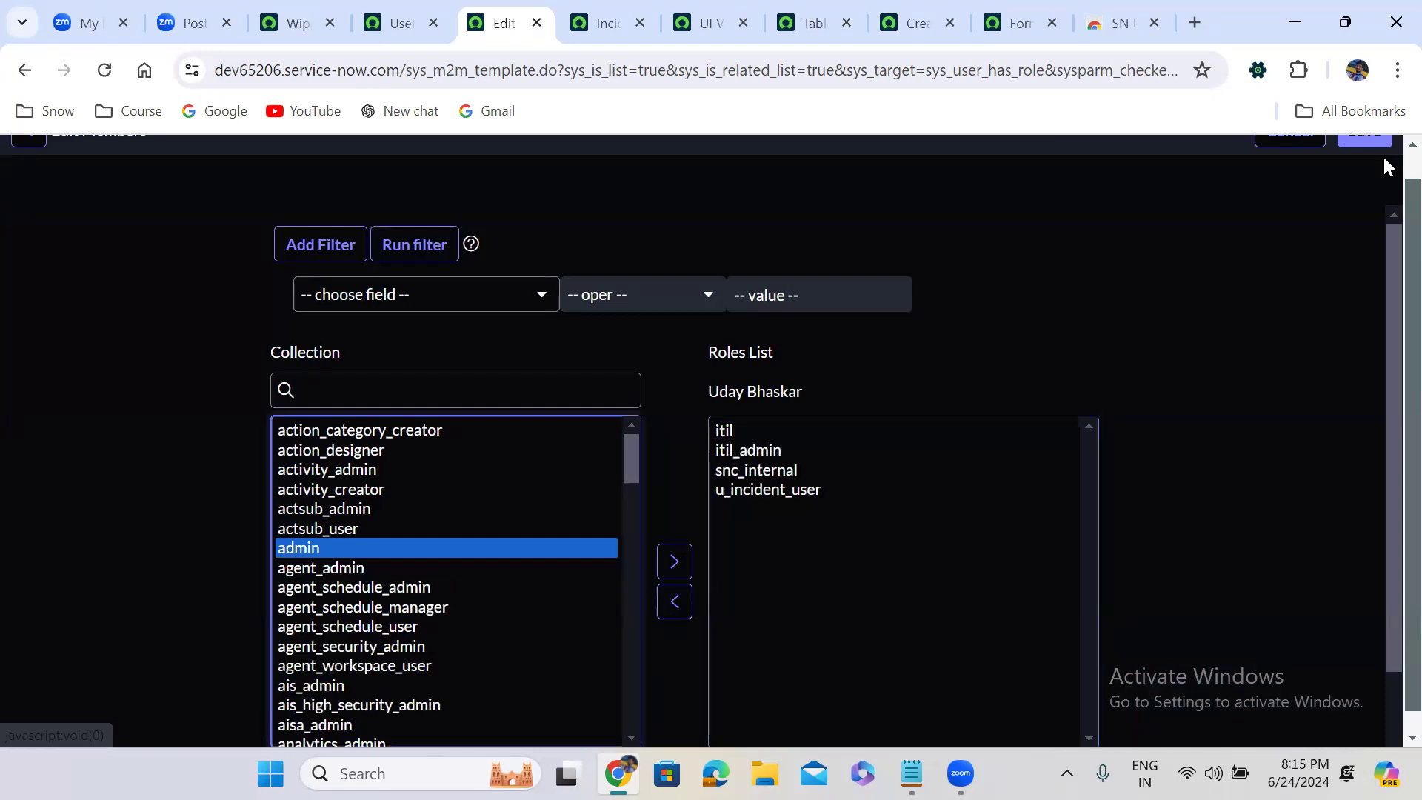
{"action": "scroll", "coordinate": [1386, 158], "scroll_direction": "up", "scroll_amount": 1}
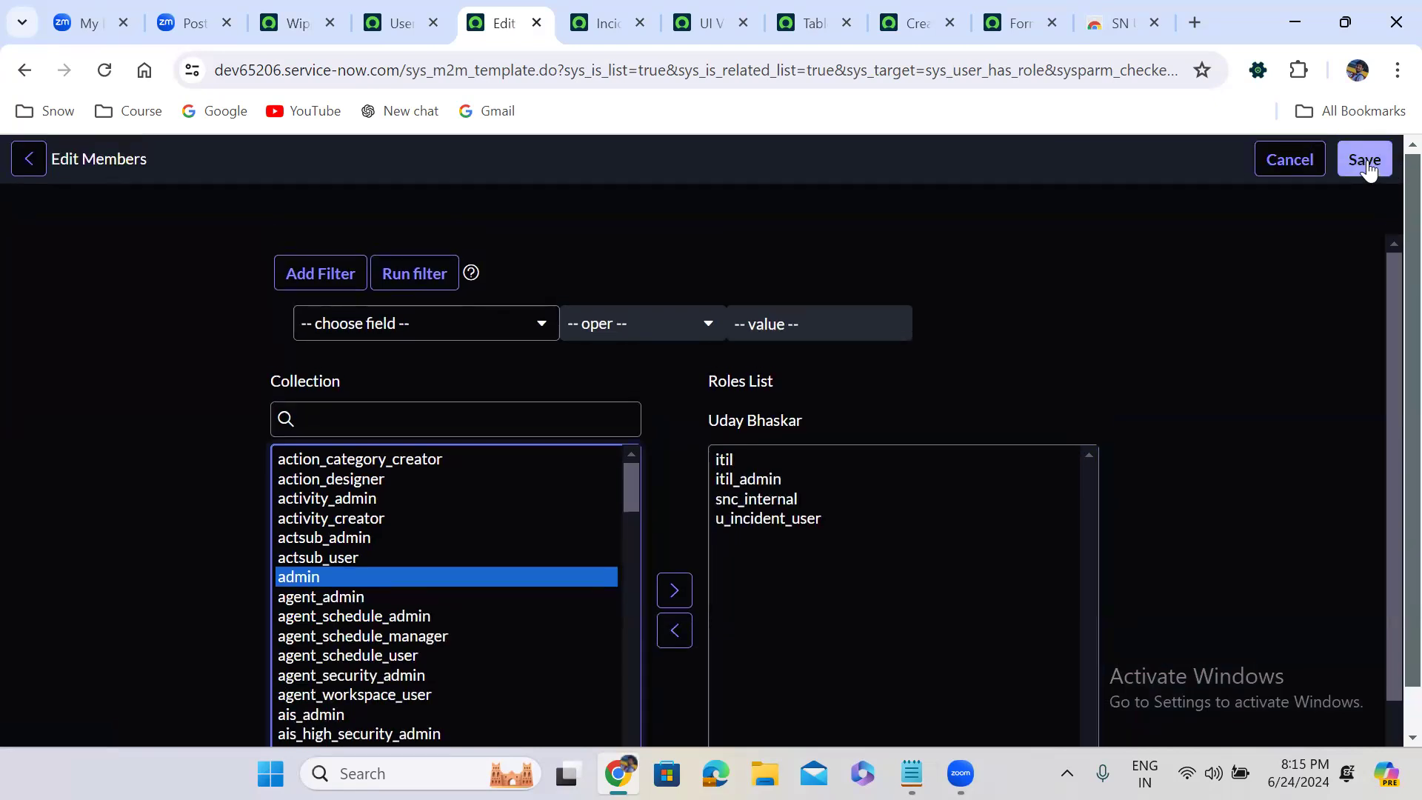
{"action": "left_click", "coordinate": [1367, 166]}
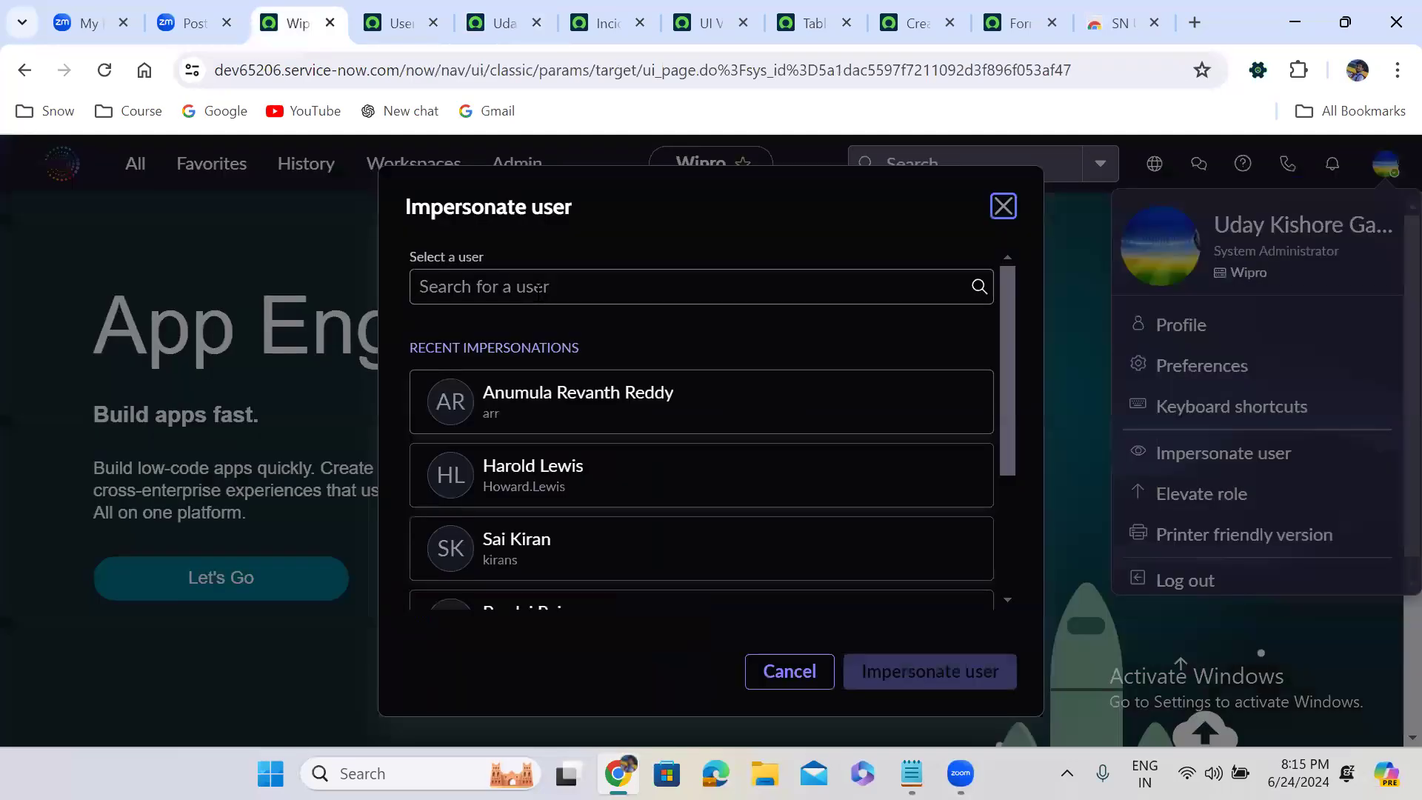
Impersonate the test user without the admin role, finding the account by its user ID
{"action": "left_click", "coordinate": [538, 288]}
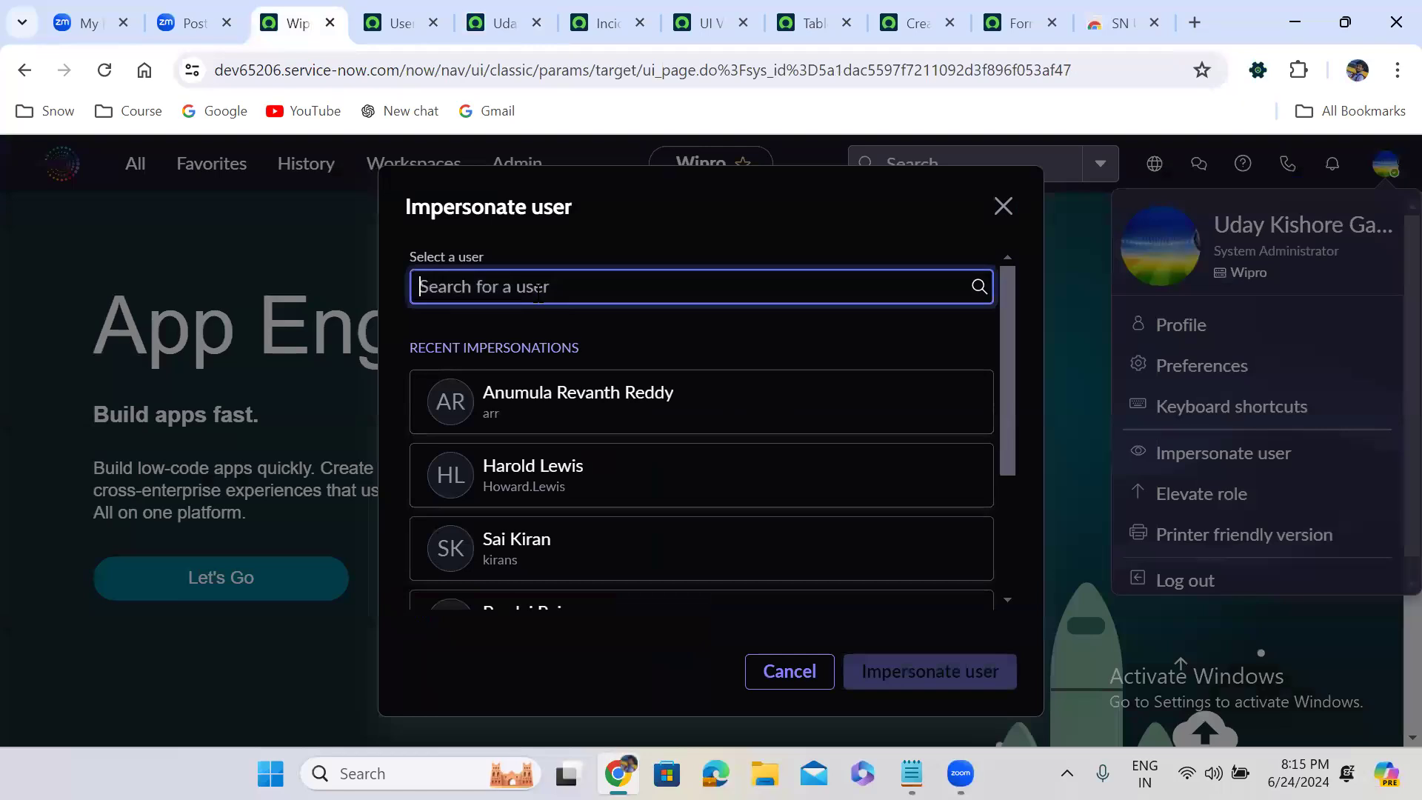
{"action": "type", "text": "uday b"}
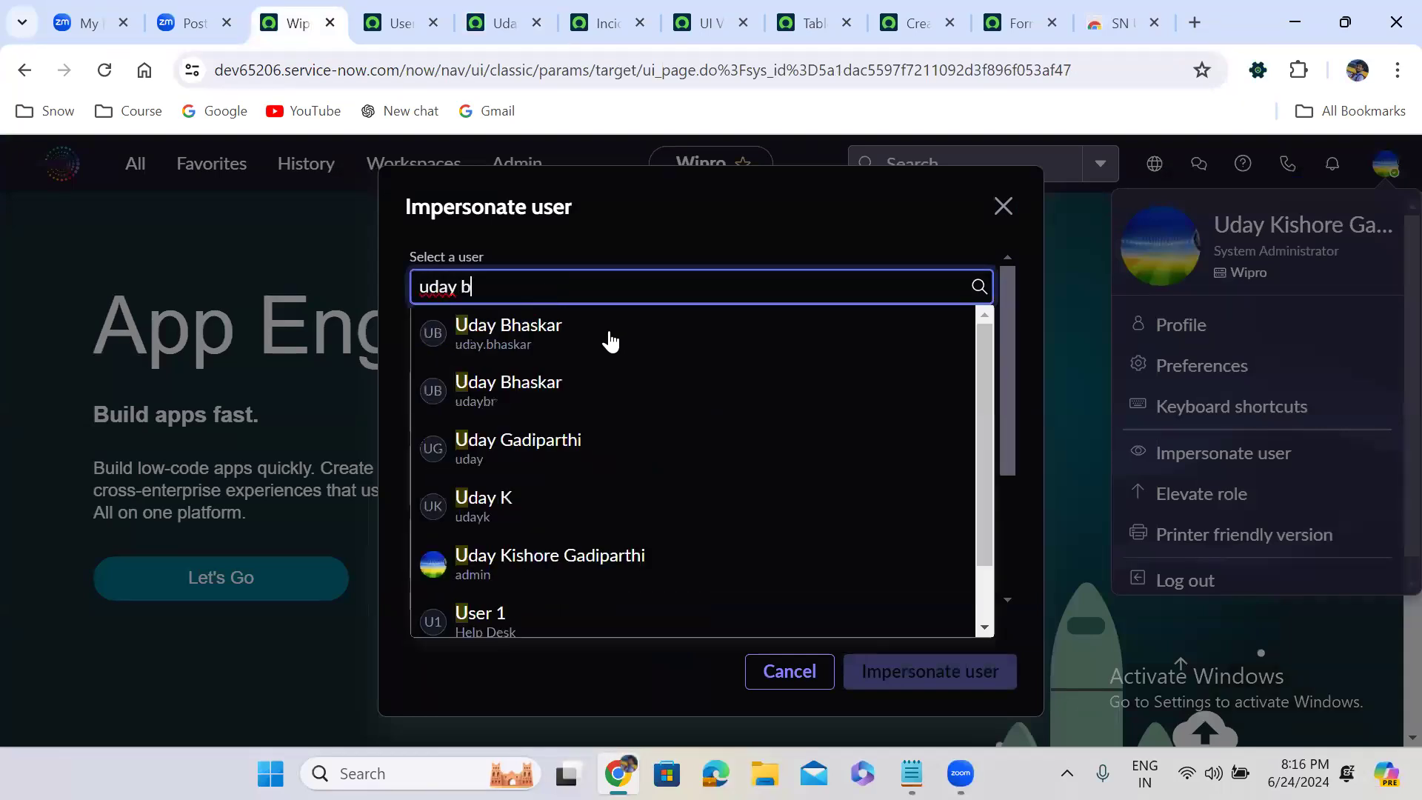
{"action": "key", "text": "BackSpace"}
{"action": "key", "text": "BackSpace"}
{"action": "type", "text": "br"}
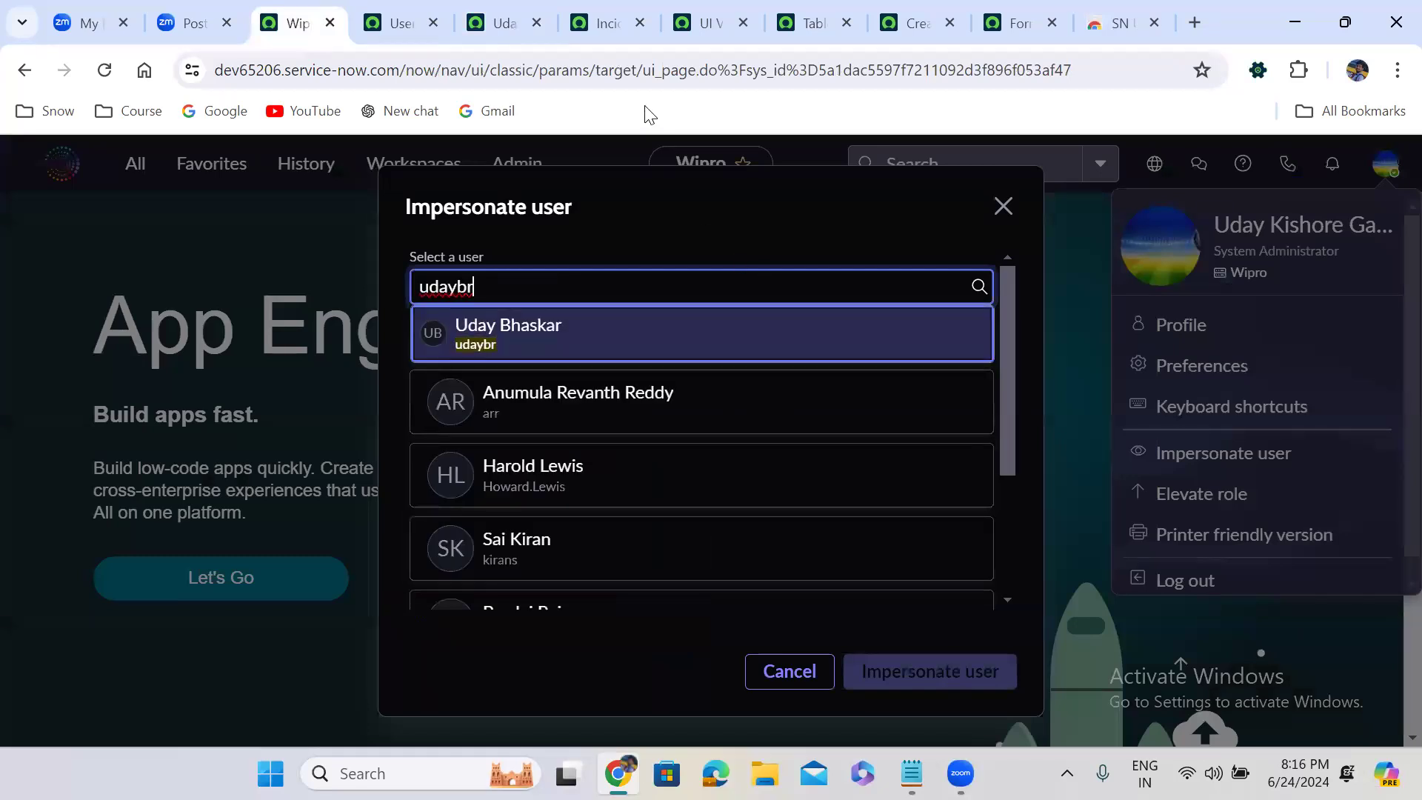
{"action": "key", "text": "Return"}
{"action": "key", "text": "Tab"}
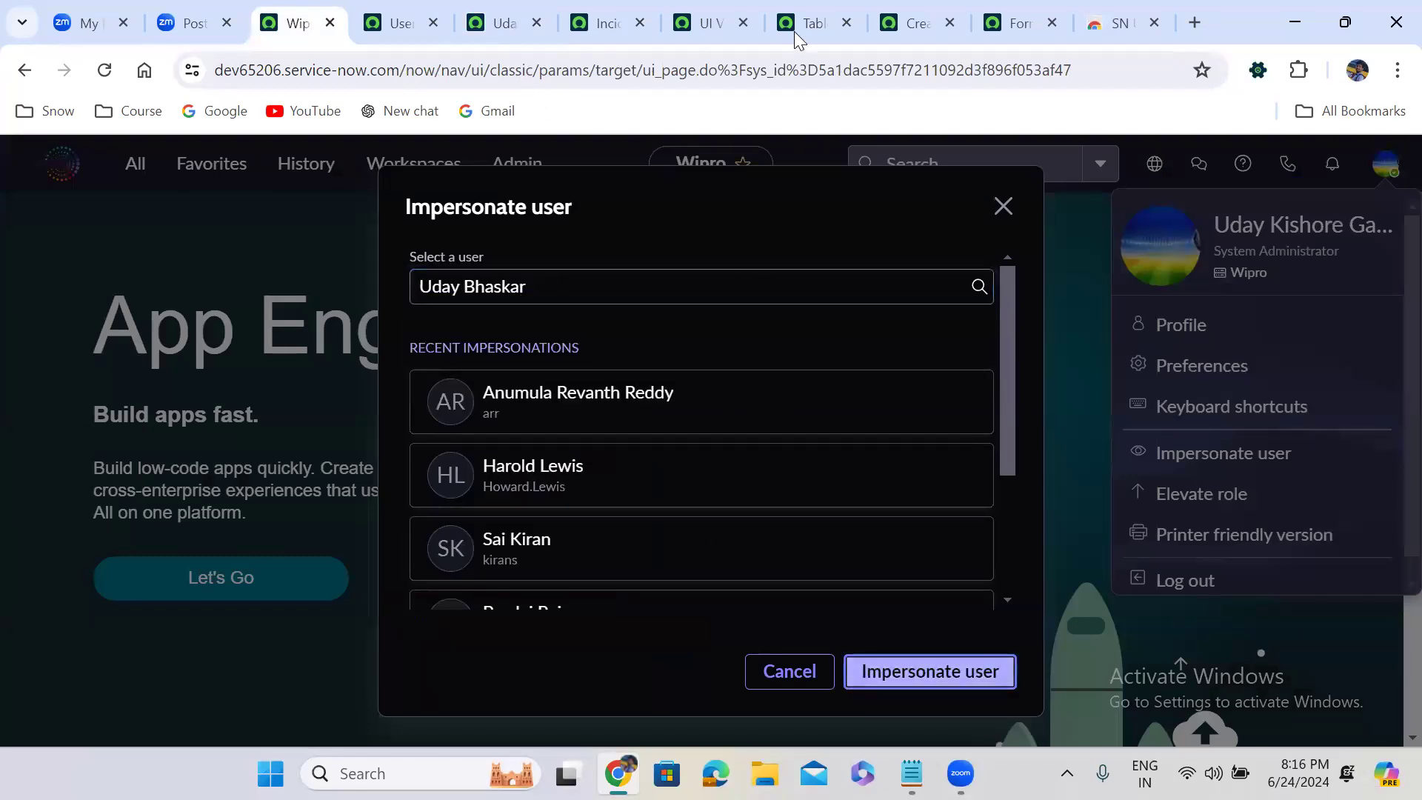
{"action": "key", "text": "Return"}
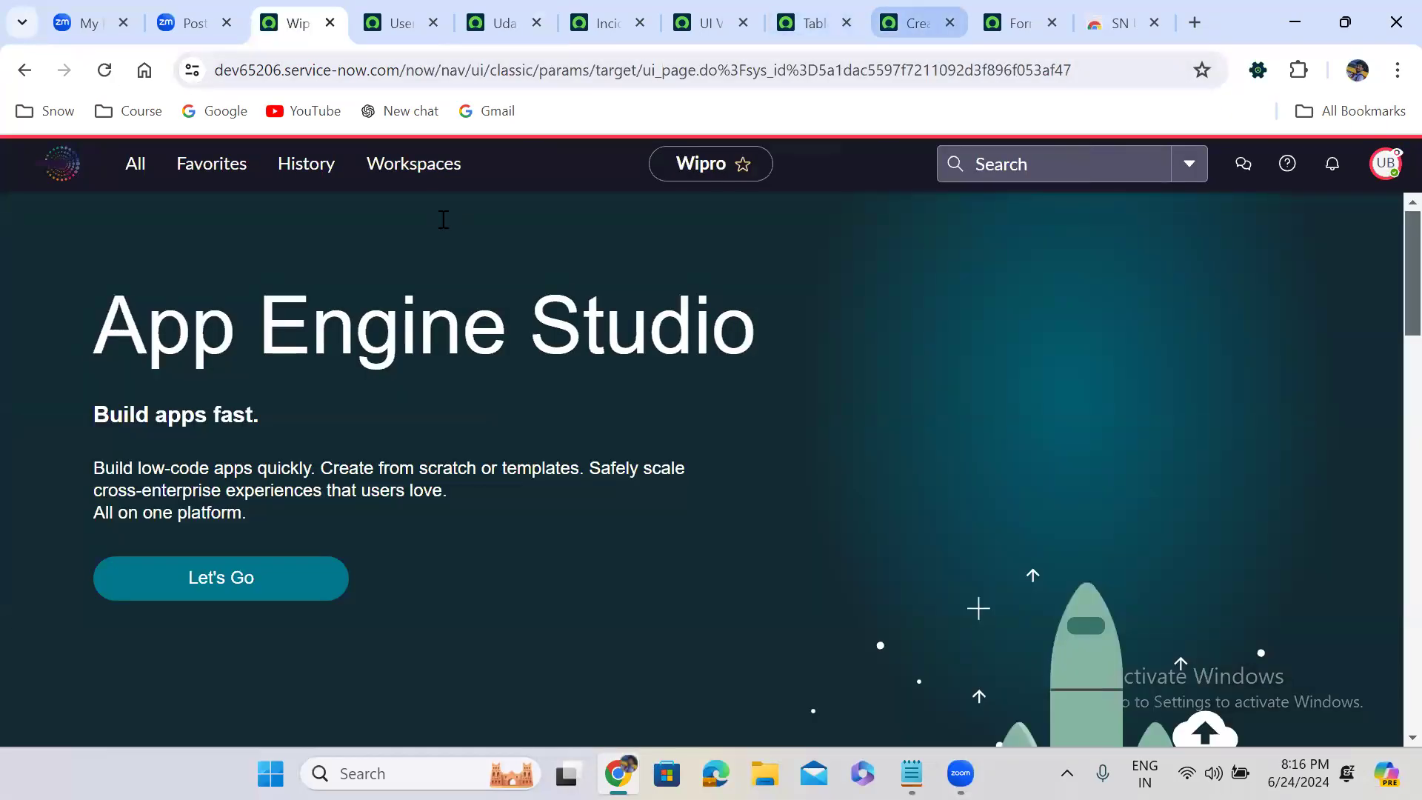
Check which view the new Incident form uses for the itil and itil_admin roles, and end the impersonation
{"action": "left_click", "coordinate": [915, 23]}
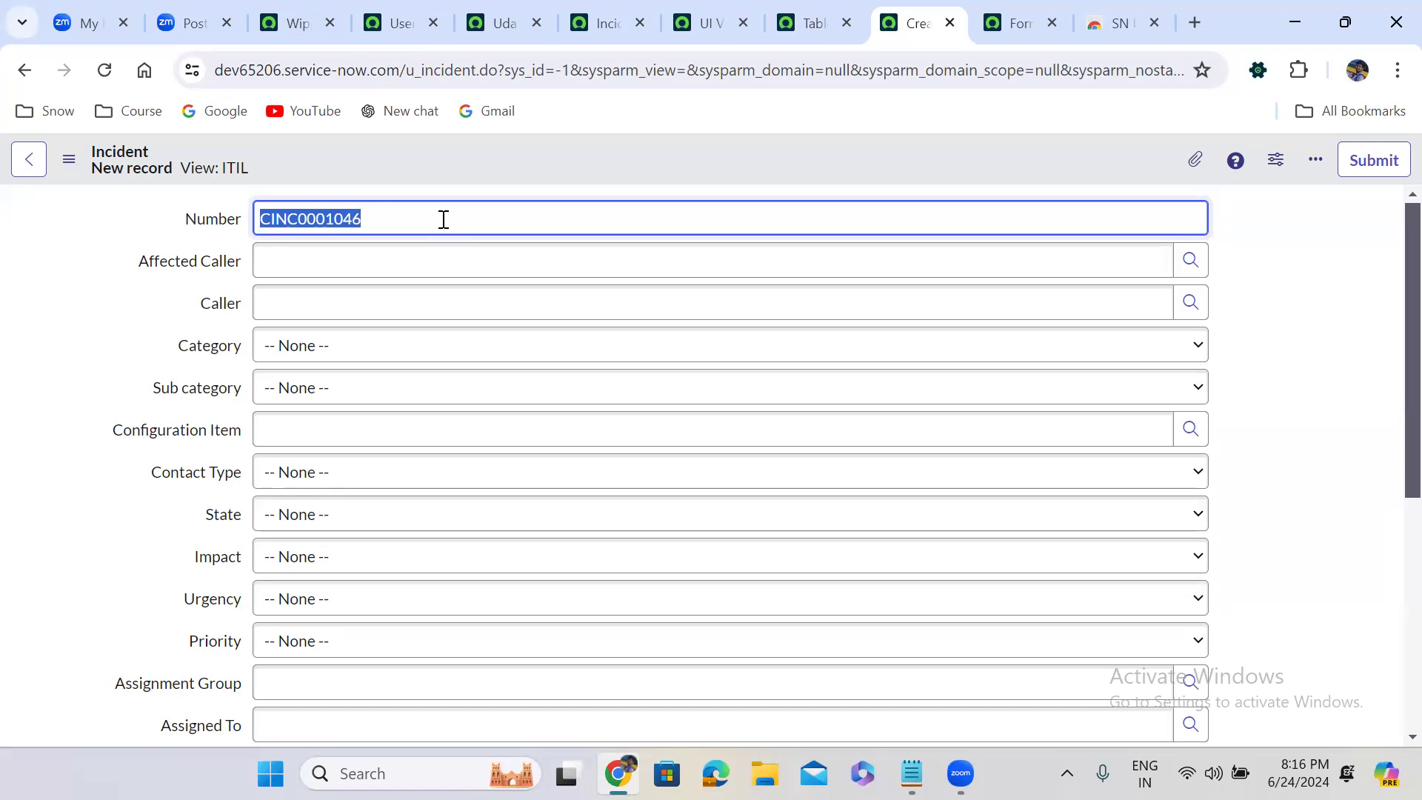
{"action": "left_click", "coordinate": [297, 9]}
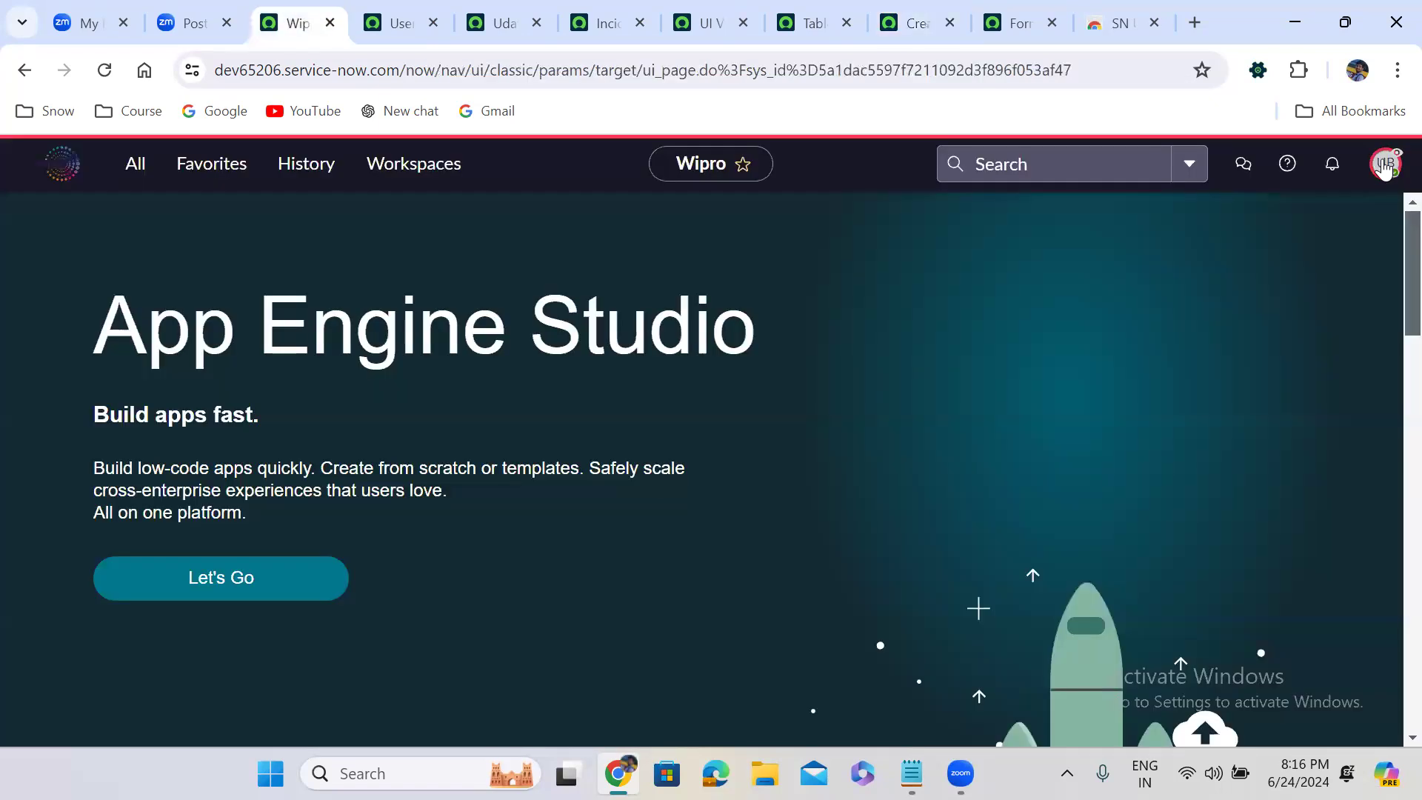
{"action": "left_click", "coordinate": [1386, 164]}
{"action": "left_click", "coordinate": [1211, 462]}
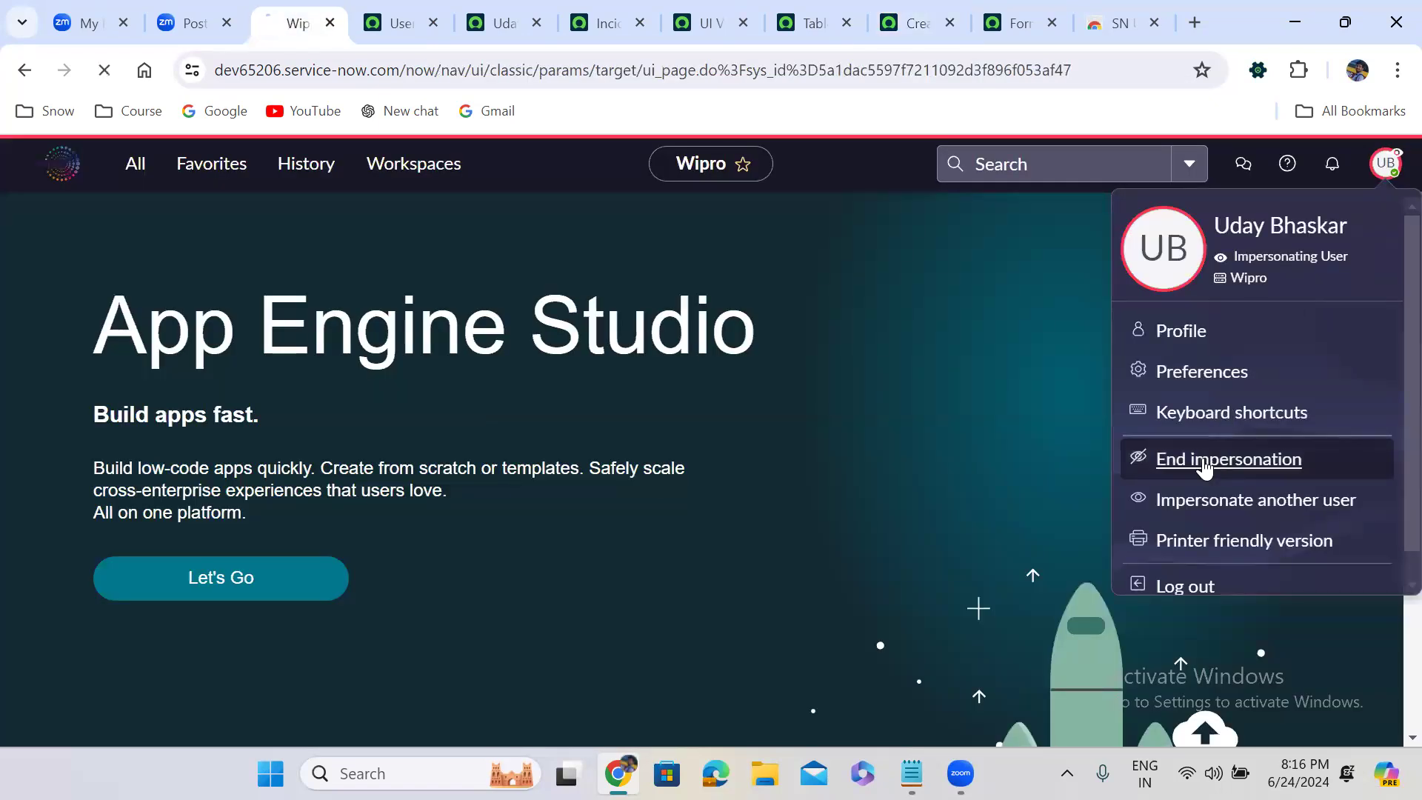
In the Incident View Rules script, move isItilAdmin into the first else-if condition and set that branch's answer to 'Major_Incident'
{"action": "left_click", "coordinate": [589, 13]}
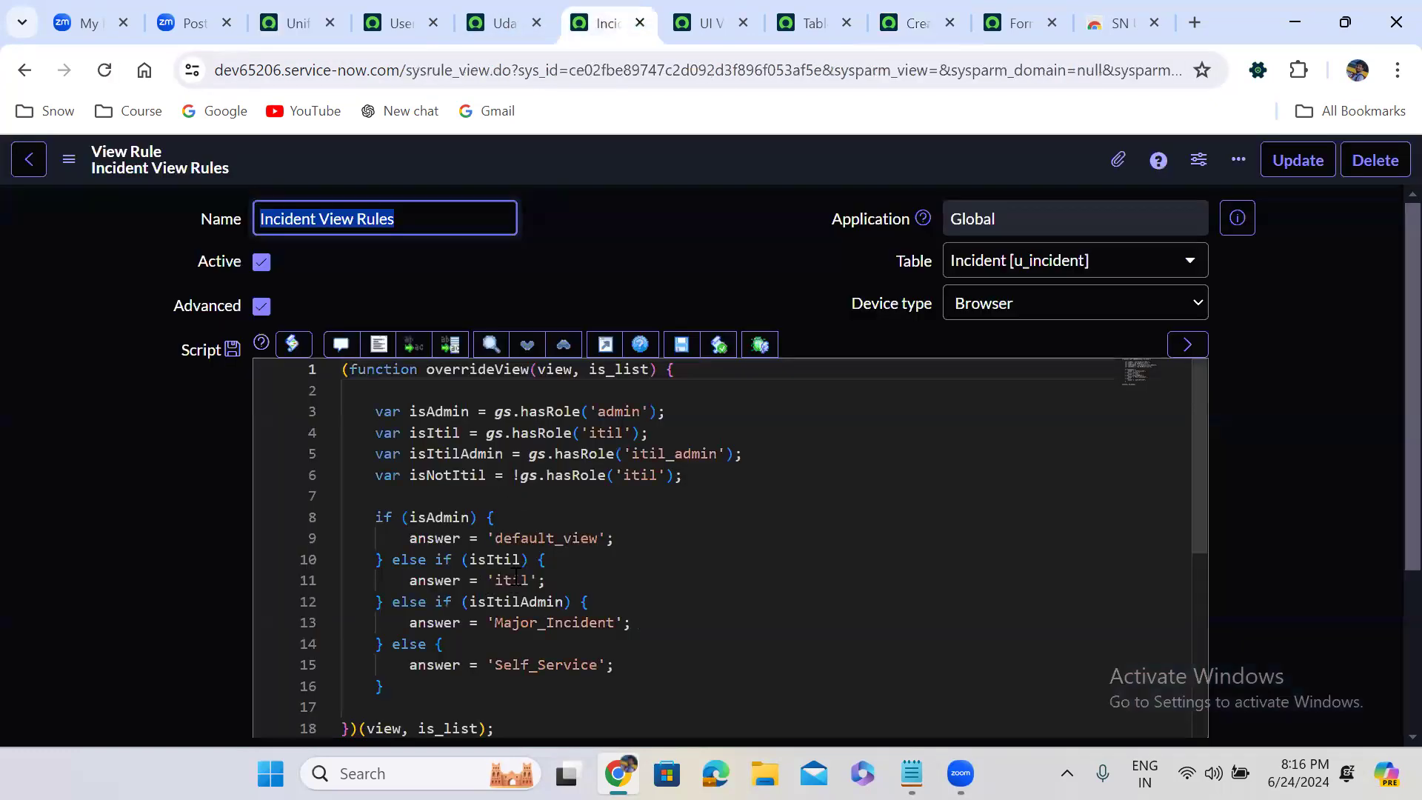
{"action": "double_click", "coordinate": [516, 601]}
{"action": "key", "text": "ctrl+c"}
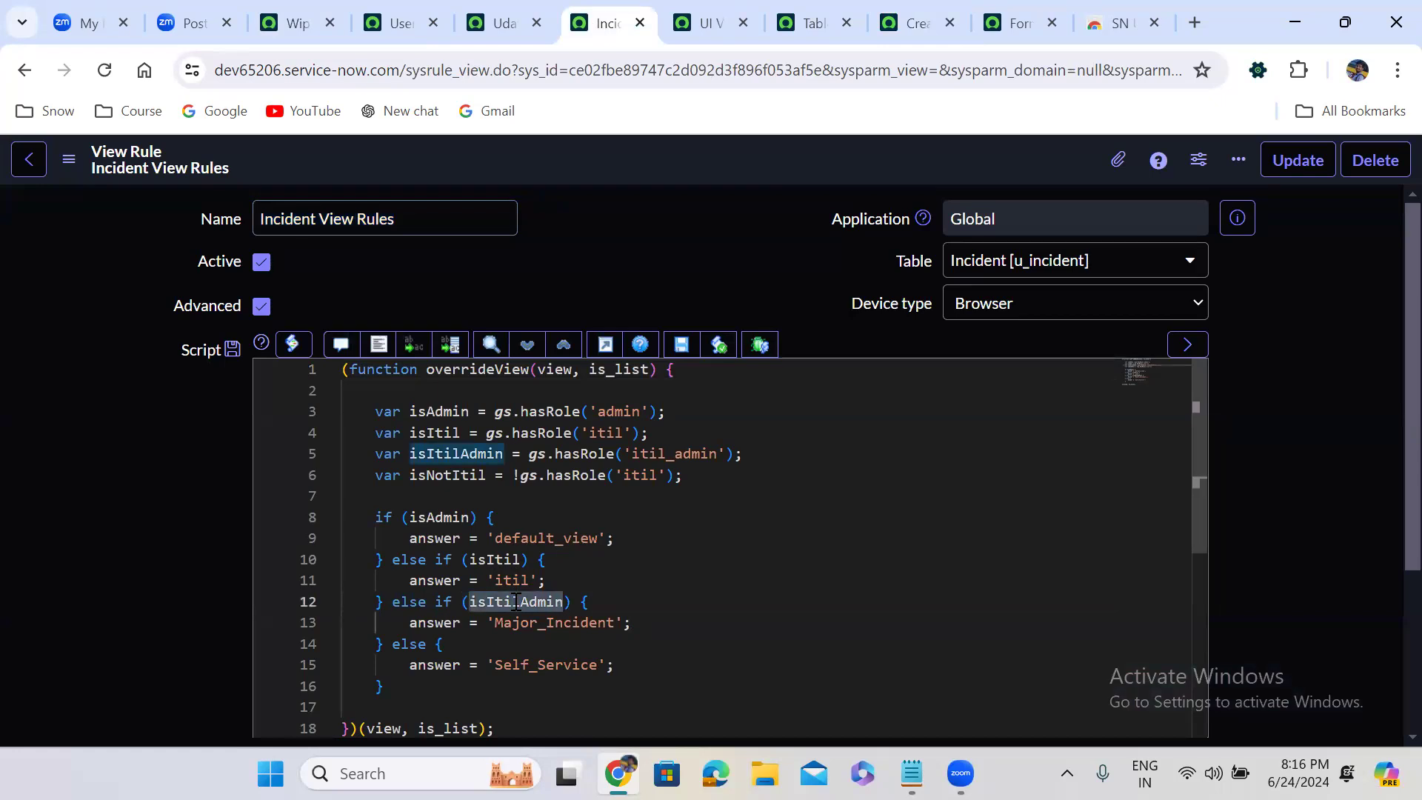
{"action": "key", "text": "BackSpace"}
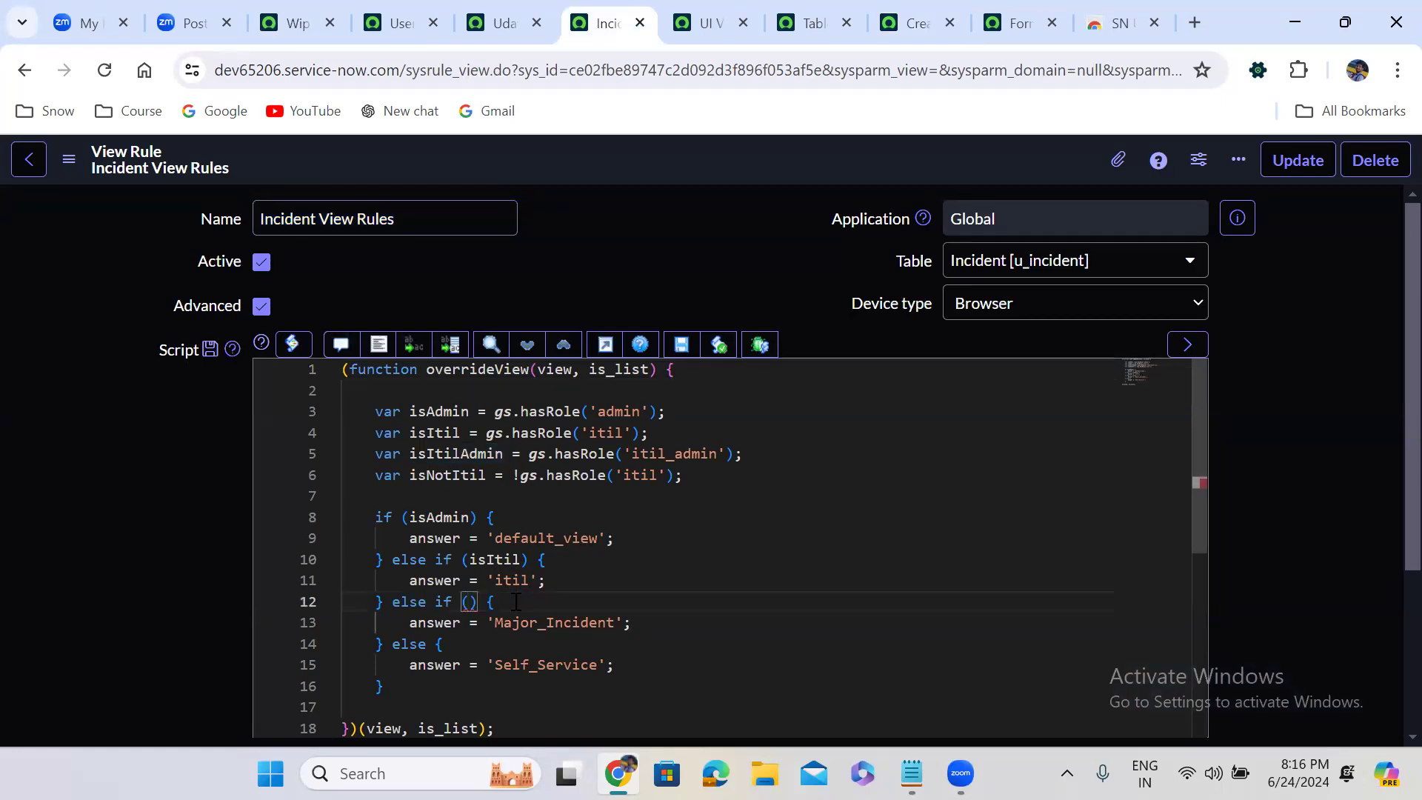
{"action": "double_click", "coordinate": [494, 559]}
{"action": "key", "text": "ctrl+v"}
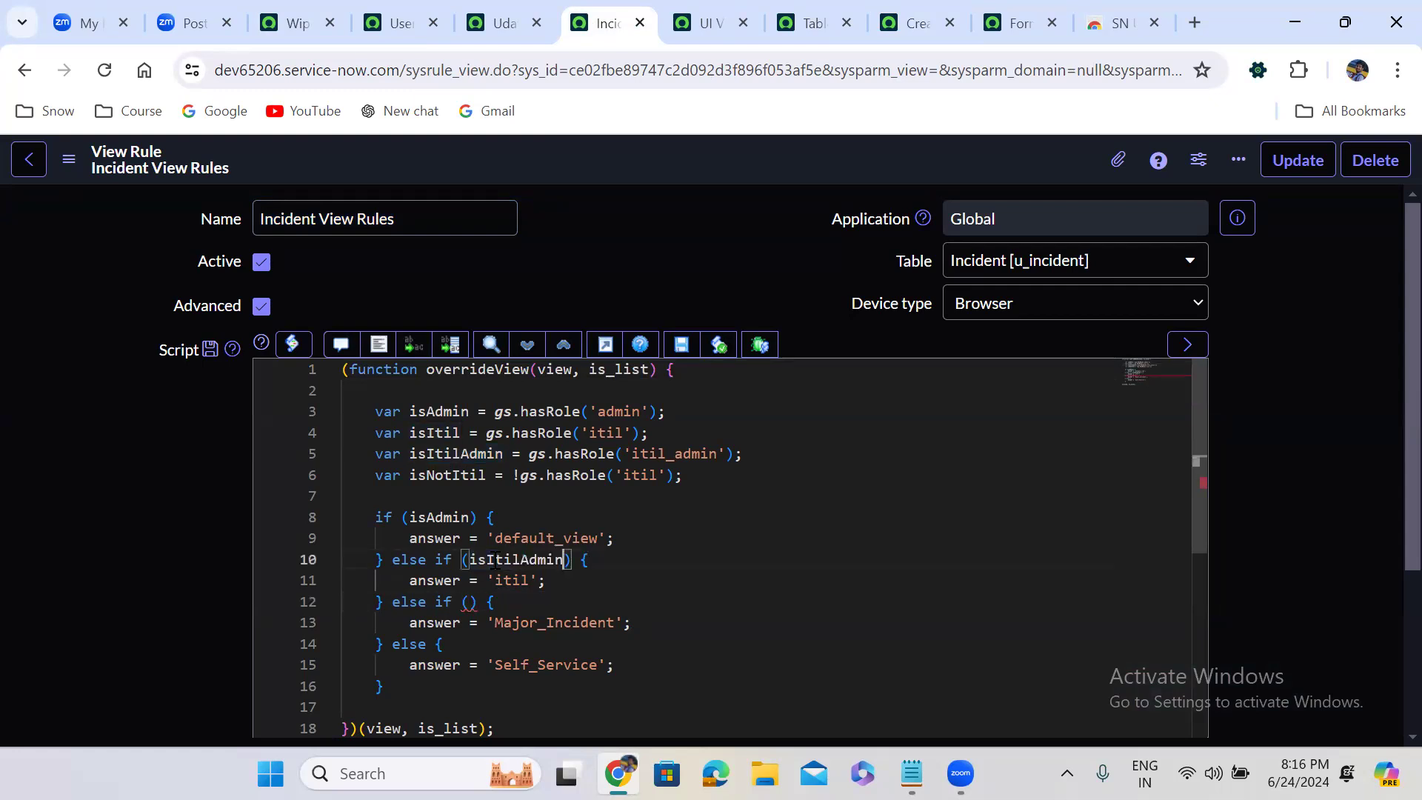
{"action": "double_click", "coordinate": [519, 622]}
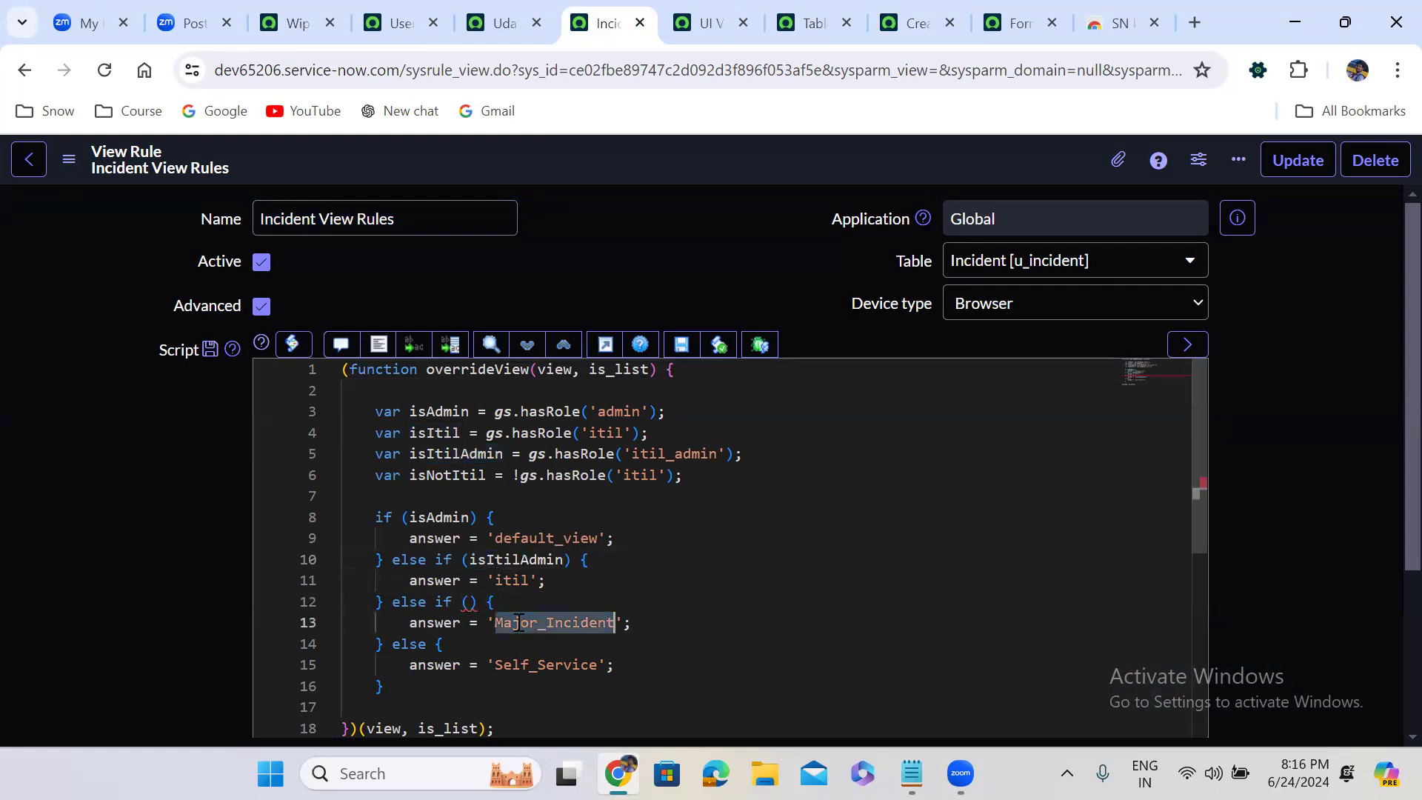
{"action": "key", "text": "ctrl+c"}
{"action": "double_click", "coordinate": [514, 581]}
{"action": "key", "text": "ctrl+v"}
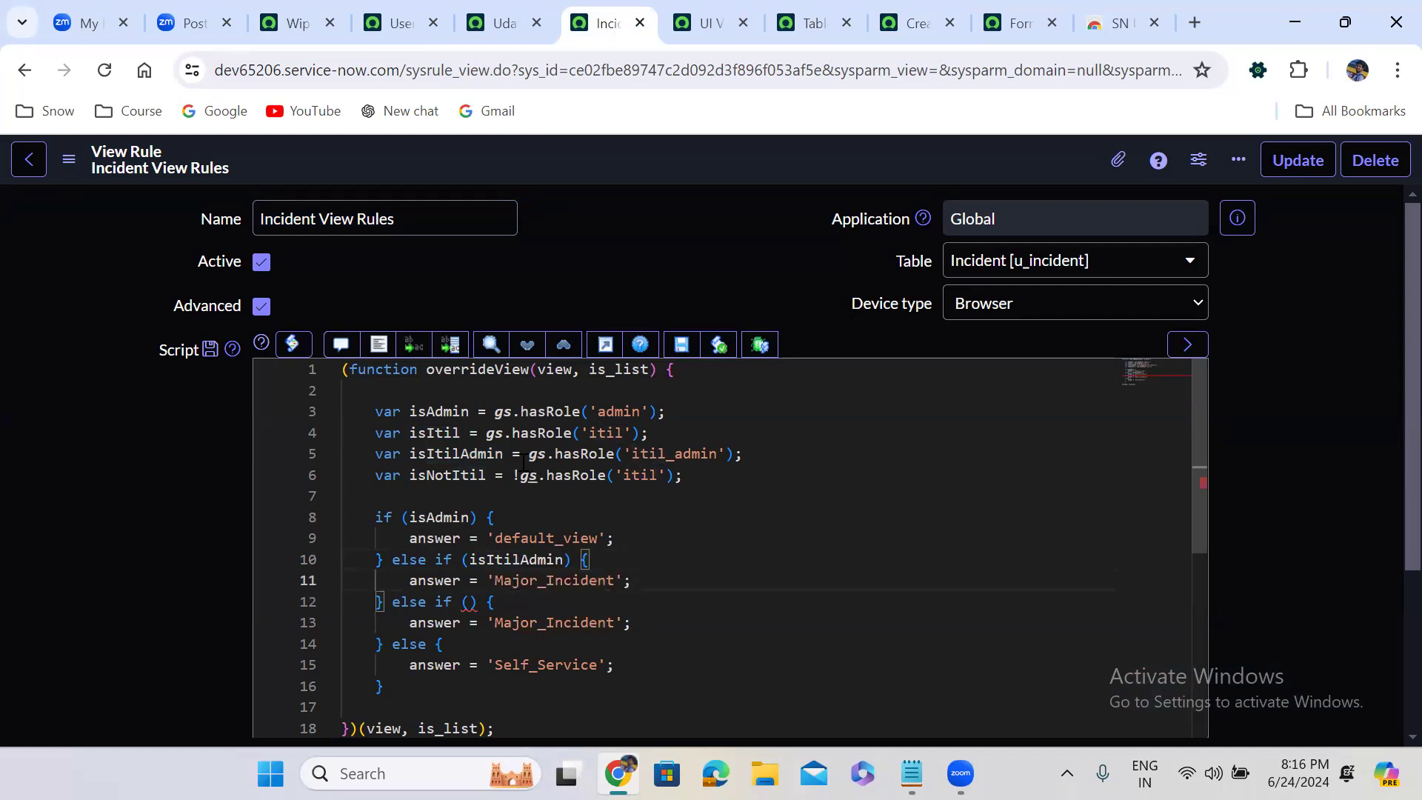
Set the second else-if condition to isItil with the answer 'itil', and save the view rule
{"action": "double_click", "coordinate": [454, 435]}
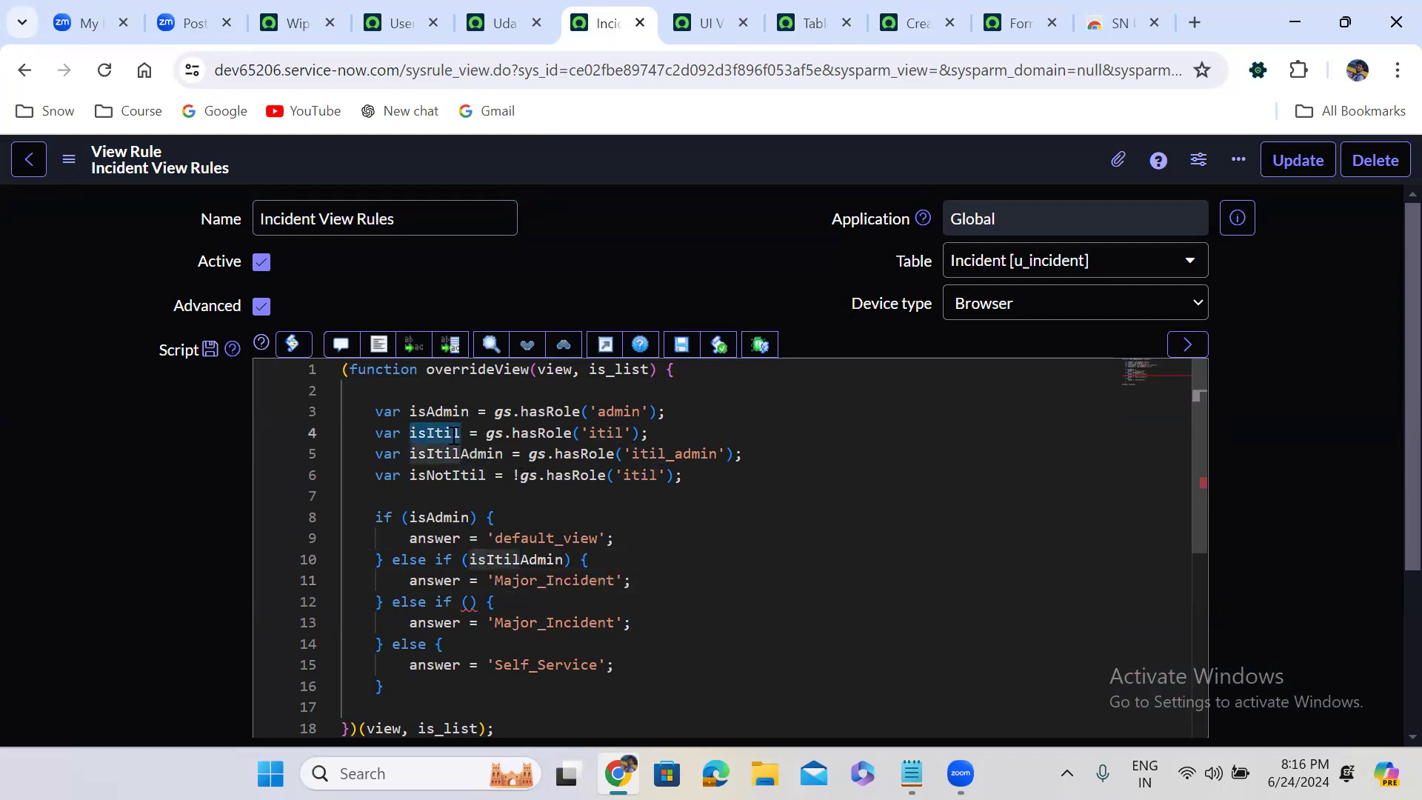
{"action": "left_click", "coordinate": [469, 601]}
{"action": "key", "text": "ctrl+v"}
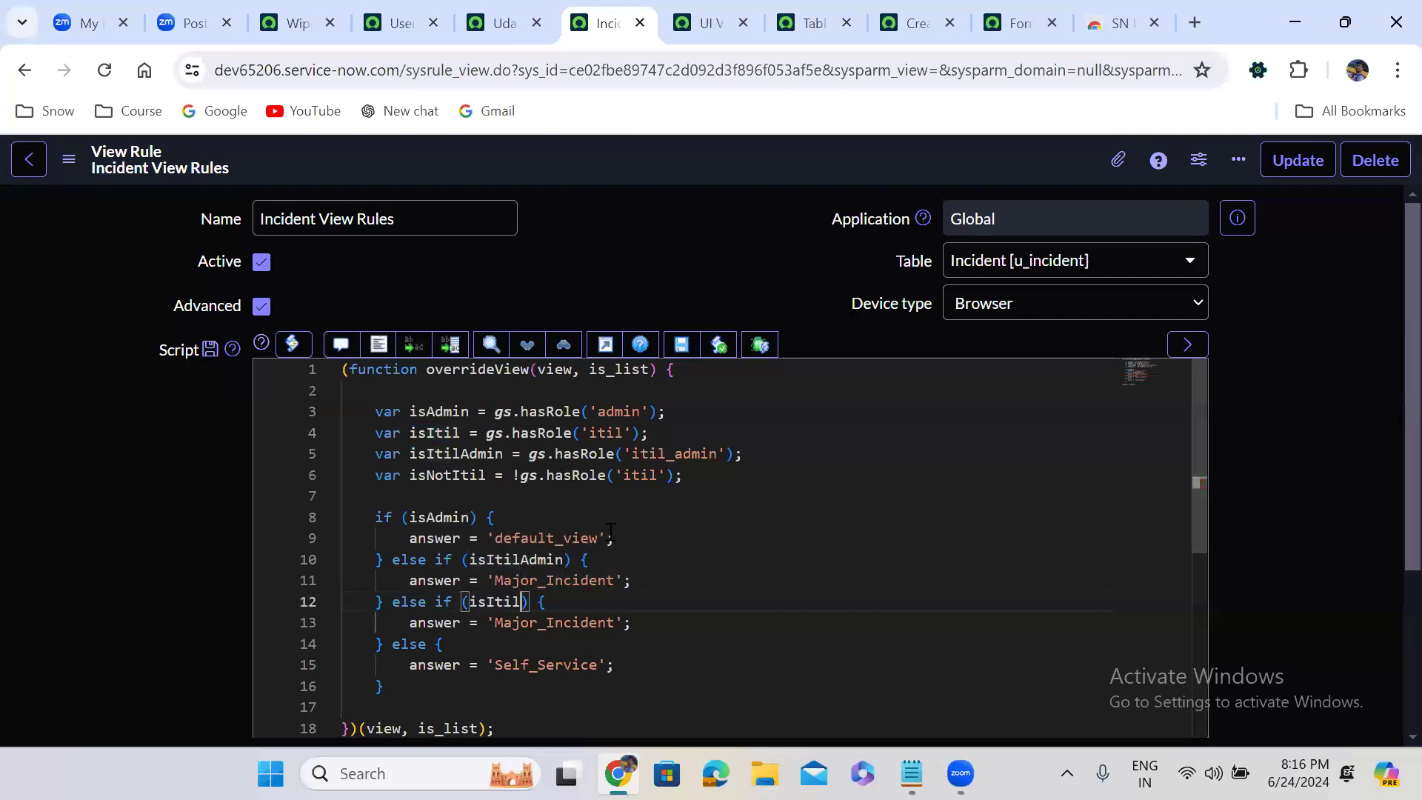
{"action": "double_click", "coordinate": [548, 622]}
{"action": "type", "text": "itil"}
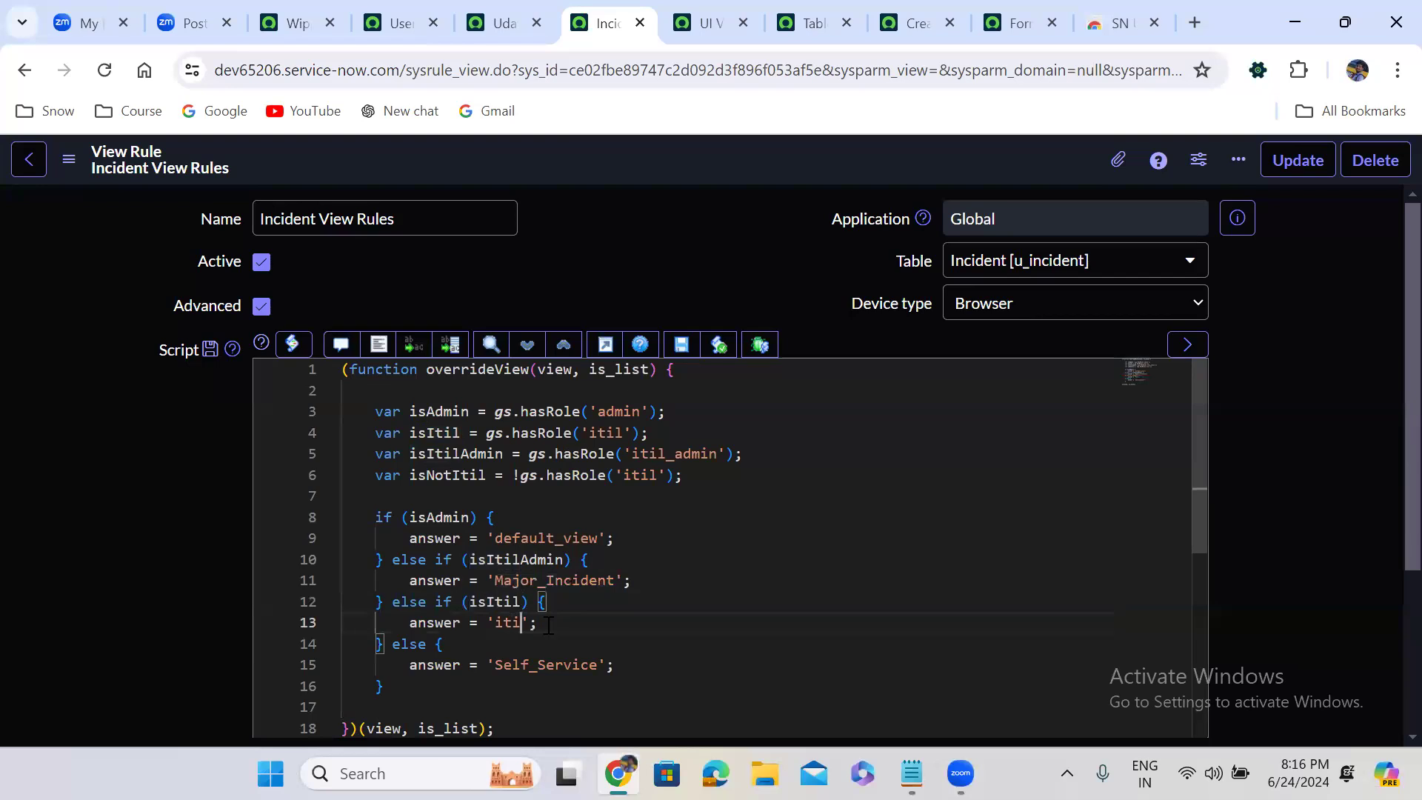
{"action": "right_click", "coordinate": [616, 162]}
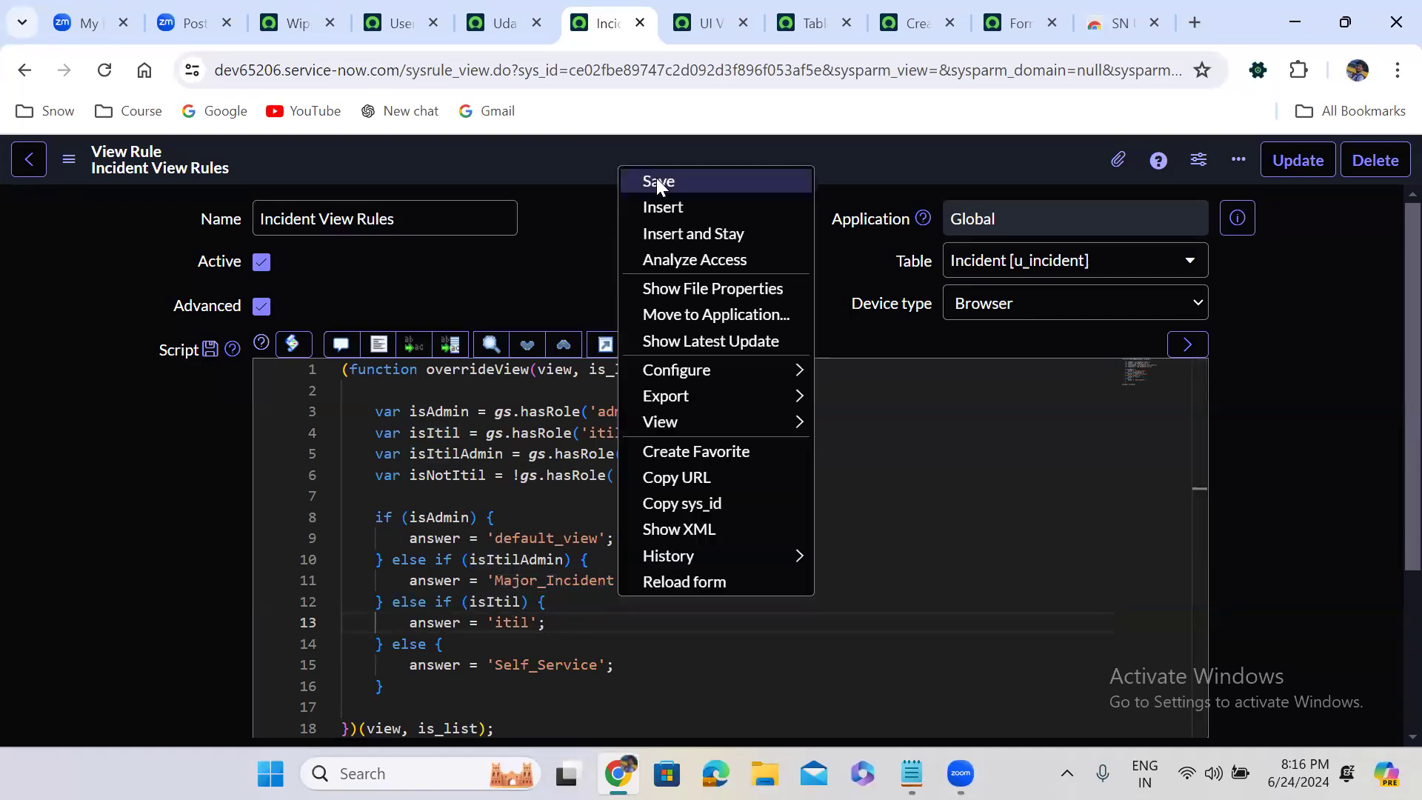
{"action": "left_click", "coordinate": [658, 181]}
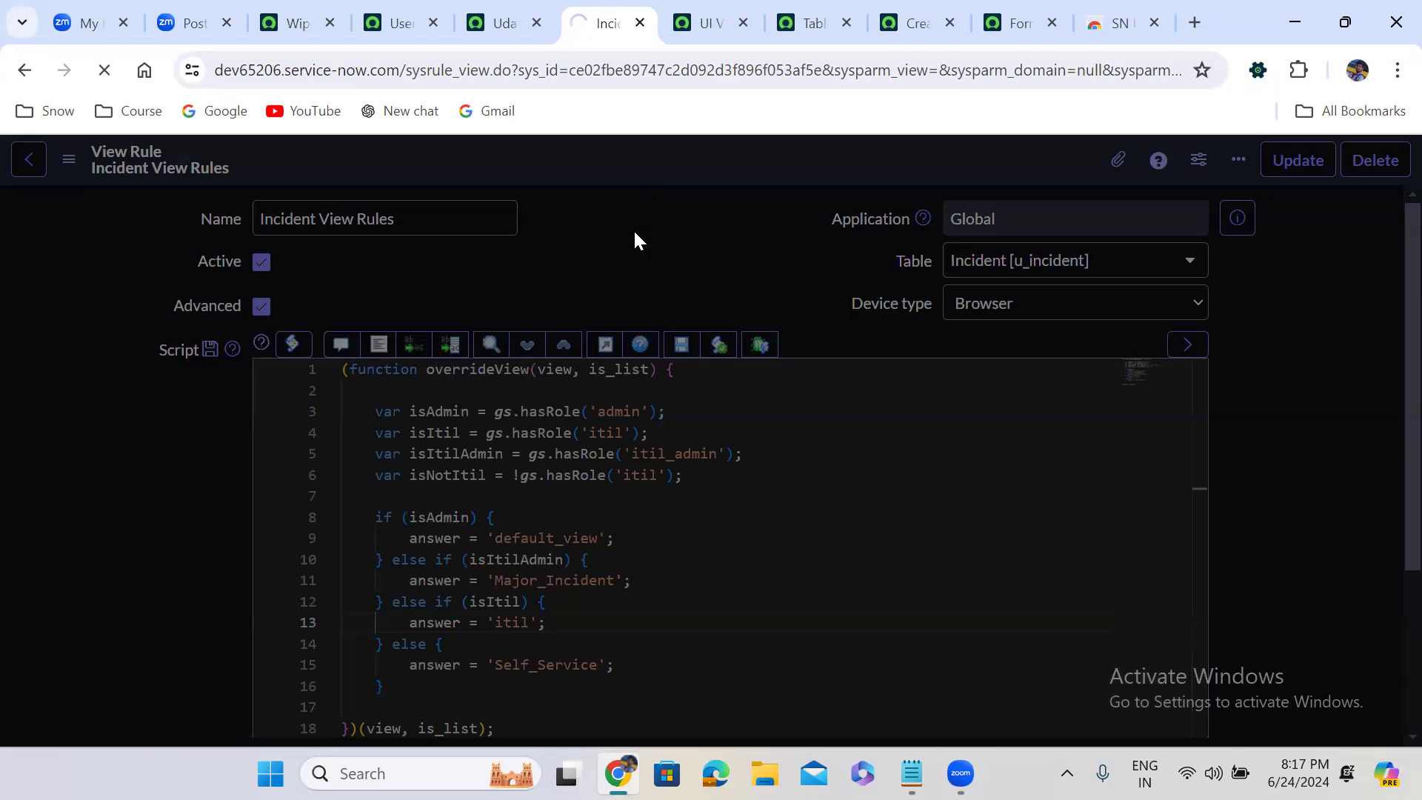
Review the role variables and the condition and answer of each if/else branch in the Incident View Rules script
{"action": "scroll", "coordinate": [635, 237], "scroll_direction": "down", "scroll_amount": 2}
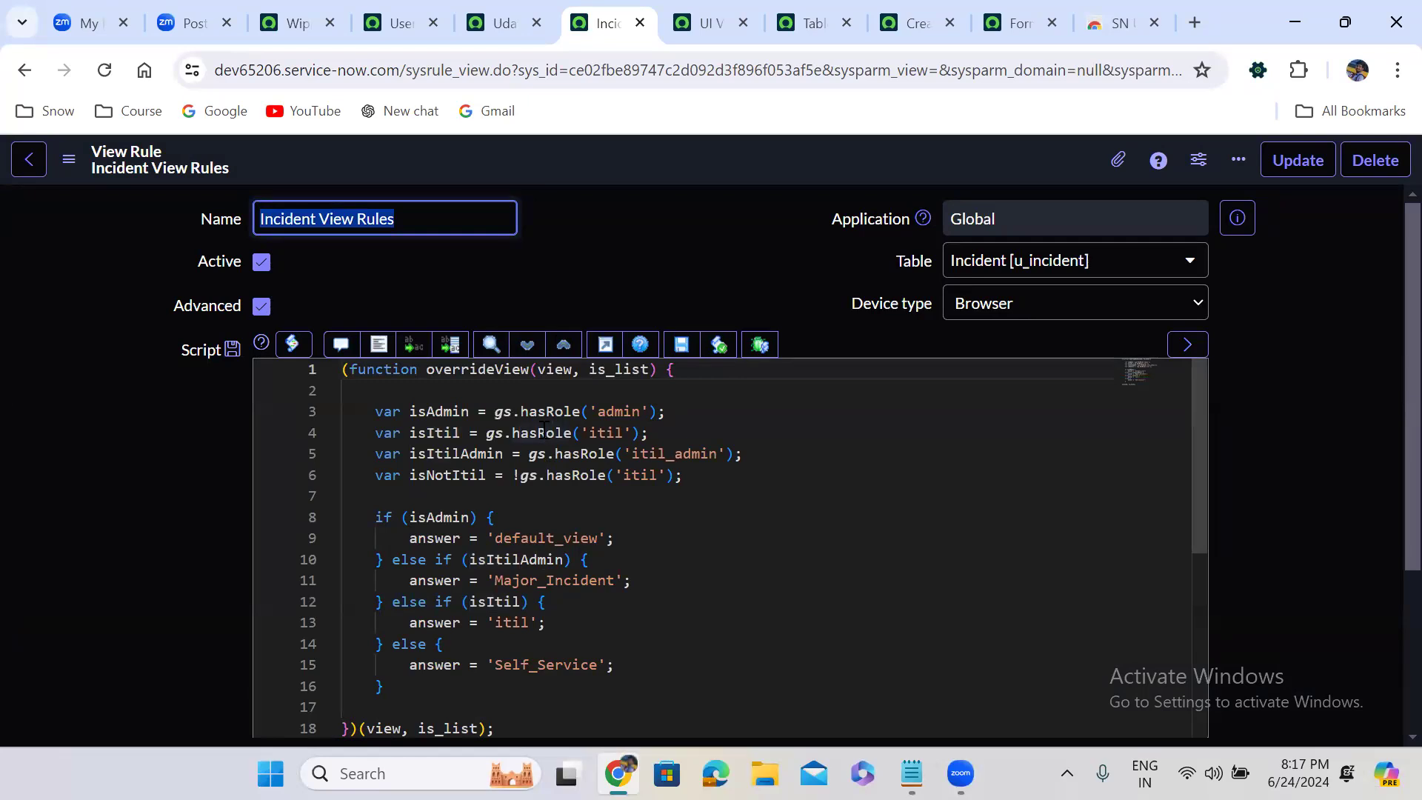
{"action": "double_click", "coordinate": [606, 416]}
{"action": "left_click_drag", "start_coordinate": [495, 411], "coordinate": [666, 412]}
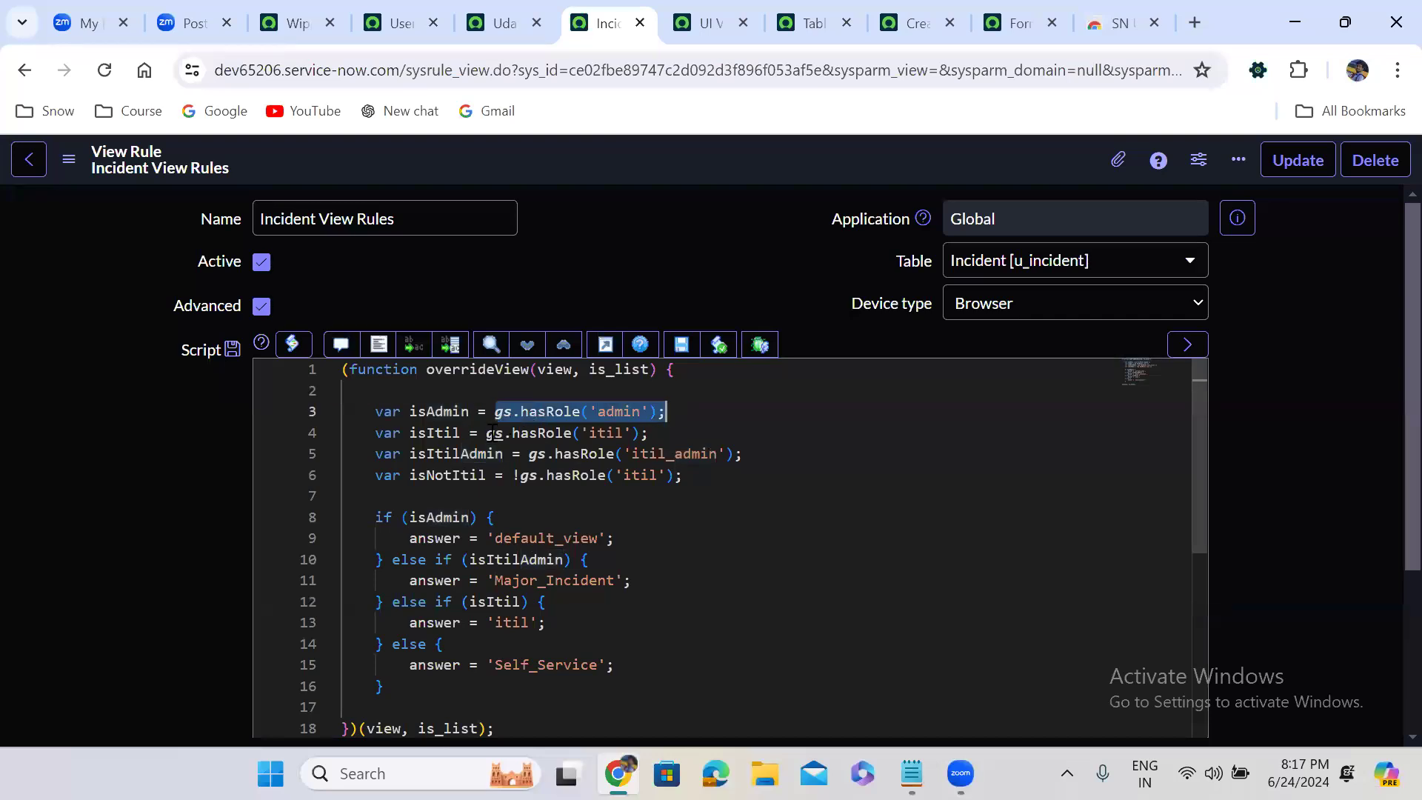
{"action": "left_click_drag", "start_coordinate": [487, 433], "coordinate": [641, 433]}
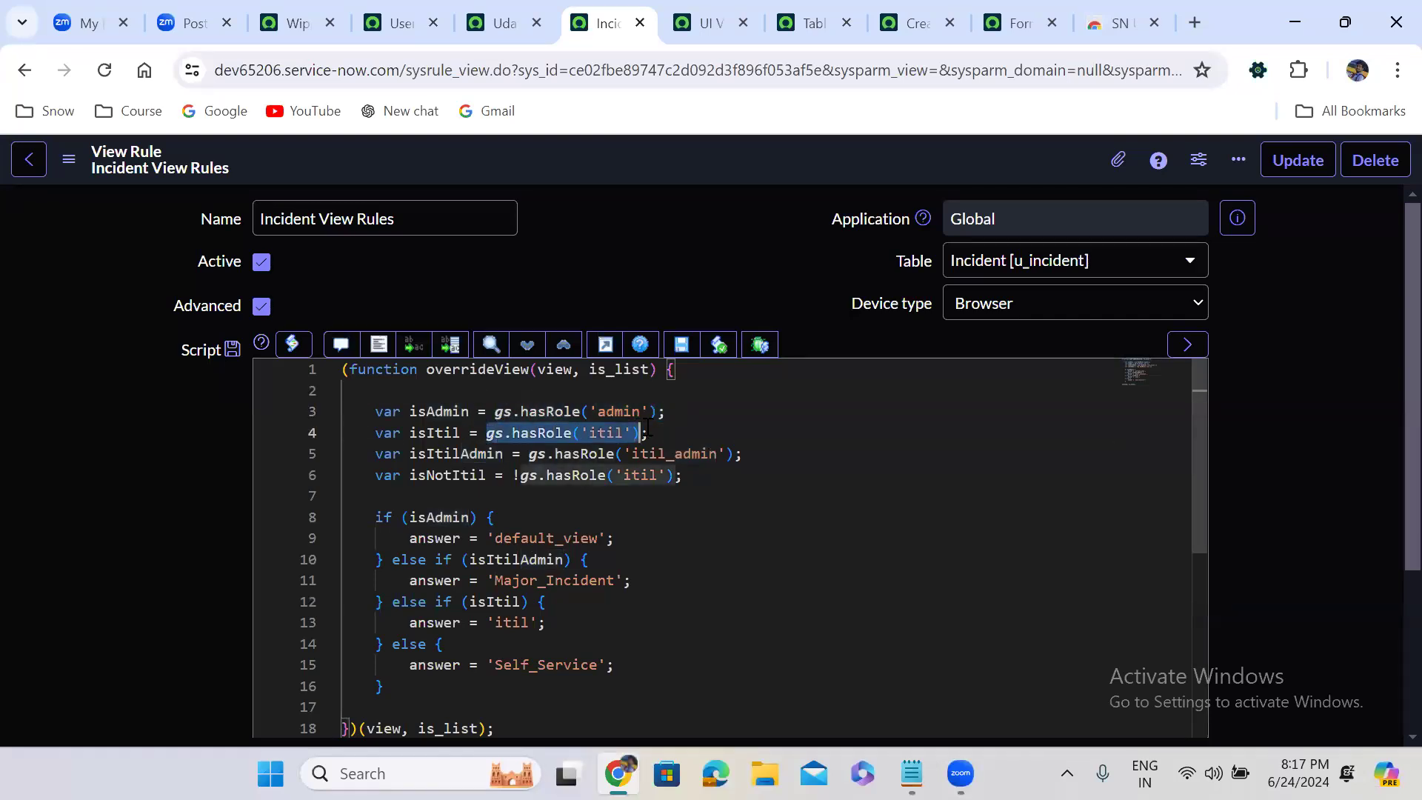
{"action": "left_click", "coordinate": [647, 432]}
{"action": "left_click_drag", "start_coordinate": [526, 454], "coordinate": [742, 453]}
{"action": "left_click", "coordinate": [634, 490]}
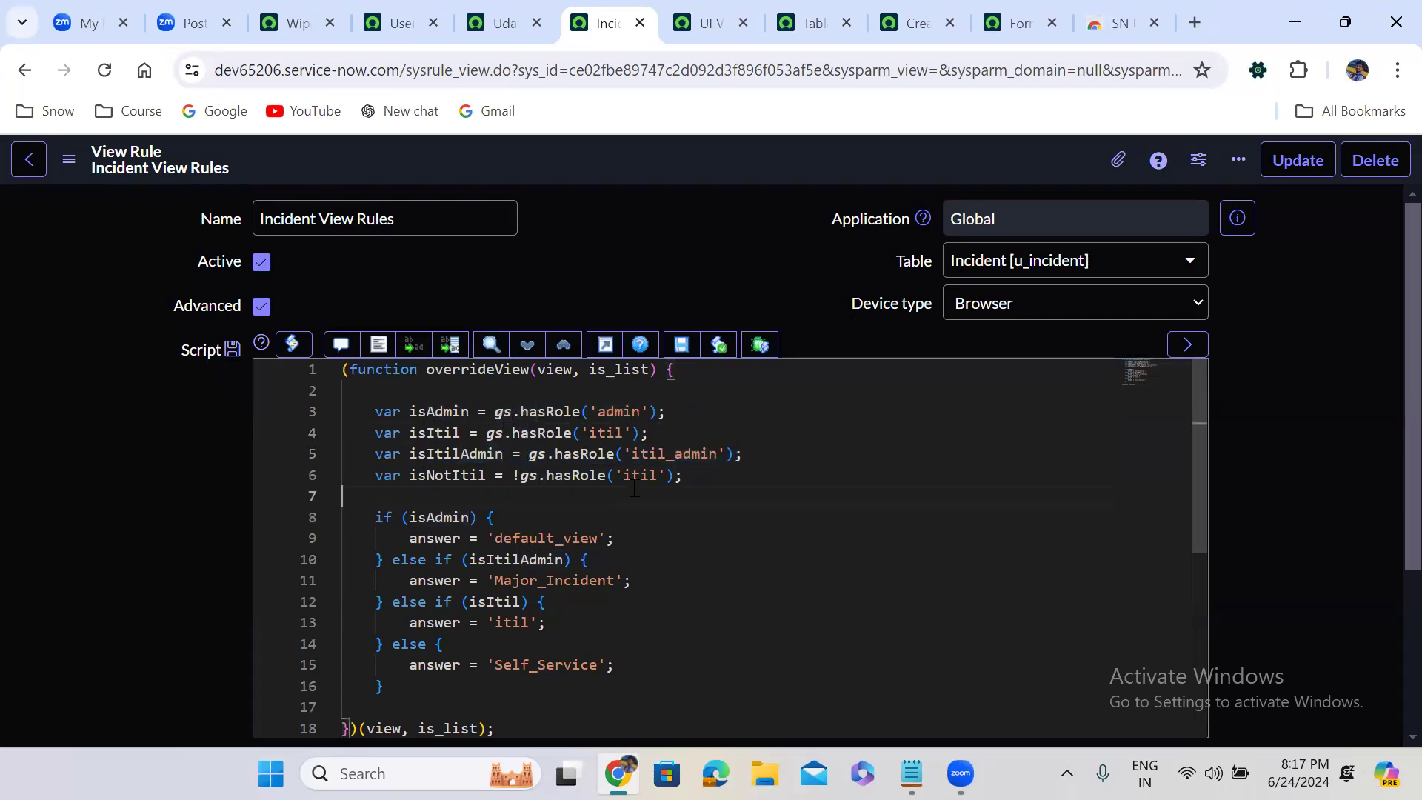
{"action": "left_click_drag", "start_coordinate": [514, 475], "coordinate": [689, 471]}
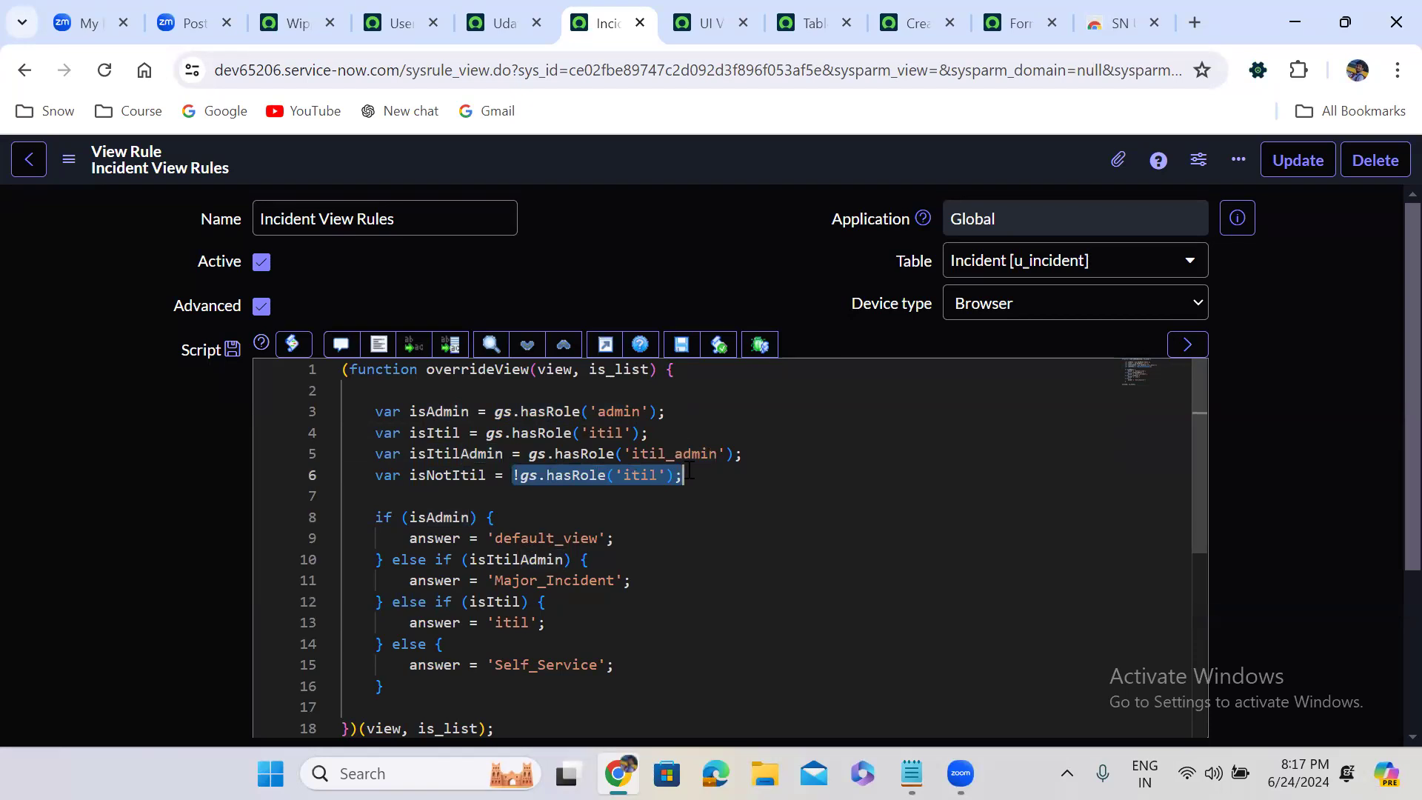
{"action": "left_click", "coordinate": [689, 471]}
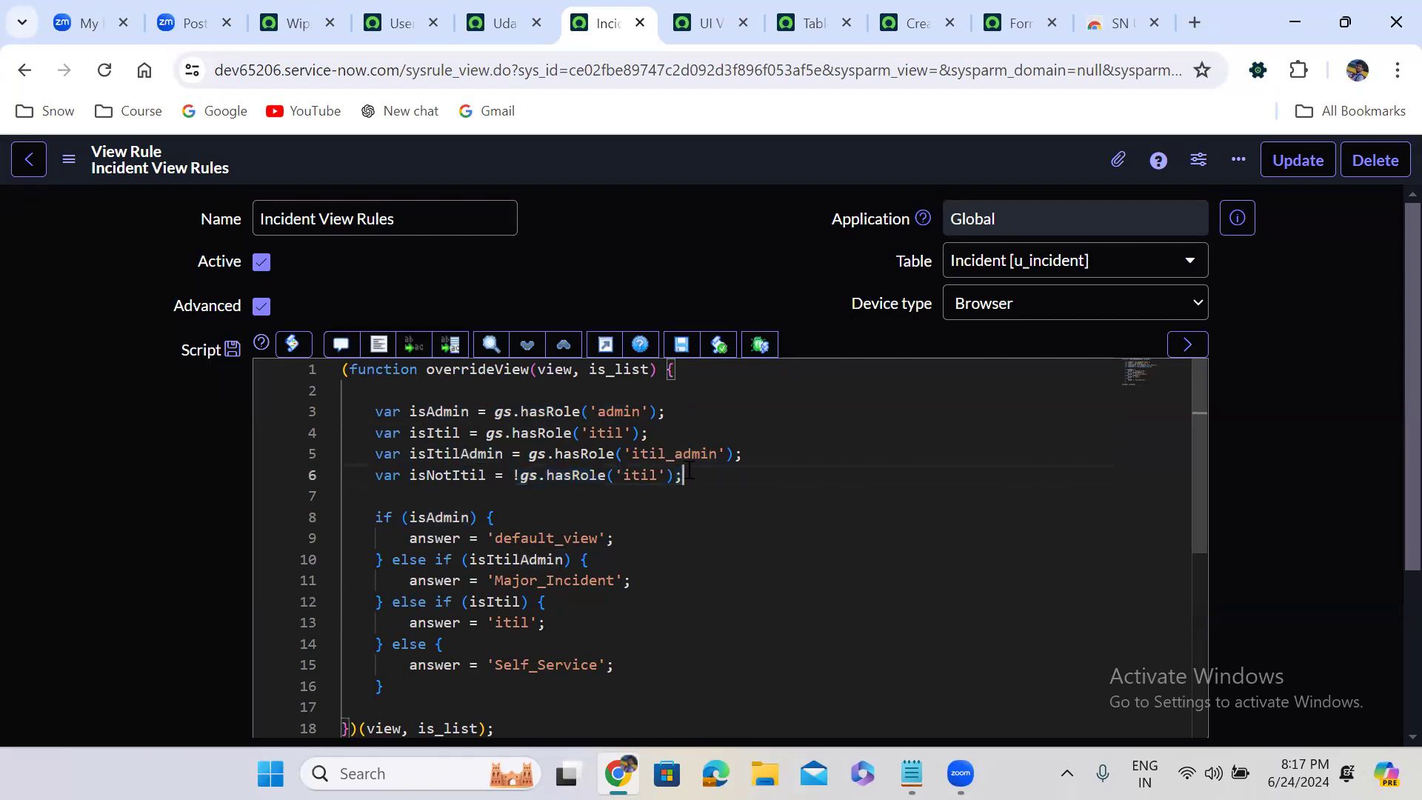
{"action": "double_click", "coordinate": [436, 517]}
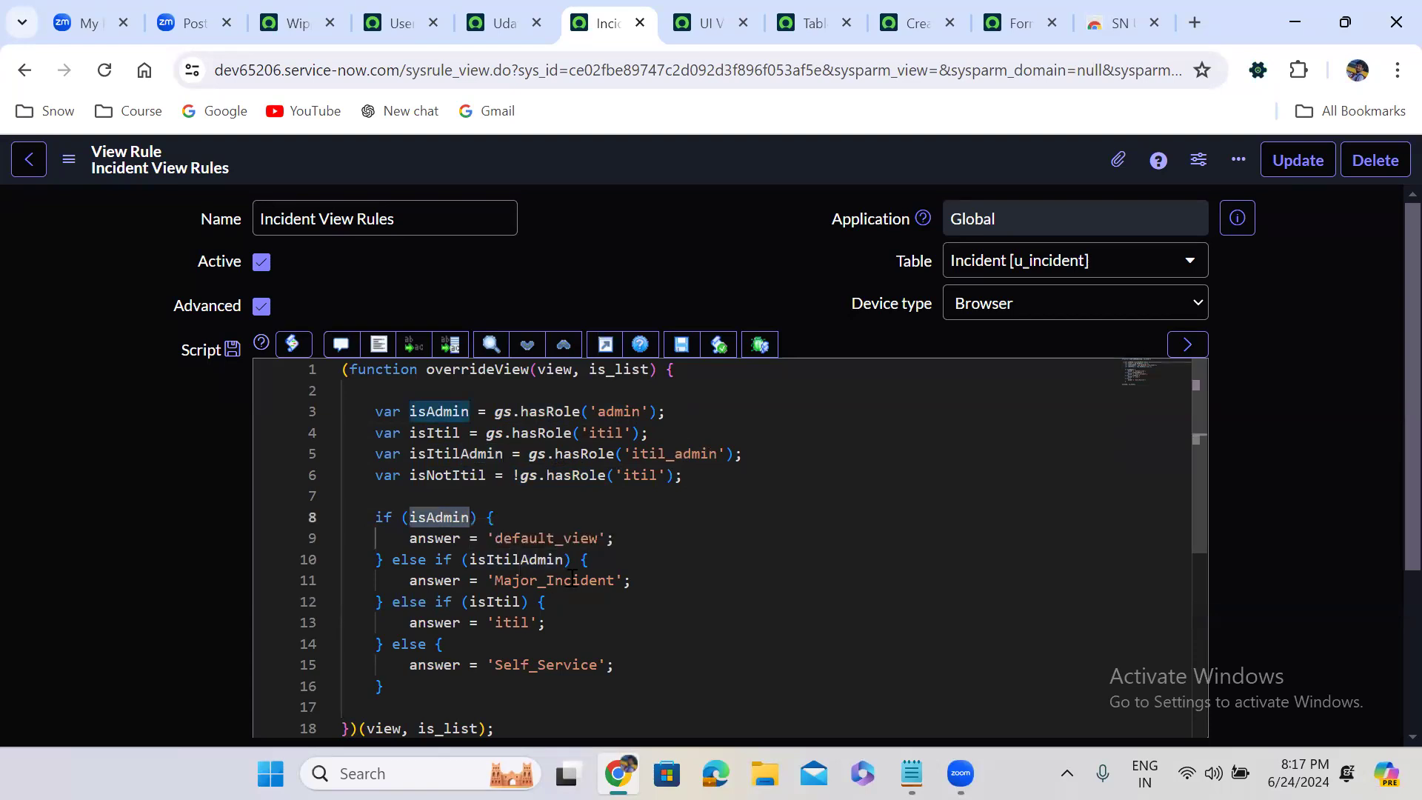
{"action": "double_click", "coordinate": [537, 580]}
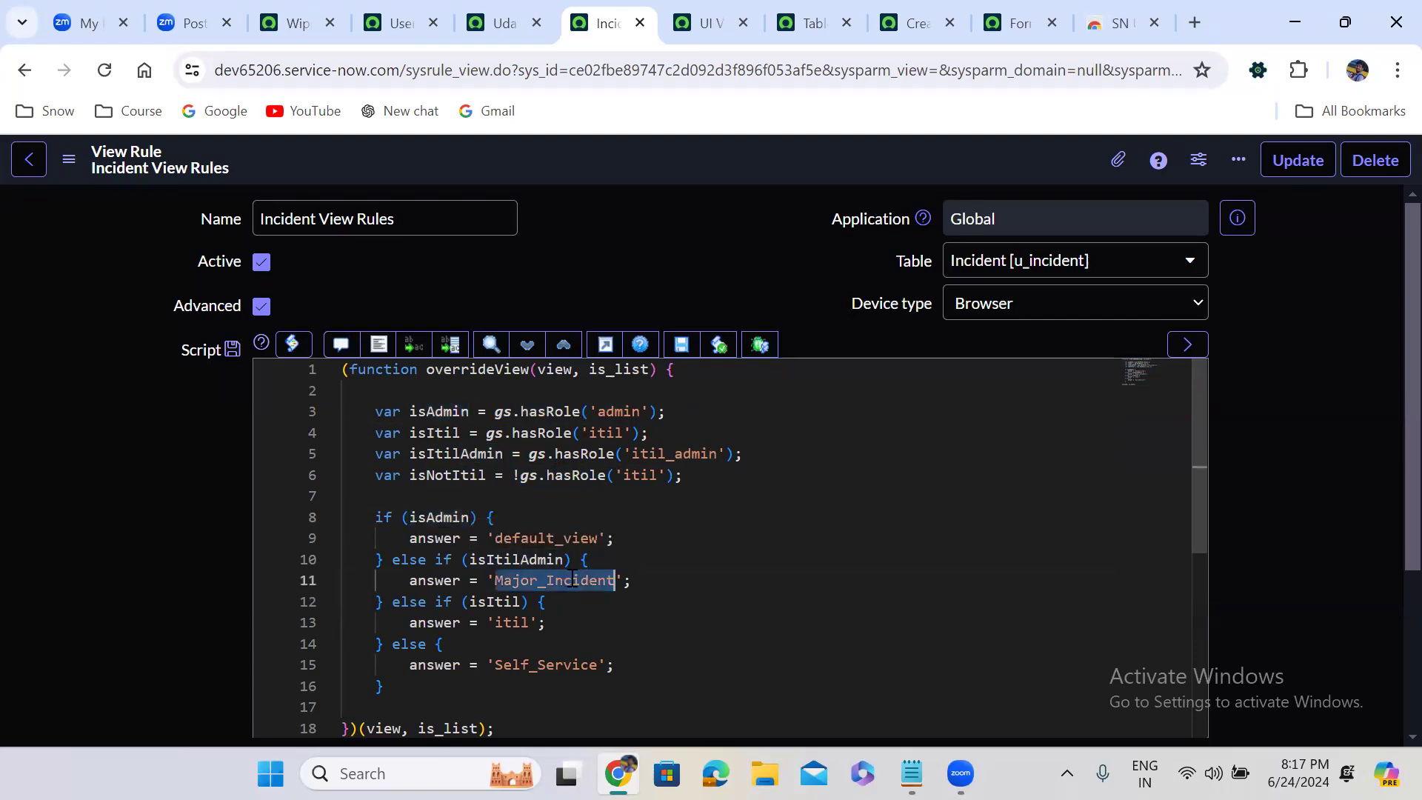
{"action": "double_click", "coordinate": [489, 604]}
{"action": "double_click", "coordinate": [511, 622]}
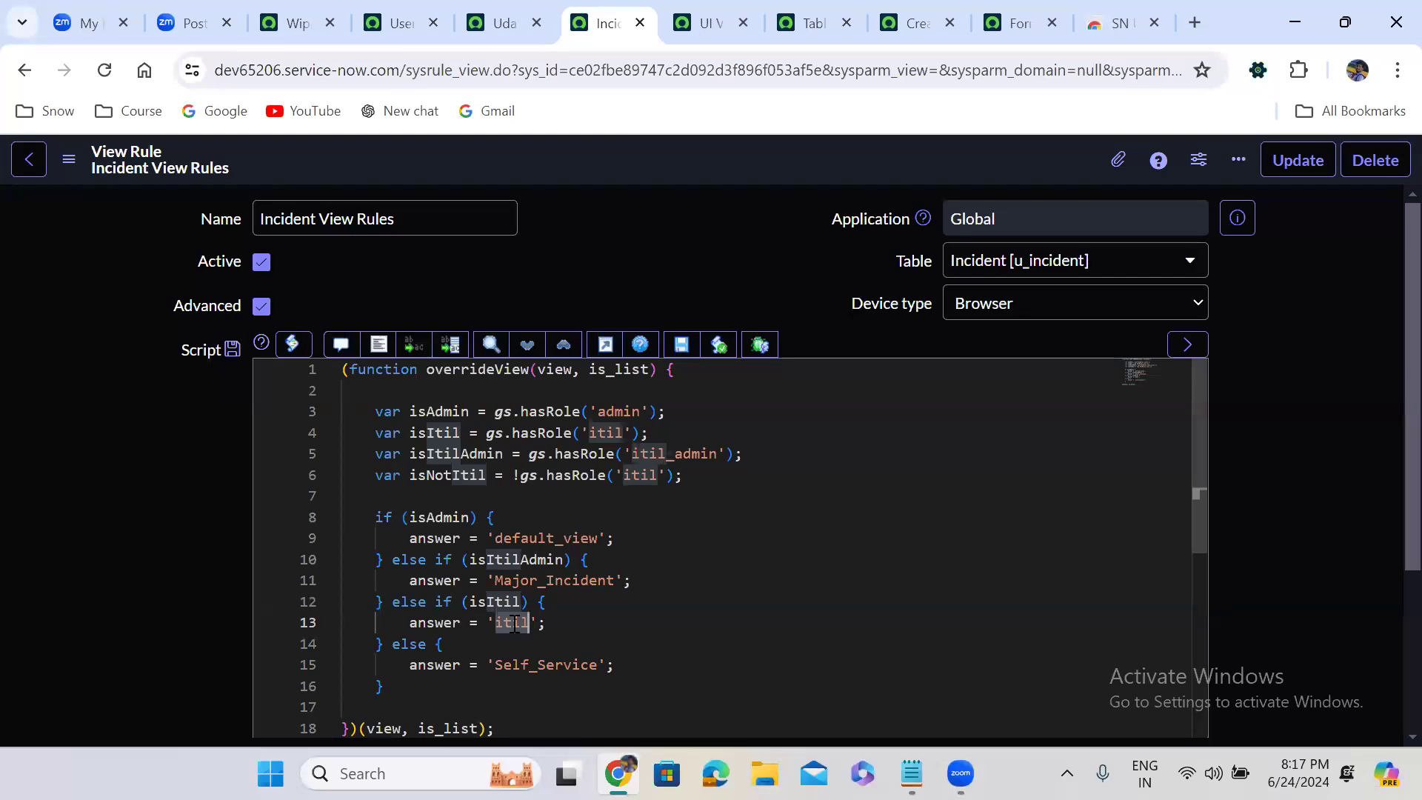
Impersonate the test user who holds the itil and itil_admin roles, finding the account by its user ID
{"action": "left_click", "coordinate": [299, 24]}
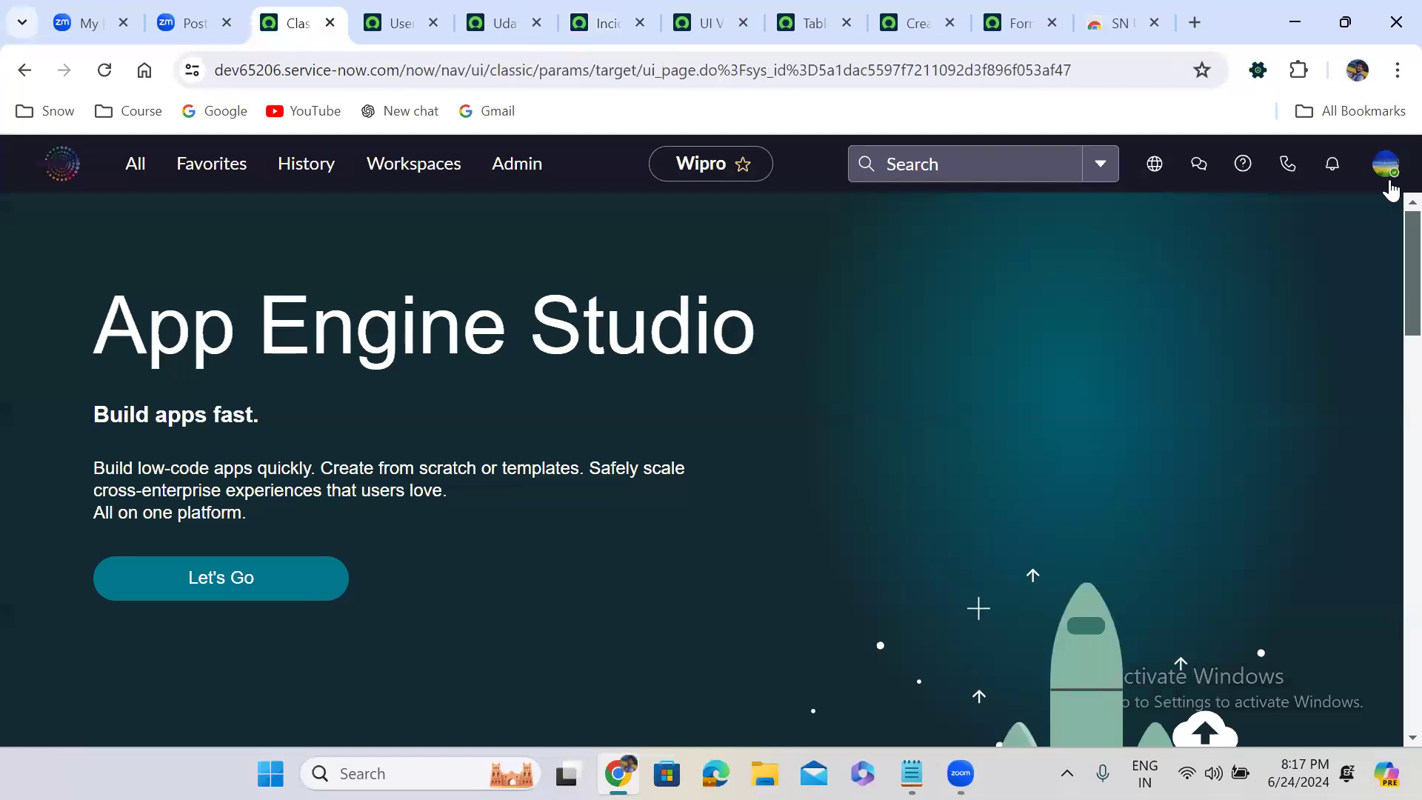
{"action": "left_click", "coordinate": [1385, 164]}
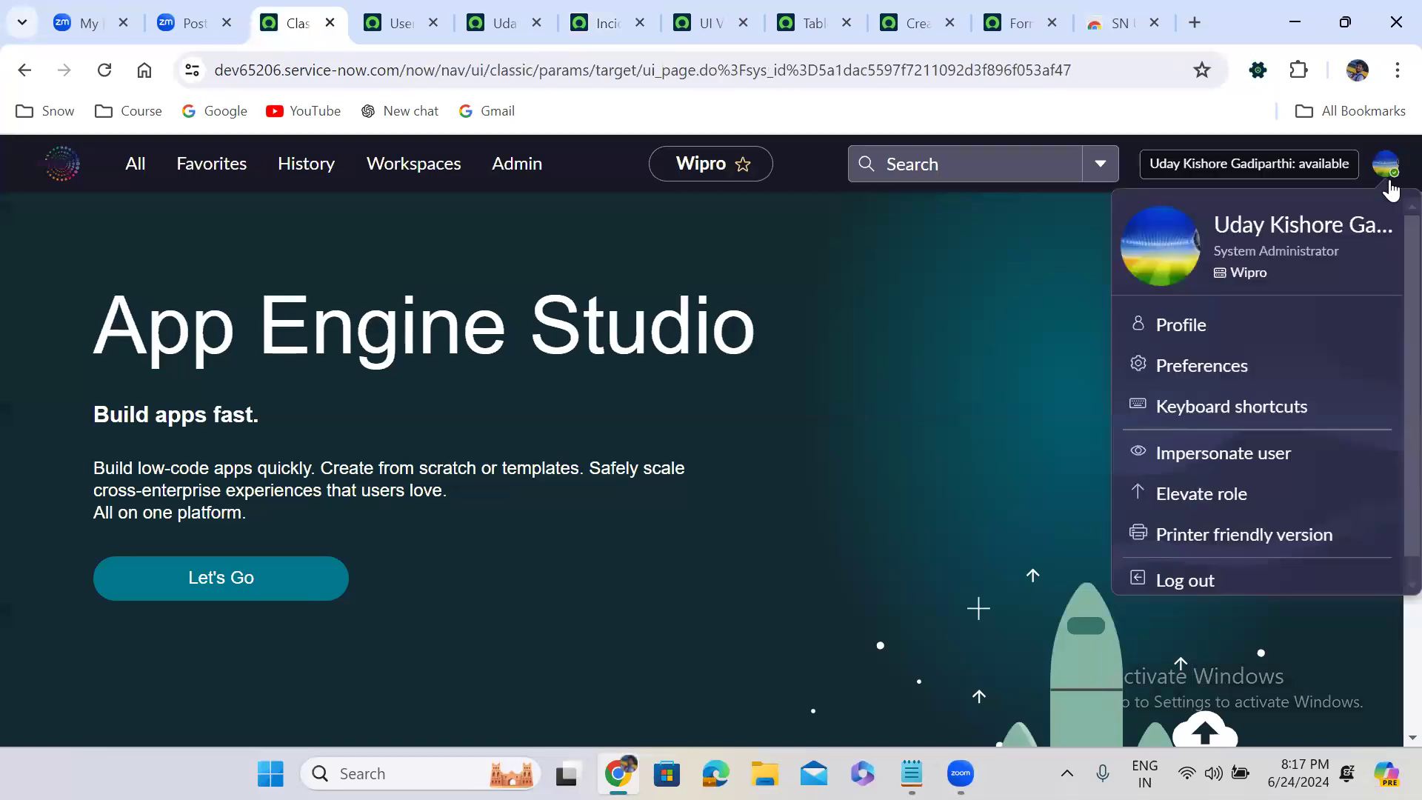
{"action": "left_click", "coordinate": [1233, 453]}
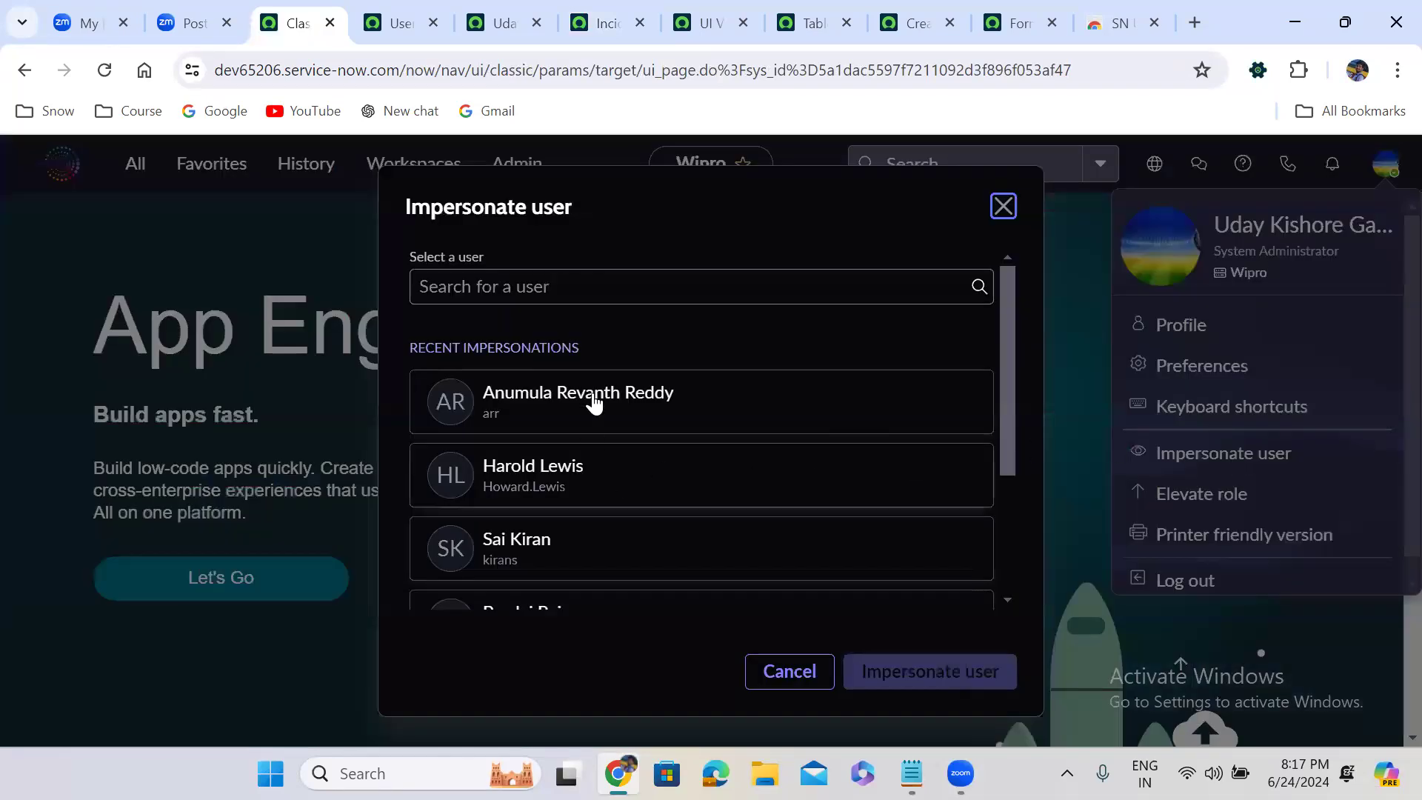
{"action": "left_click", "coordinate": [554, 282]}
{"action": "type", "text": "udaybr"}
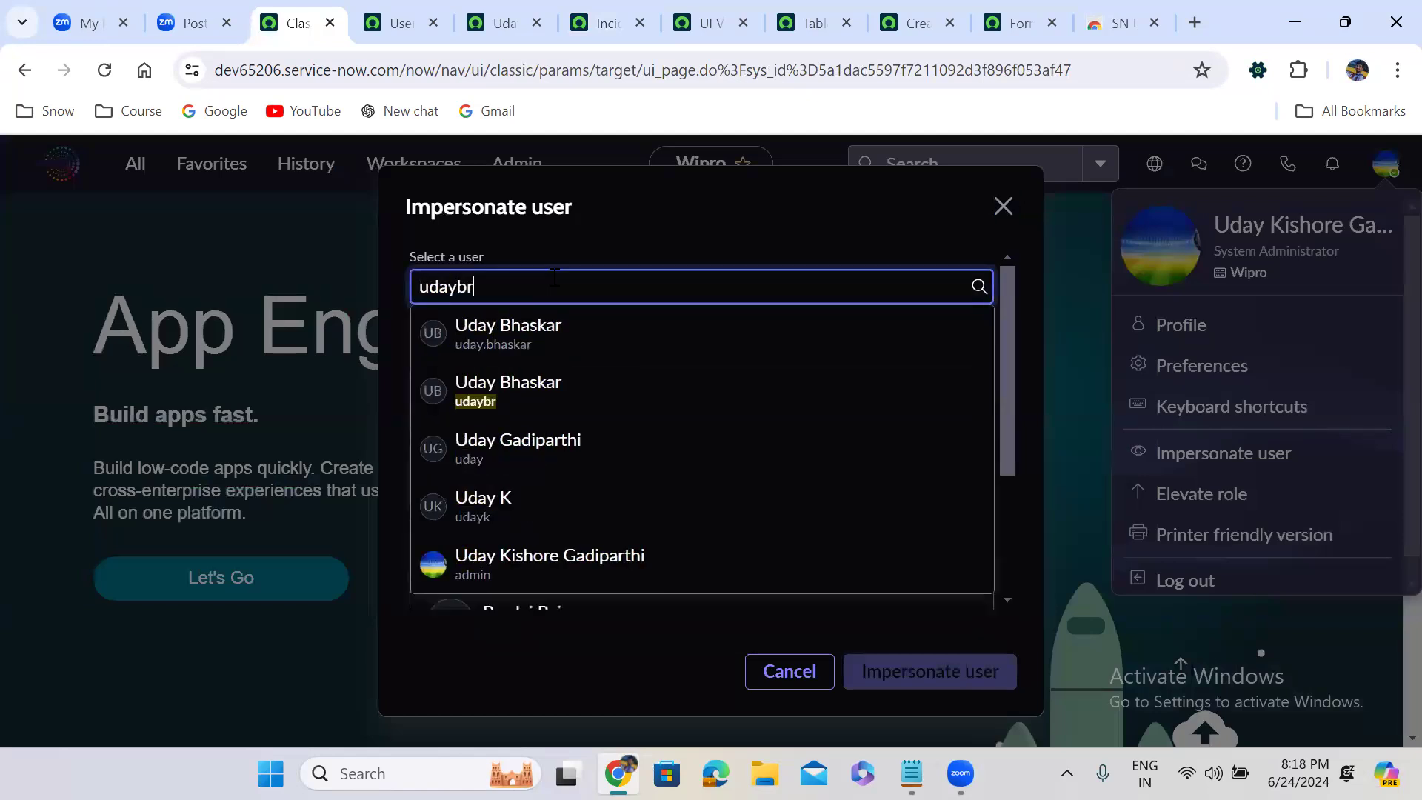
{"action": "left_click", "coordinate": [600, 323]}
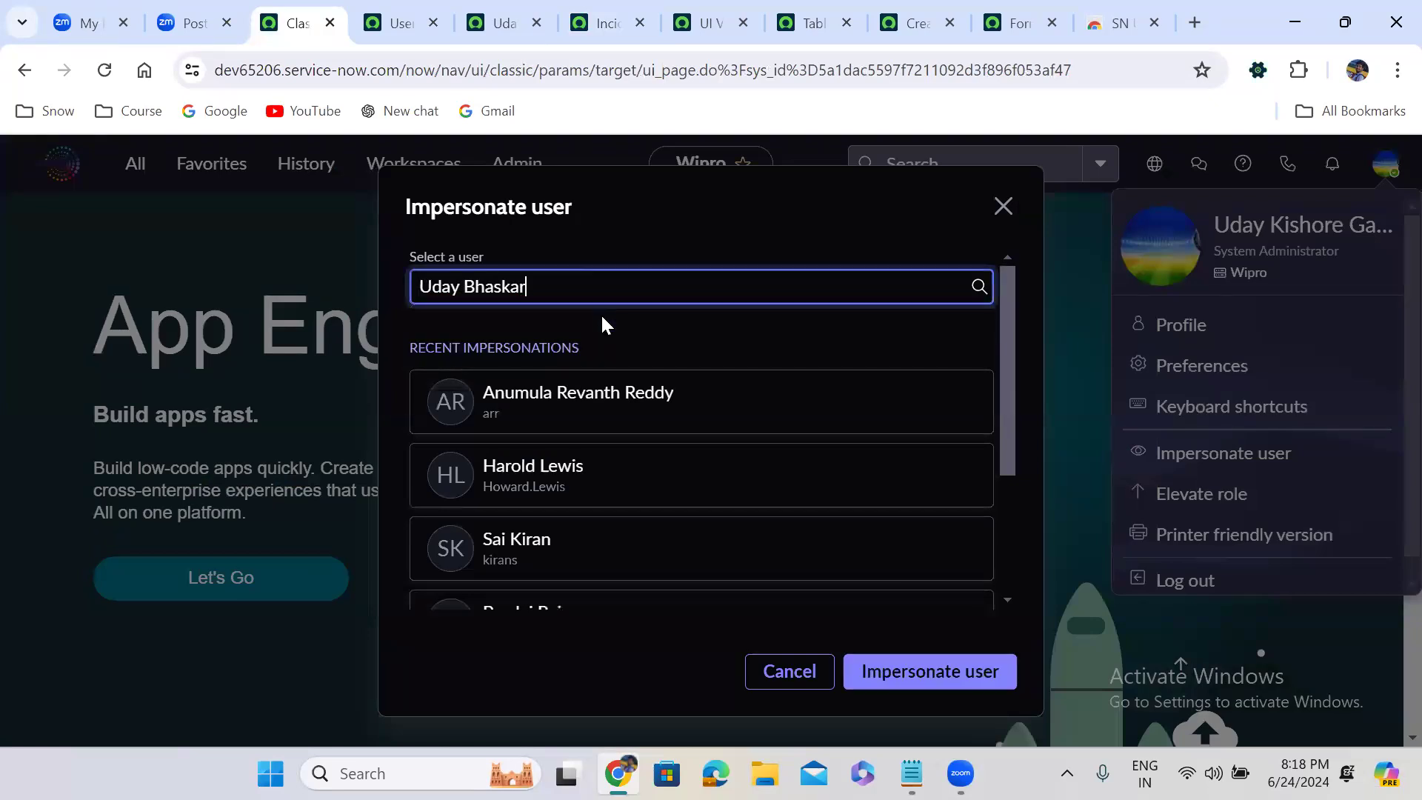
{"action": "left_click", "coordinate": [888, 673]}
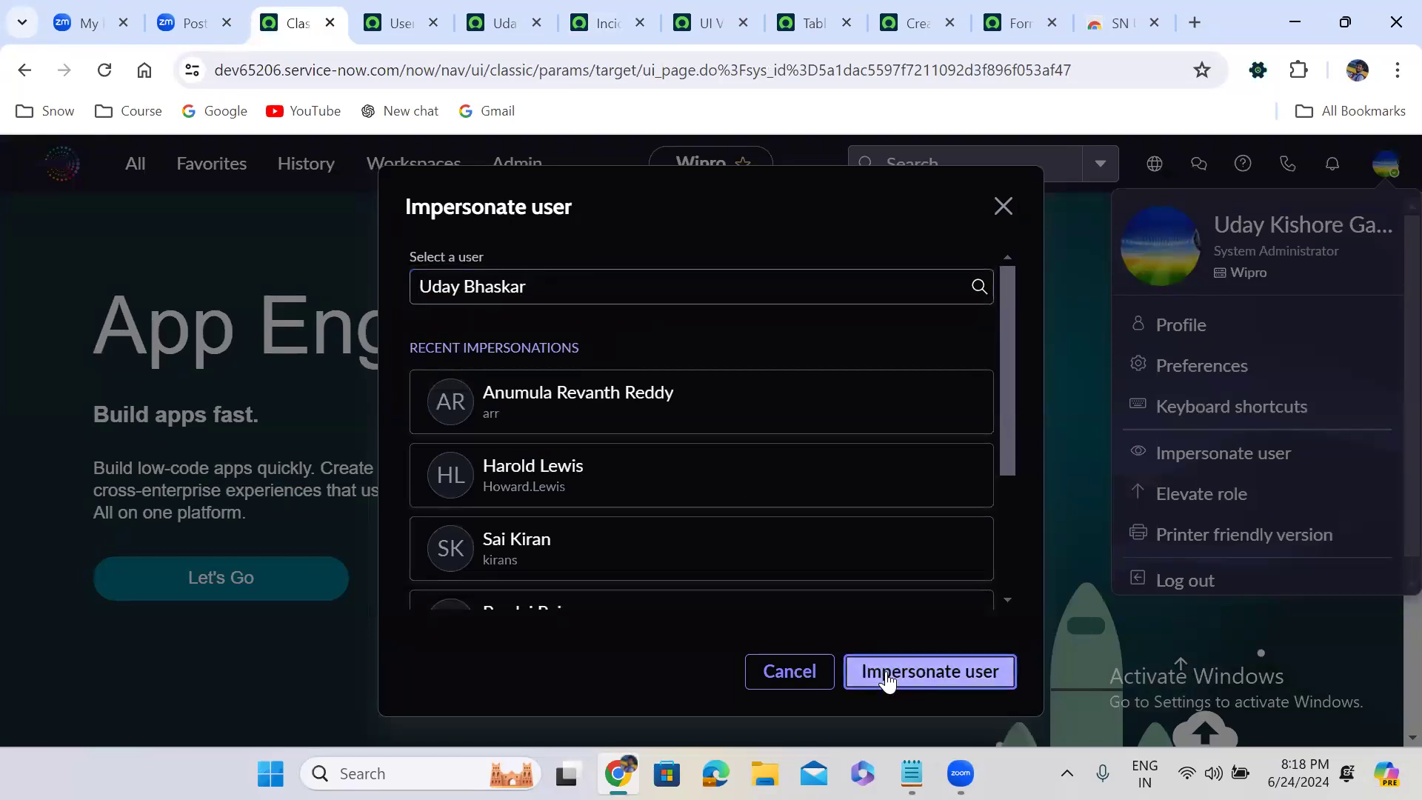
Reload the new Incident form to check which view itil_admin gets under the reordered script, and end the impersonation
{"action": "left_click", "coordinate": [607, 23]}
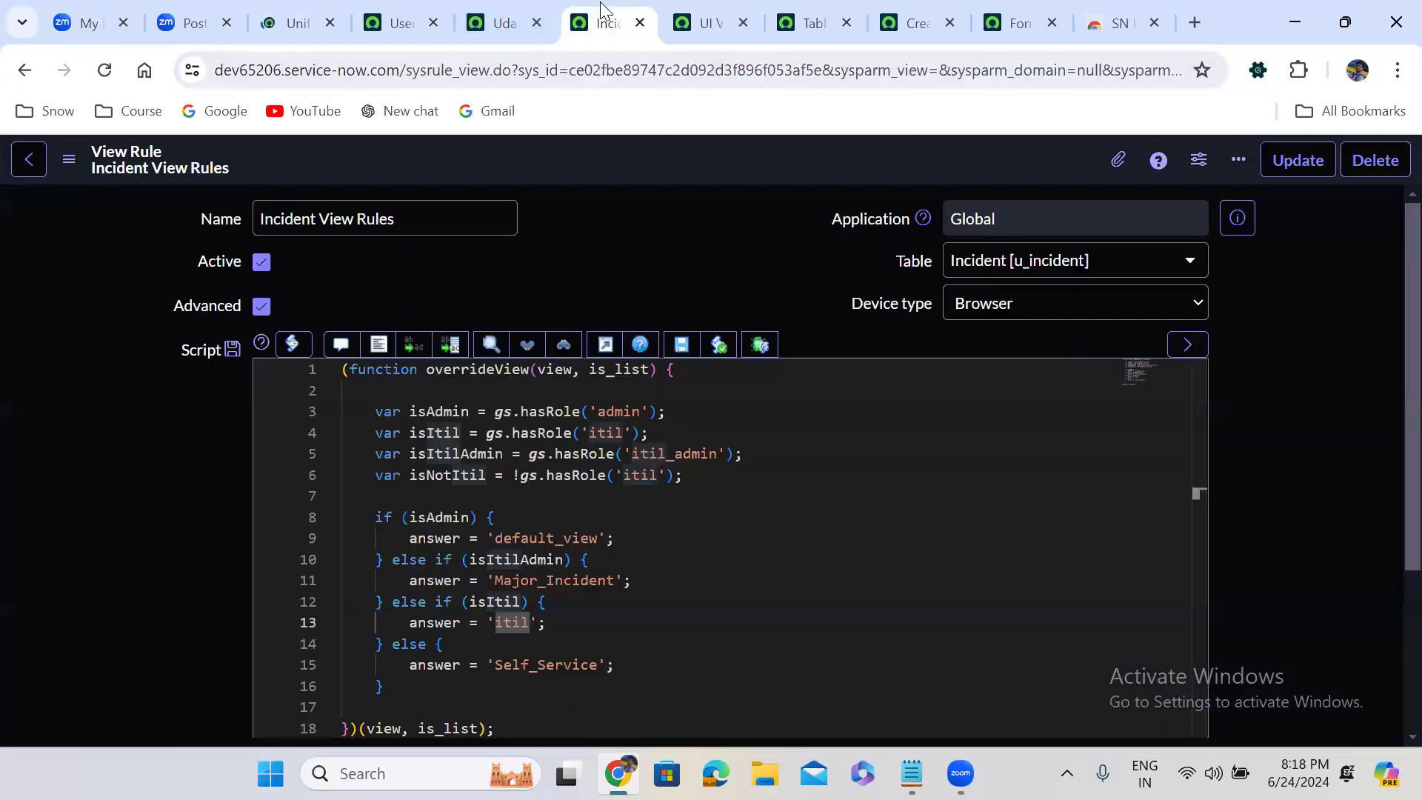
{"action": "left_click", "coordinate": [916, 9]}
{"action": "left_click", "coordinate": [106, 71]}
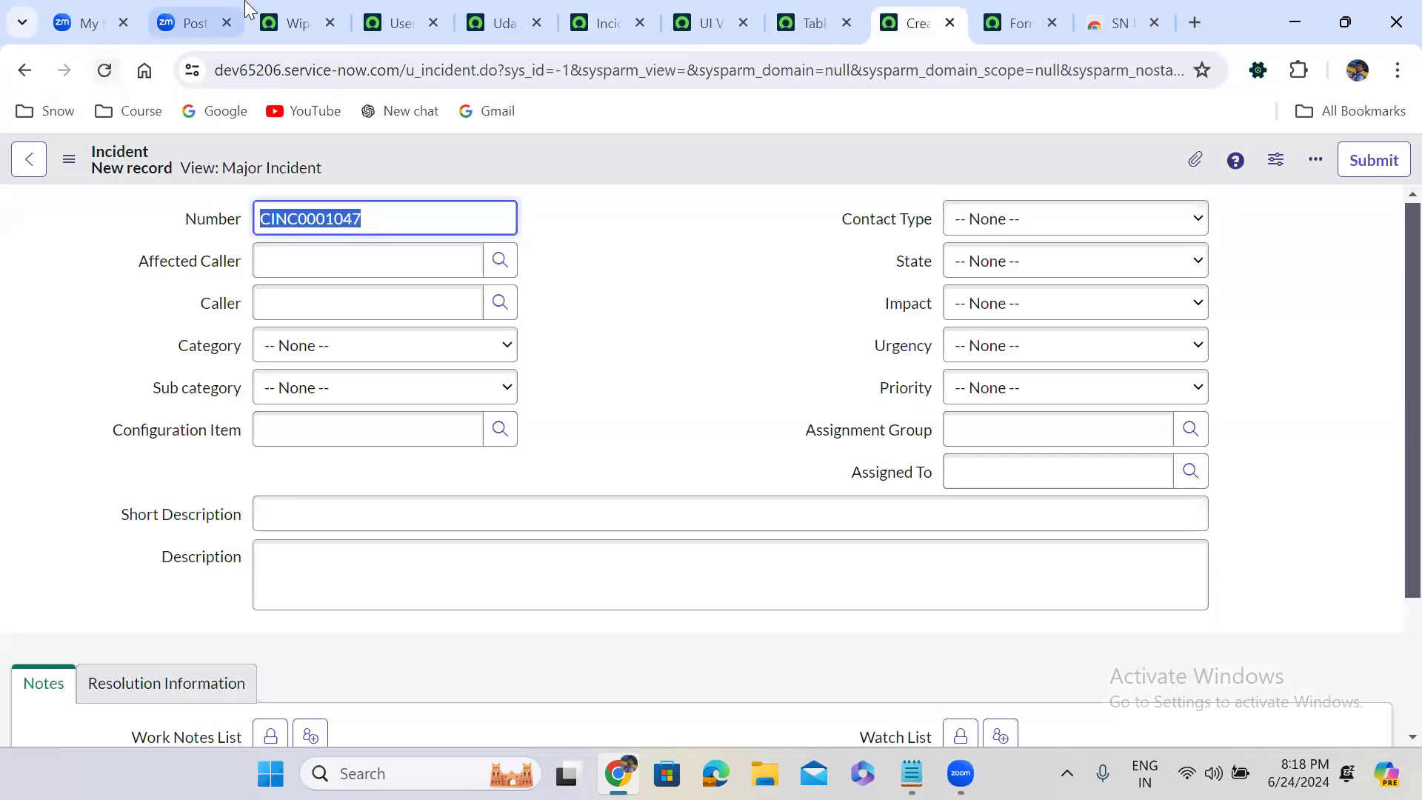
{"action": "left_click", "coordinate": [286, 5]}
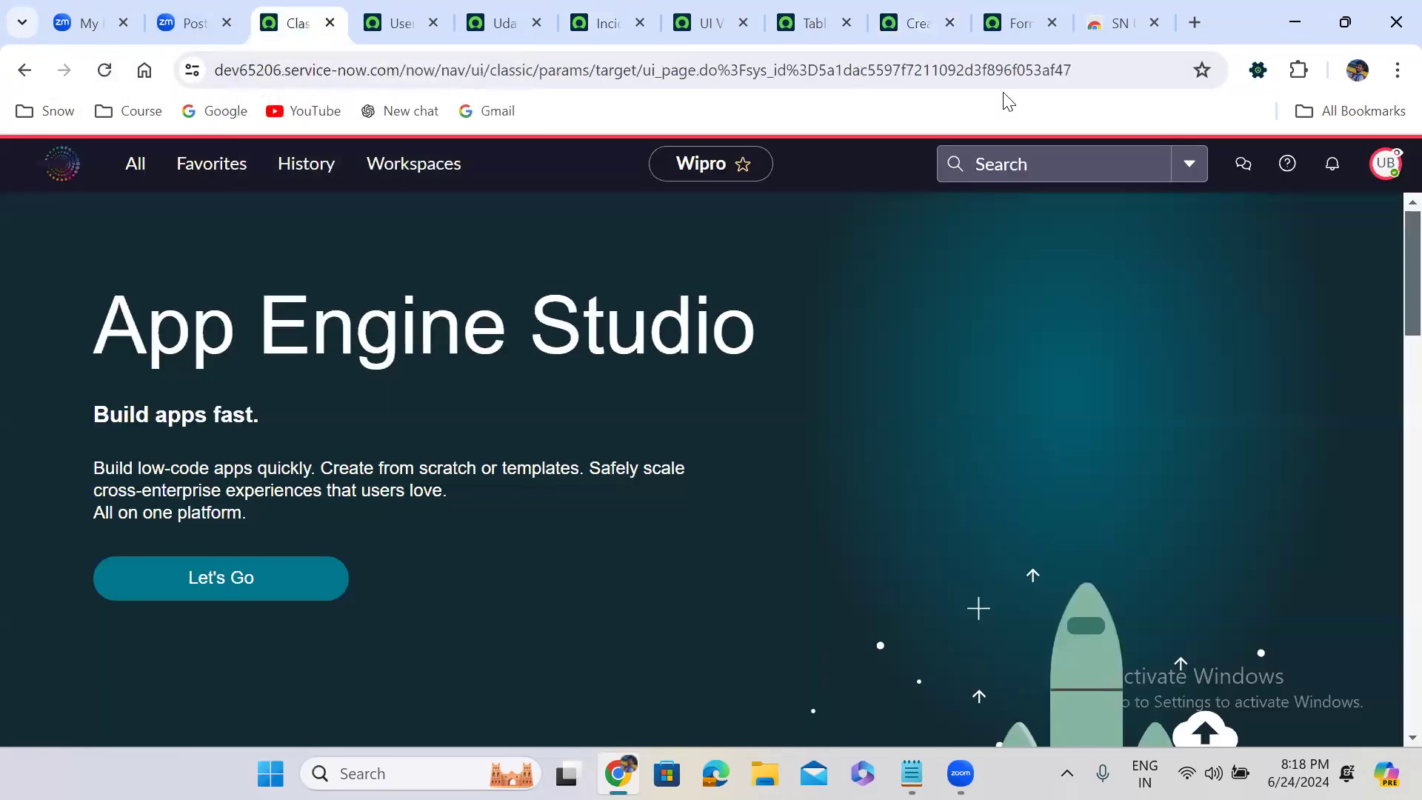
{"action": "left_click", "coordinate": [1387, 166]}
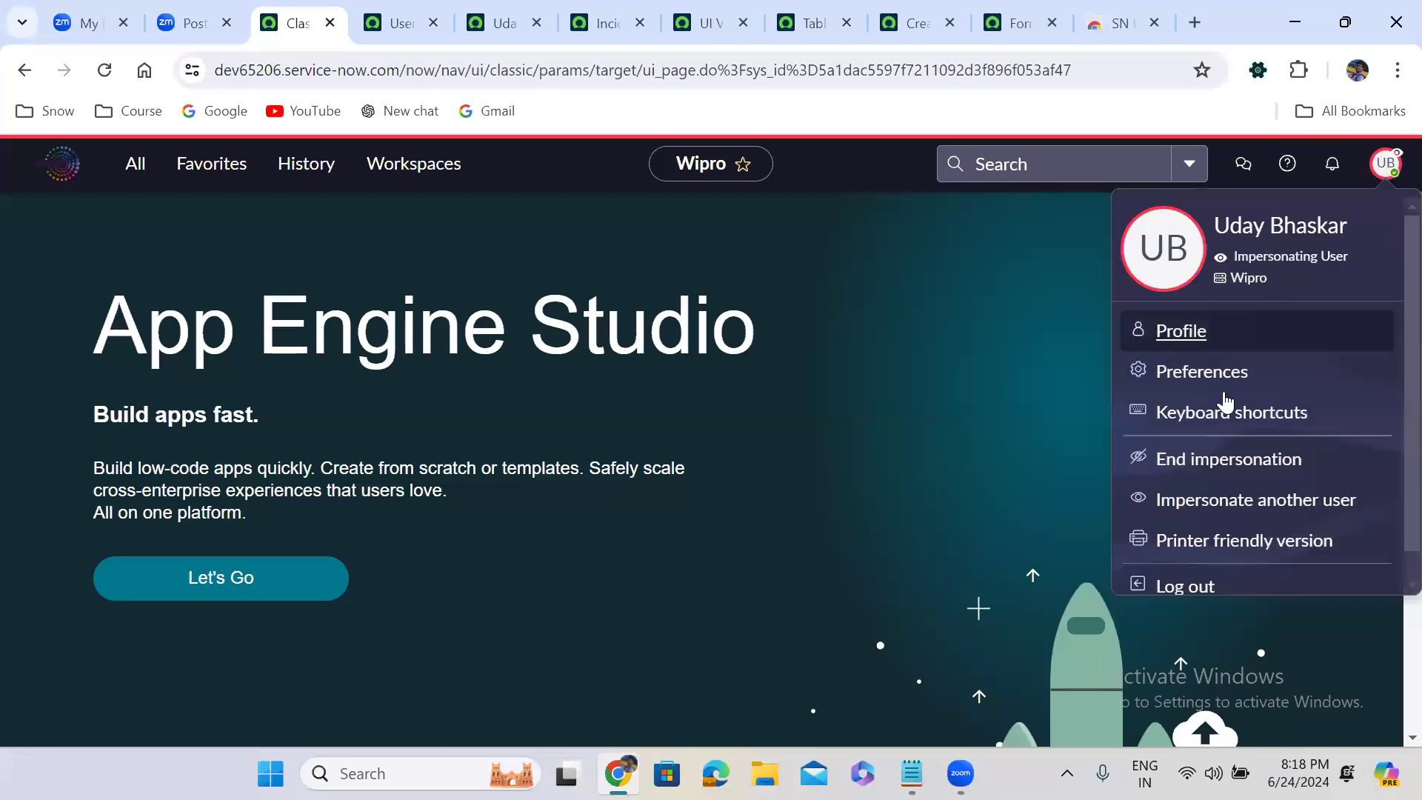
{"action": "left_click", "coordinate": [1209, 460]}
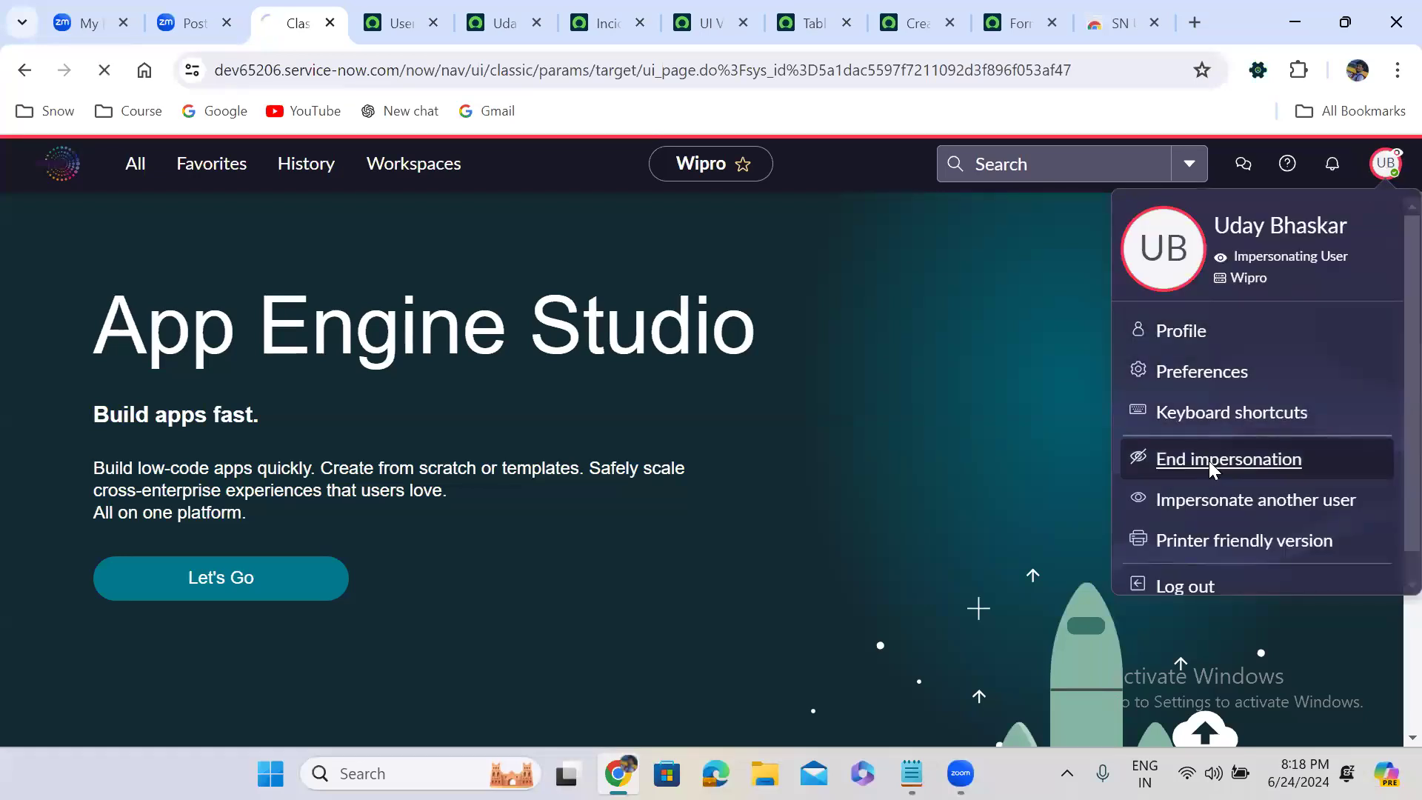
Remove the itil_admin role from the test user's role list and save the change
{"action": "left_click", "coordinate": [494, 22]}
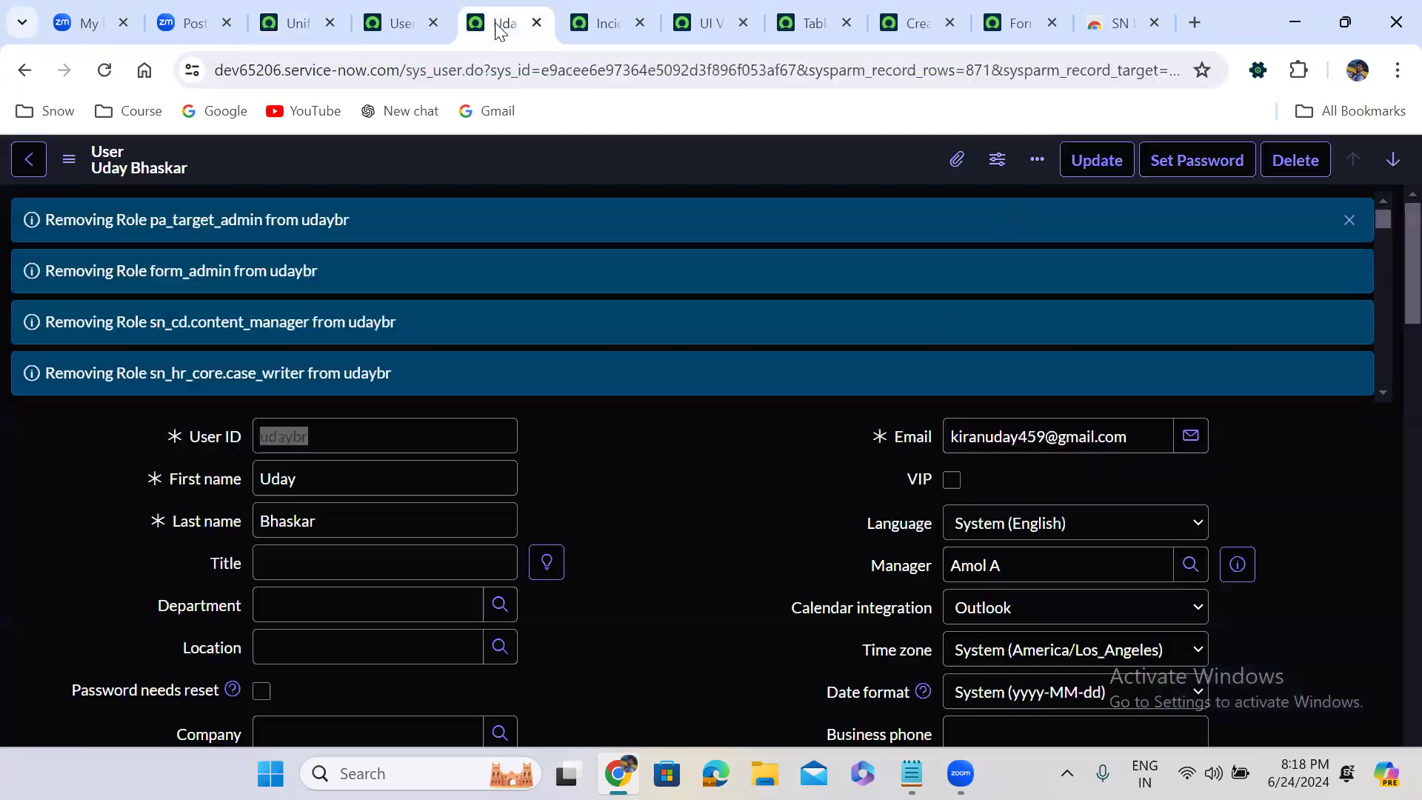
{"action": "left_click", "coordinate": [1351, 222]}
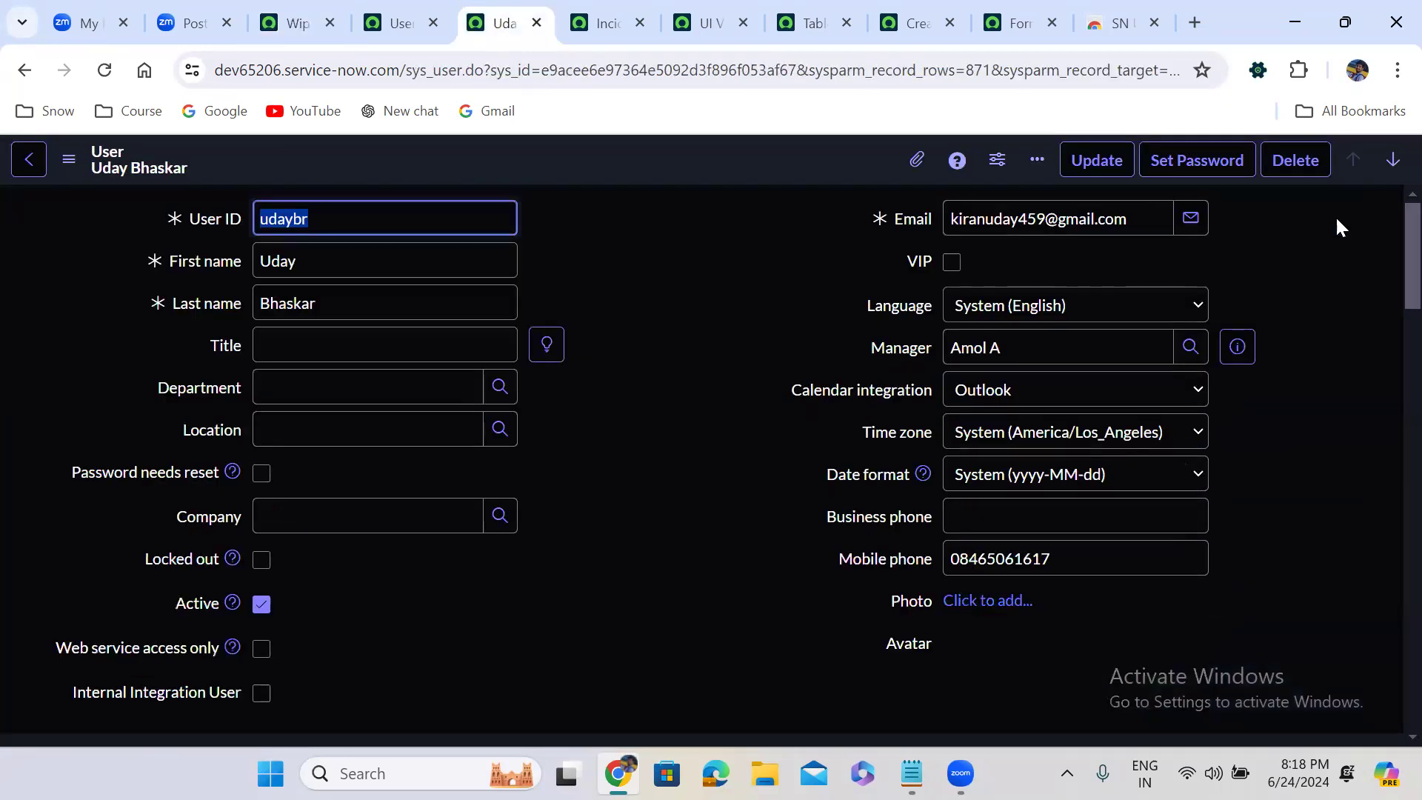
{"action": "scroll", "coordinate": [610, 565], "scroll_direction": "down", "scroll_amount": 8}
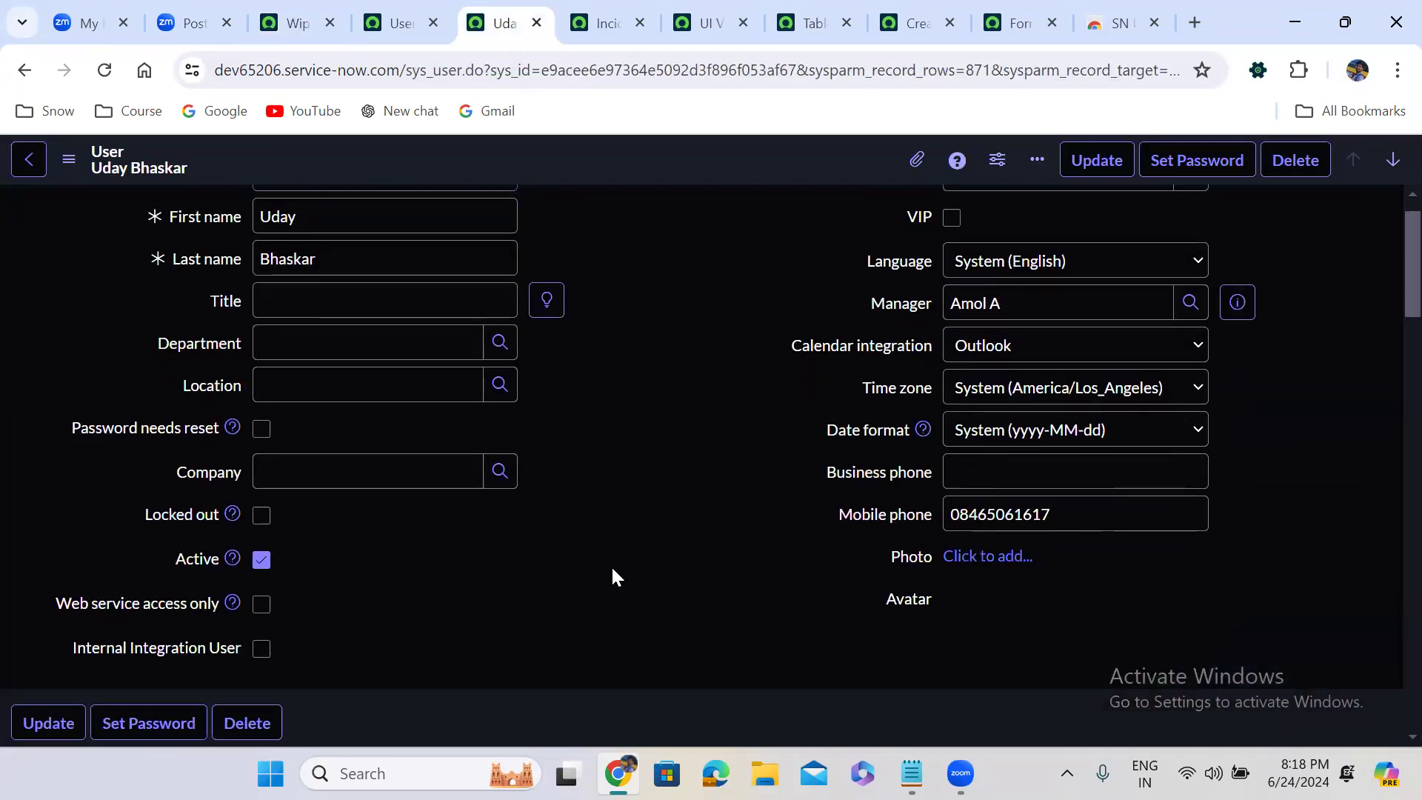
{"action": "scroll", "coordinate": [611, 566], "scroll_direction": "down", "scroll_amount": 1}
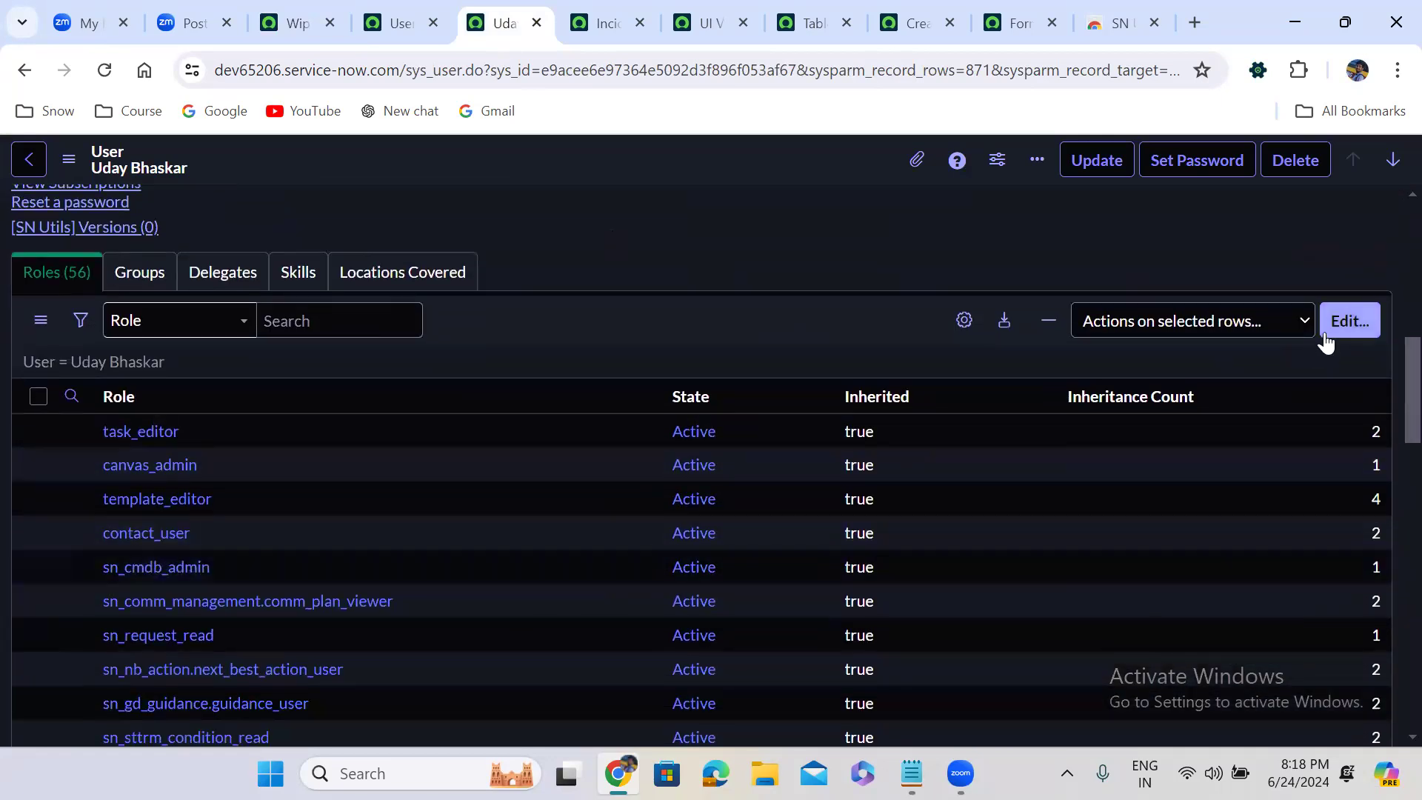
{"action": "left_click", "coordinate": [1350, 320]}
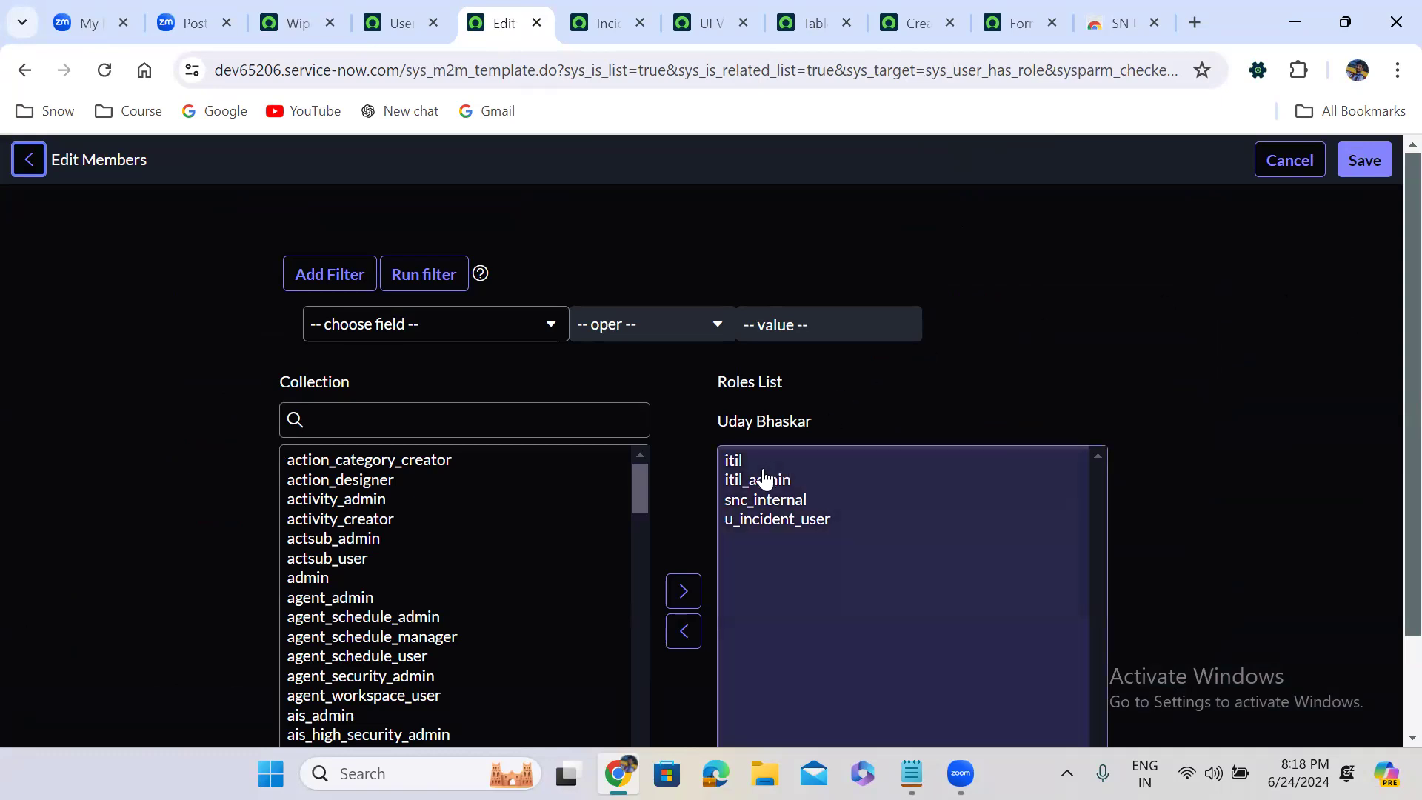
{"action": "left_click", "coordinate": [765, 482]}
{"action": "left_click", "coordinate": [683, 630]}
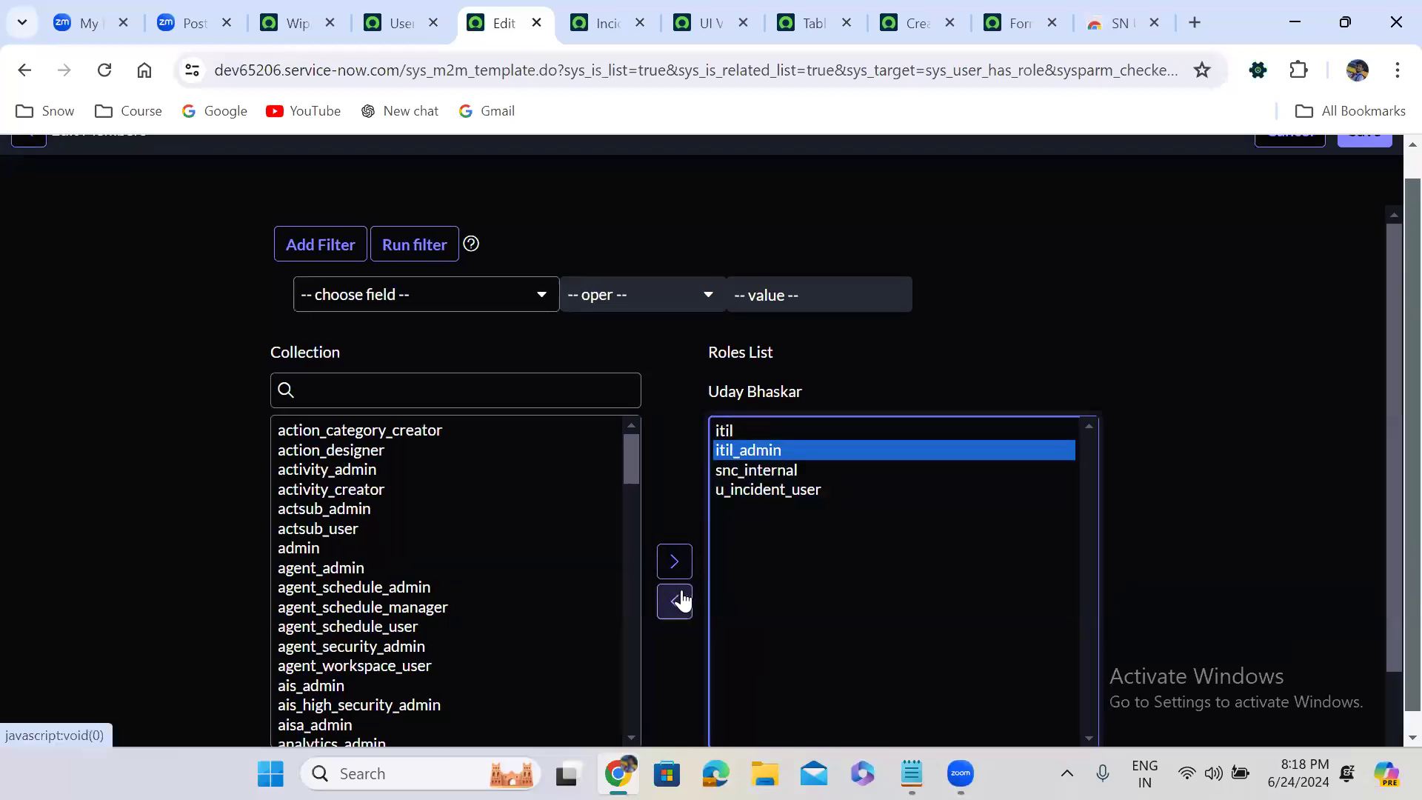
{"action": "scroll", "coordinate": [1393, 164], "scroll_direction": "up", "scroll_amount": 1}
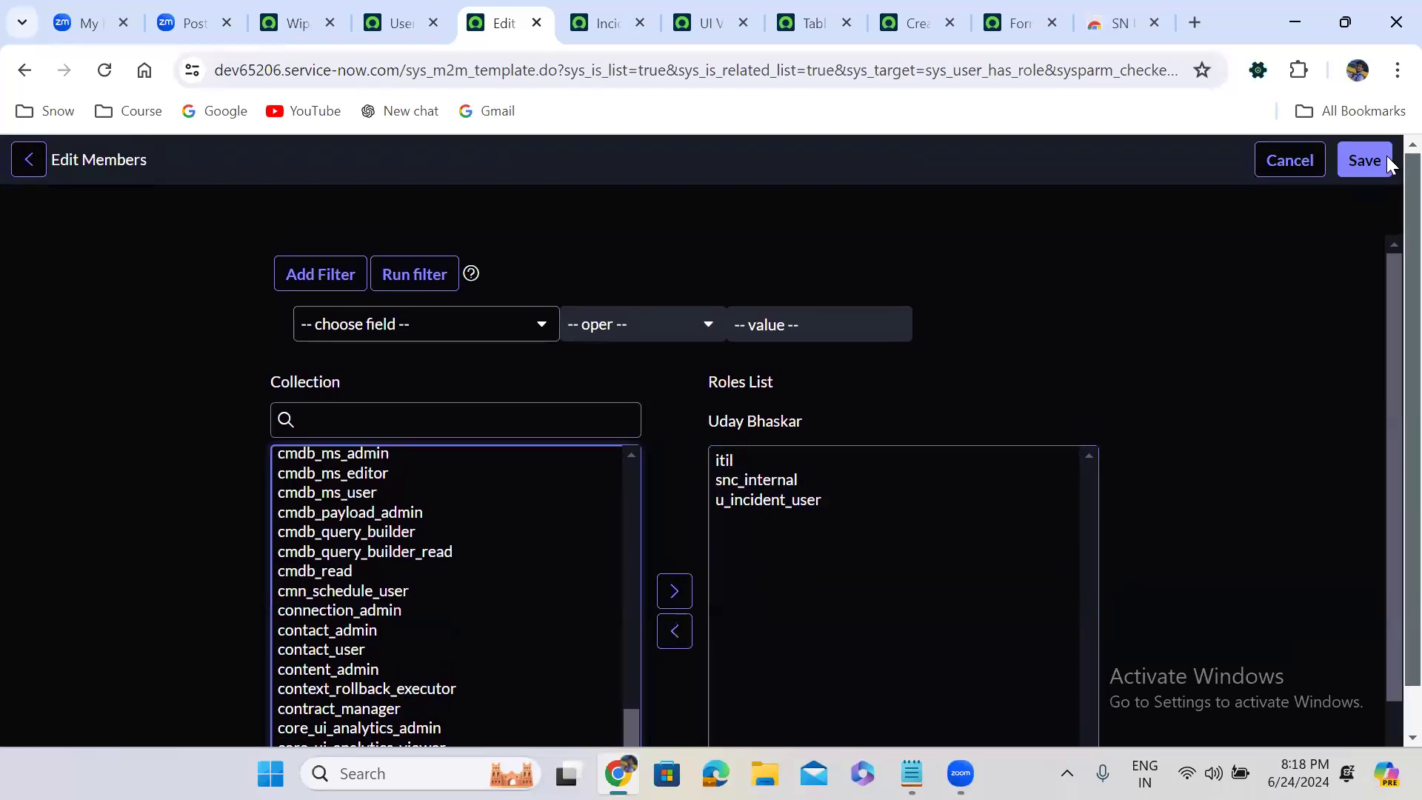
{"action": "left_click", "coordinate": [1364, 161]}
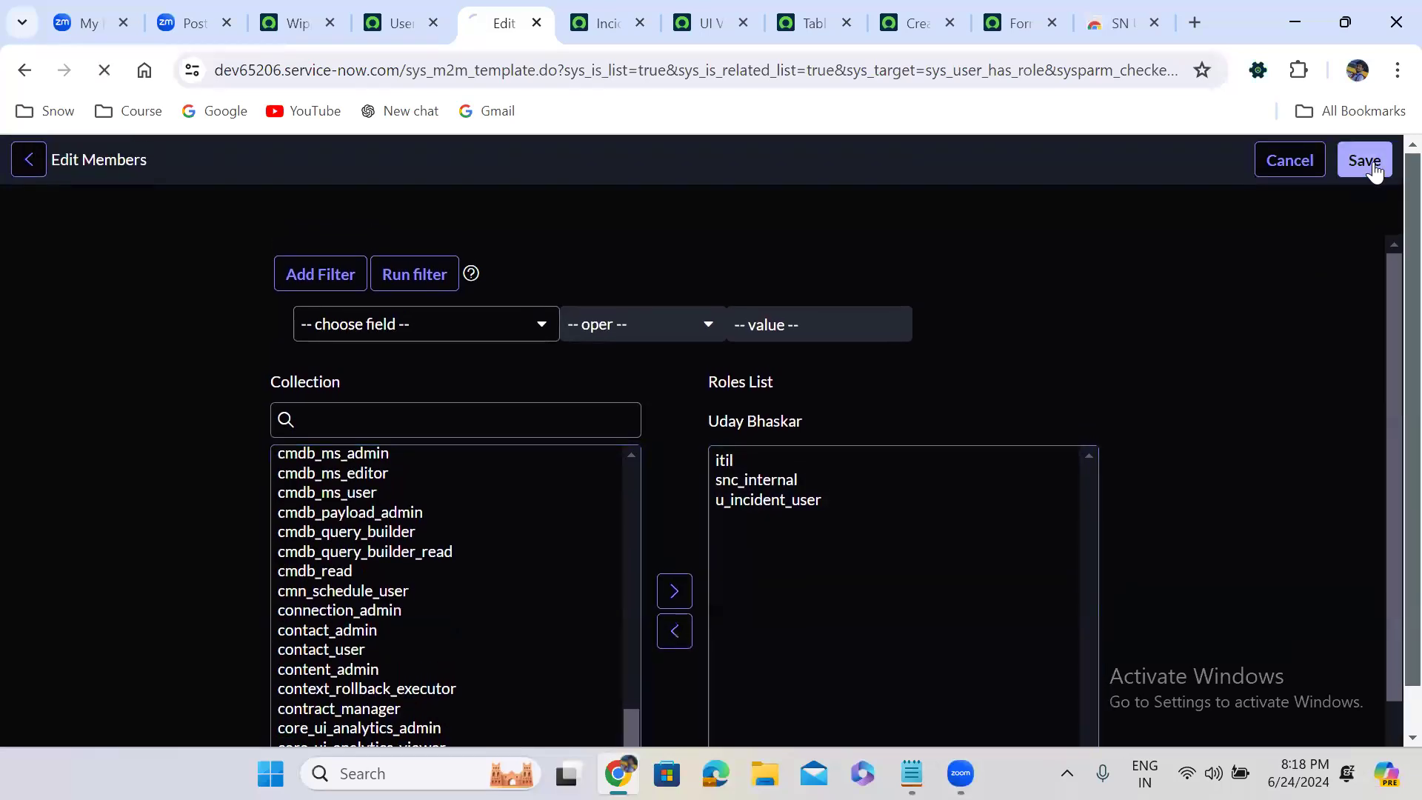
Impersonate the test user again without the itil_admin role, finding the account by its user ID
{"action": "left_click", "coordinate": [298, 24]}
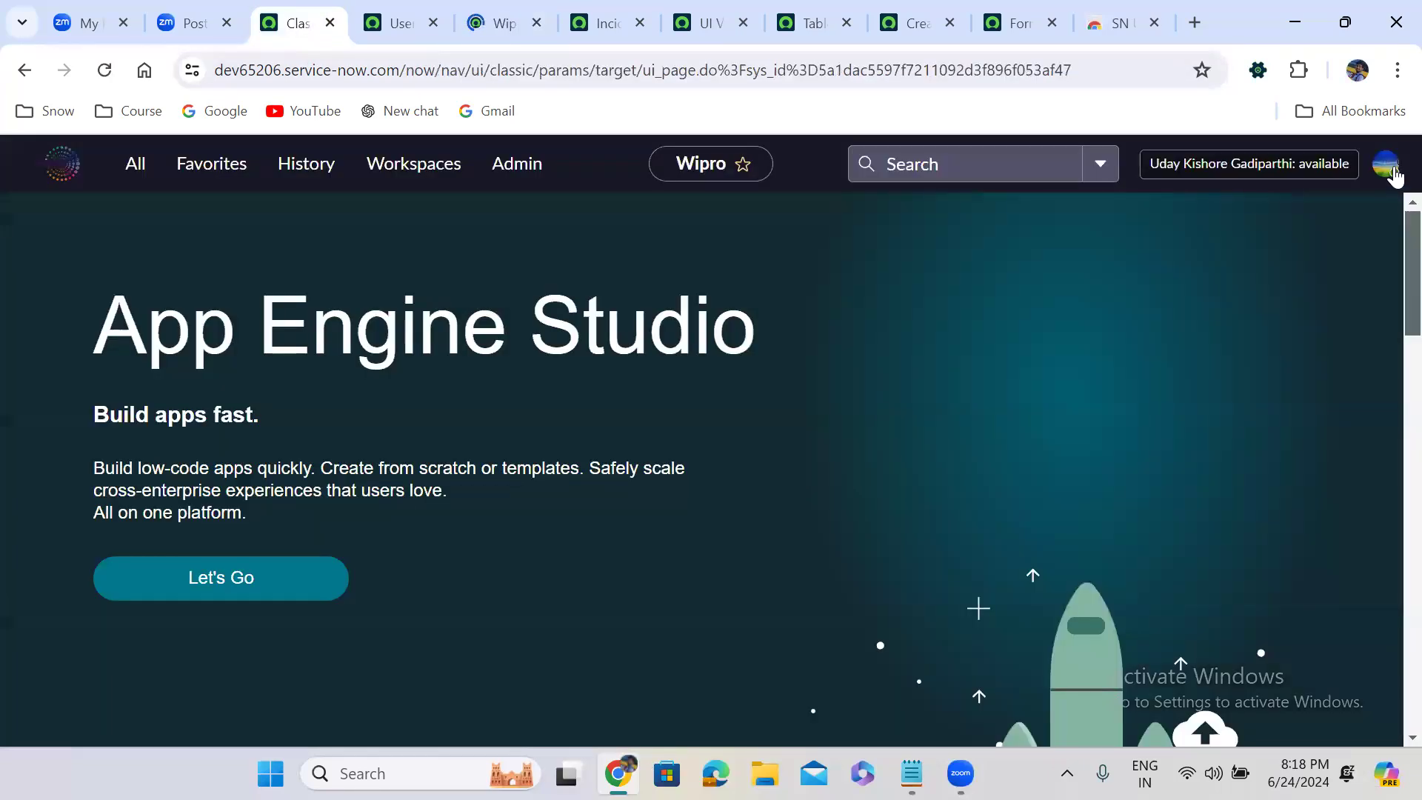
{"action": "left_click", "coordinate": [1385, 165]}
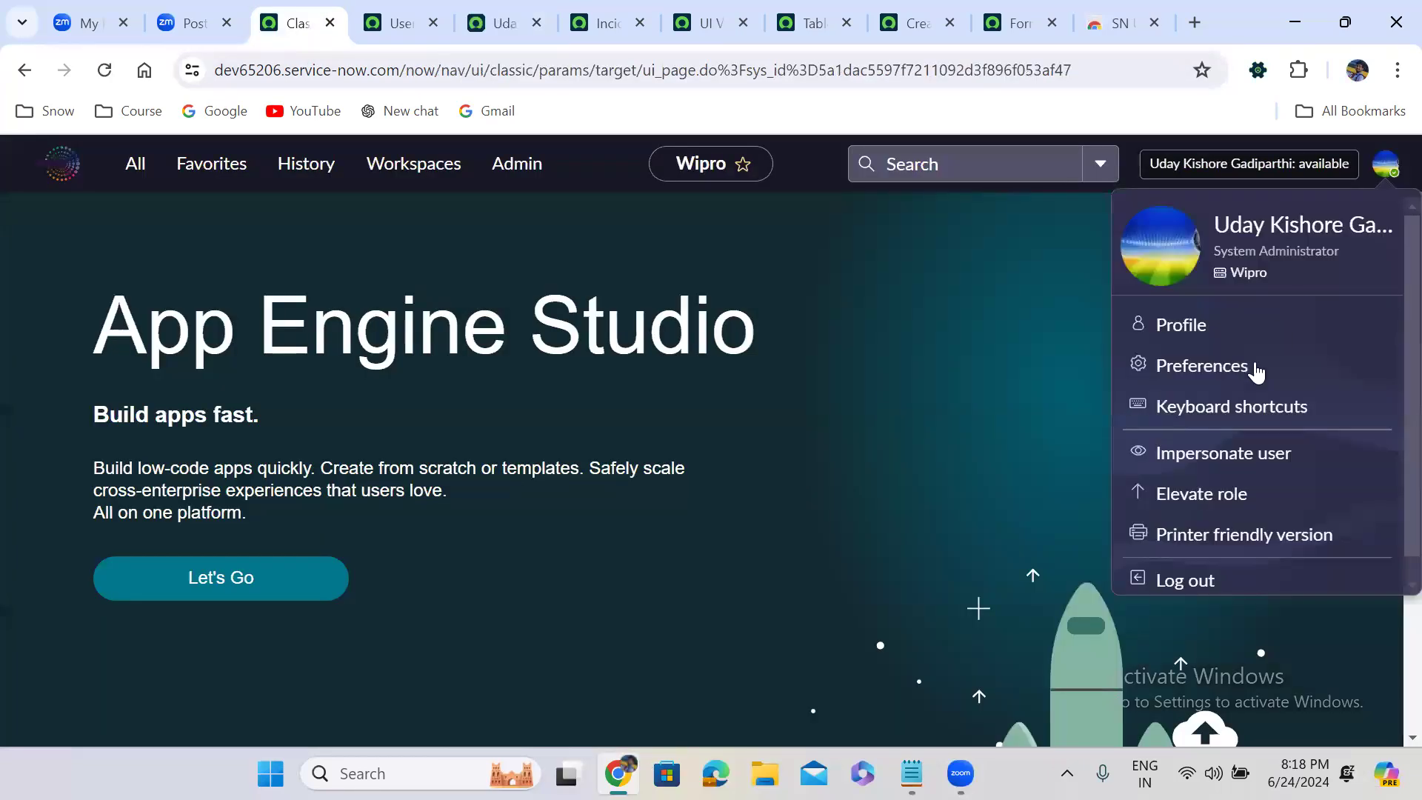
{"action": "left_click", "coordinate": [1227, 450]}
{"action": "left_click", "coordinate": [577, 295]}
{"action": "type", "text": "udaybr"}
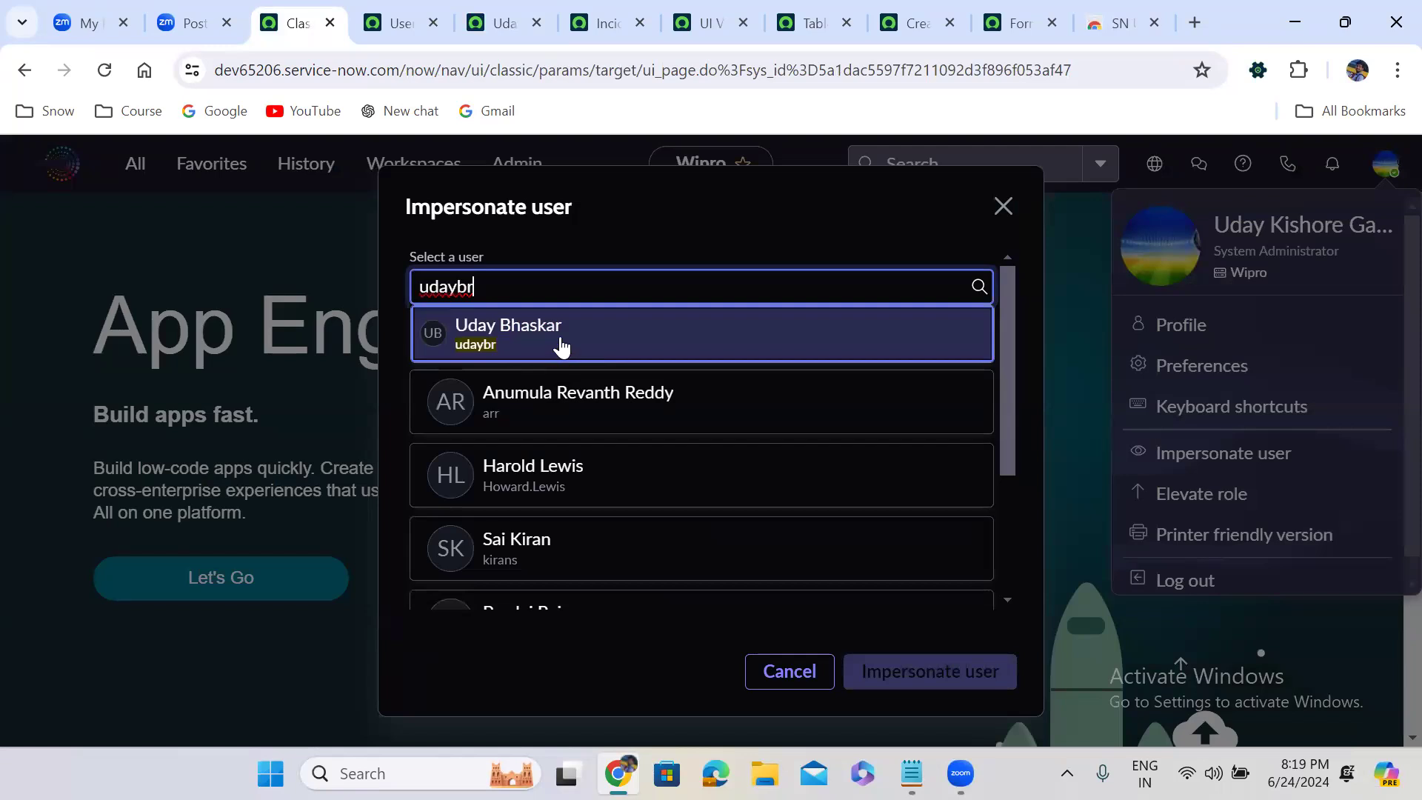
{"action": "left_click", "coordinate": [562, 346]}
{"action": "left_click", "coordinate": [928, 685]}
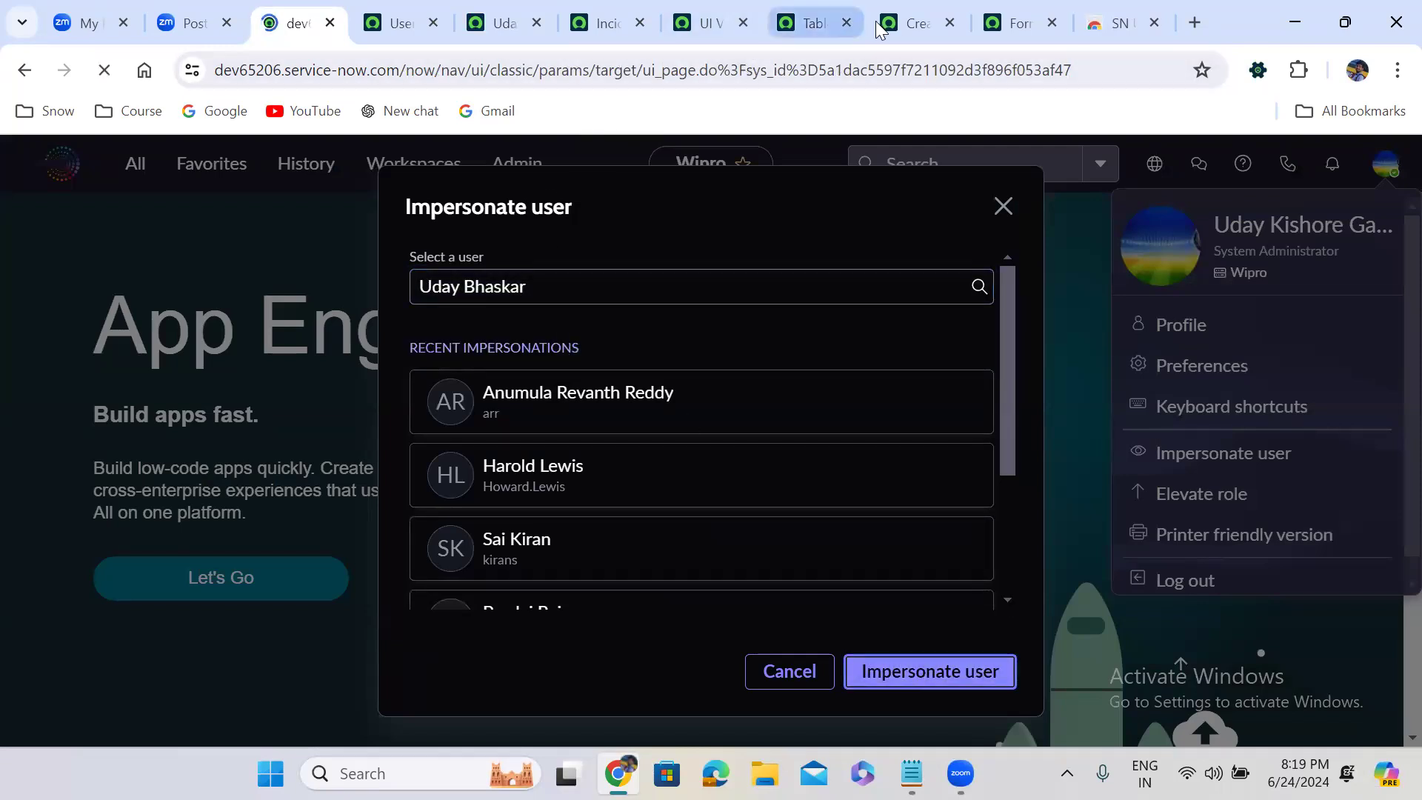
Reload the new Incident form to check which view the itil role gets, and end the impersonation
{"action": "left_click", "coordinate": [908, 23]}
{"action": "left_click", "coordinate": [105, 69]}
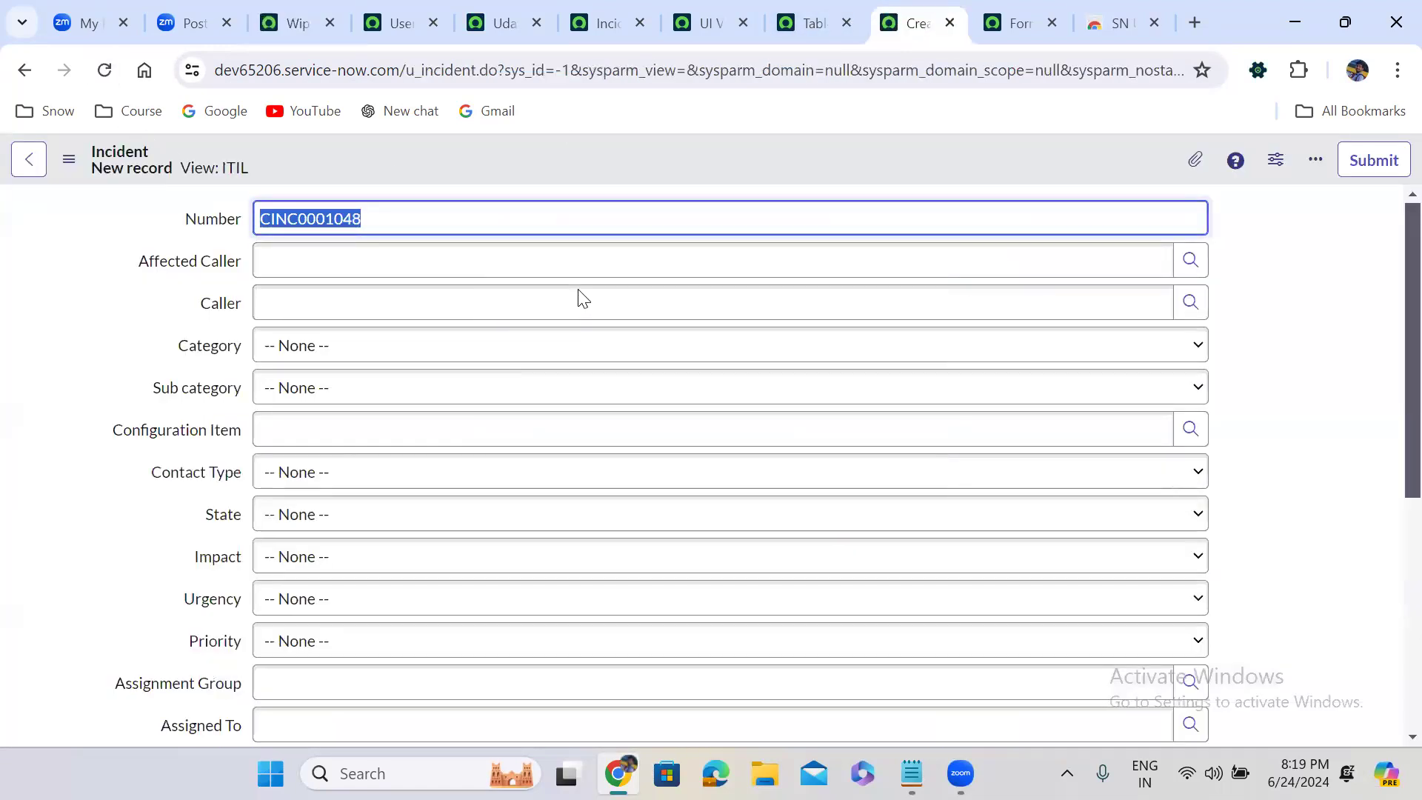
{"action": "left_click", "coordinate": [290, 16]}
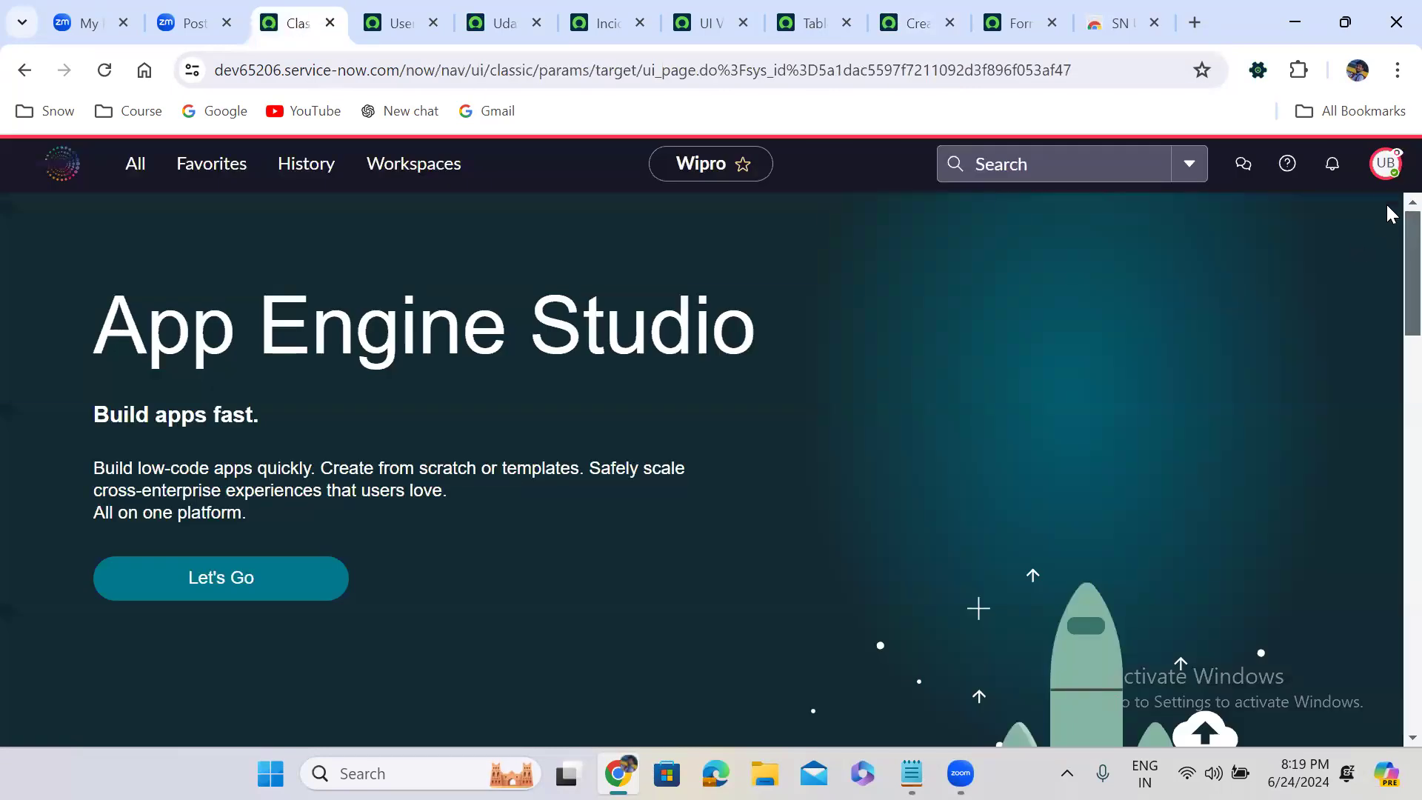
{"action": "left_click", "coordinate": [1389, 170]}
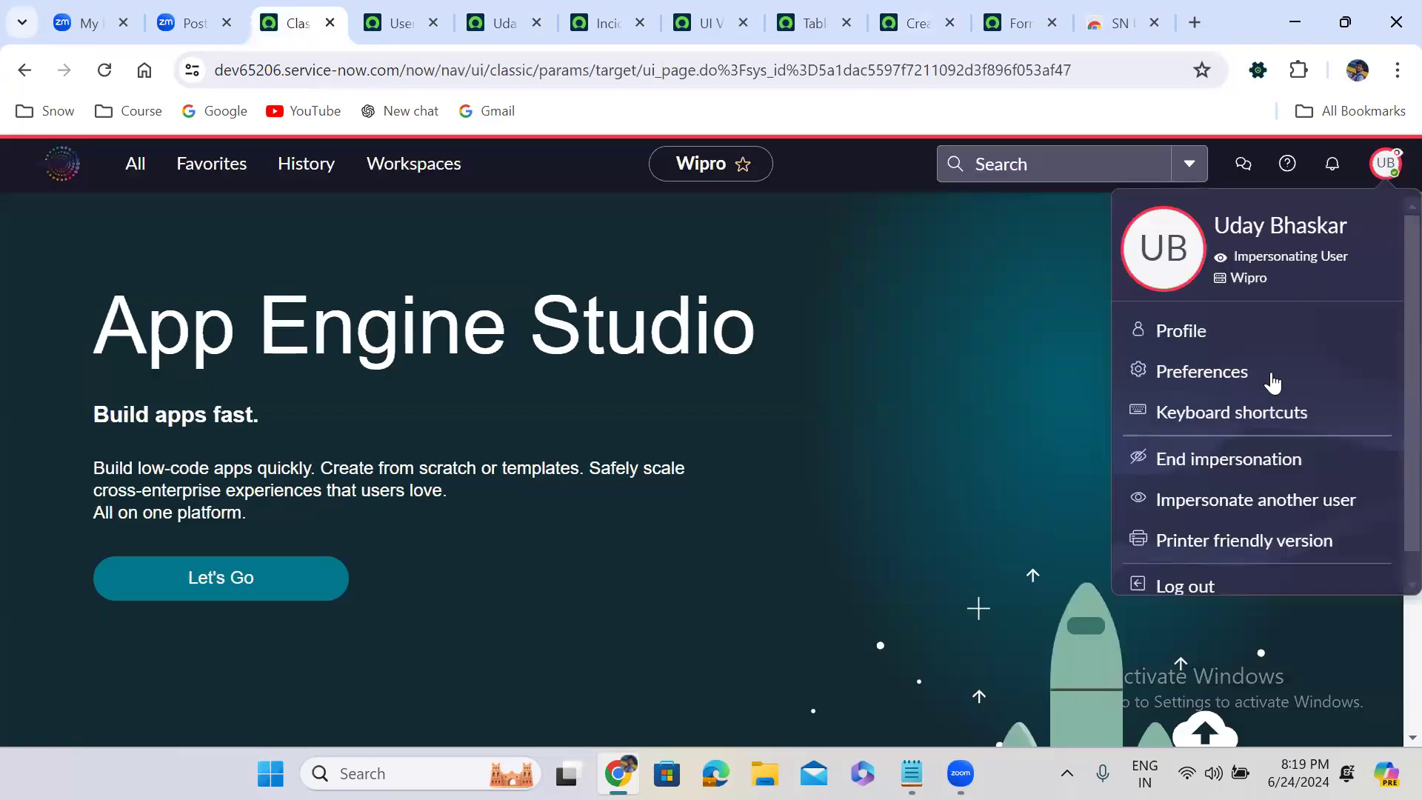
{"action": "left_click", "coordinate": [1232, 471]}
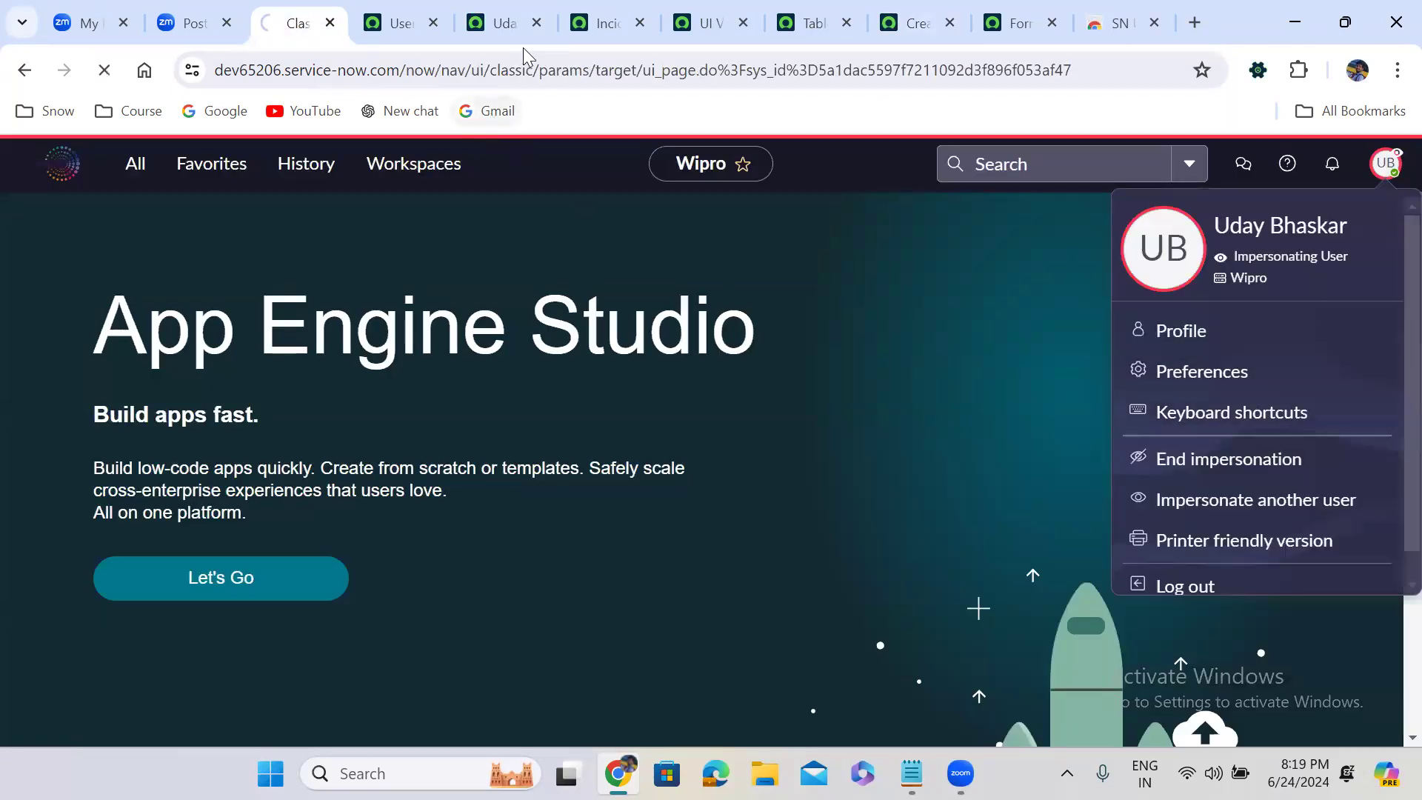
Remove the itil role from the test user's role list and save the change
{"action": "left_click", "coordinate": [501, 16]}
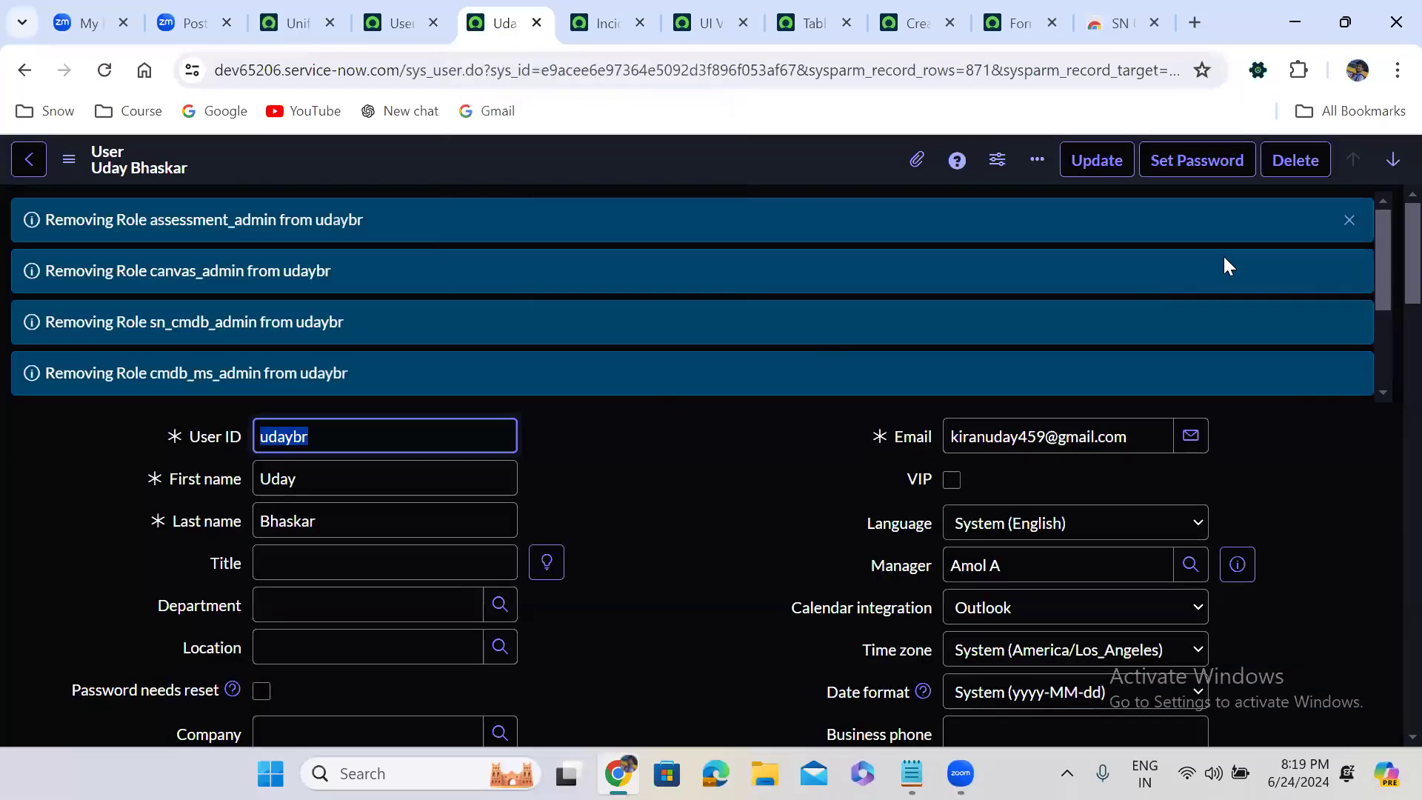
{"action": "left_click", "coordinate": [1348, 220]}
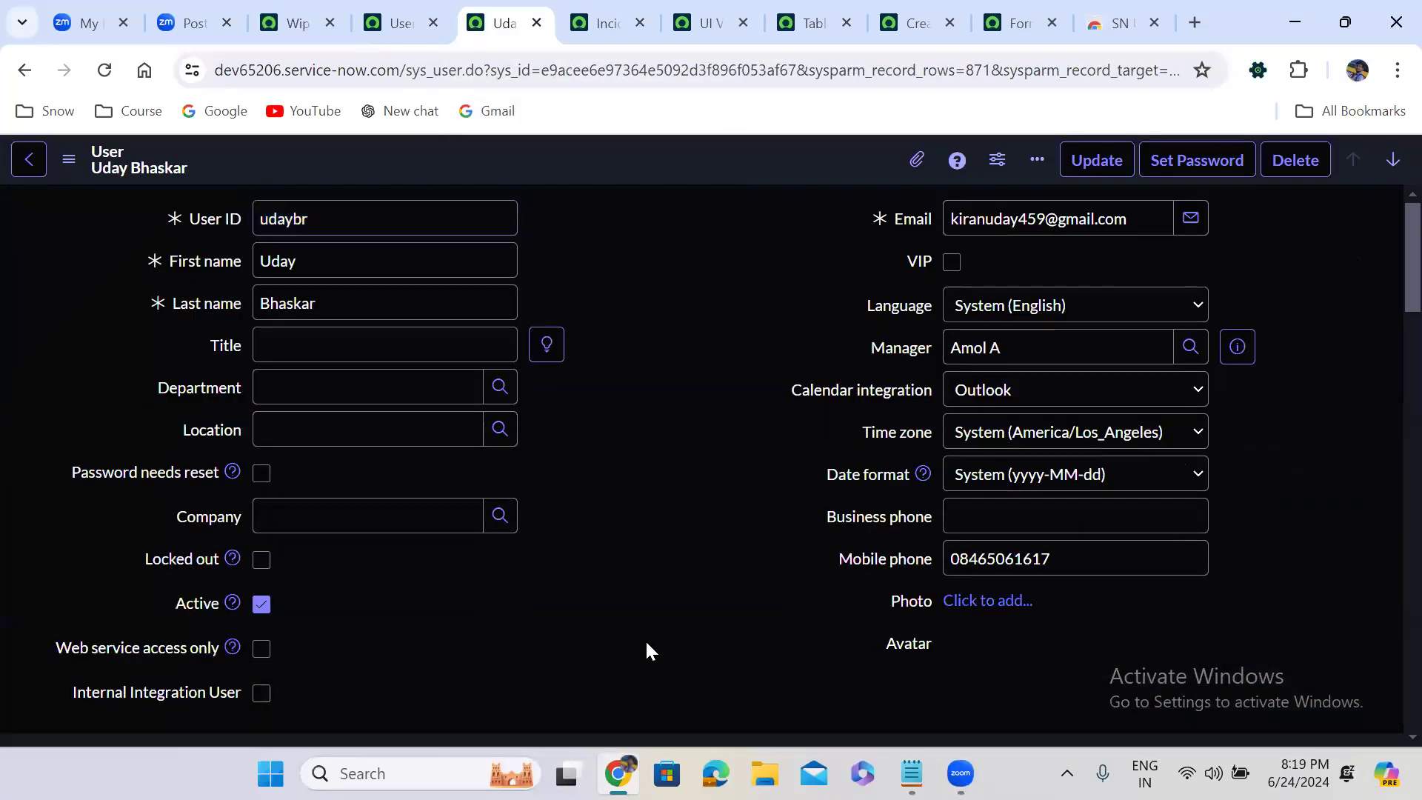
{"action": "scroll", "coordinate": [646, 646], "scroll_direction": "down", "scroll_amount": 1}
{"action": "scroll", "coordinate": [646, 643], "scroll_direction": "down", "scroll_amount": 10}
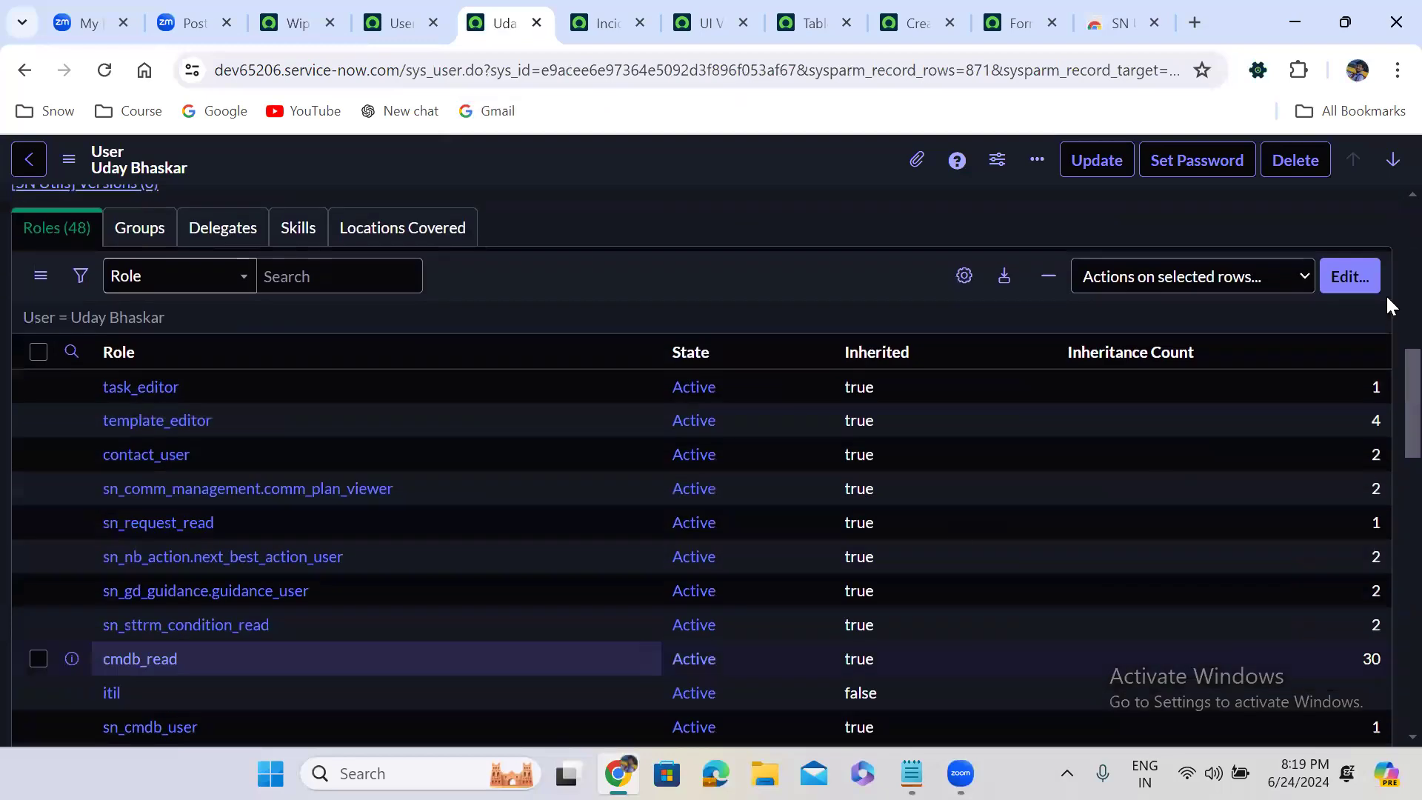
{"action": "left_click", "coordinate": [1340, 279]}
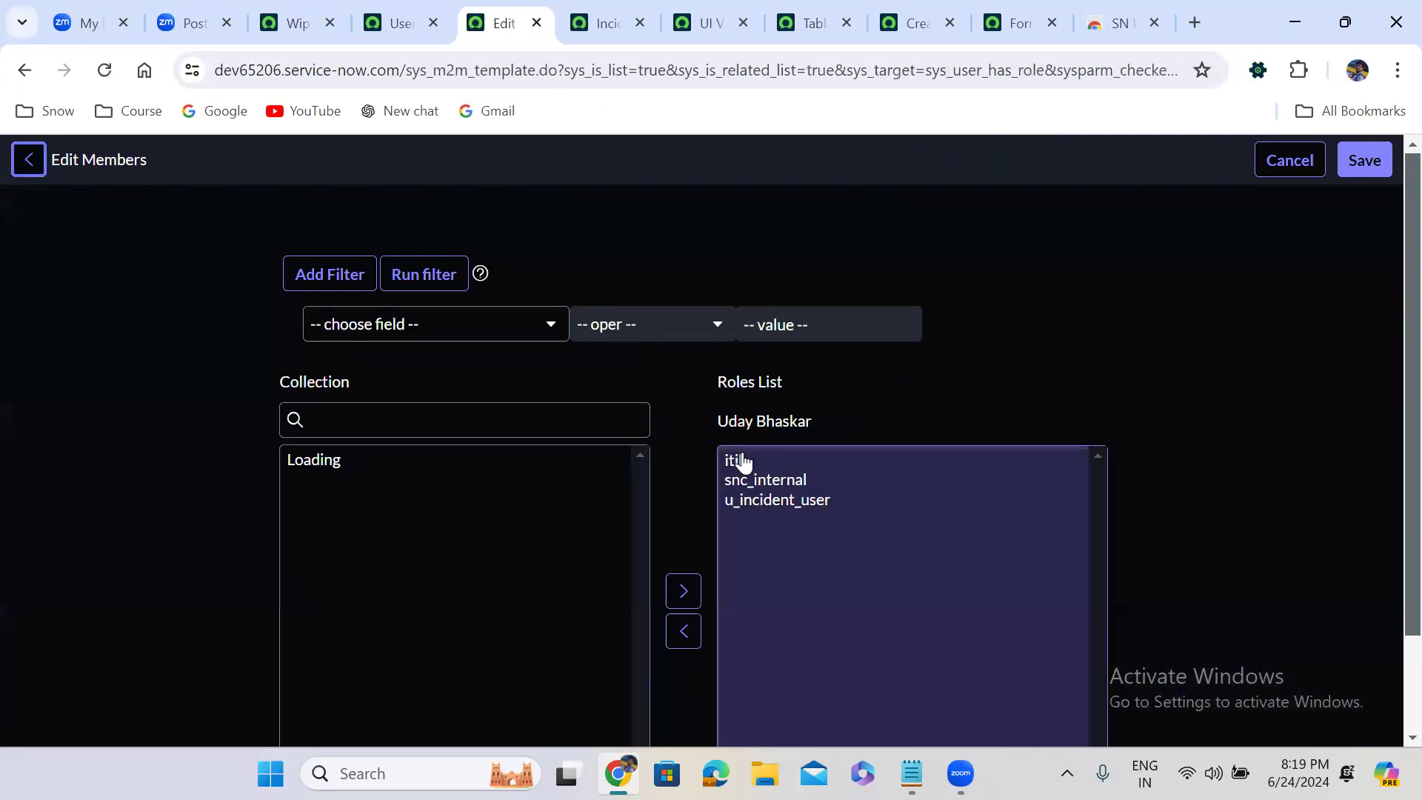
{"action": "left_click", "coordinate": [742, 459]}
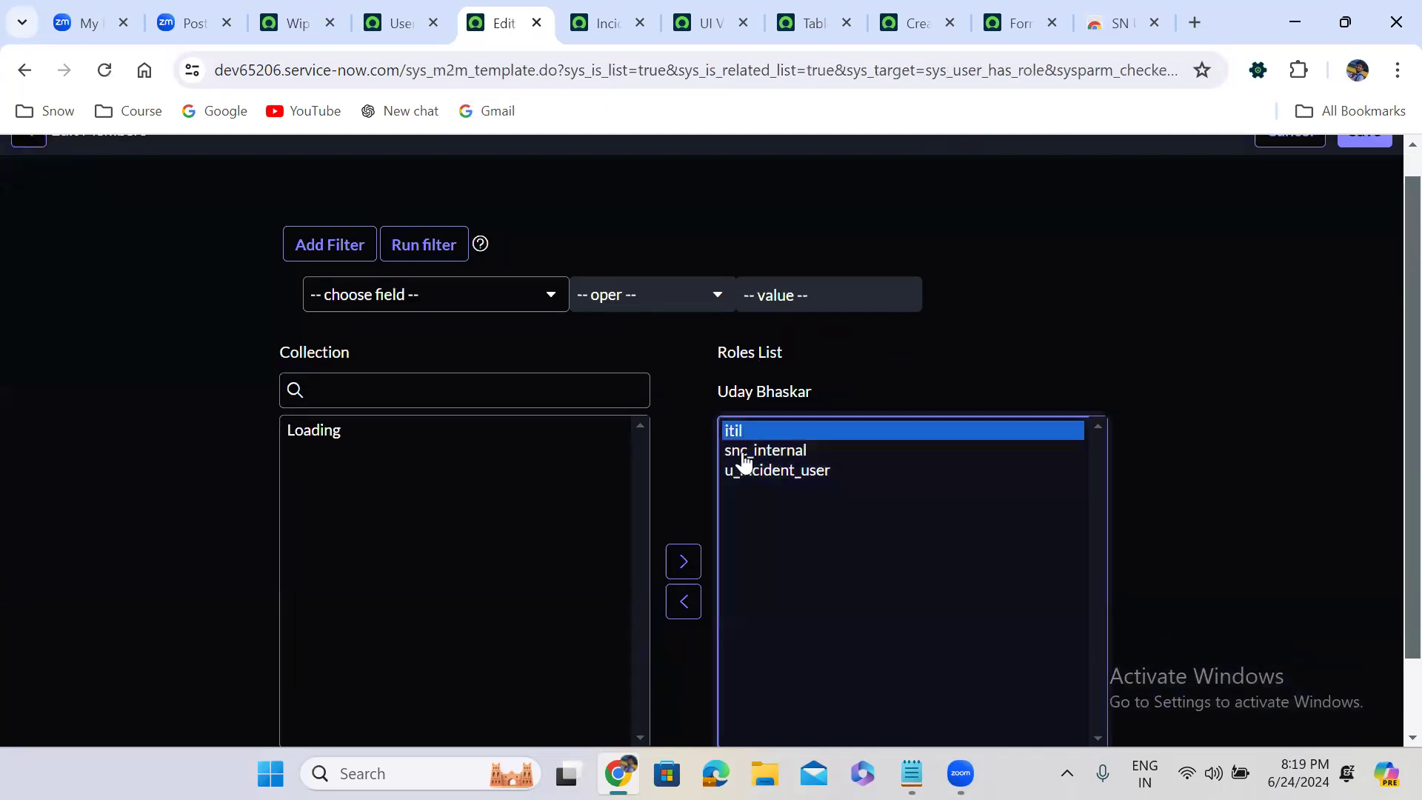
{"action": "left_click", "coordinate": [683, 602]}
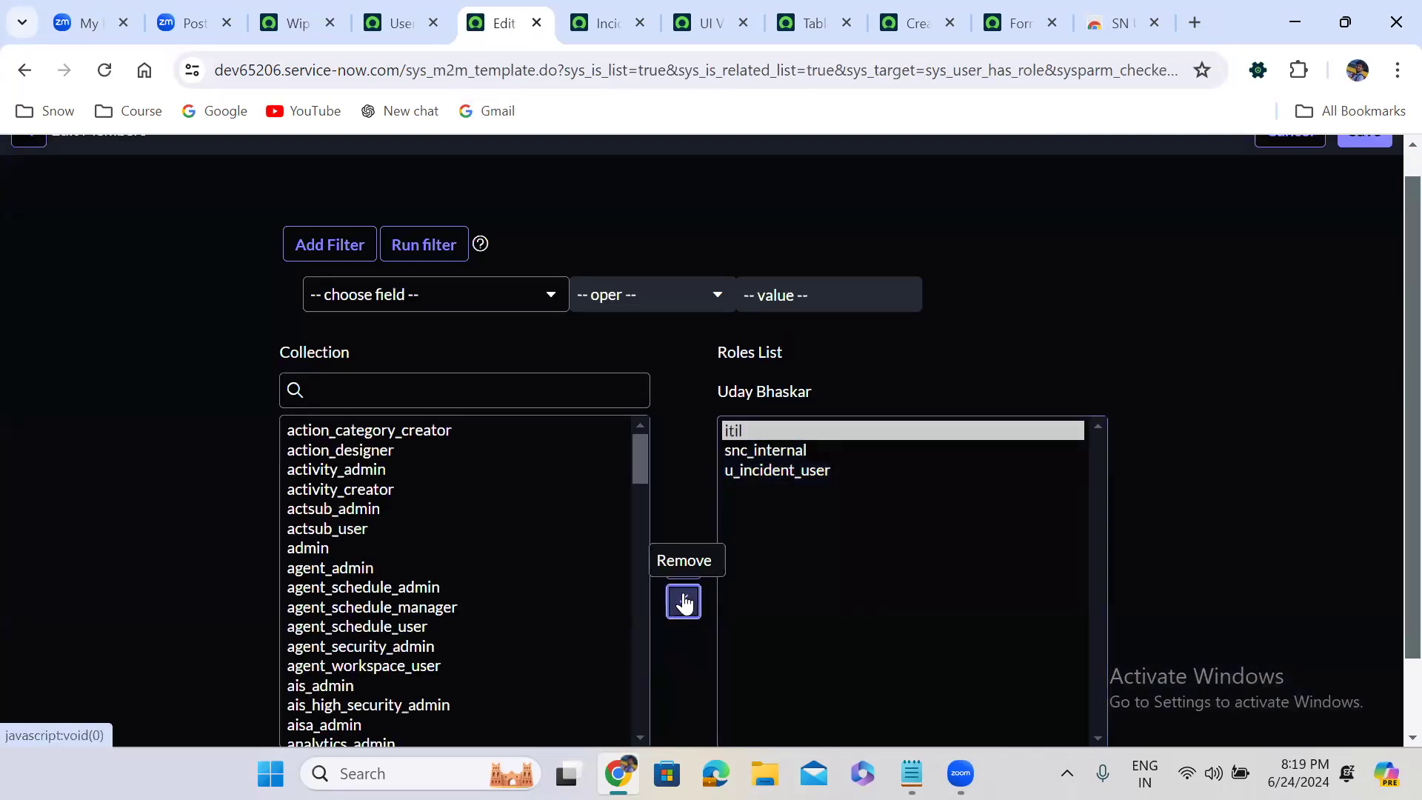
{"action": "scroll", "coordinate": [1386, 163], "scroll_direction": "up", "scroll_amount": 1}
{"action": "left_click", "coordinate": [1369, 156]}
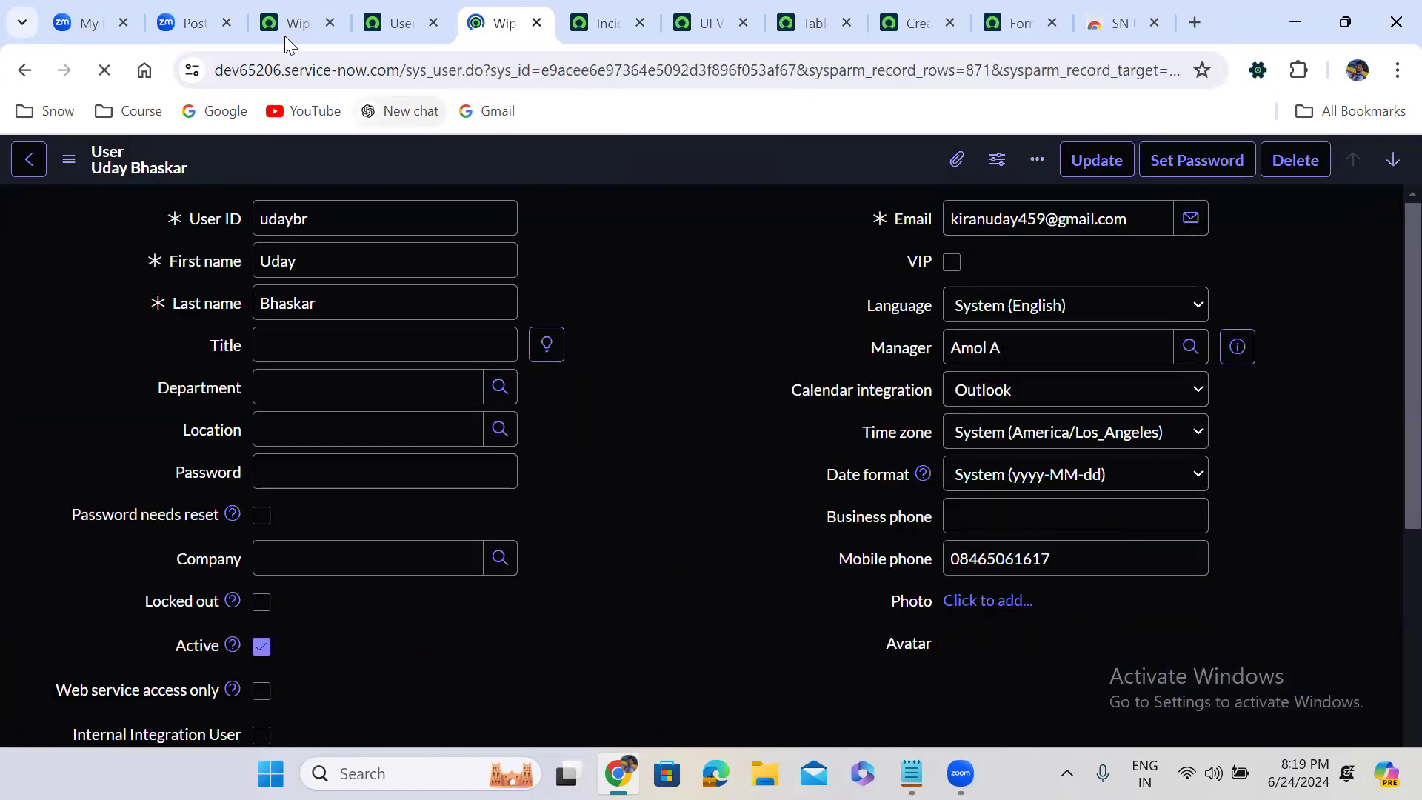
Impersonate the test user once more without the itil role, finding the account by its user ID
{"action": "left_click", "coordinate": [274, 5]}
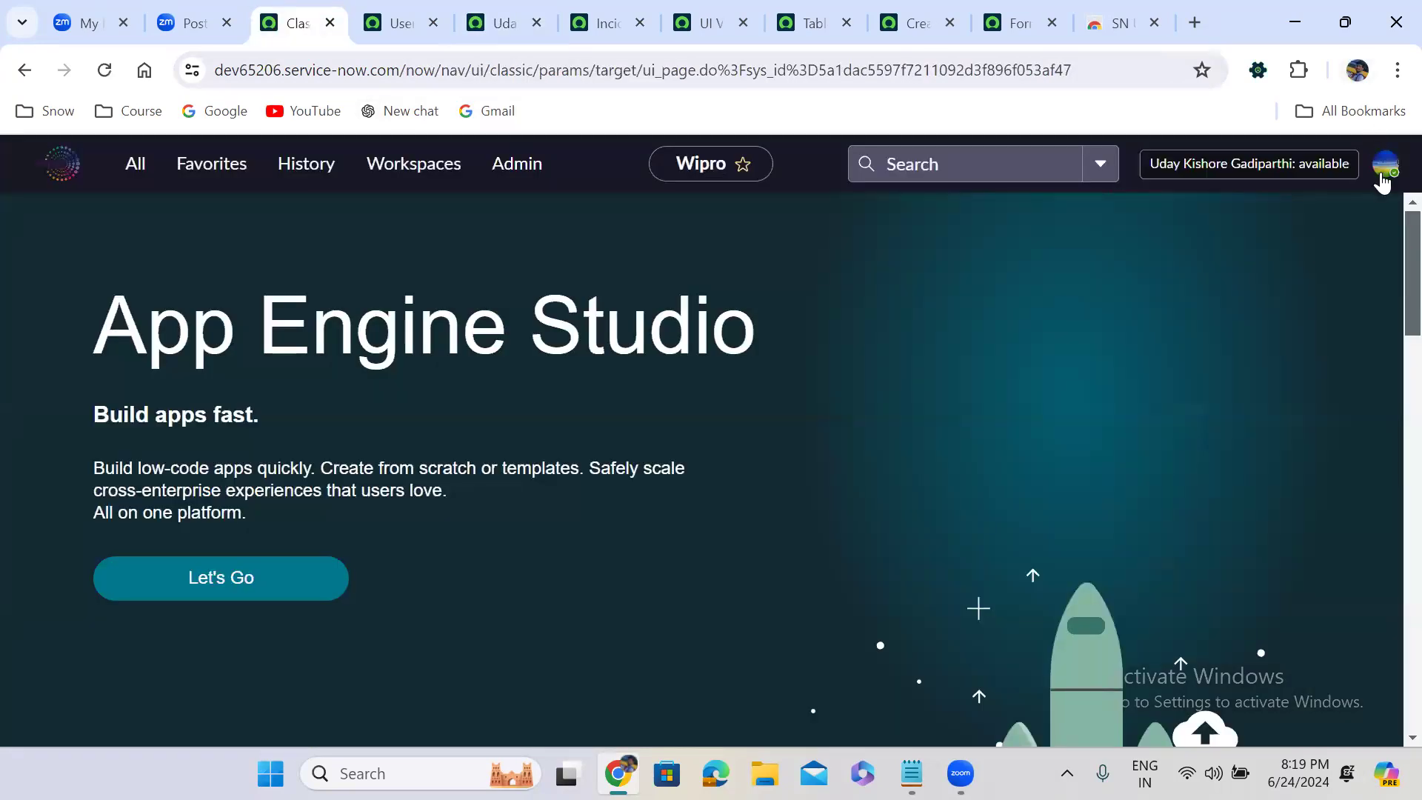
{"action": "left_click", "coordinate": [1382, 178]}
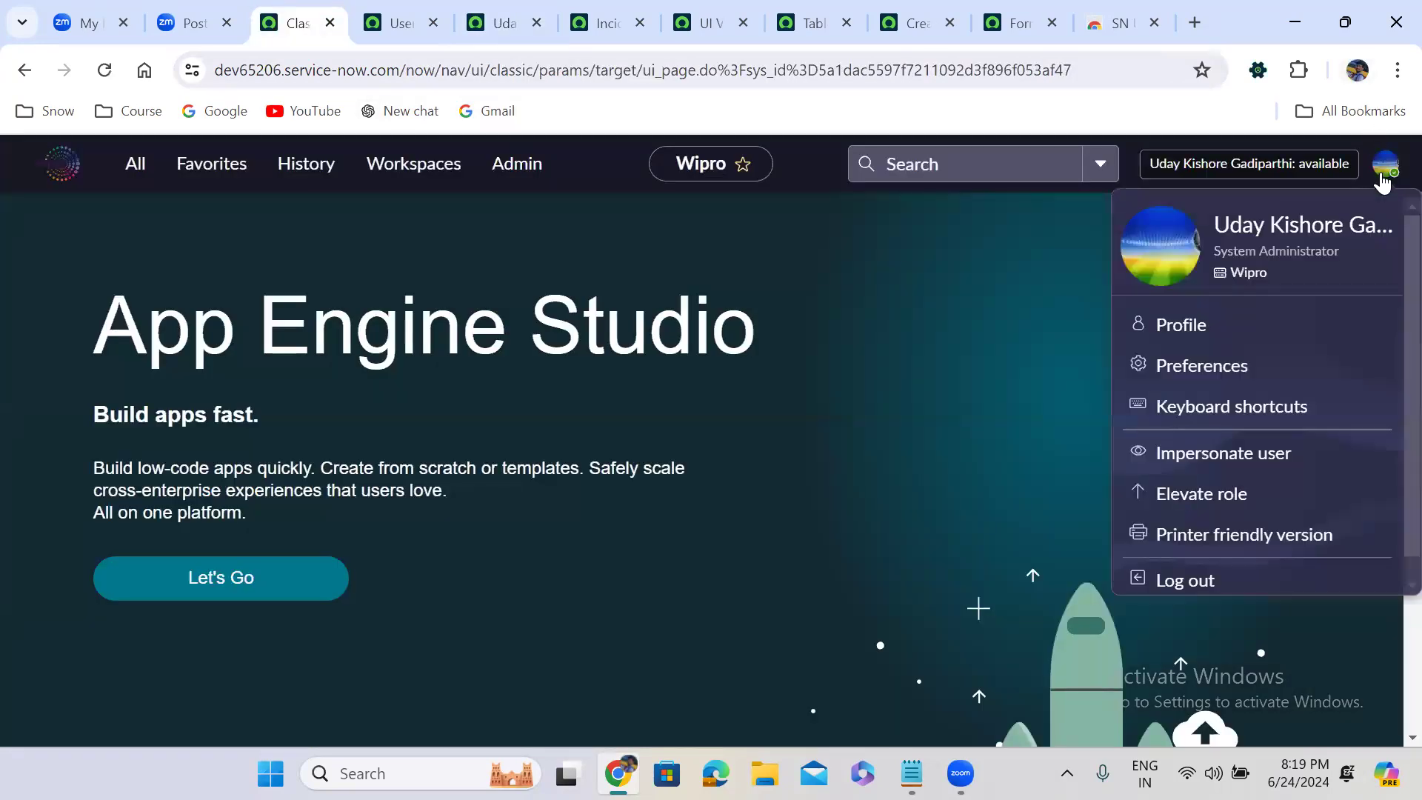
{"action": "left_click", "coordinate": [1233, 454]}
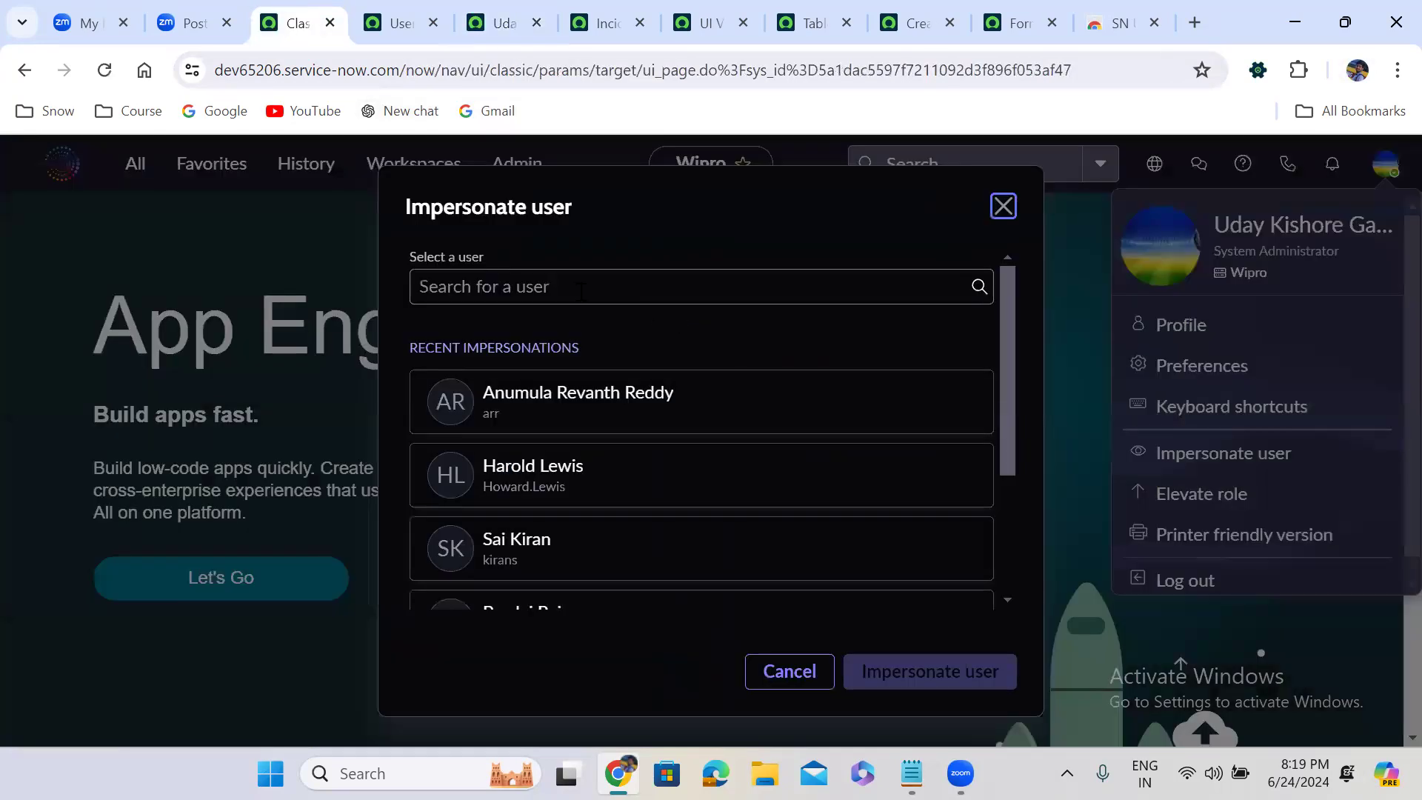
{"action": "left_click", "coordinate": [527, 286]}
{"action": "type", "text": "uday"}
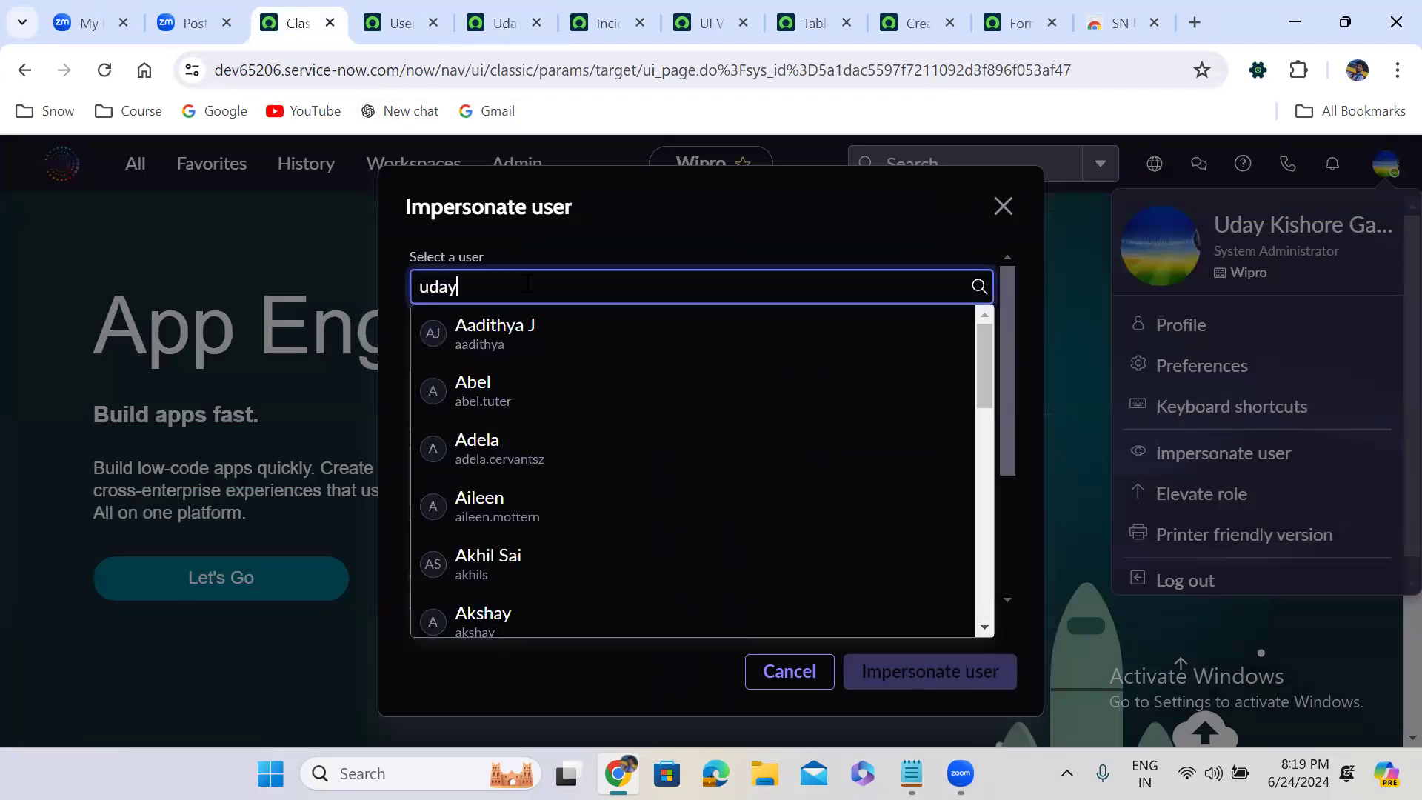
{"action": "type", "text": "br"}
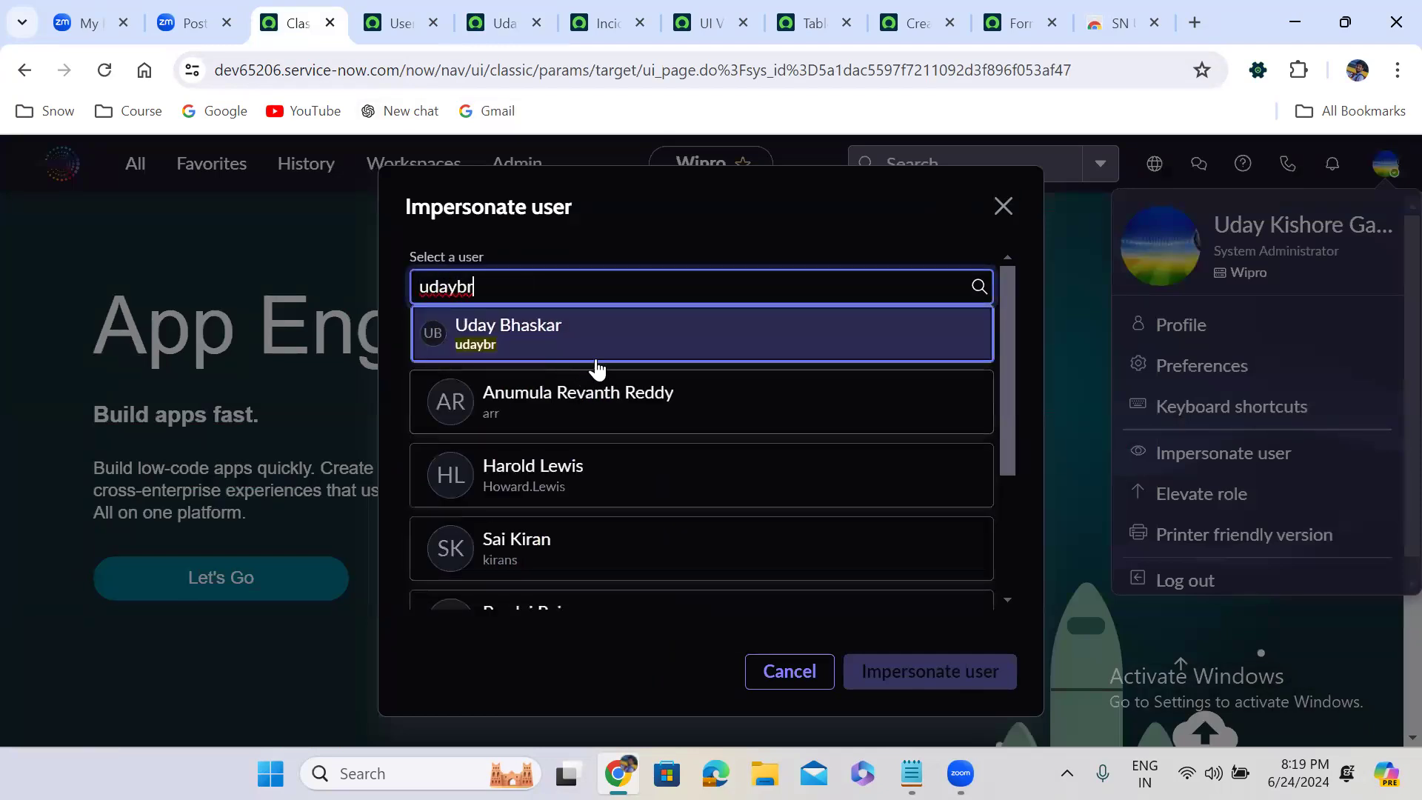
{"action": "left_click", "coordinate": [603, 349]}
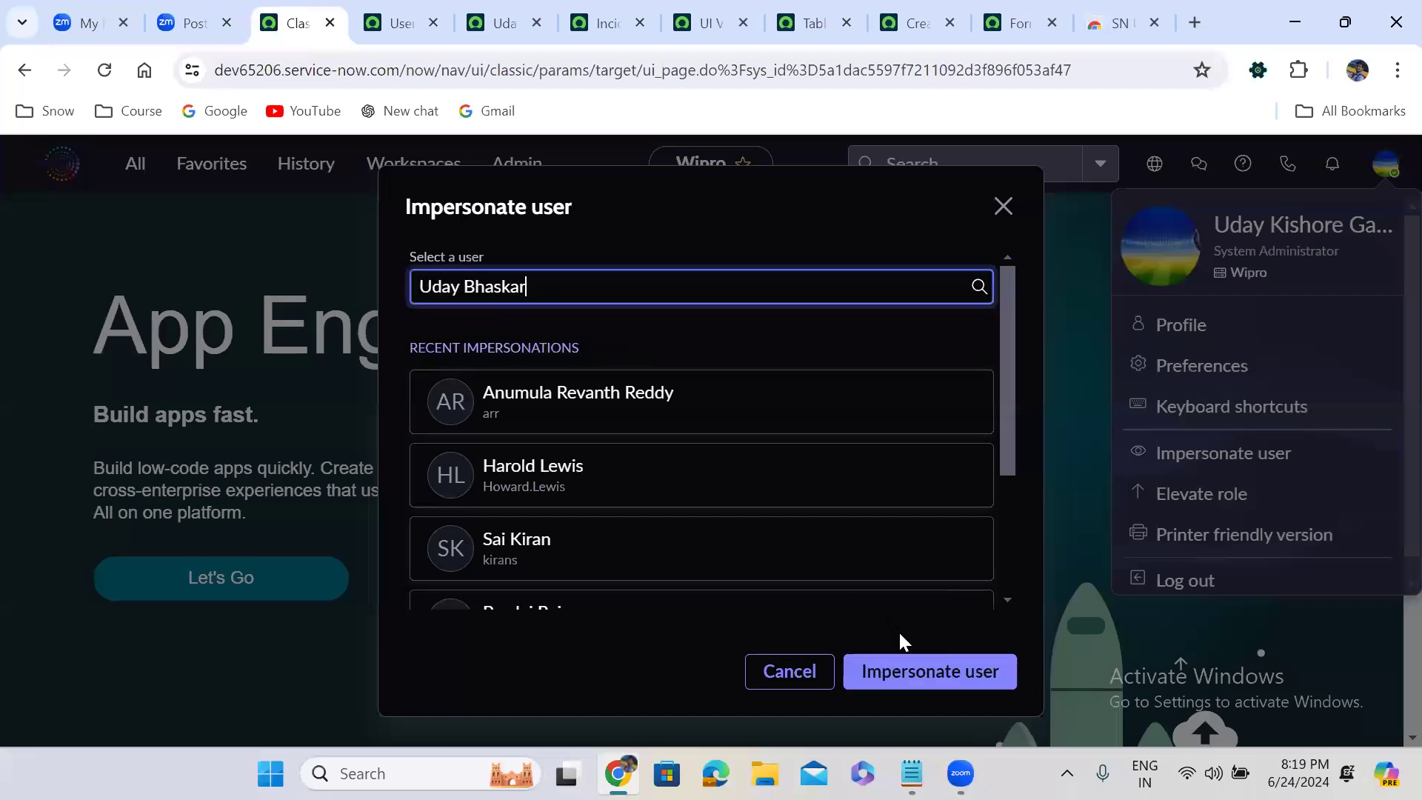
{"action": "left_click", "coordinate": [922, 673]}
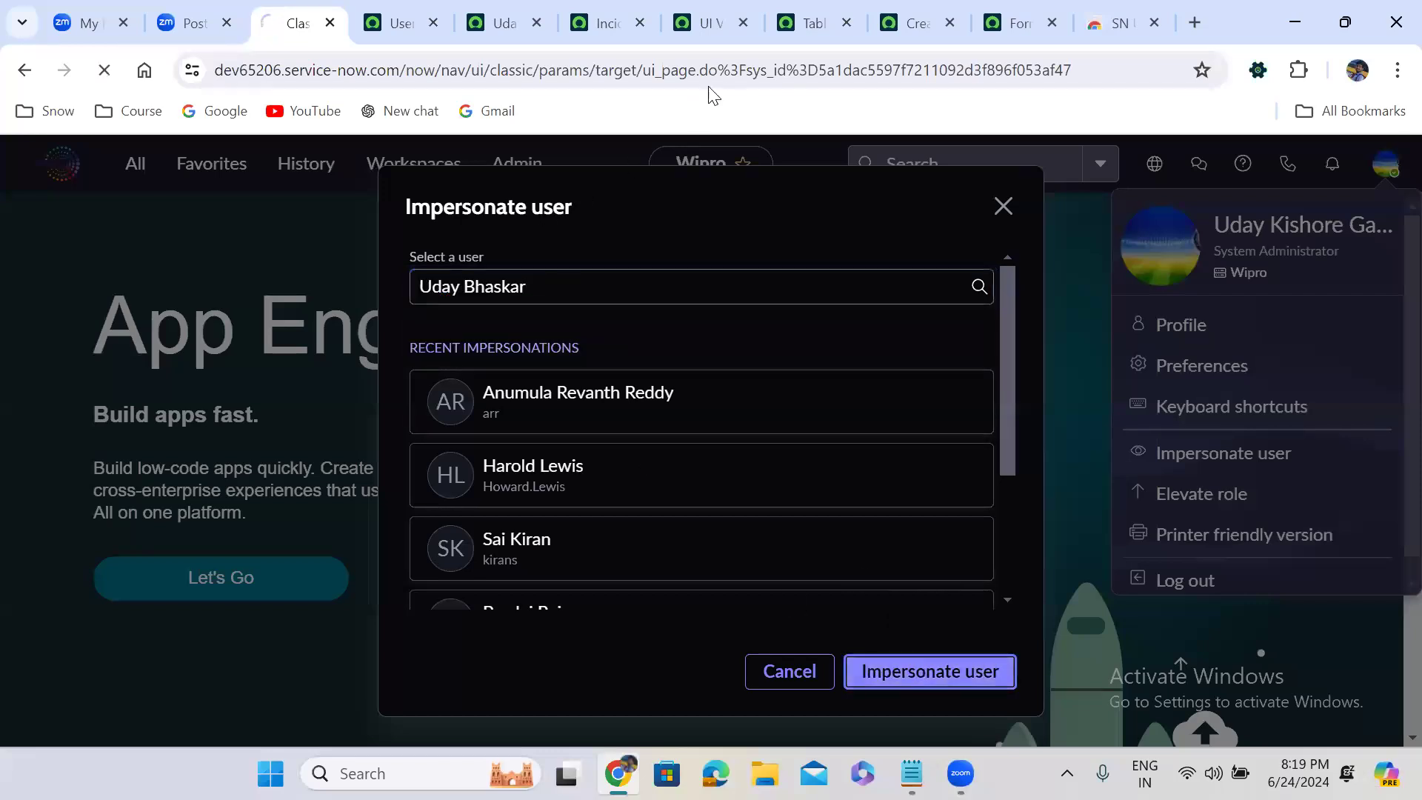
Reload the new Incident form to check which view a user without itil roles gets, and end the impersonation
{"action": "left_click", "coordinate": [913, 15]}
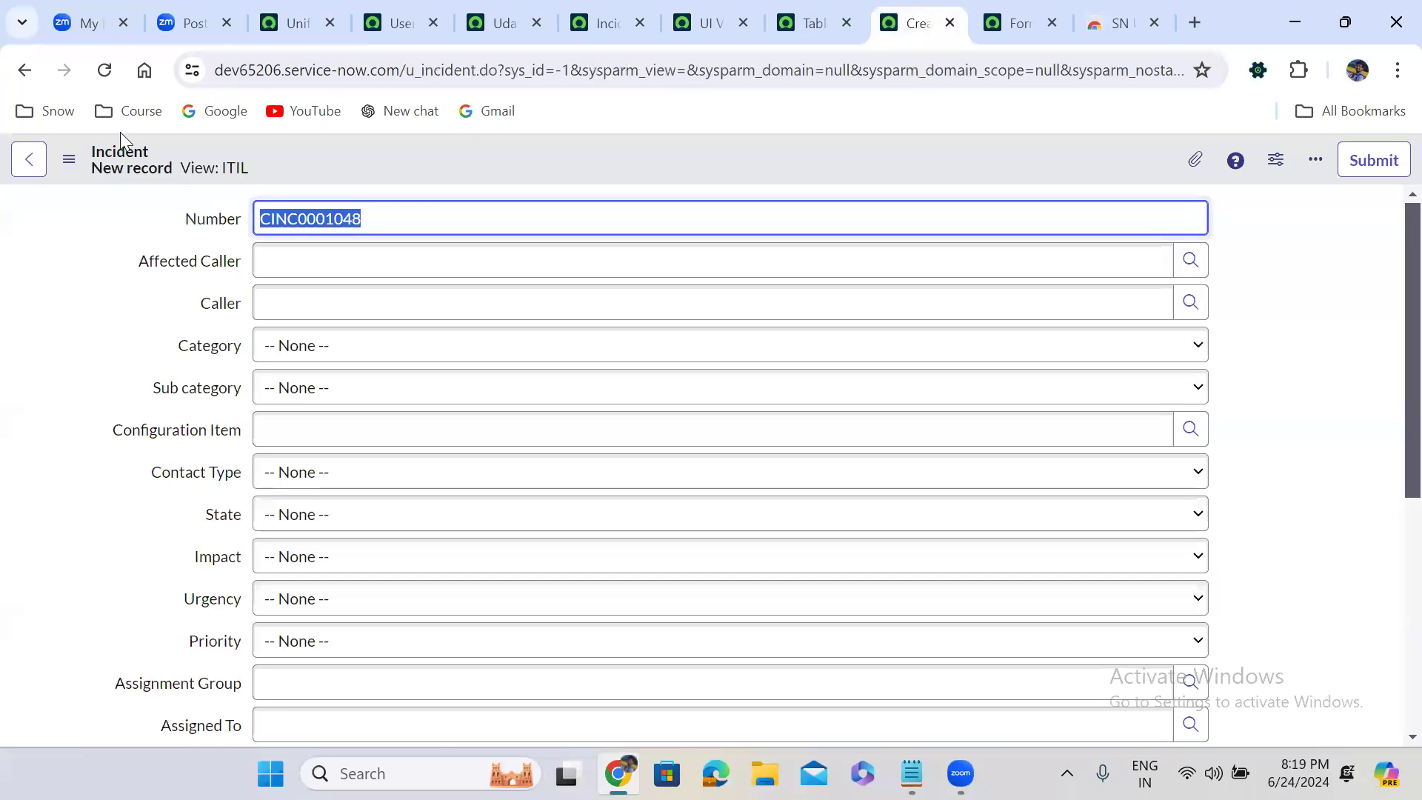
{"action": "left_click", "coordinate": [105, 71]}
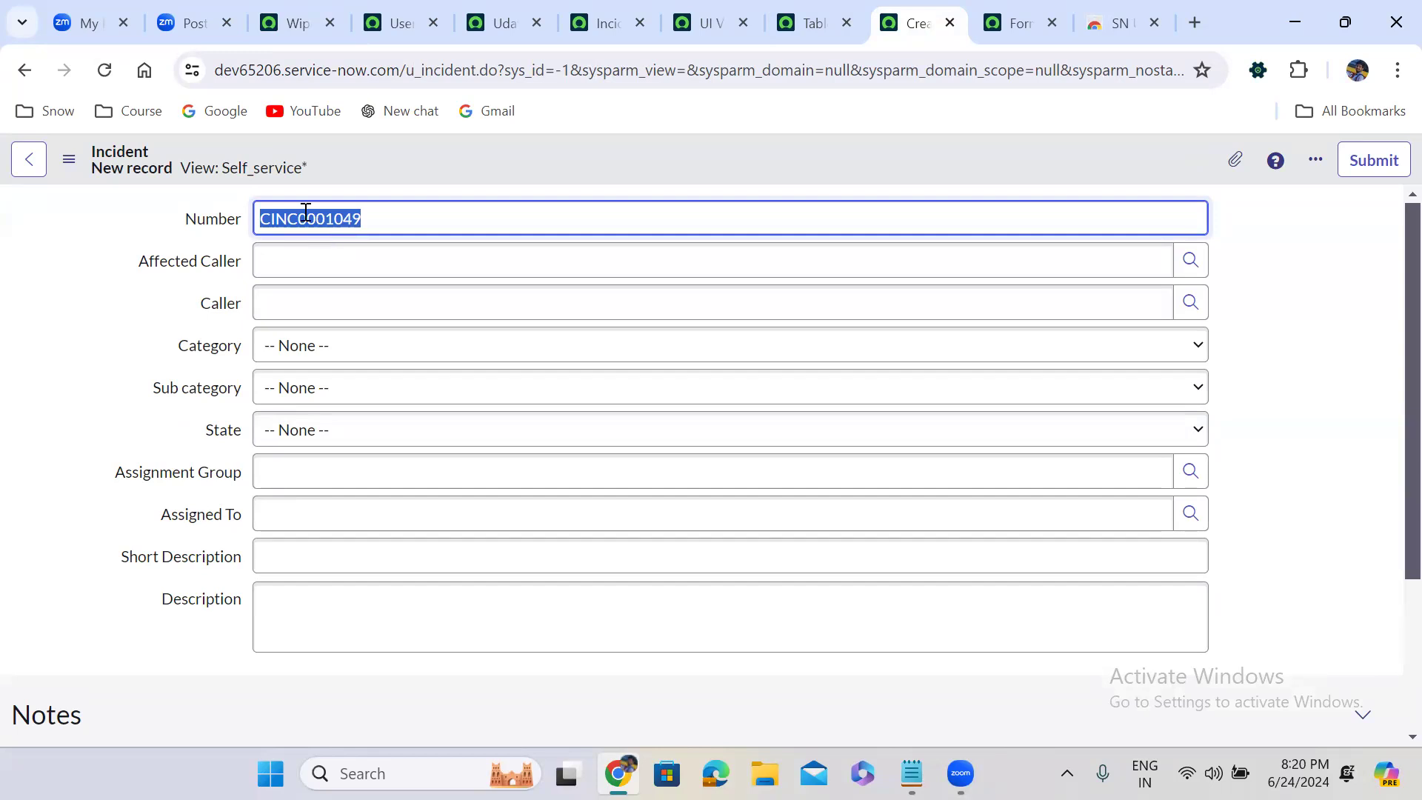
{"action": "left_click", "coordinate": [294, 3]}
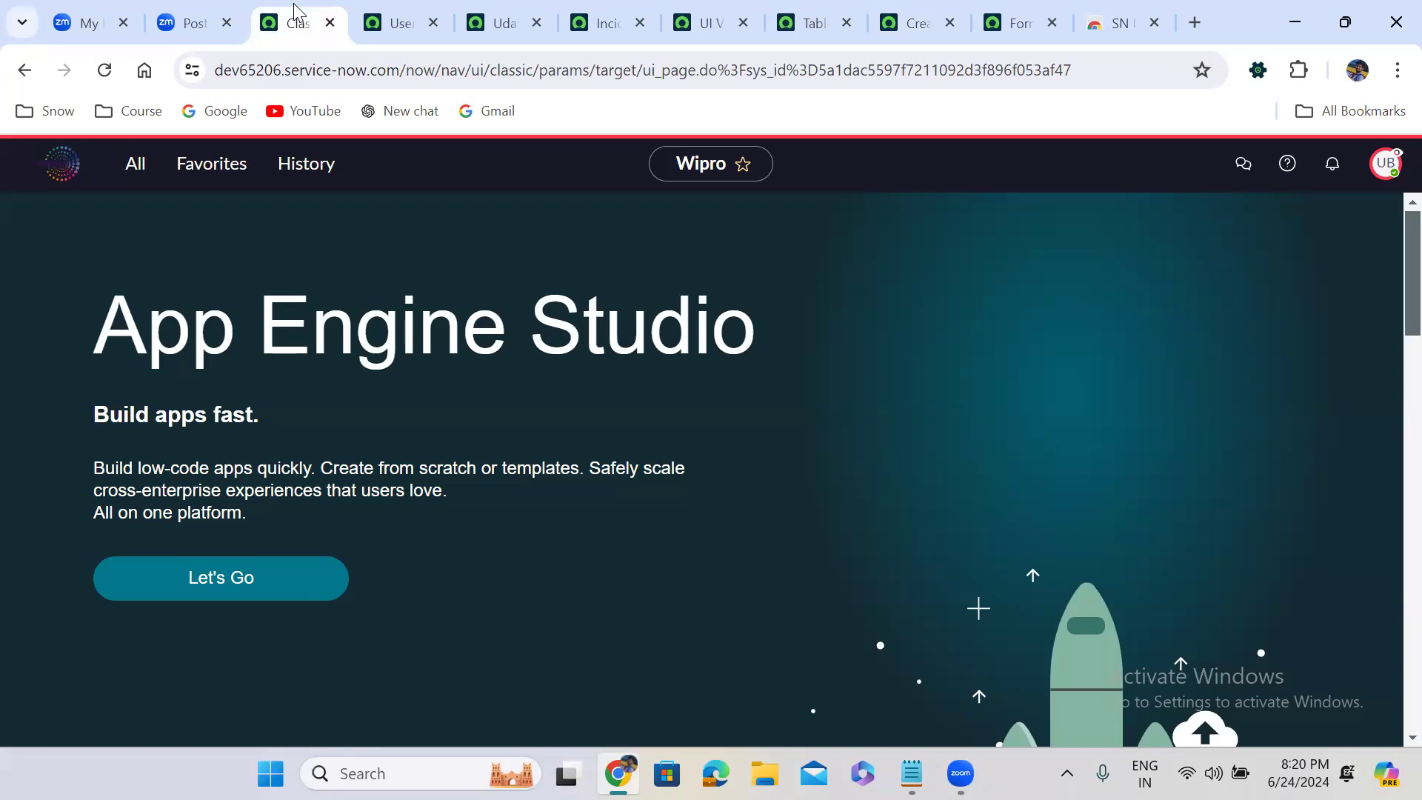
{"action": "left_click", "coordinate": [139, 172]}
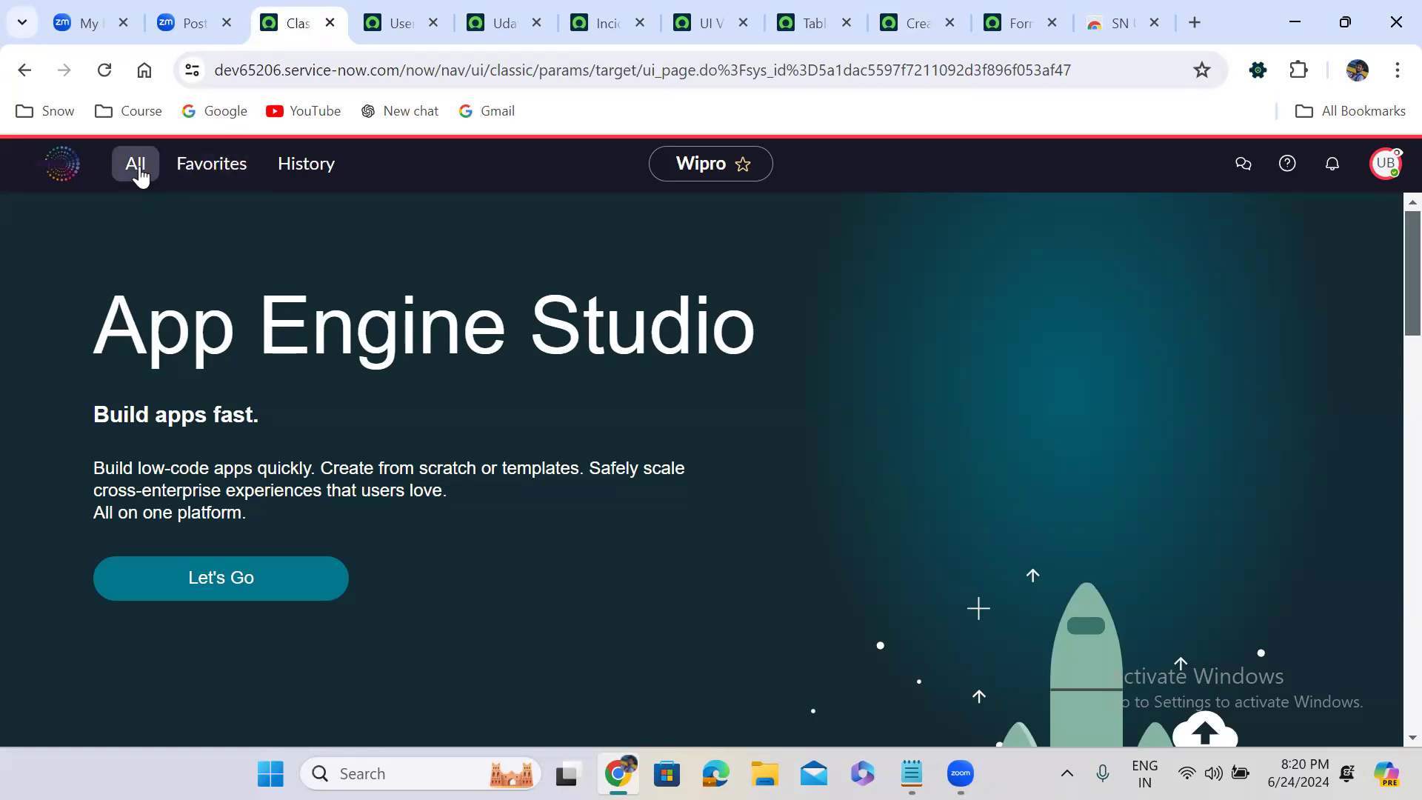
{"action": "left_click", "coordinate": [1385, 163]}
{"action": "left_click", "coordinate": [1194, 469]}
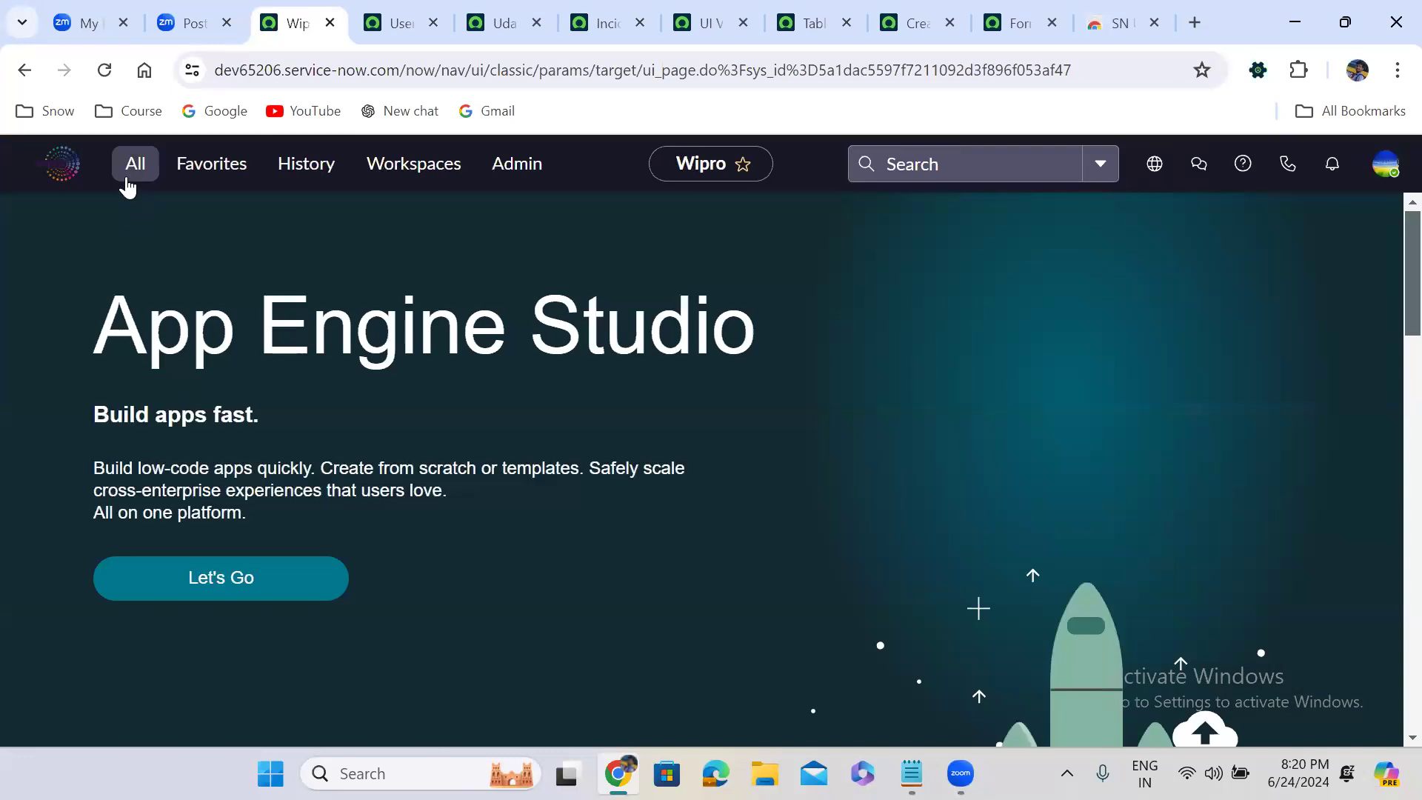
Filter the application navigator for "incident" and open the Self-Service Incidents module
{"action": "left_click", "coordinate": [129, 174]}
{"action": "type", "text": "incident"}
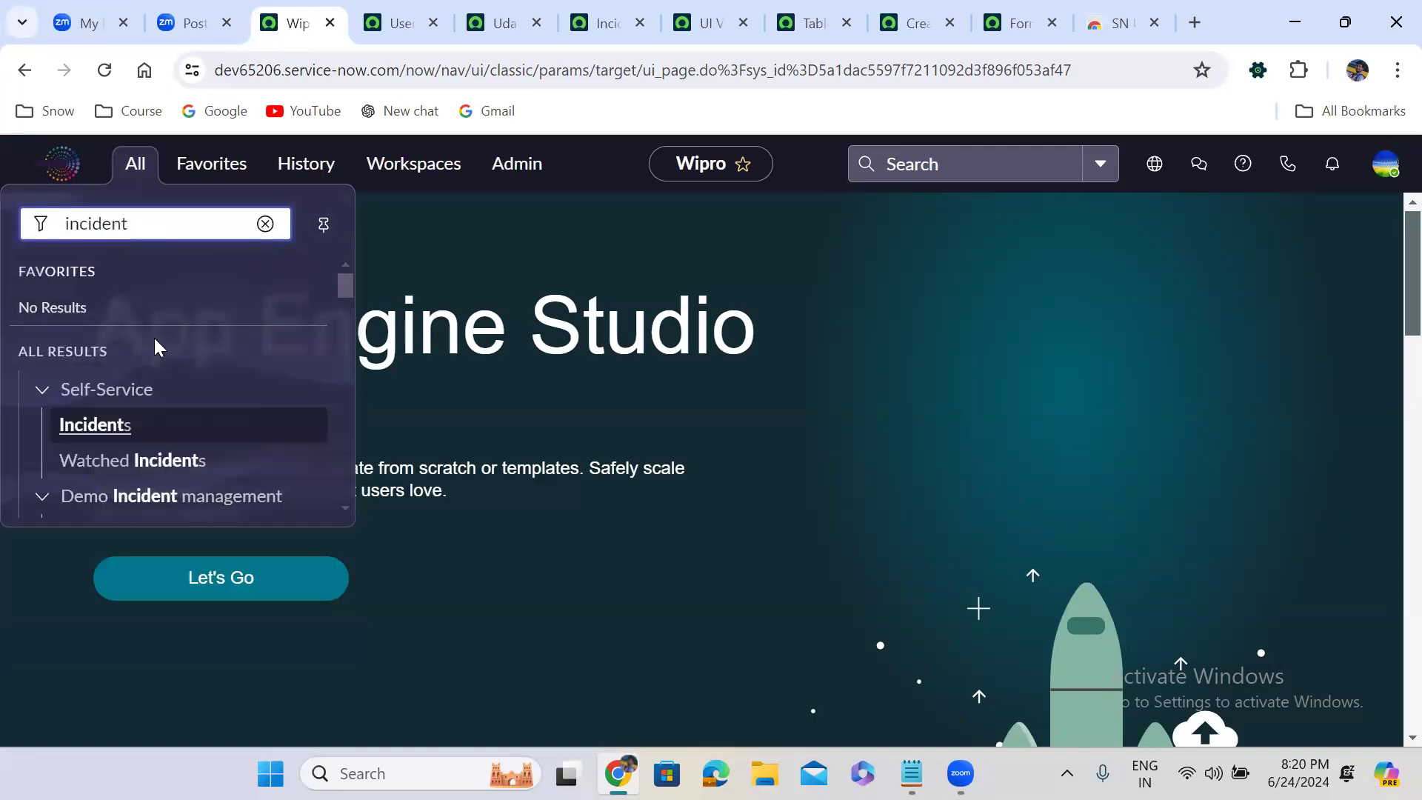
{"action": "left_click", "coordinate": [114, 426]}
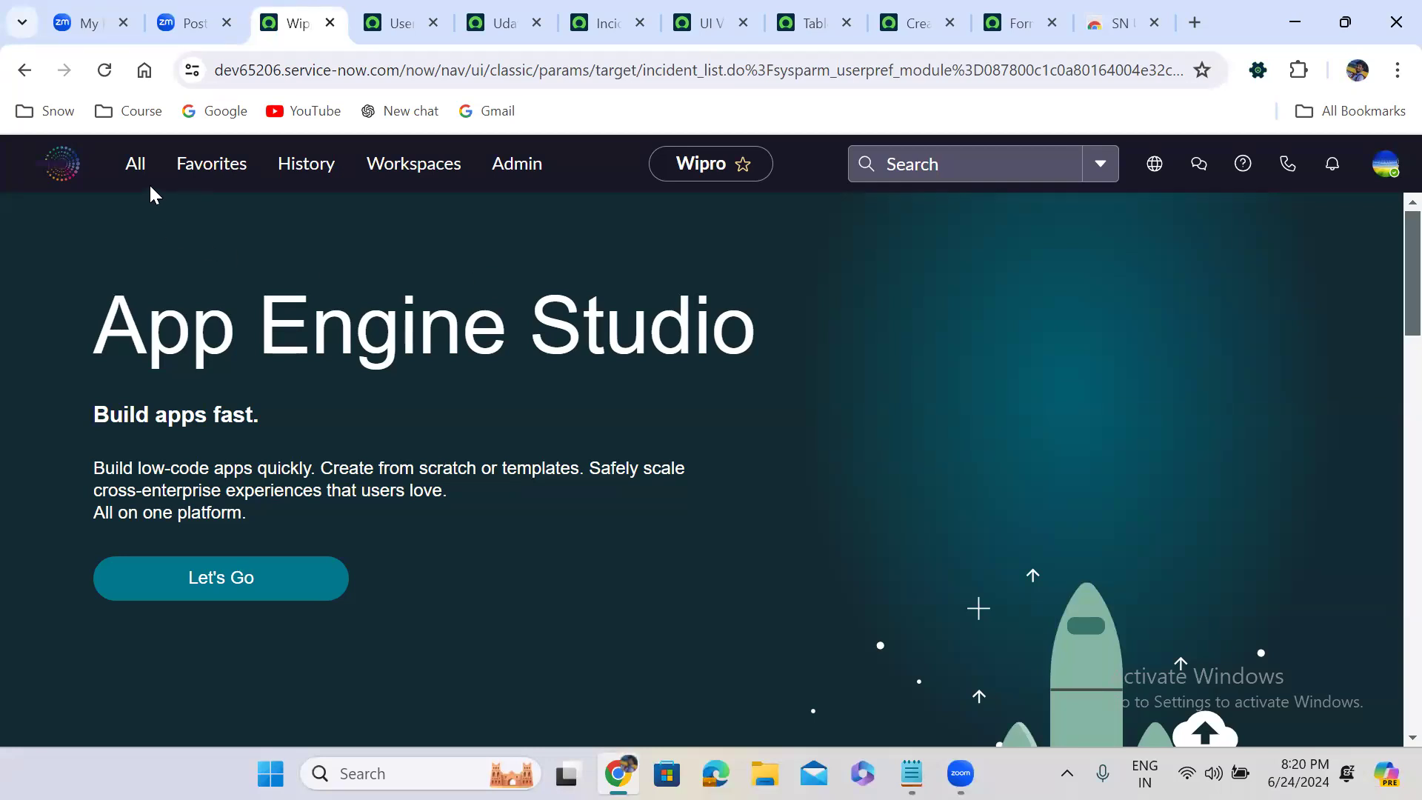
Open a new record form of the standard incident table through the navigator shortcut incident.FORM
{"action": "left_click", "coordinate": [134, 167]}
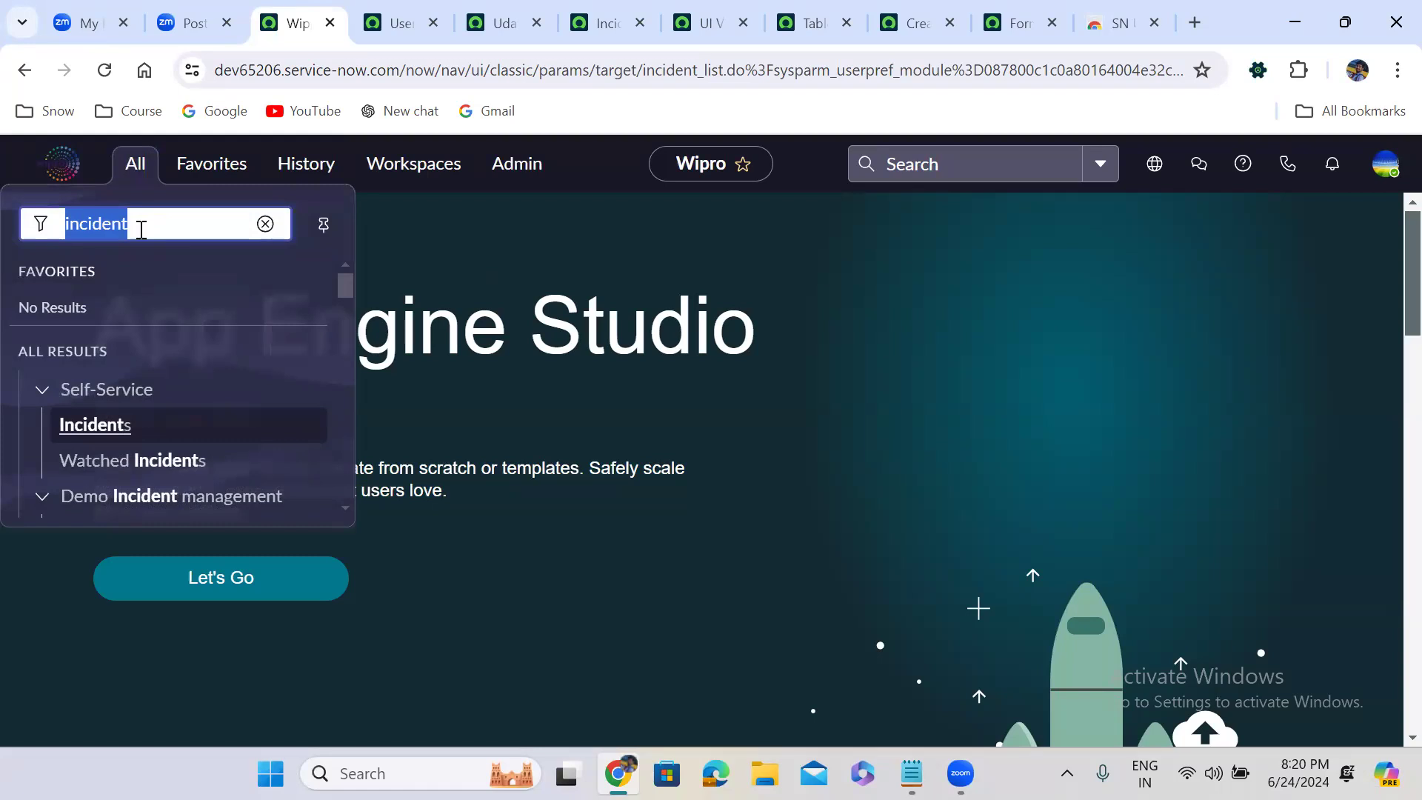
{"action": "left_click", "coordinate": [142, 230]}
{"action": "type", "text": "."}
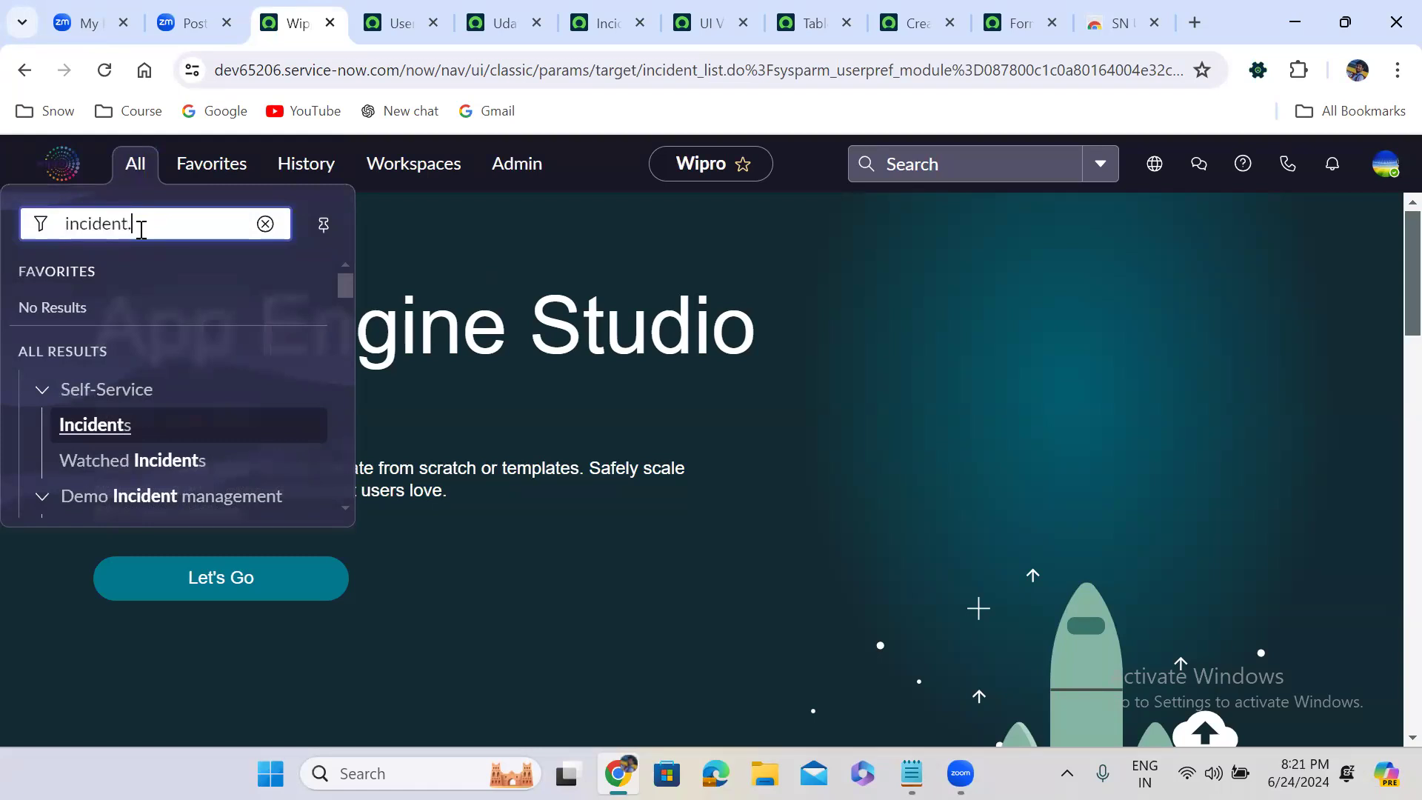
{"action": "type", "text": "FORM"}
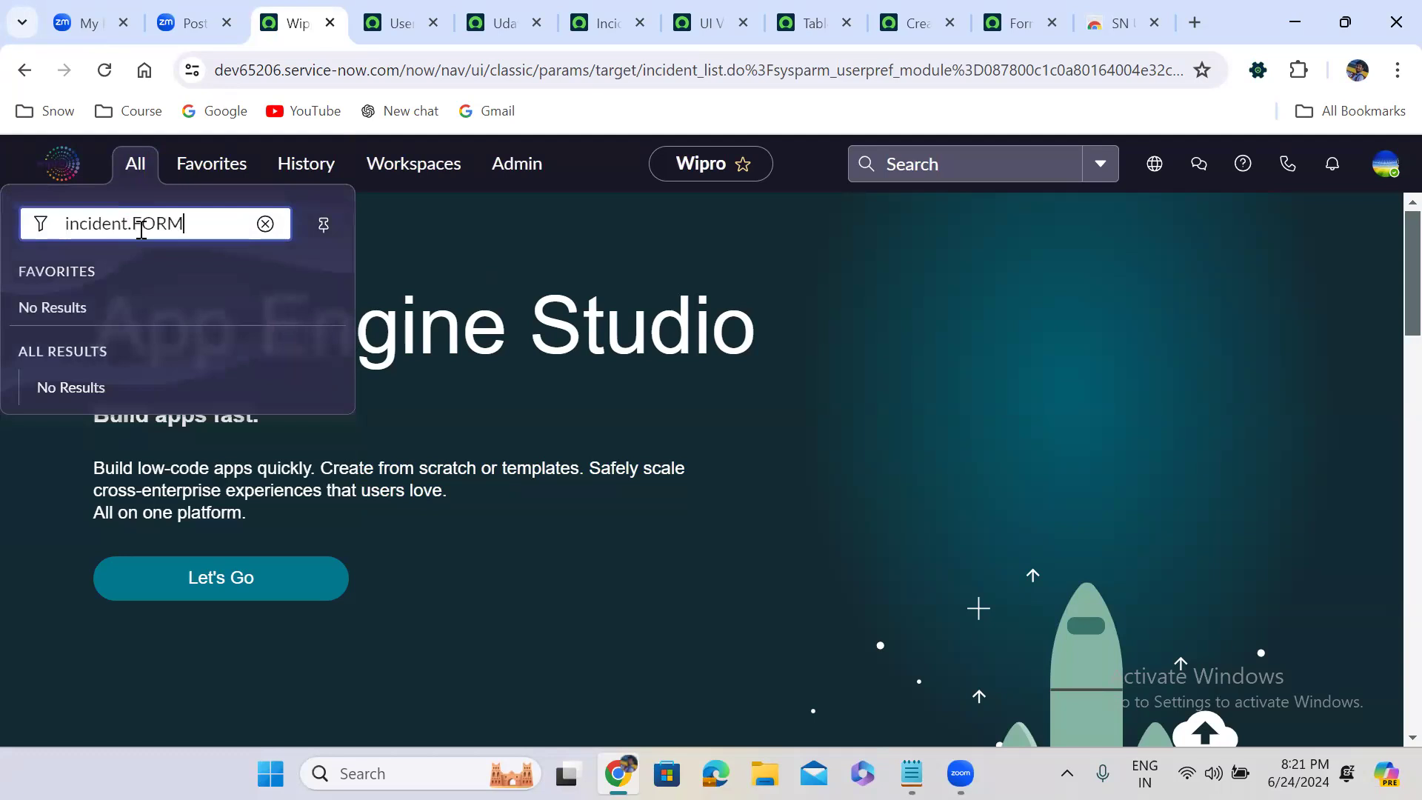
{"action": "key", "text": "Return"}
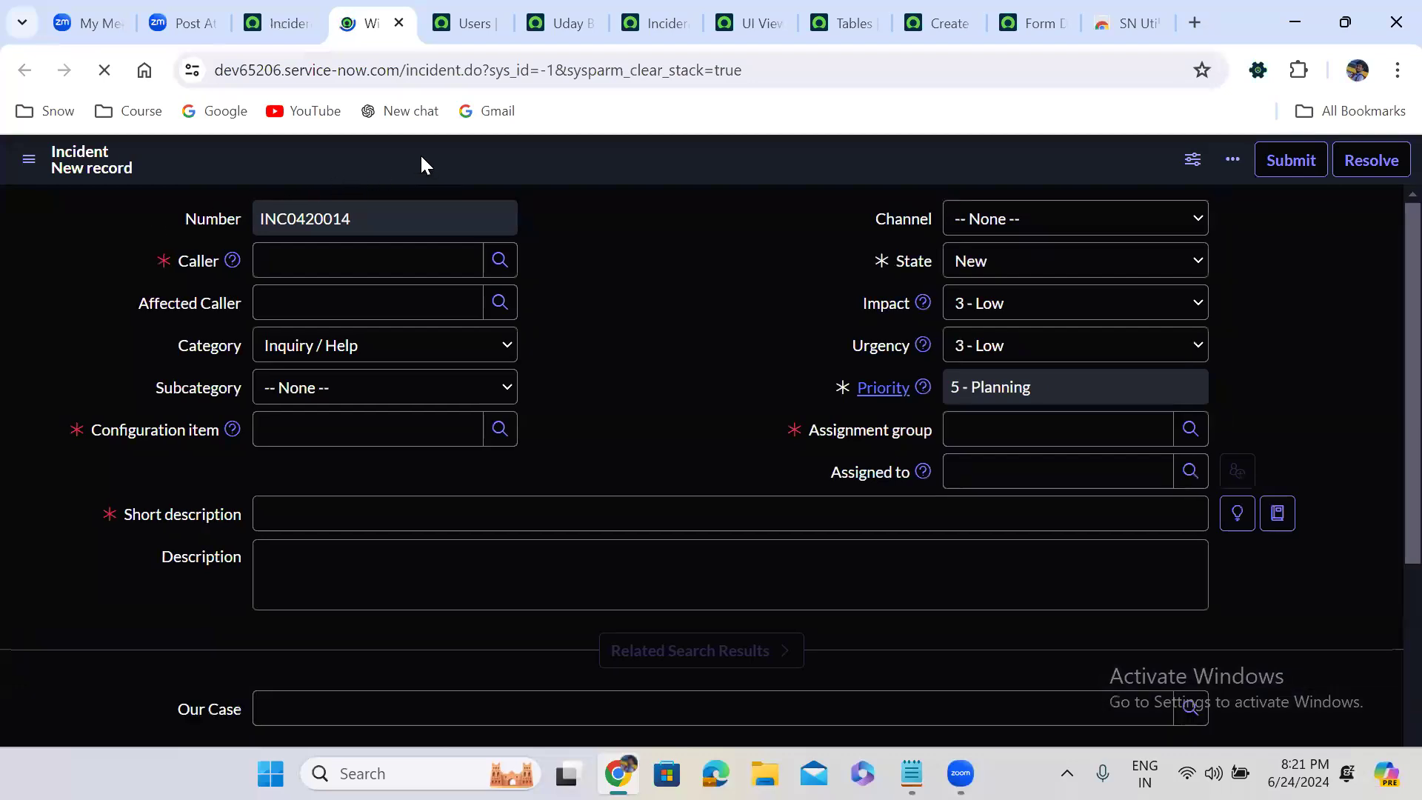
Open Form Design for the standard Incident form and decline the offer to try Form Builder
{"action": "right_click", "coordinate": [420, 157]}
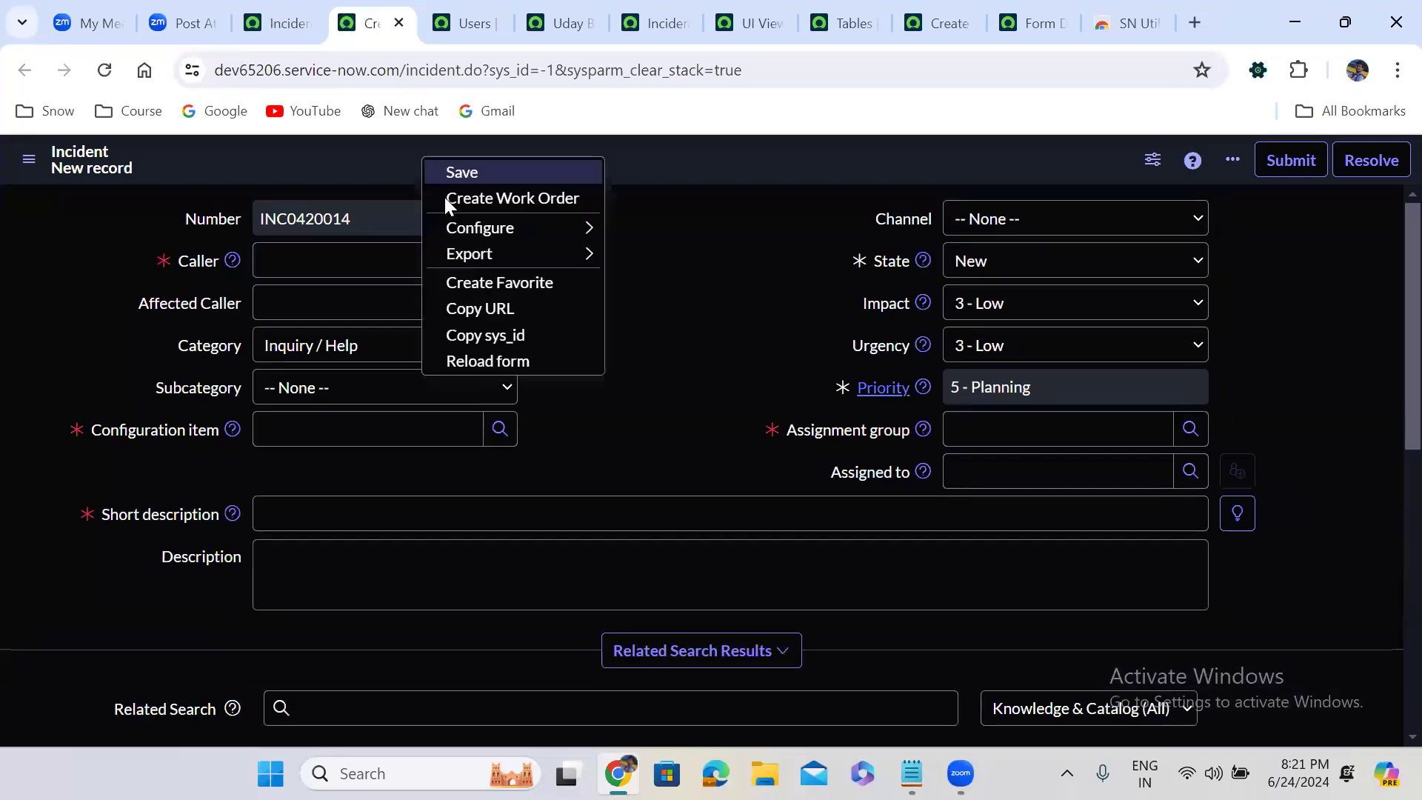
{"action": "mouse_move", "coordinate": [536, 229]}
{"action": "left_click", "coordinate": [679, 261]}
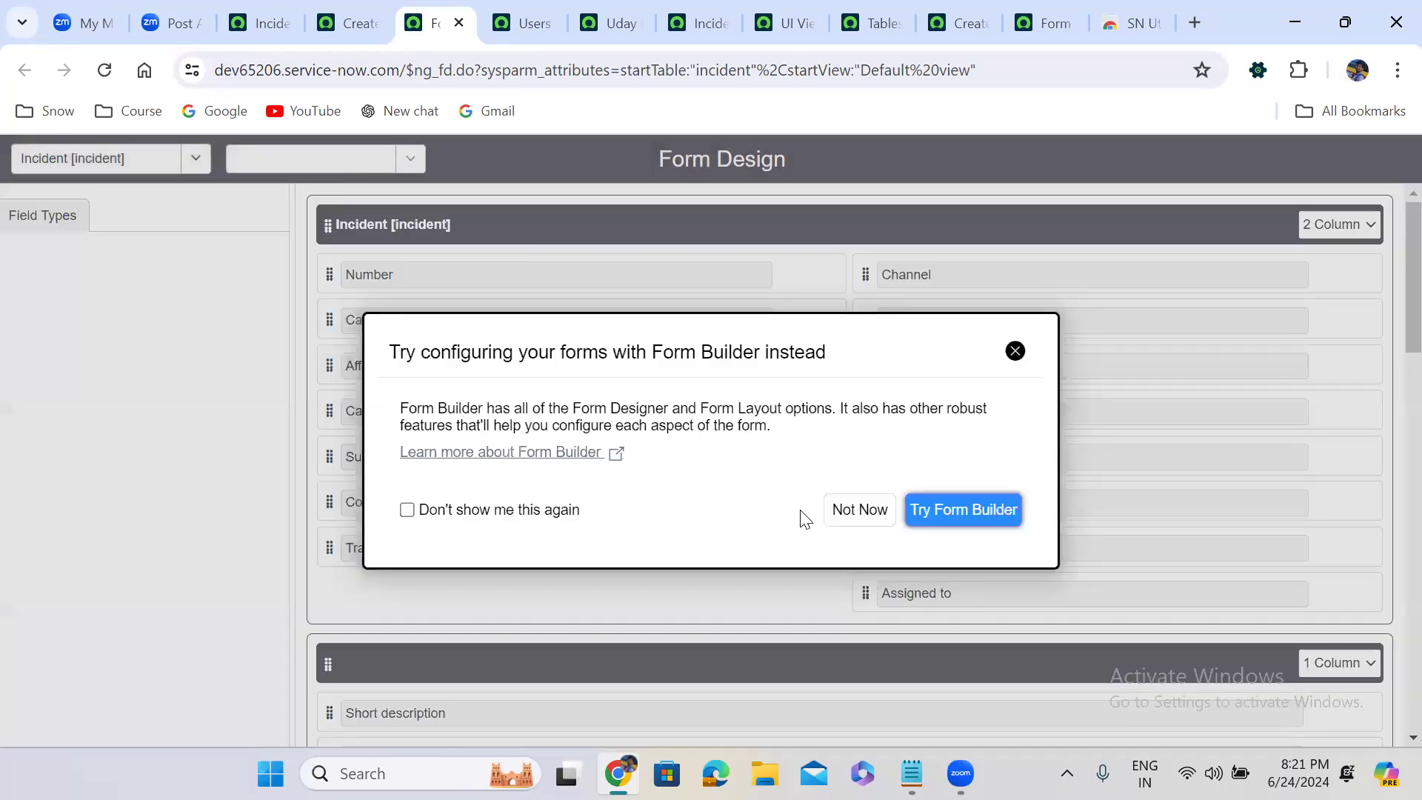
{"action": "left_click", "coordinate": [871, 507]}
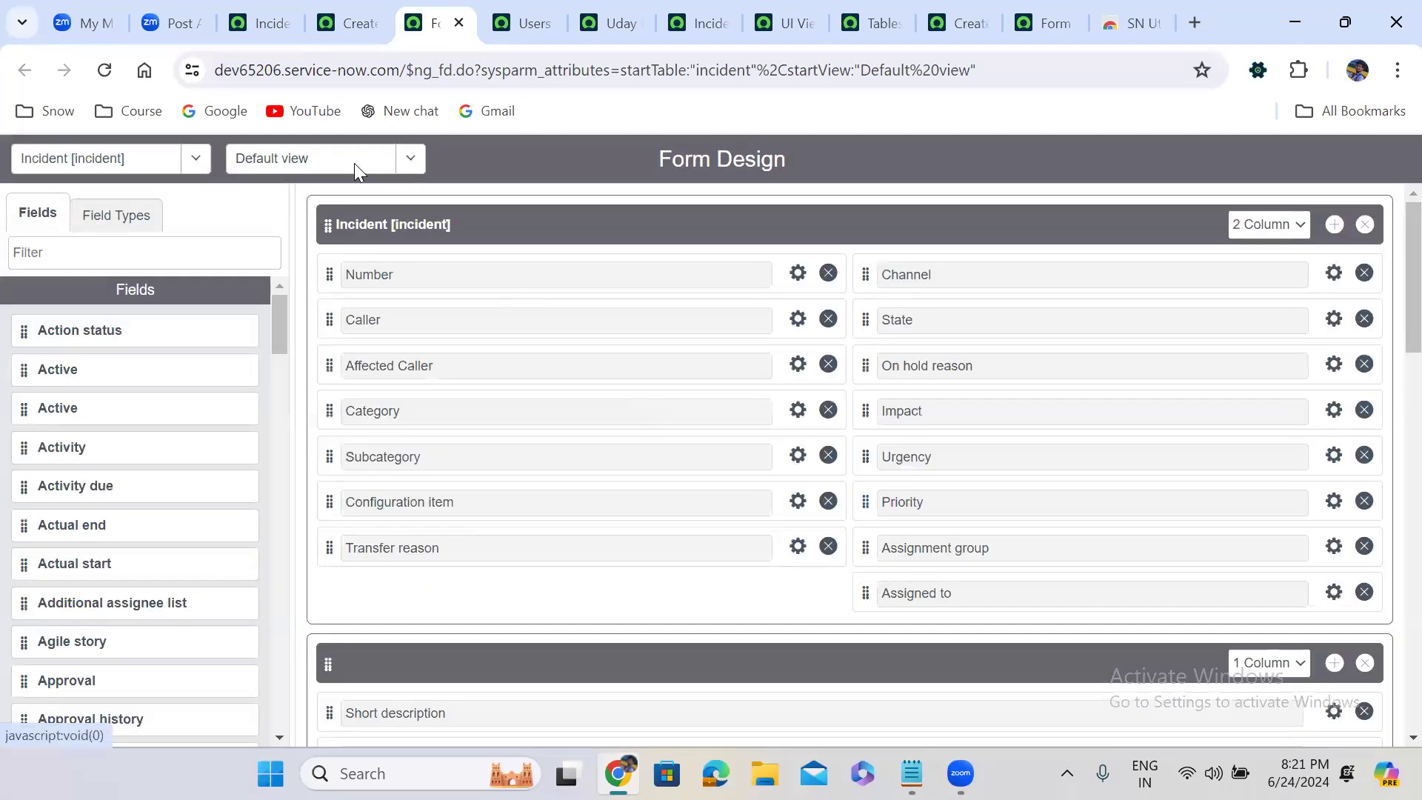
Look through the list of views offered for the Incident table in Form Design
{"action": "left_click", "coordinate": [355, 164]}
{"action": "left_click_drag", "start_coordinate": [411, 254], "coordinate": [398, 395]}
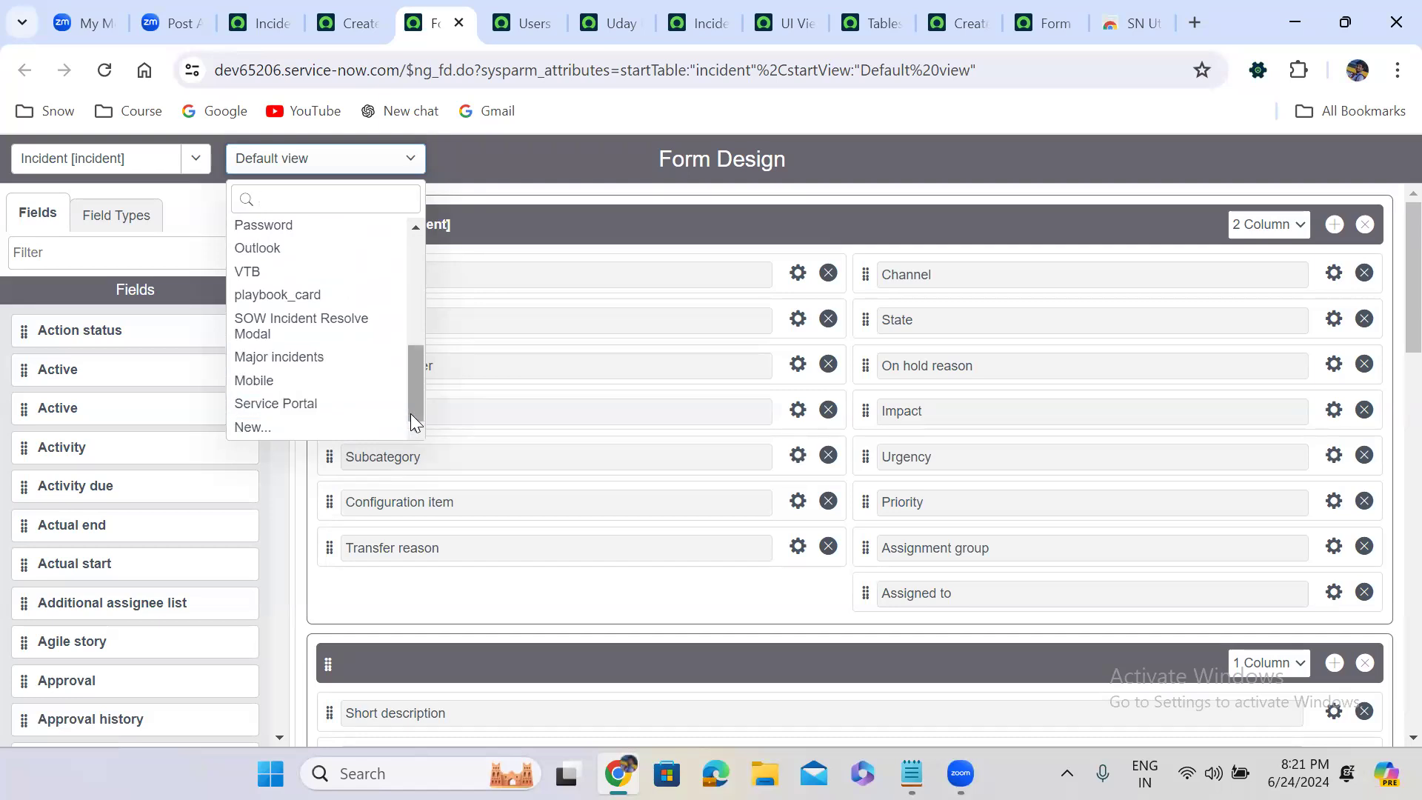
{"action": "mouse_move", "coordinate": [413, 406]}
{"action": "left_mouse_down"}
{"action": "mouse_move", "coordinate": [419, 264]}
{"action": "mouse_move", "coordinate": [409, 400]}
{"action": "left_mouse_up"}
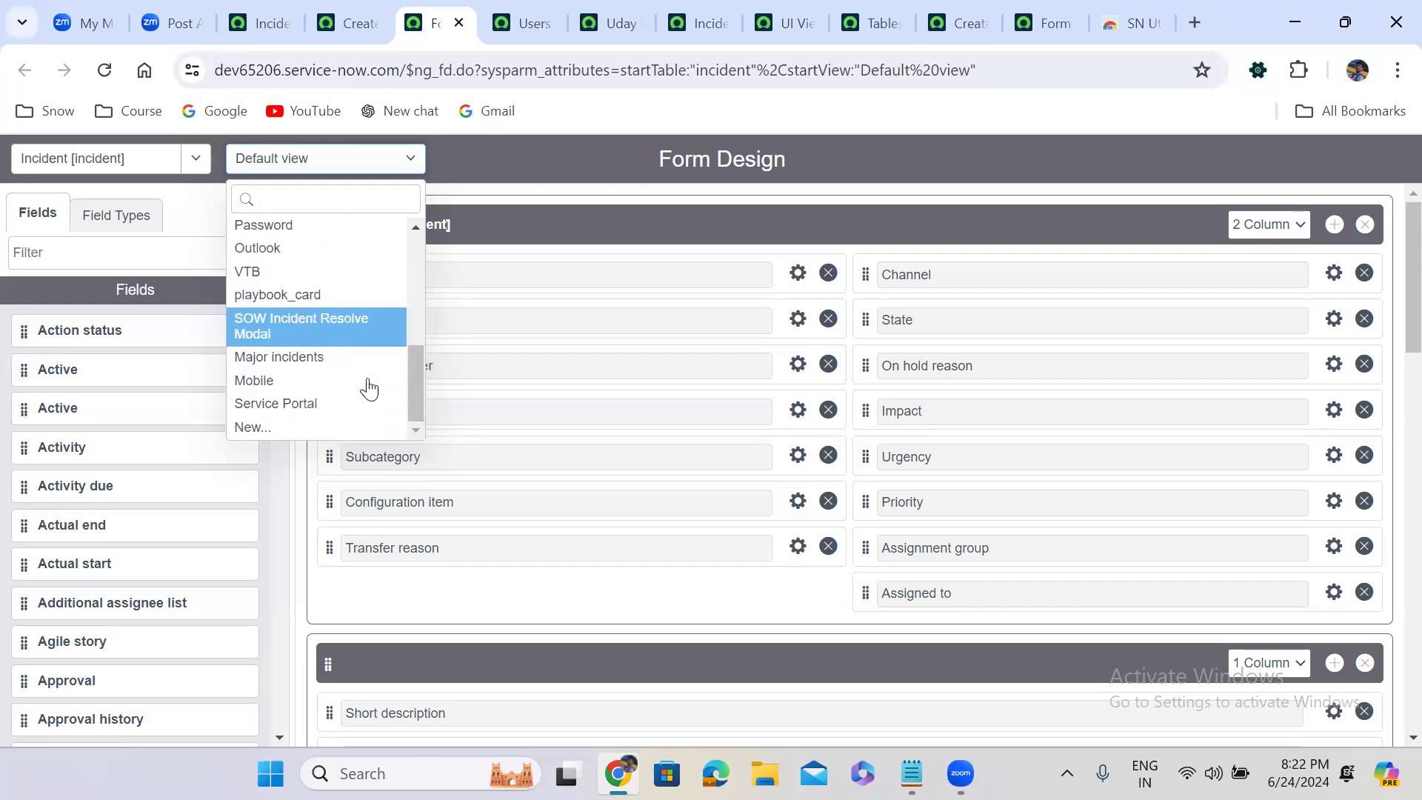
{"action": "mouse_move", "coordinate": [413, 398]}
{"action": "left_mouse_down"}
{"action": "mouse_move", "coordinate": [406, 260]}
{"action": "mouse_move", "coordinate": [409, 420]}
{"action": "left_mouse_up"}
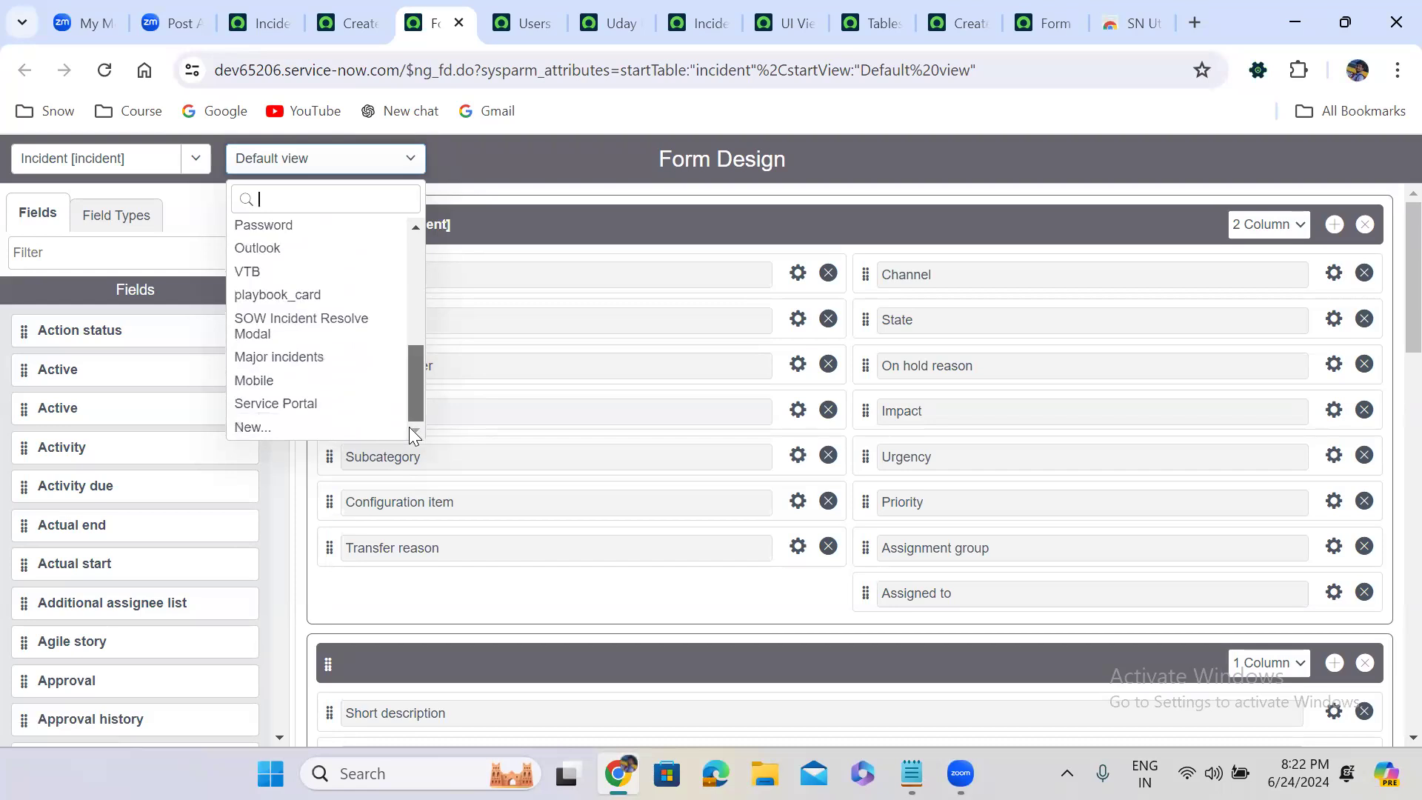
Return to the new incident record, choose a recent caller, and select *ASSET-IBM as the configuration item
{"action": "left_click", "coordinate": [348, 23]}
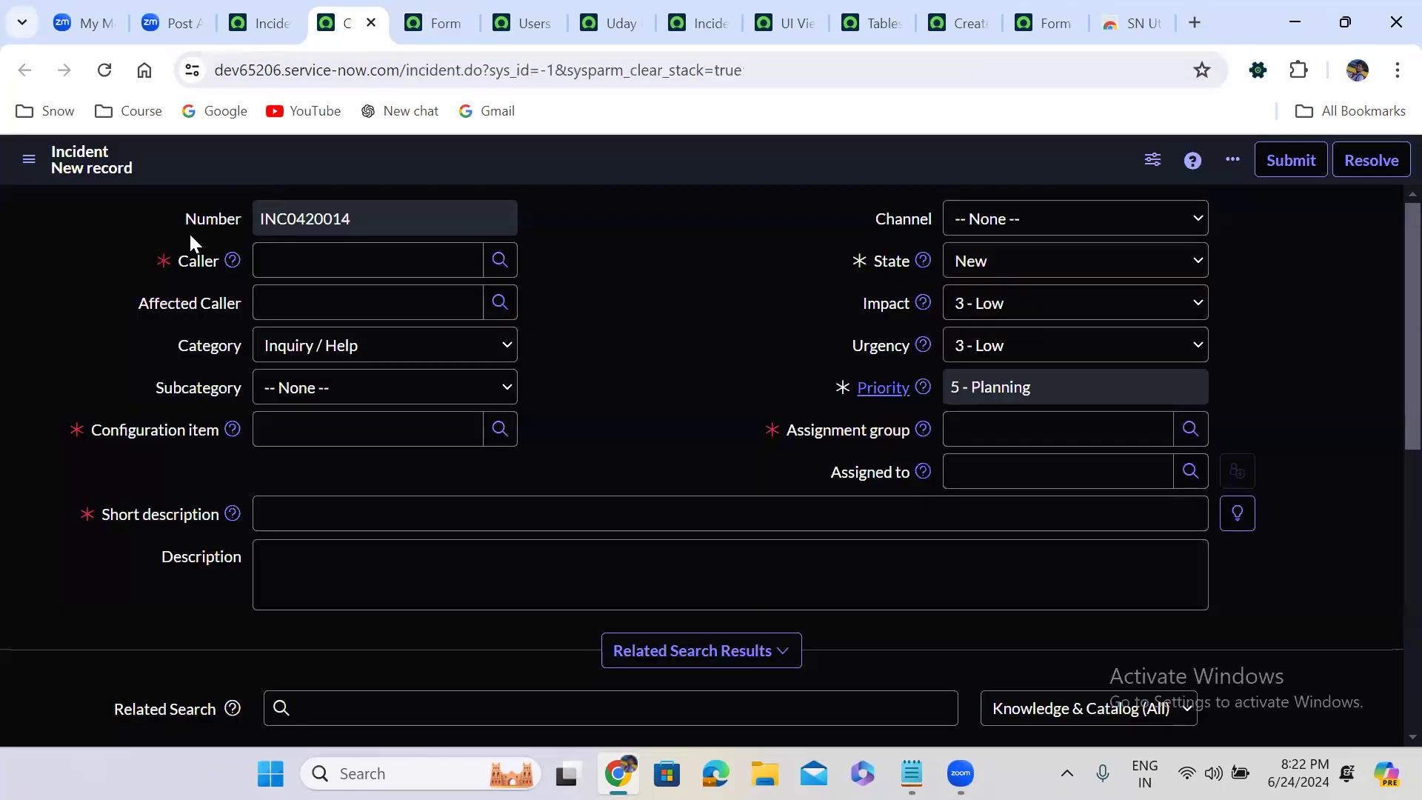
{"action": "left_click", "coordinate": [282, 264]}
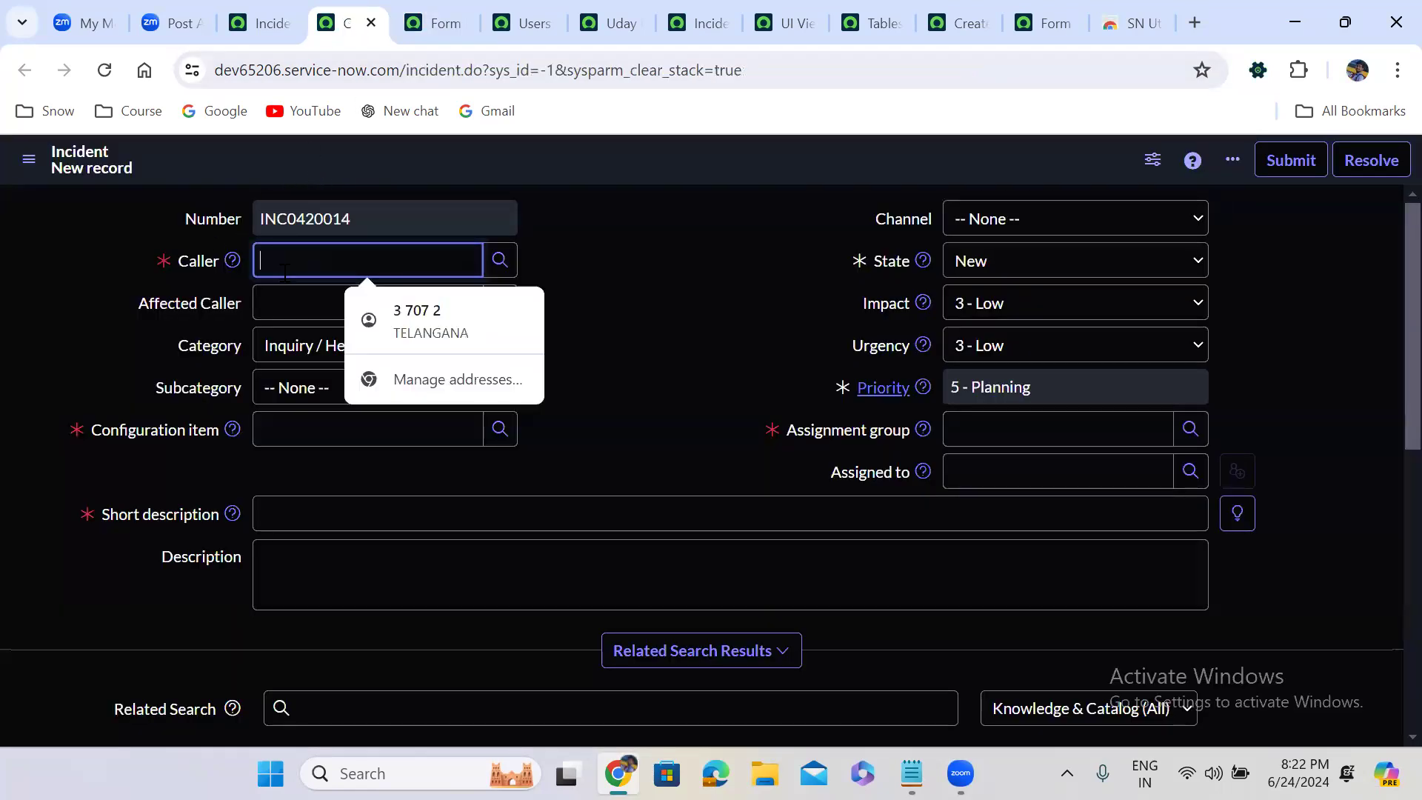
{"action": "left_click", "coordinate": [296, 360]}
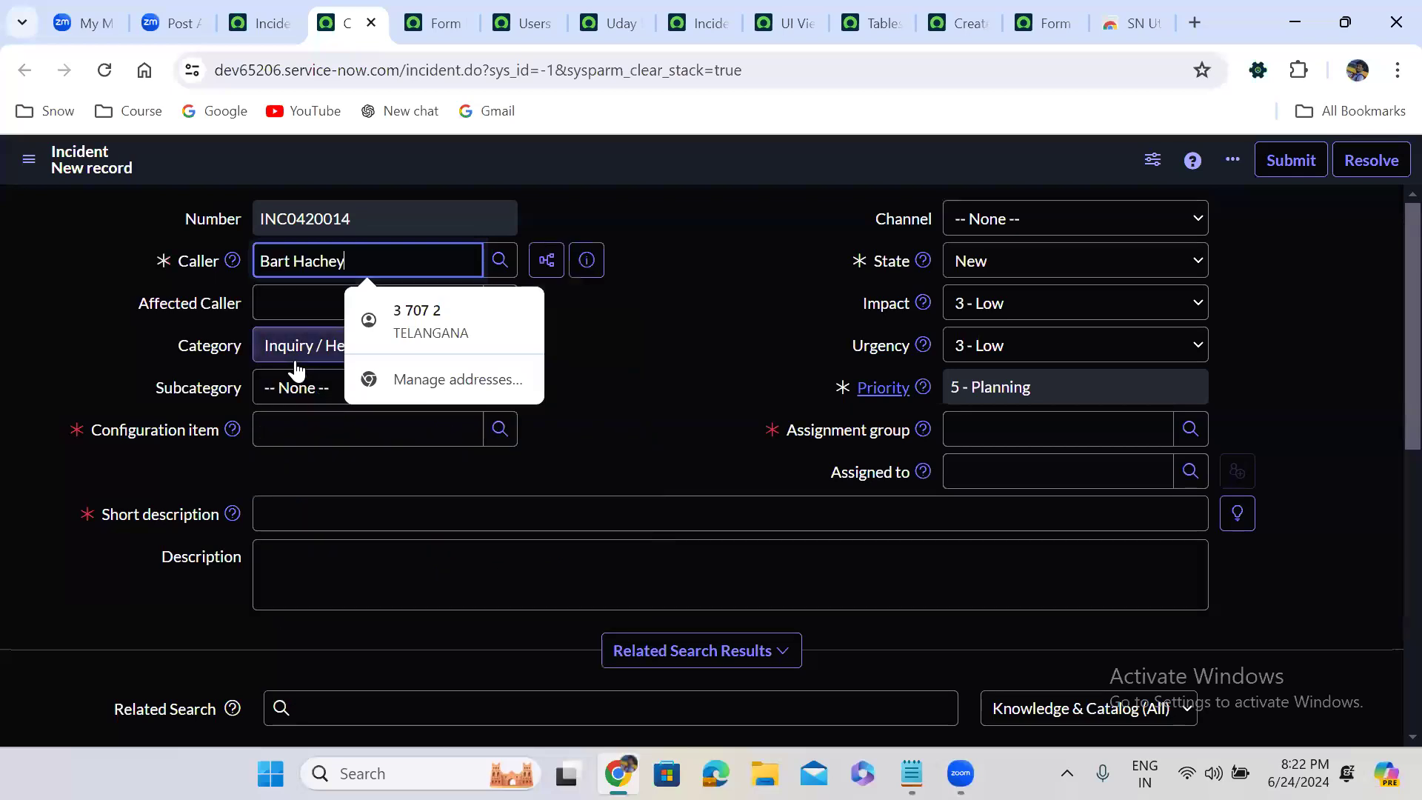
{"action": "left_click", "coordinate": [290, 417]}
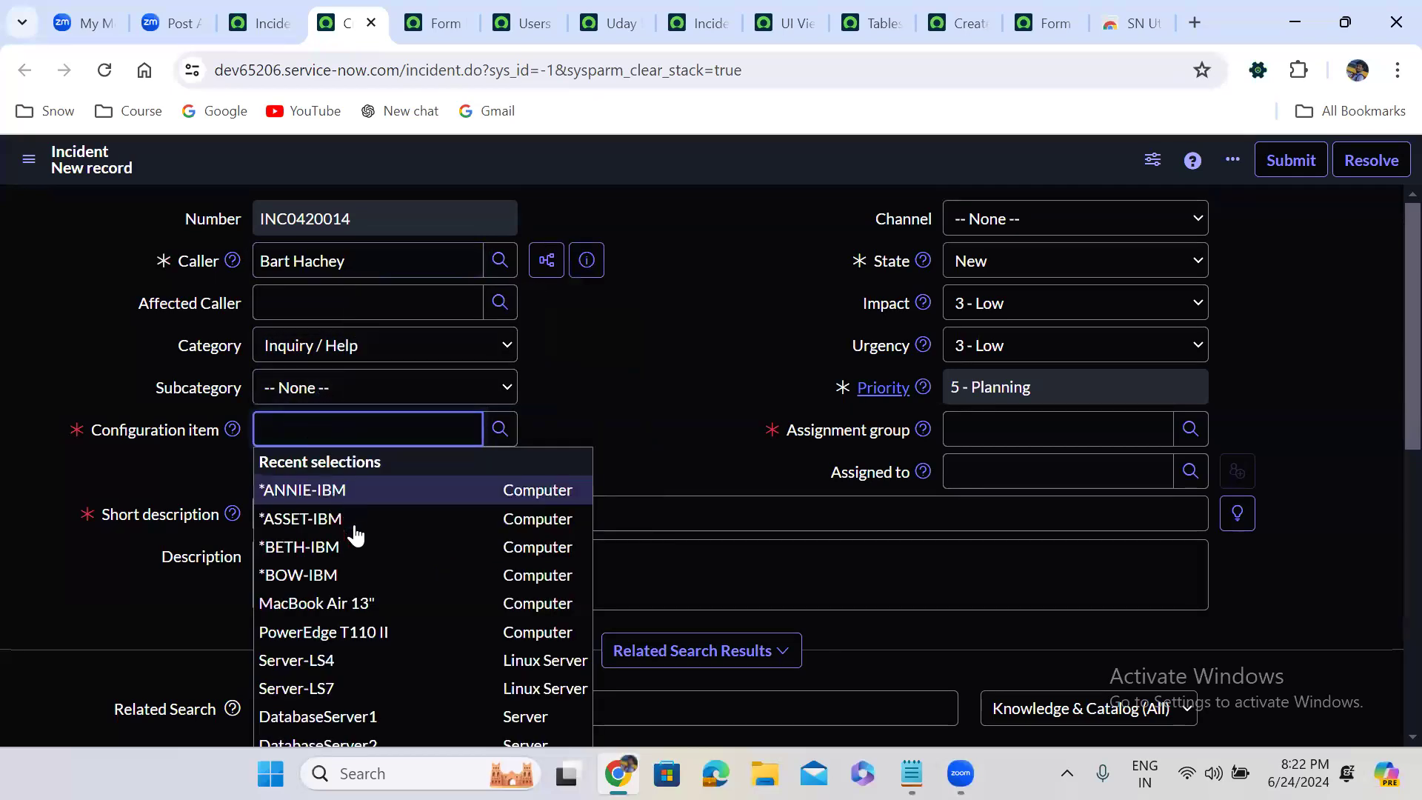
{"action": "left_click", "coordinate": [349, 523]}
Enter "test record" as both the short description and the description of the incident
{"action": "type", "text": "t"}
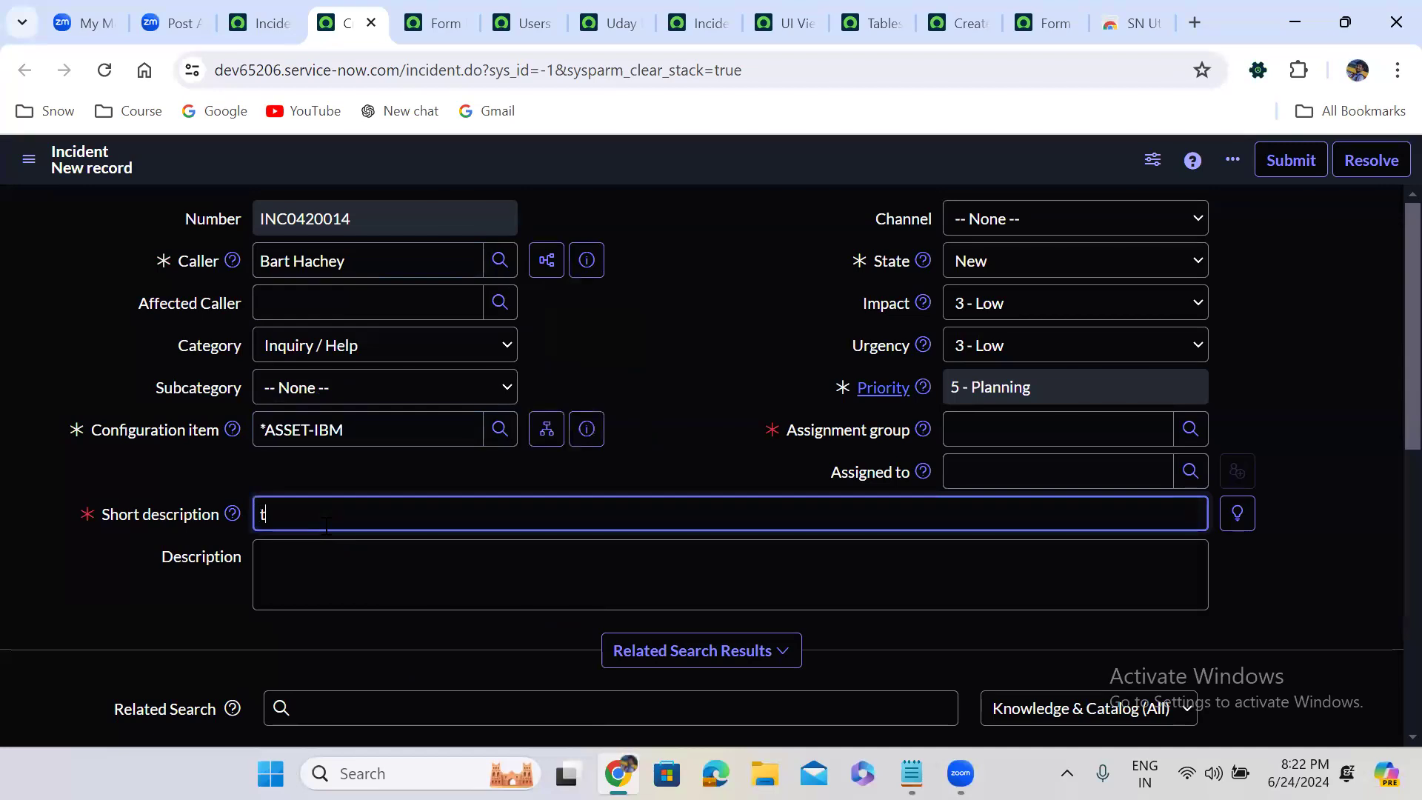
{"action": "type", "text": "est record"}
{"action": "left_click", "coordinate": [365, 581]}
{"action": "type", "text": "test recor"}
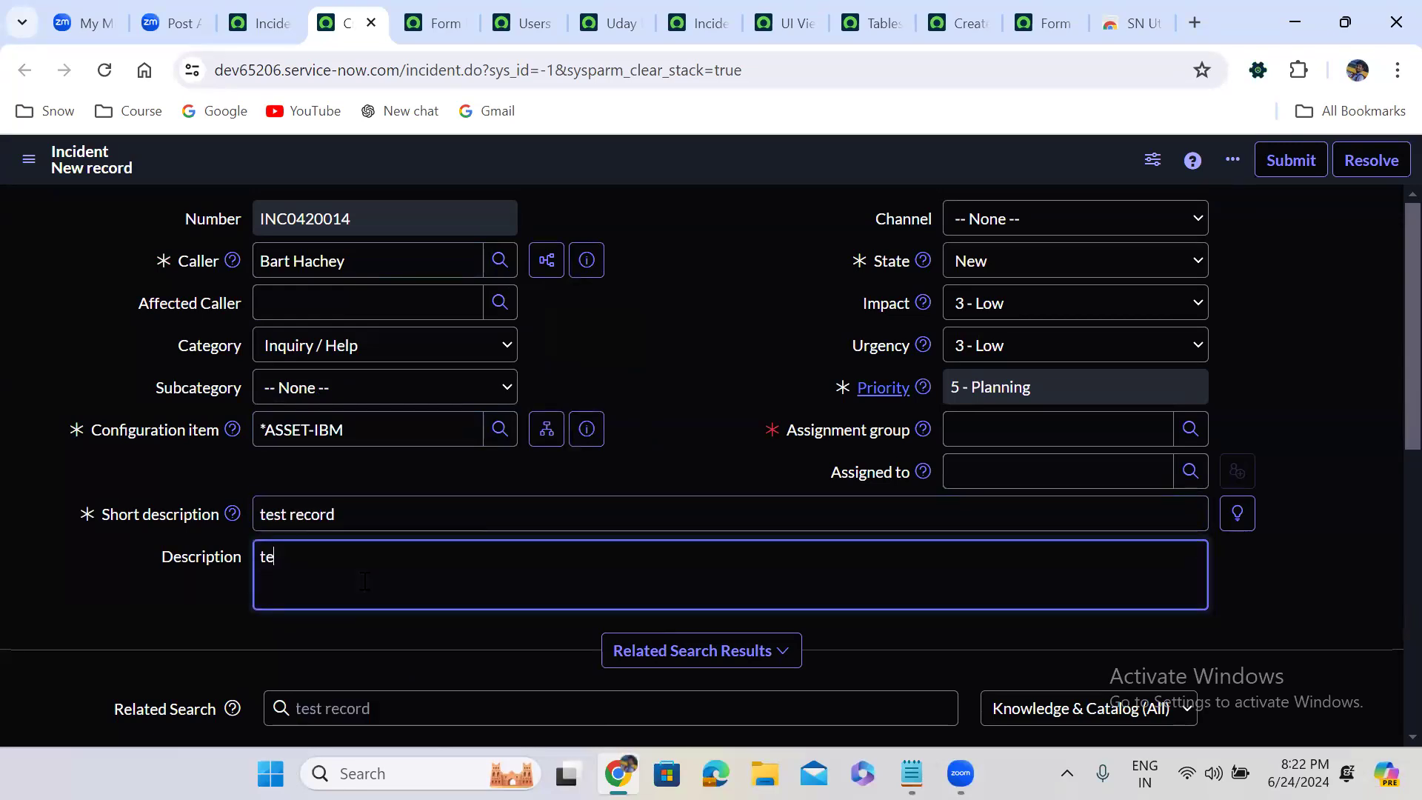
{"action": "type", "text": "d"}
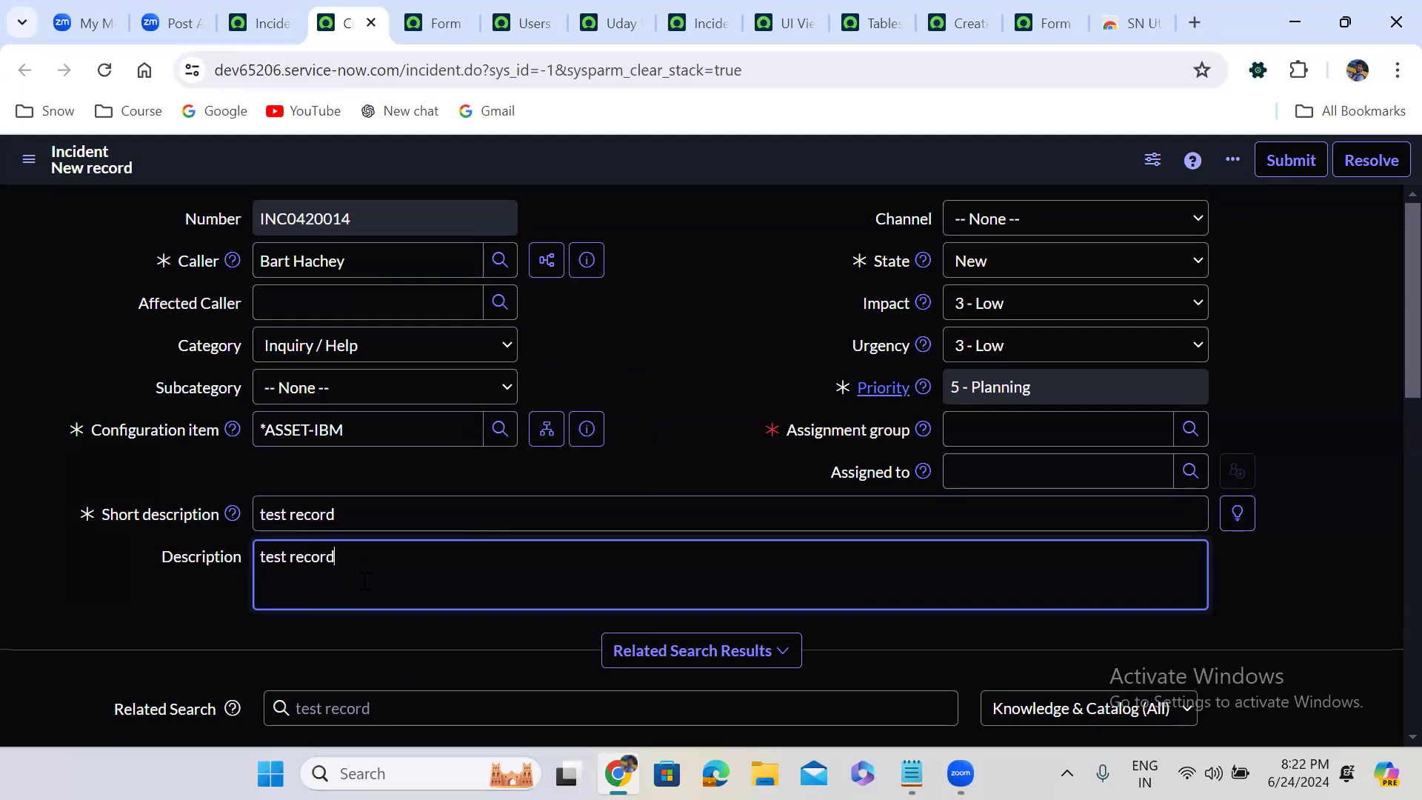
Assign the incident to the Application Development group and save the record without leaving the form
{"action": "left_click", "coordinate": [999, 431]}
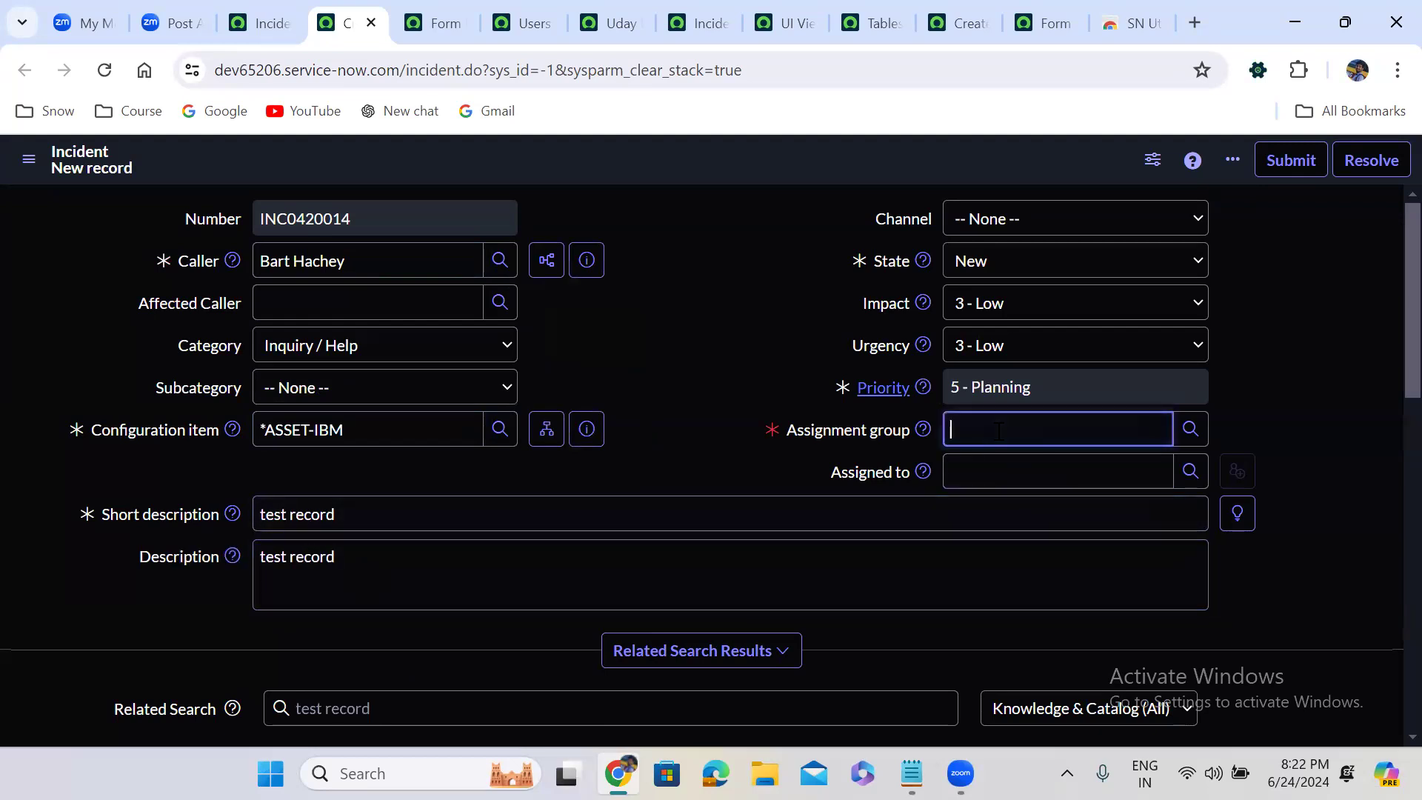
{"action": "left_click", "coordinate": [1034, 485]}
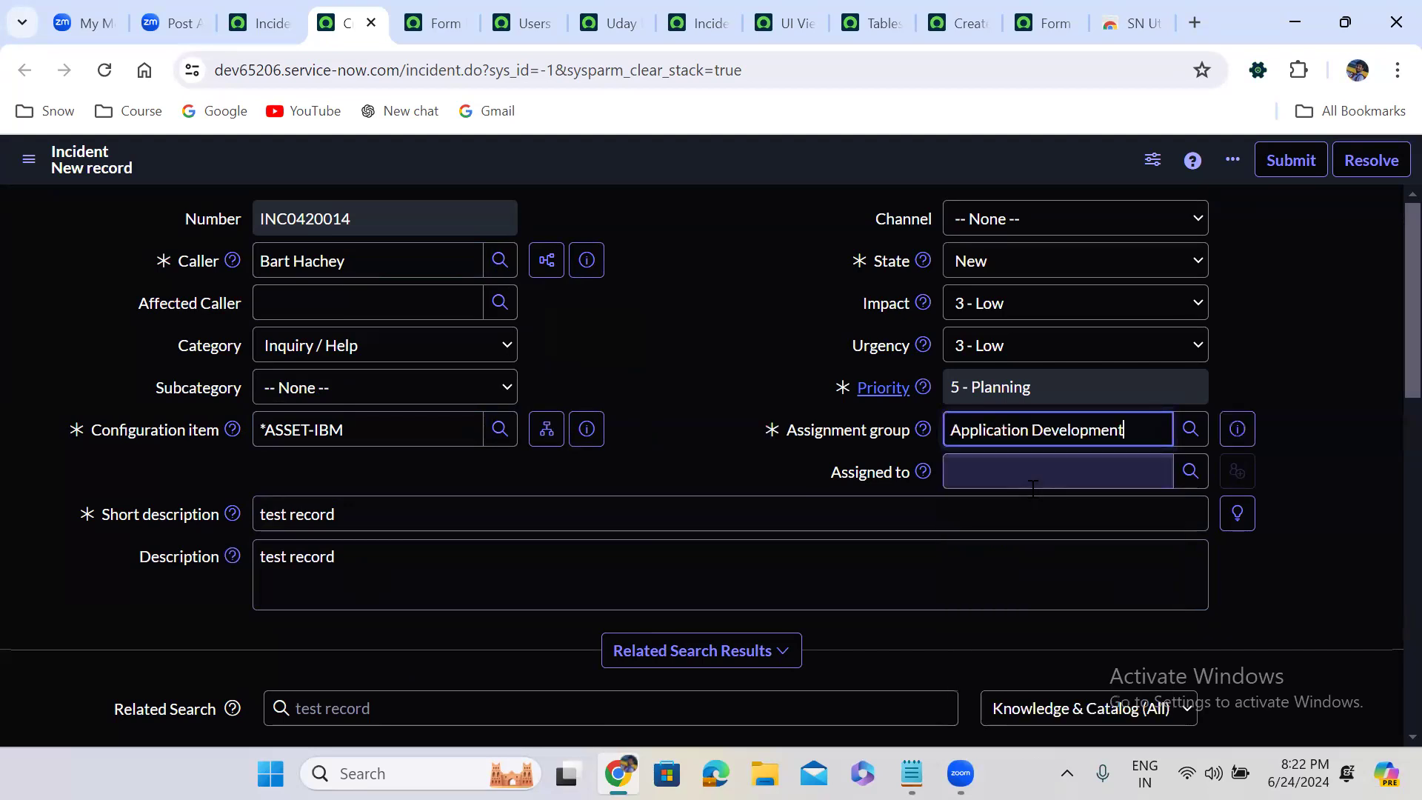
{"action": "right_click", "coordinate": [644, 178]}
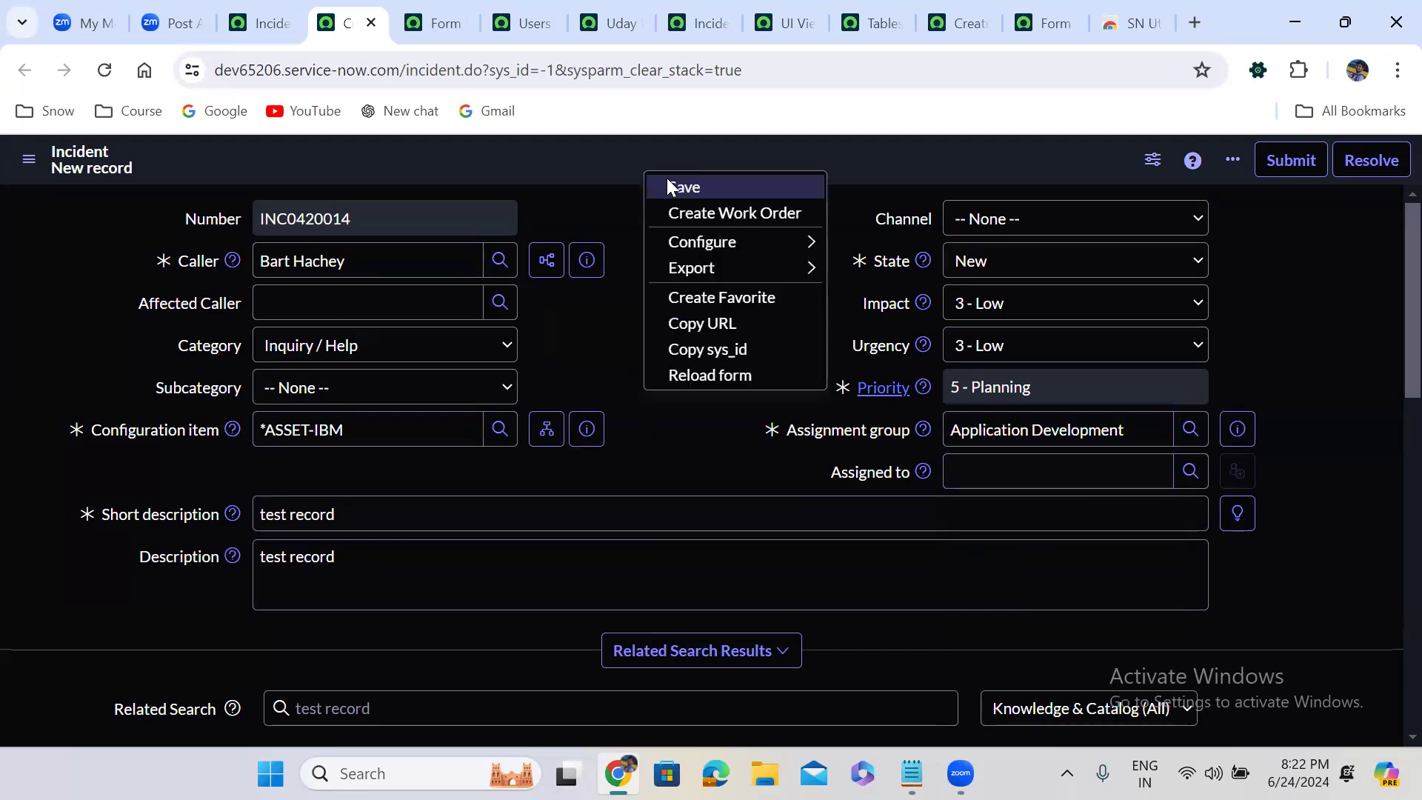
{"action": "left_click", "coordinate": [668, 183]}
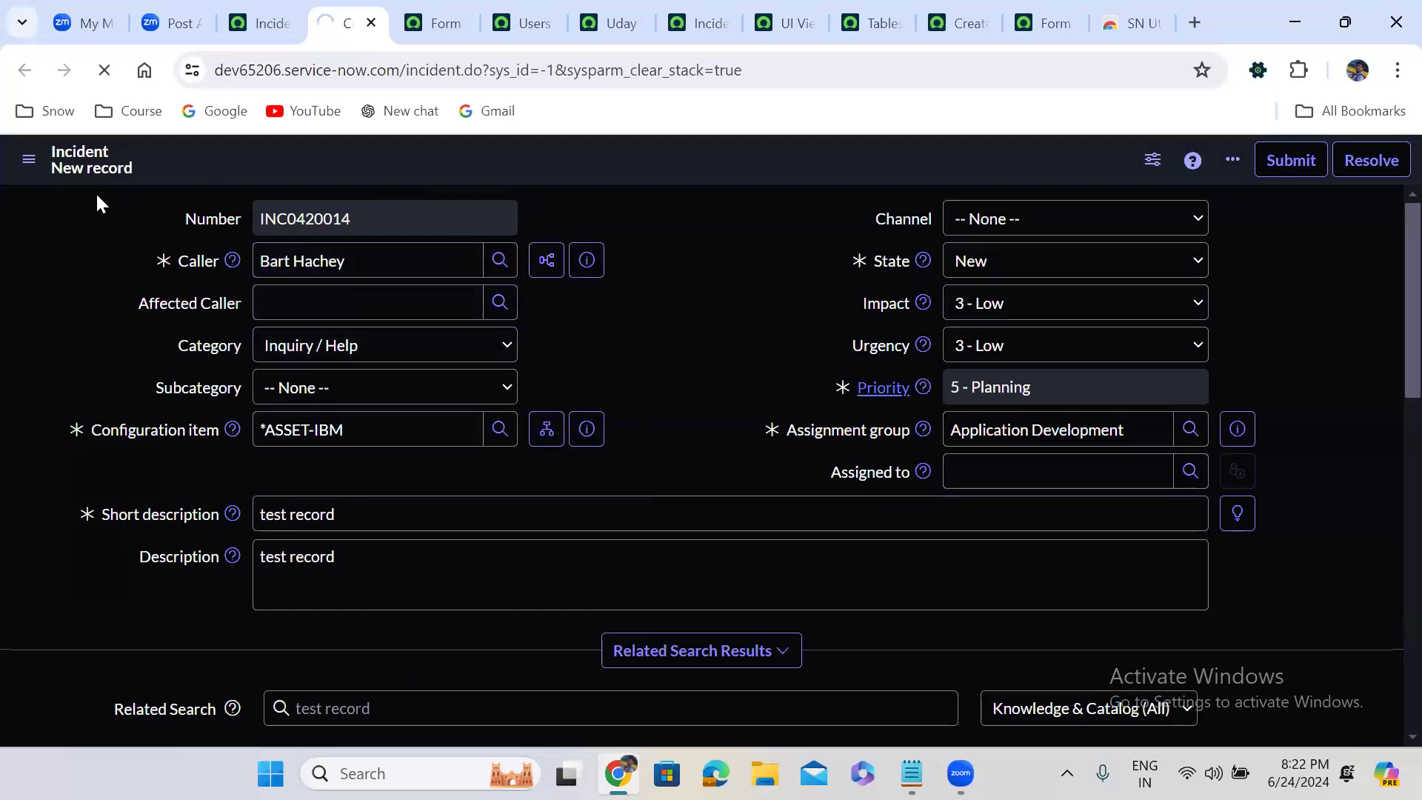
Switch the saved incident form to the Major incidents view to see its field layout
{"action": "left_click", "coordinate": [29, 164]}
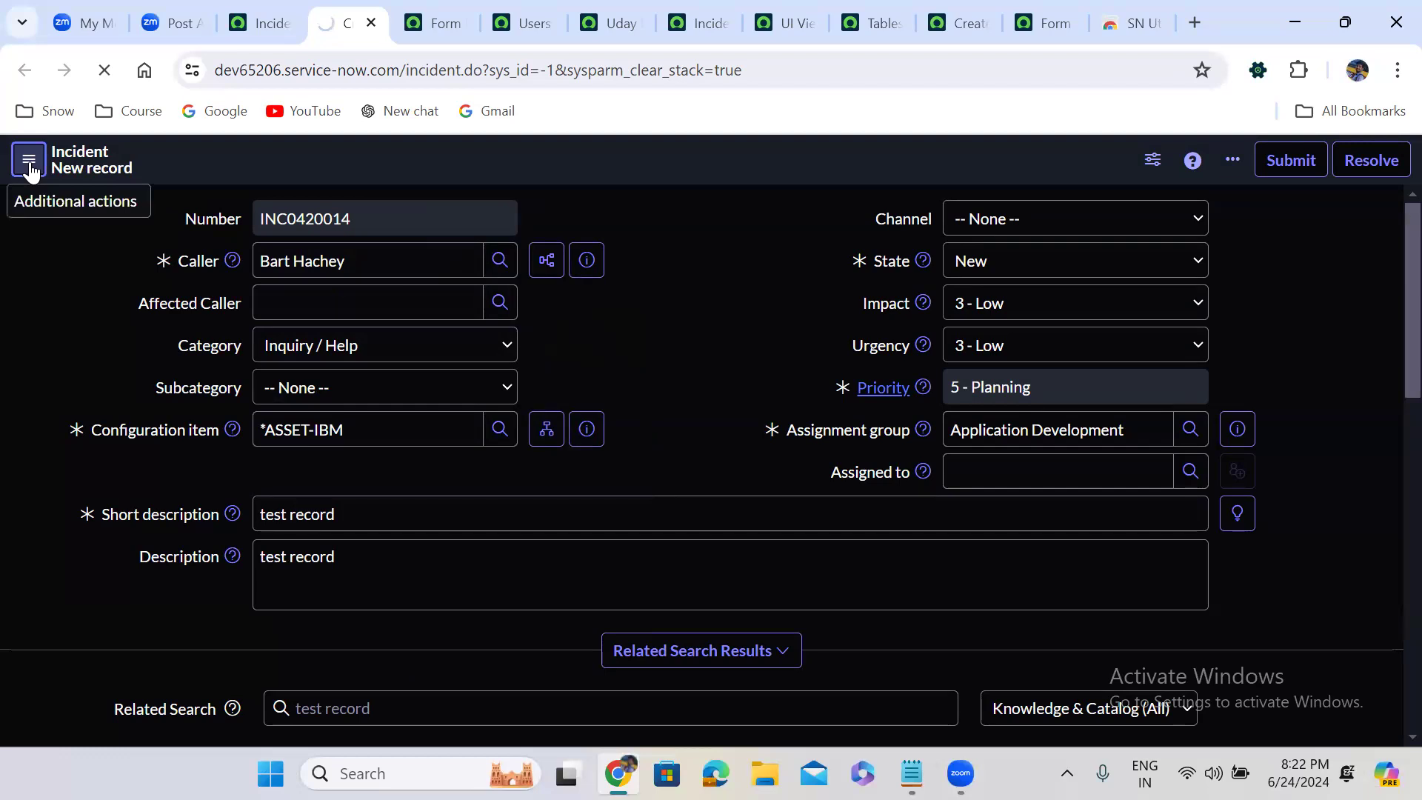
{"action": "mouse_move", "coordinate": [185, 225]}
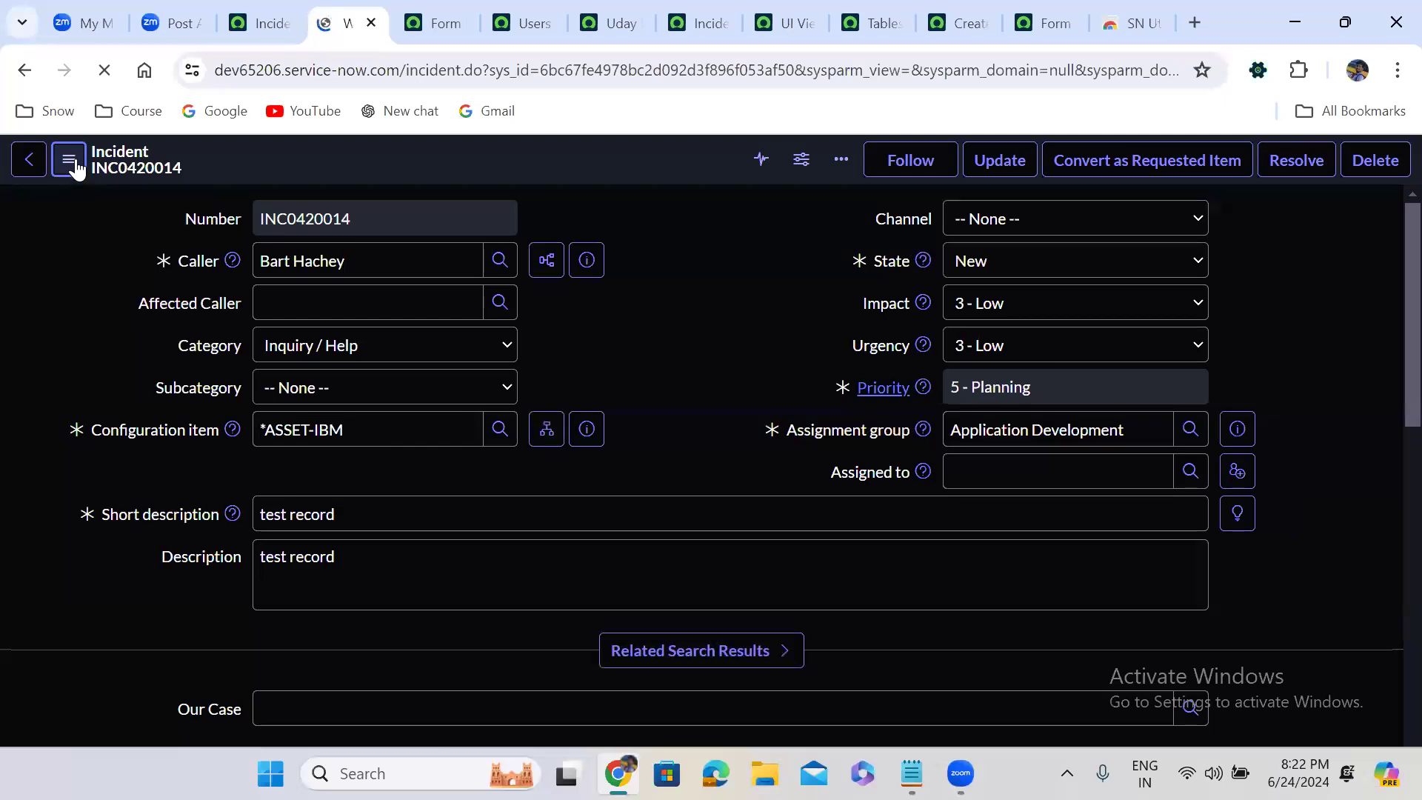
{"action": "left_click", "coordinate": [69, 160]}
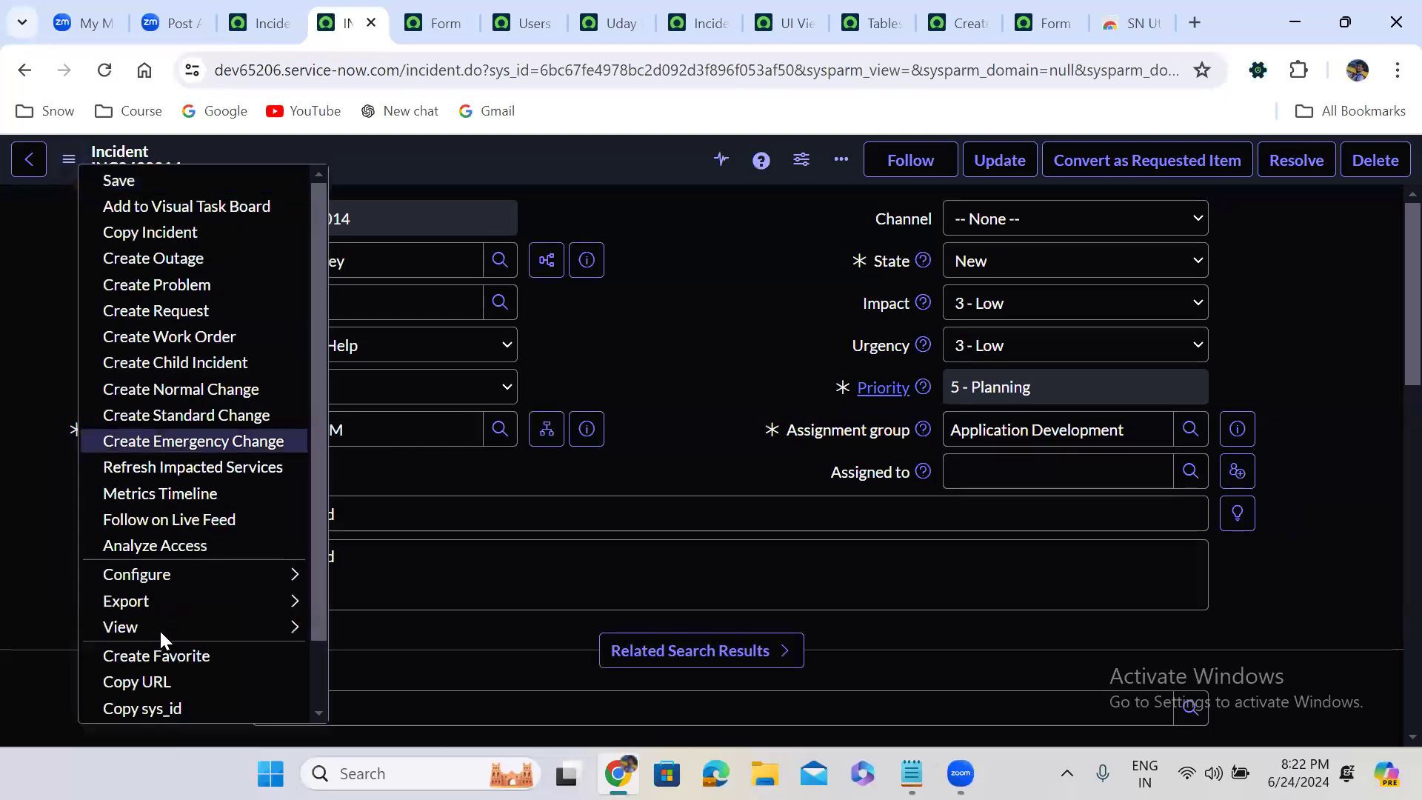
{"action": "mouse_move", "coordinate": [230, 634]}
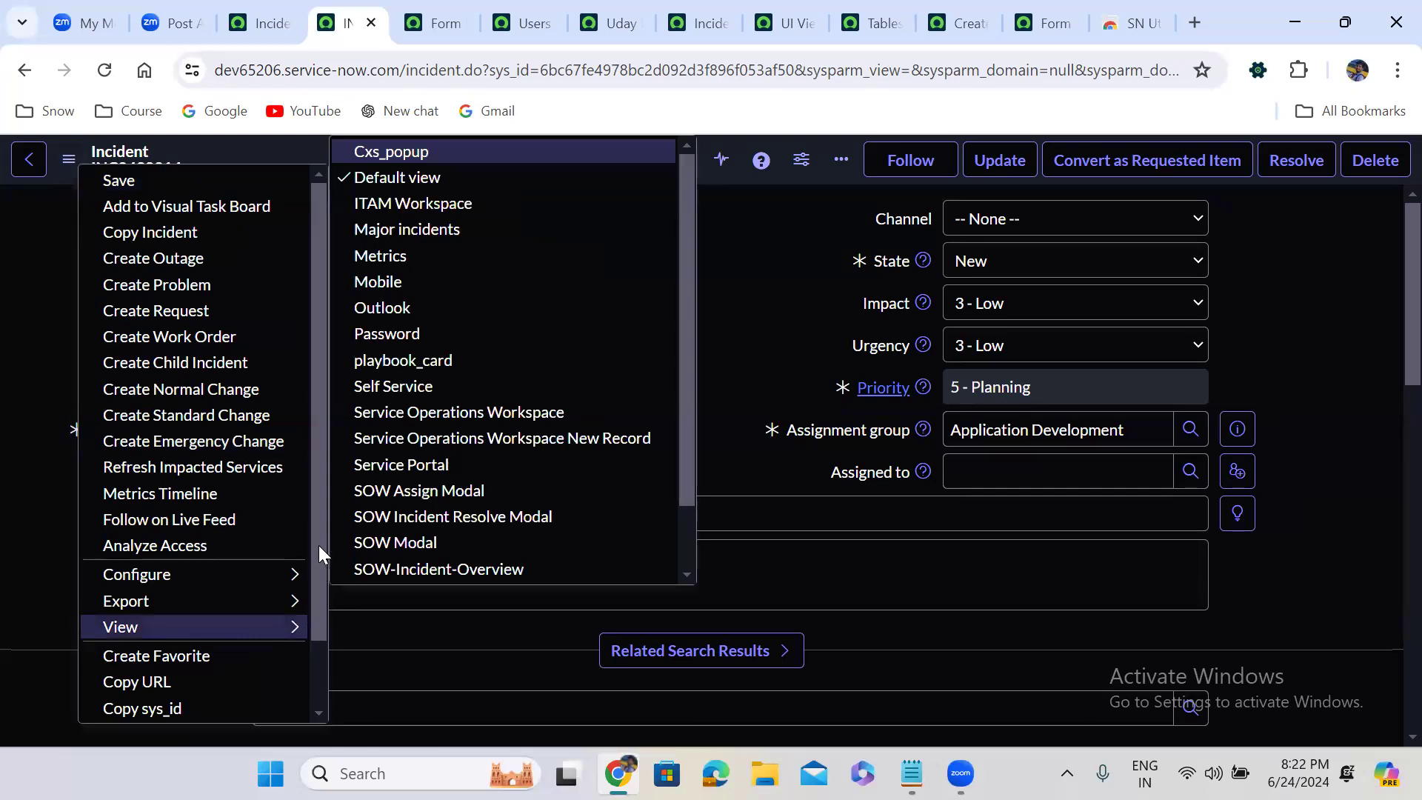
{"action": "left_click", "coordinate": [426, 226]}
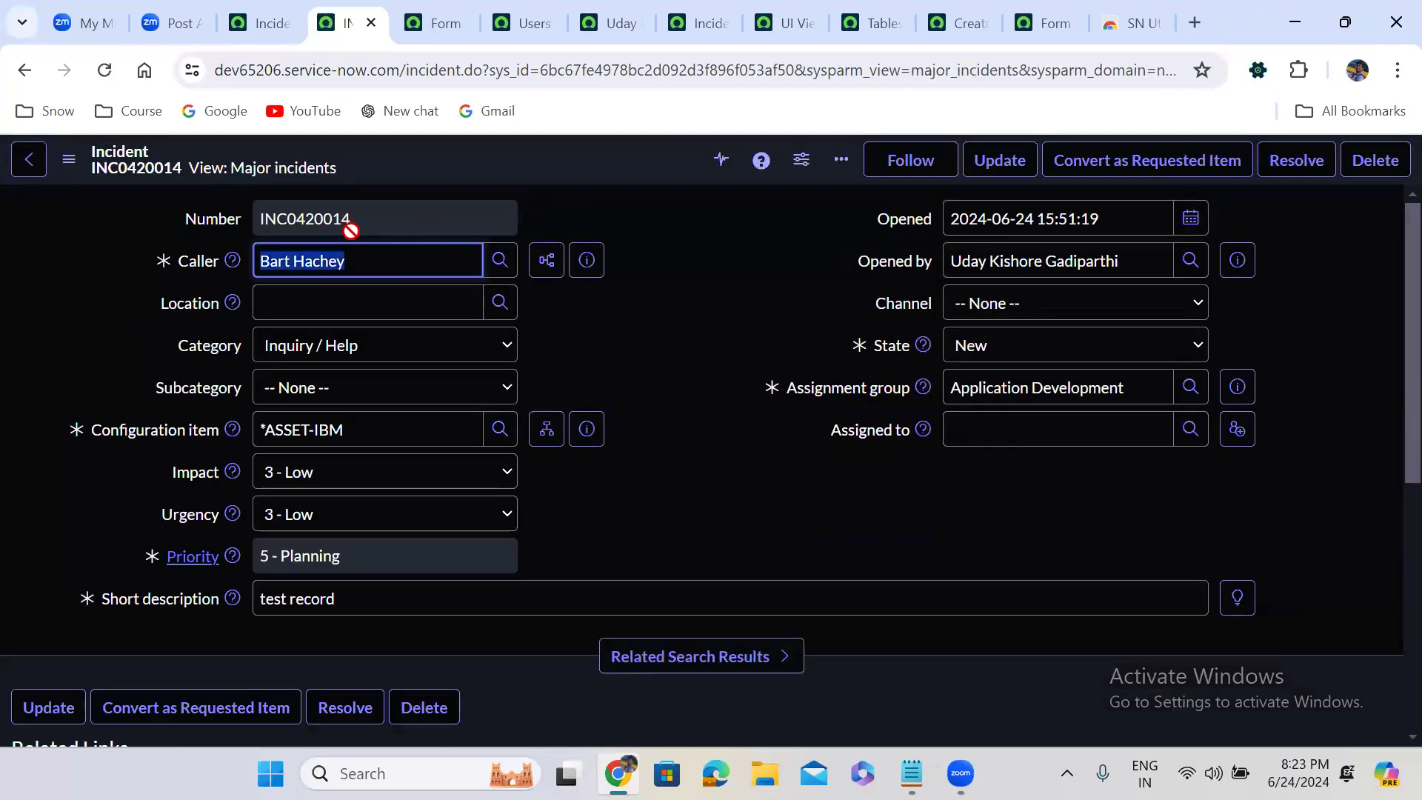
Switch the incident form to the Self Service view to compare its fields
{"action": "left_click", "coordinate": [70, 160]}
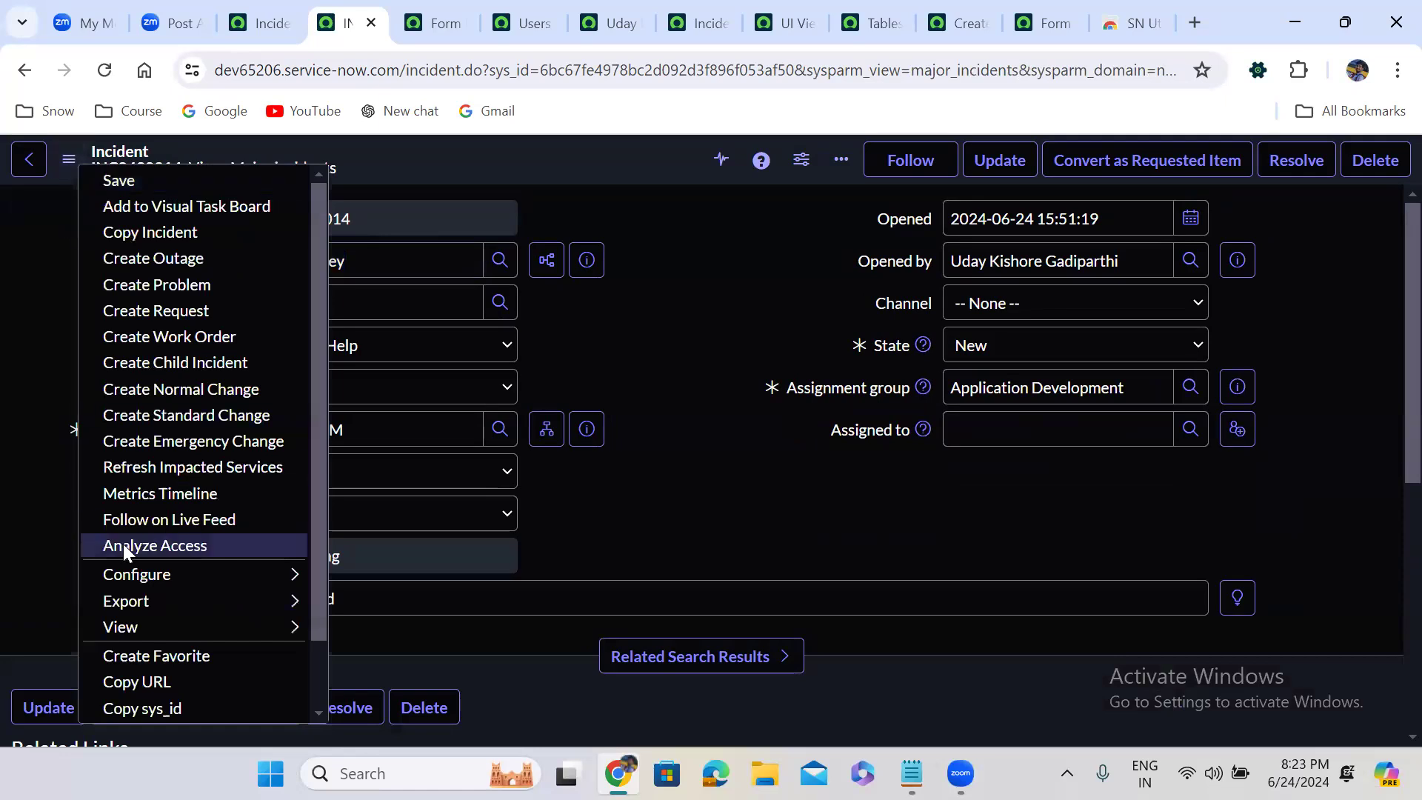
{"action": "mouse_move", "coordinate": [249, 635]}
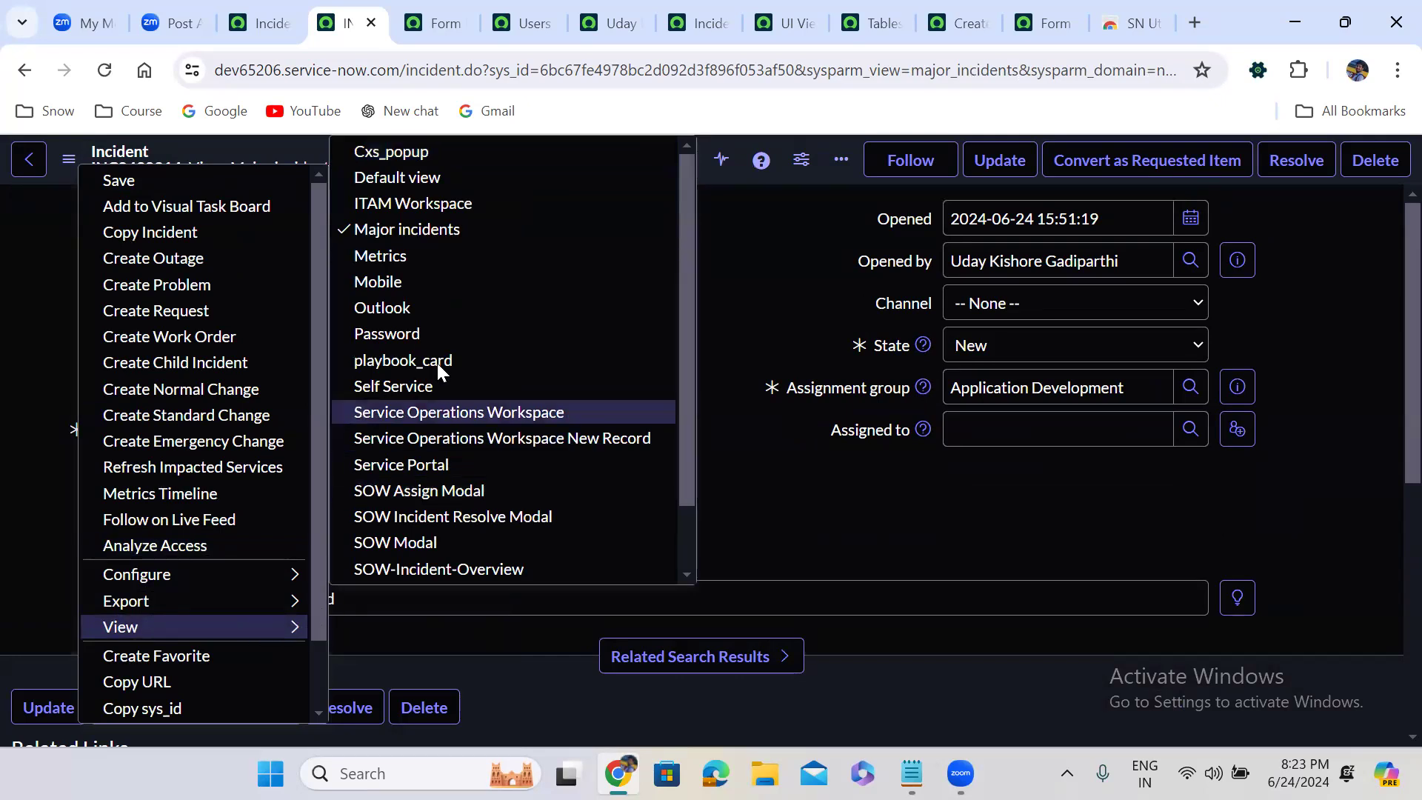
{"action": "left_click", "coordinate": [431, 385]}
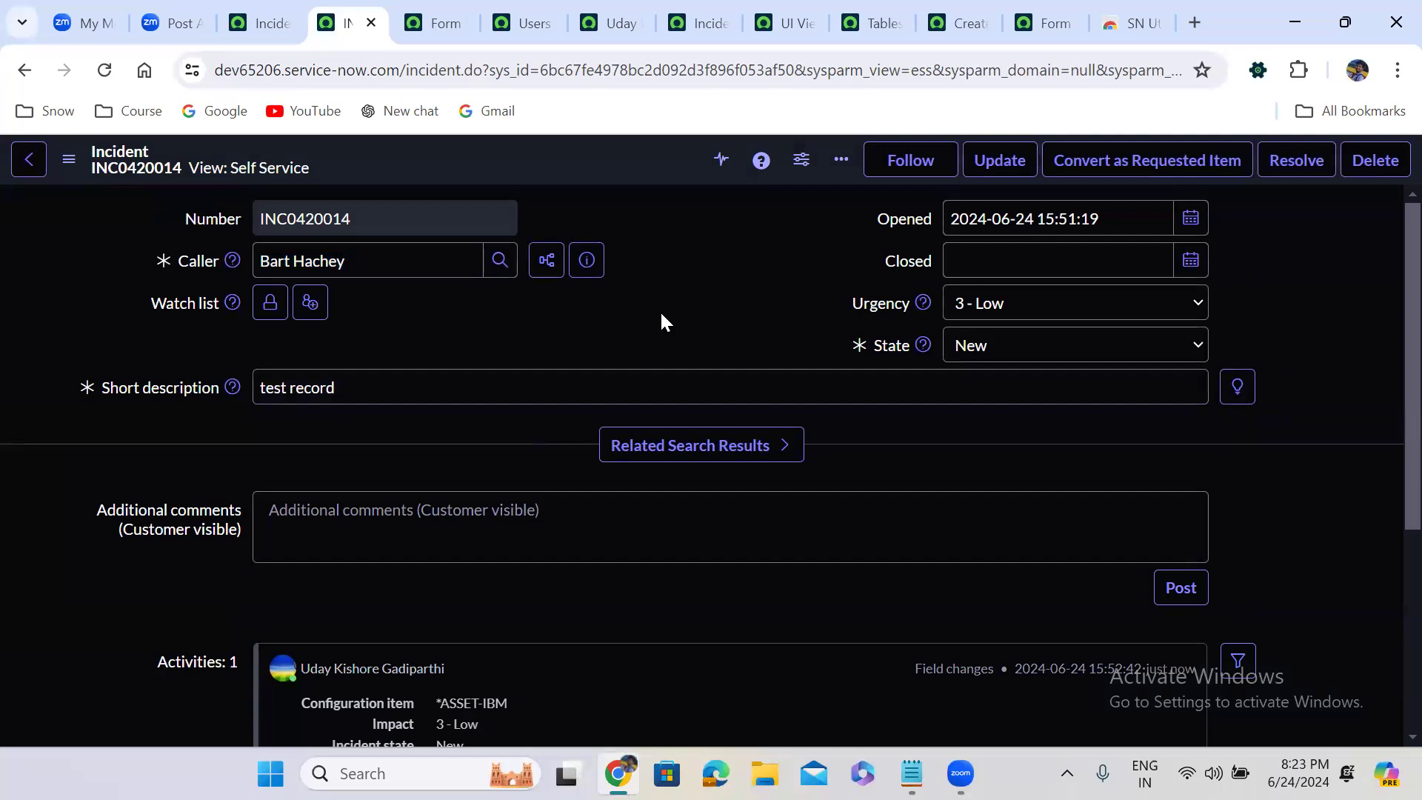
Display the incident record in the Mobile view to check which fields it includes
{"action": "left_click", "coordinate": [68, 164]}
{"action": "mouse_move", "coordinate": [132, 582]}
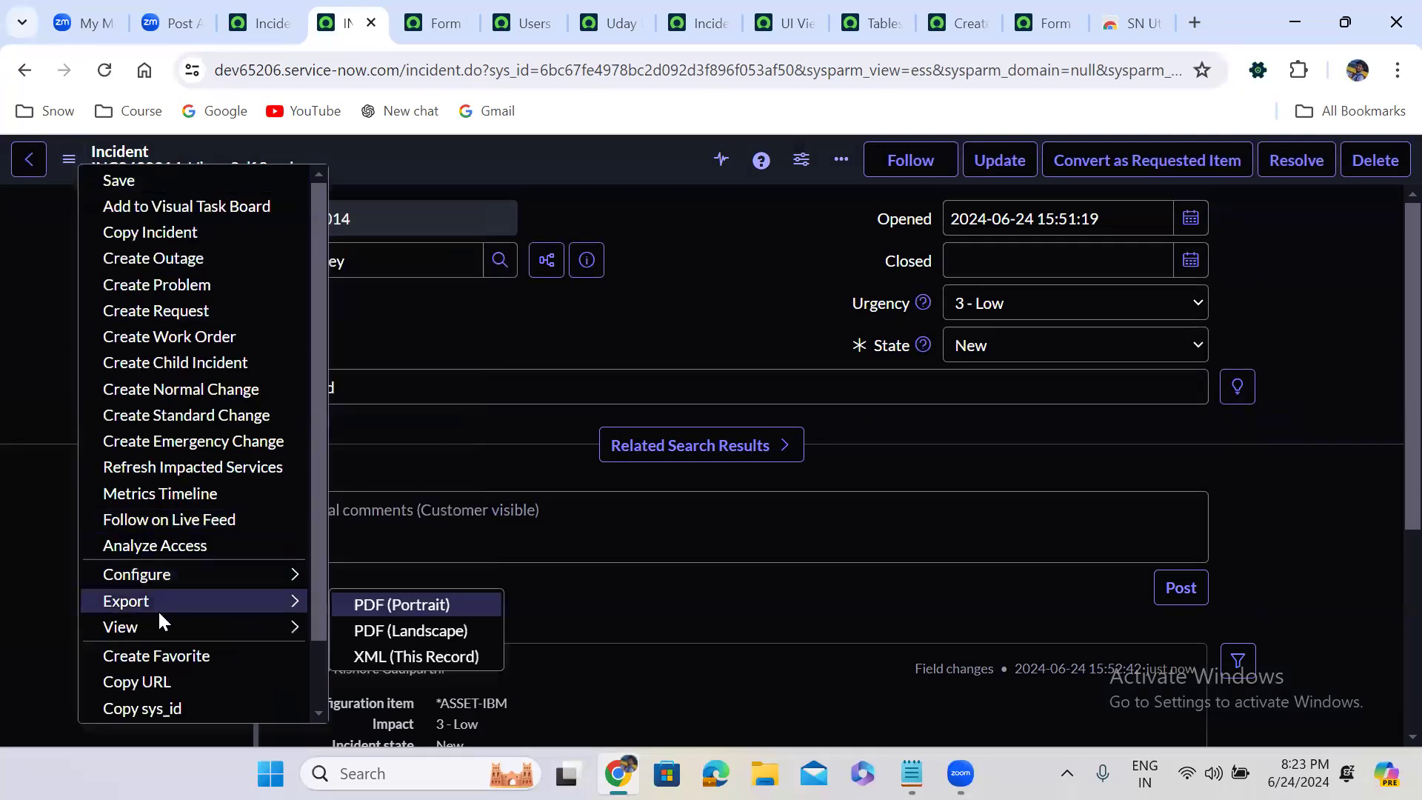
{"action": "mouse_move", "coordinate": [165, 626]}
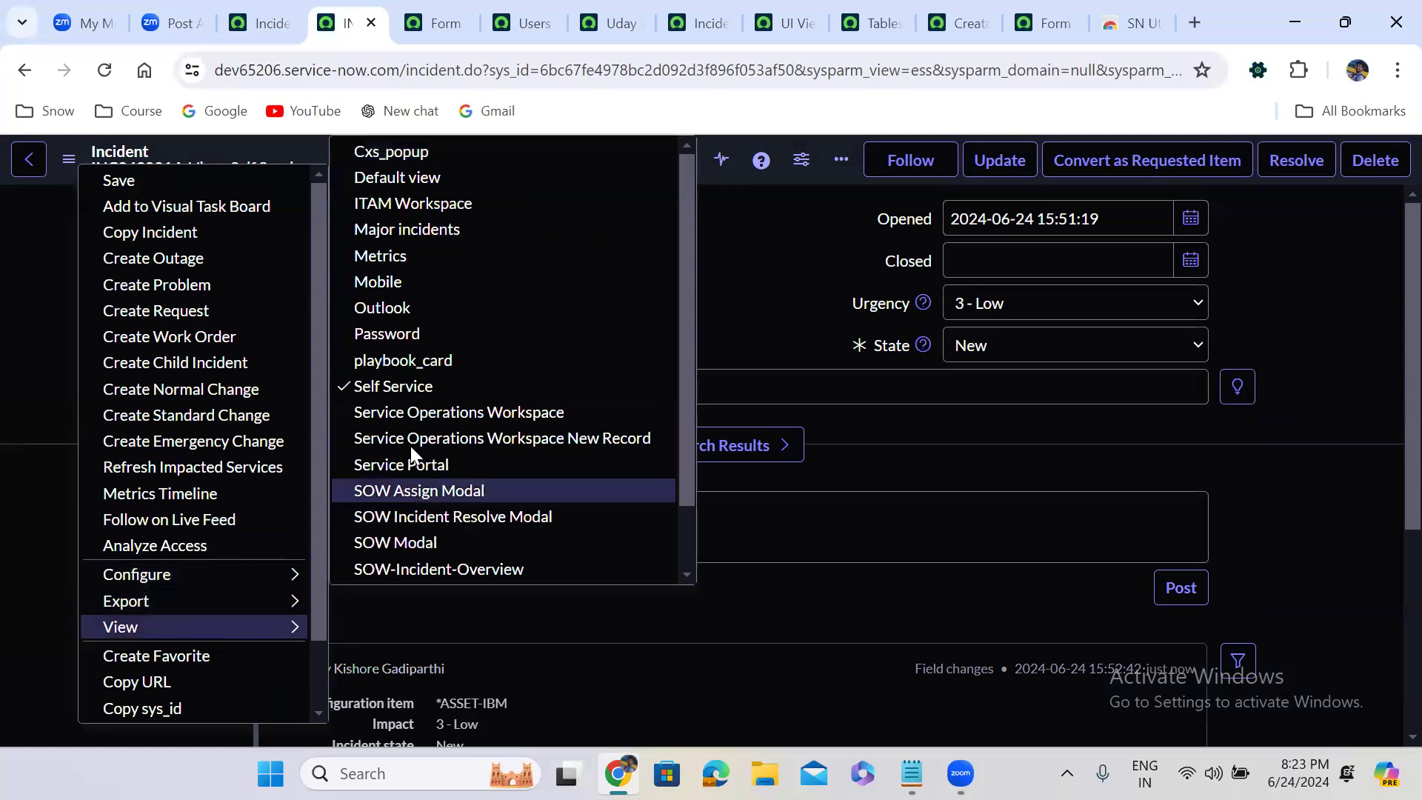
{"action": "left_click", "coordinate": [438, 284]}
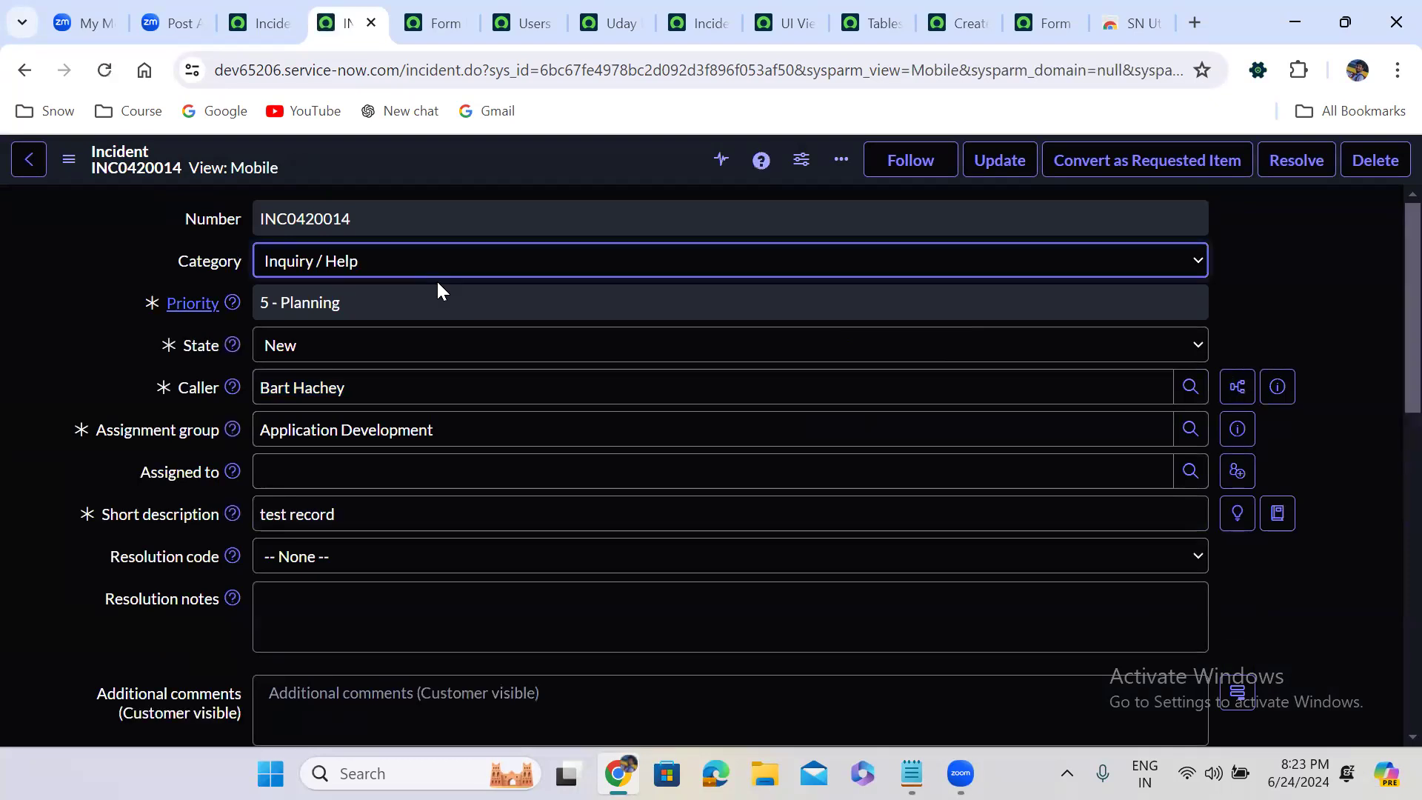
Switch the incident form back to the Default view
{"action": "left_click", "coordinate": [67, 166]}
{"action": "mouse_move", "coordinate": [138, 603]}
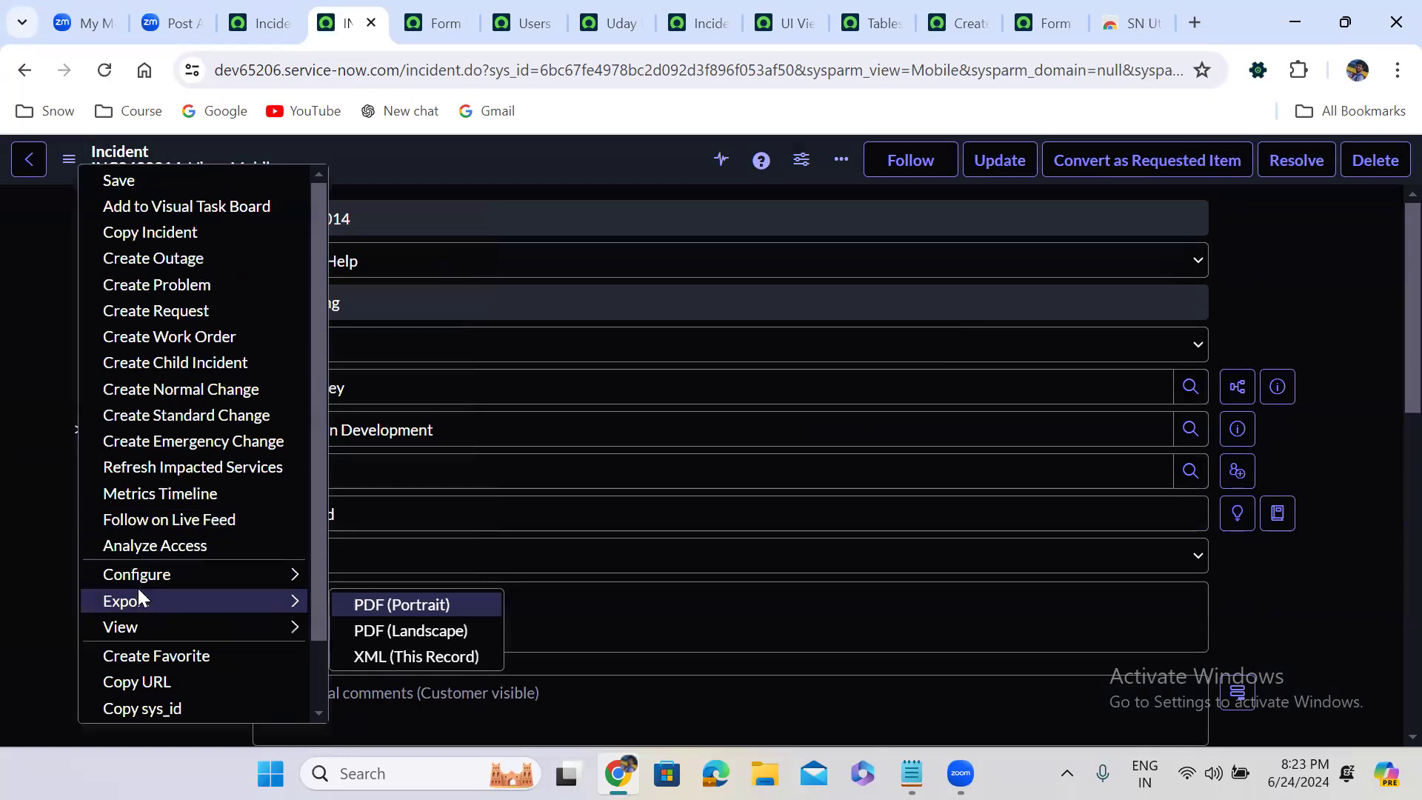
{"action": "mouse_move", "coordinate": [176, 576]}
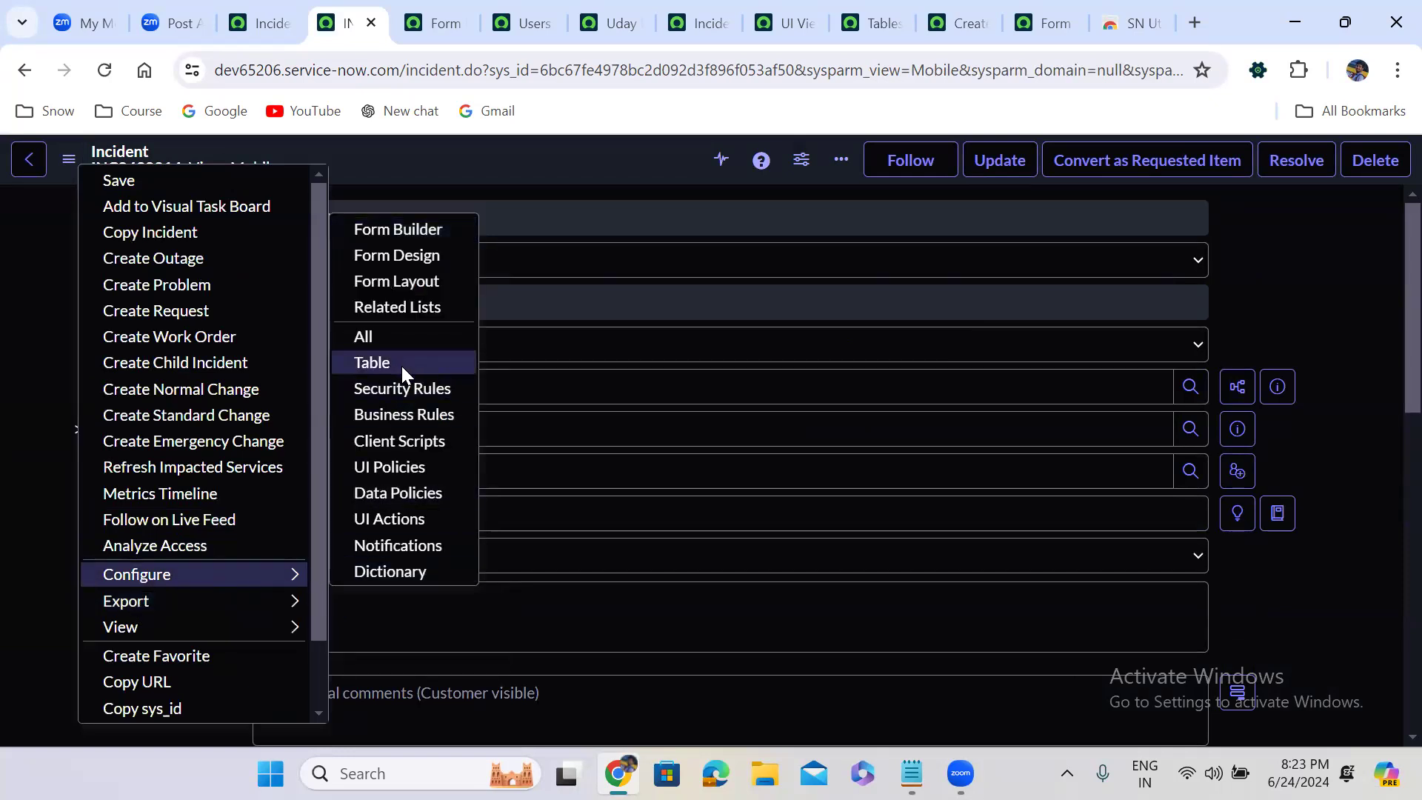
{"action": "mouse_move", "coordinate": [211, 630]}
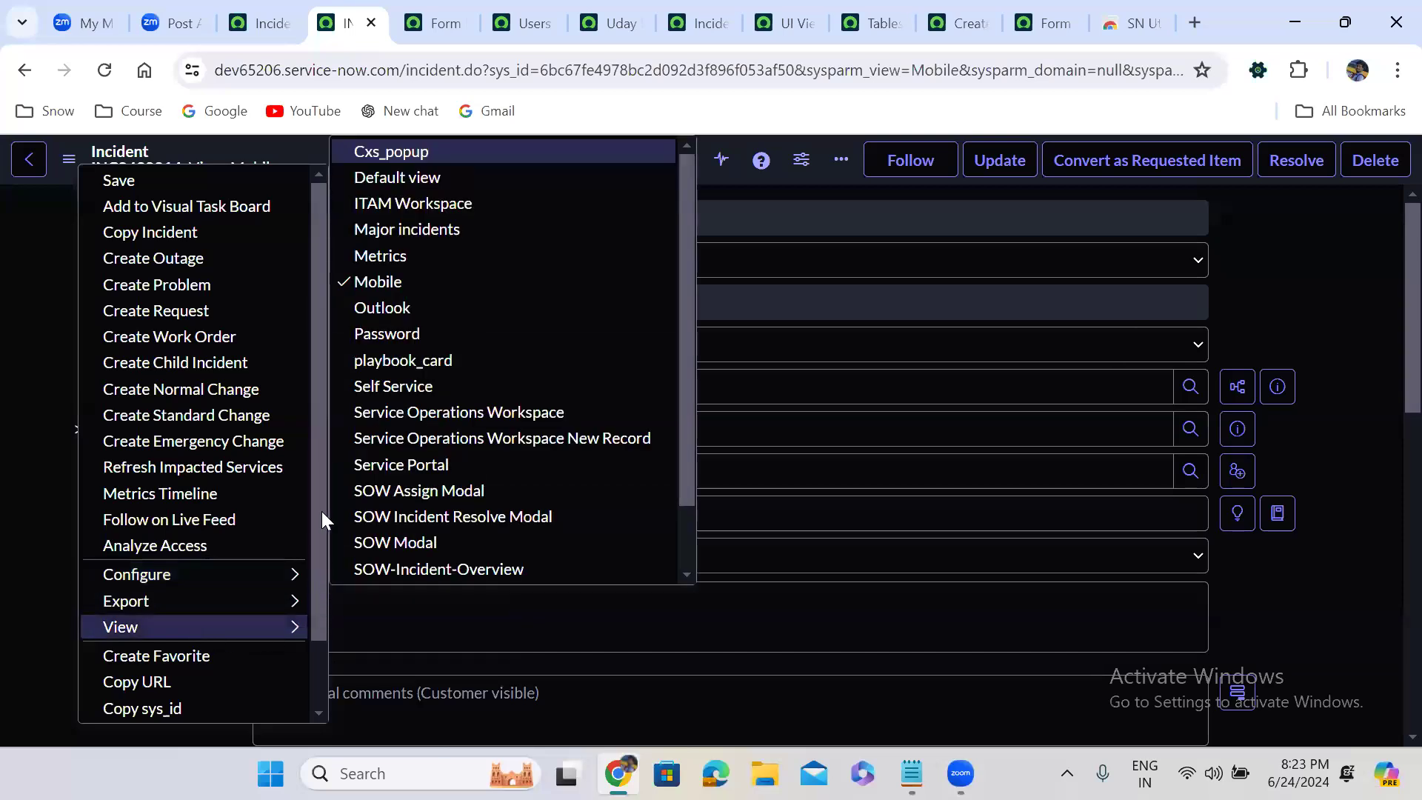
{"action": "left_click", "coordinate": [436, 177]}
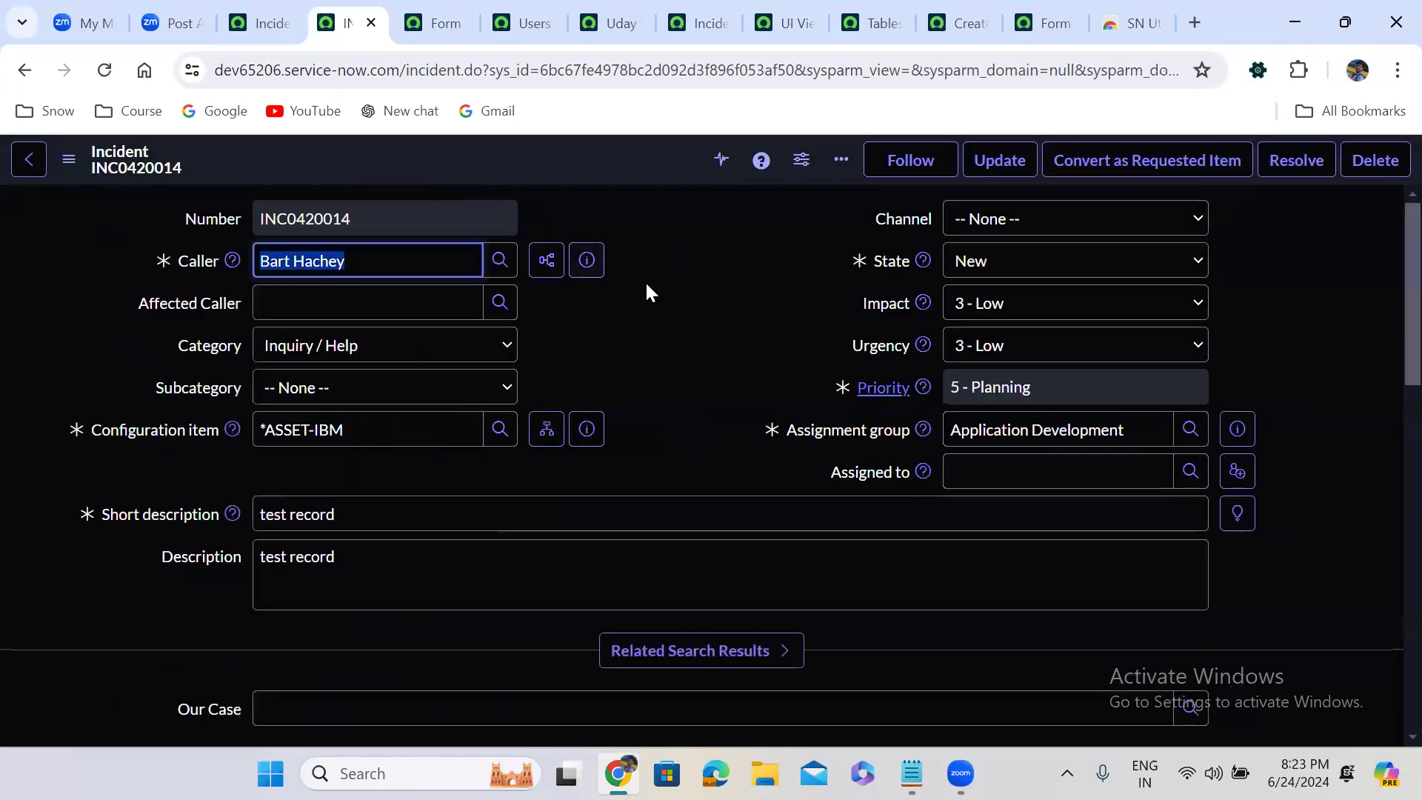
{"action": "left_click", "coordinate": [646, 284]}
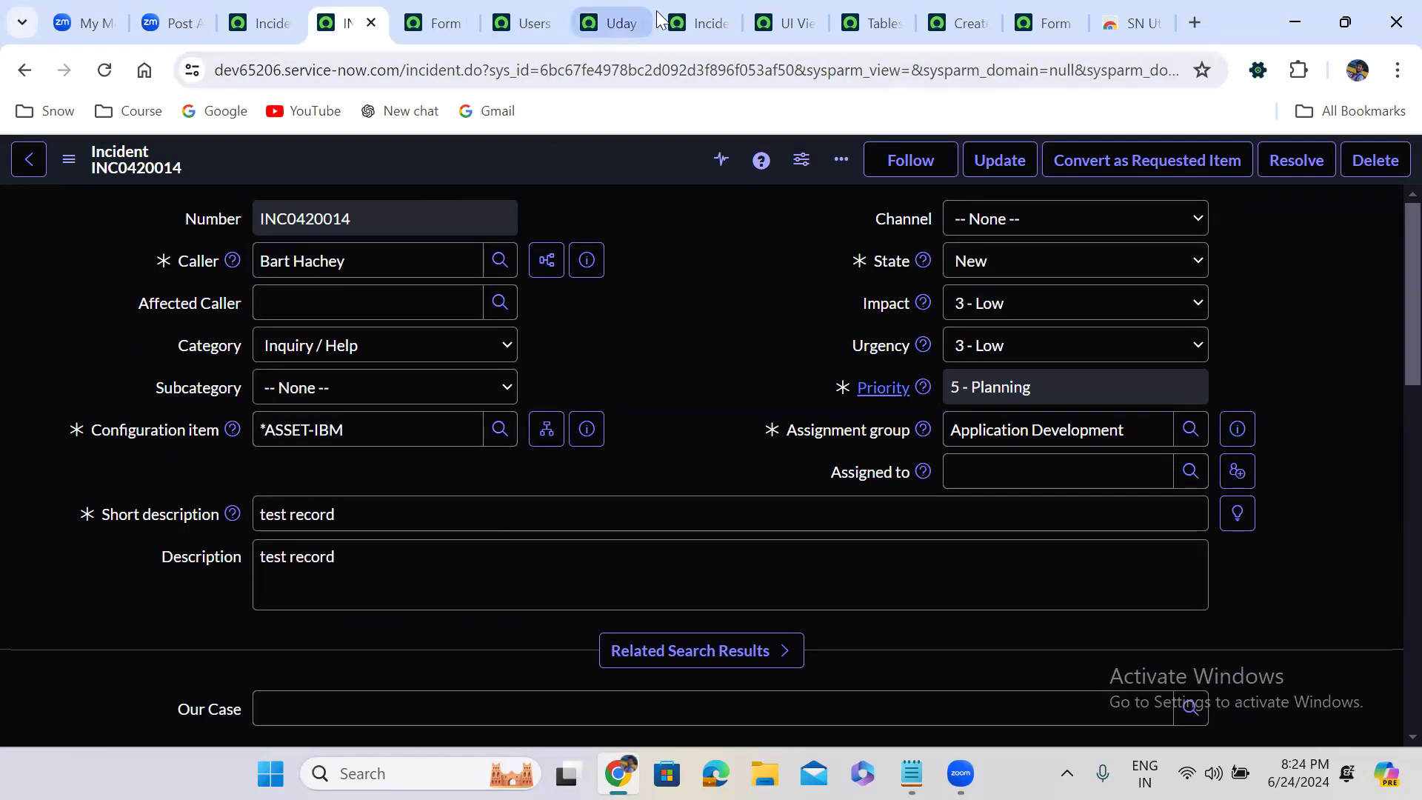
Open the Incident View Rules script in the full-size editor and review the view name assigned to answer in each branch
{"action": "left_click", "coordinate": [680, 23]}
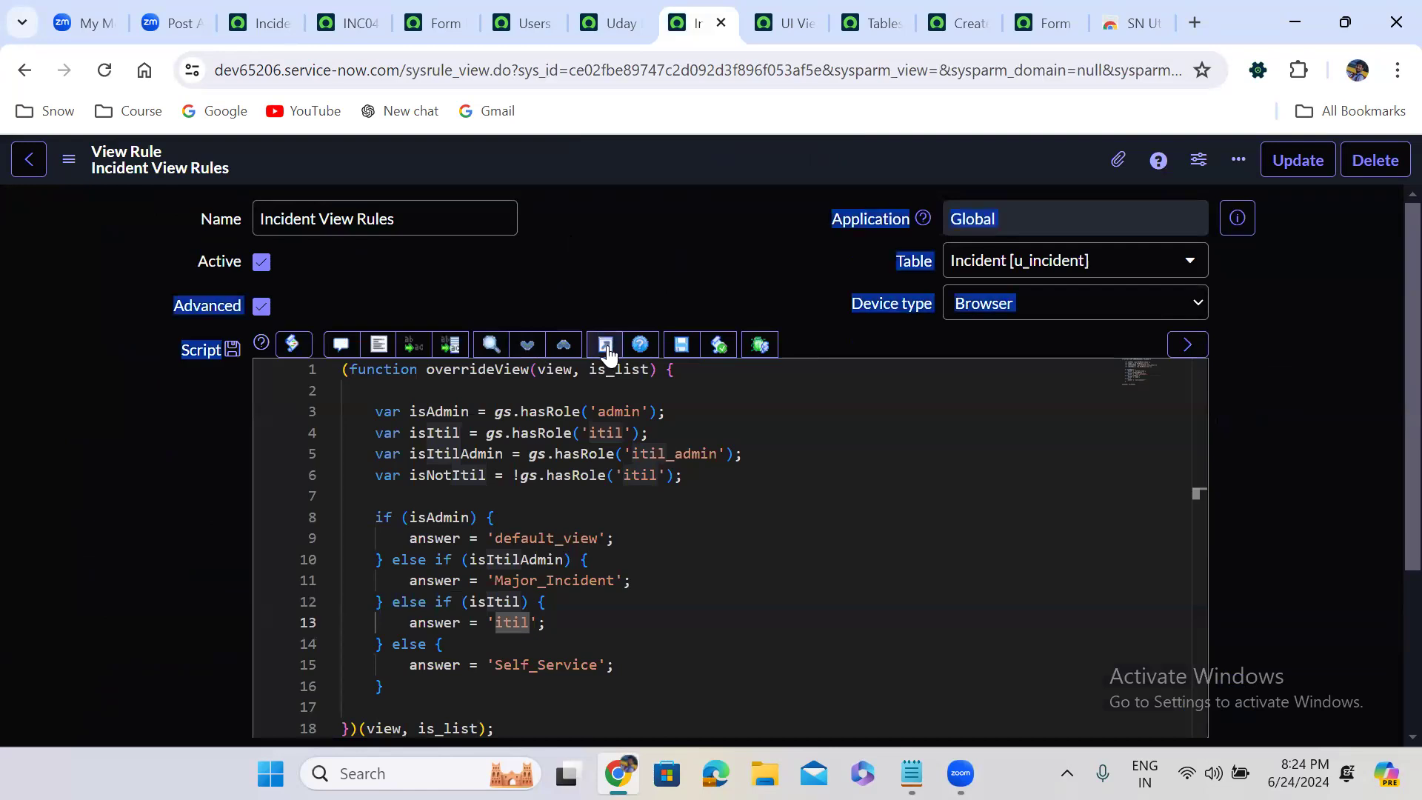
{"action": "left_click", "coordinate": [607, 344]}
{"action": "double_click", "coordinate": [183, 343]}
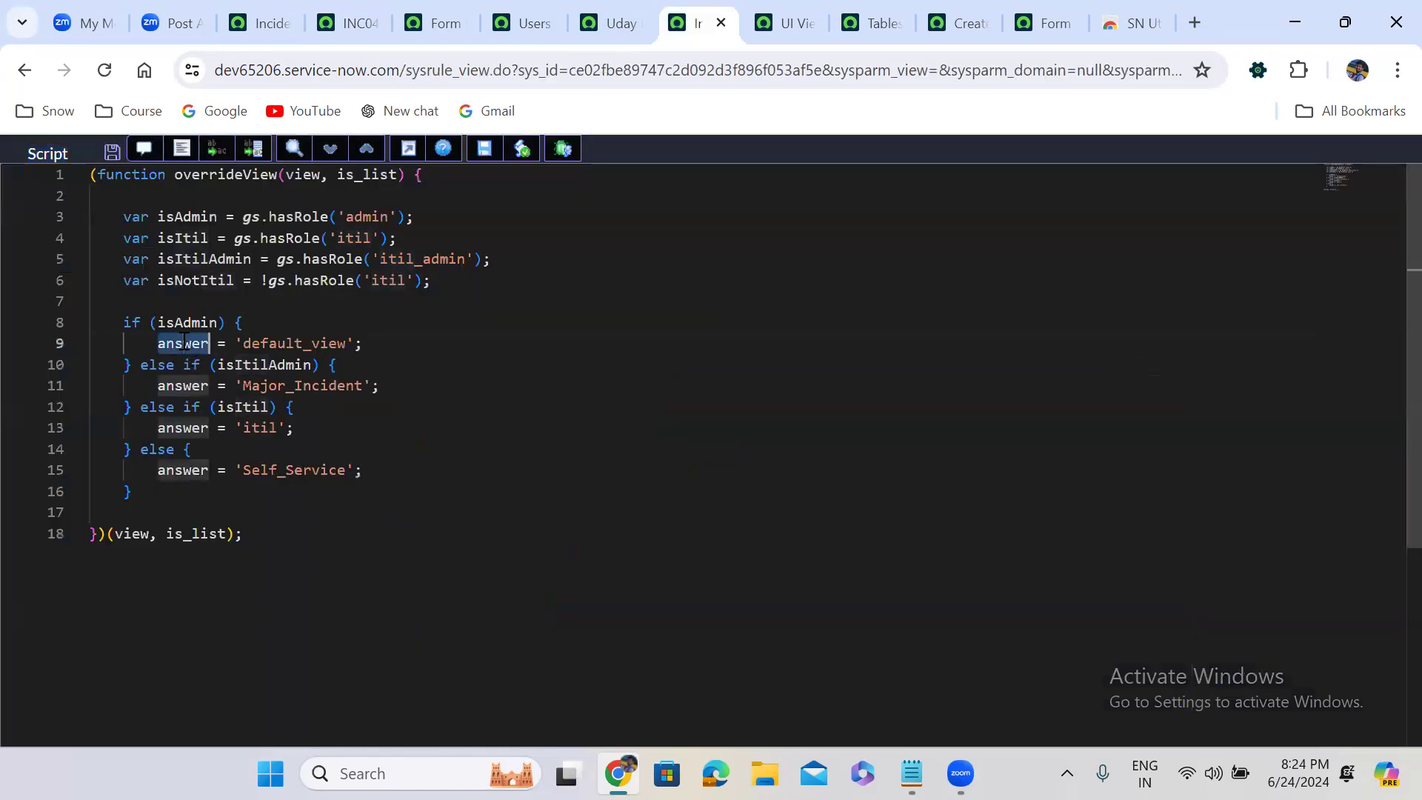
{"action": "double_click", "coordinate": [309, 345]}
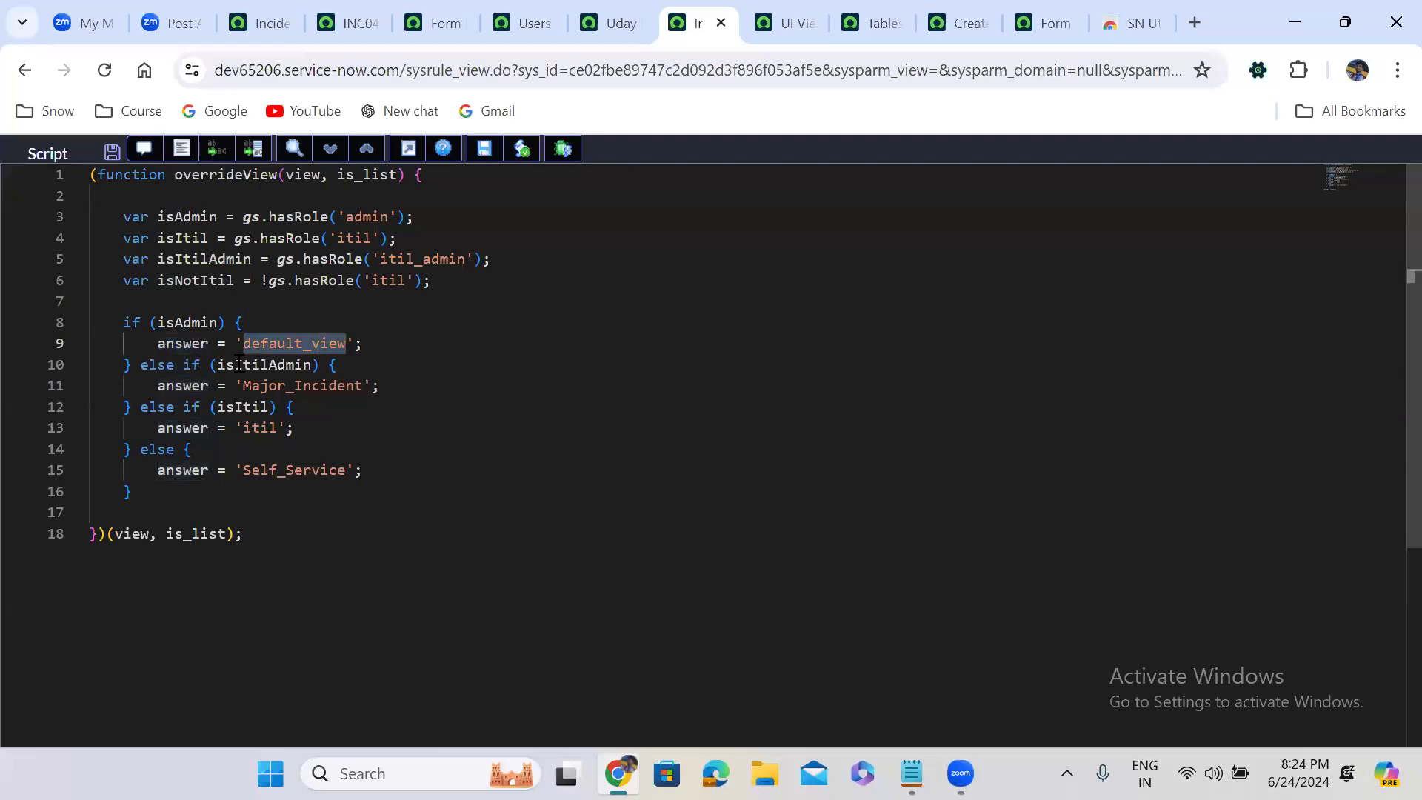
{"action": "double_click", "coordinate": [313, 385]}
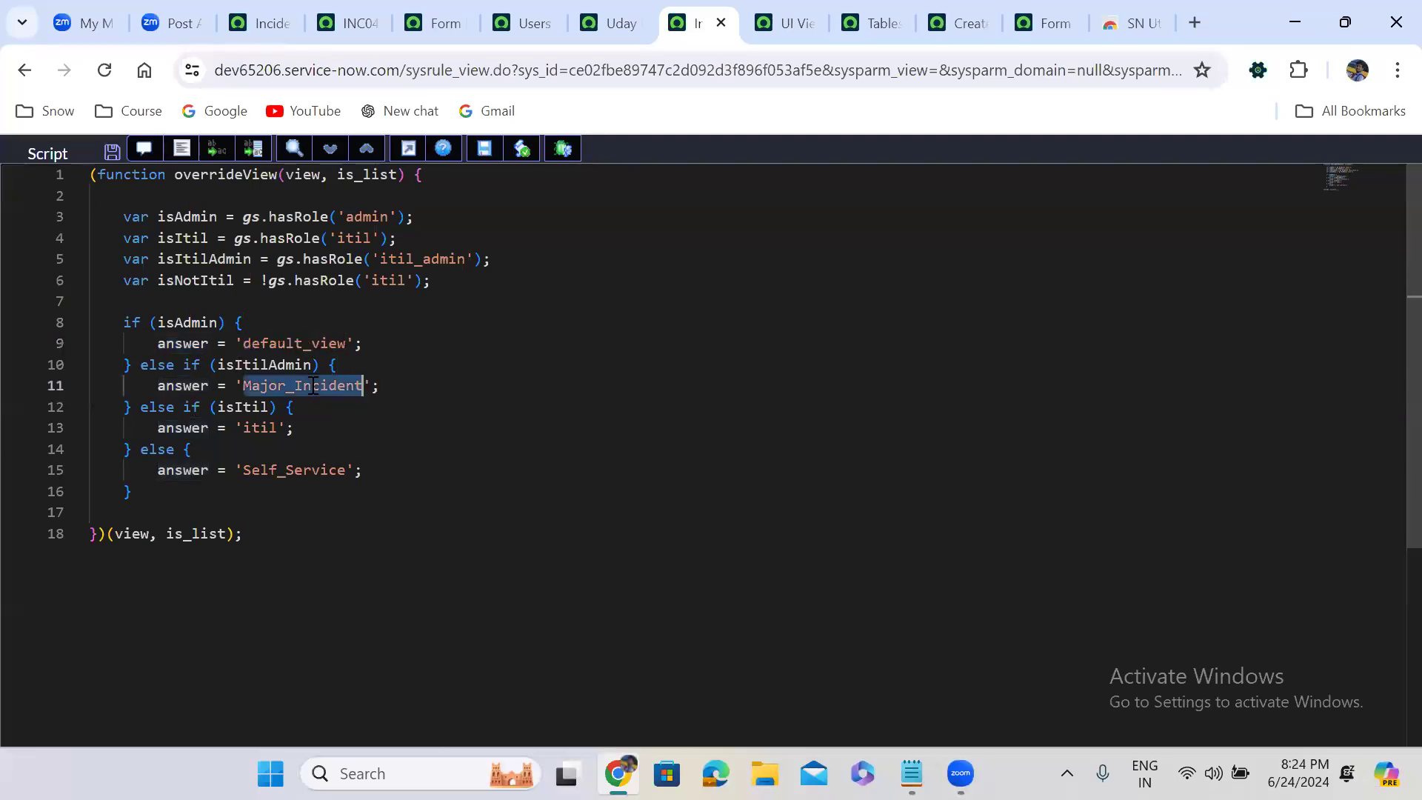
{"action": "double_click", "coordinate": [252, 431]}
{"action": "double_click", "coordinate": [282, 471]}
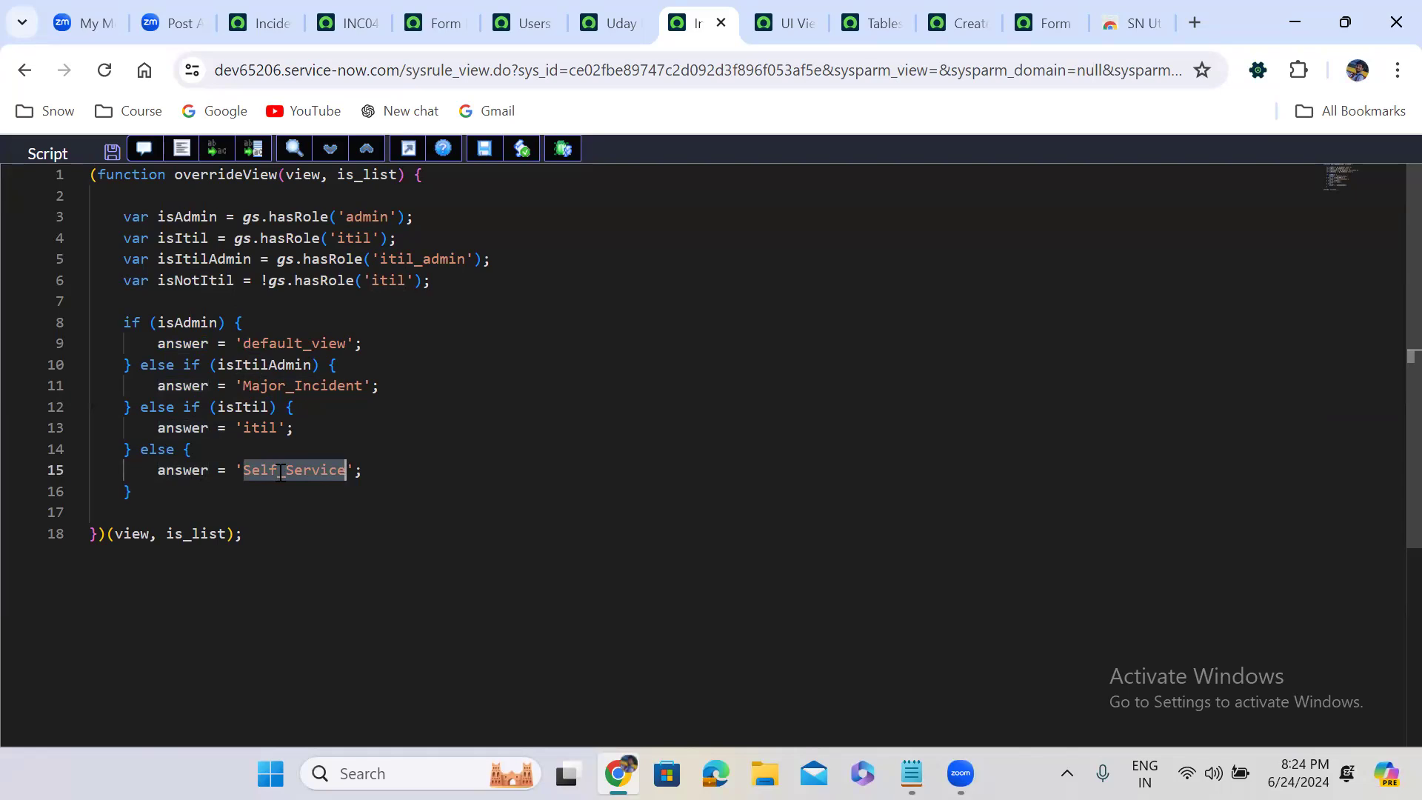
Examine how each role condition, isAdmin, isItilAdmin, isItil and else, maps to its view name in the script
{"action": "left_click", "coordinate": [182, 328]}
{"action": "double_click", "coordinate": [284, 344]}
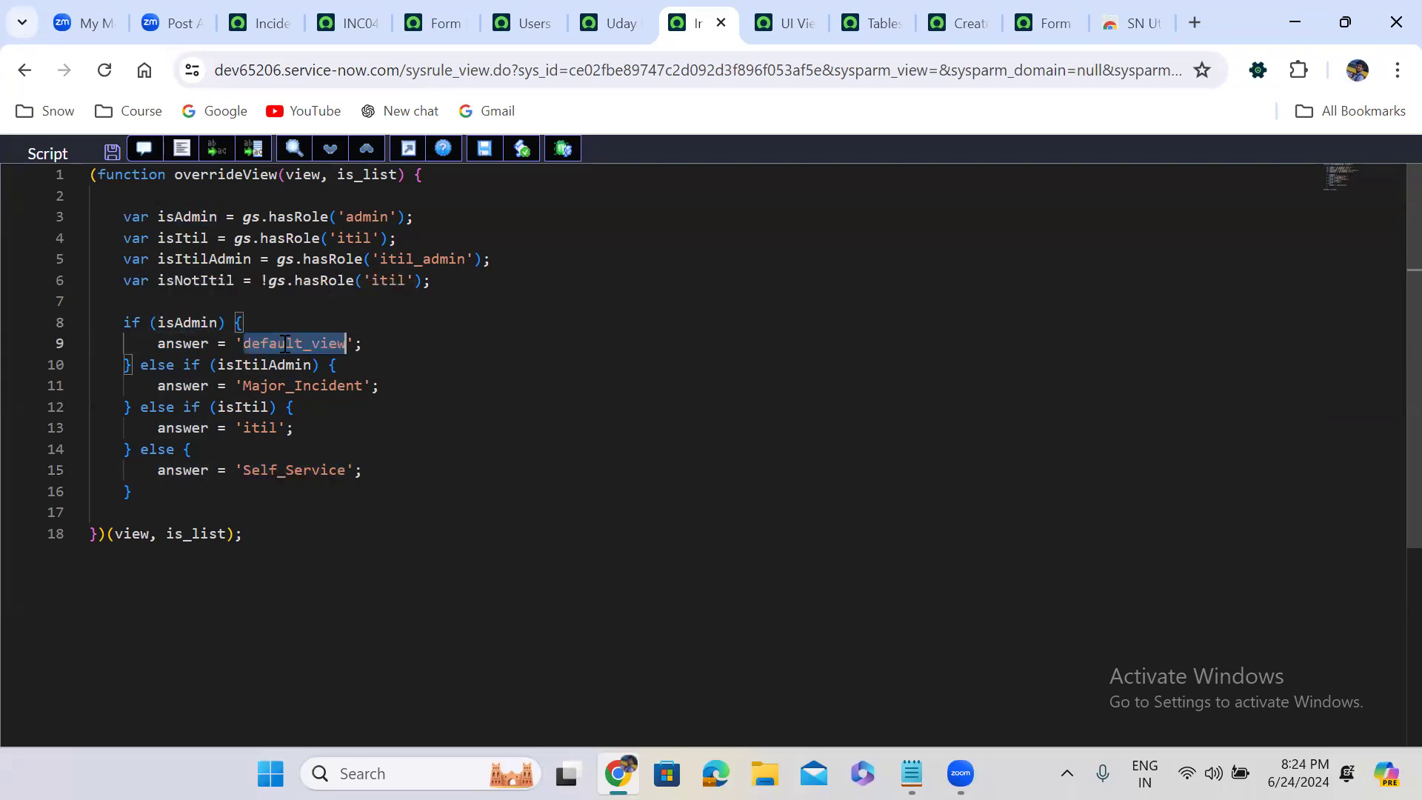
{"action": "double_click", "coordinate": [252, 363]}
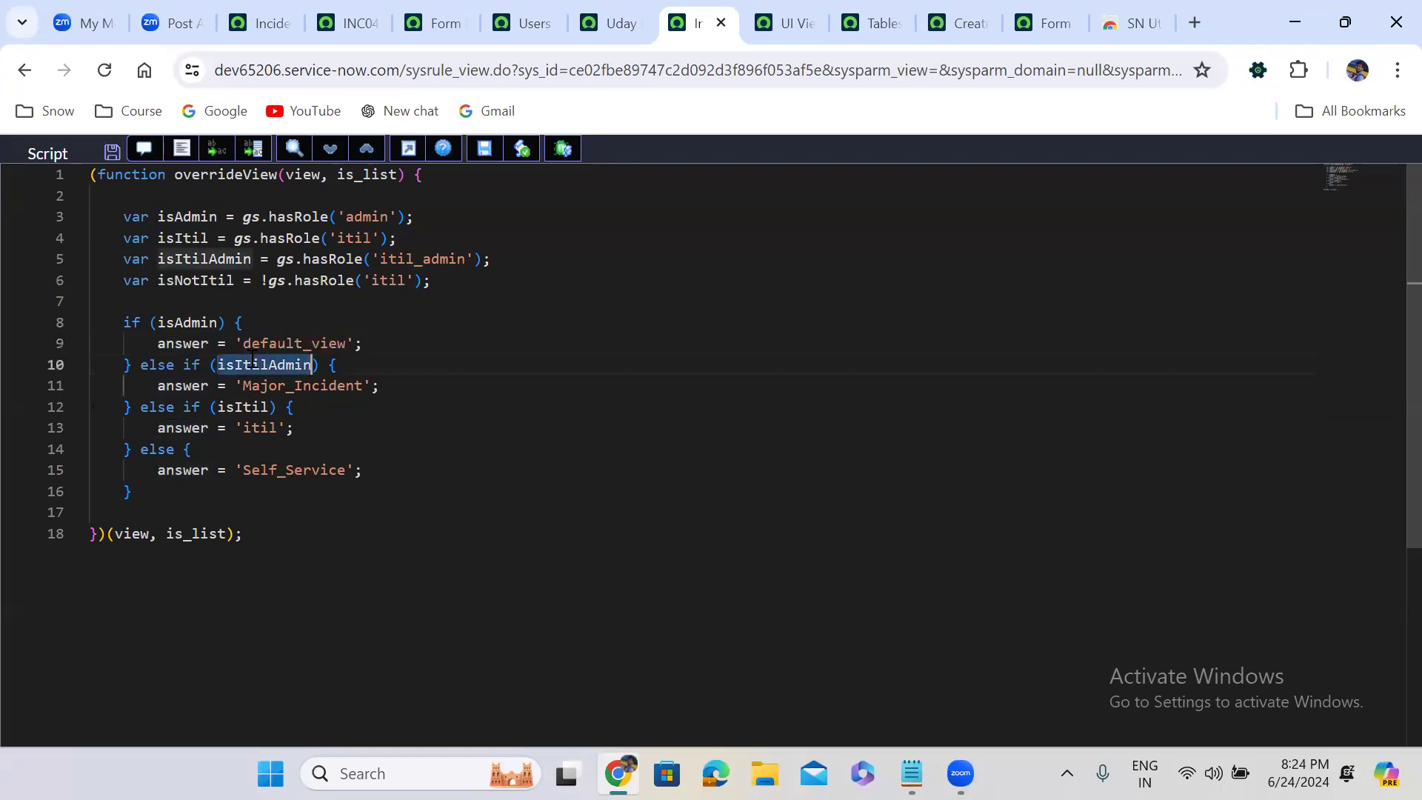
{"action": "double_click", "coordinate": [302, 385]}
{"action": "double_click", "coordinate": [244, 406]}
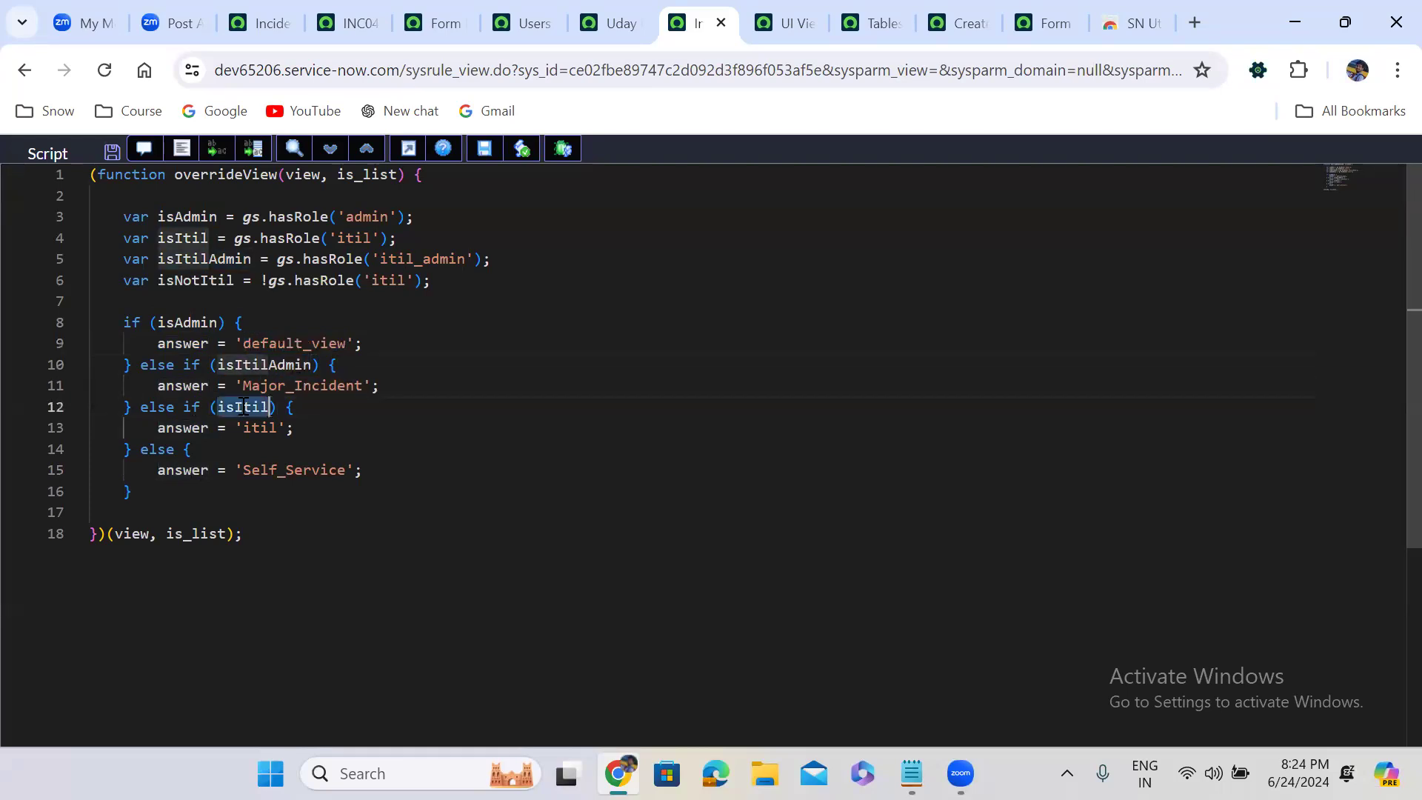
{"action": "double_click", "coordinate": [276, 428]}
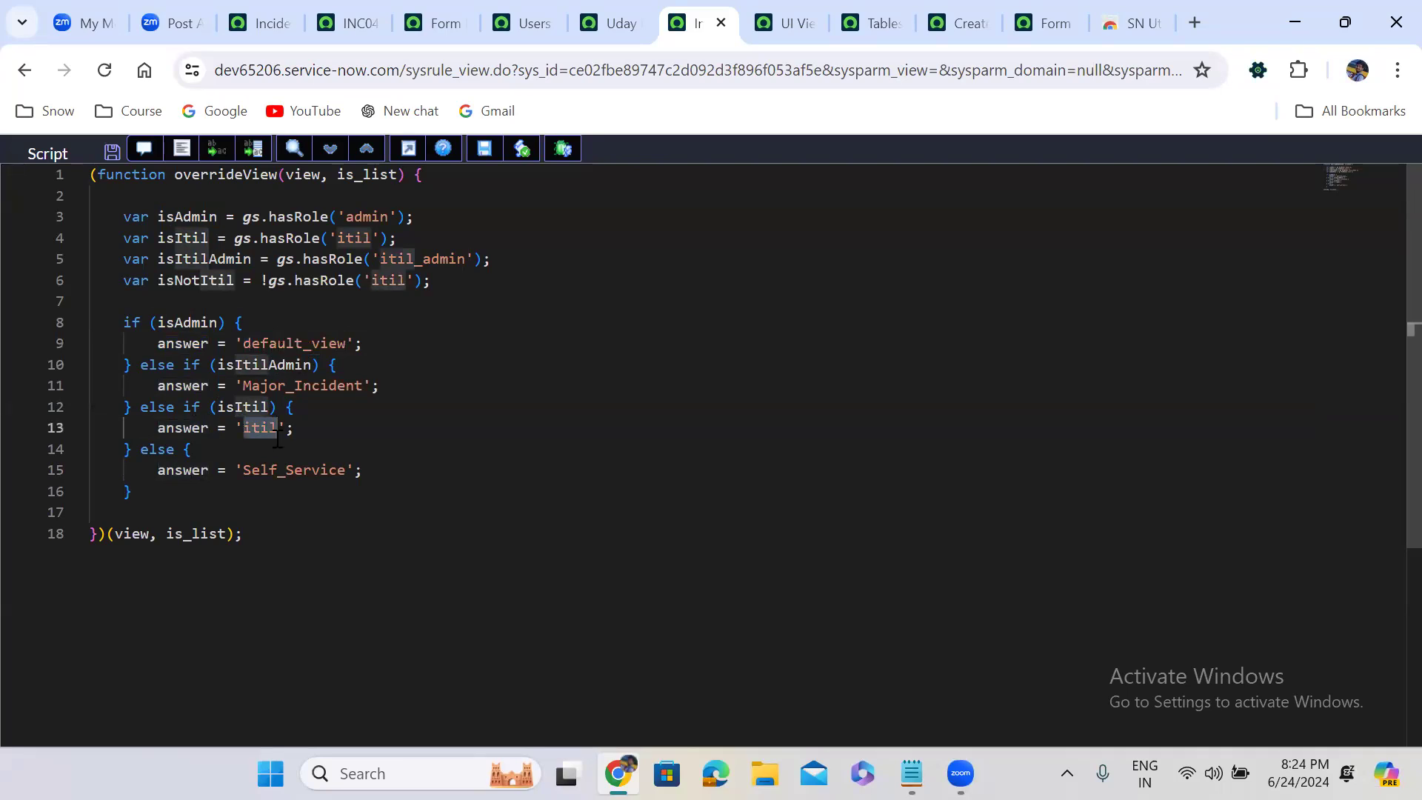
{"action": "double_click", "coordinate": [302, 465]}
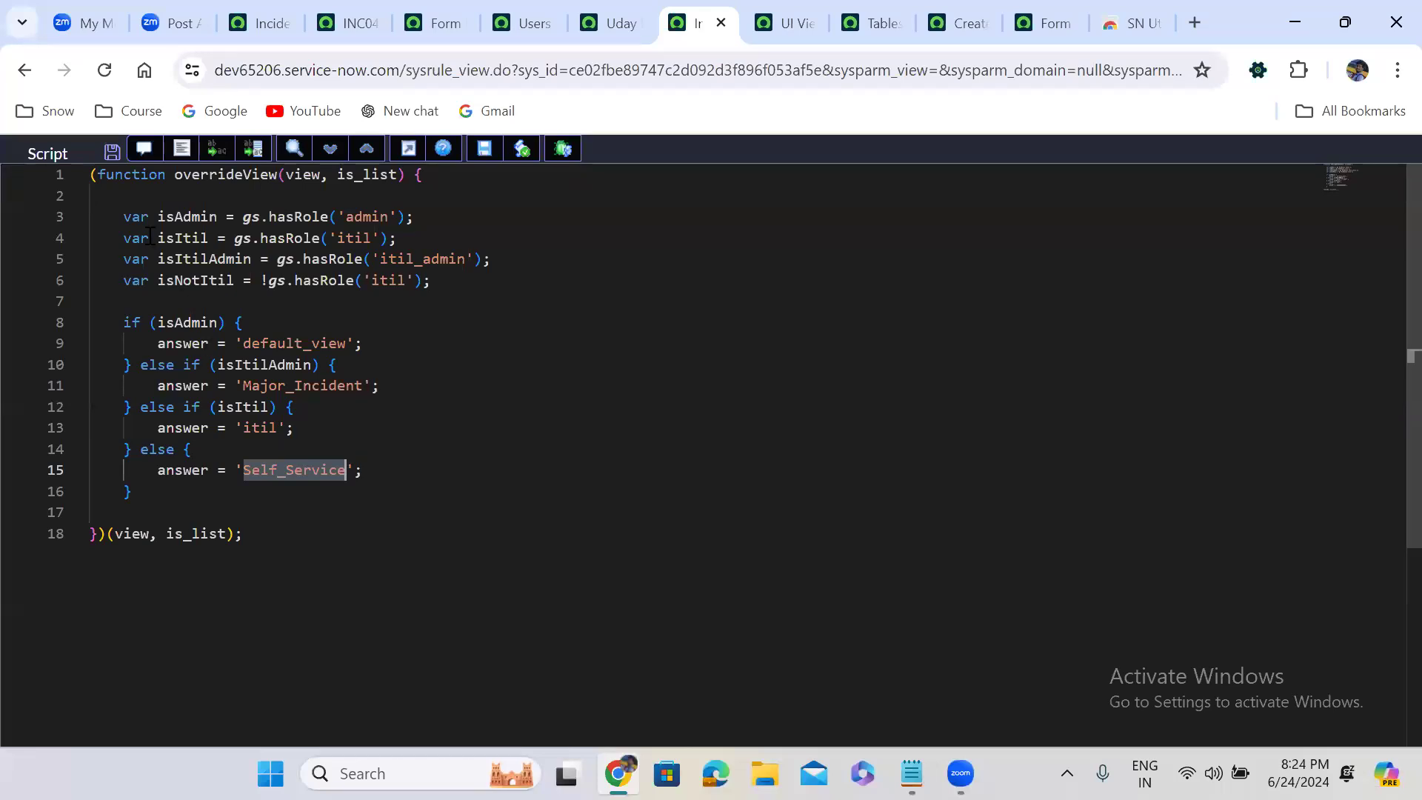
Review the script's full body and the isAdmin variable declaration with its gs.hasRole check
{"action": "left_click_drag", "start_coordinate": [115, 216], "coordinate": [200, 280]}
{"action": "left_click_drag", "start_coordinate": [268, 340], "coordinate": [398, 494]}
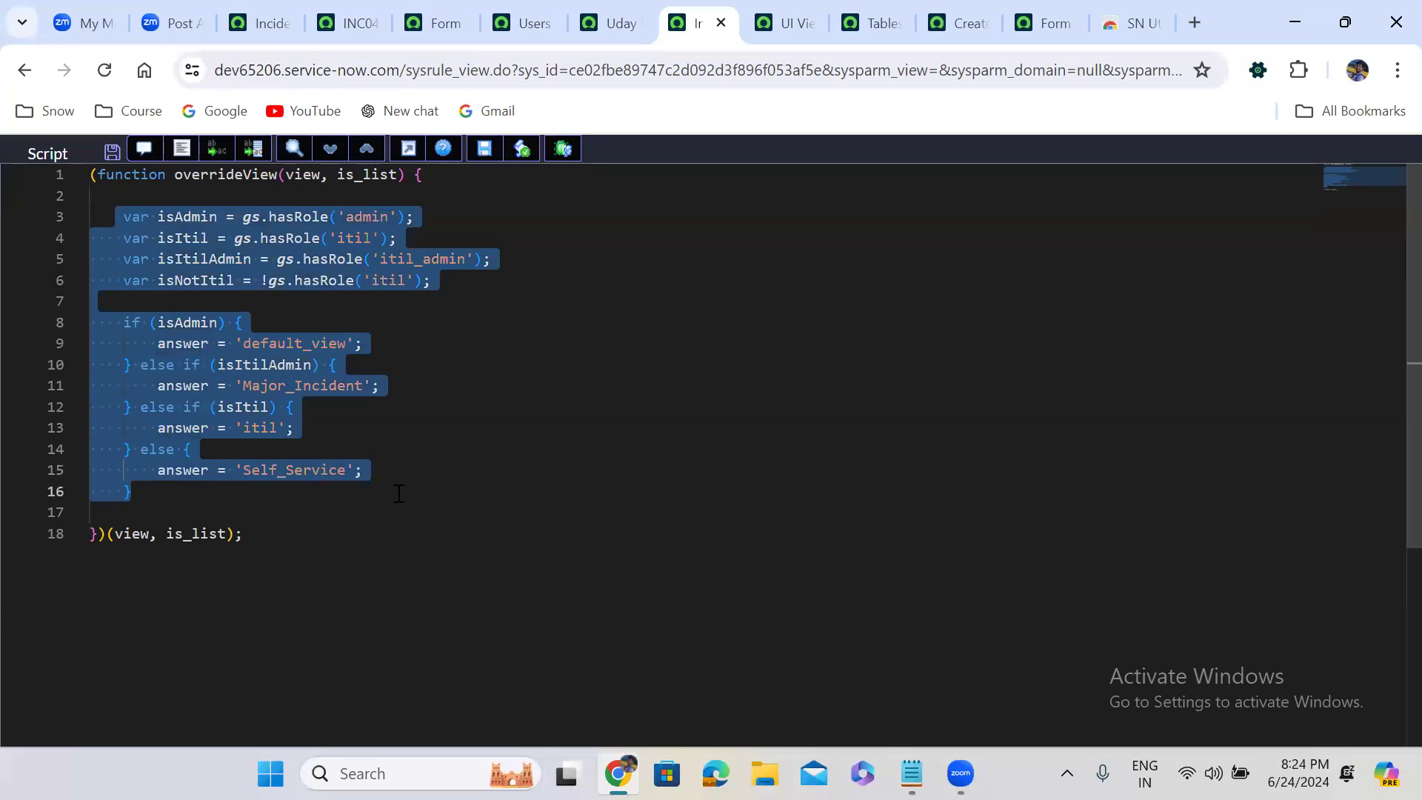
{"action": "left_click", "coordinate": [148, 218]}
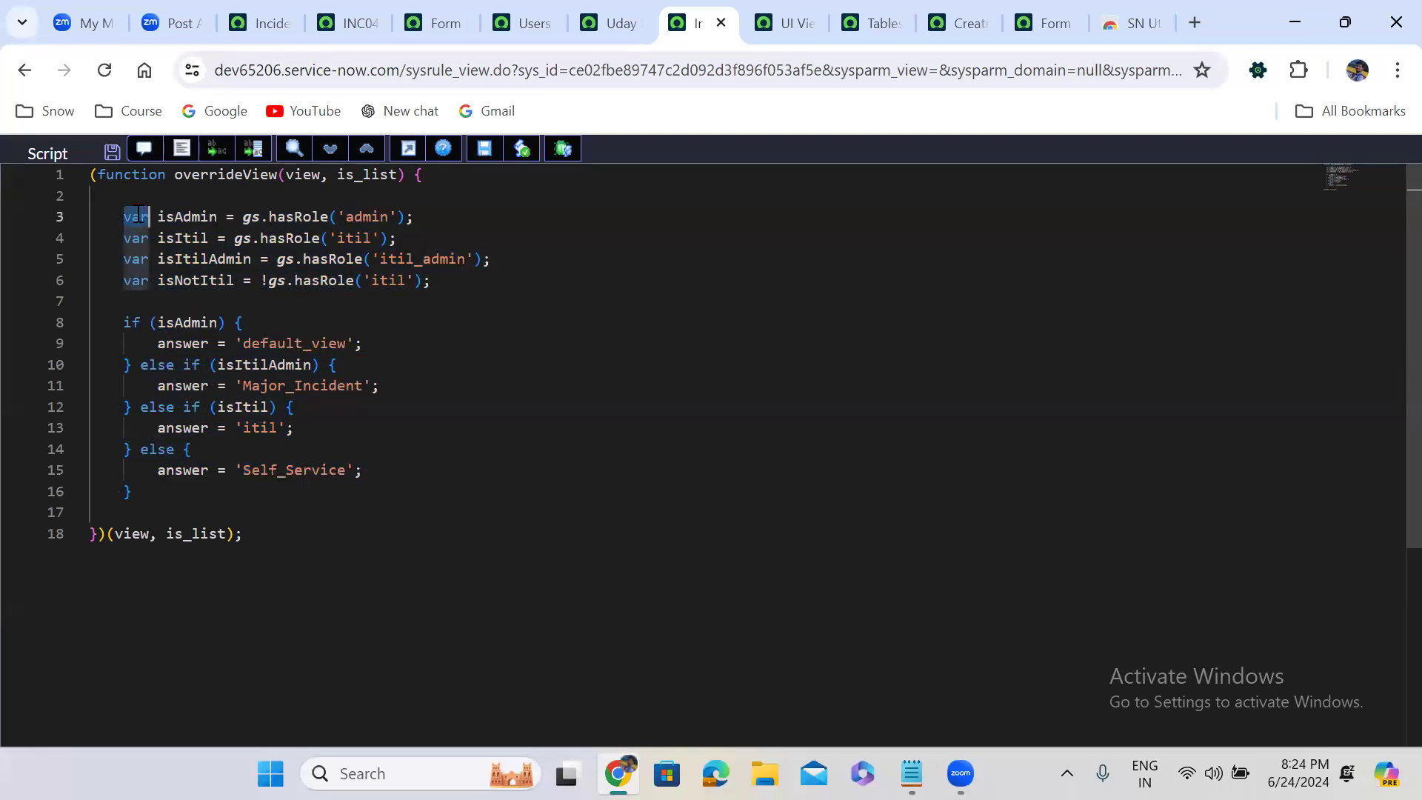
{"action": "left_click", "coordinate": [179, 218]}
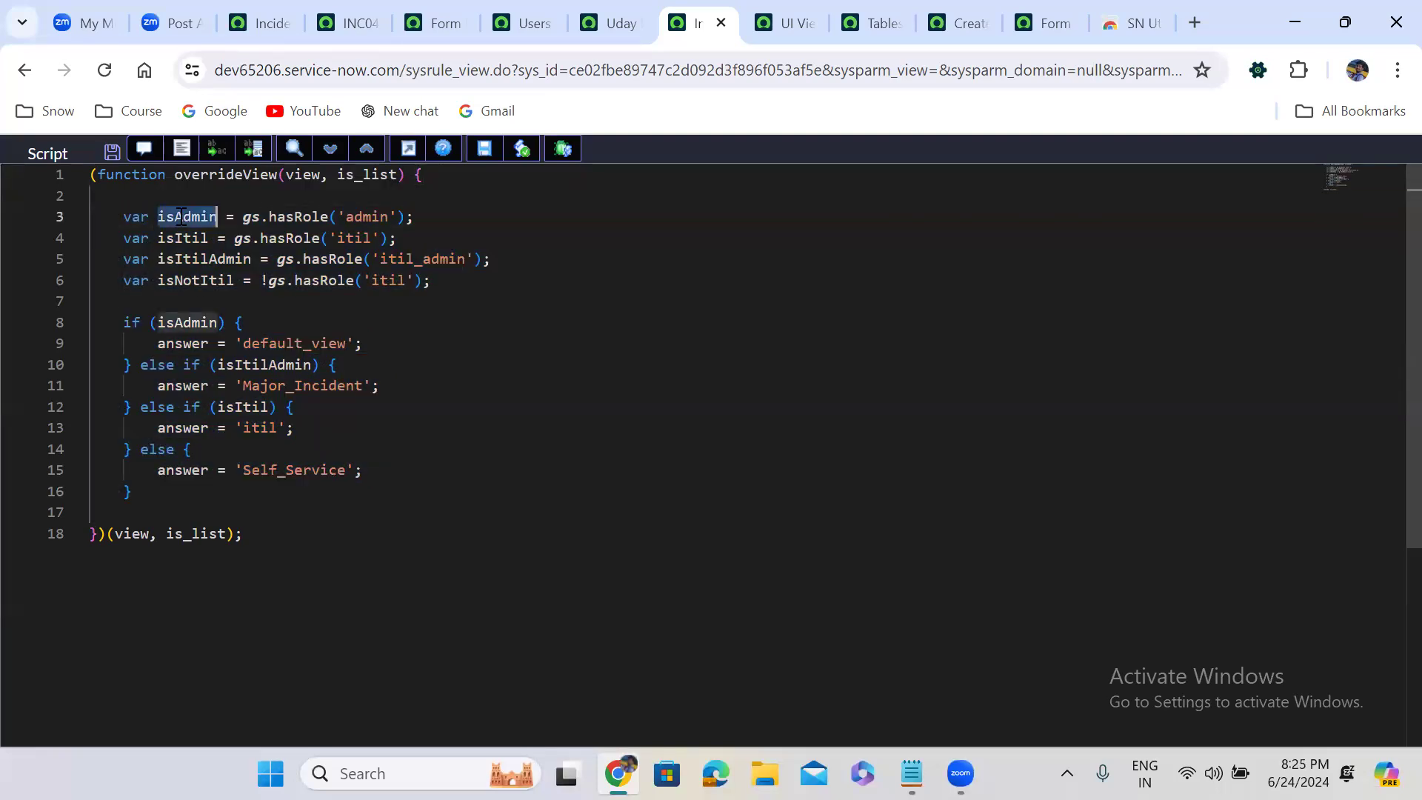
{"action": "left_click", "coordinate": [234, 218]}
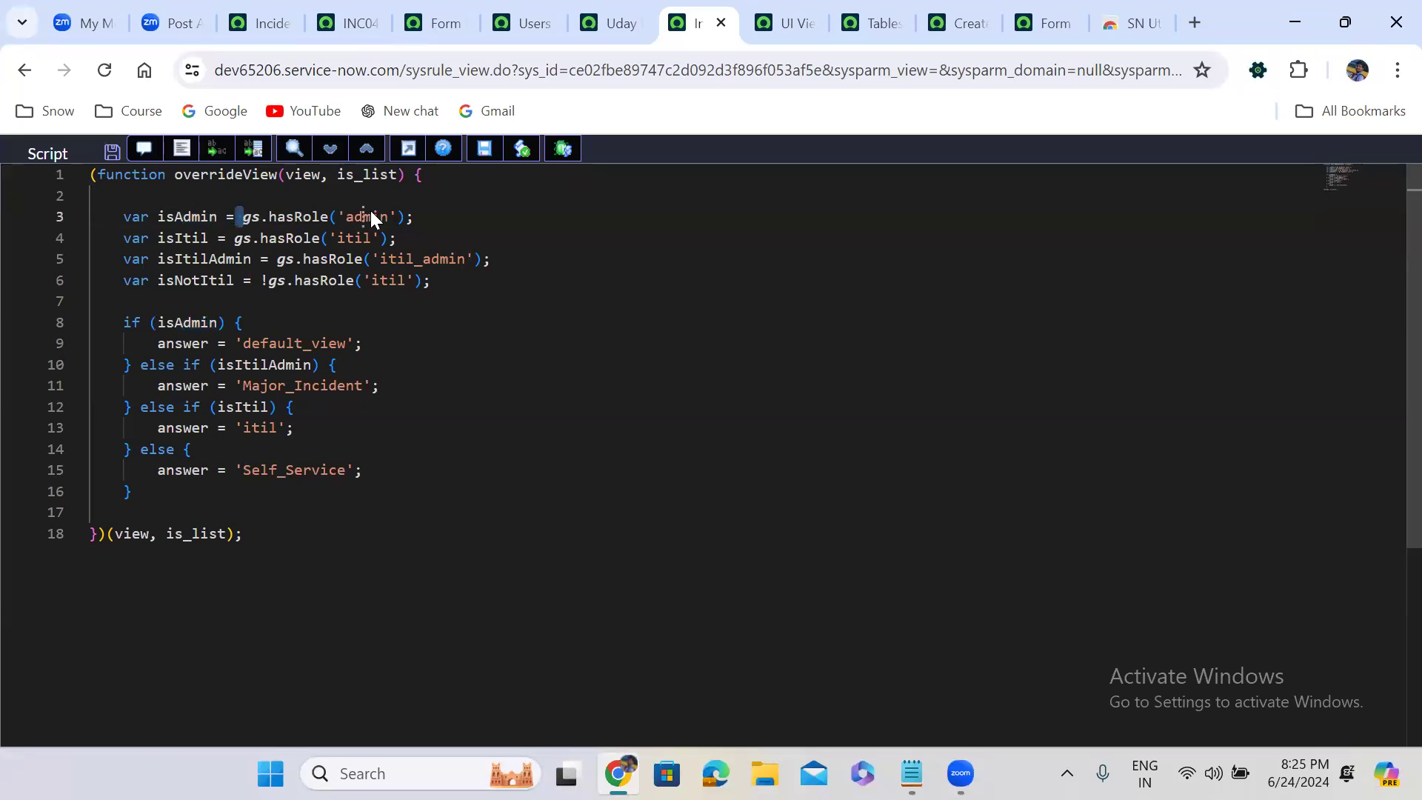
{"action": "left_click", "coordinate": [422, 219]}
Find the Users module under User Administration and open its list in a separate browser tab
{"action": "left_click", "coordinate": [256, 12]}
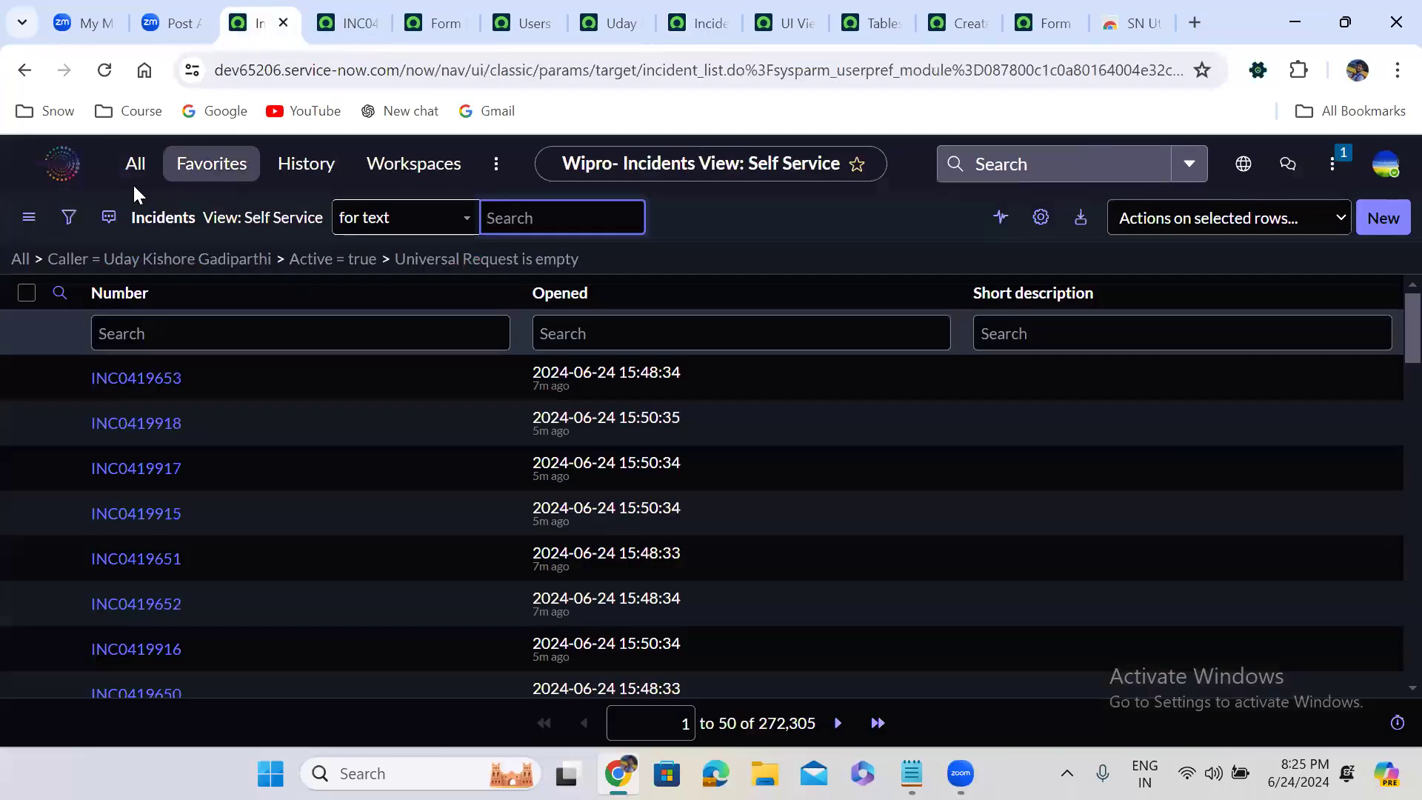
{"action": "left_click", "coordinate": [114, 170]}
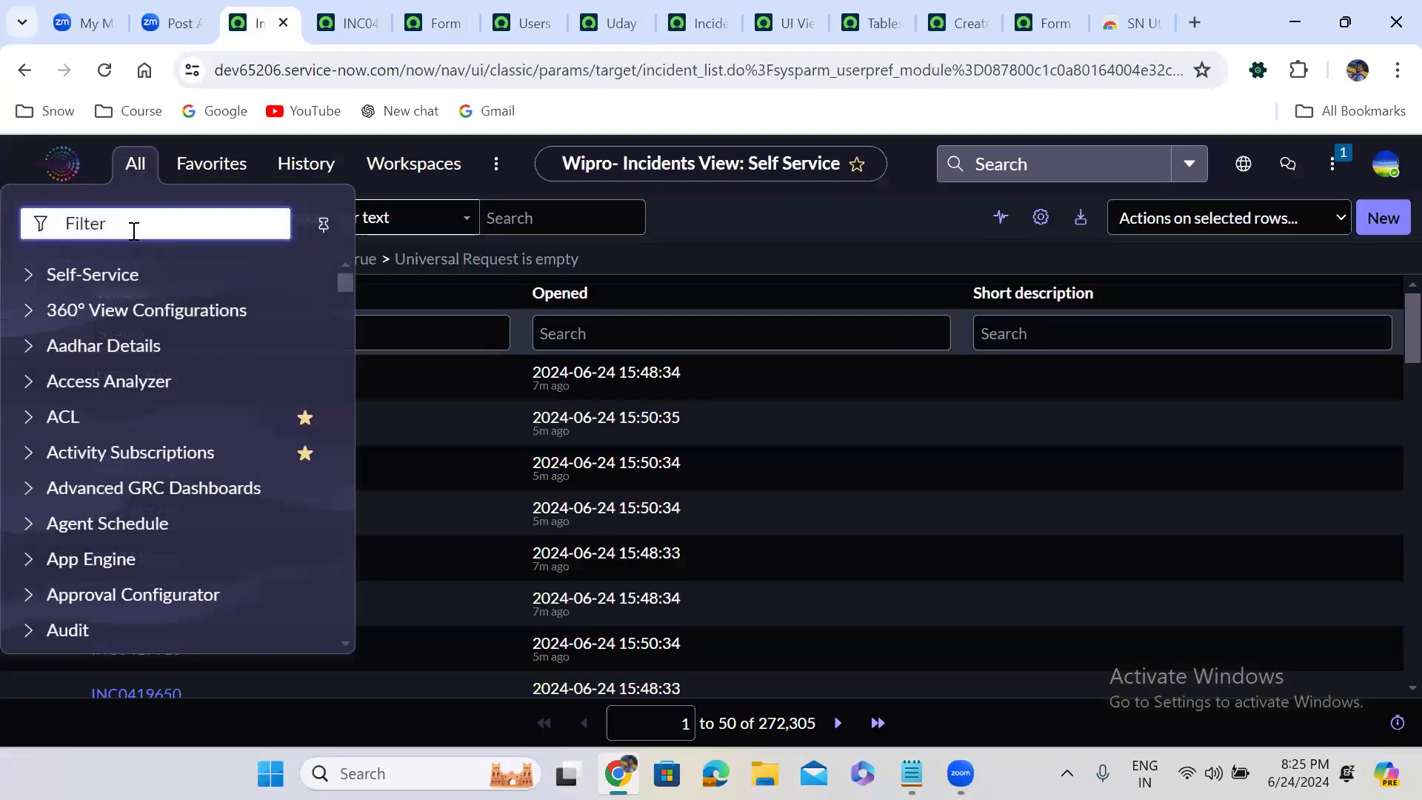
{"action": "type", "text": "user ad"}
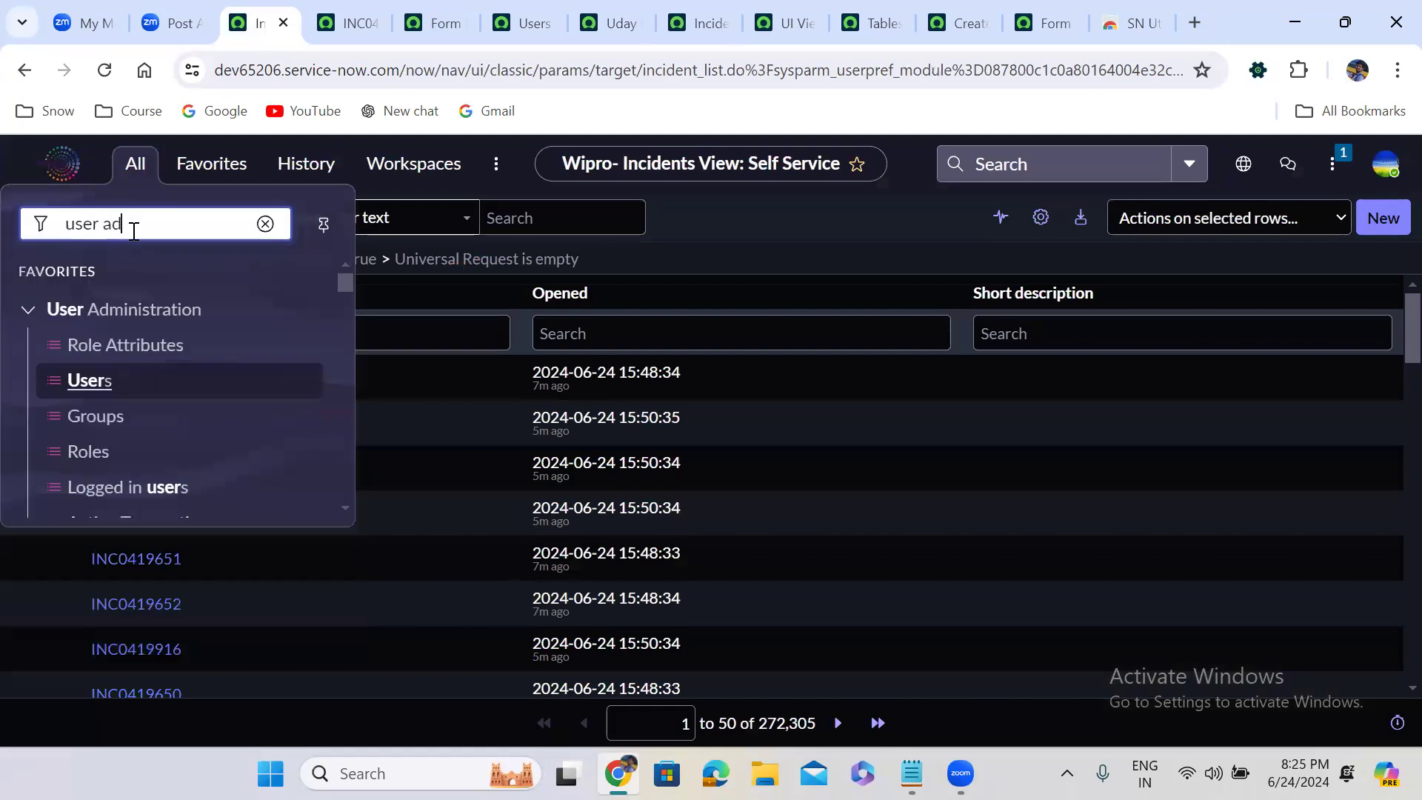
{"action": "middle_click", "coordinate": [87, 386]}
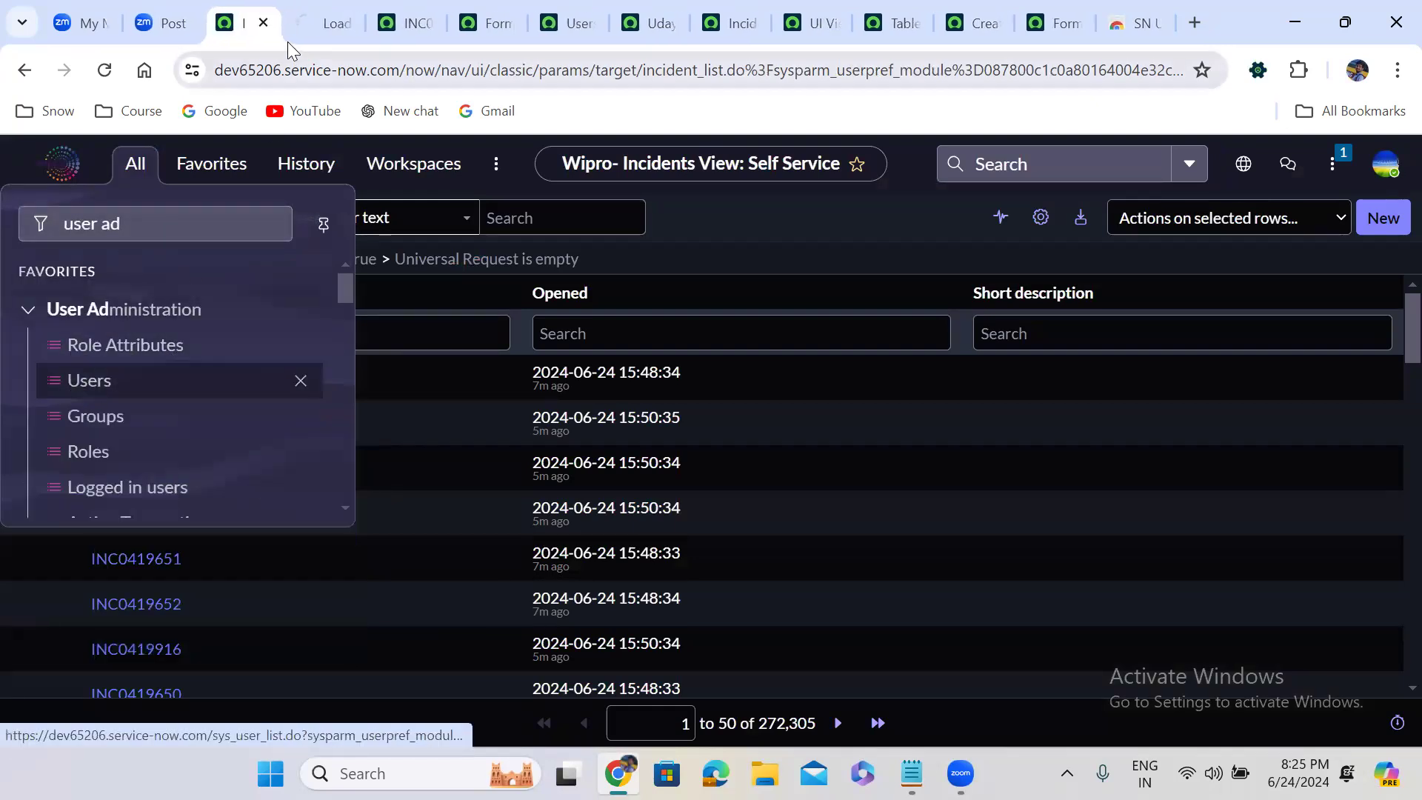
{"action": "left_click", "coordinate": [311, 13]}
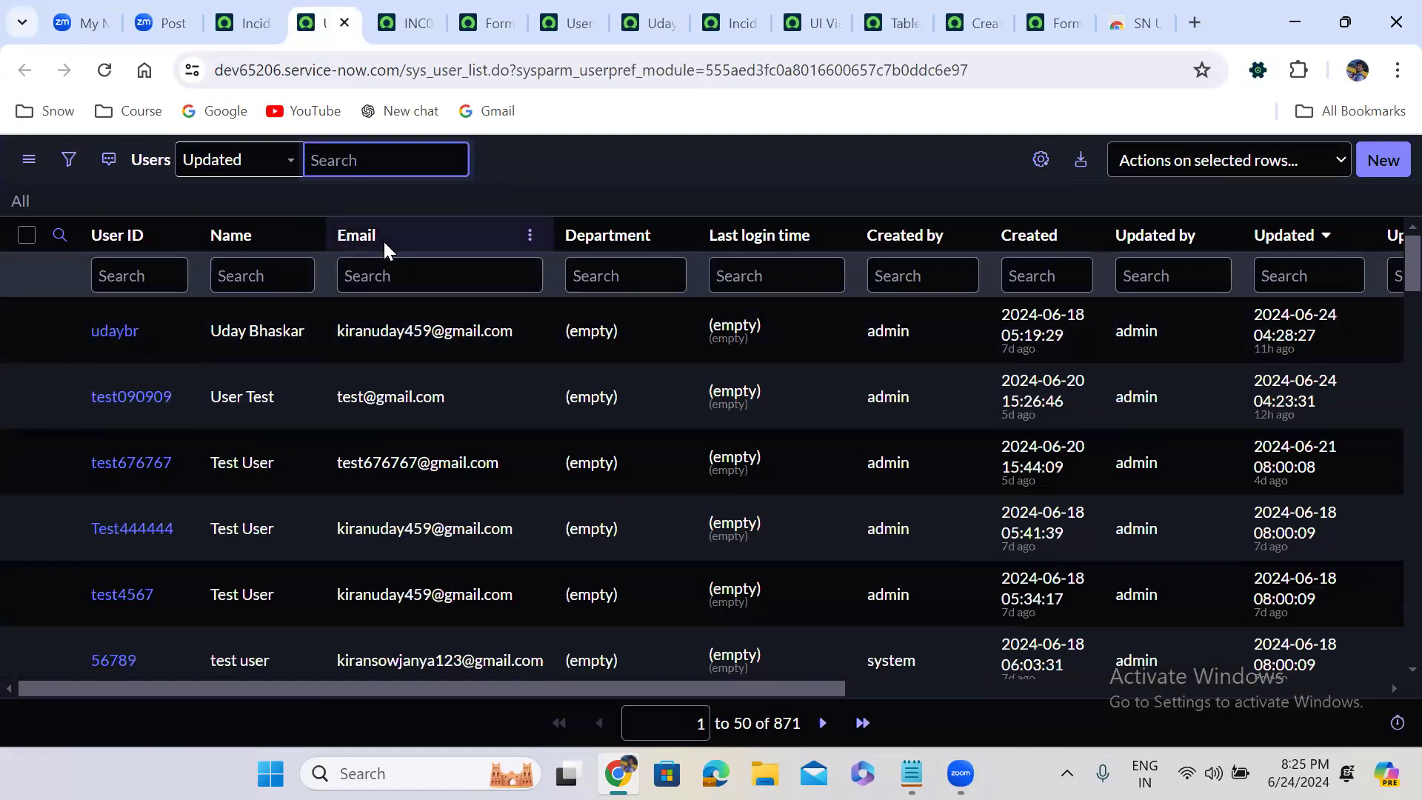
Open the most recently updated user record in its own tab and switch its form to the Self Service view
{"action": "right_click", "coordinate": [59, 330]}
{"action": "left_click", "coordinate": [148, 348]}
{"action": "left_click", "coordinate": [382, 22]}
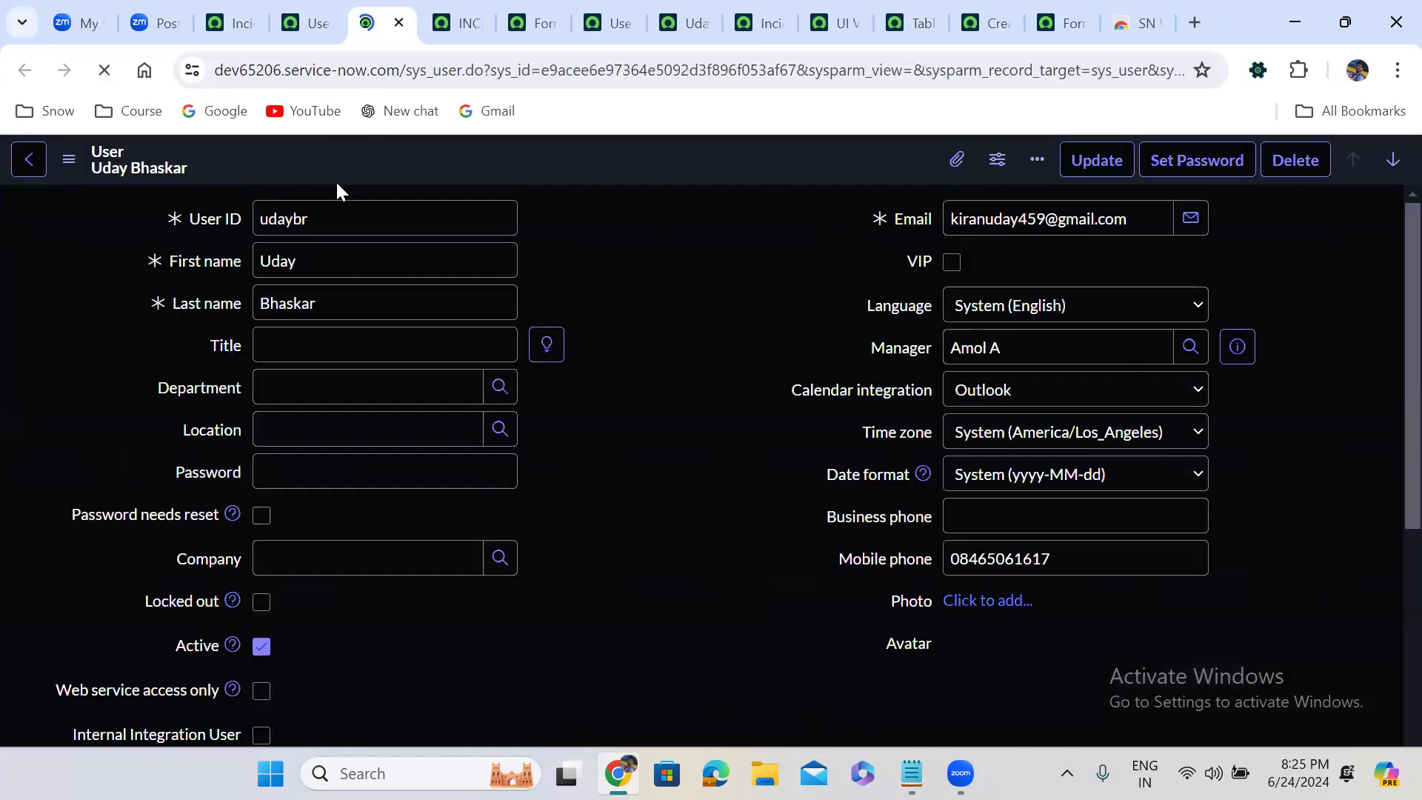
{"action": "left_click", "coordinate": [69, 159]}
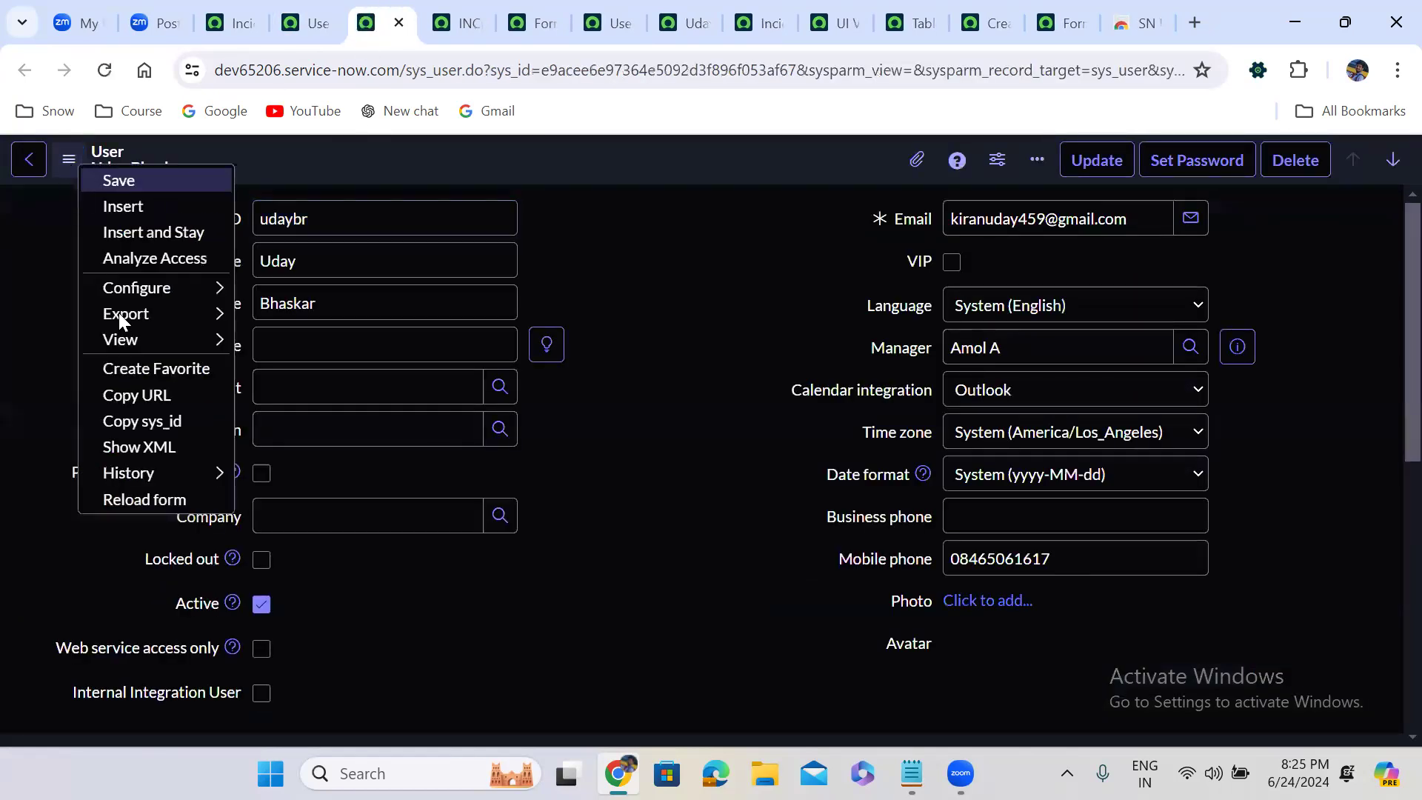
{"action": "mouse_move", "coordinate": [132, 342]}
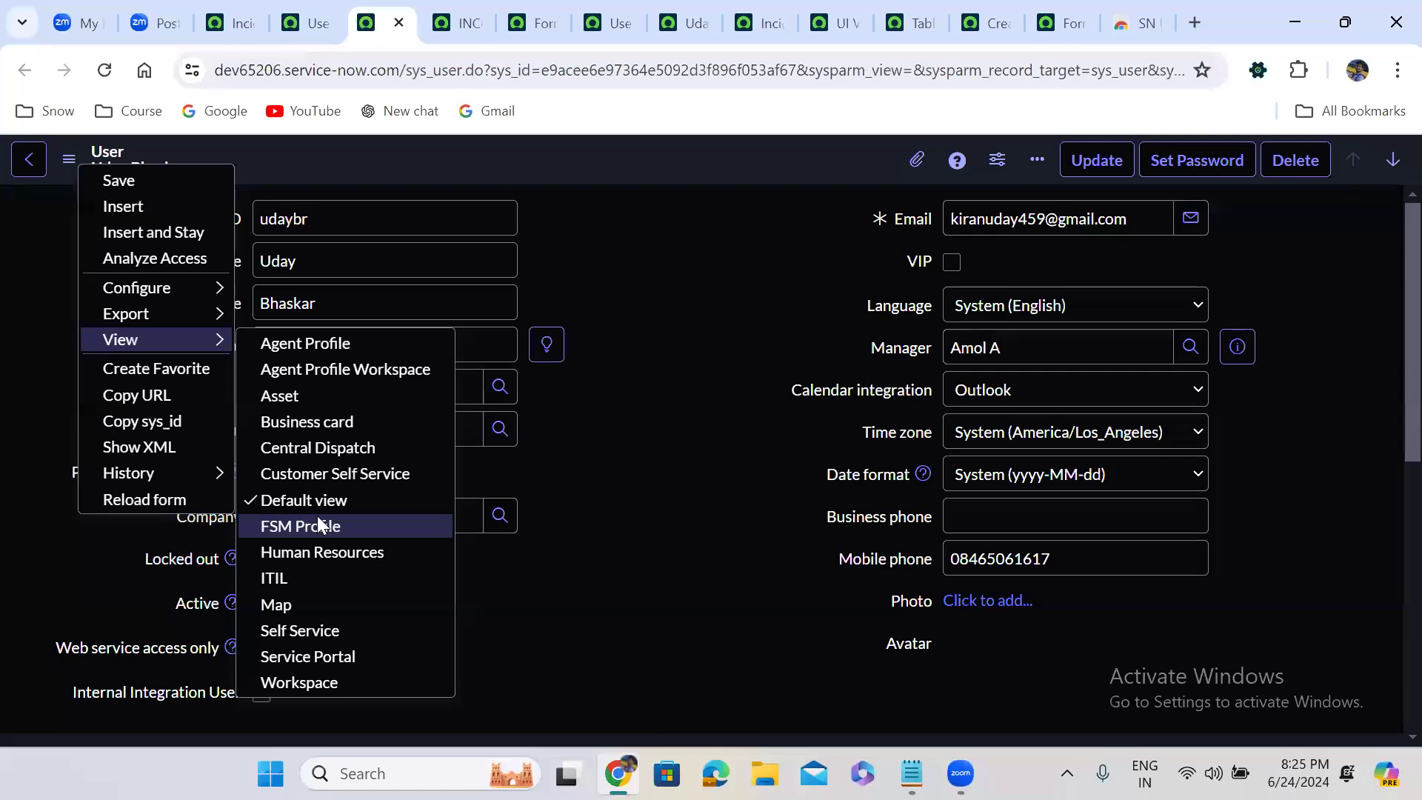
{"action": "left_click", "coordinate": [314, 631]}
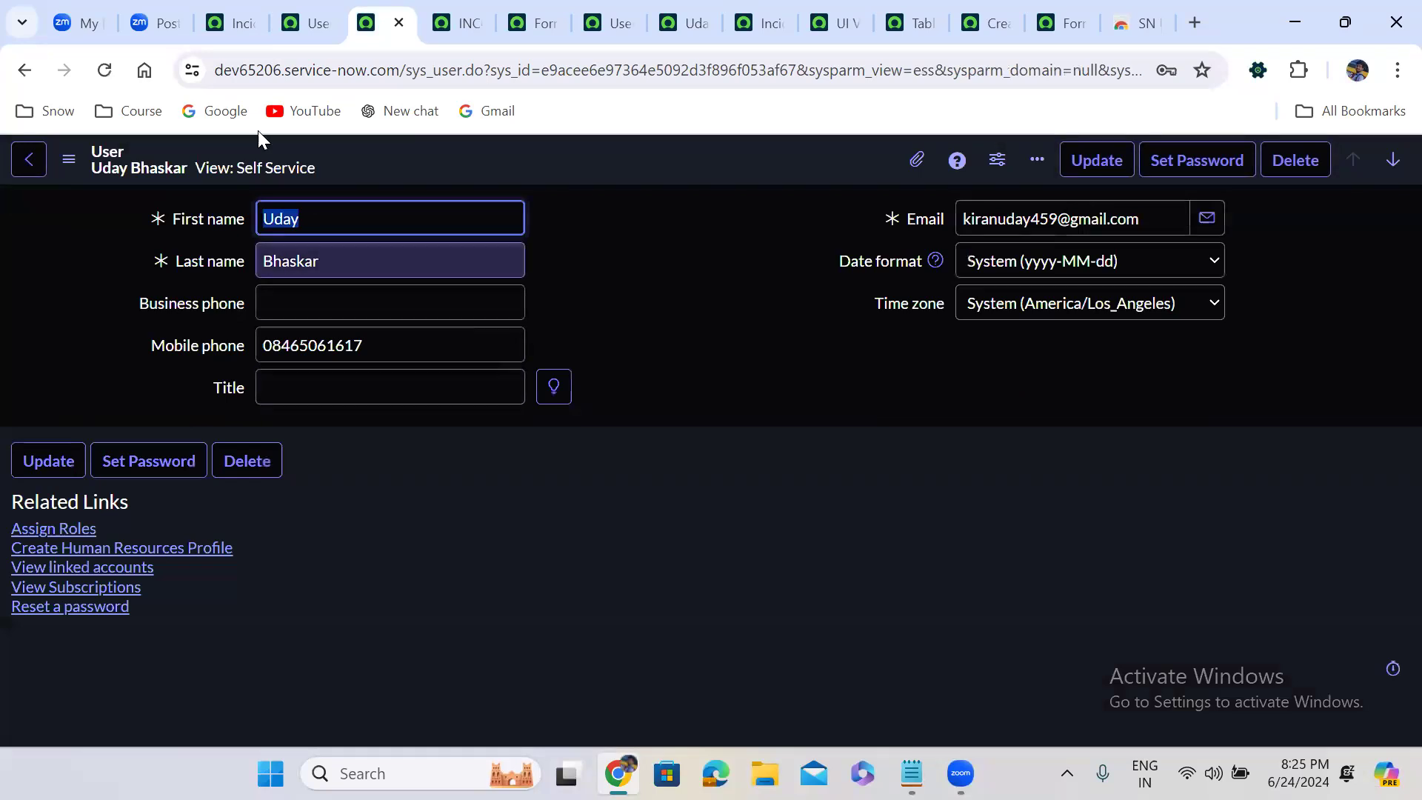
Open the logged-in administrator's own profile from the Incidents page to check which view its form uses
{"action": "left_click", "coordinate": [225, 29]}
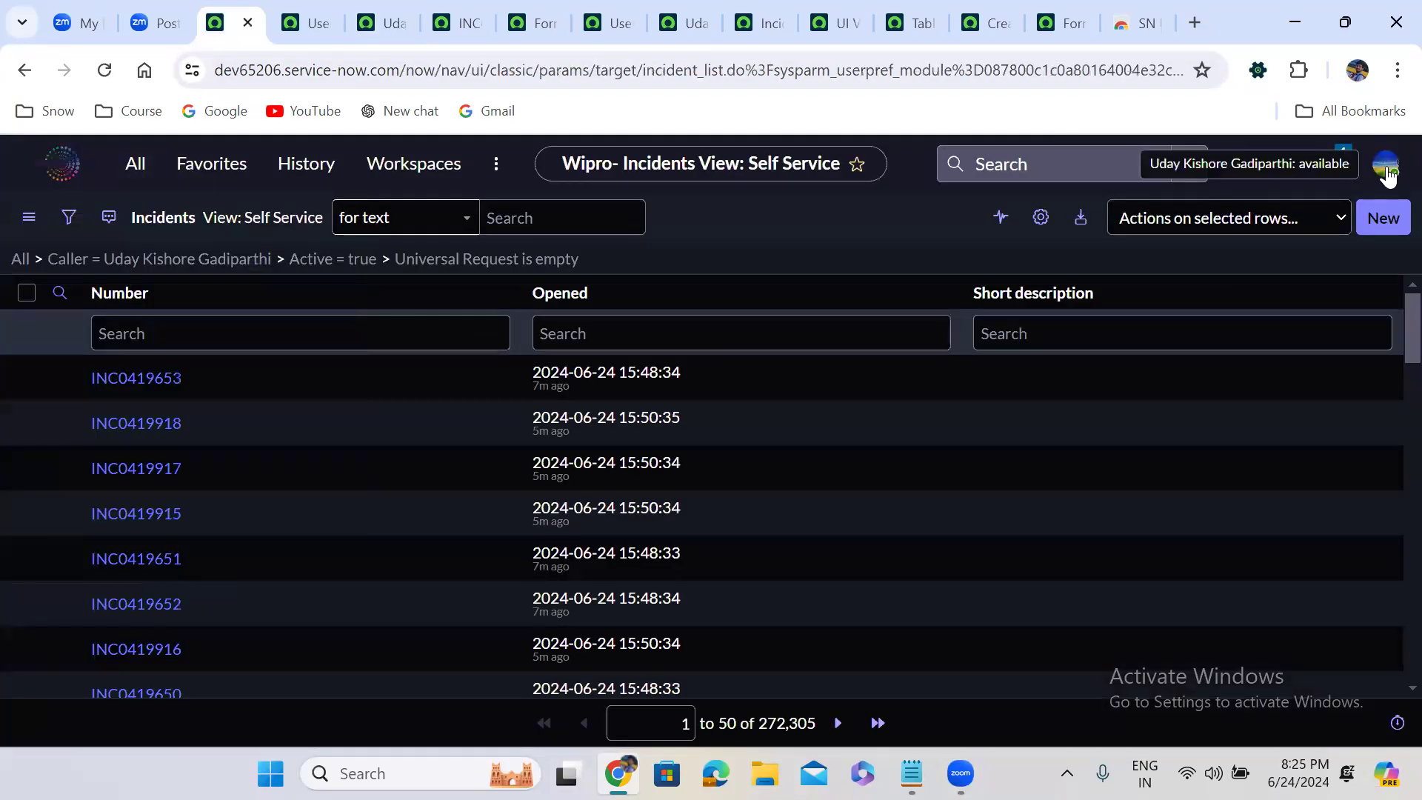
{"action": "left_click", "coordinate": [1379, 172]}
{"action": "left_click", "coordinate": [1185, 328]}
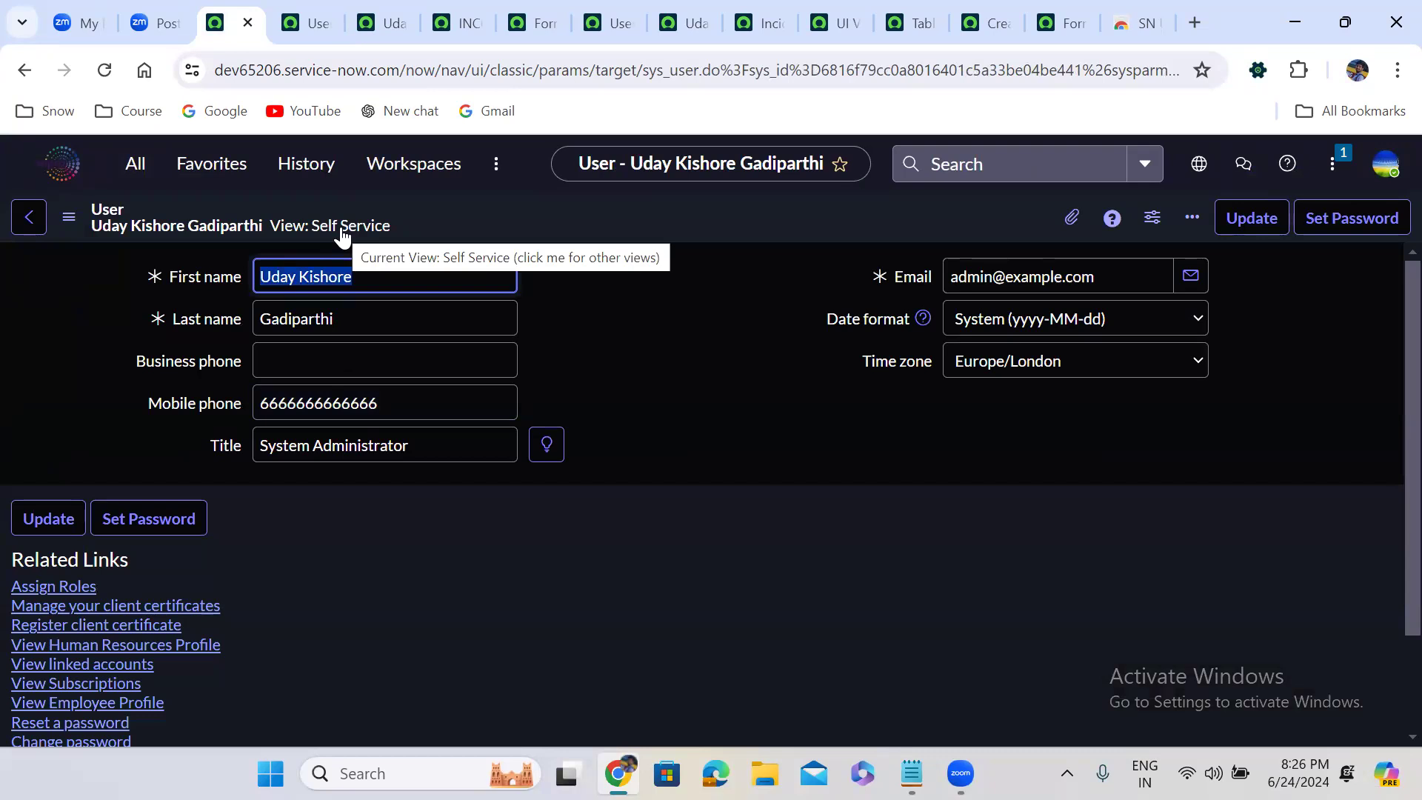
{"action": "left_click", "coordinate": [704, 344]}
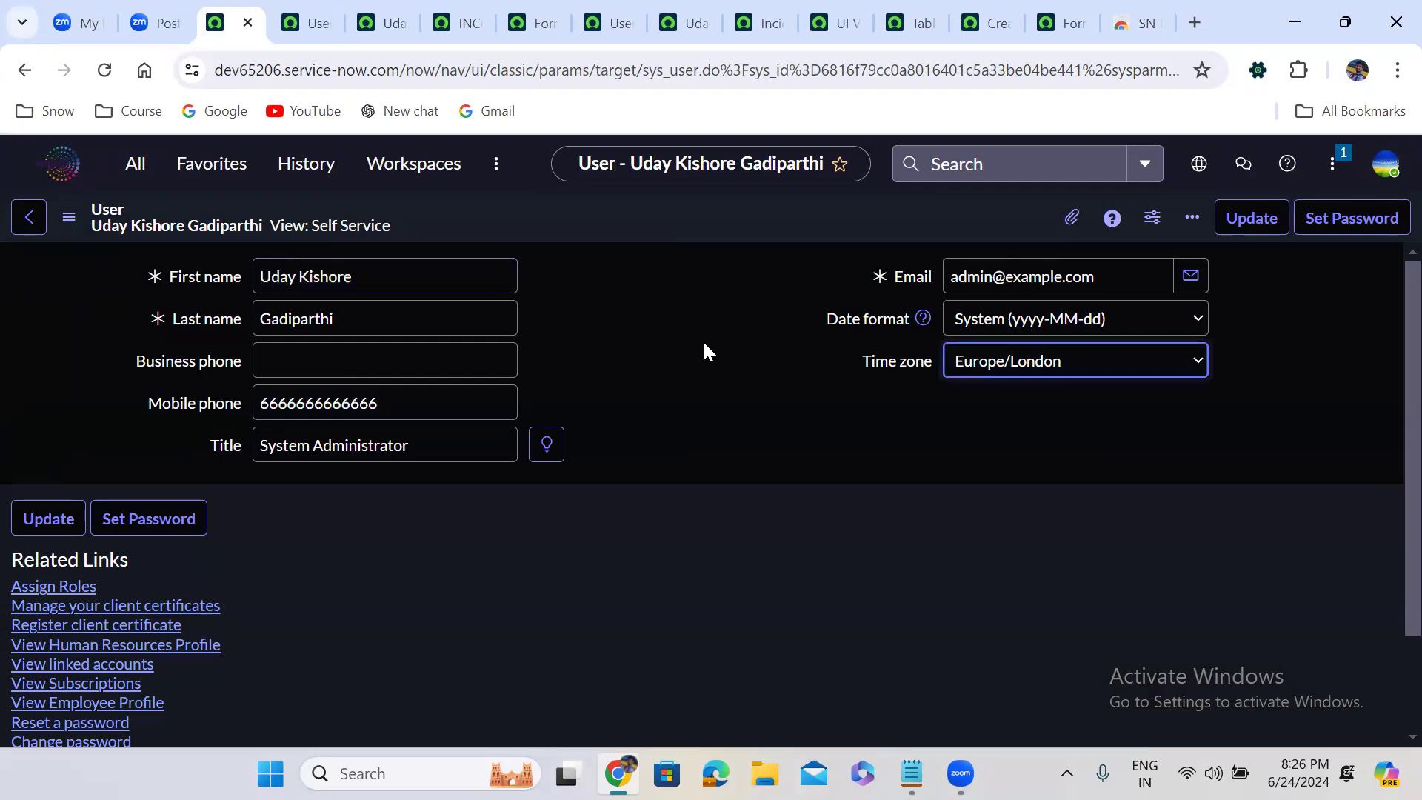
{"action": "left_click", "coordinate": [597, 406]}
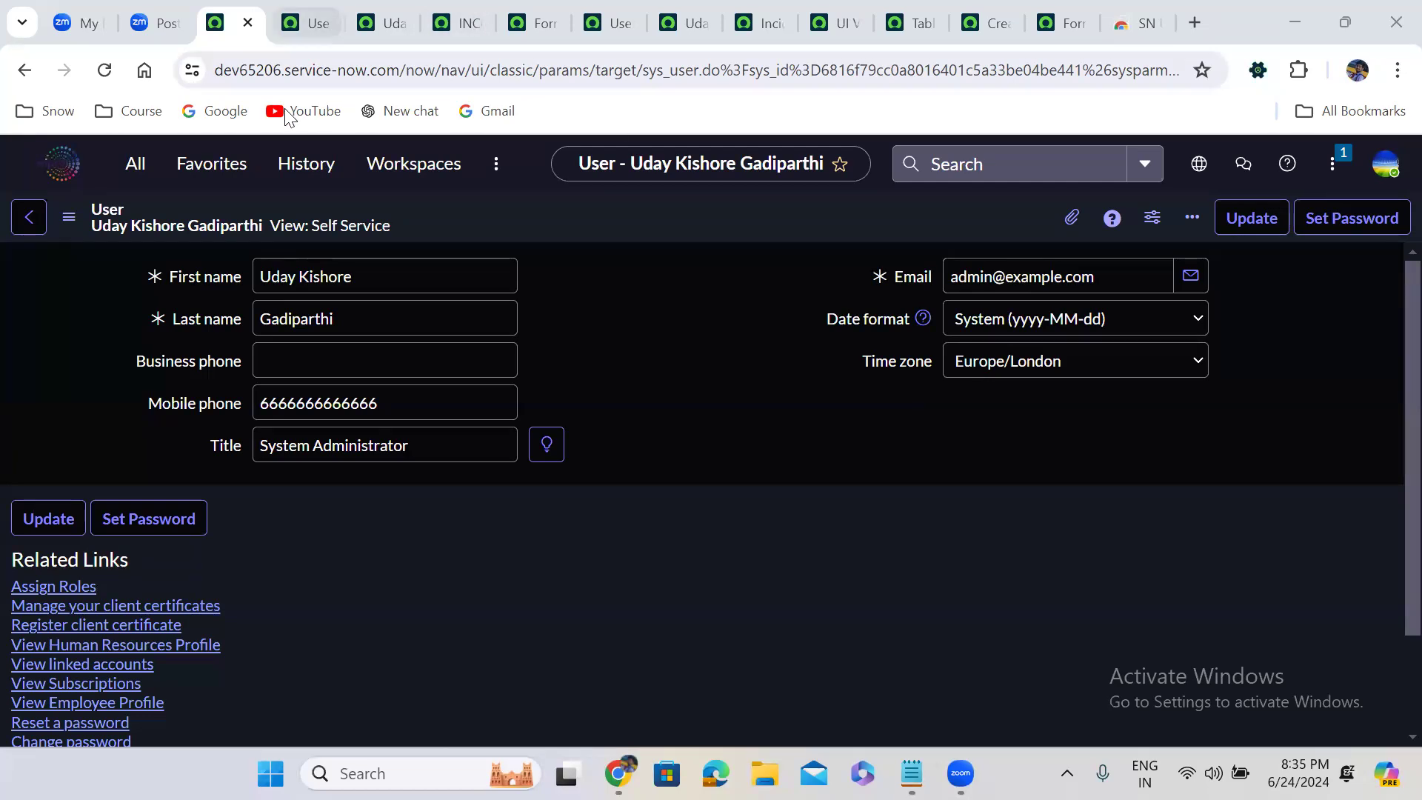
Open the Roles list and filter it to role names starting with itil
{"action": "left_click", "coordinate": [140, 172]}
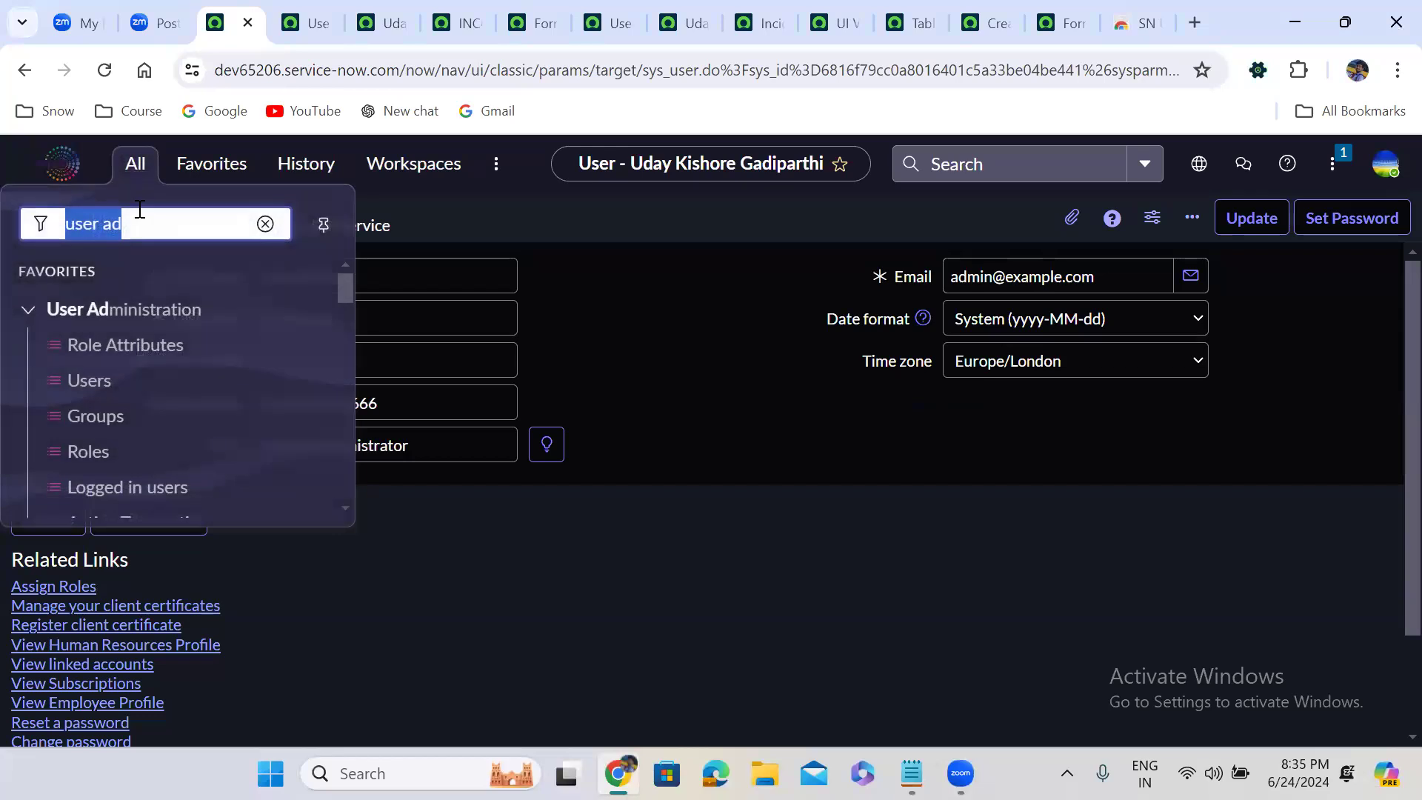
{"action": "type", "text": "roles"}
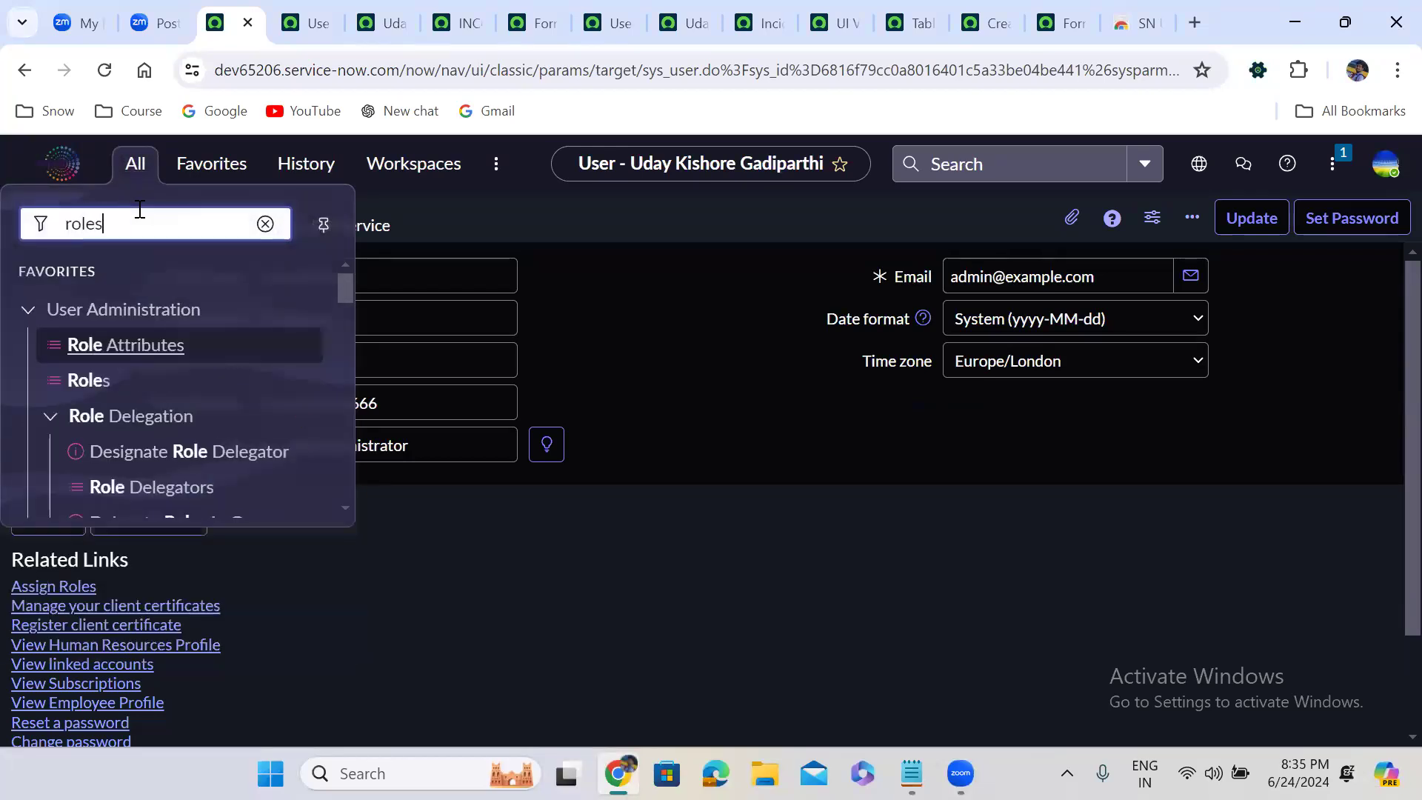
{"action": "left_click", "coordinate": [87, 344]}
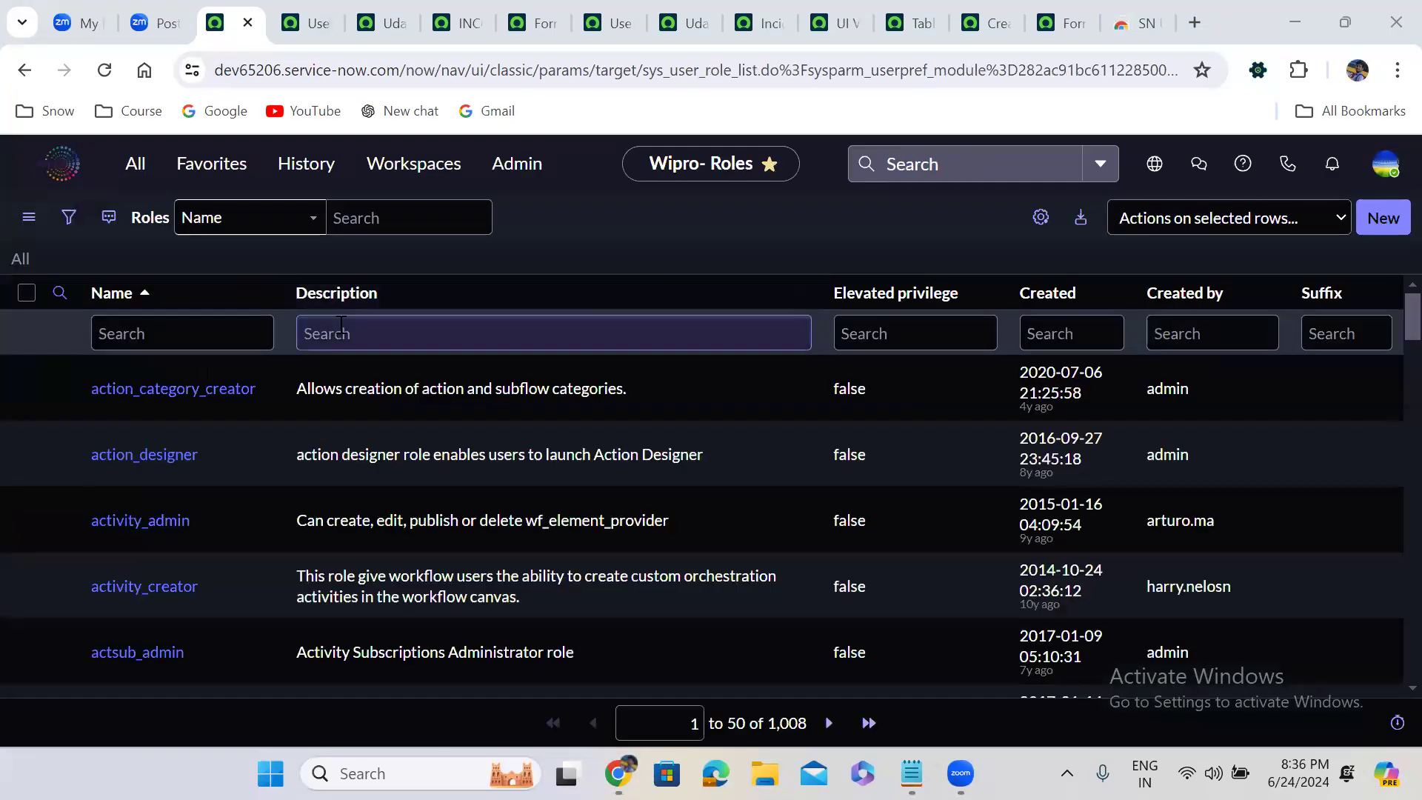
{"action": "left_click", "coordinate": [241, 340]}
{"action": "type", "text": "itil"}
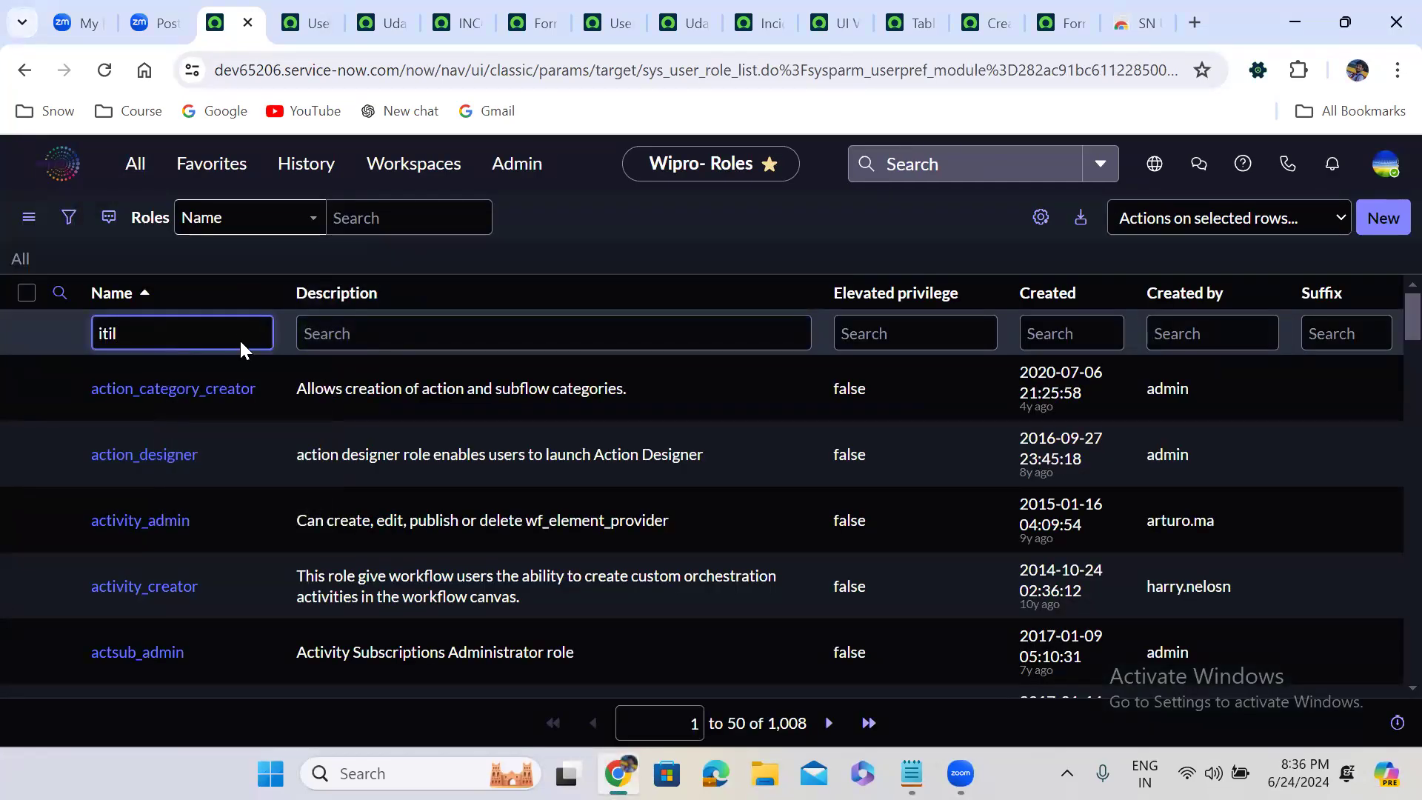
{"action": "key", "text": "Return"}
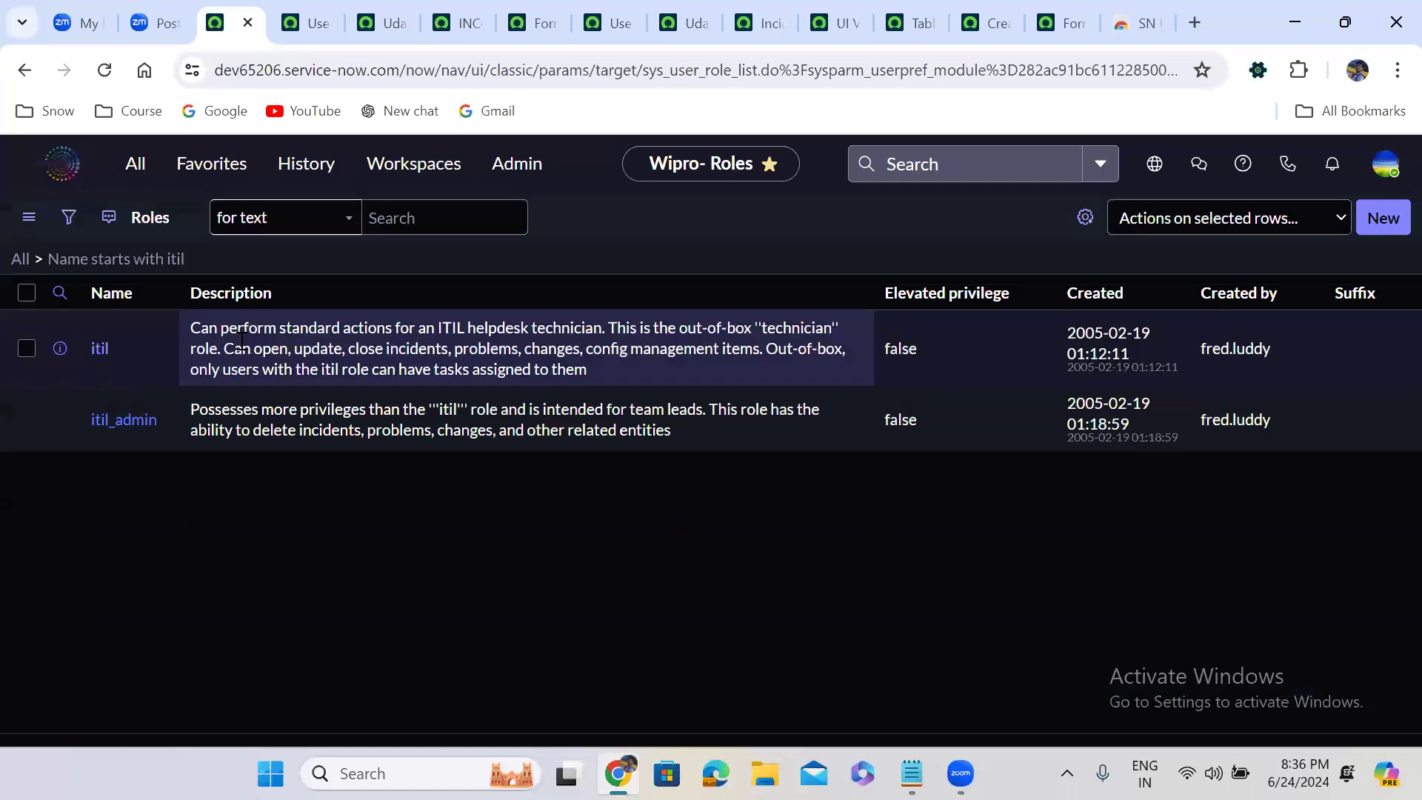
Read the descriptions of the itil and itil_admin roles to compare their privileges
{"action": "left_click_drag", "start_coordinate": [231, 373], "coordinate": [817, 430]}
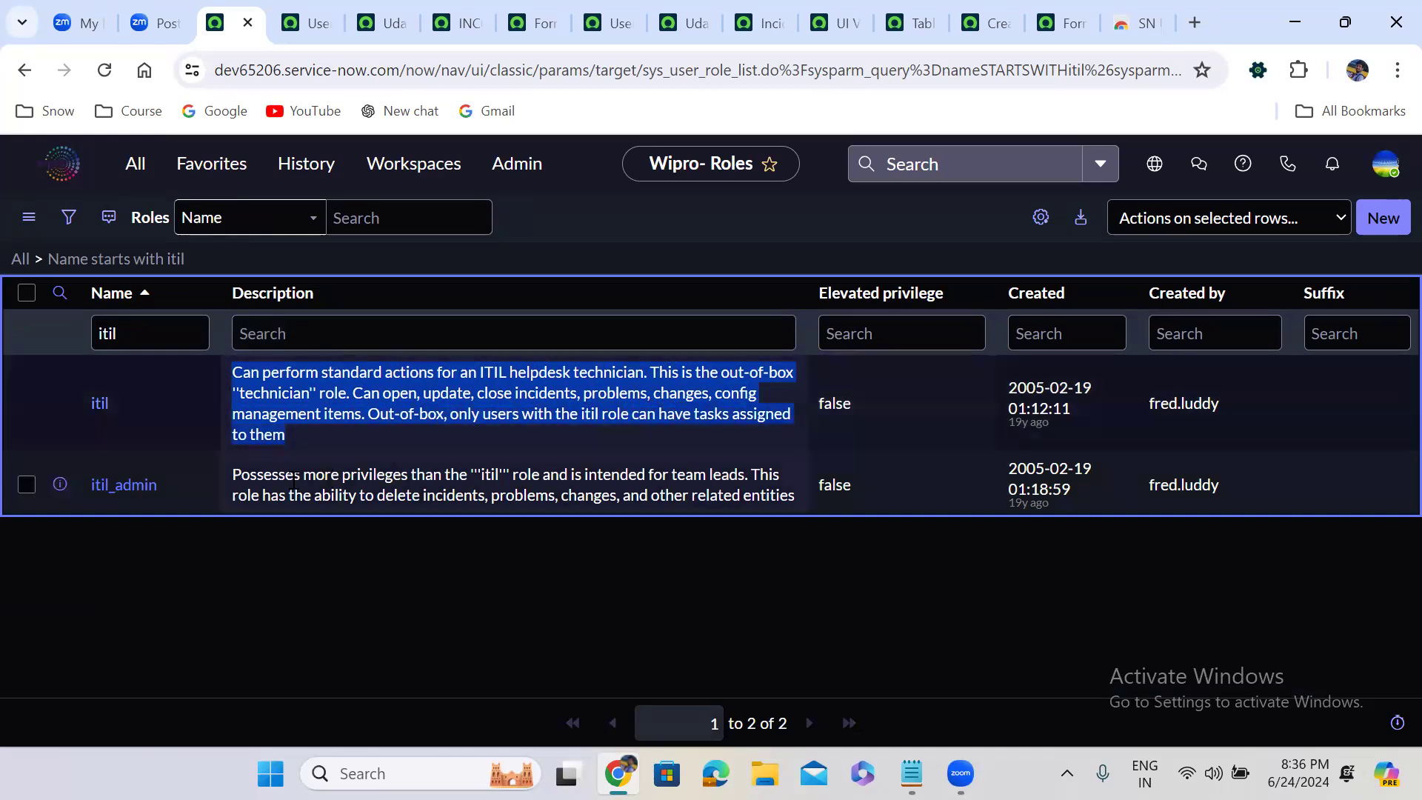
{"action": "left_click", "coordinate": [215, 552]}
{"action": "left_click_drag", "start_coordinate": [236, 478], "coordinate": [598, 478]}
{"action": "left_click_drag", "start_coordinate": [736, 478], "coordinate": [591, 510]}
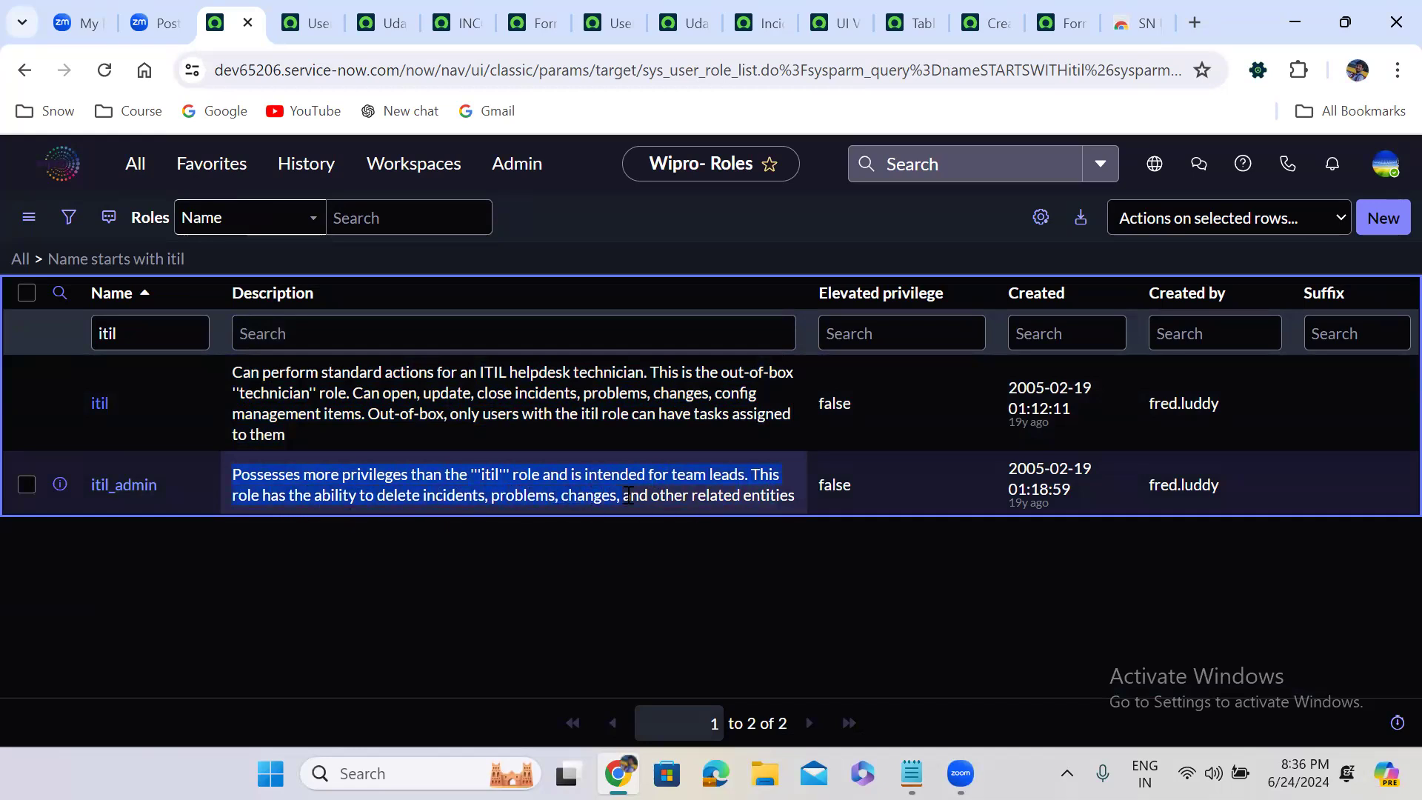
{"action": "left_click", "coordinate": [794, 498]}
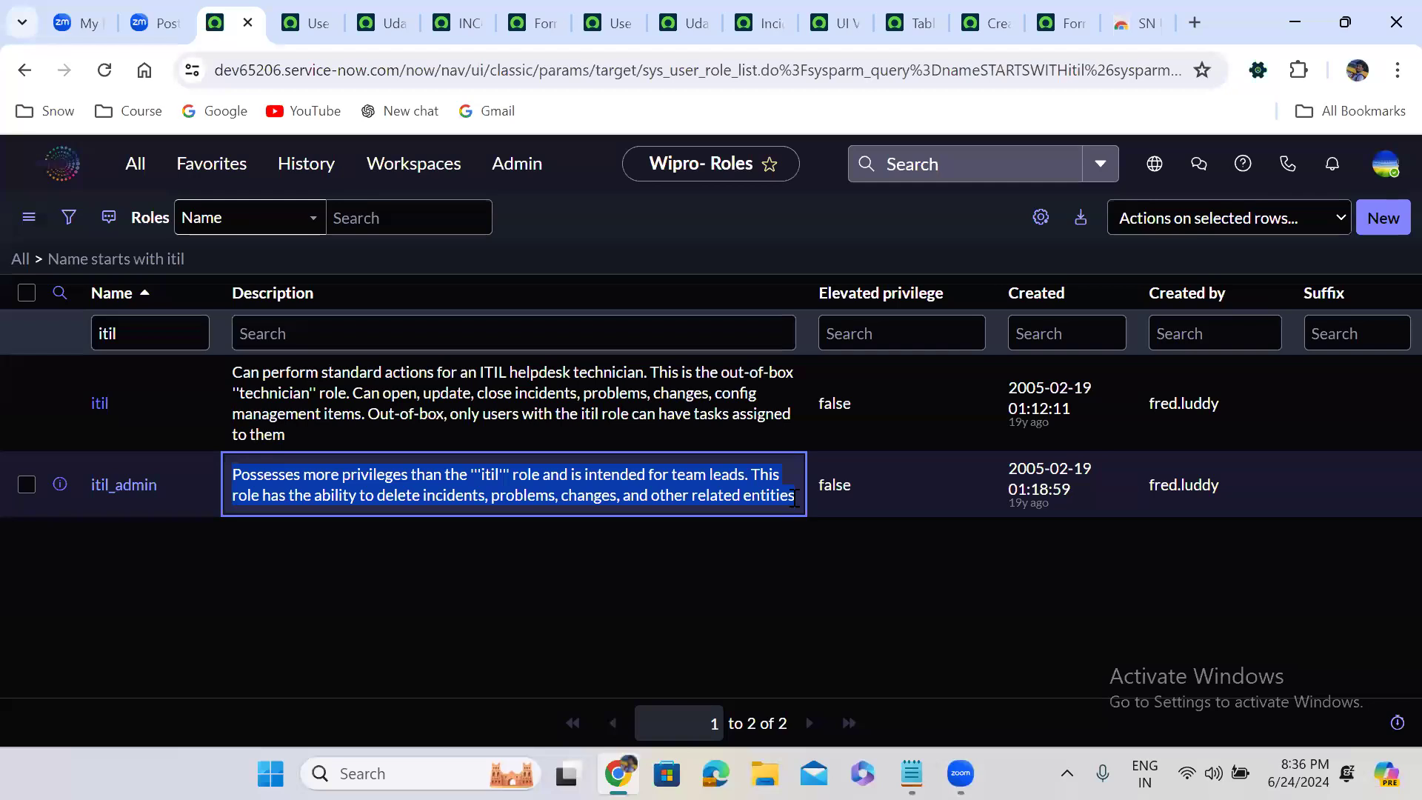